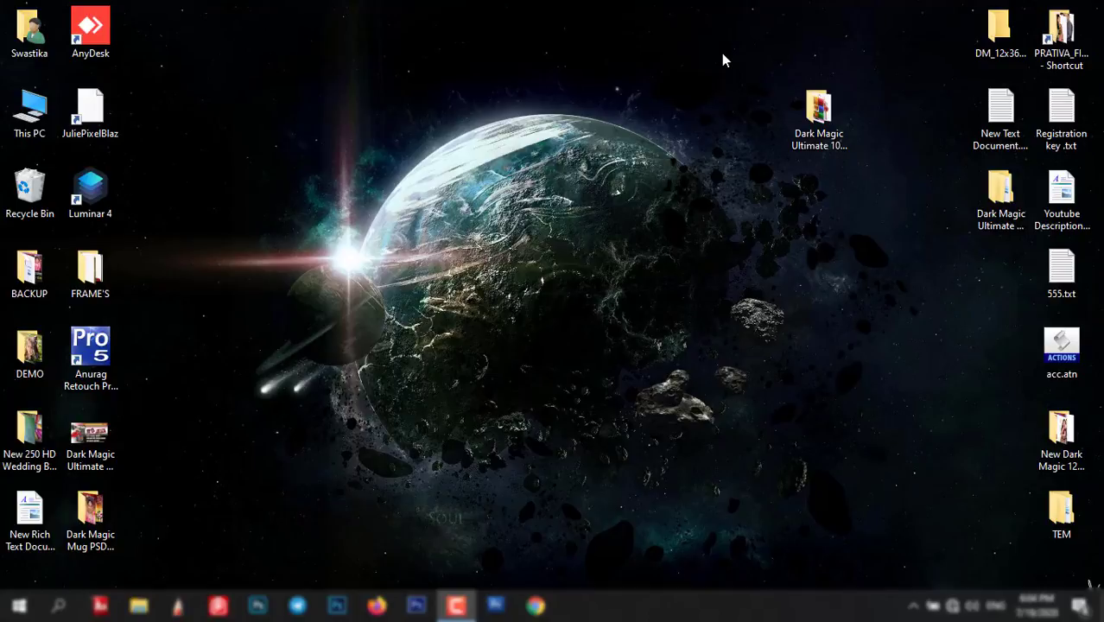
- Move the Dark Magic Ultimate 10 + Sublimation desktop icon aside and open it, showing its 8 items
click(831, 140)
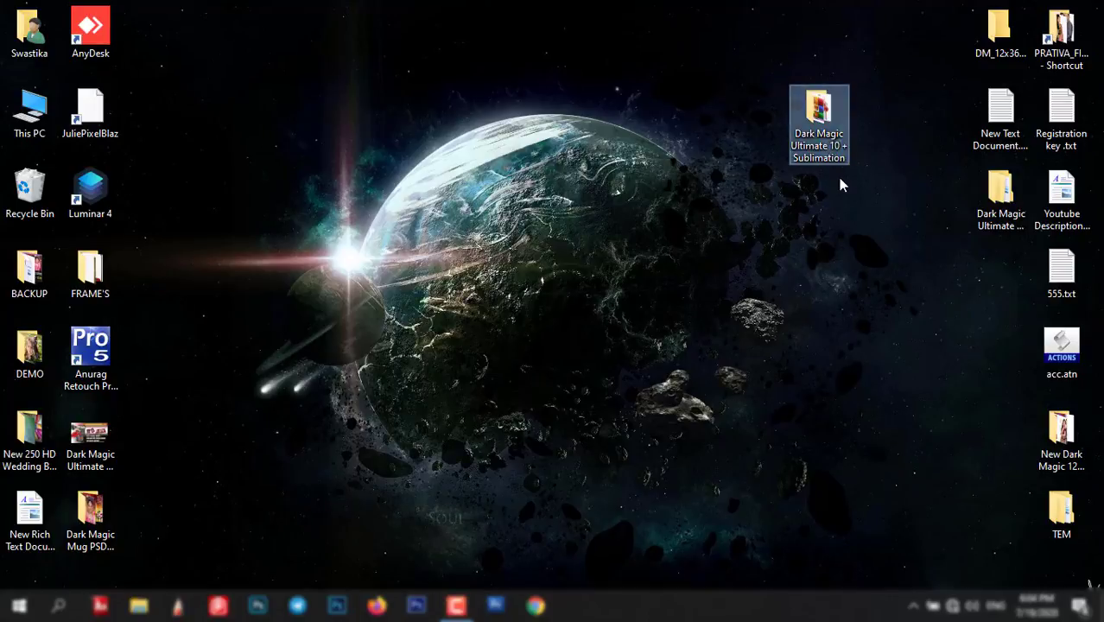
click(822, 199)
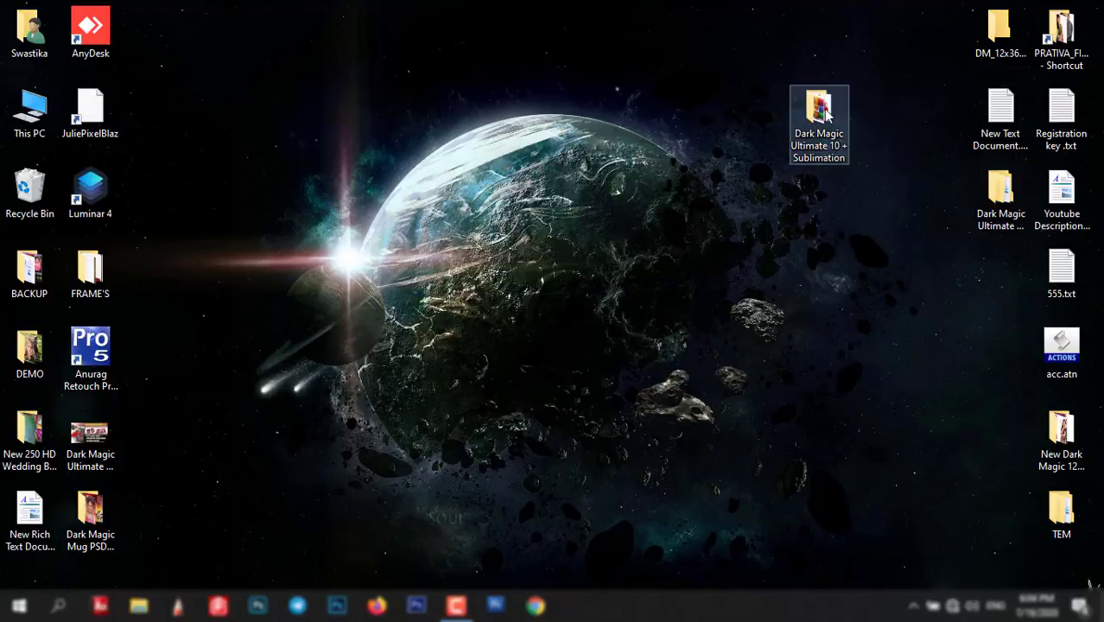
drag(729, 57, 886, 240)
mouse_move(829, 138)
mouse_down()
mouse_move(400, 102)
mouse_move(624, 95)
mouse_move(628, 119)
mouse_up()
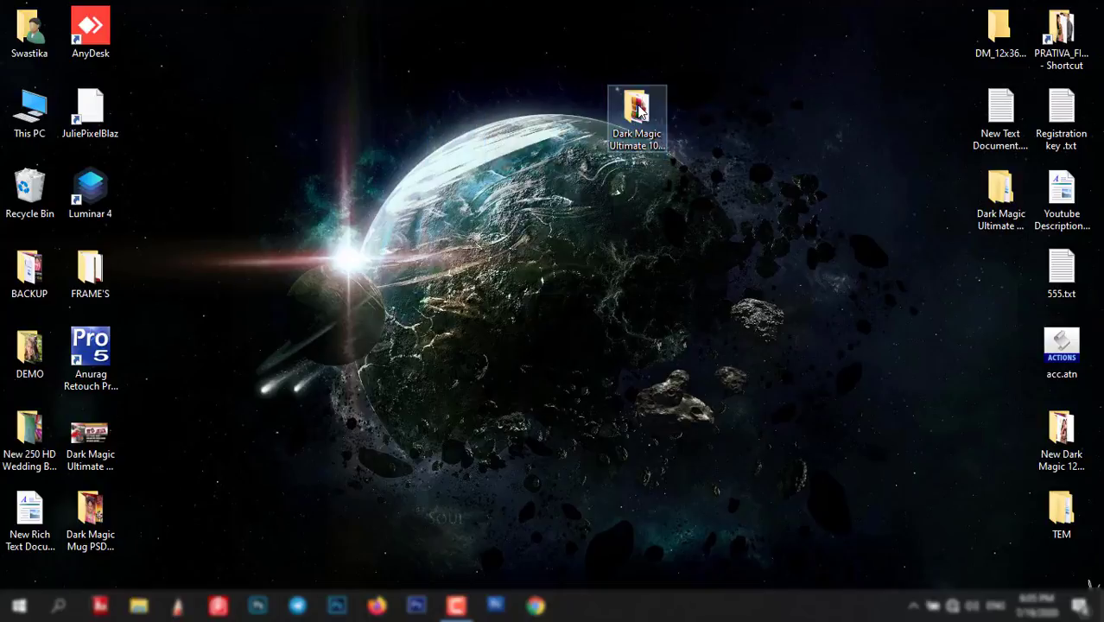
double_click(638, 107)
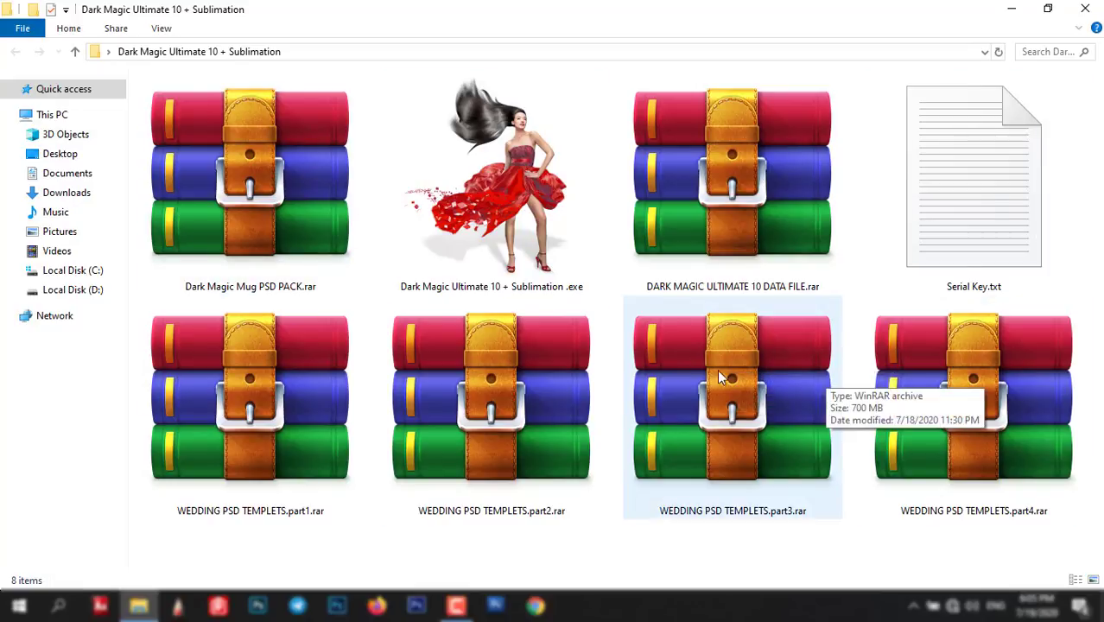
click(256, 214)
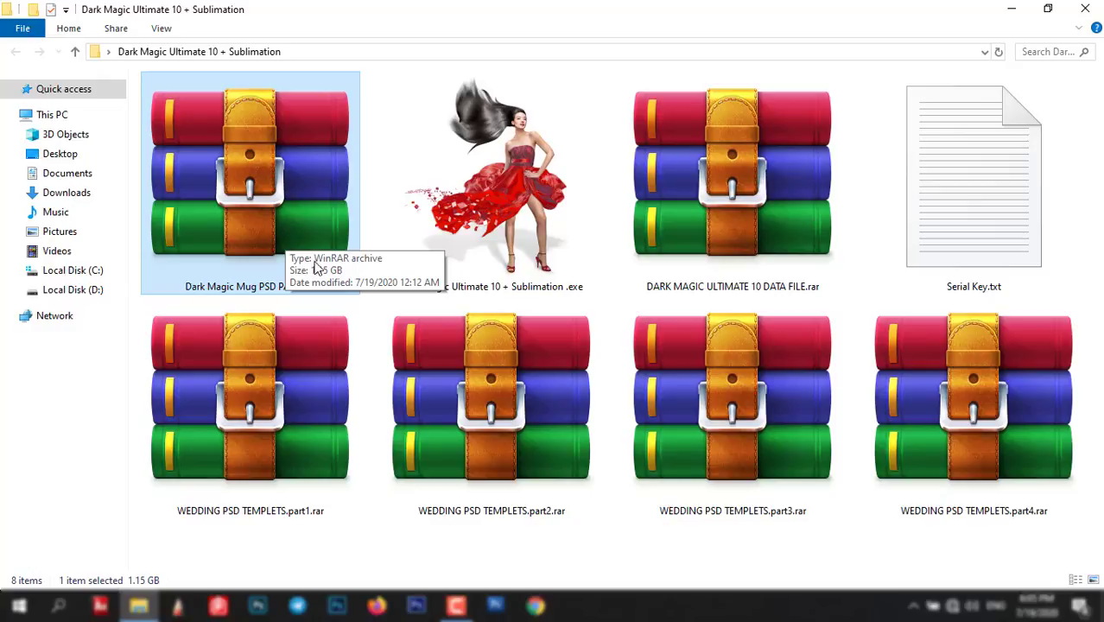
click(491, 185)
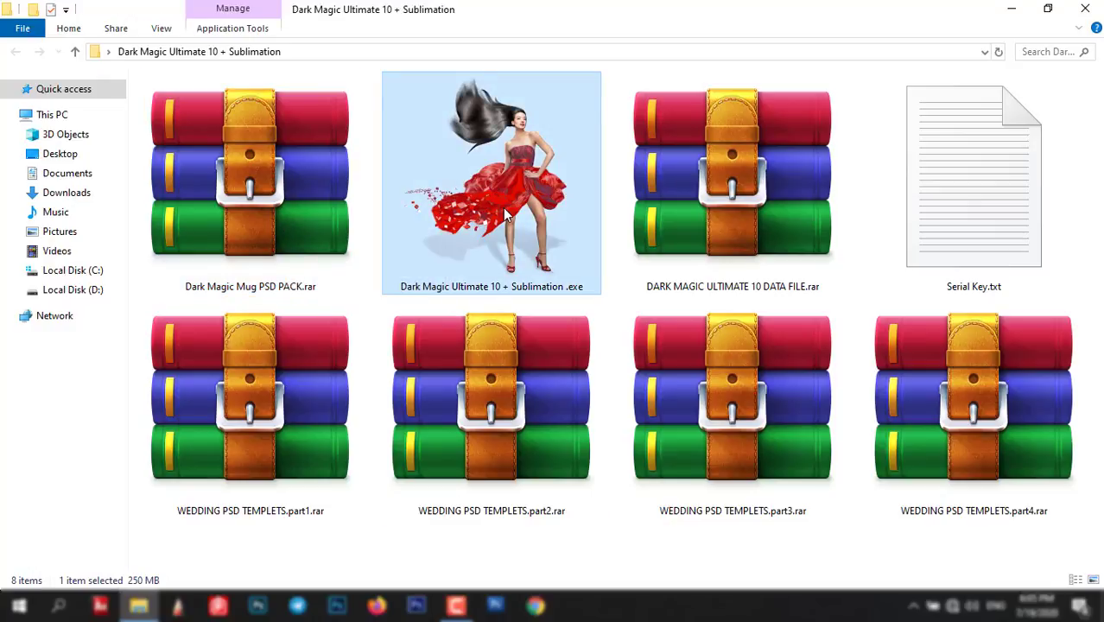
click(746, 203)
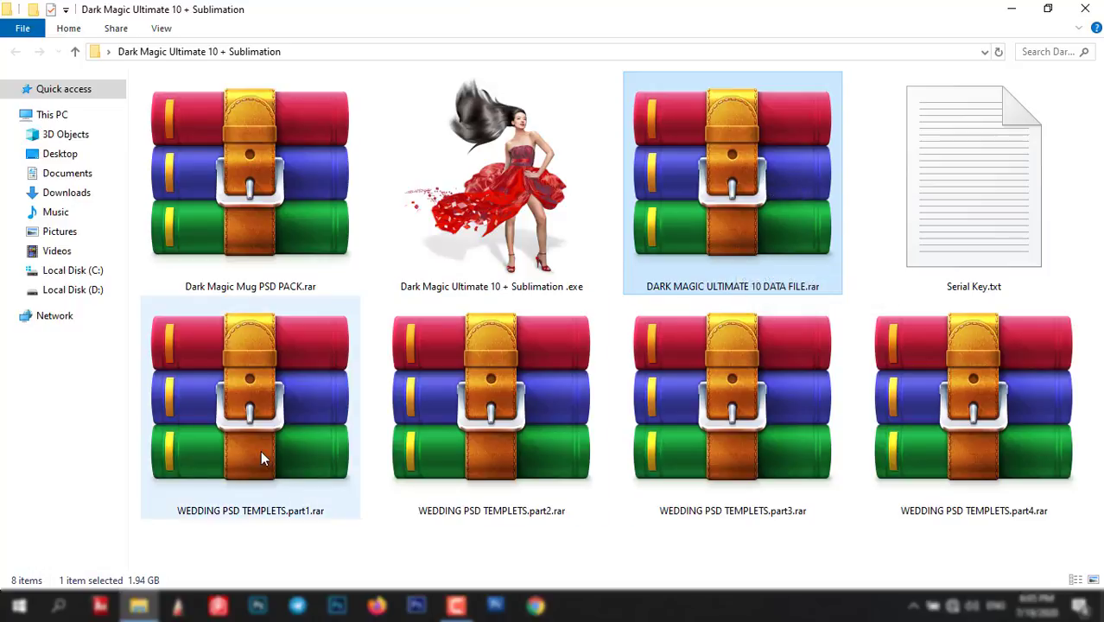
drag(959, 545, 242, 378)
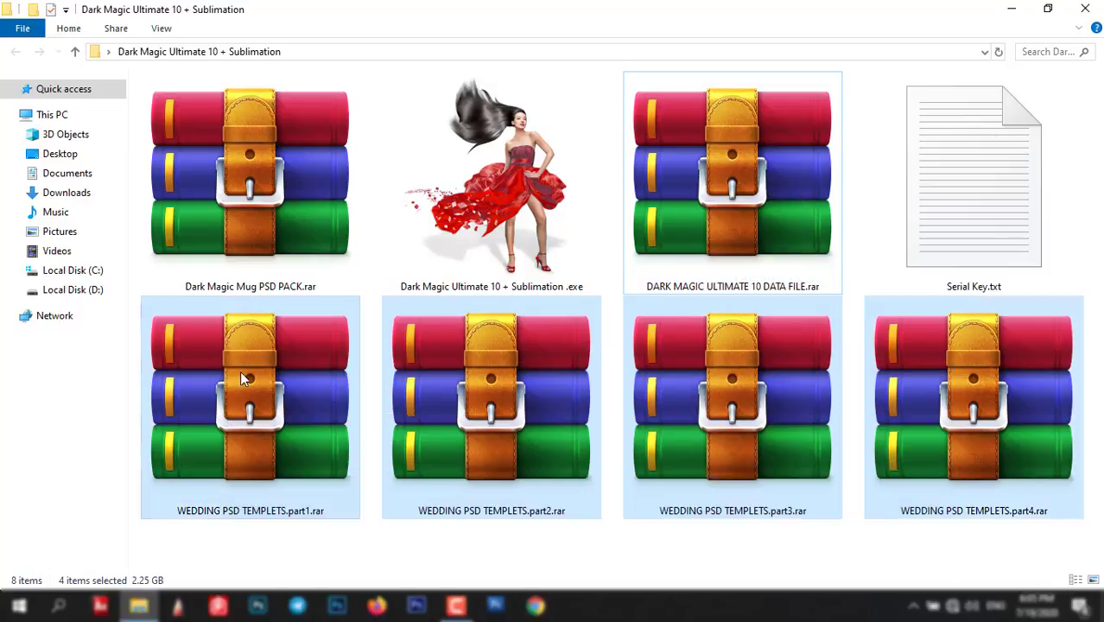
click(278, 423)
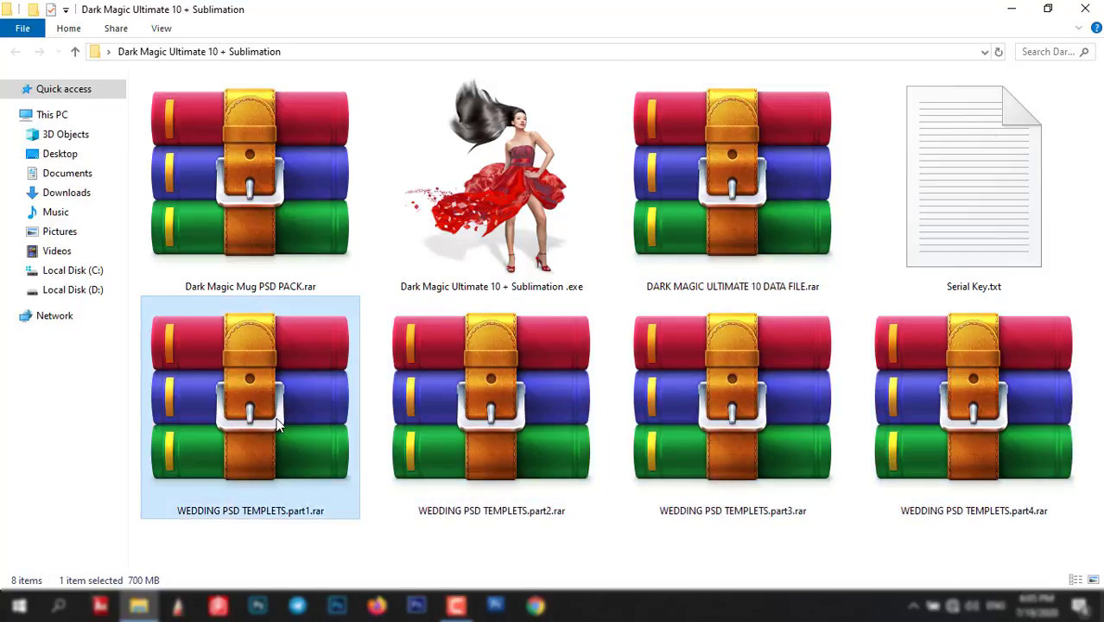
double_click(278, 423)
right_click(328, 298)
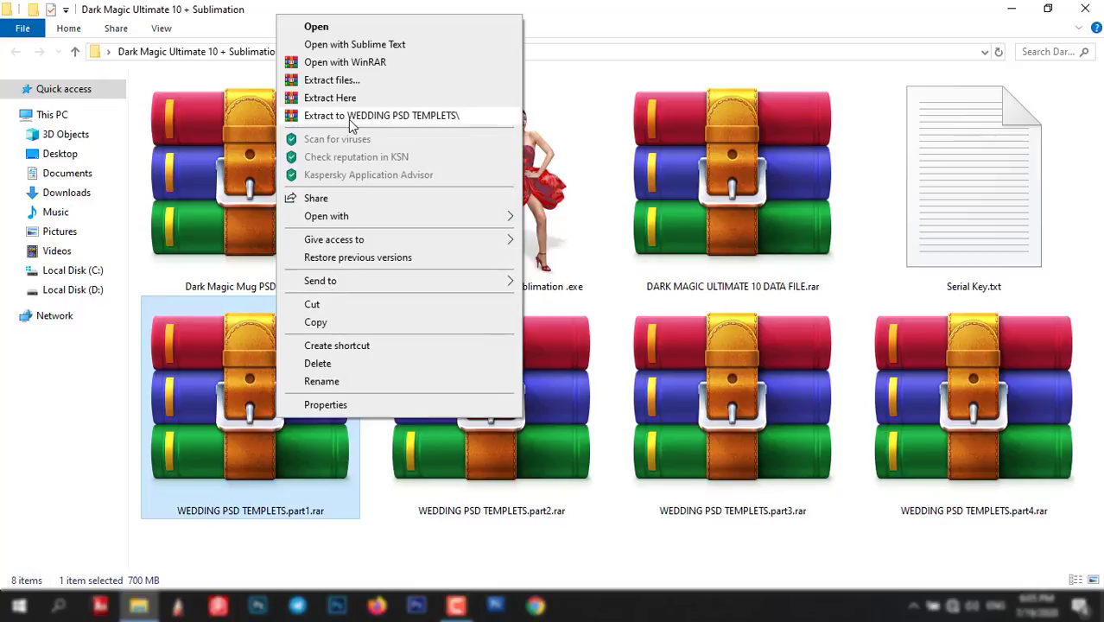
click(592, 205)
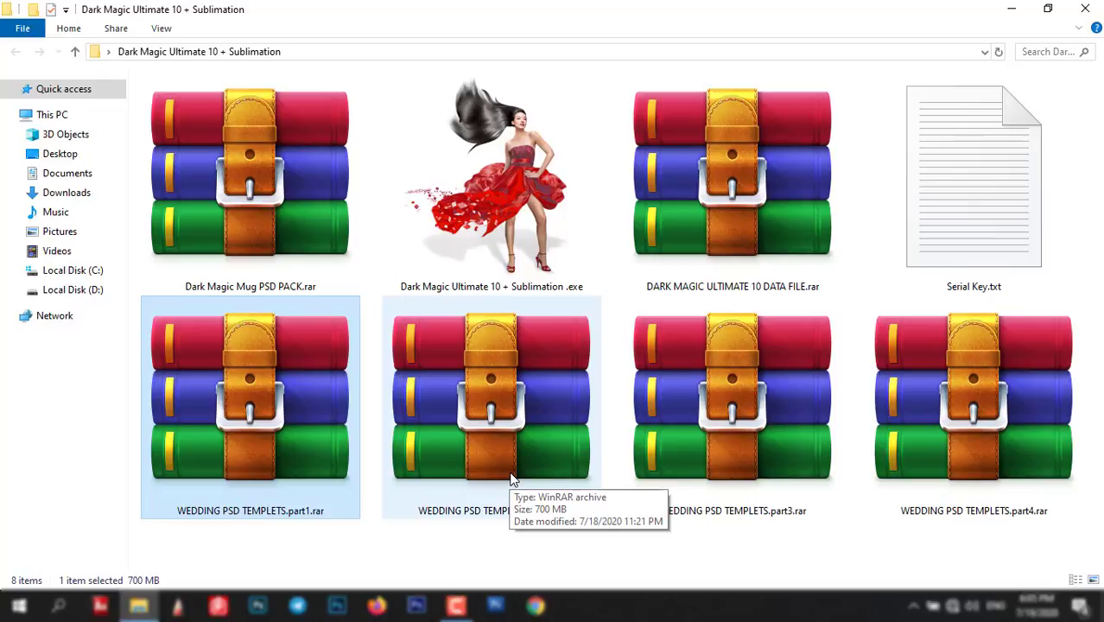
click(509, 479)
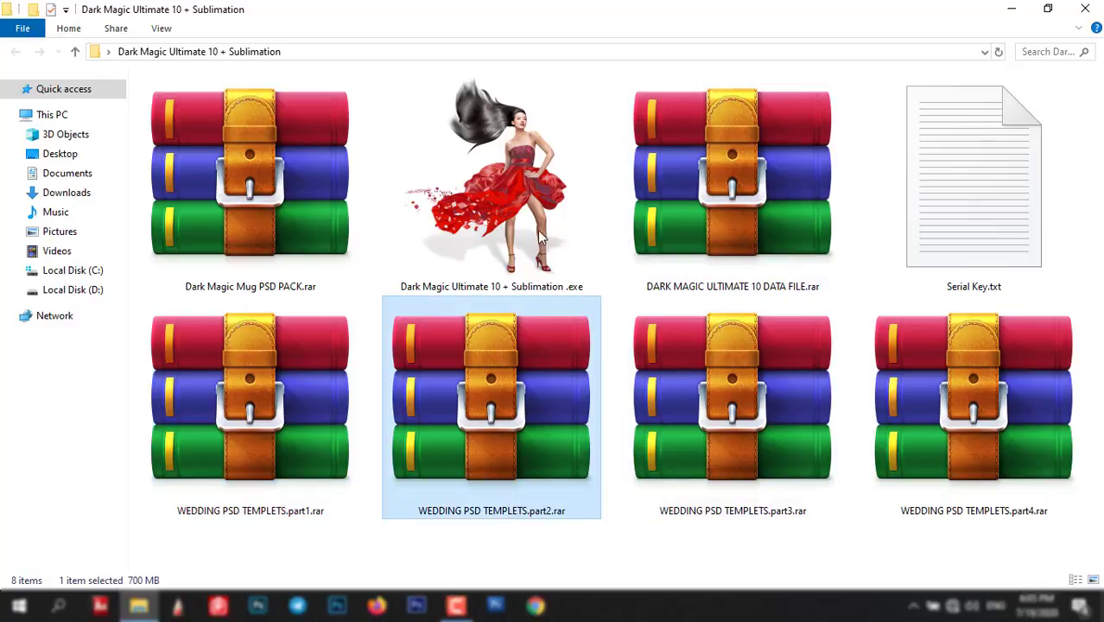
click(505, 177)
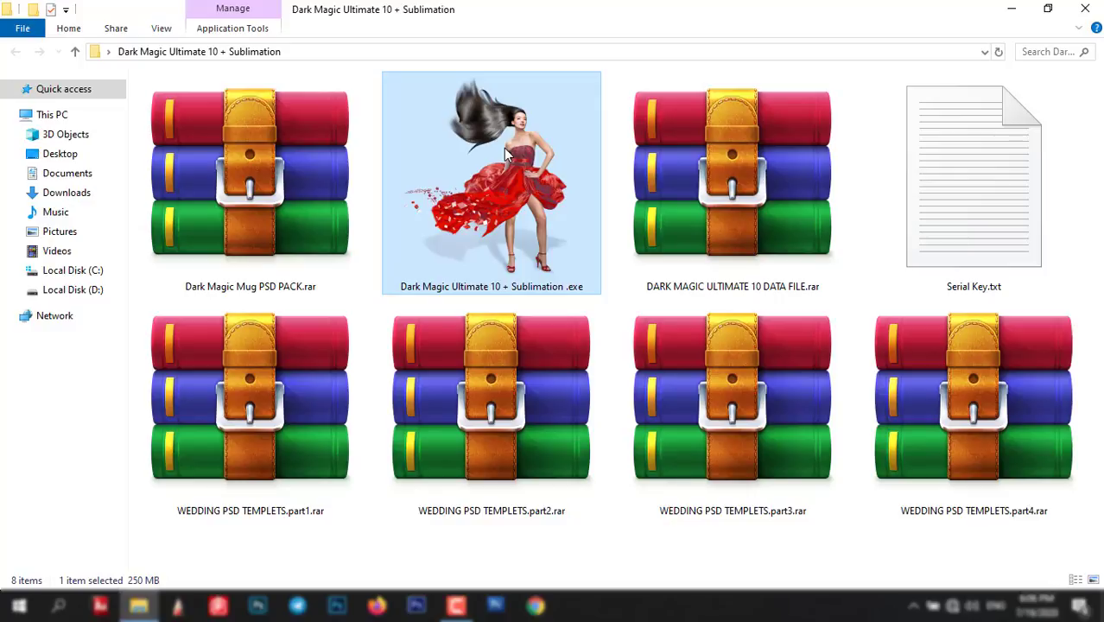
- Launch the Dark Magic Ultimate 10 installer and paste the serial number into its field
double_click(508, 153)
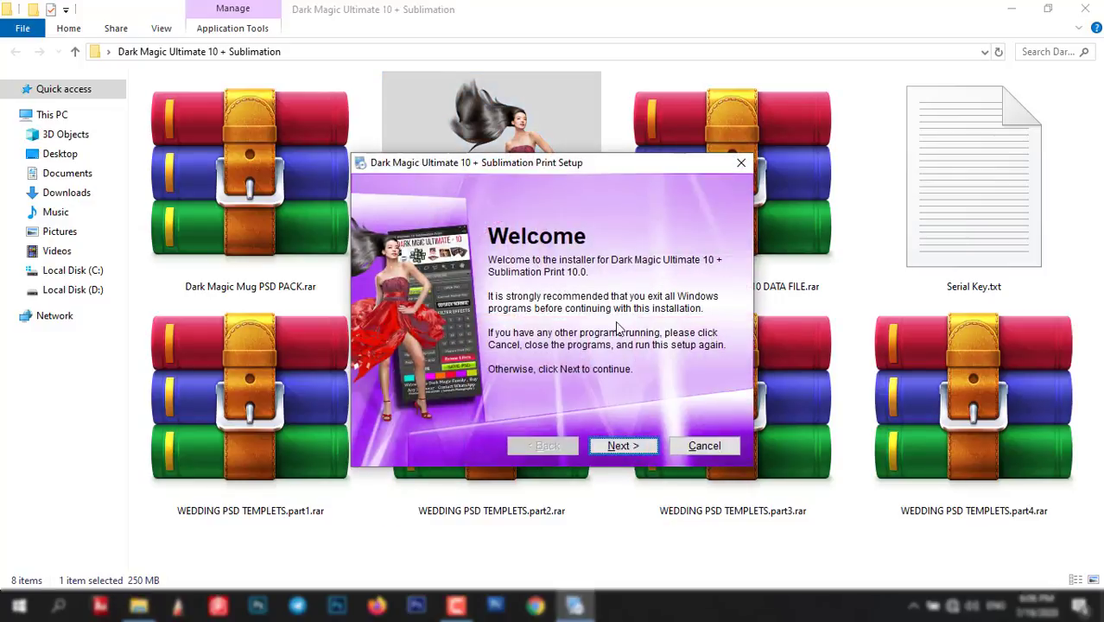
click(623, 446)
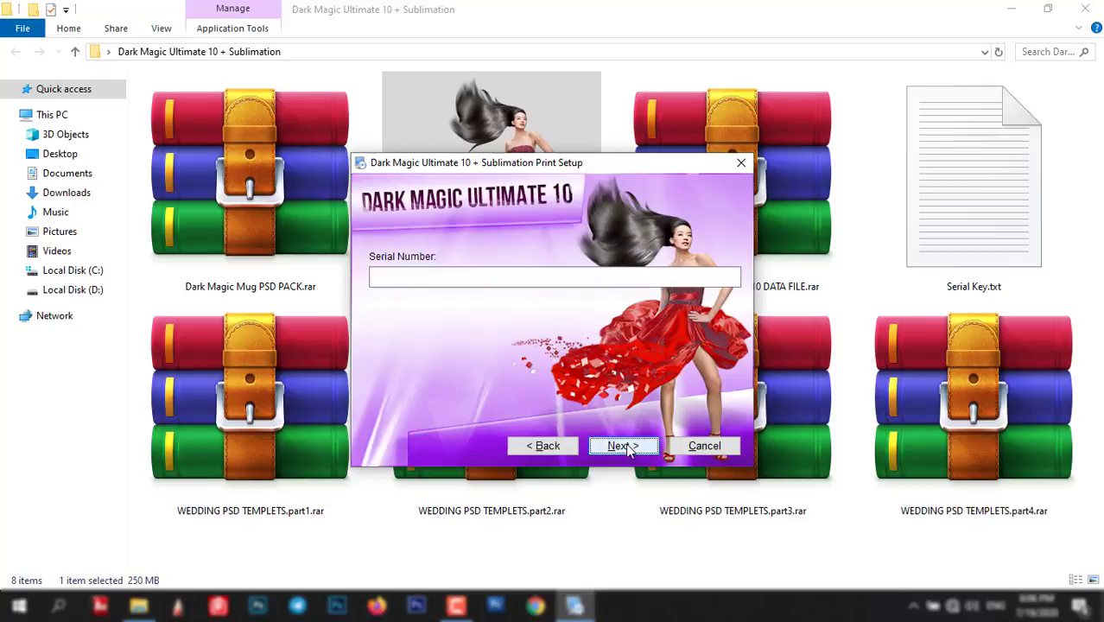
click(439, 277)
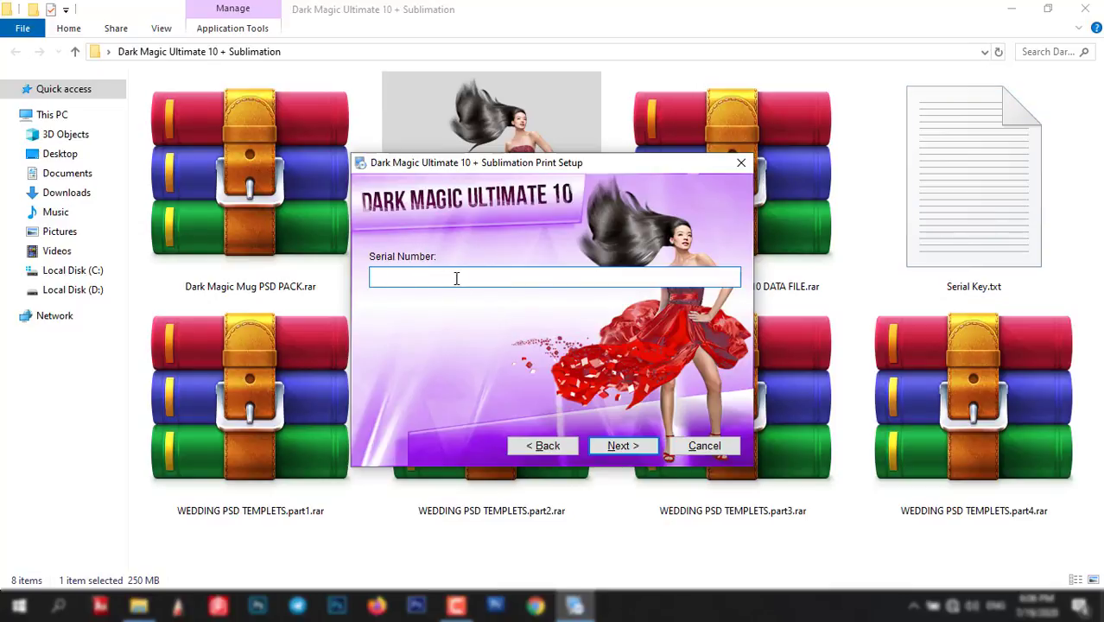
key(ctrl+v)
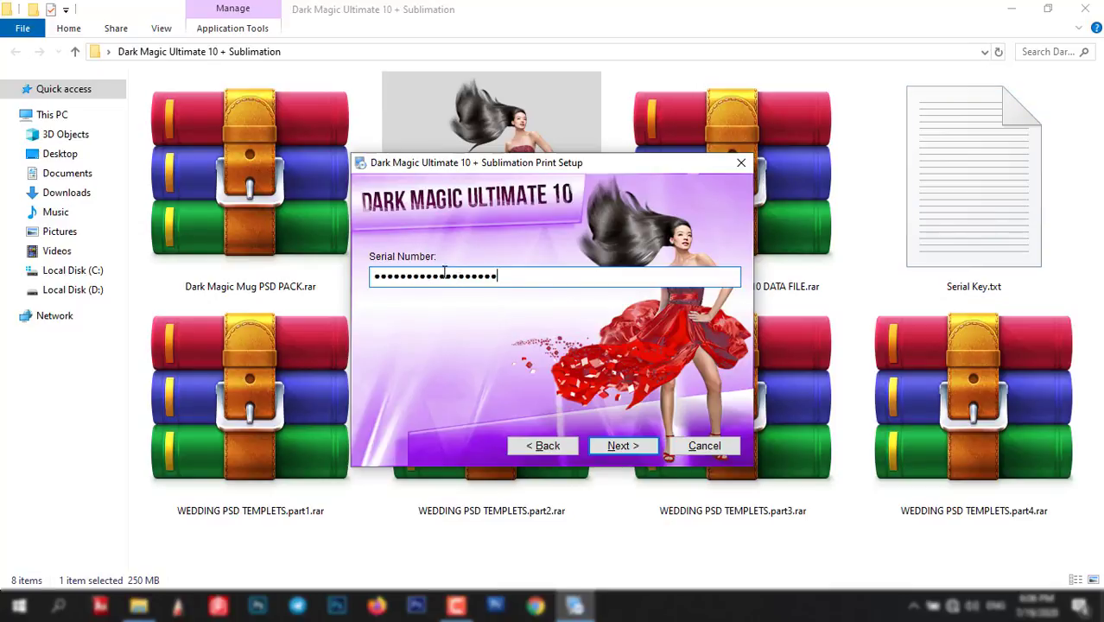
- Register the name 'Photography' and advance to the License Agreement page
click(621, 446)
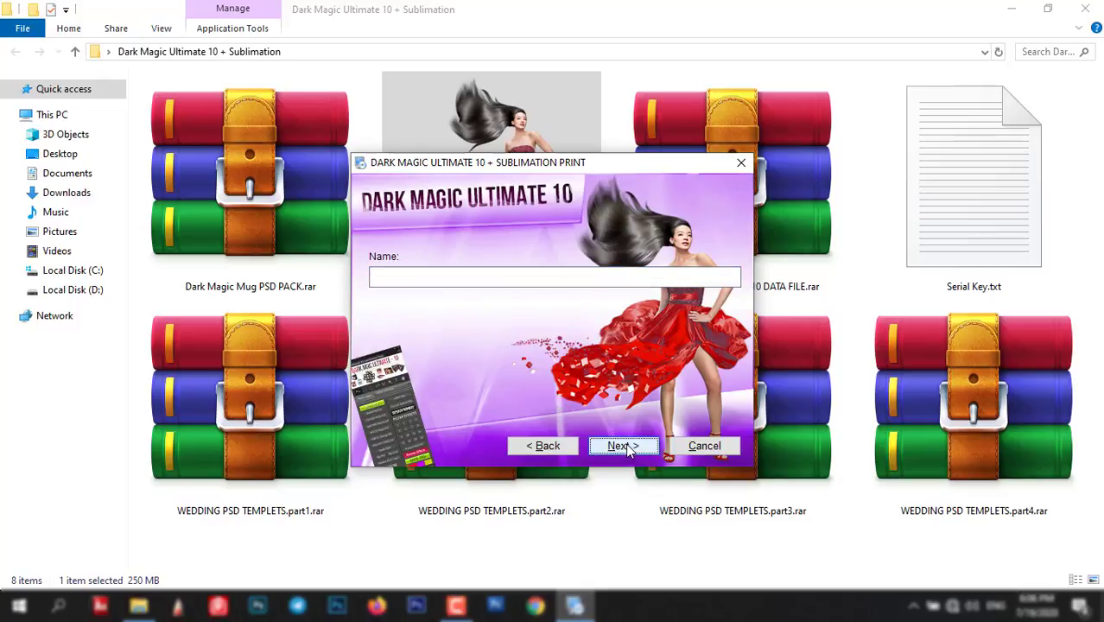
click(426, 276)
text(Somnath)
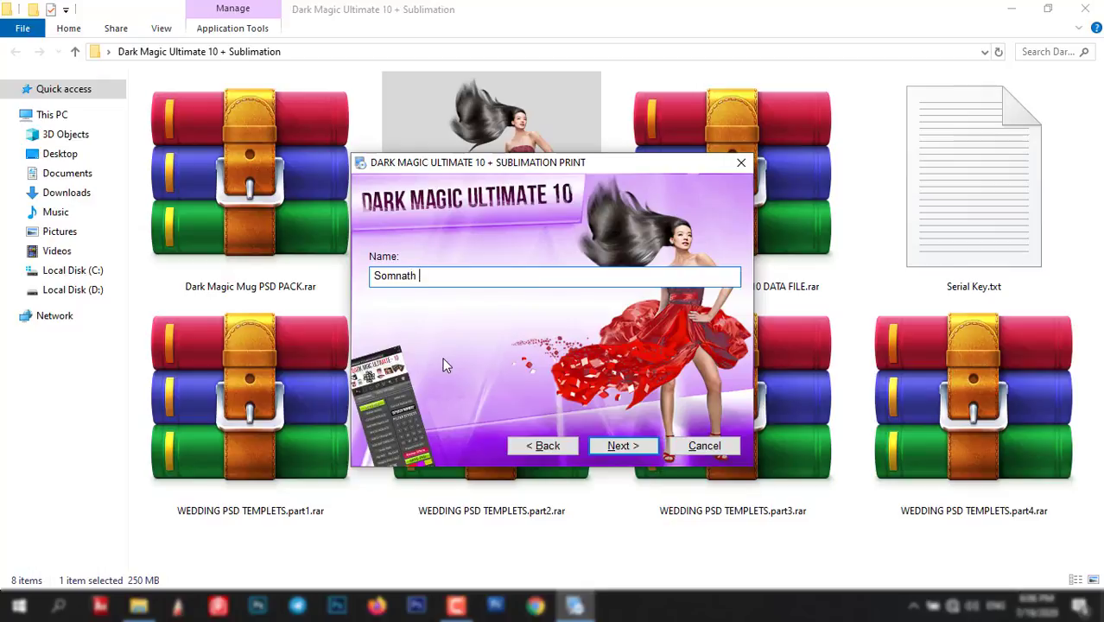
text(Pho)
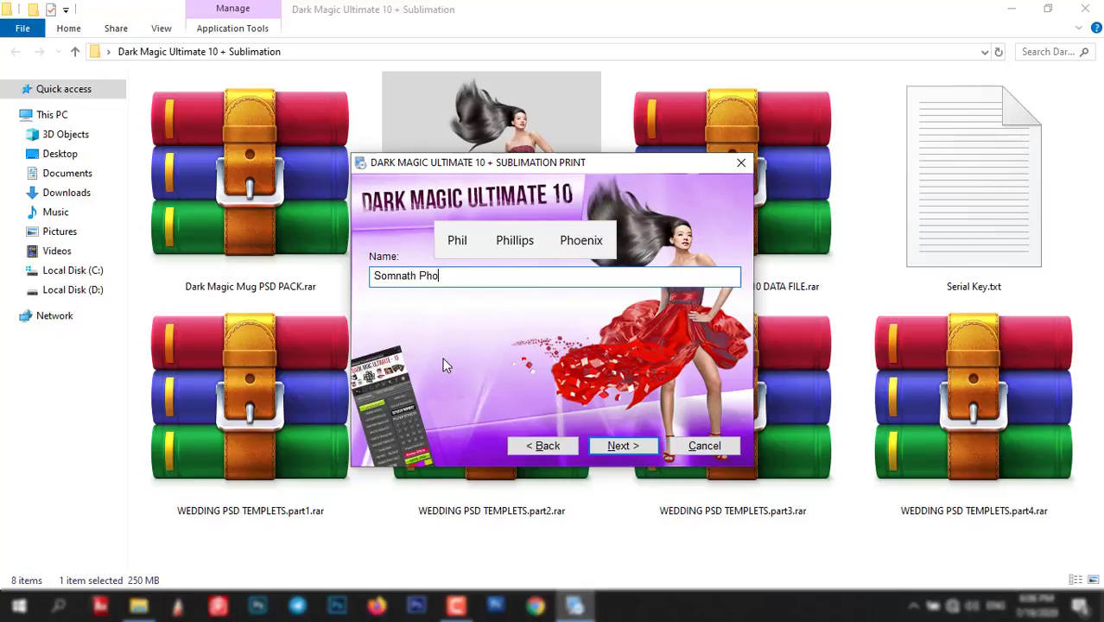
text(tograph)
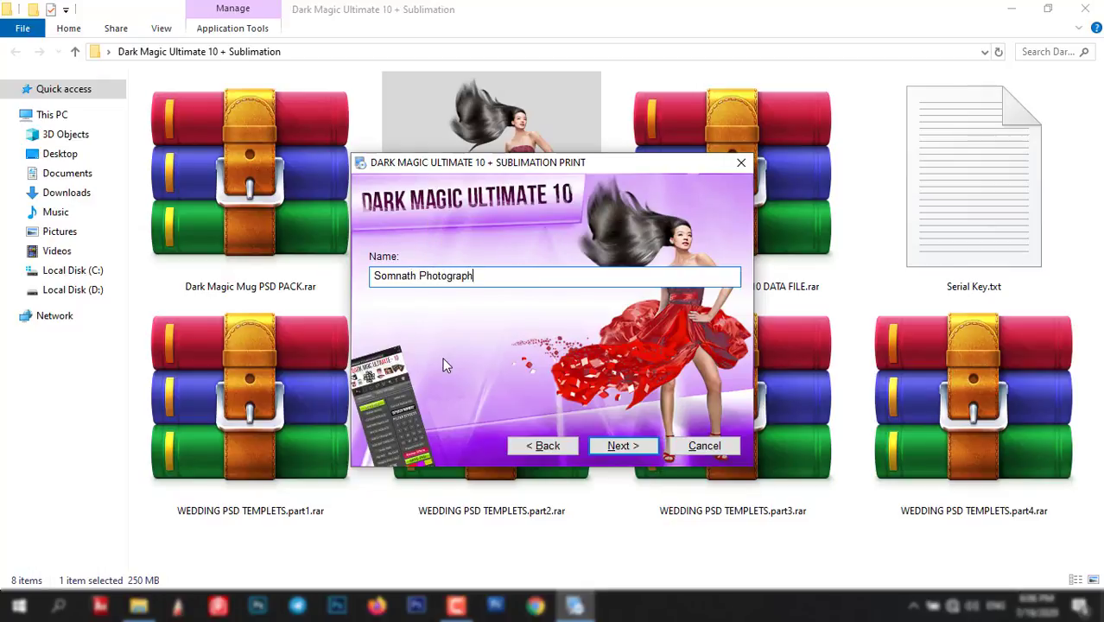
text(y)
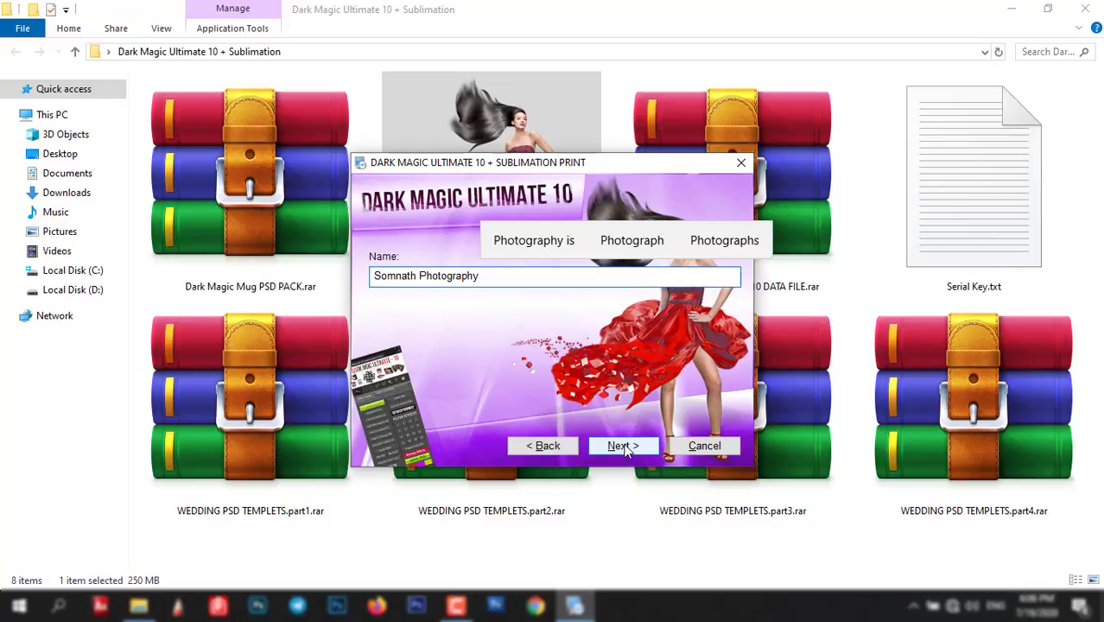
click(625, 447)
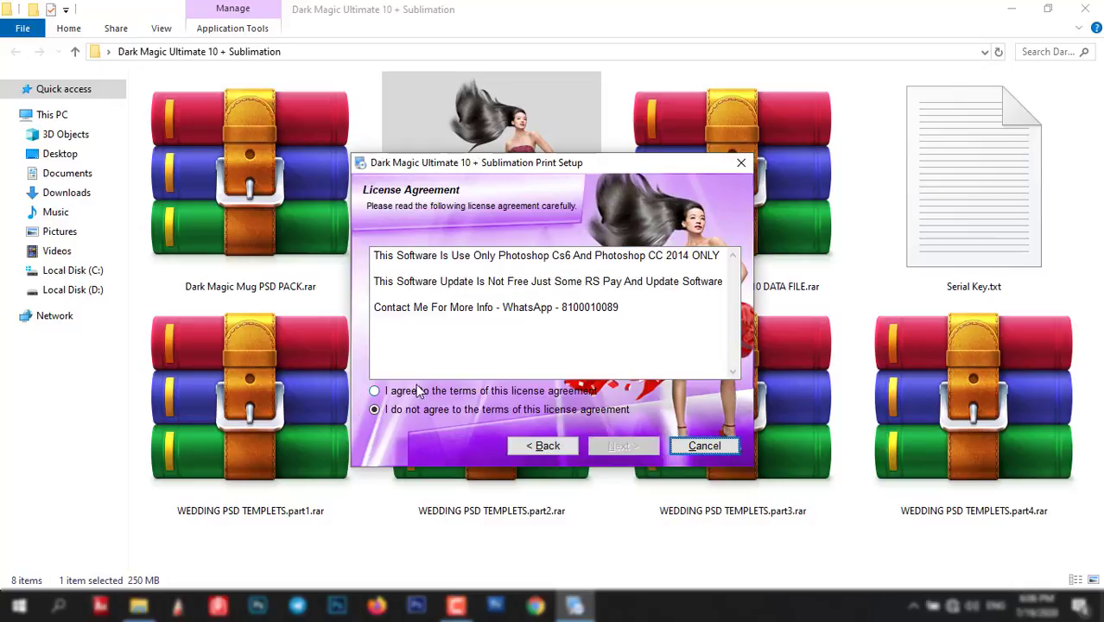
- Accept the licence terms, install into Program Files (x86), and close the finished installer
click(389, 396)
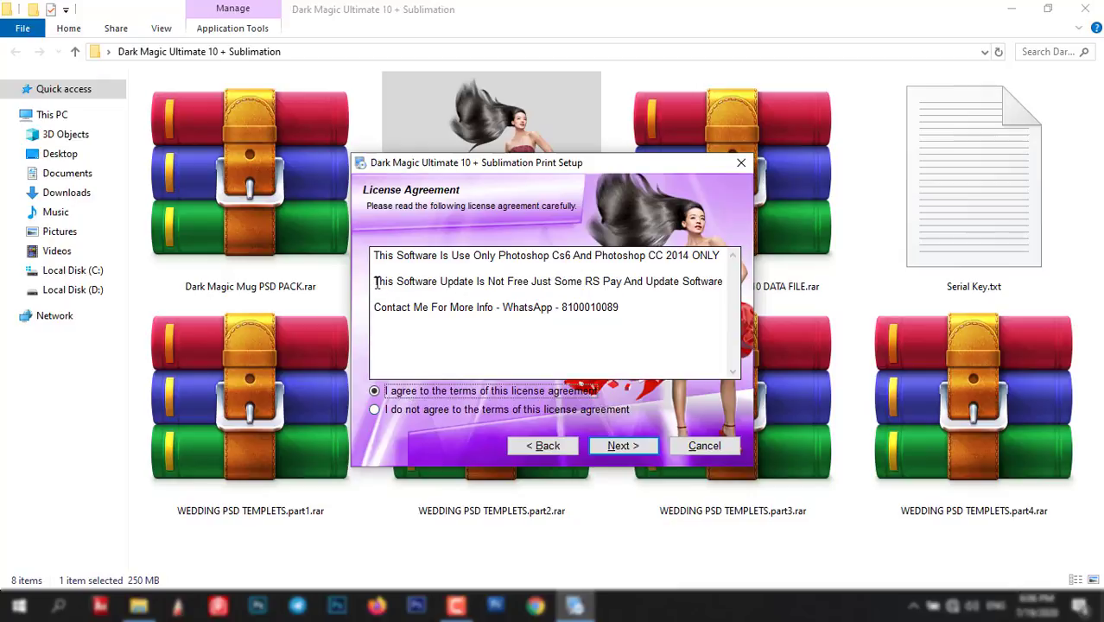
drag(377, 284, 714, 287)
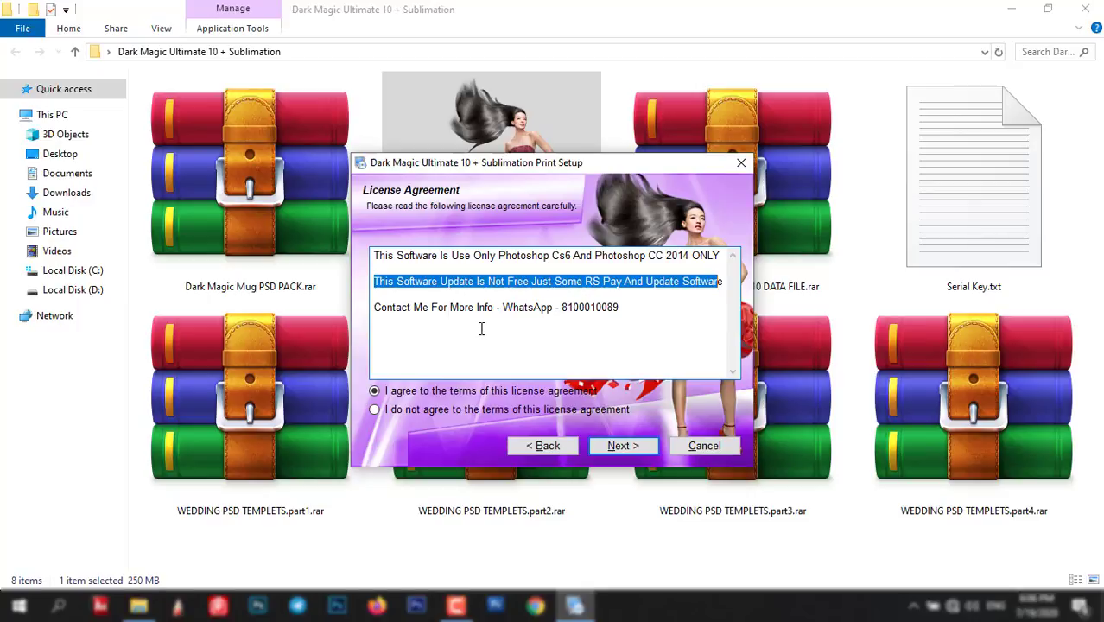
click(631, 451)
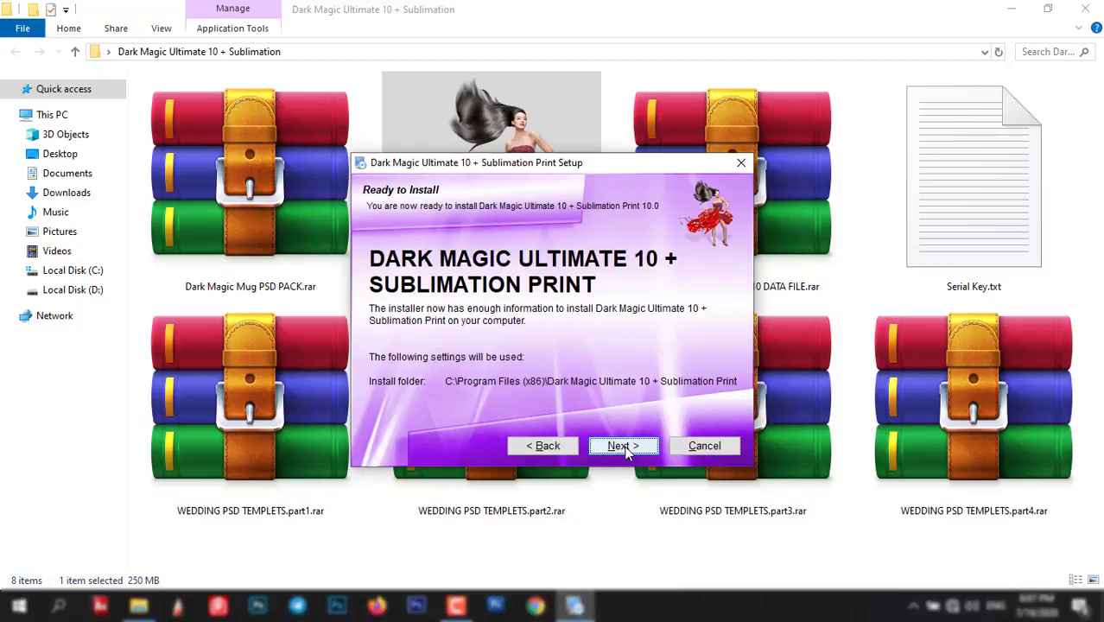
click(625, 447)
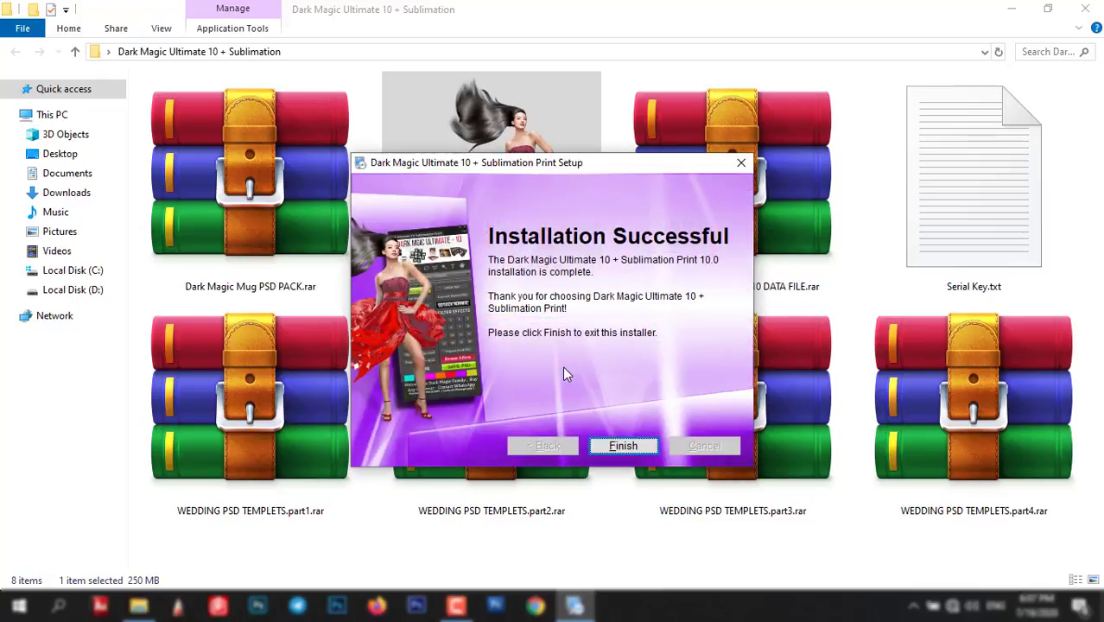
click(623, 447)
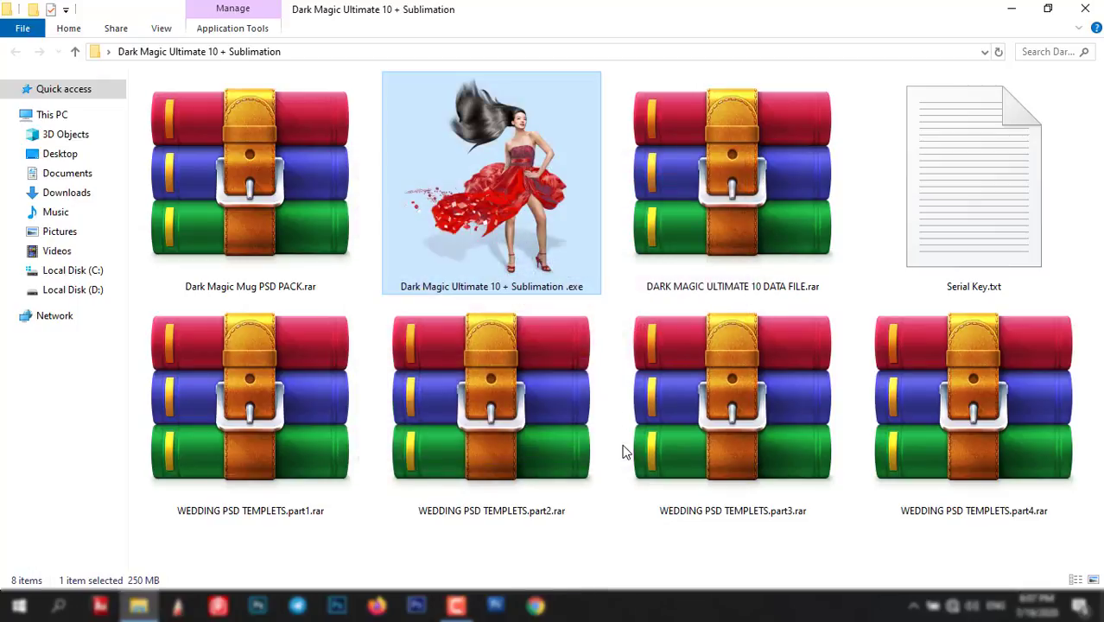
- Select the WEDDING PSD TEMPLETS archive parts, then close the download folder window
click(670, 197)
click(525, 394)
click(264, 361)
click(725, 415)
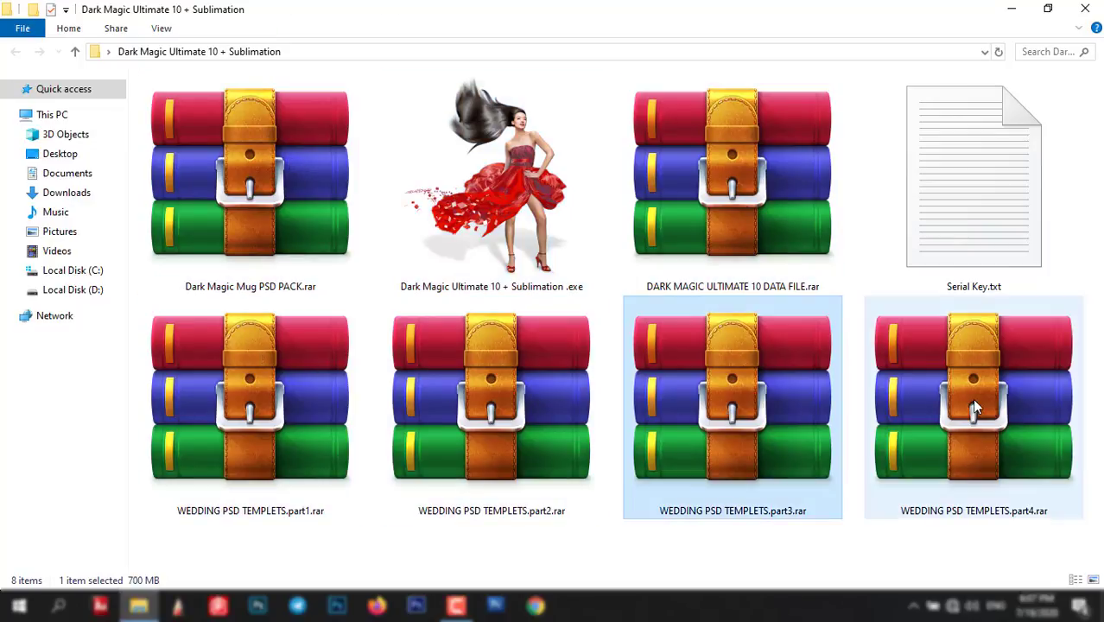
click(984, 362)
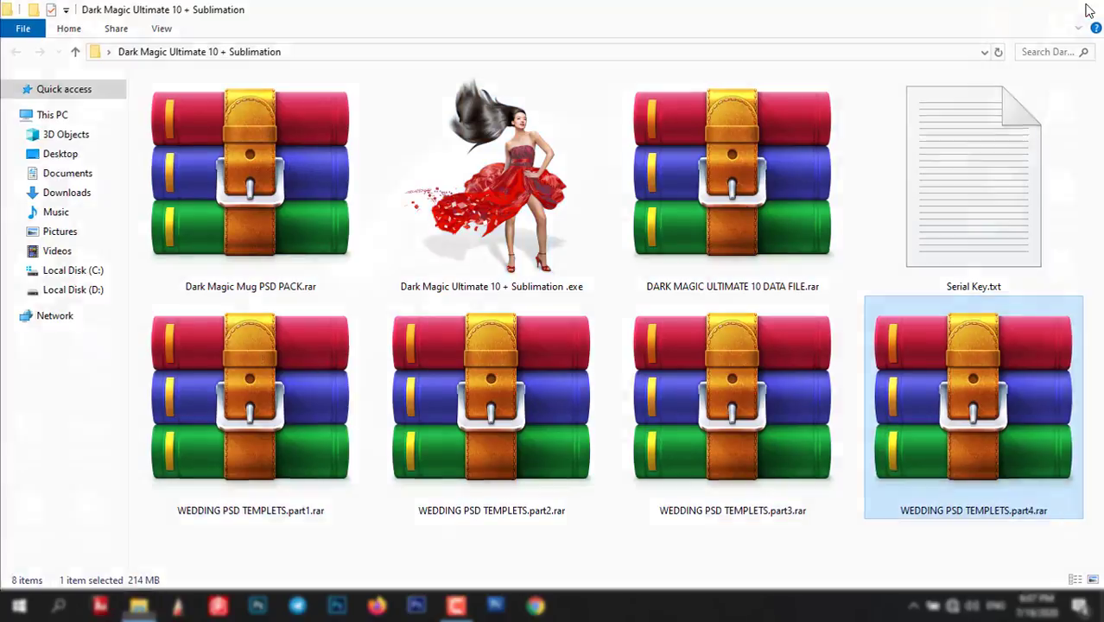
click(1086, 9)
- Open the DARK MAGIC ULTIMATE 10 DATA FILE folder on Local Disk (D:) via This PC
double_click(35, 105)
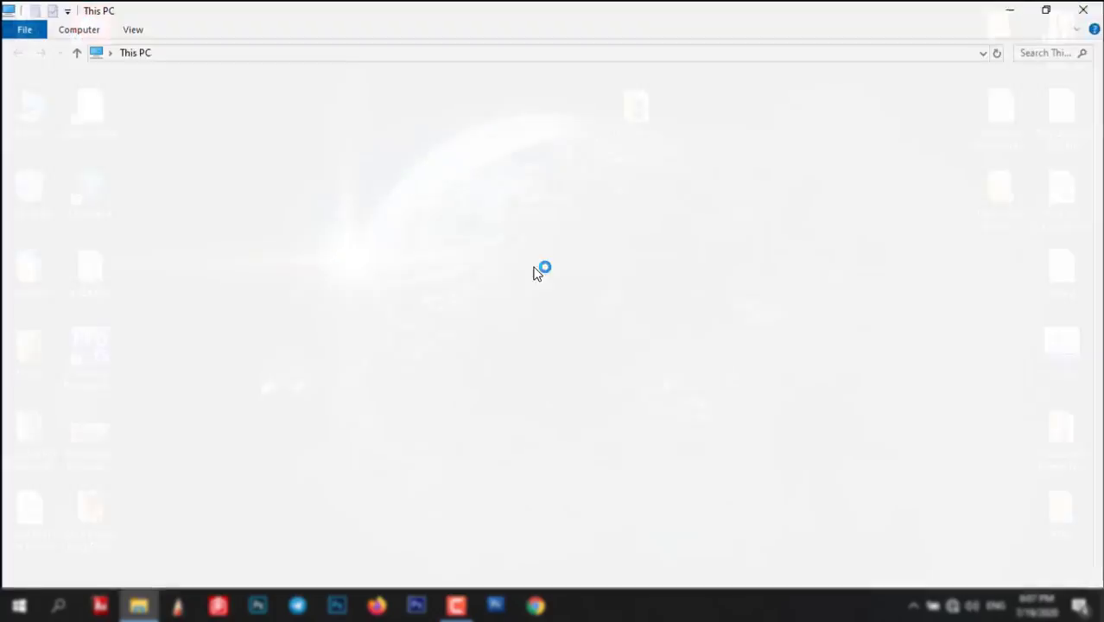
click(426, 138)
double_click(426, 138)
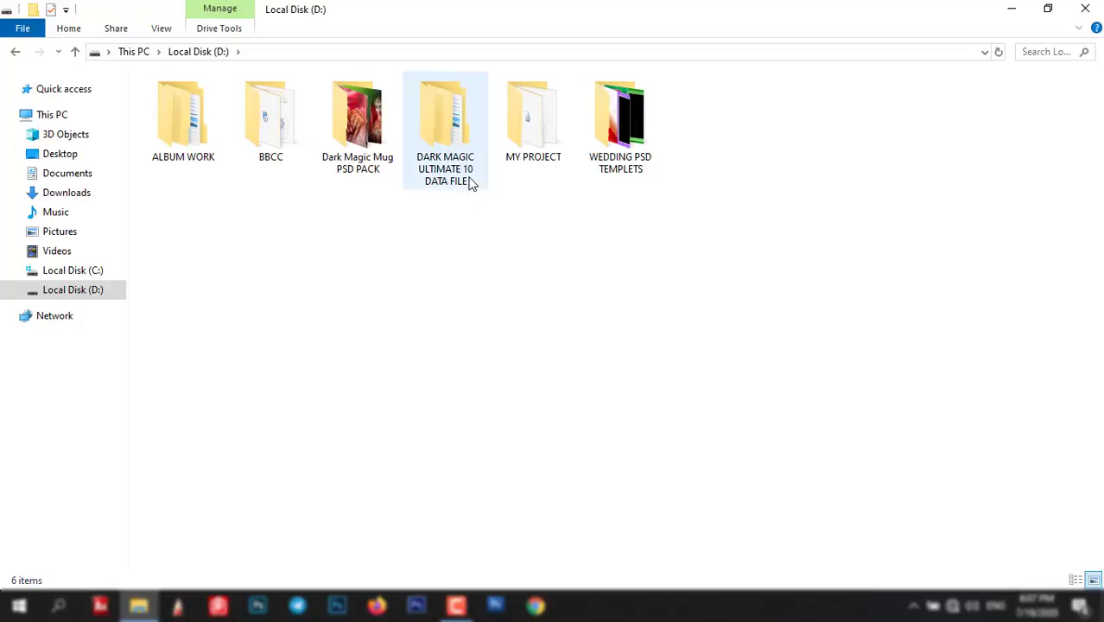
mouse_move(445, 129)
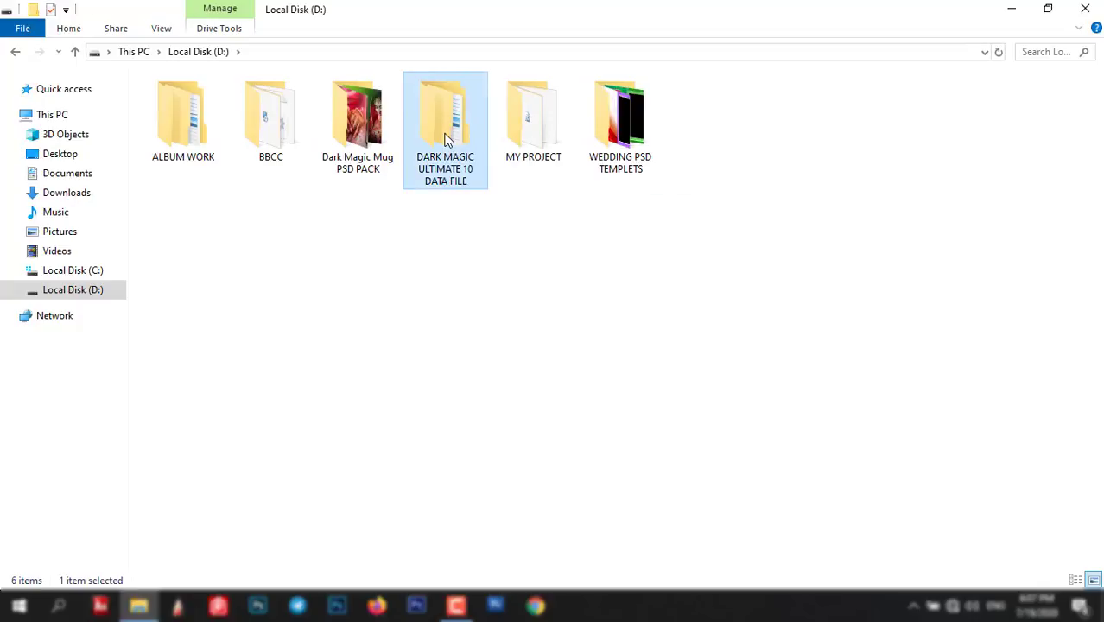
double_click(447, 139)
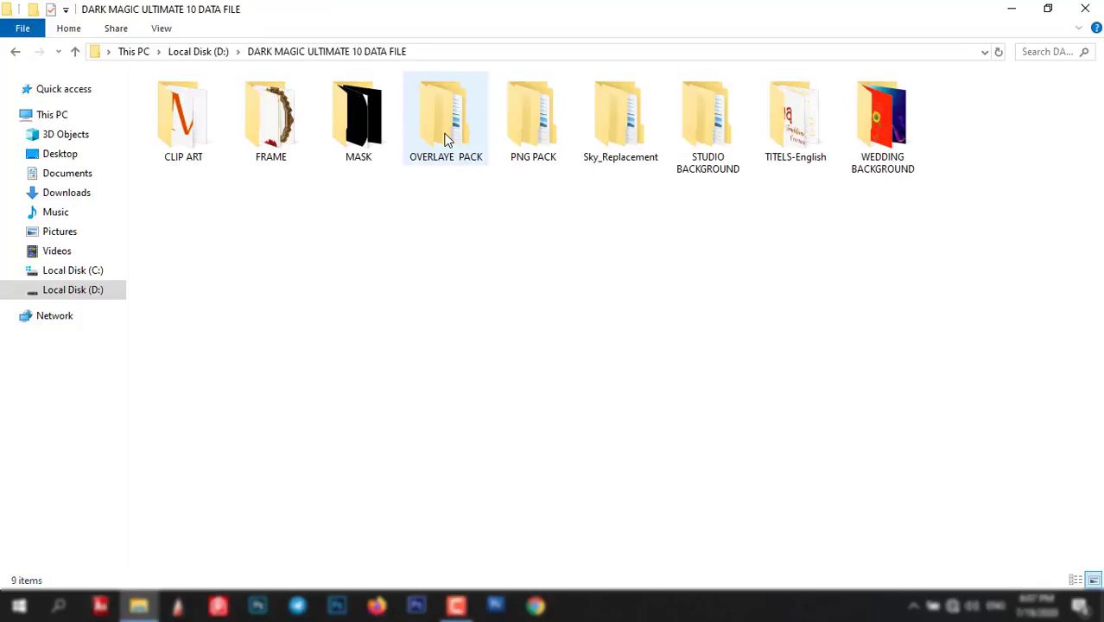
- Select each of the nine asset folders, from CLIP ART through WEDDING BACKGROUND
click(190, 141)
click(277, 144)
click(367, 136)
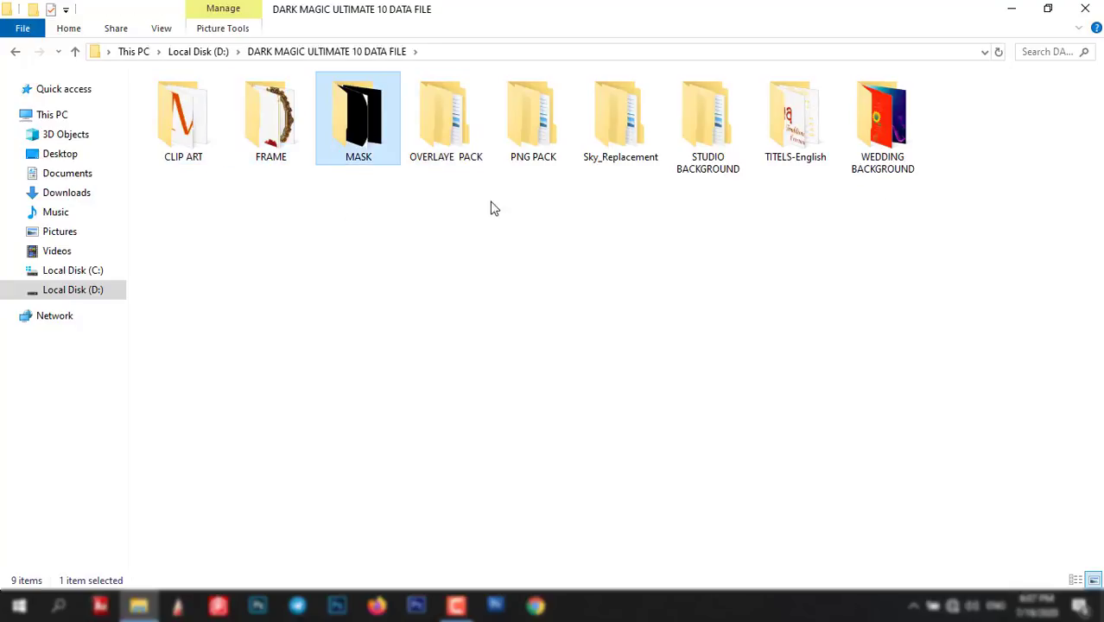
click(450, 130)
click(546, 121)
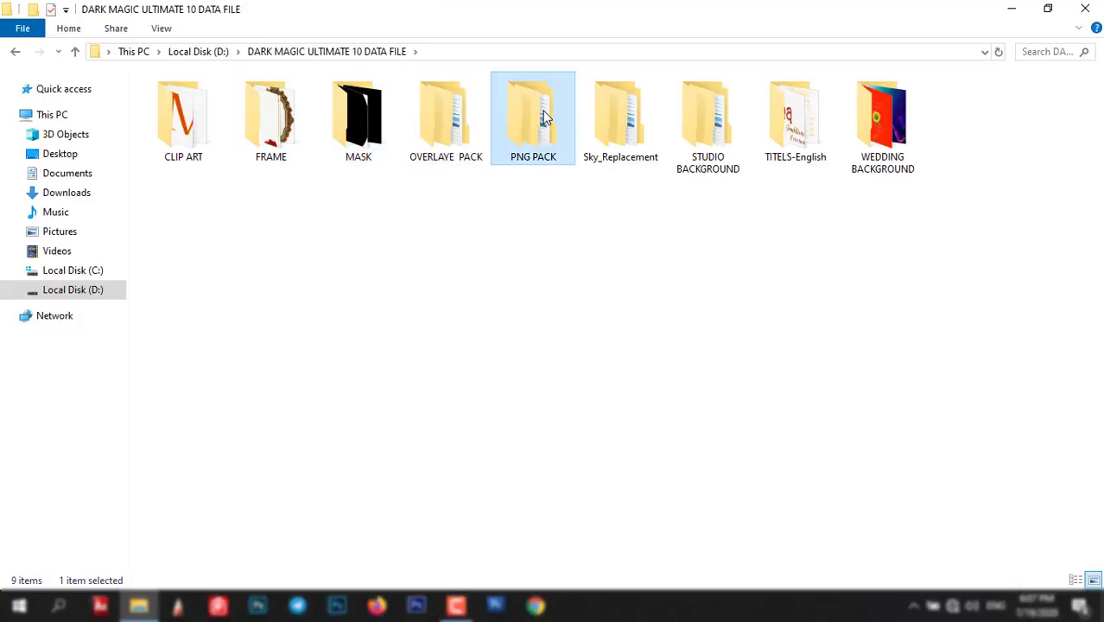
click(624, 130)
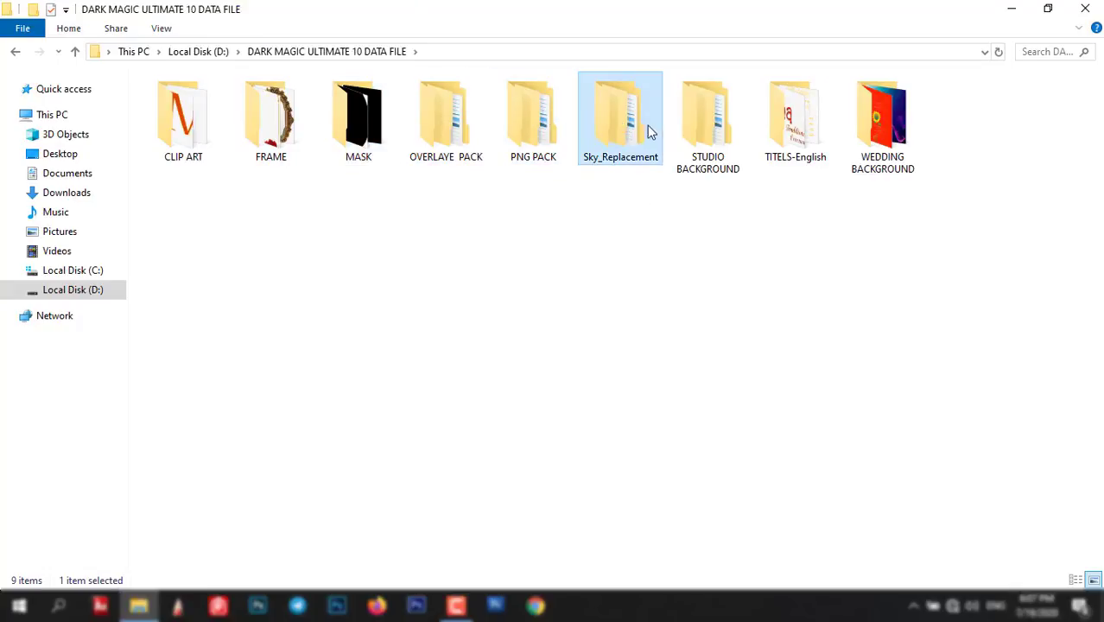
click(714, 131)
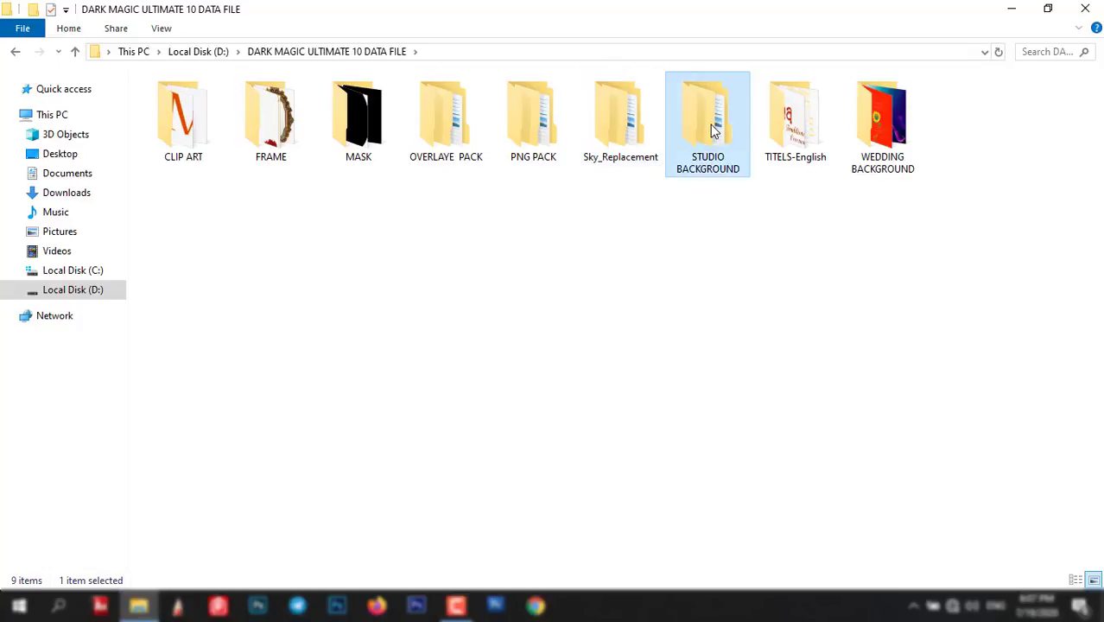
click(798, 126)
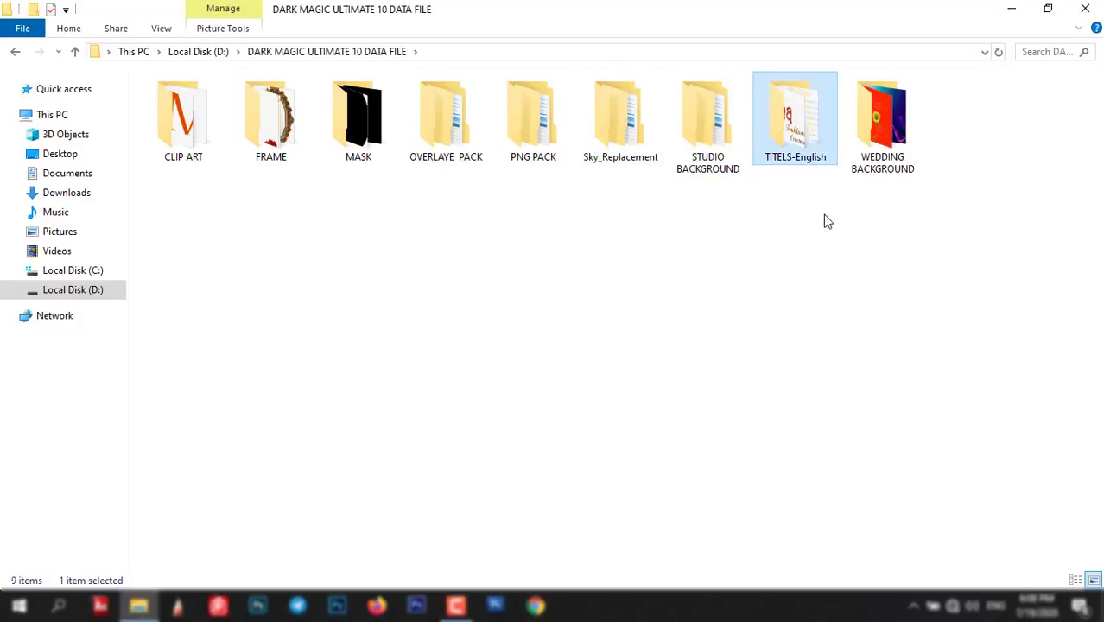
click(879, 119)
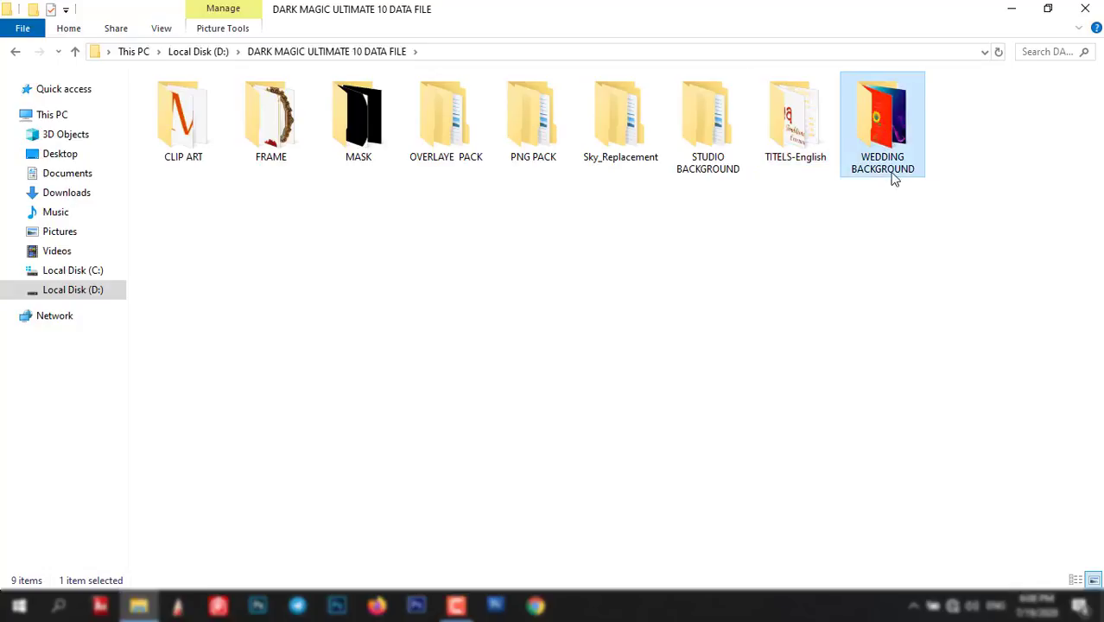
- Browse the CLIP ART and FRAME folders, returning to the data file folder after each
double_click(202, 129)
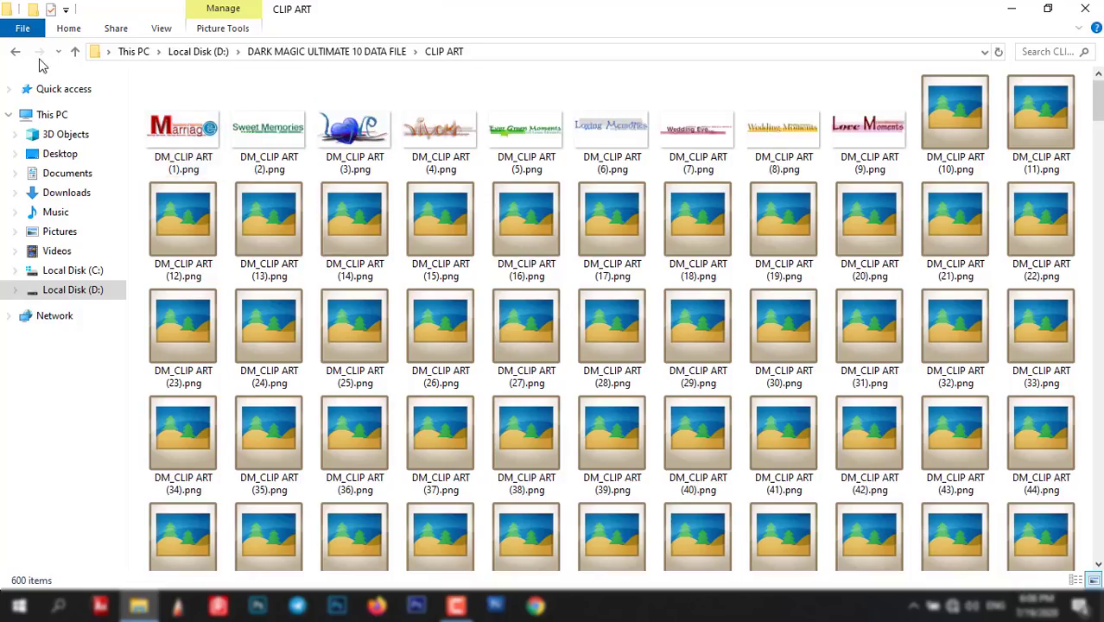
scroll(400, 276, down, 3)
scroll(399, 277, down, 5)
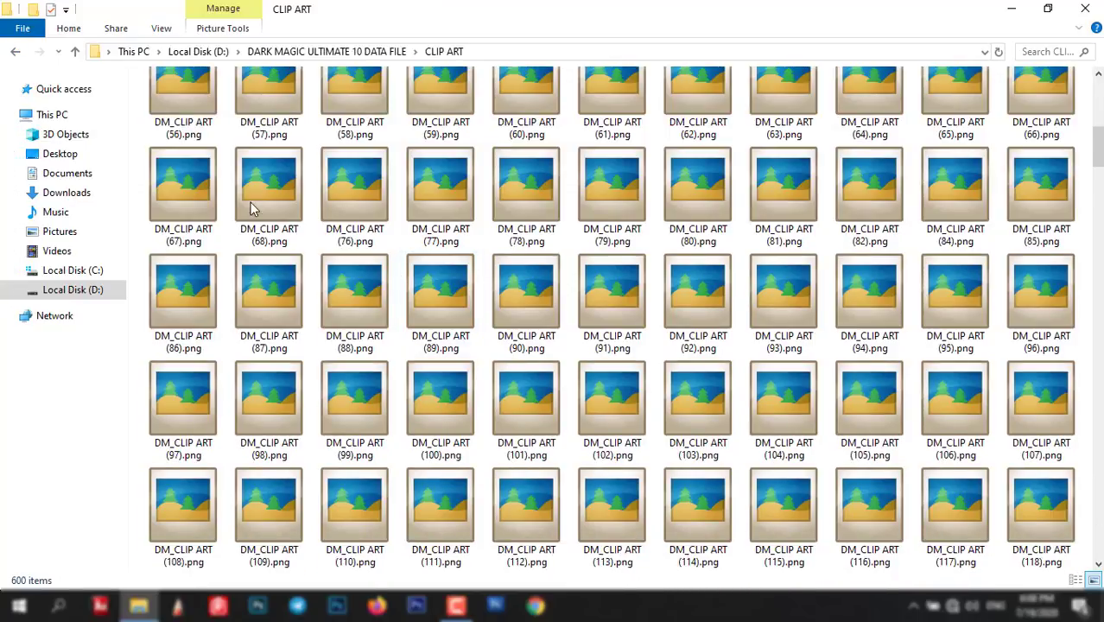
scroll(254, 205, down, 5)
click(16, 52)
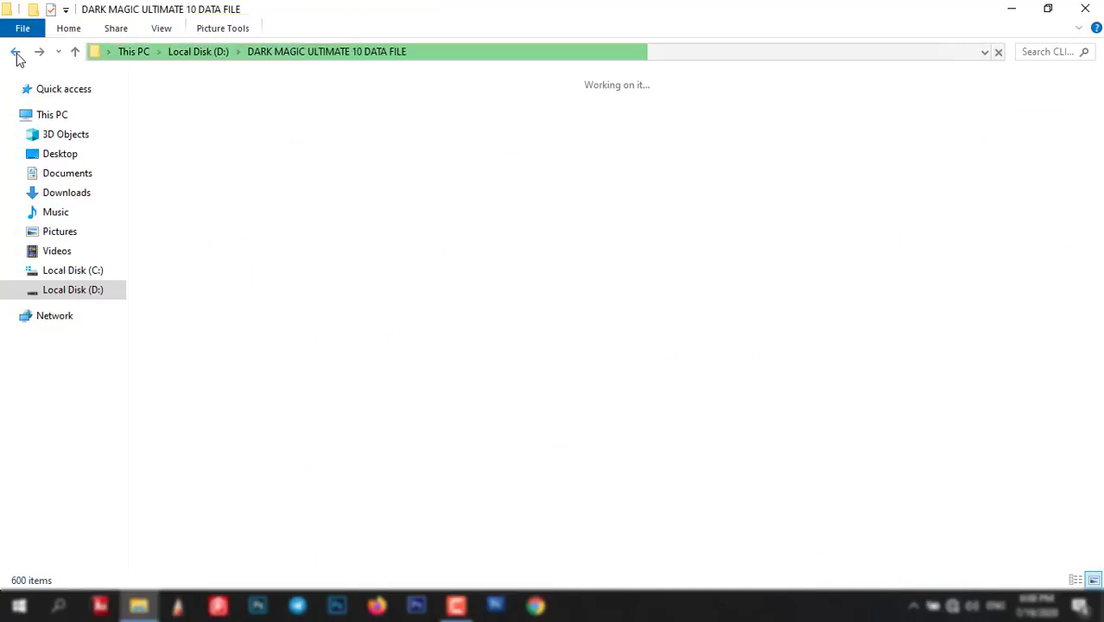
double_click(266, 136)
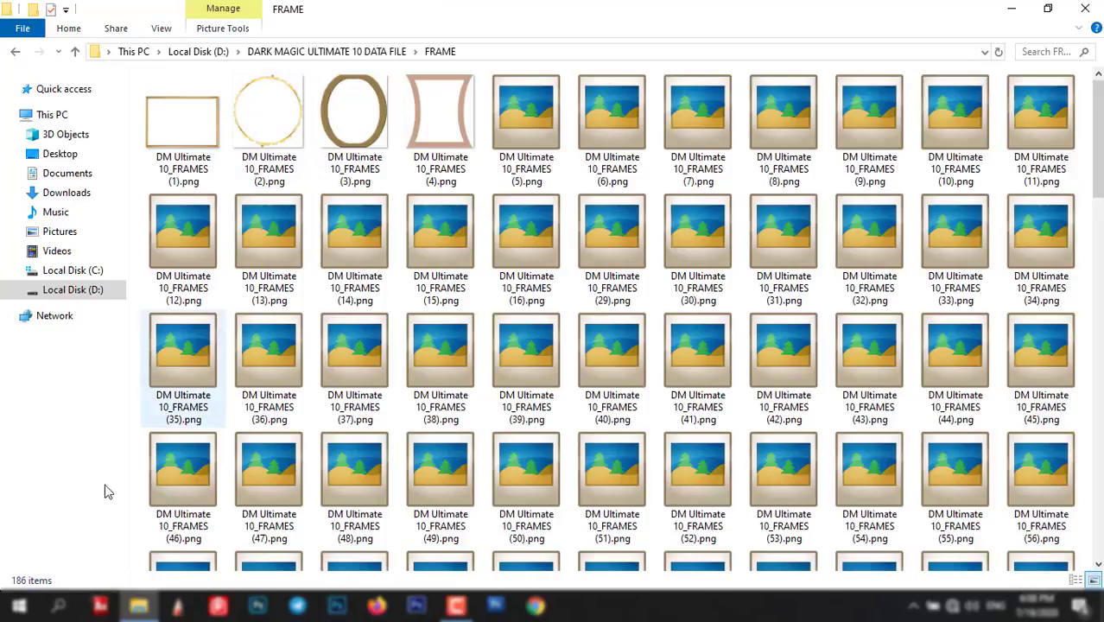
scroll(458, 440, down, 3)
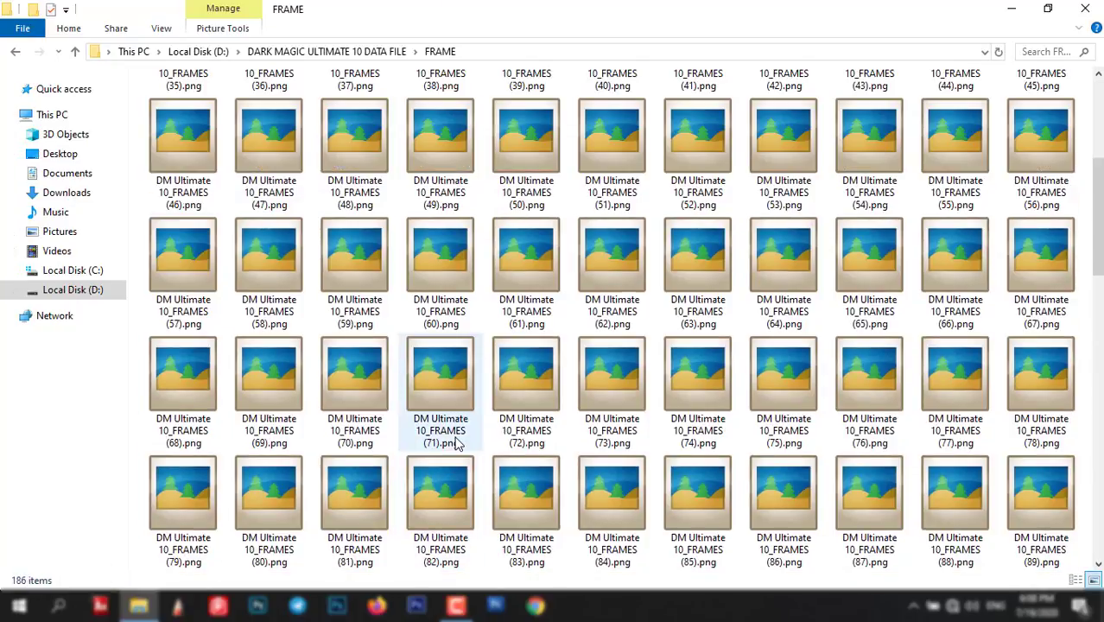
scroll(456, 439, down, 3)
scroll(388, 397, down, 4)
scroll(315, 354, down, 3)
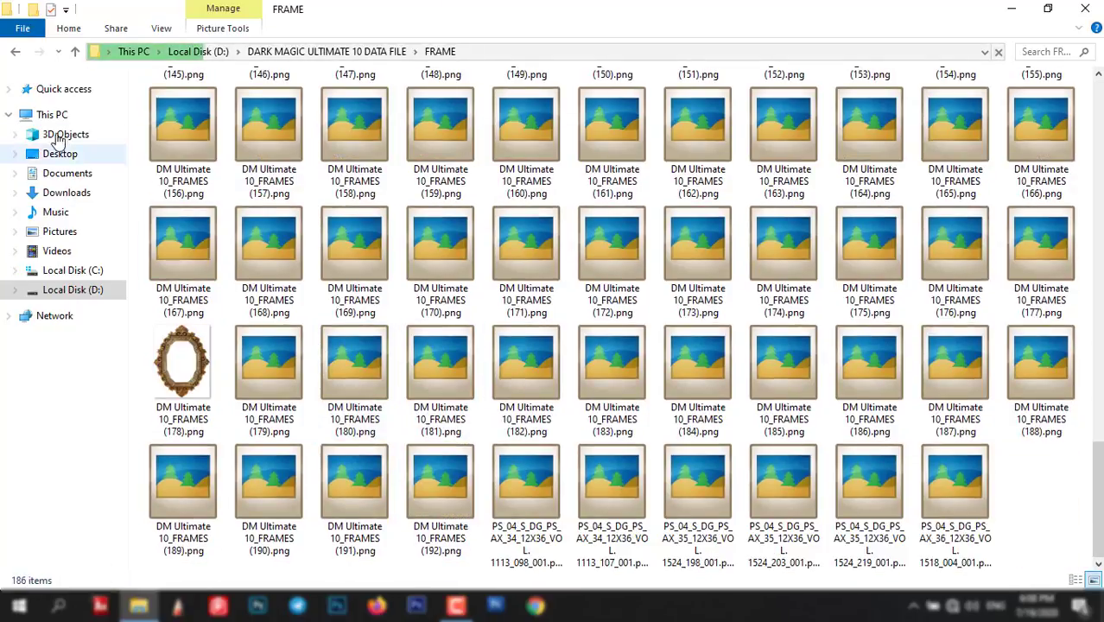
click(16, 52)
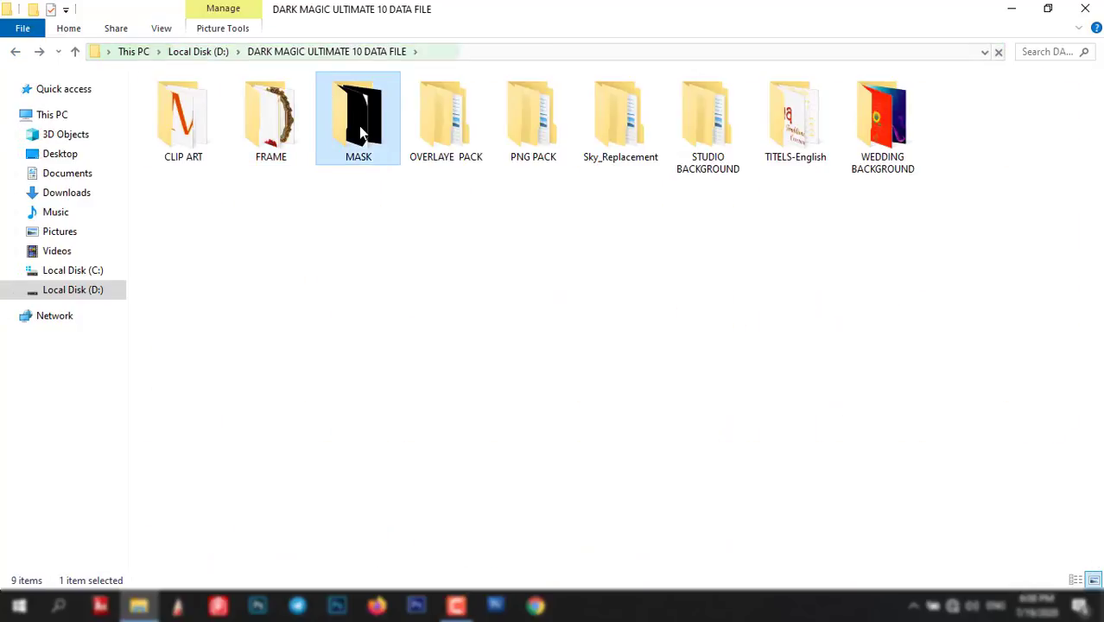
- Preview the MASK, OVERLAYE PACK and PNG PACK folders, including PNG PACK's Fire subfolder
double_click(358, 125)
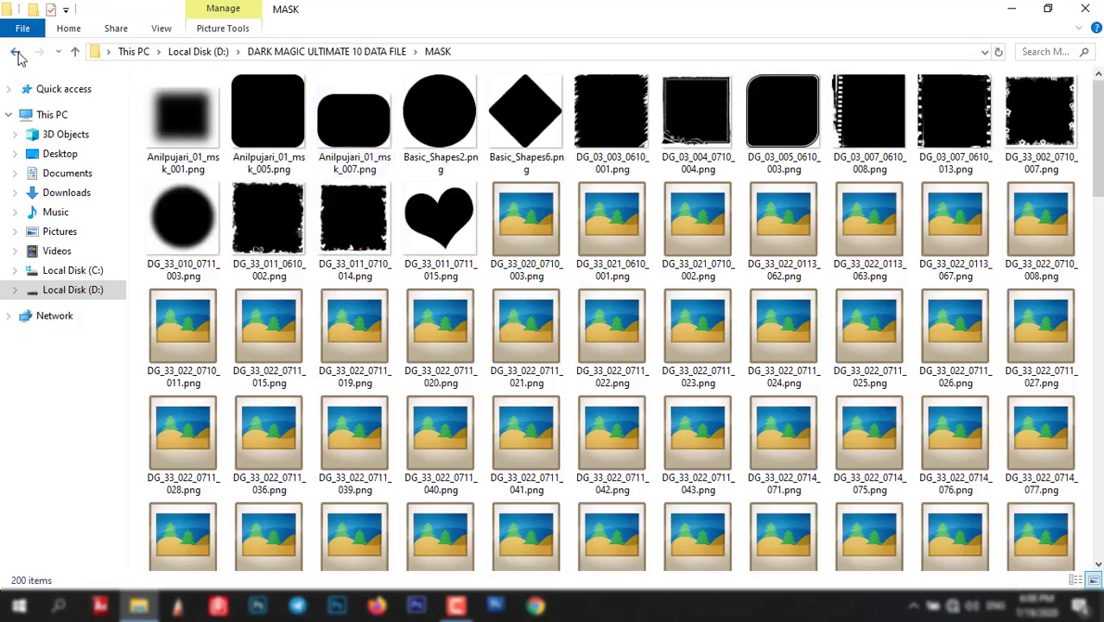
click(15, 52)
double_click(461, 136)
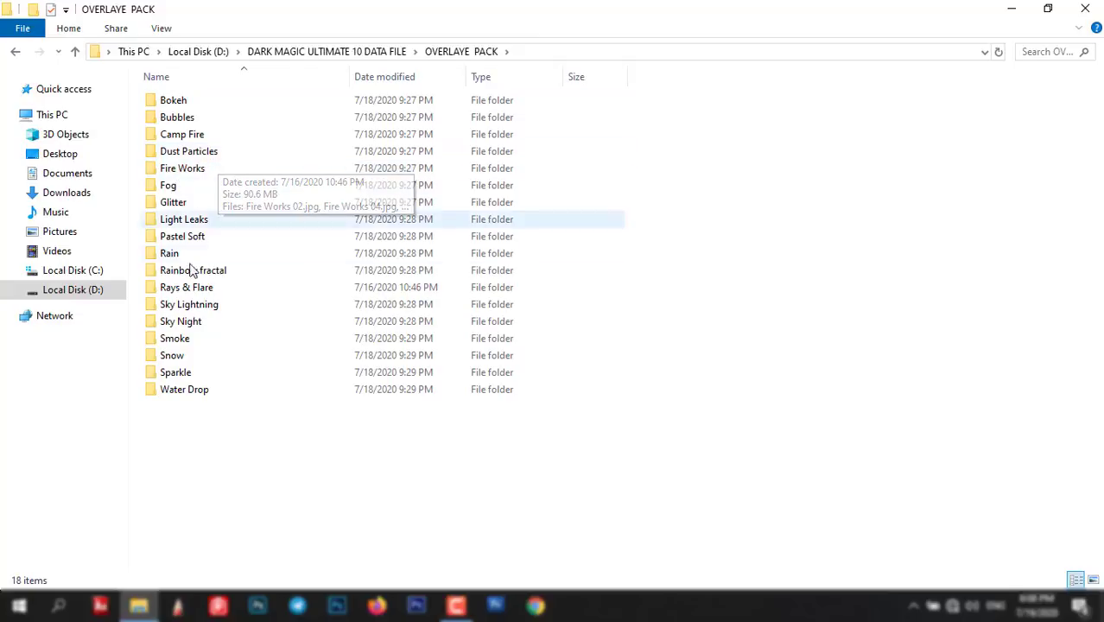
click(13, 53)
double_click(529, 126)
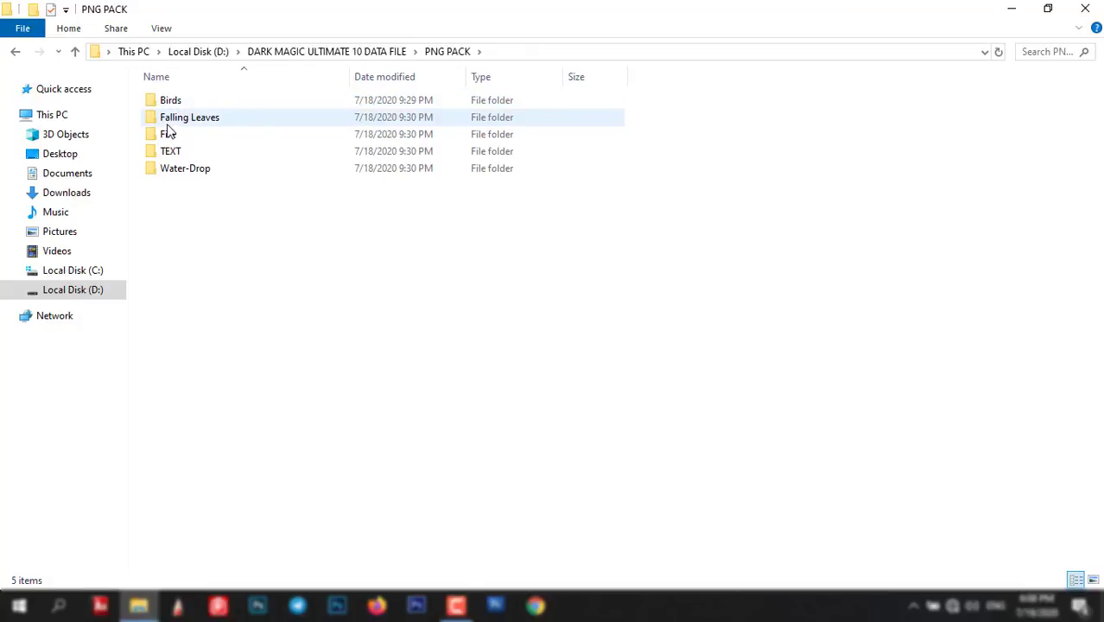
click(177, 135)
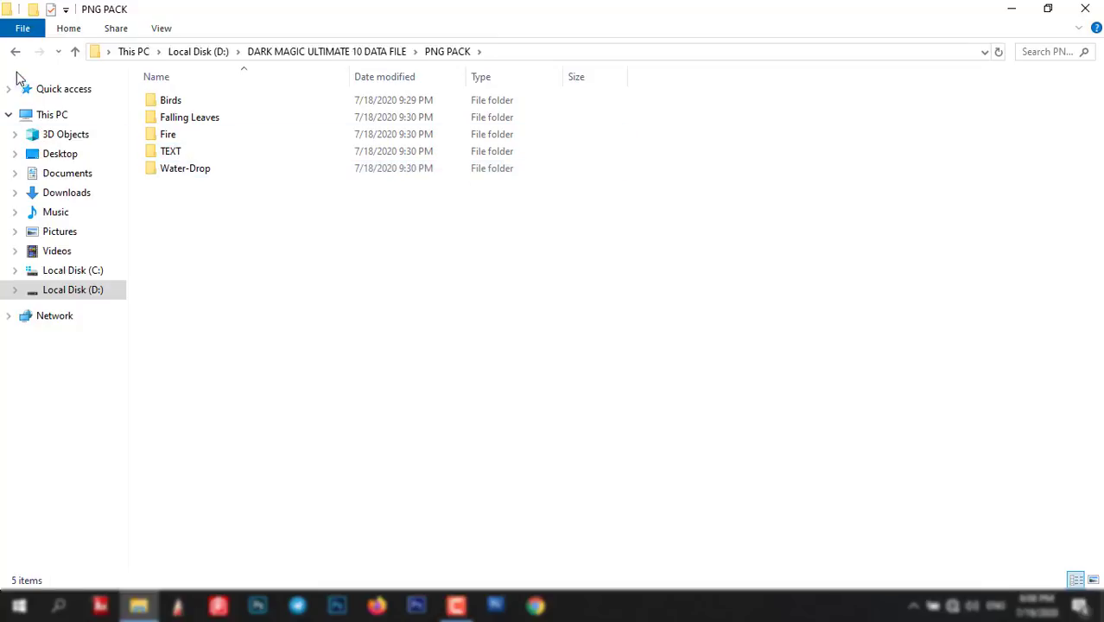
click(15, 54)
- Preview Sky_Replacement and STUDIO BACKGROUND's For DM White BG folder, then return to Local Disk (D:)
double_click(610, 134)
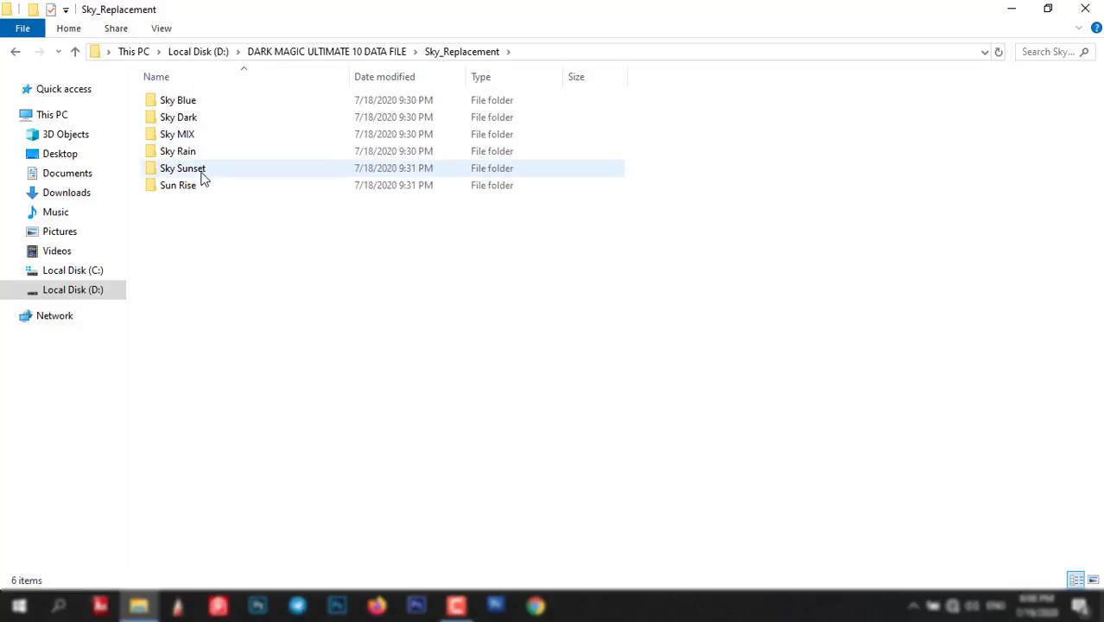
mouse_move(52, 173)
click(15, 52)
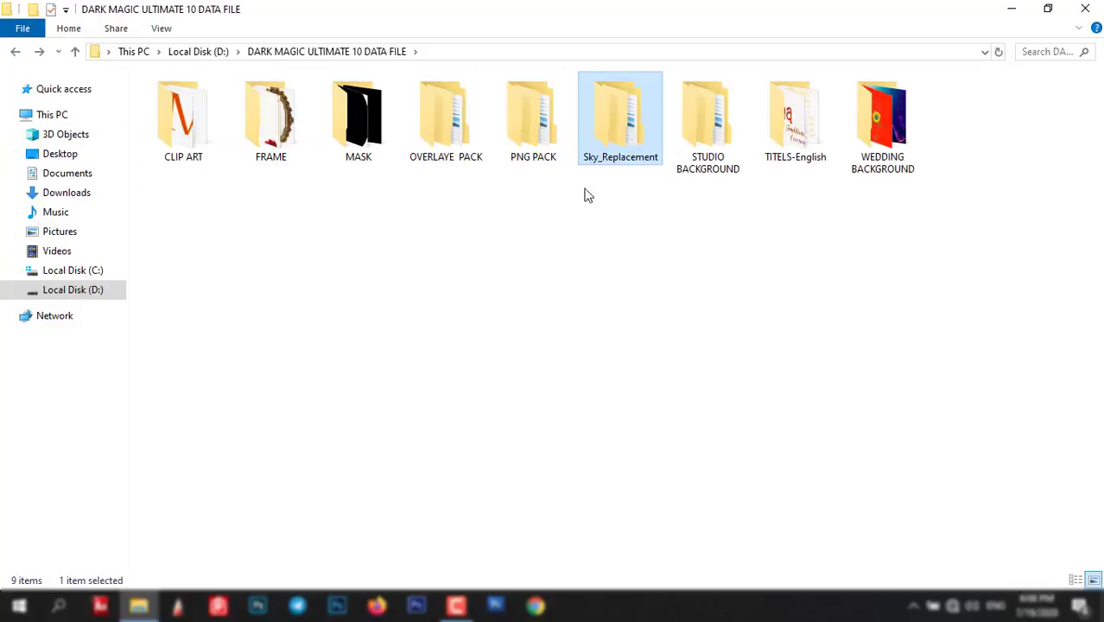
double_click(712, 121)
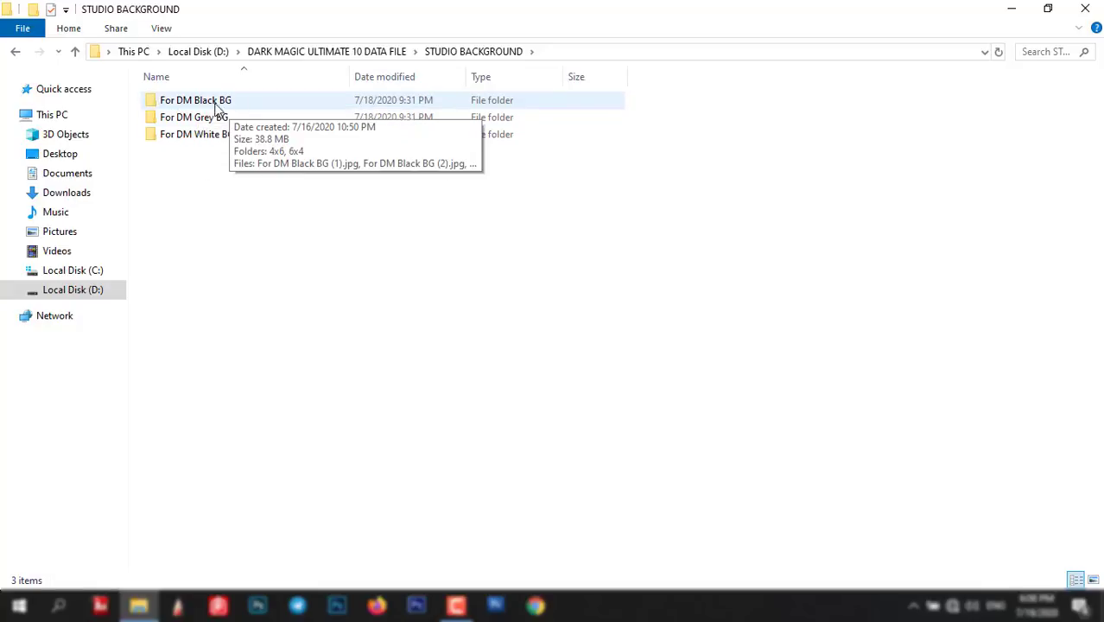
key(Down)
key(Down)
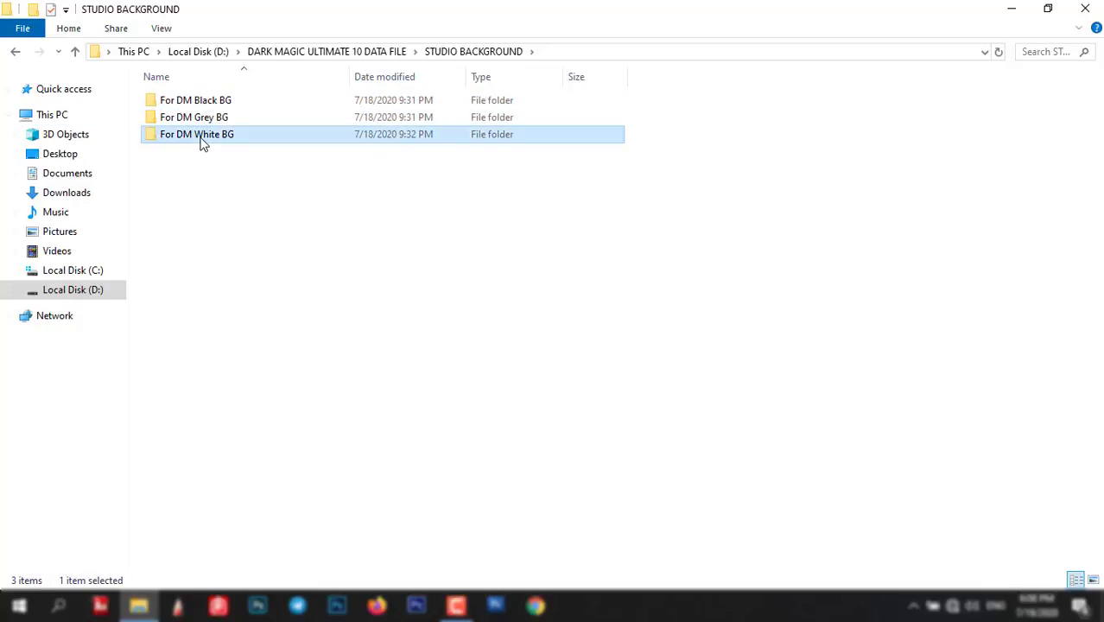
double_click(200, 136)
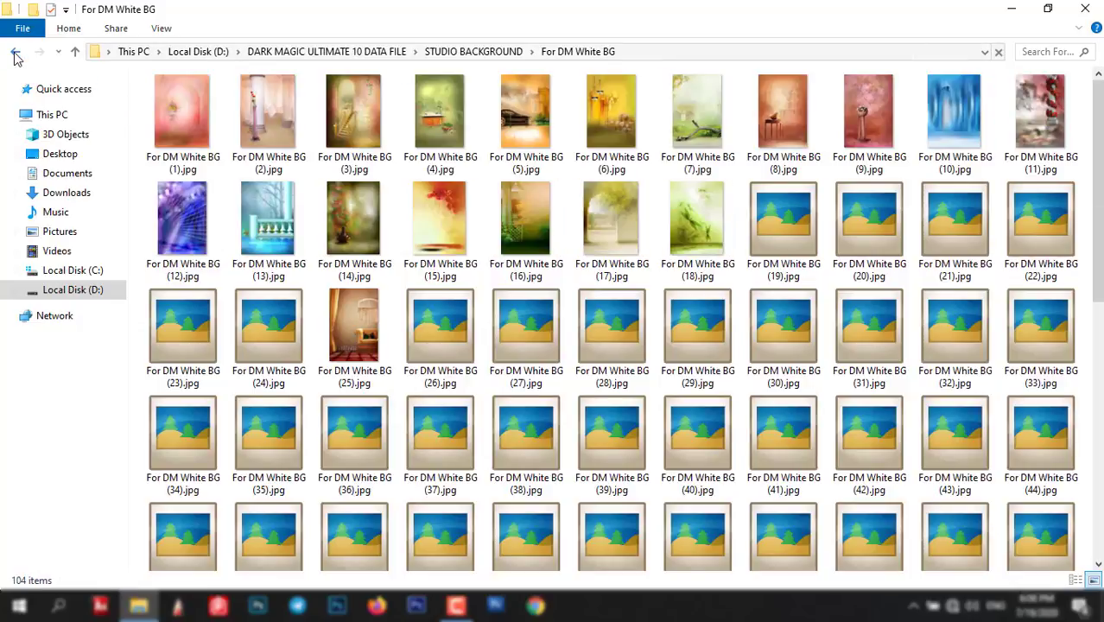
click(16, 53)
click(16, 54)
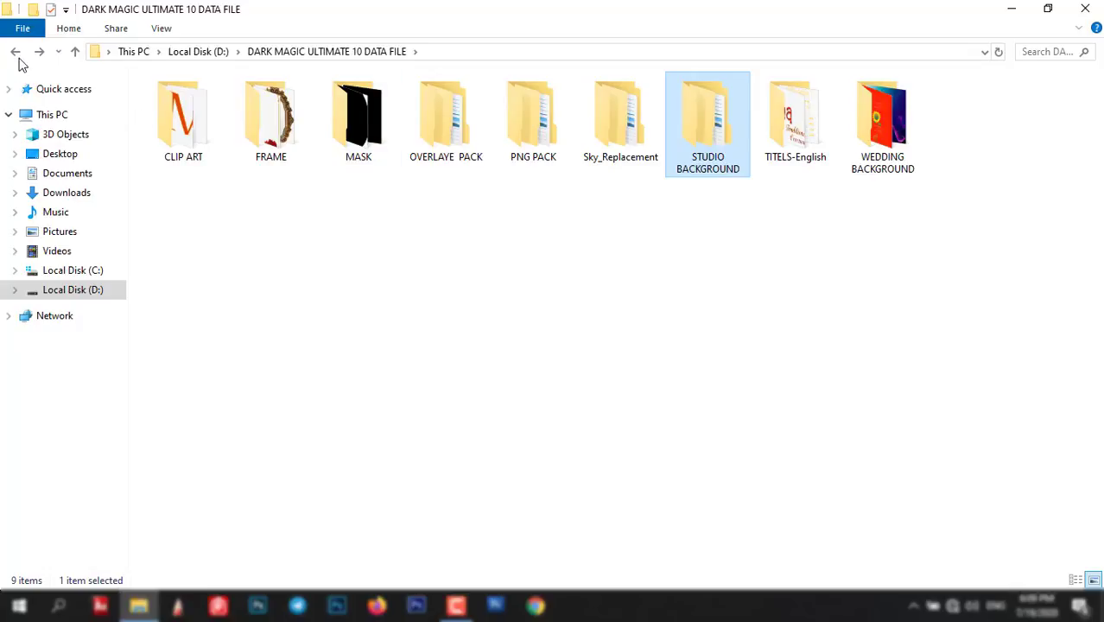
click(17, 55)
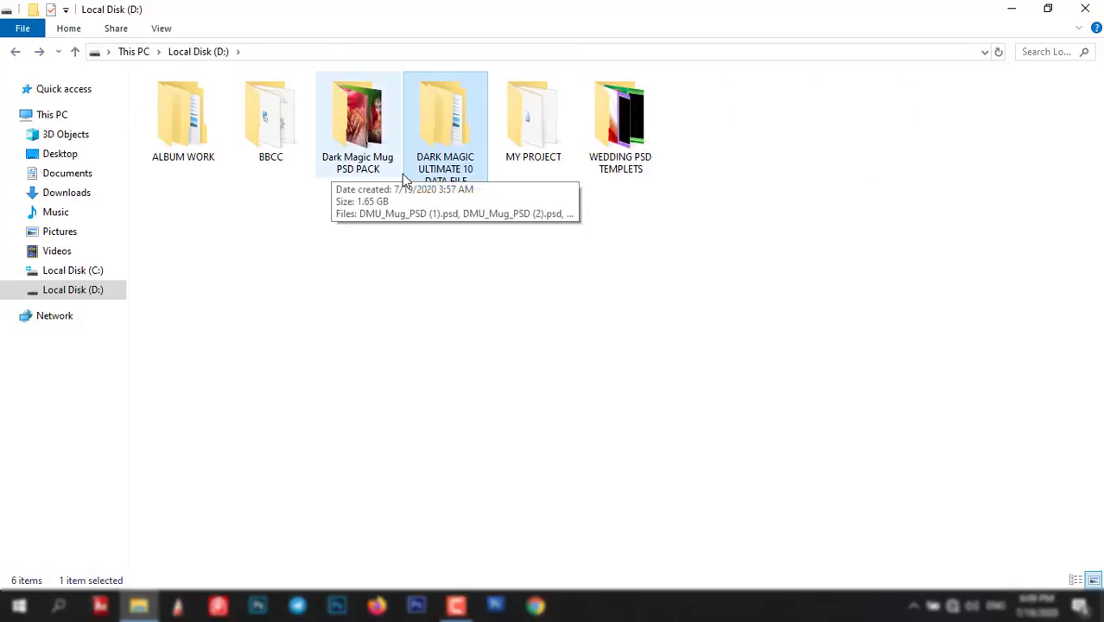
- Refresh Dark Magic Mug PSD PACK so its 50 DMU_Mug_PSD thumbnails load, then return to Local Disk (D:)
double_click(367, 125)
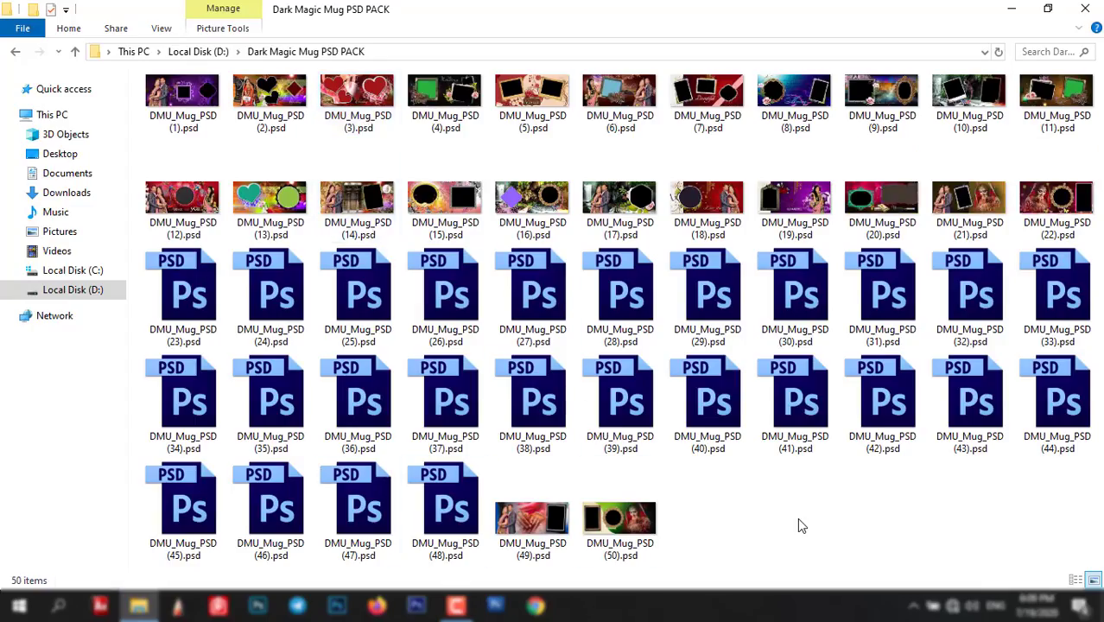
right_click(797, 516)
click(842, 352)
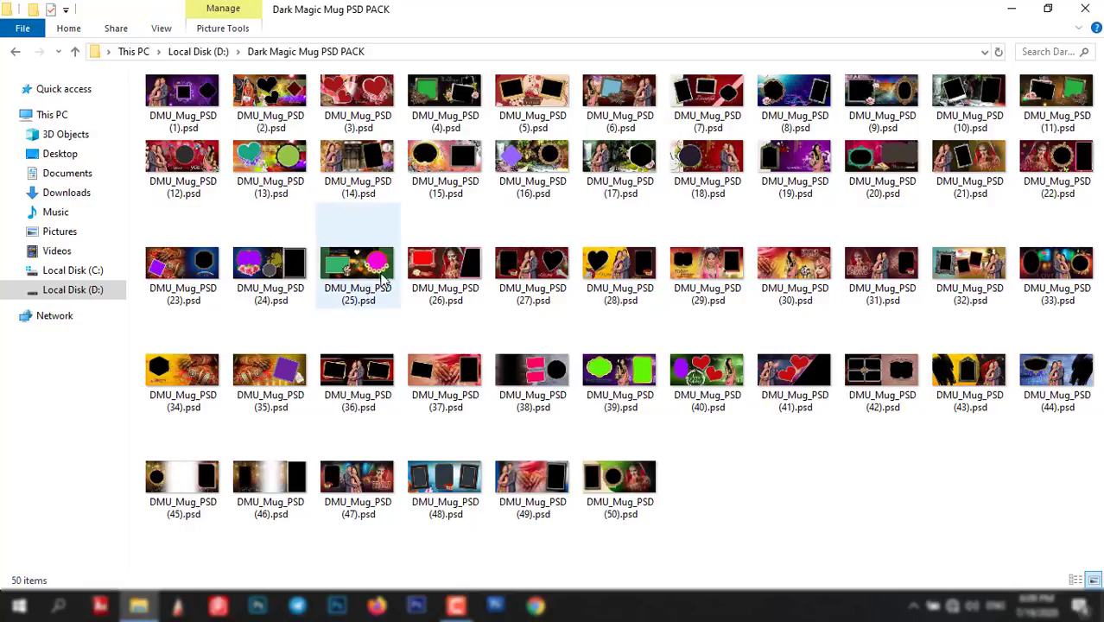
click(16, 54)
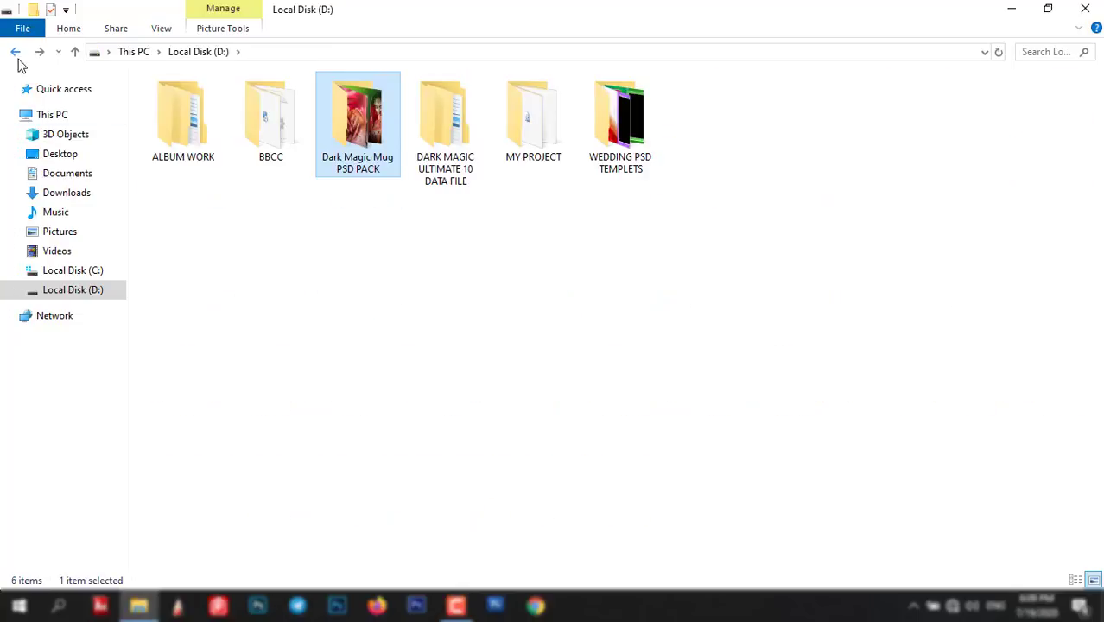
- Browse ALBUM WORK's folders: CREATE PSD HERE, CUTOUT, FINAL, RAW, PHOTOS and SAVE PSD WORK
double_click(190, 113)
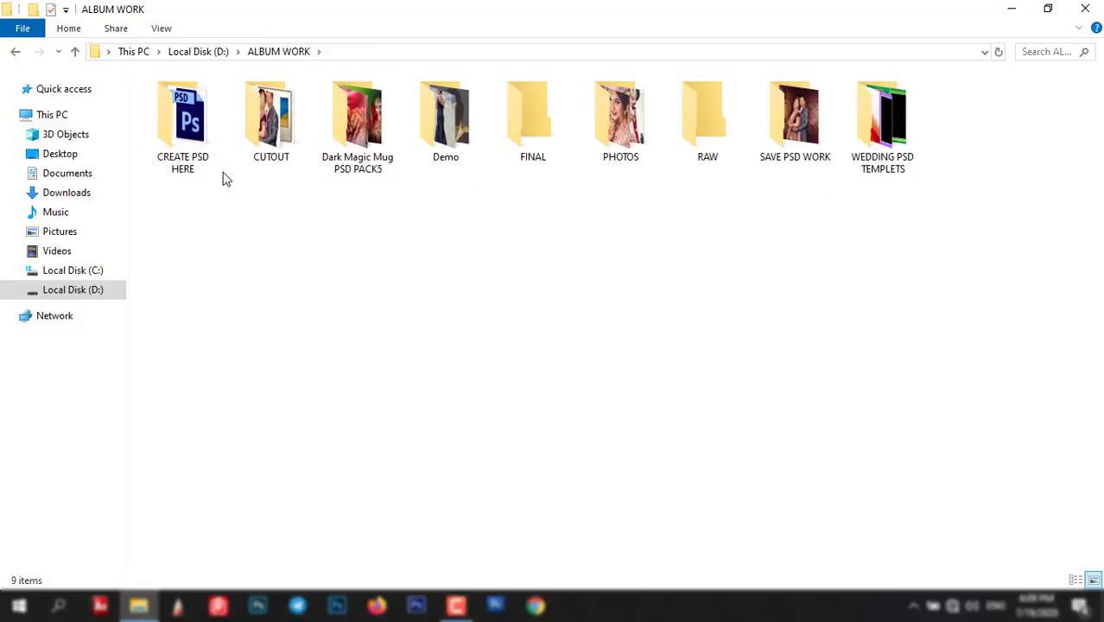
click(192, 143)
key(Right)
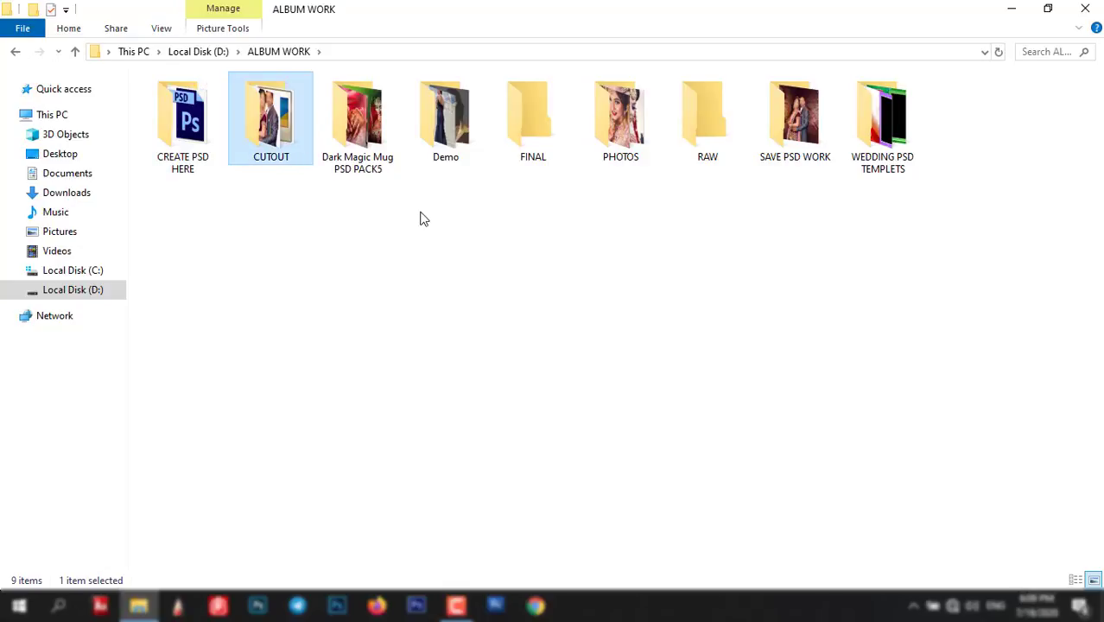
click(525, 118)
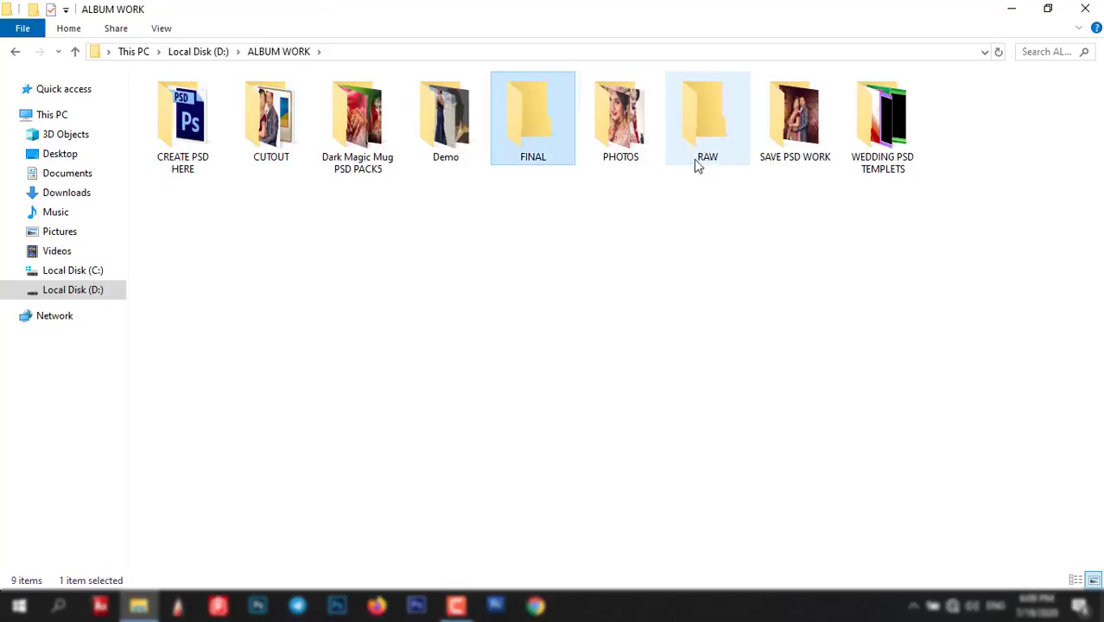
click(704, 126)
key(Left)
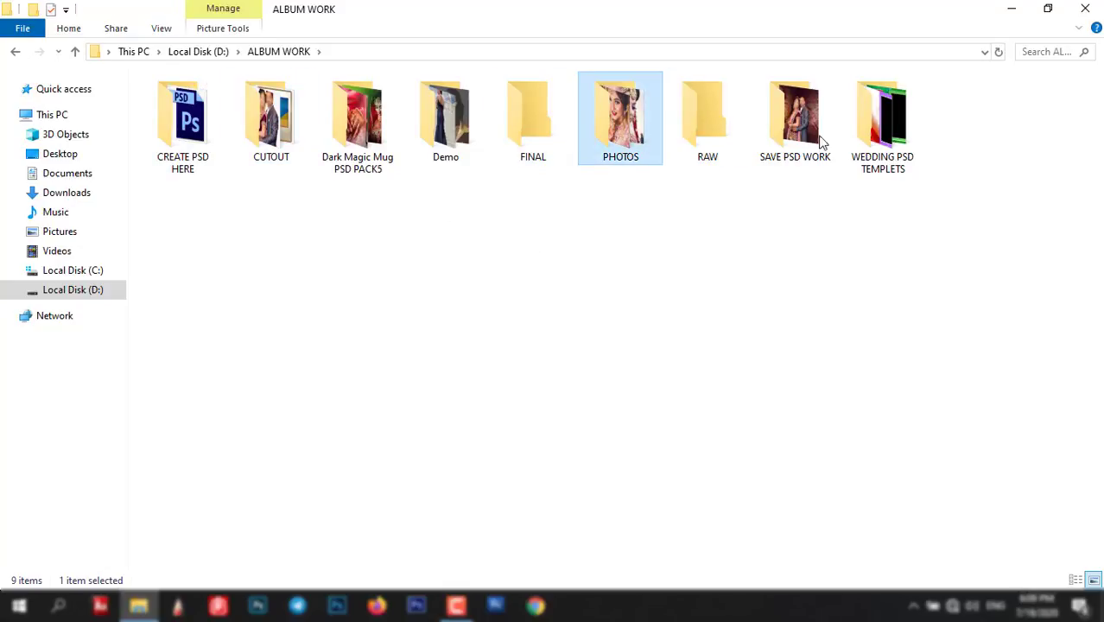
click(802, 130)
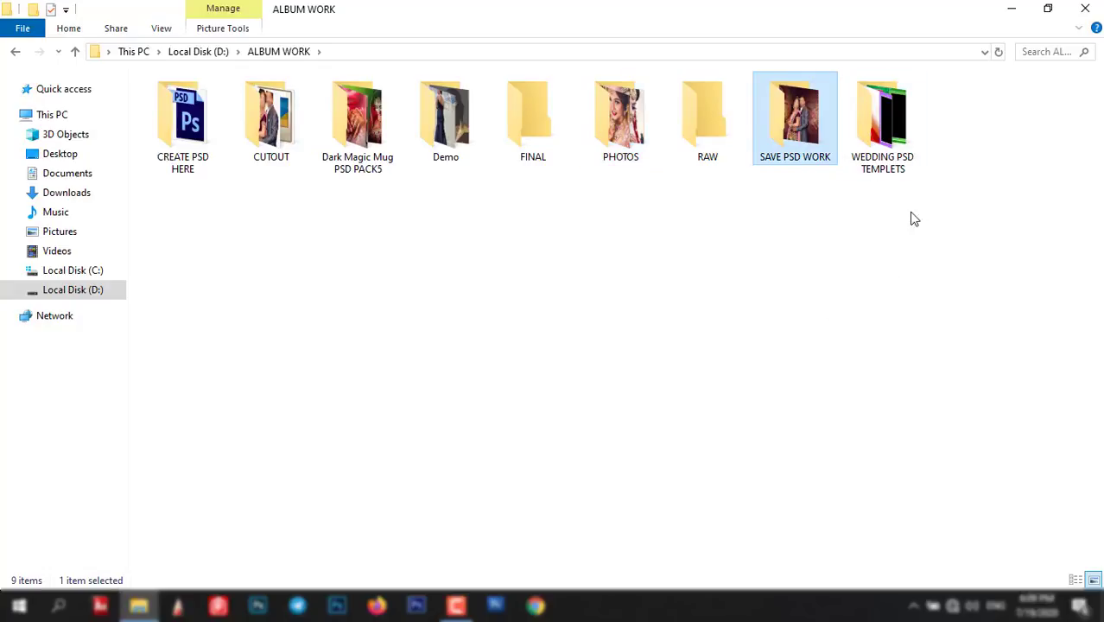
- Refresh the WEDDING PSD TEMPLETS folder's 56 thumbnails, go back, and close File Explorer
double_click(880, 134)
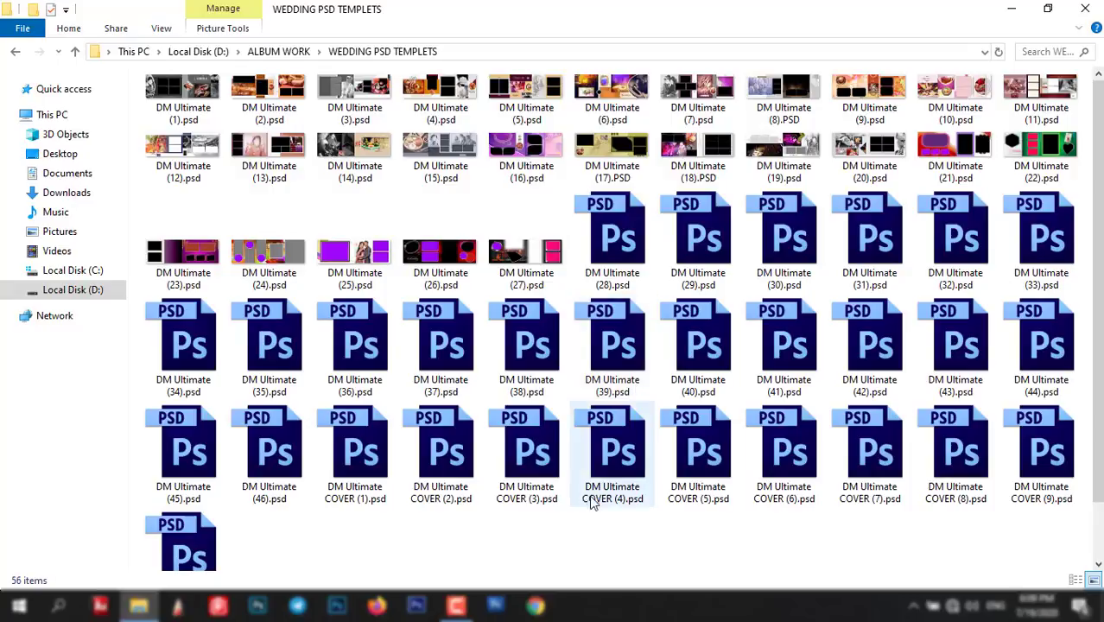
right_click(528, 543)
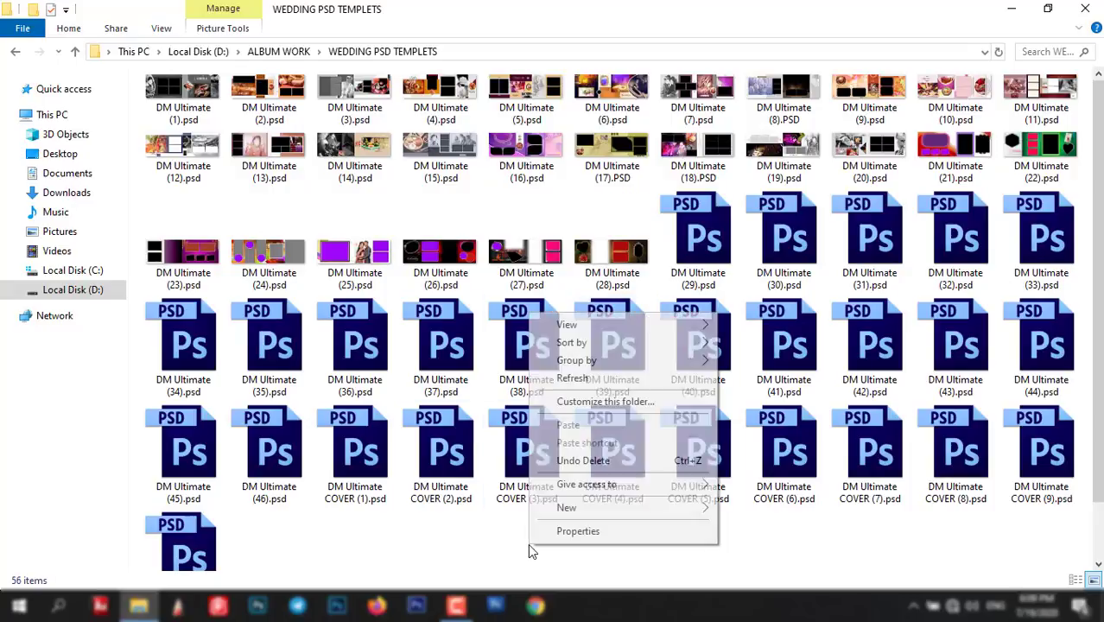
click(584, 378)
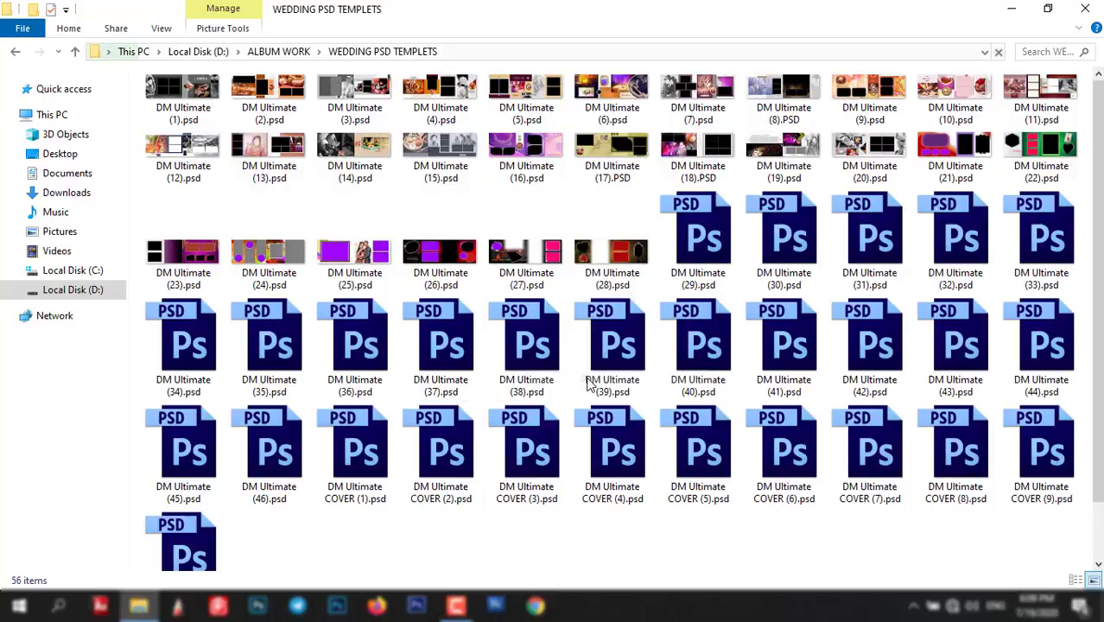
click(14, 53)
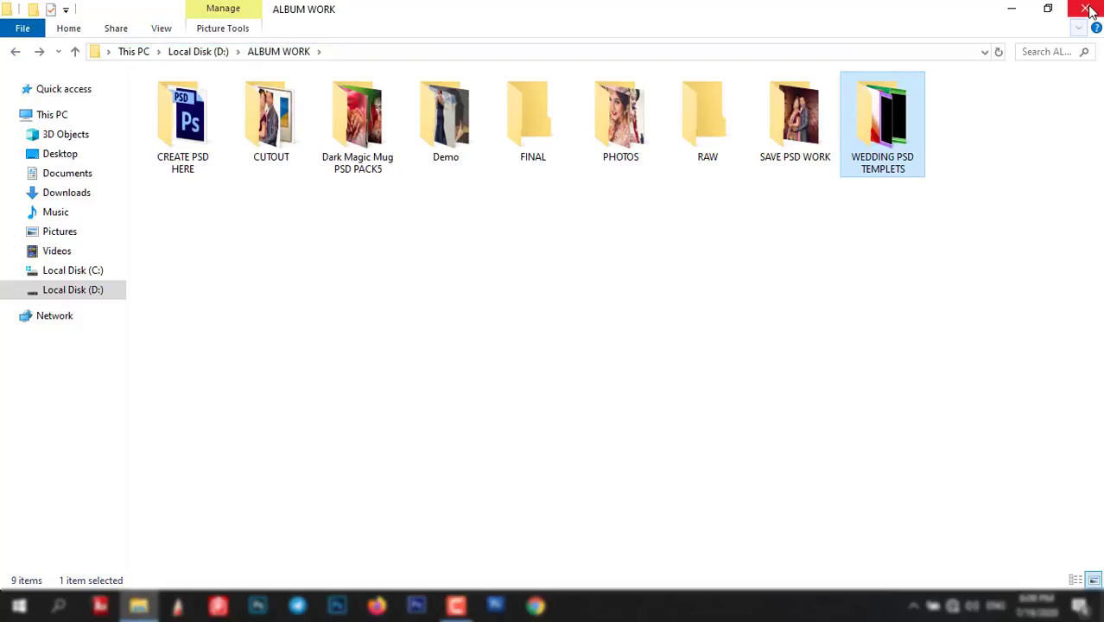
click(1086, 9)
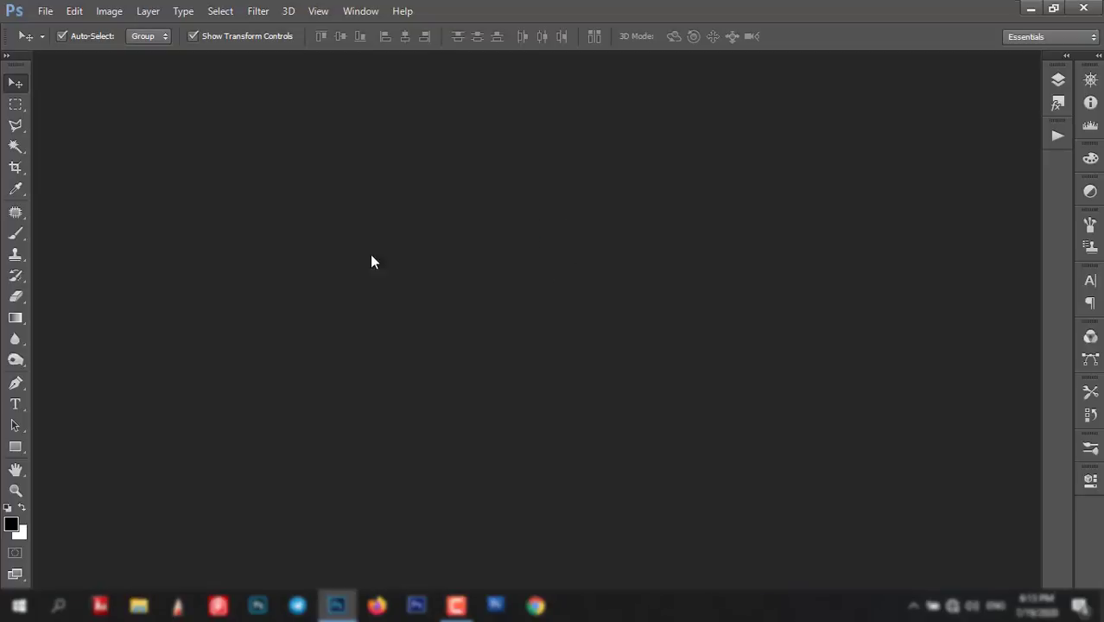
- Confirm in Help > About Photoshop that the version is 14.0 x64, then bring up the Window menu
click(401, 13)
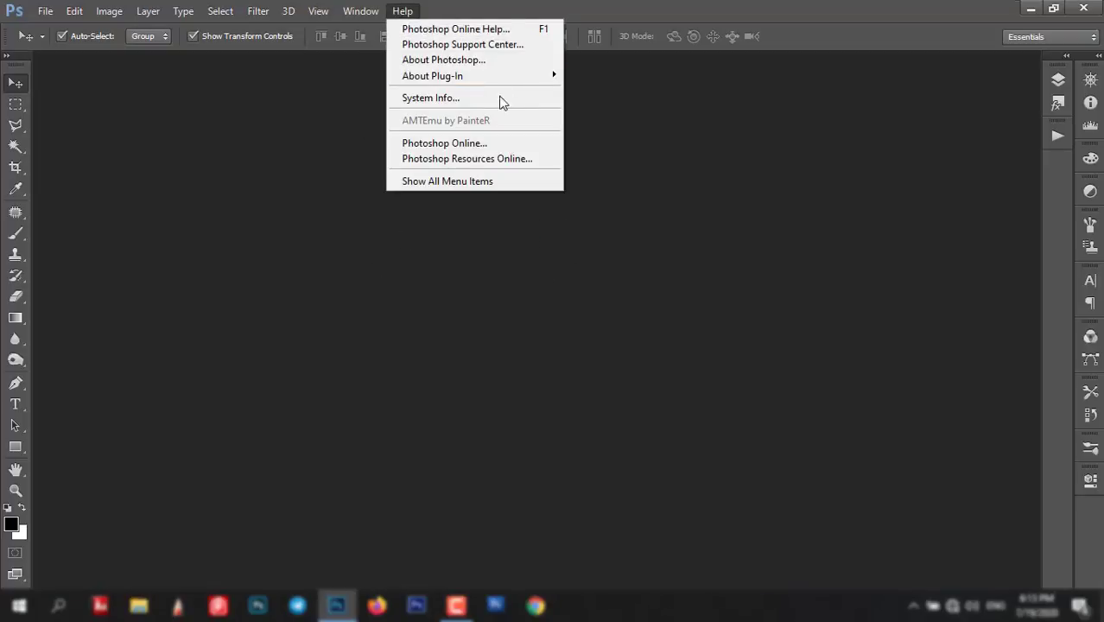
click(473, 62)
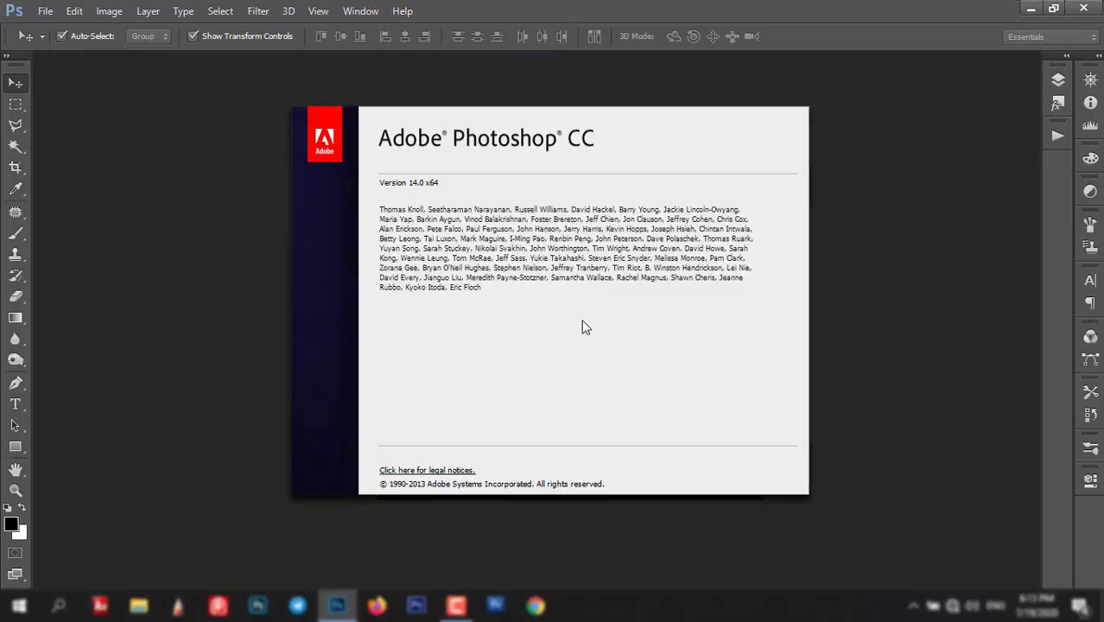
click(617, 329)
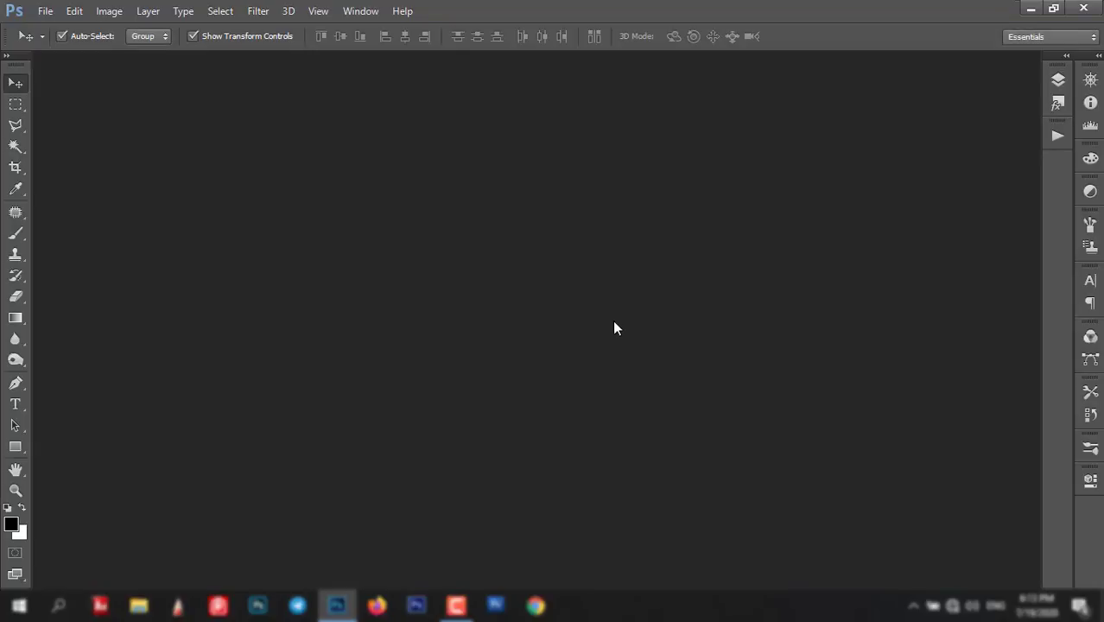
click(362, 14)
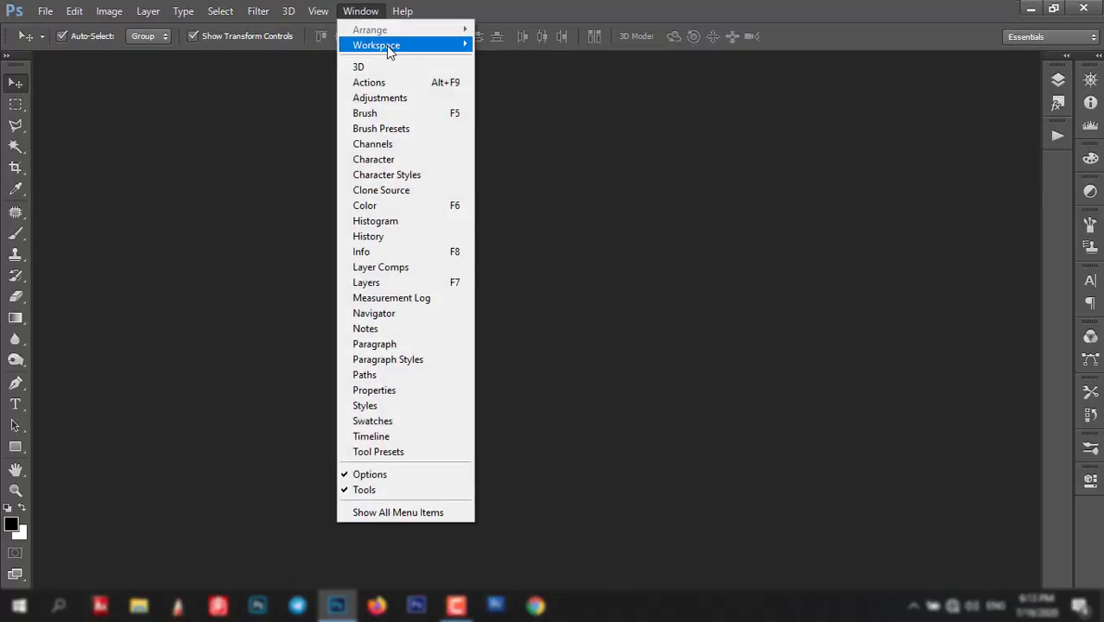
mouse_move(377, 45)
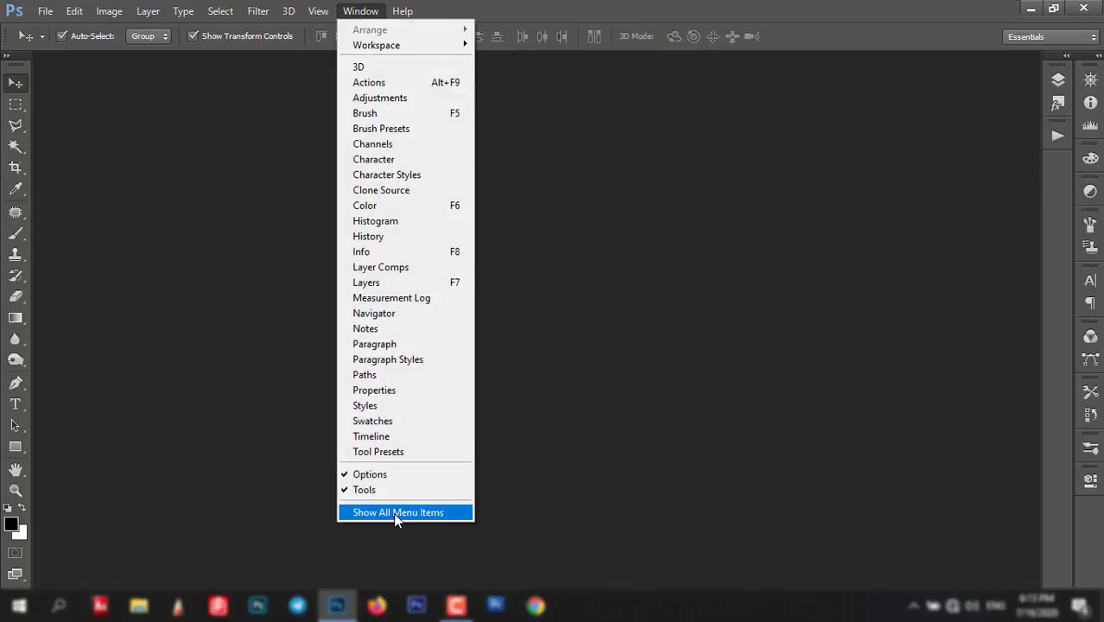
- Launch DARK MAGIC ULTIMATE 10 CC from Window > Extensions and expand its docked panel
click(401, 512)
mouse_move(376, 67)
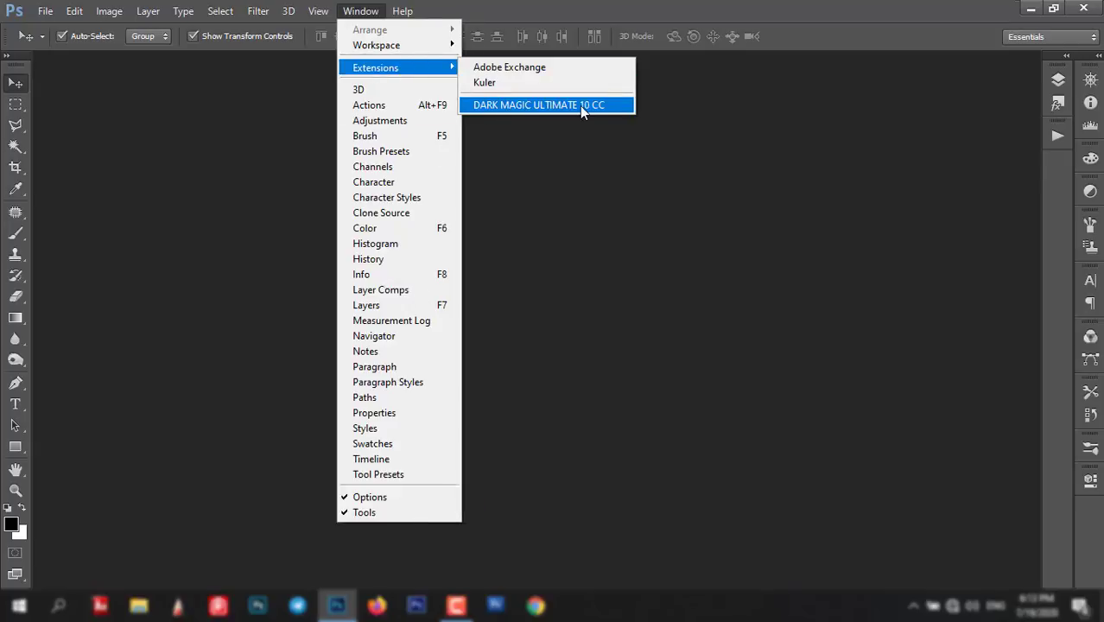
click(547, 105)
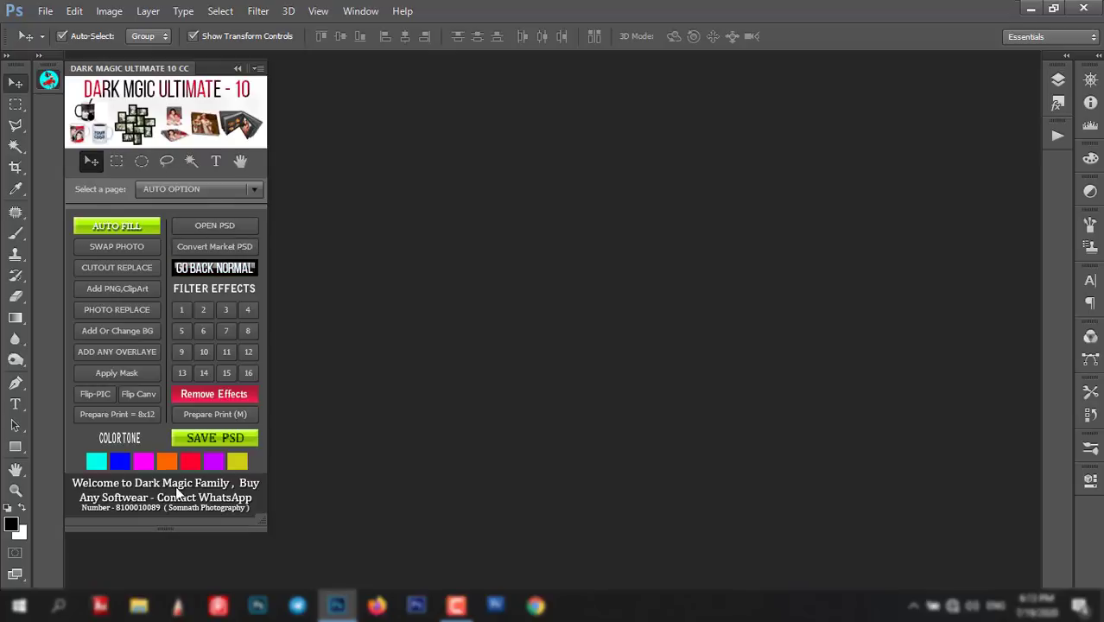
click(38, 56)
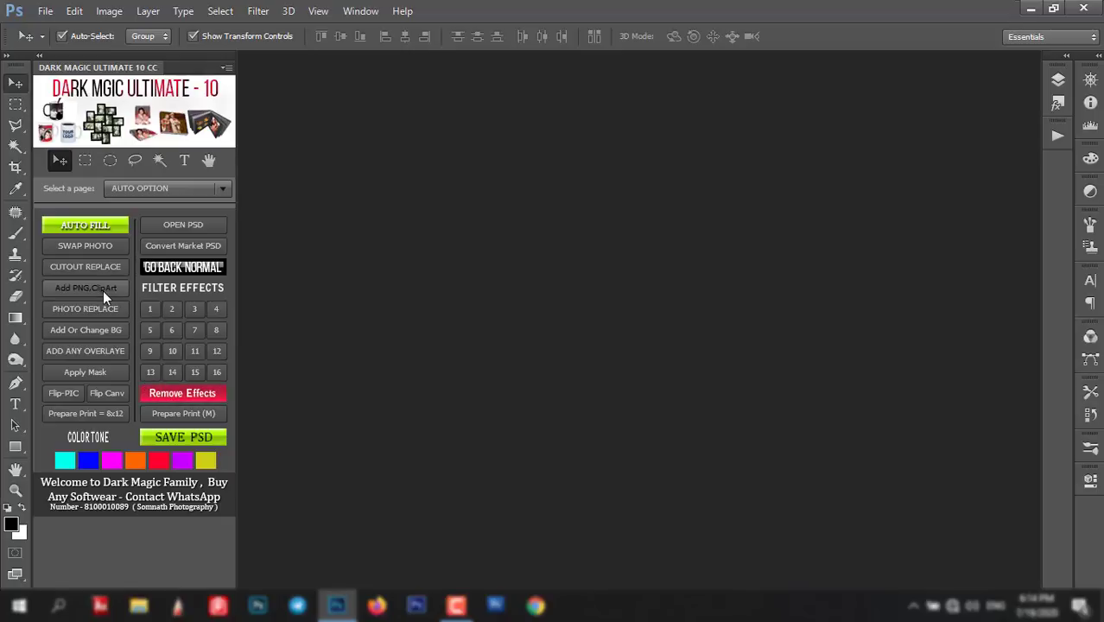
- Set the Dark Magic panel's page selector to PSD TEMPLATES MAKER
click(167, 190)
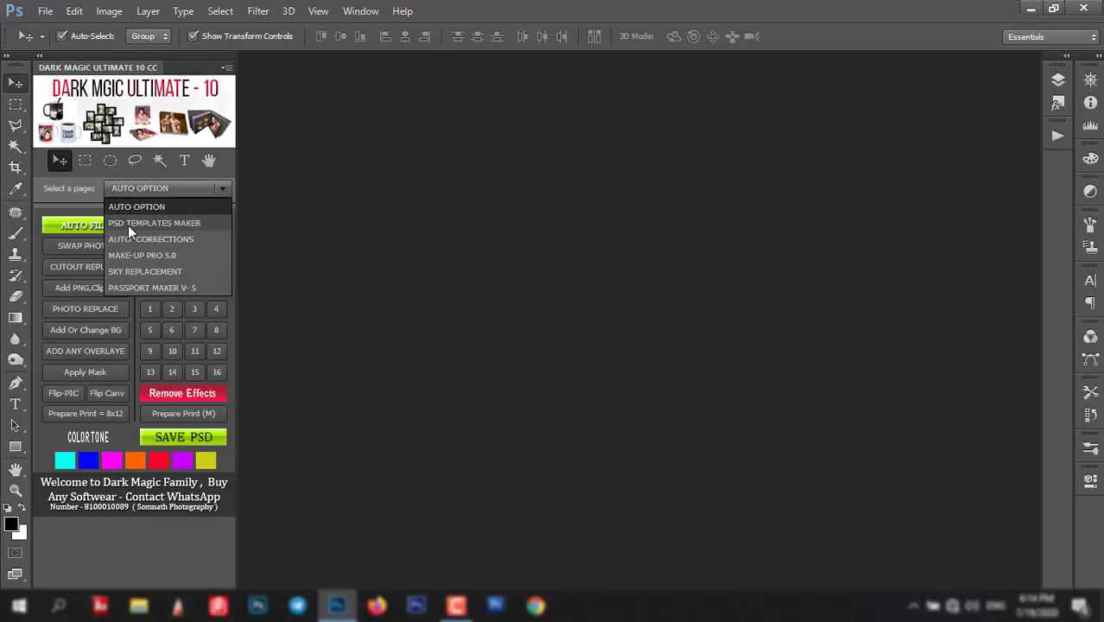
click(183, 228)
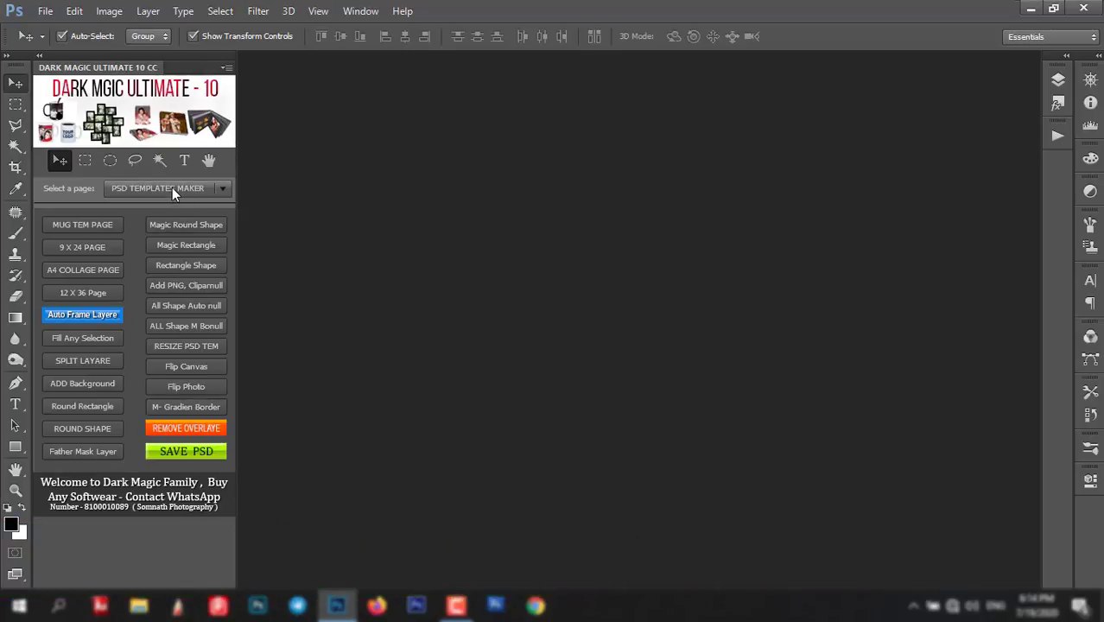
click(172, 188)
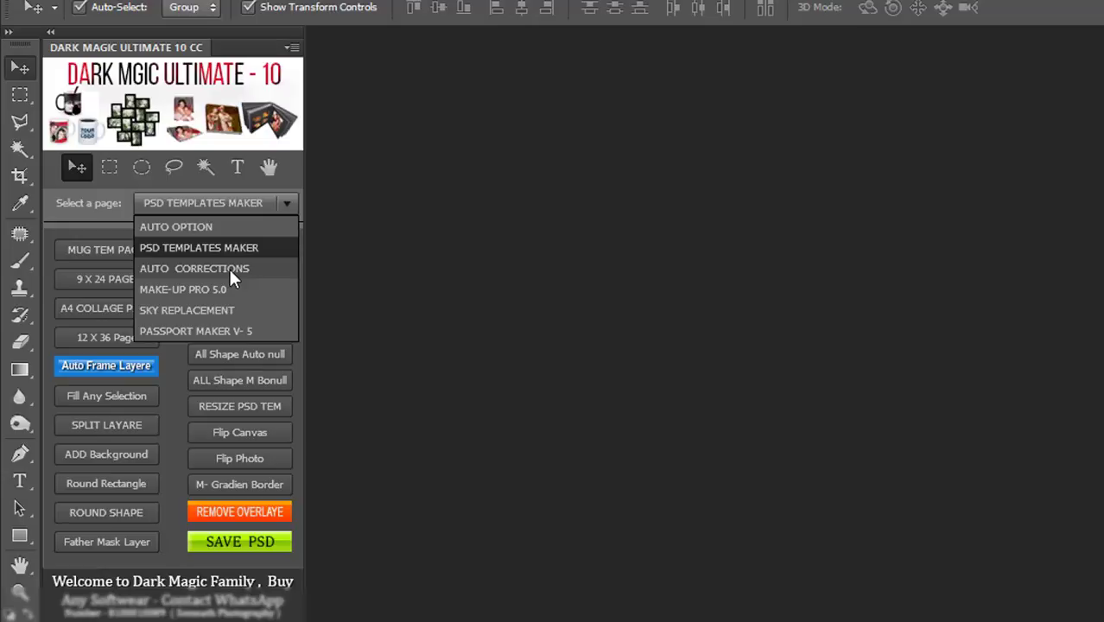
- Visit the AUTO CORRECTIONS page, then the MAKE-UP PRO 5.0 page, and demonstrate SHARPEN
click(228, 267)
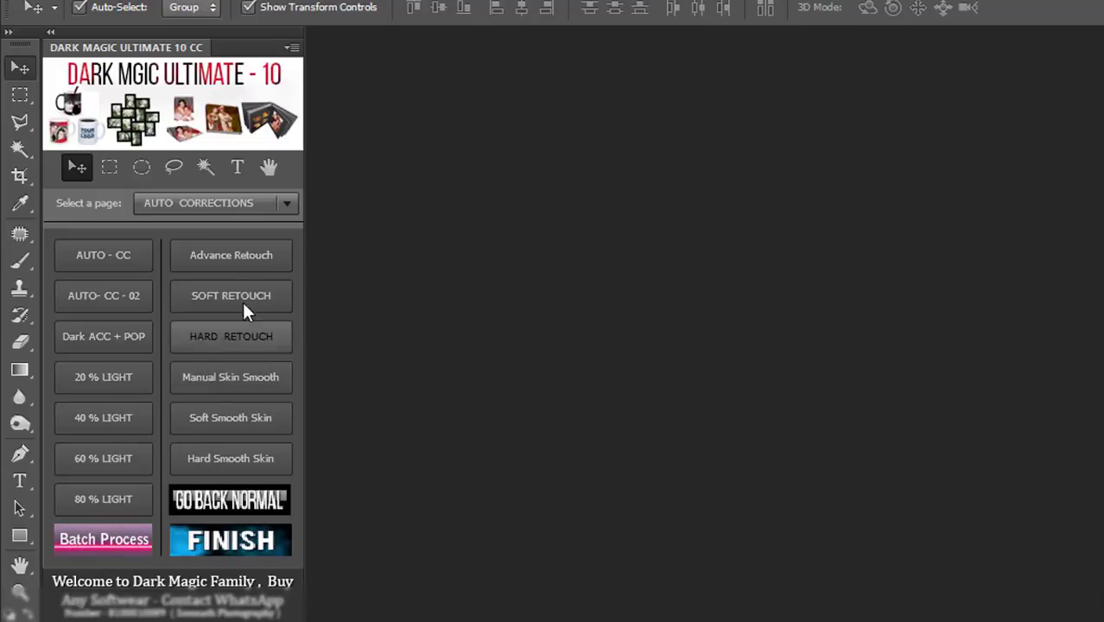
click(213, 202)
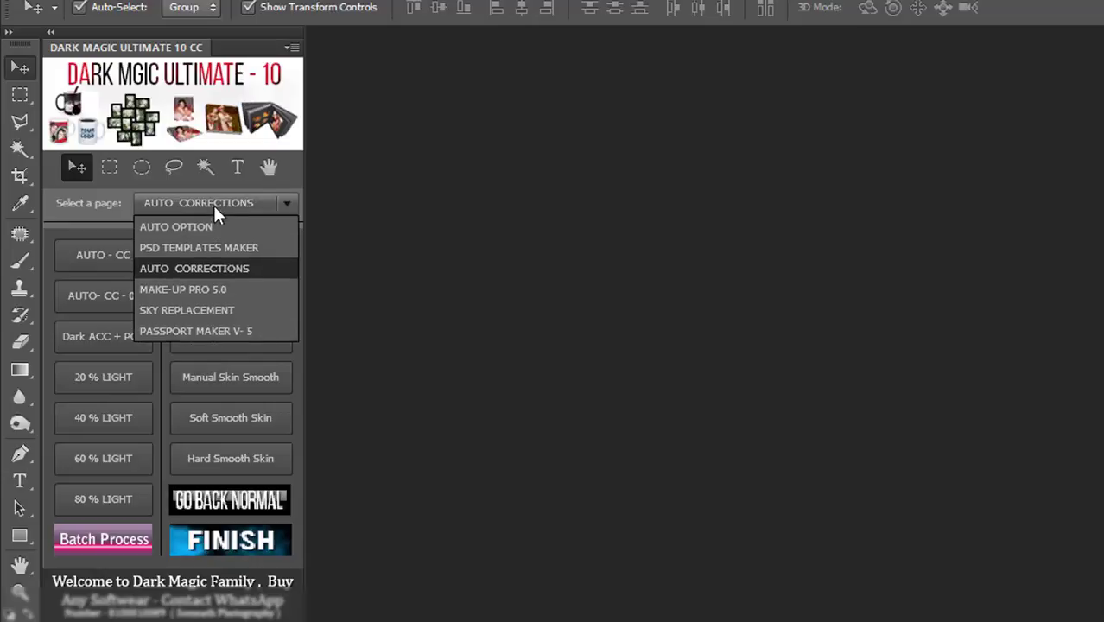
click(214, 292)
click(112, 251)
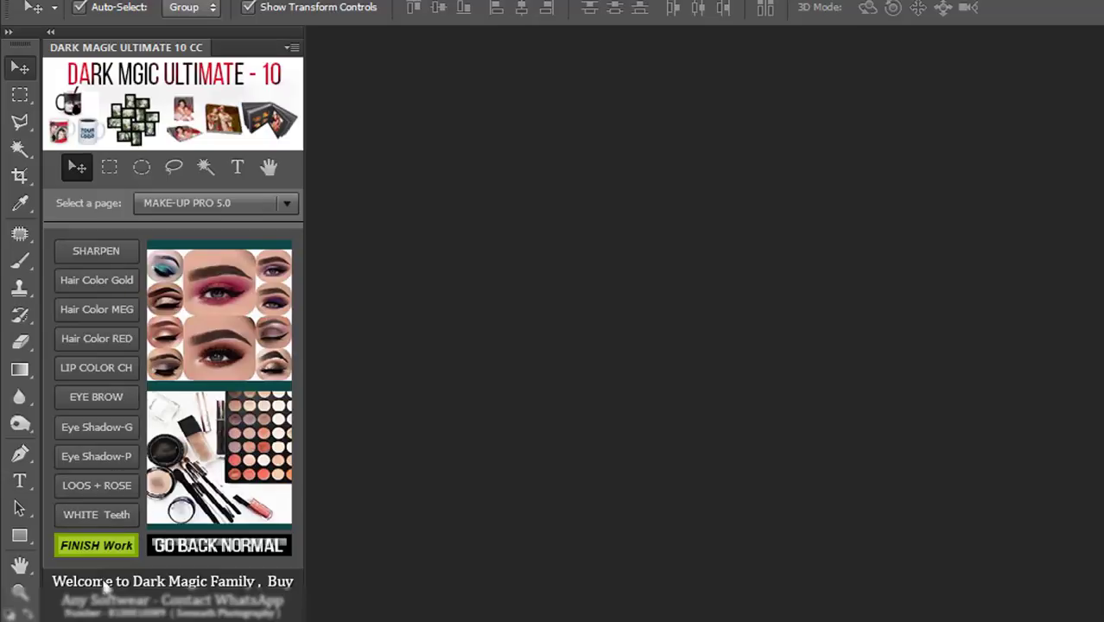
- On the SKY REPLACEMENT page, start background change and brighten the preview background, then show the page list
click(223, 200)
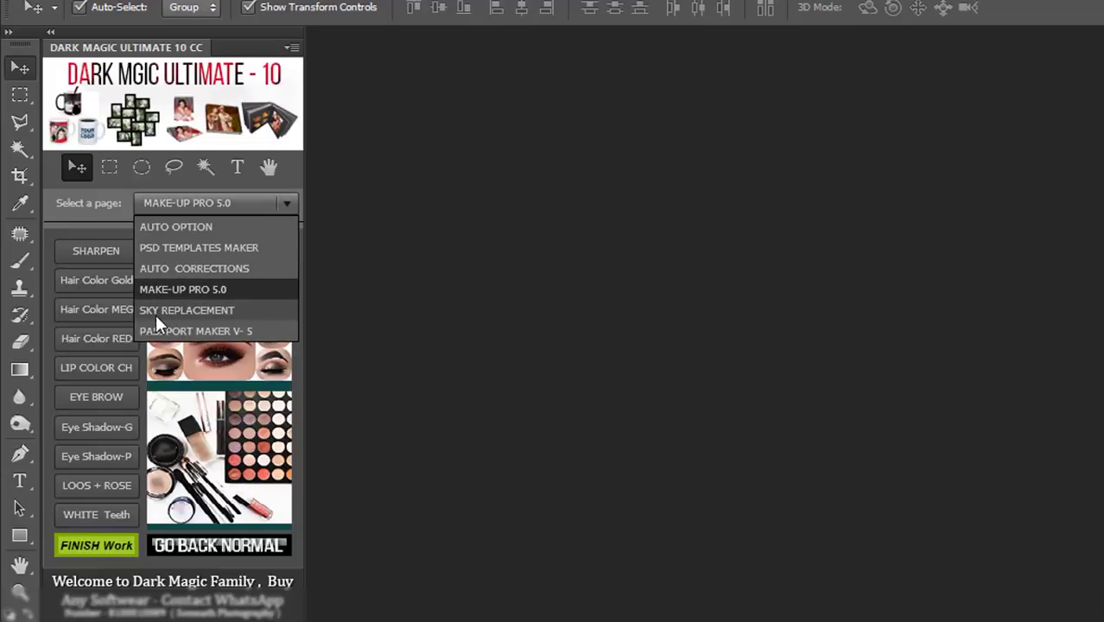
click(212, 311)
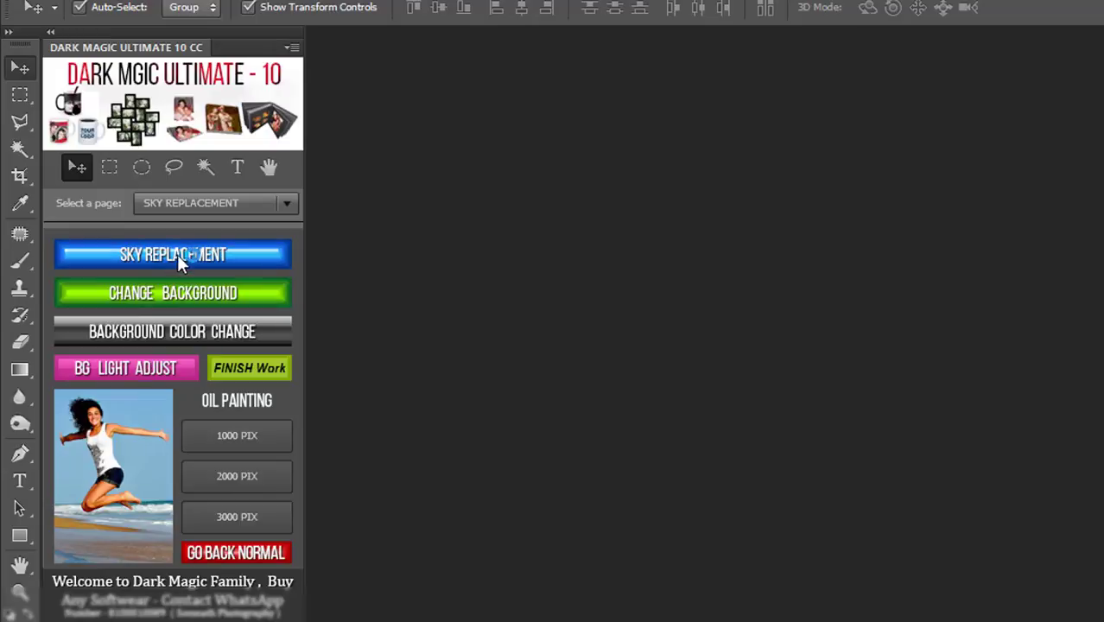
click(134, 296)
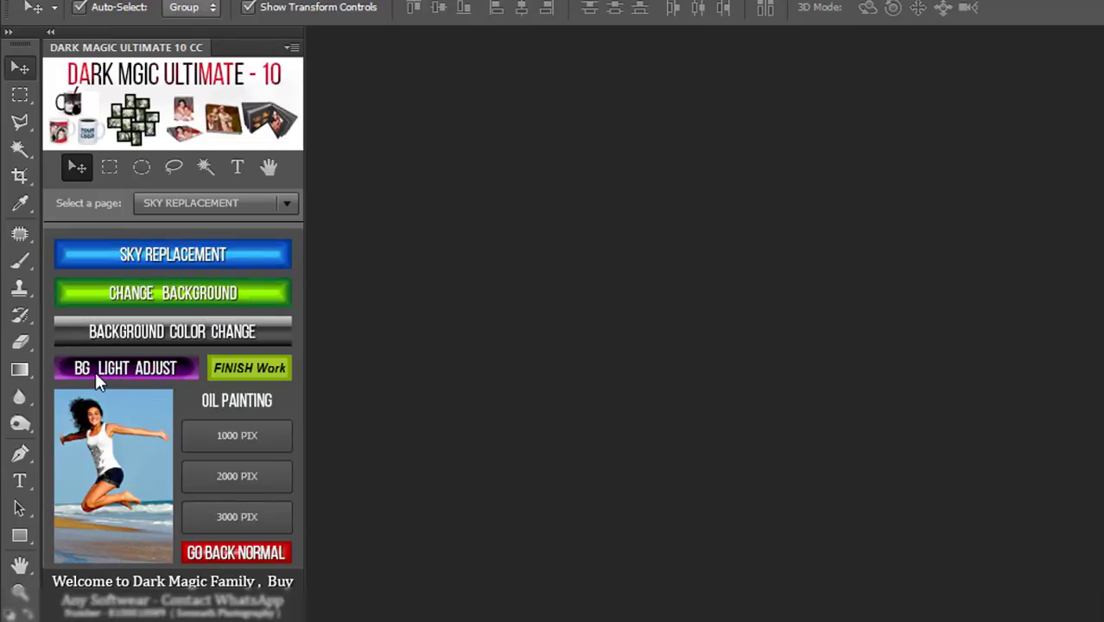
click(151, 371)
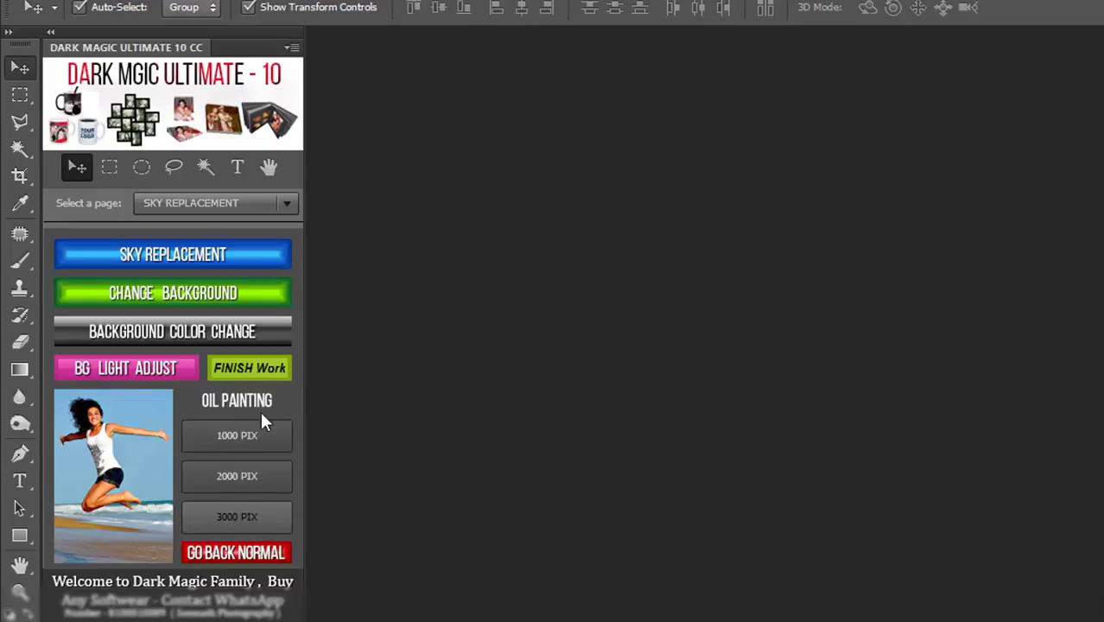
click(221, 199)
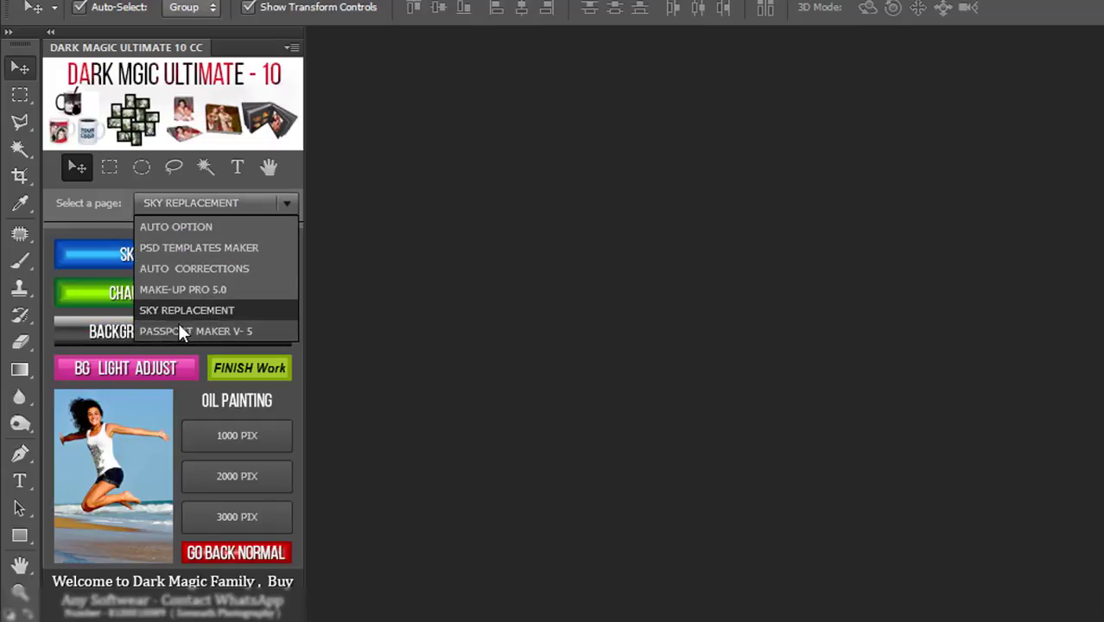
- View the PASSPORT MAKER V-5 page, then switch to the AUTO OPTION page
click(230, 330)
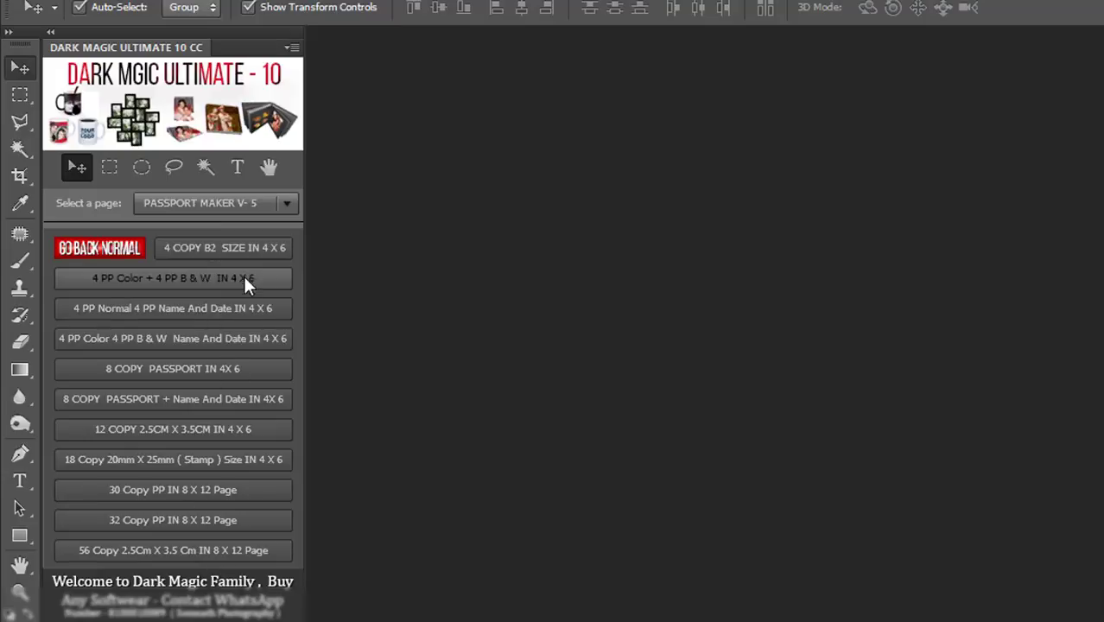
click(218, 198)
click(208, 225)
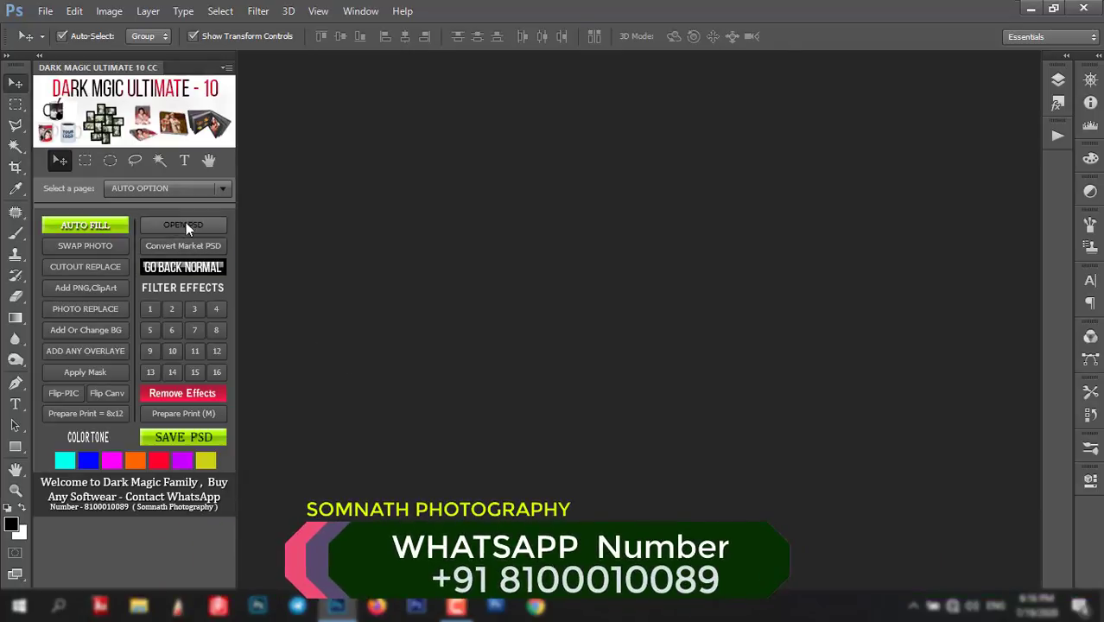
- Open DMU_Mug_PSD (34).psd from the Dark Magic Mug PSD PACK folder with OPEN PSD
click(183, 225)
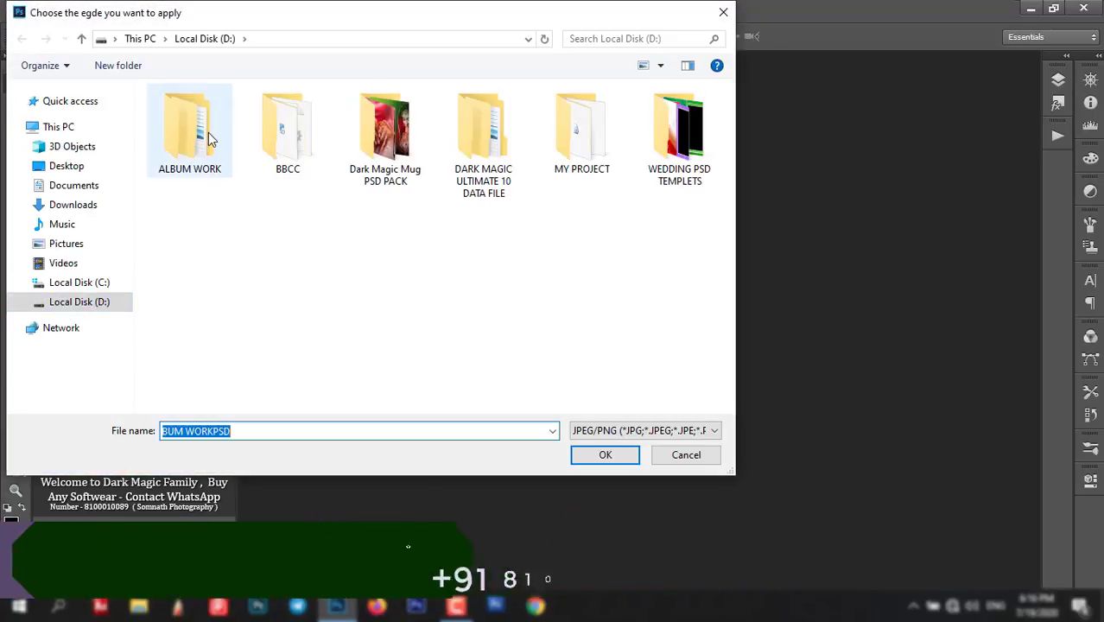
double_click(374, 135)
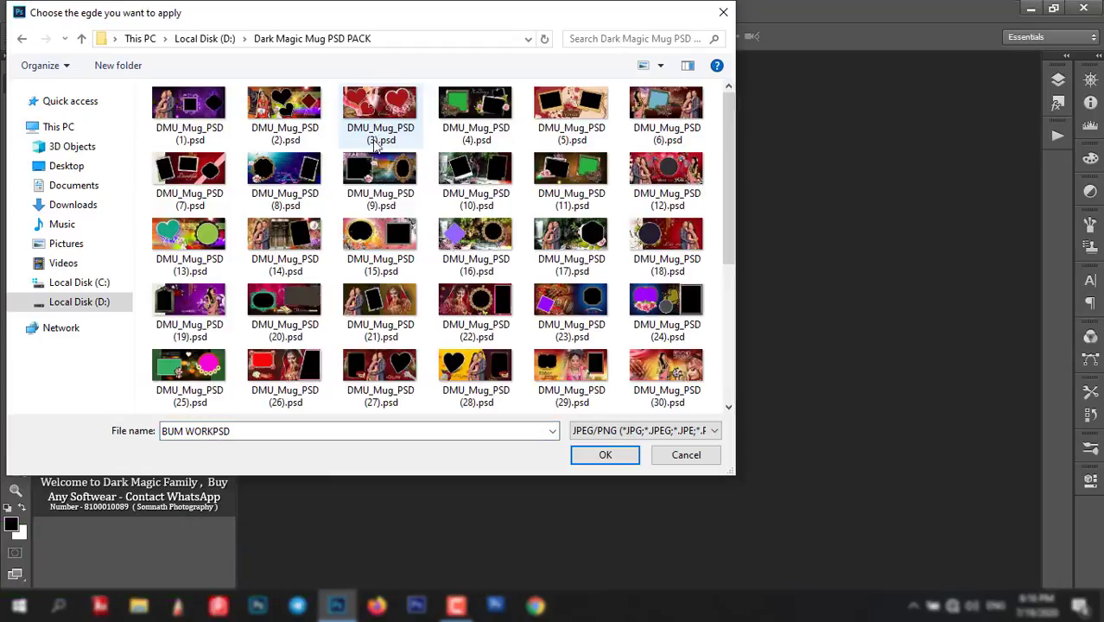
drag(407, 9, 597, 26)
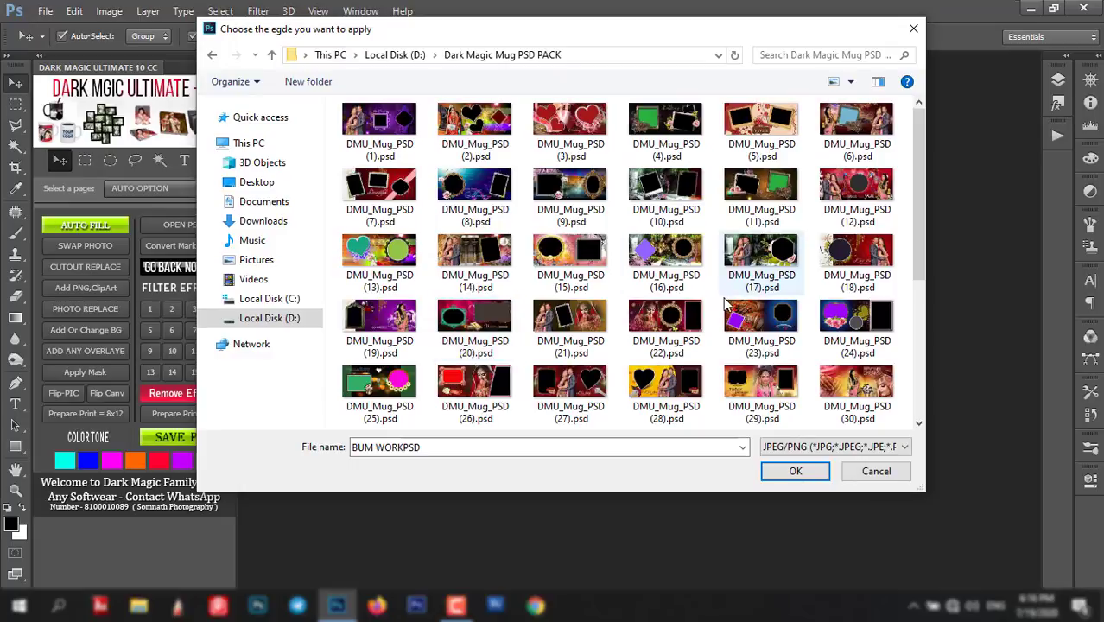
scroll(728, 259, down, 3)
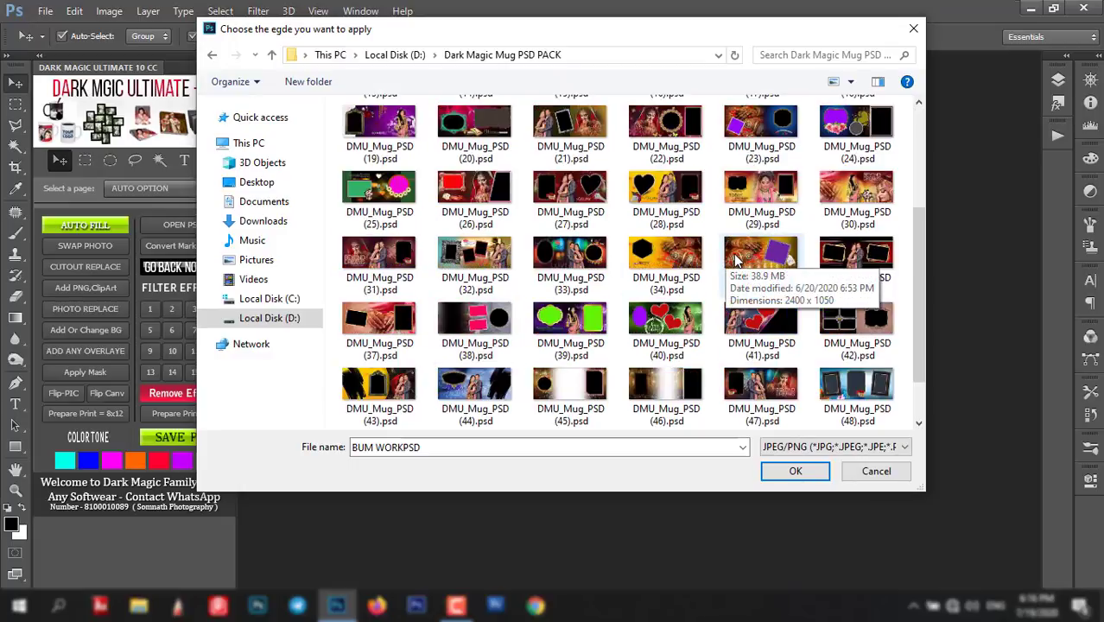
click(676, 258)
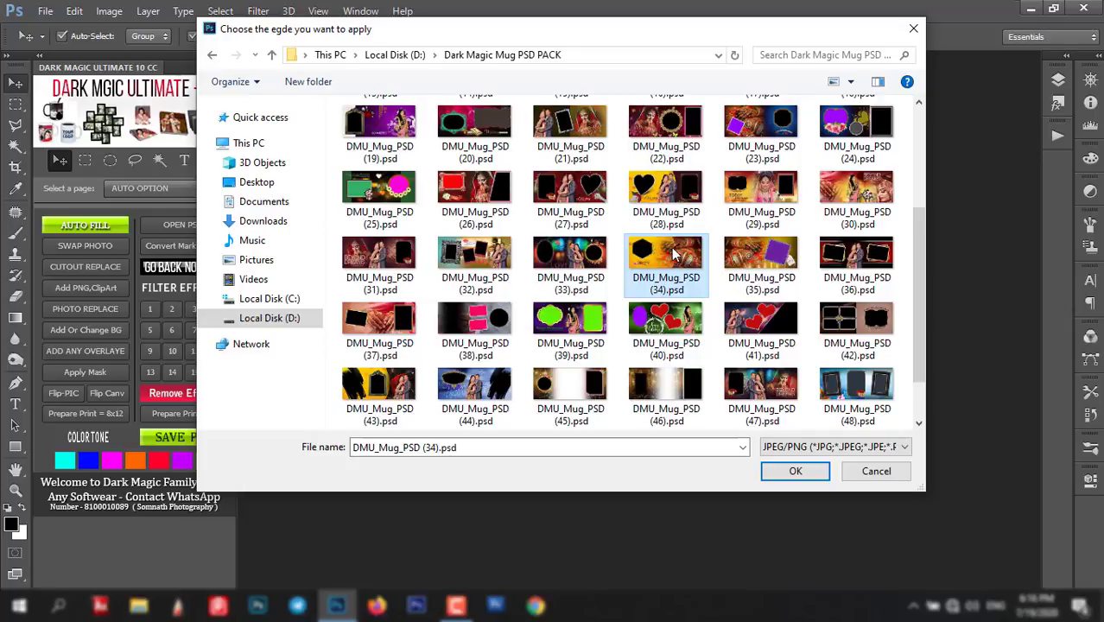
click(798, 471)
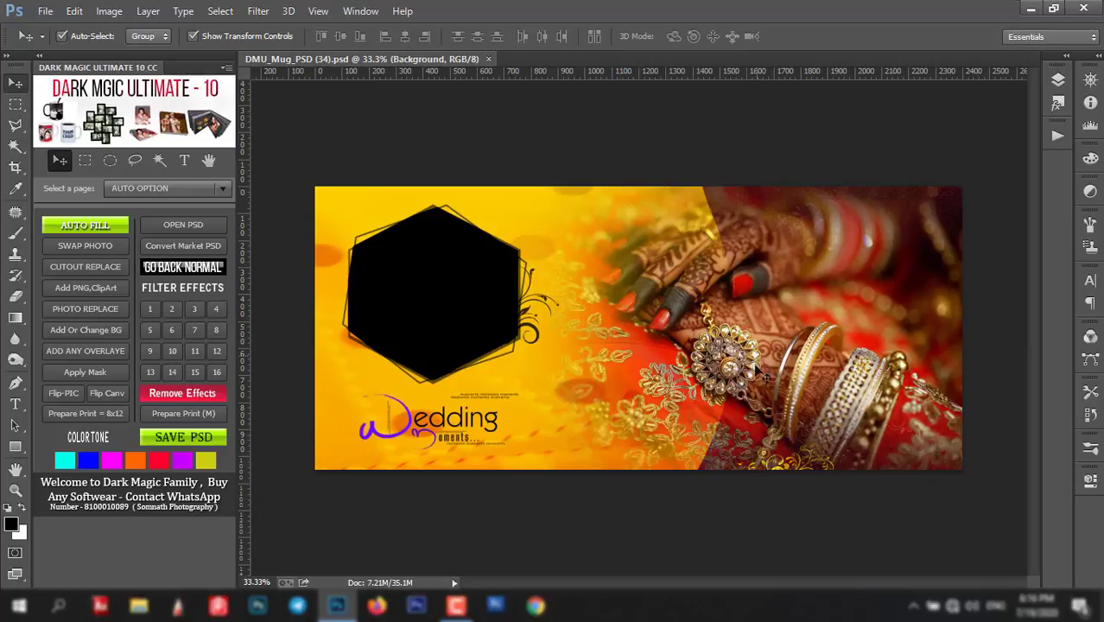
click(792, 321)
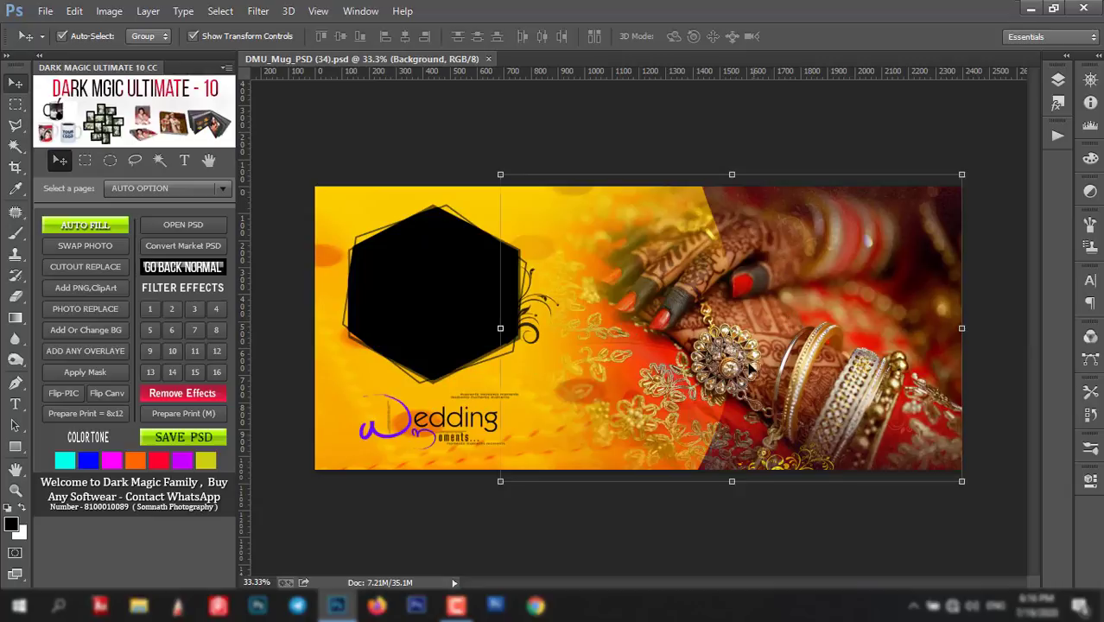
click(441, 295)
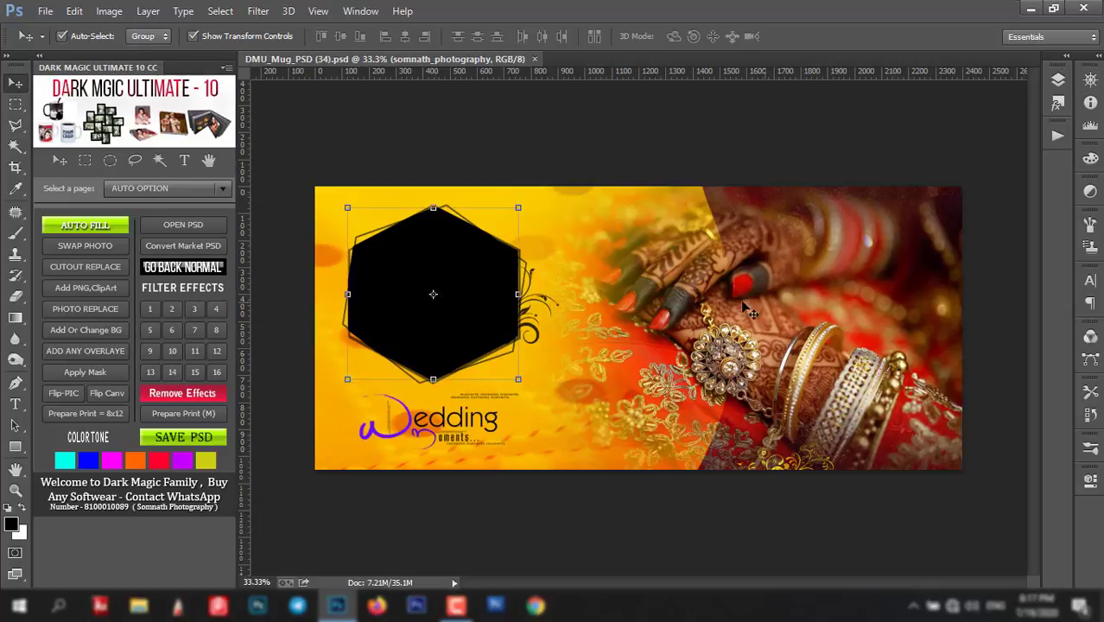
click(795, 314)
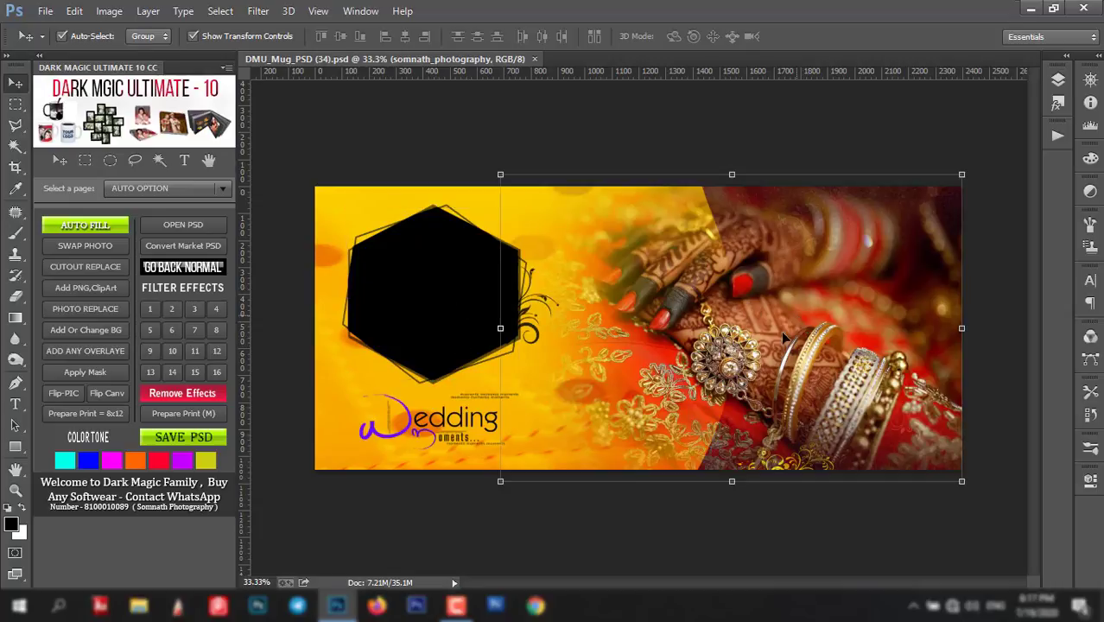
click(433, 290)
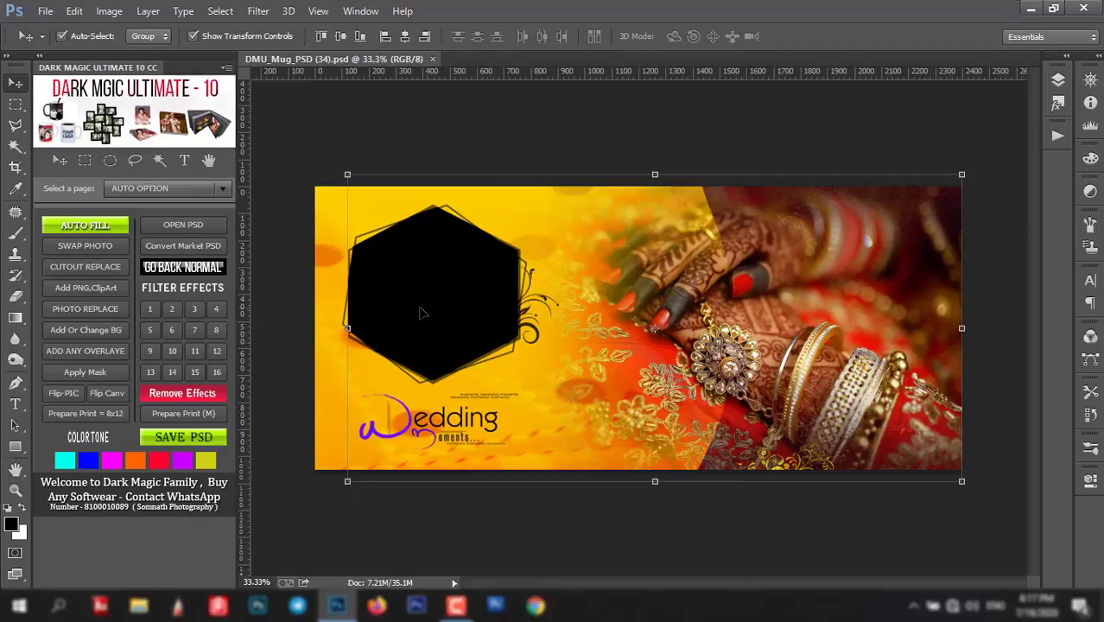
click(102, 228)
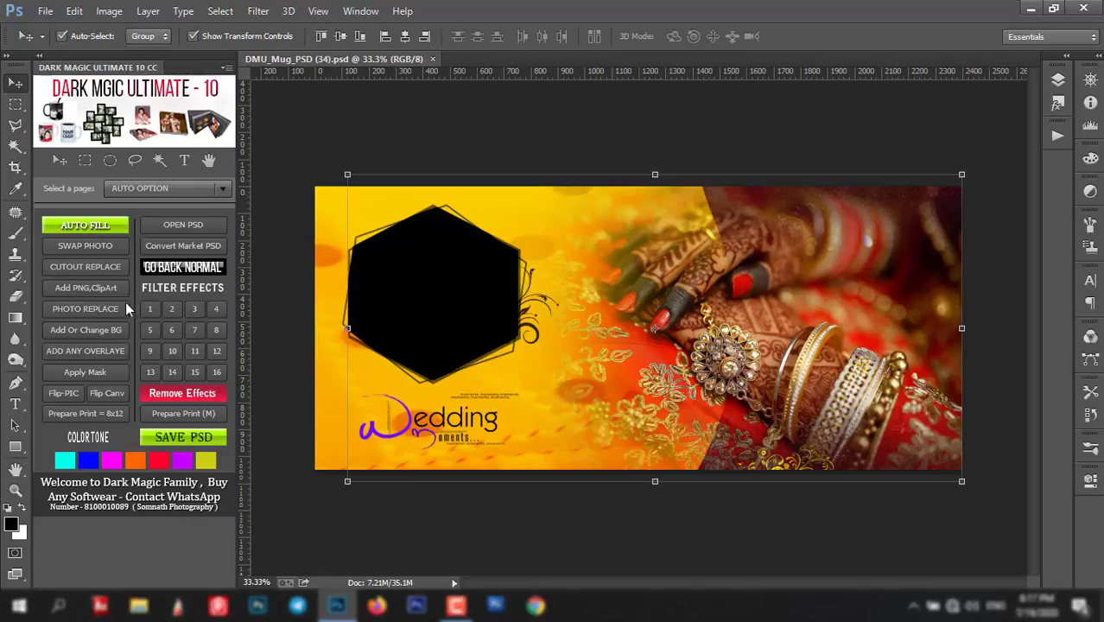
- Auto-fill the photo slots with DM_DEMO (3) and DM_DEMO (4) from ALBUM WORK > PHOTOS
click(102, 228)
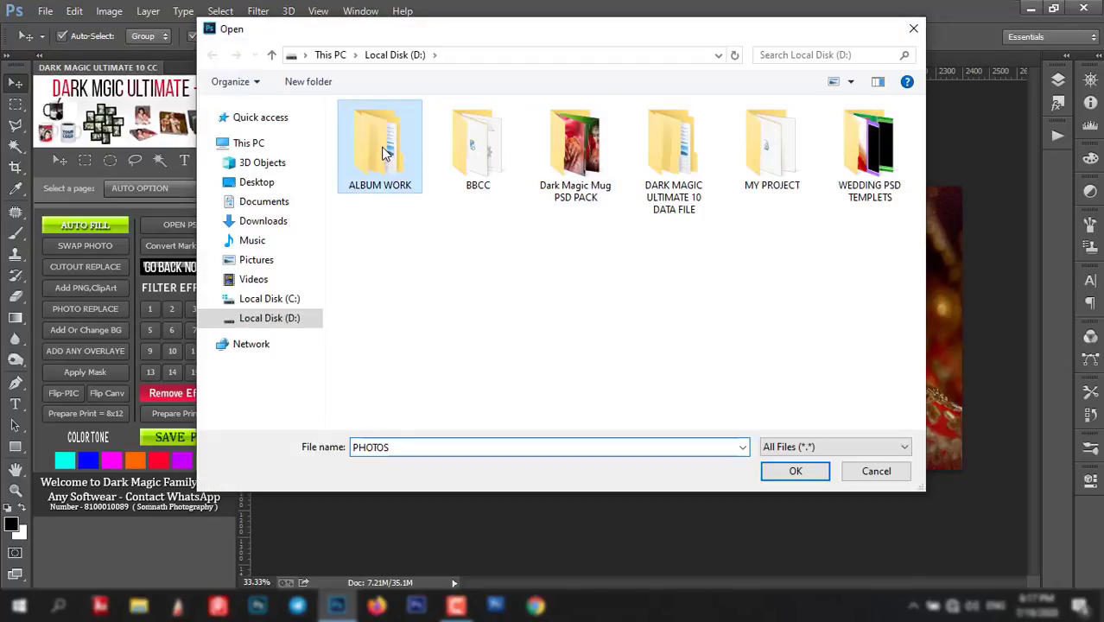
double_click(382, 148)
double_click(376, 213)
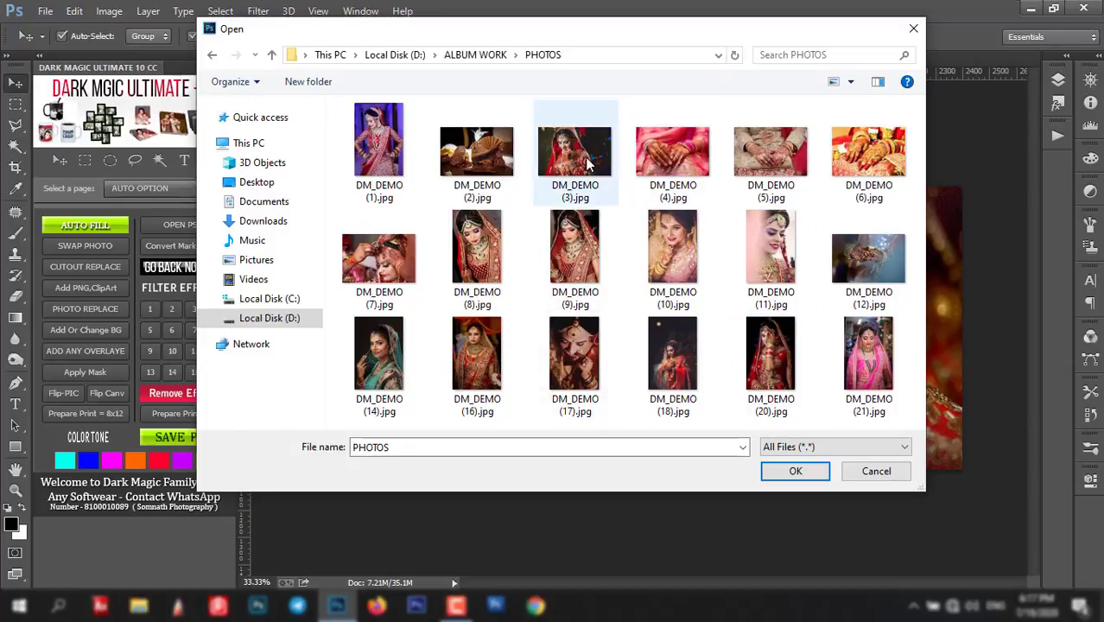
drag(697, 34, 748, 19)
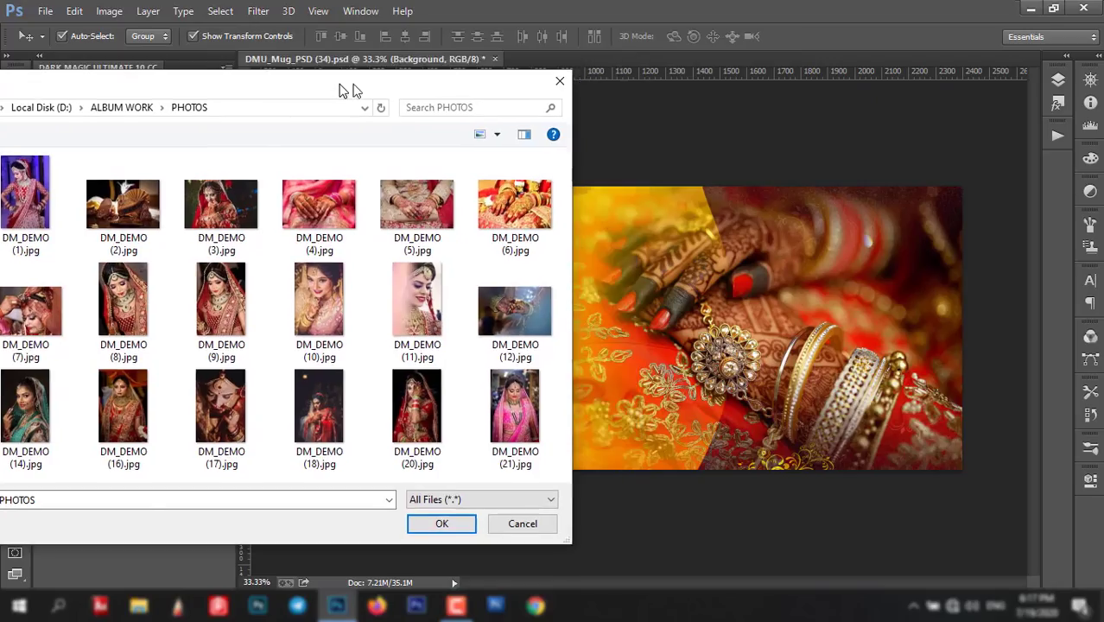
click(620, 144)
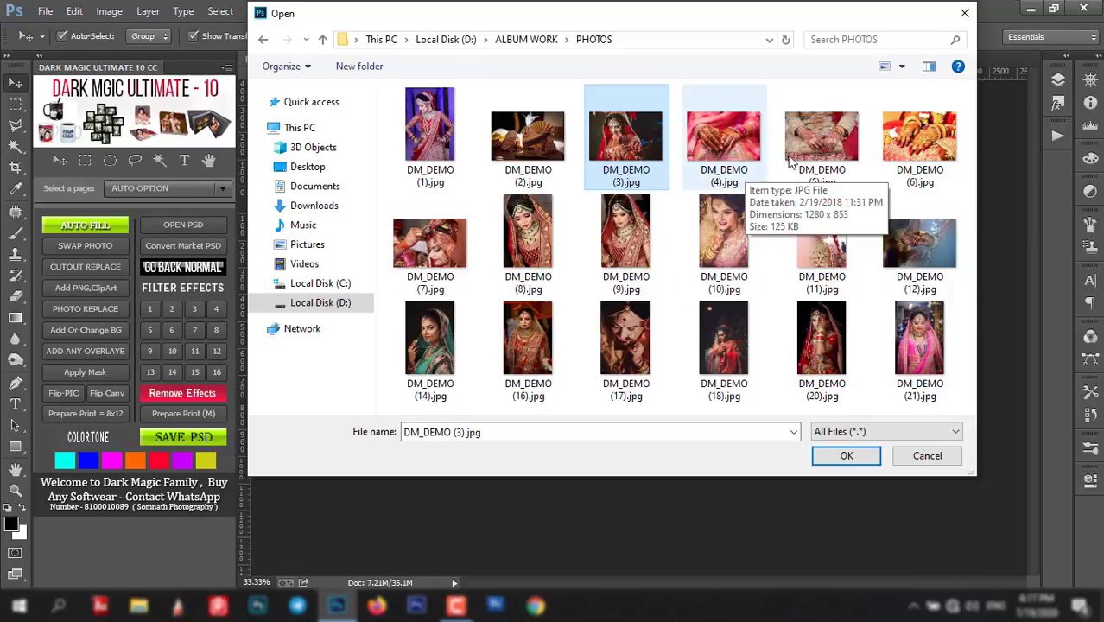
ctrl+click(750, 155)
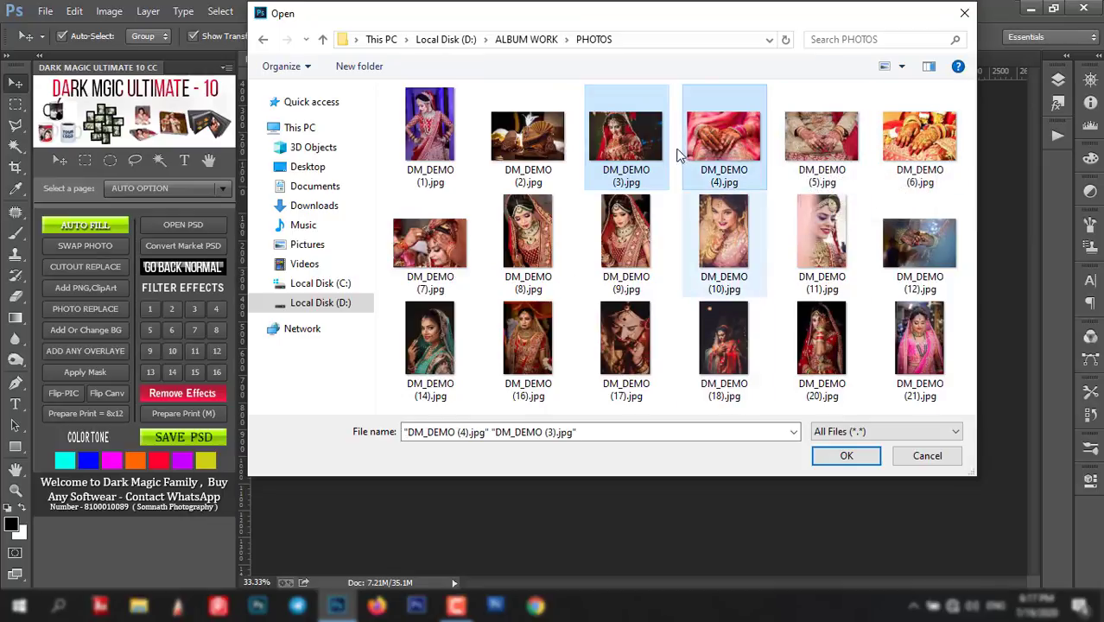
click(845, 457)
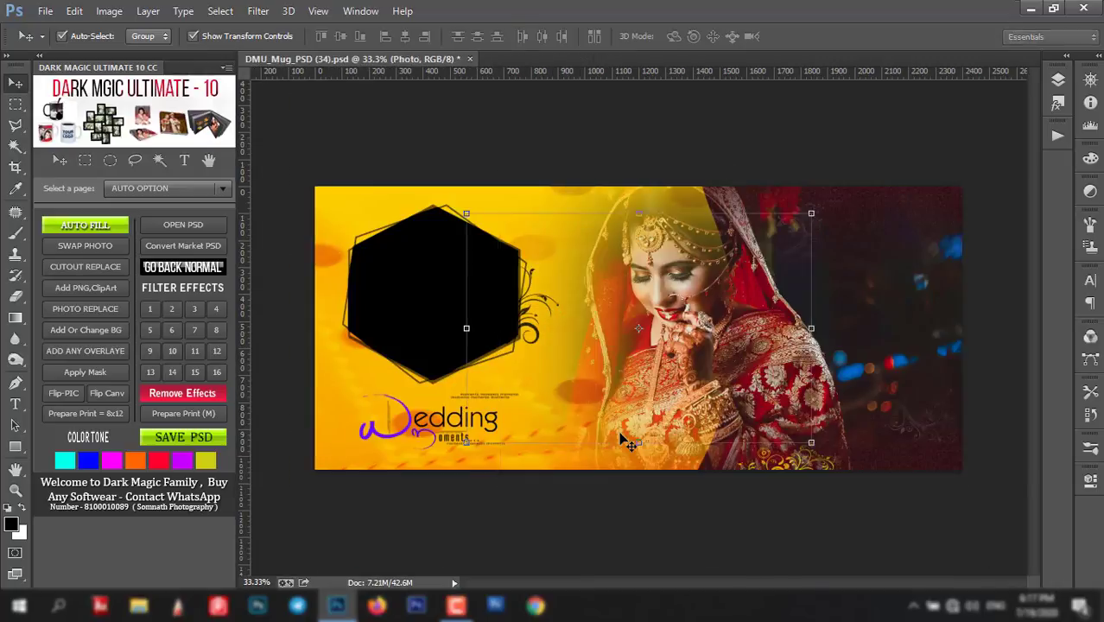
- Slide the bride photo 68 px, swap the two photos, and shift the hands photo 117 px right
click(774, 341)
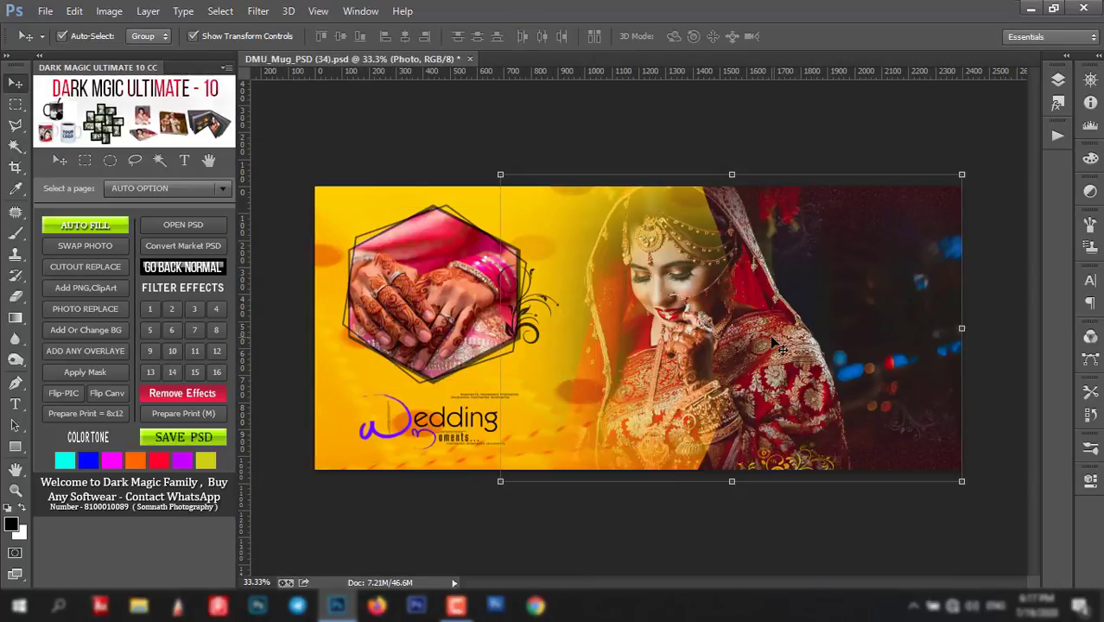
drag(783, 378, 768, 380)
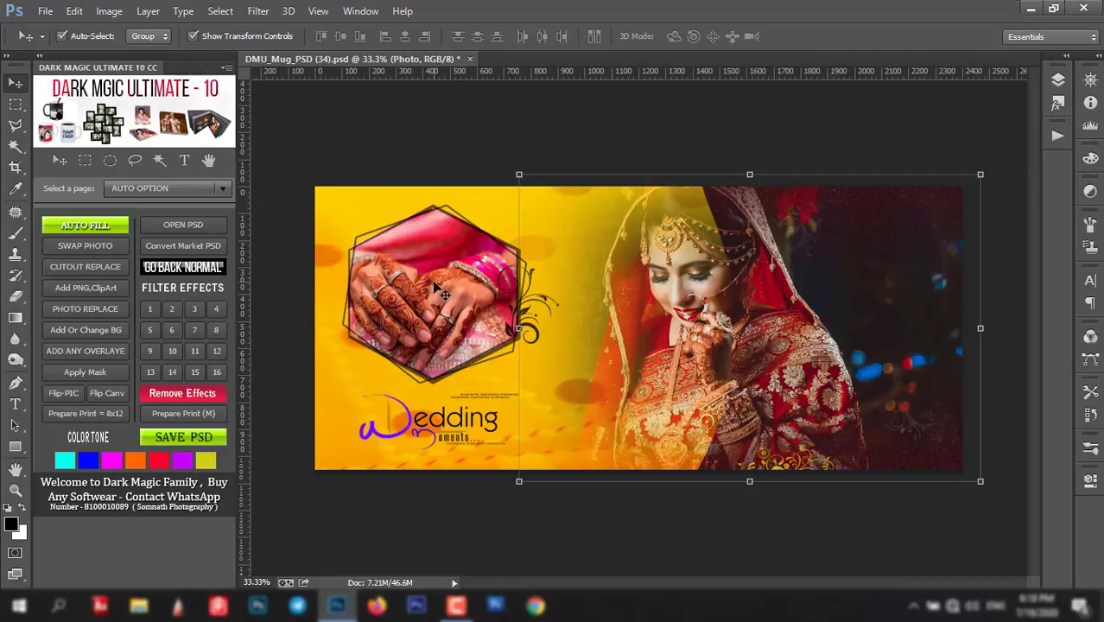
click(434, 283)
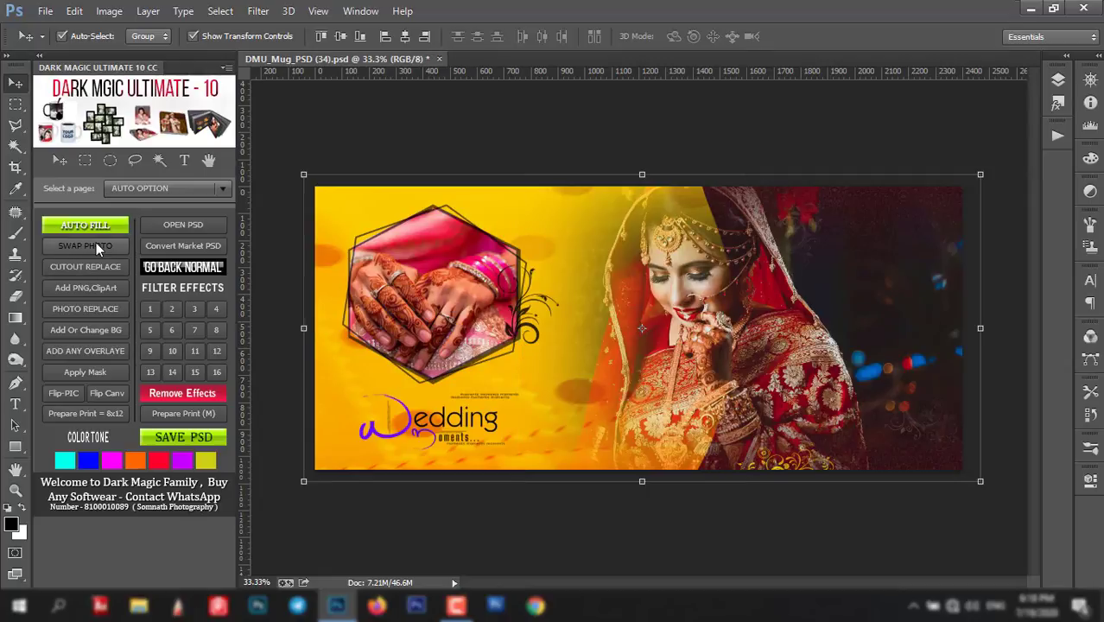
click(95, 245)
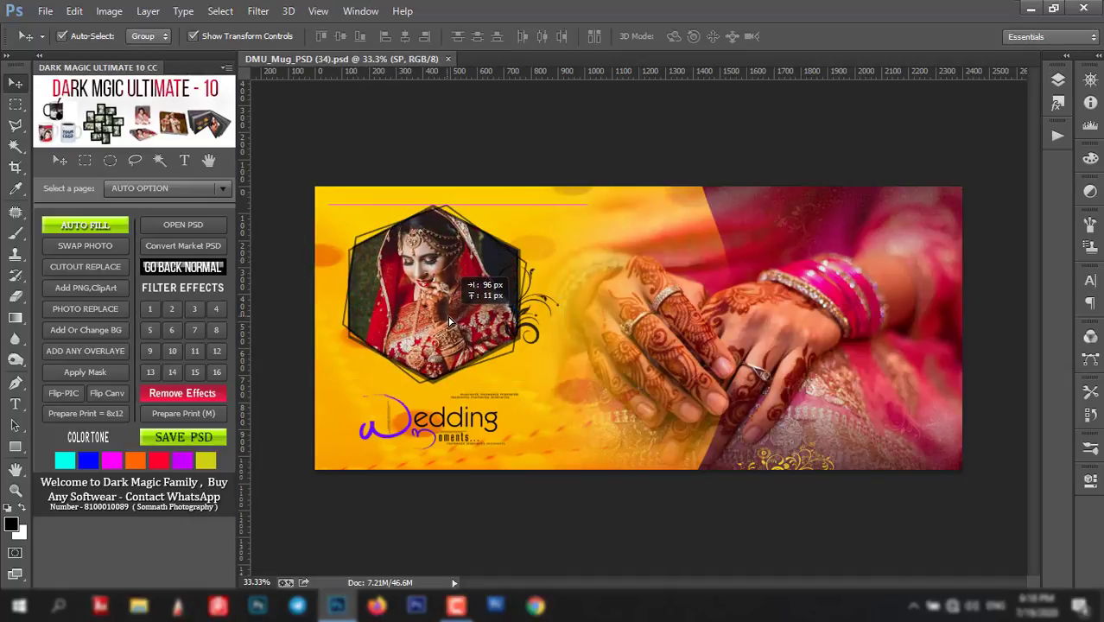
drag(754, 382, 787, 382)
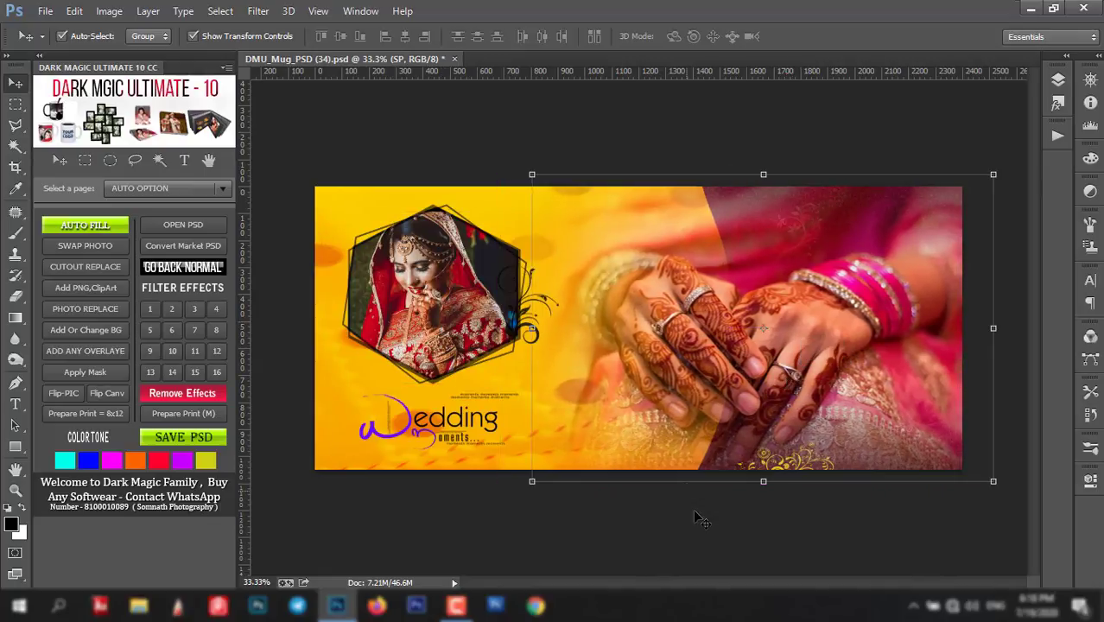
click(665, 485)
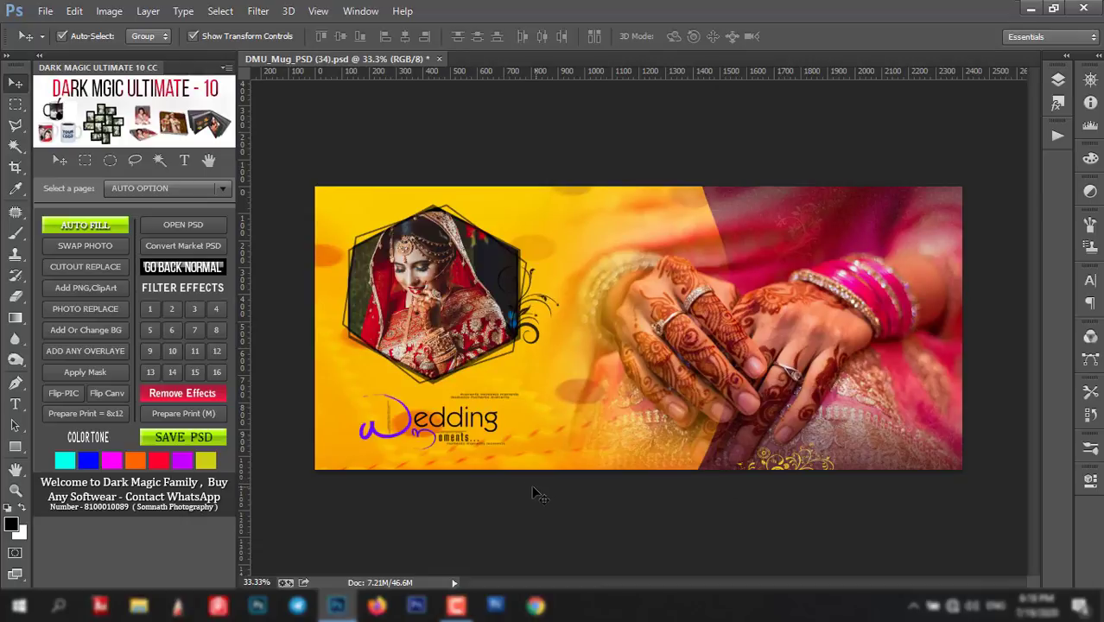
click(455, 318)
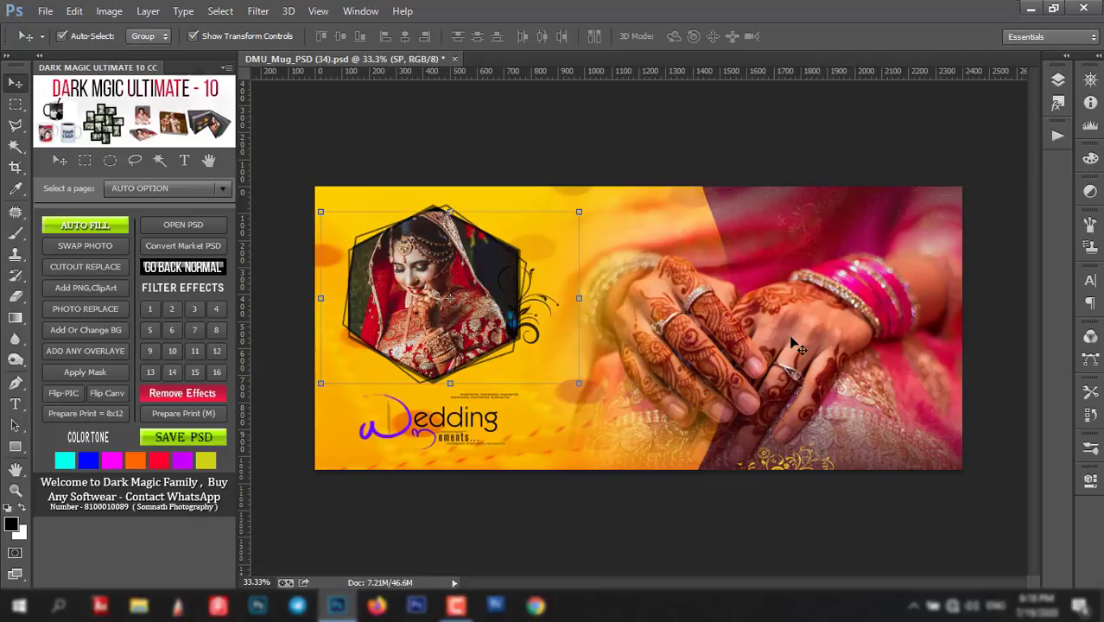
click(707, 370)
- Select the hexagon photo layer, nudge the bride photo up, and save the design with SAVE PSD
click(184, 439)
drag(476, 323, 443, 304)
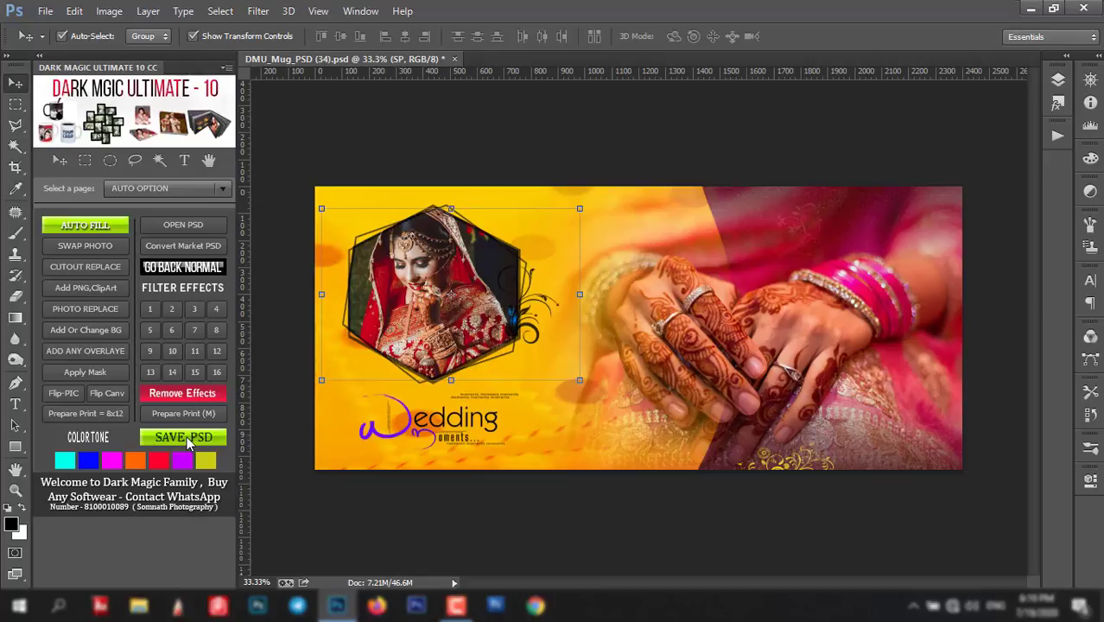
click(188, 439)
- Minimize Photoshop and open This PC > Local Disk (D:) > ALBUM WORK > SAVE PSD WORK
click(1030, 11)
double_click(36, 112)
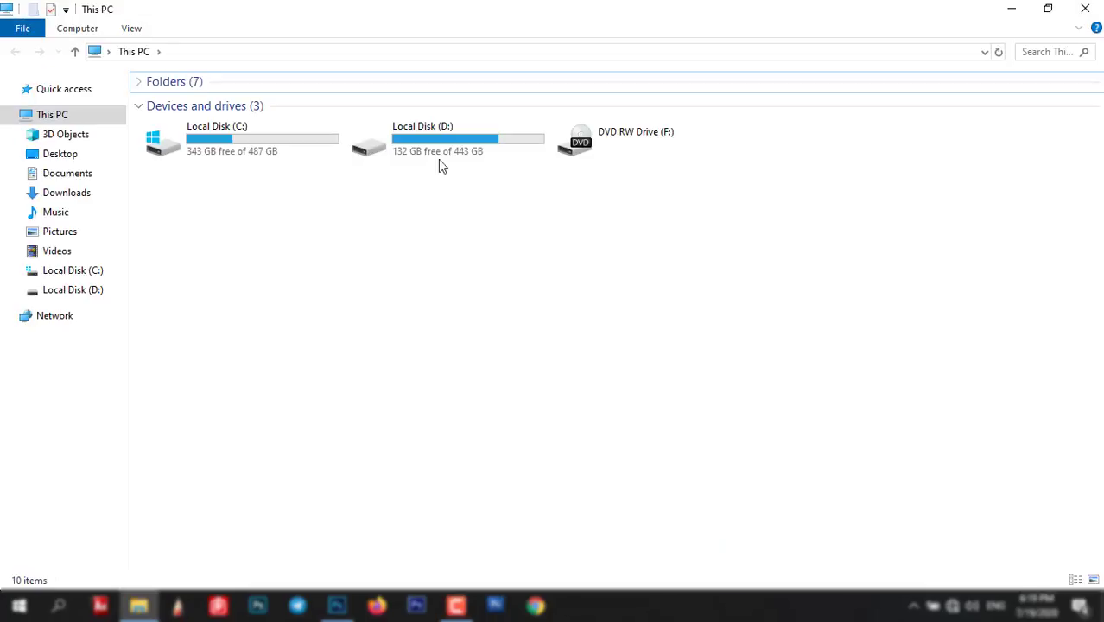
double_click(425, 136)
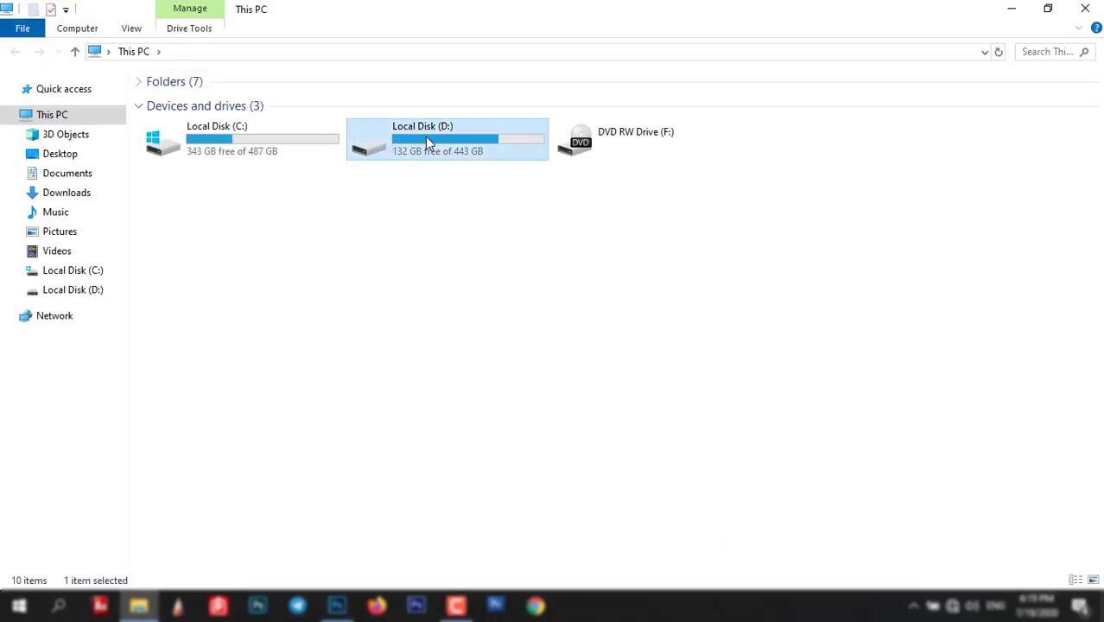
double_click(209, 136)
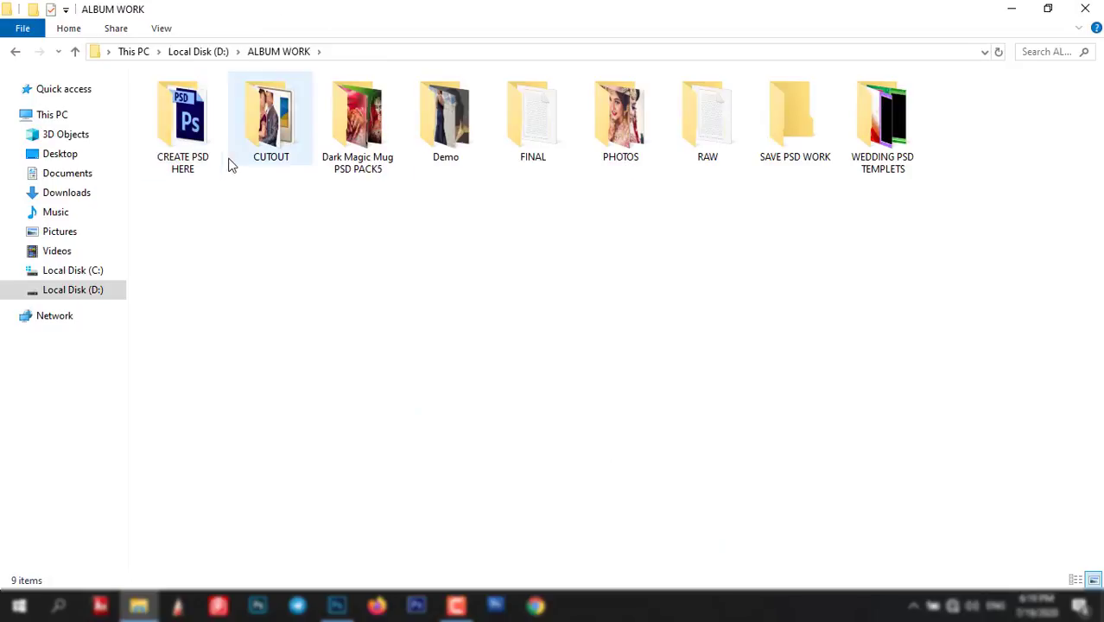
double_click(792, 119)
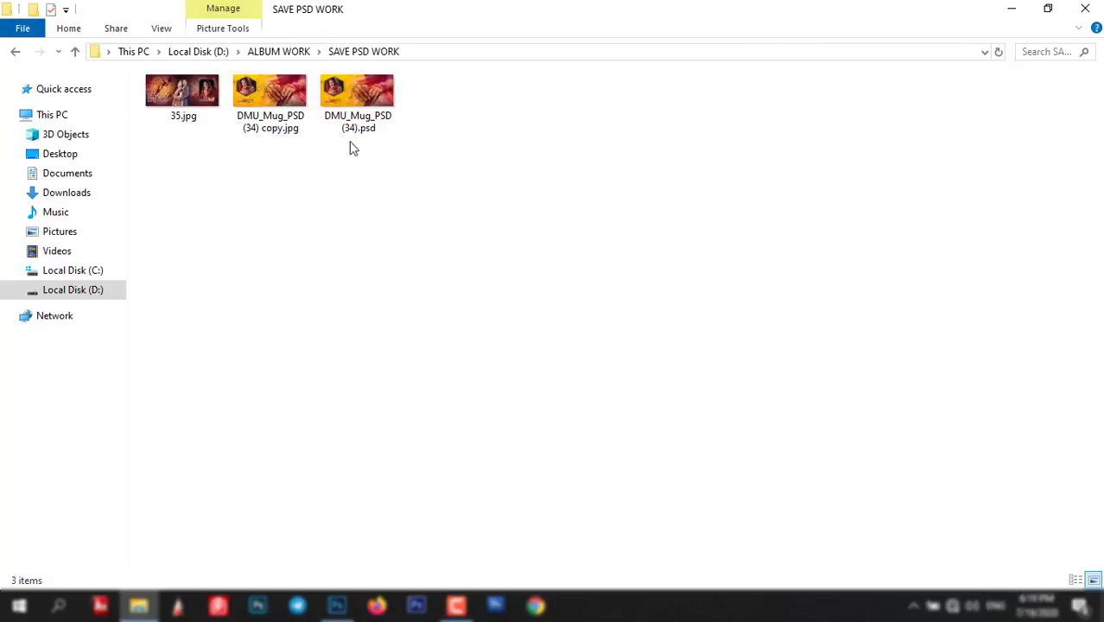
- Delete 35.jpg and show the remaining files as extra large icons
click(175, 104)
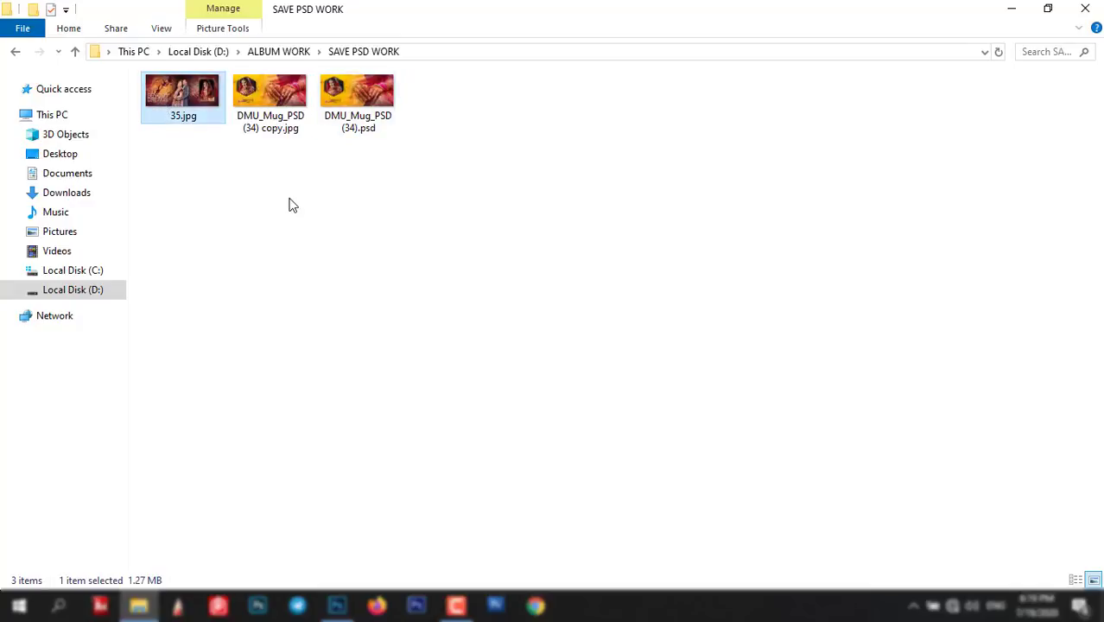
key(Delete)
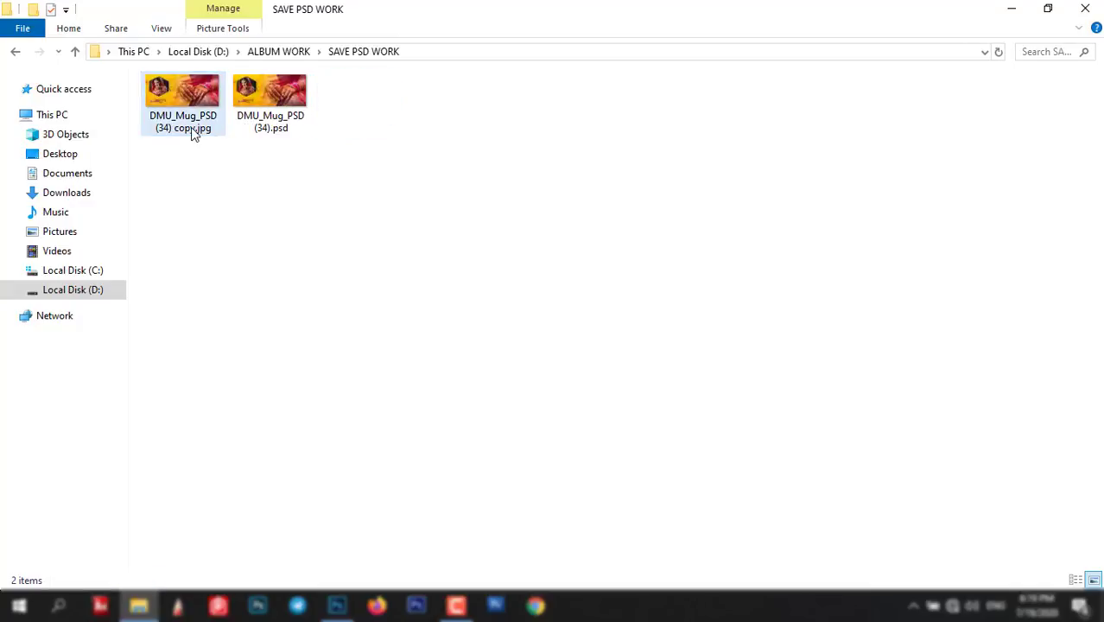
click(163, 29)
click(182, 50)
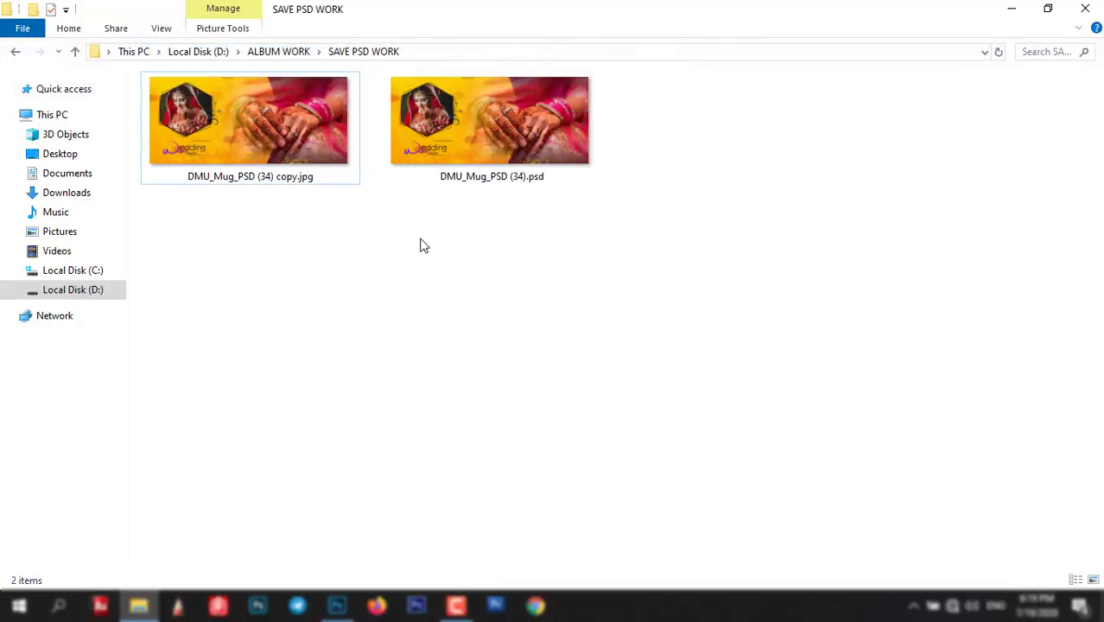
click(274, 135)
- Open DMU_Mug_PSD (34) copy.jpg in Picasa and zoom in and back out to inspect it
double_click(275, 137)
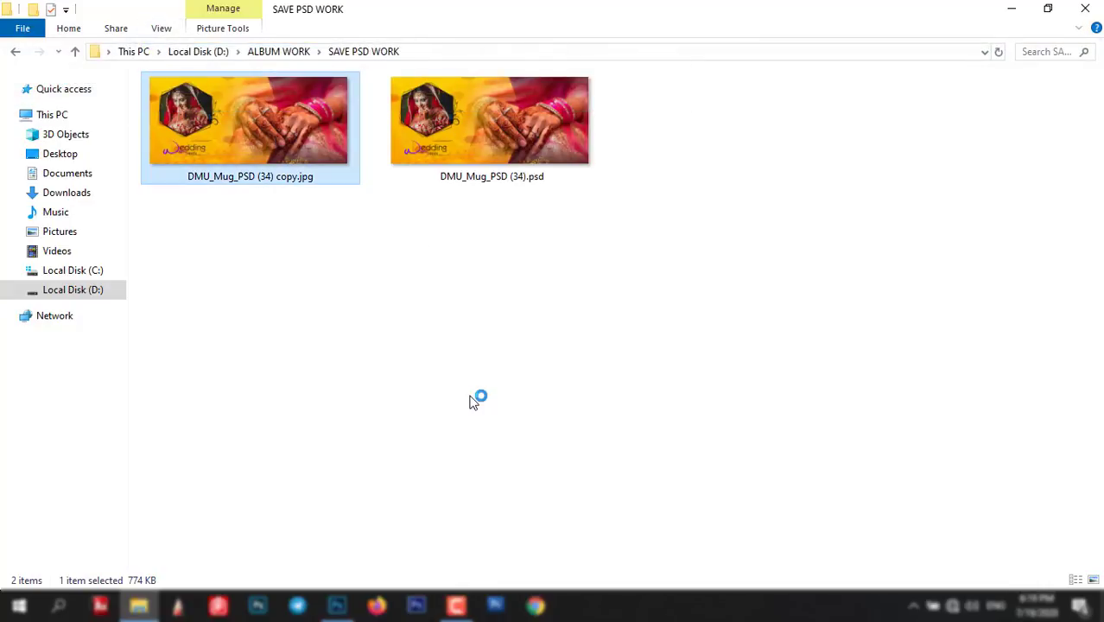
scroll(373, 274, up, 1)
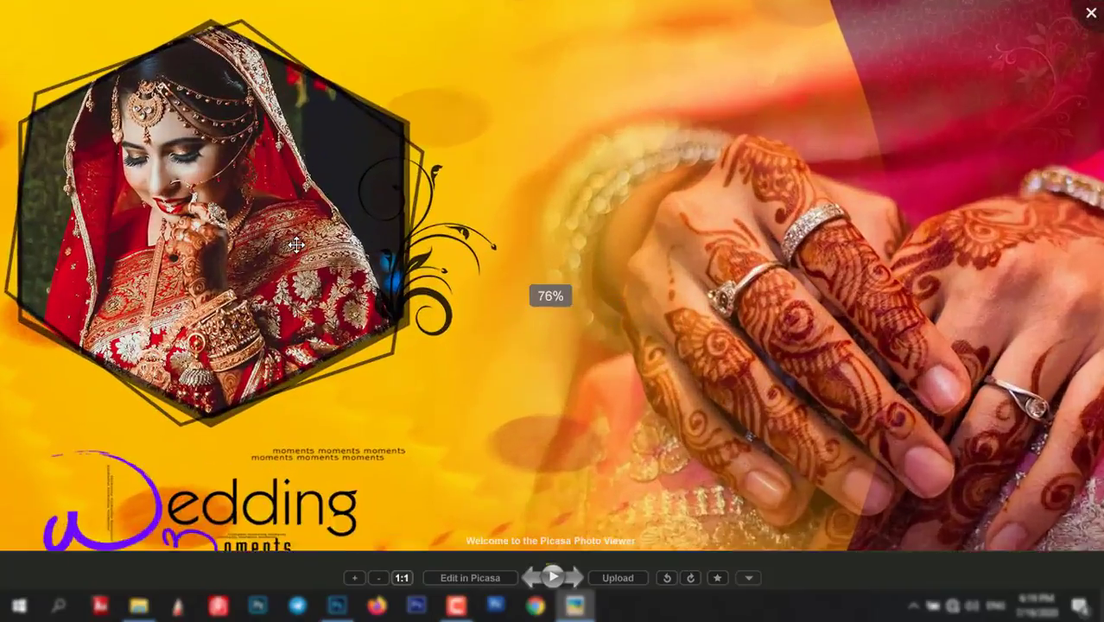
scroll(415, 294, up, 1)
scroll(432, 311, up, 1)
scroll(411, 338, up, 2)
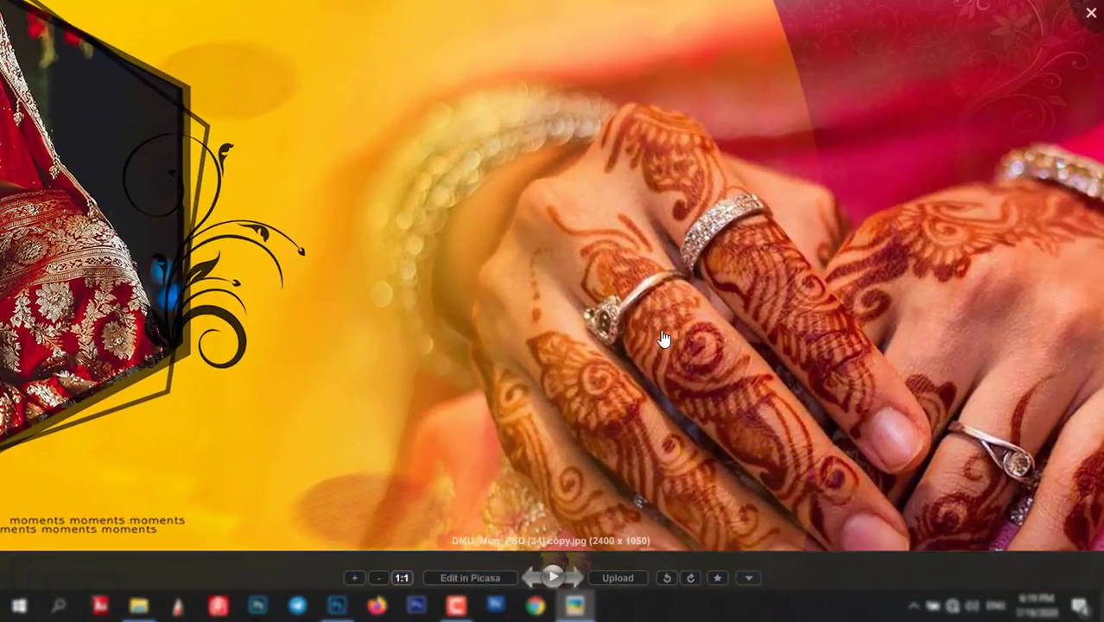
scroll(345, 345, up, 1)
scroll(345, 350, down, 2)
scroll(608, 348, down, 1)
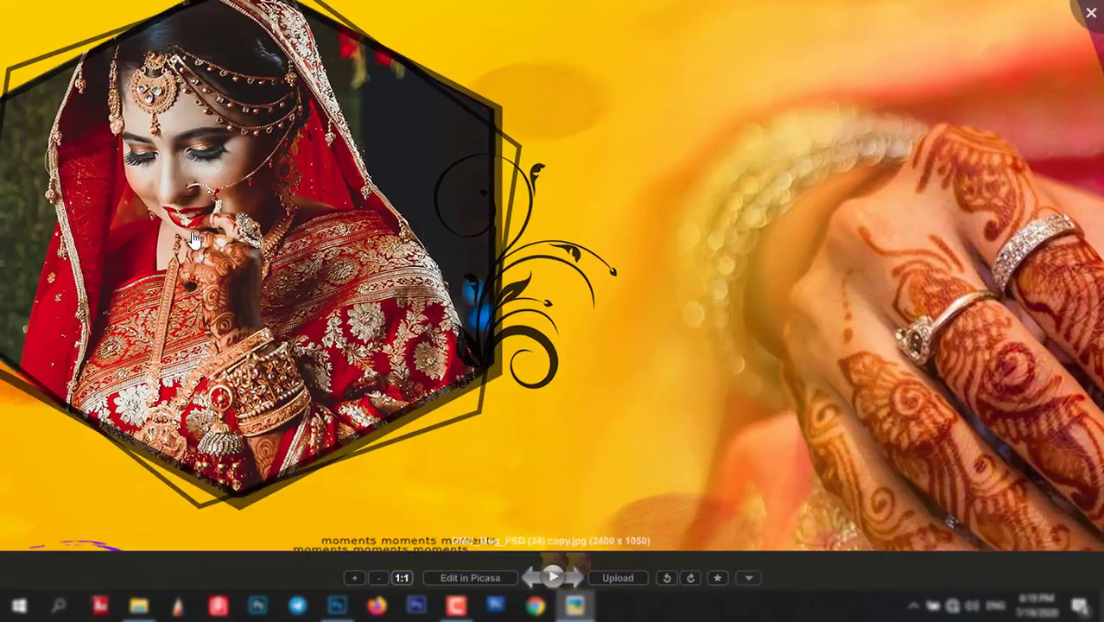
scroll(571, 311, down, 1)
scroll(571, 311, down, 2)
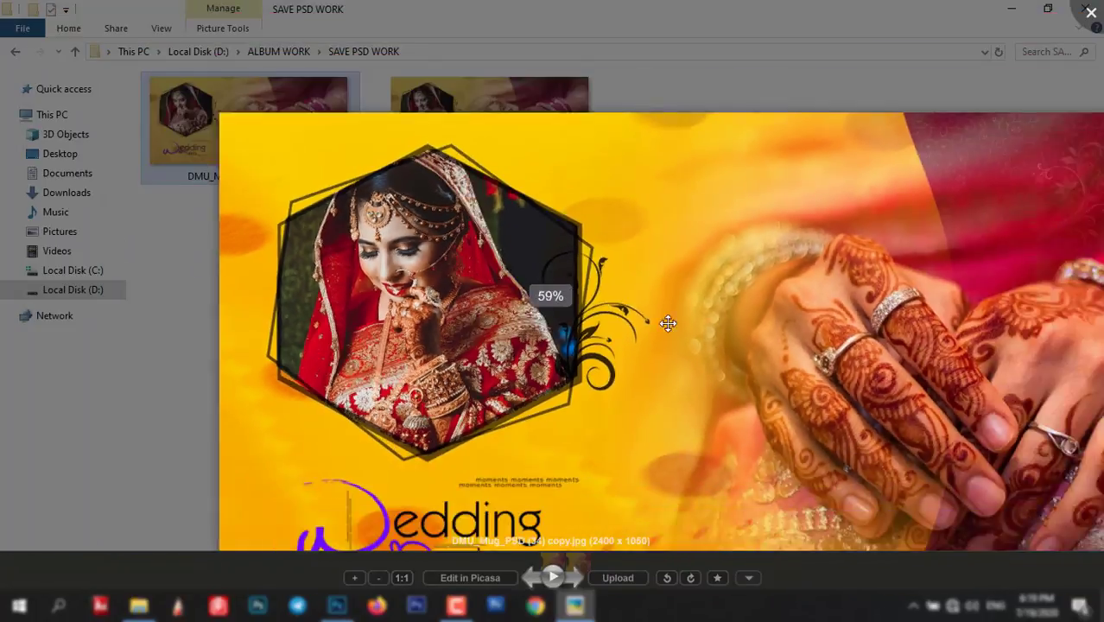
scroll(666, 320, down, 1)
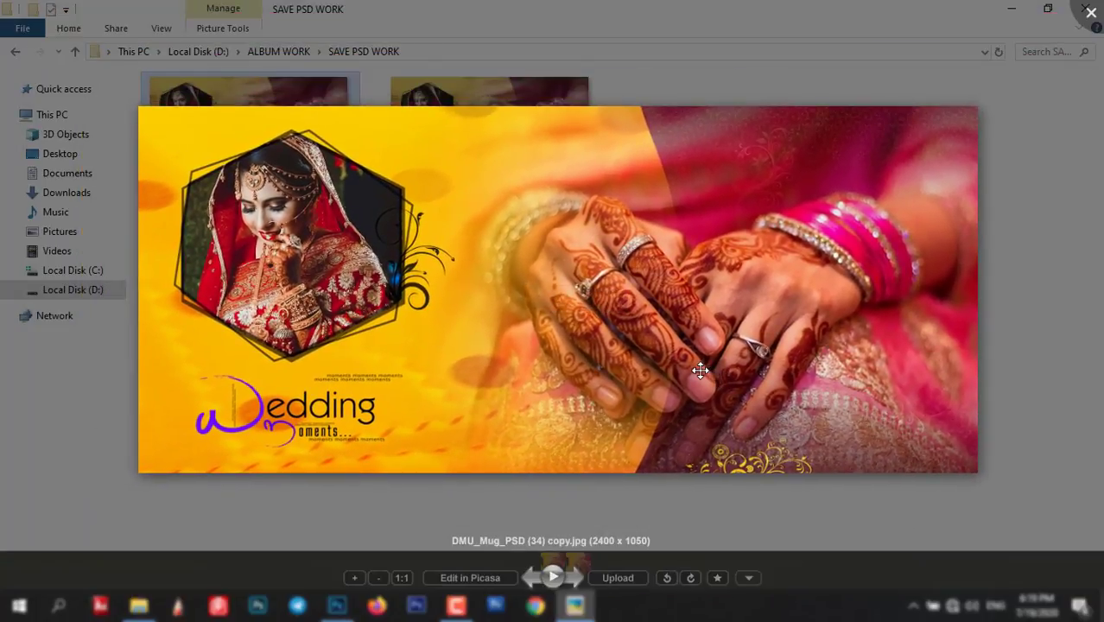
- Close the photo viewer and the SAVE PSD WORK folder window
click(1090, 15)
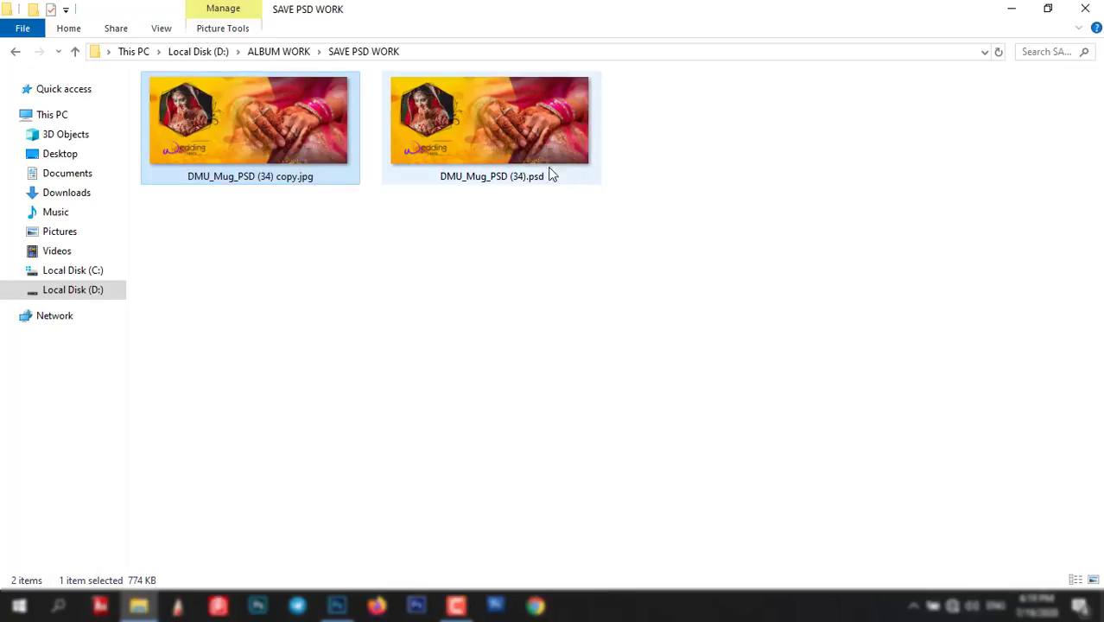
click(553, 173)
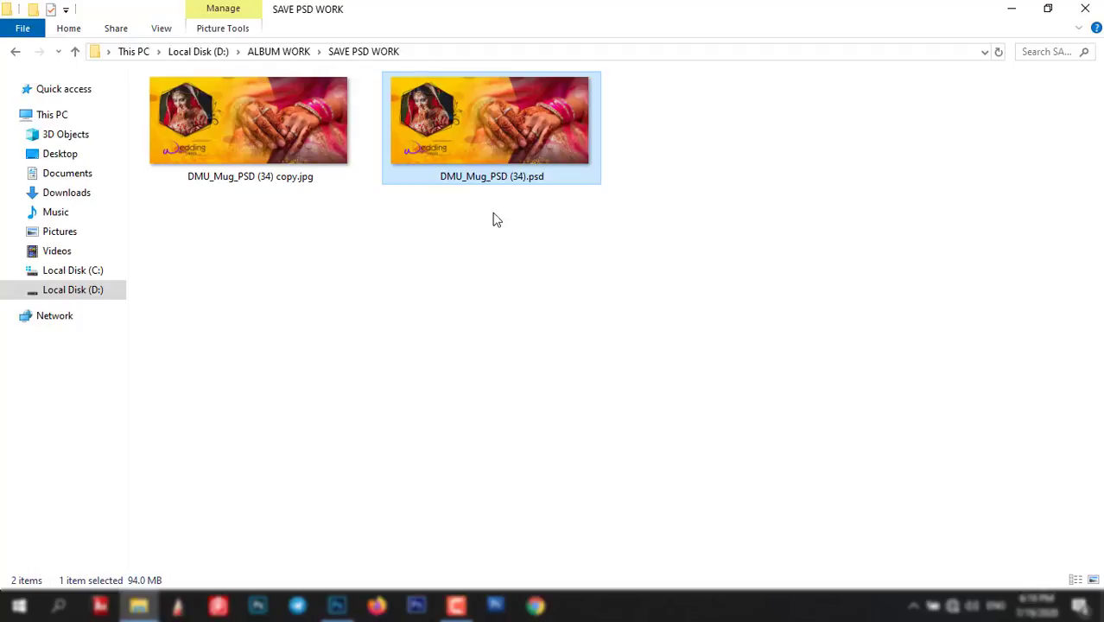
click(1085, 9)
- Restore the mug PSD and set its background to Dark Magic BG (97).jpg from New 250 HD Wedding Backgrounds
click(337, 607)
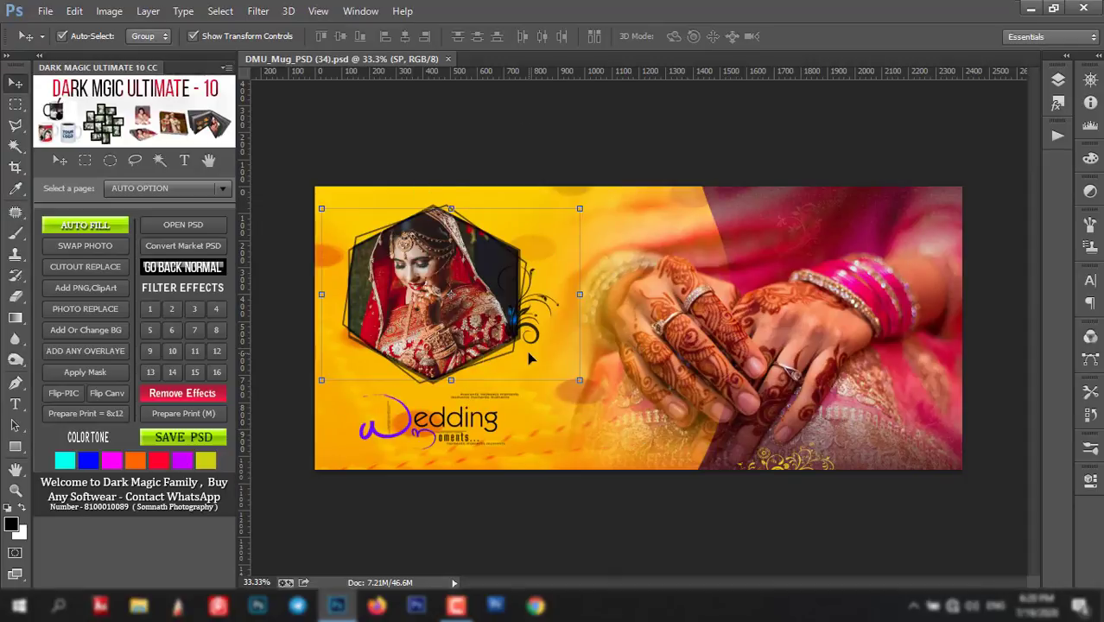
click(570, 444)
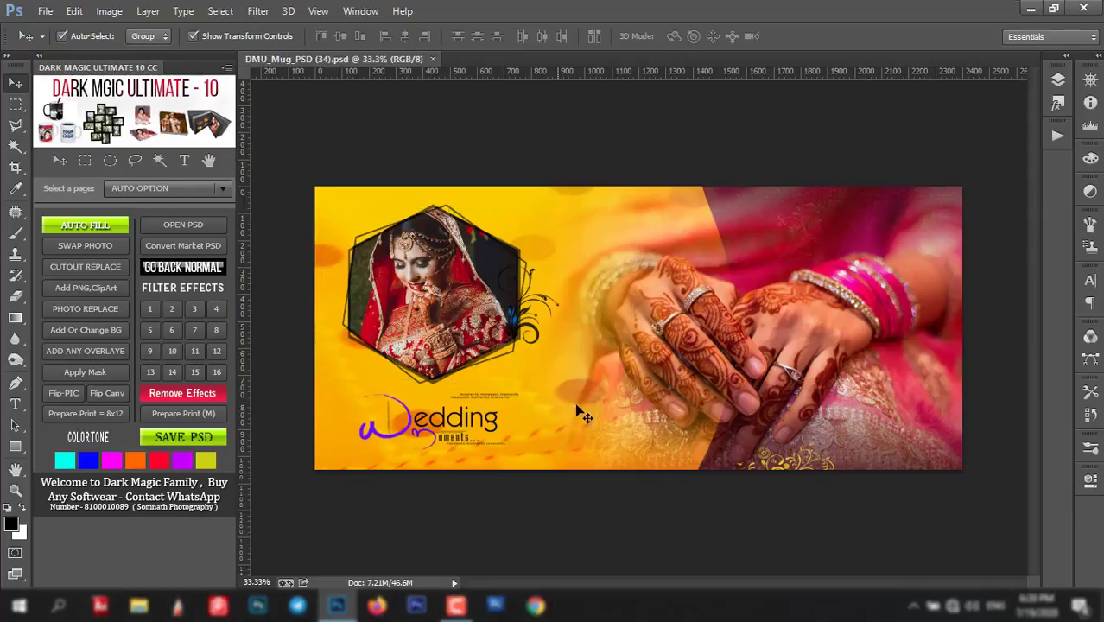
click(93, 328)
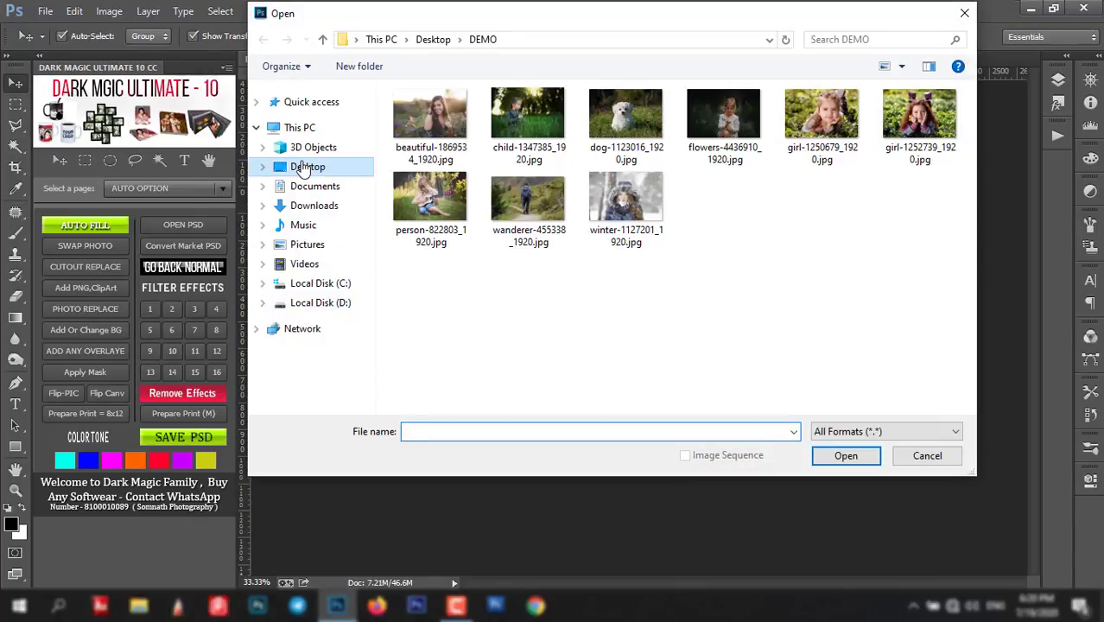
click(304, 167)
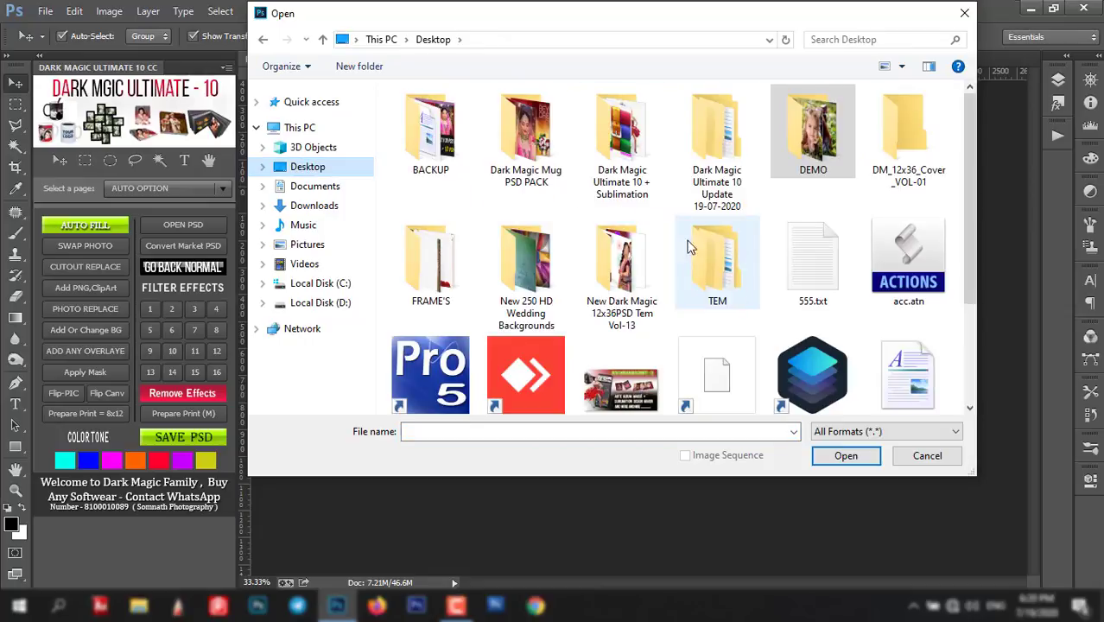
double_click(534, 257)
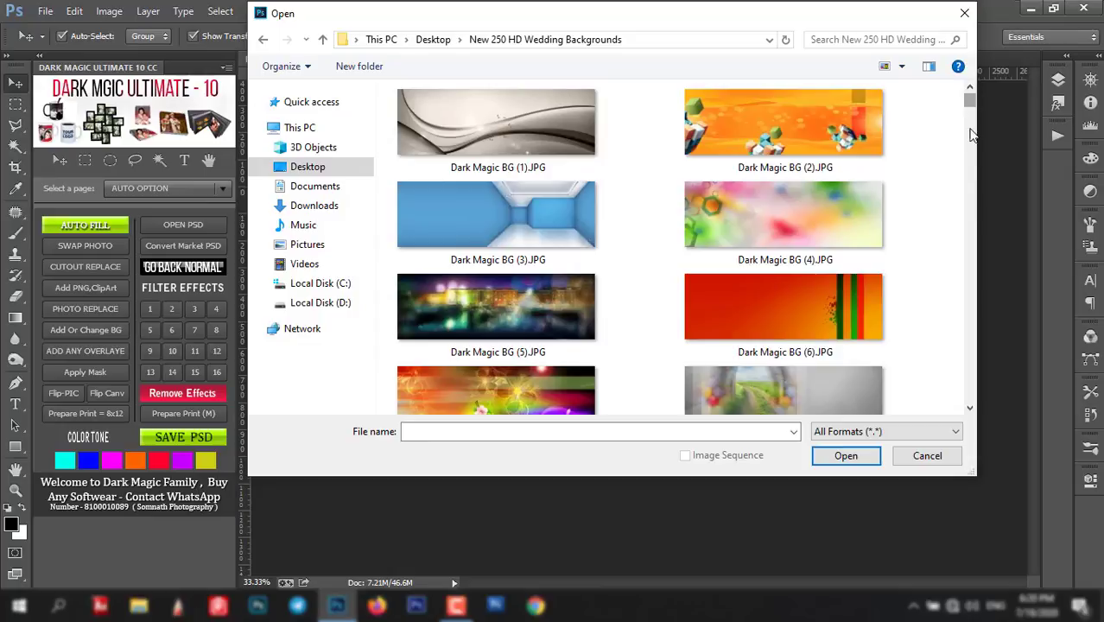
drag(969, 108, 969, 205)
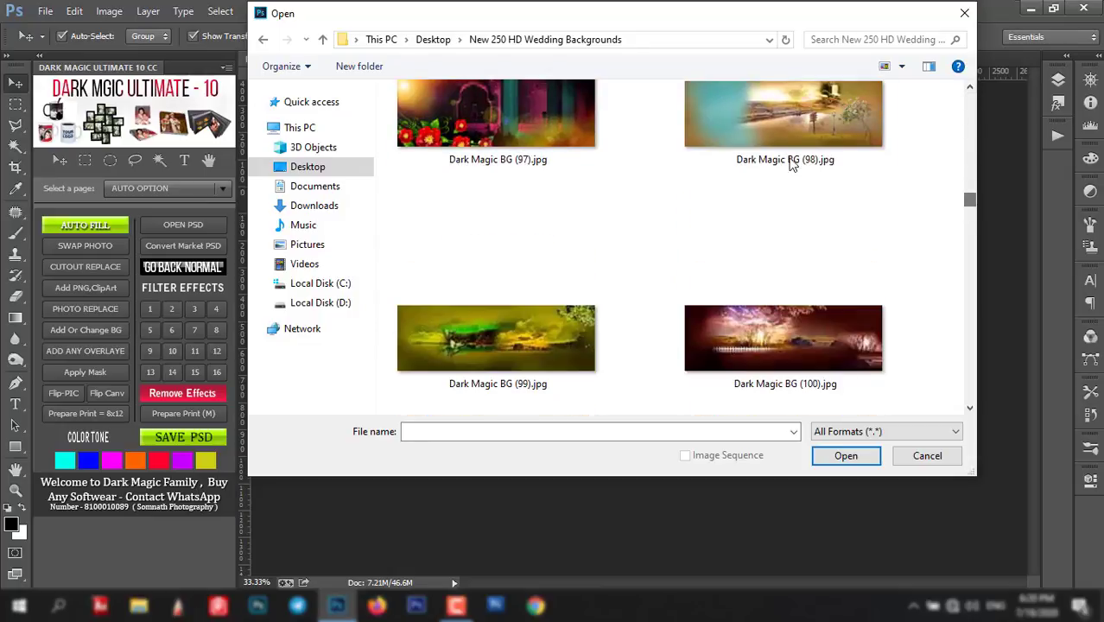
click(507, 121)
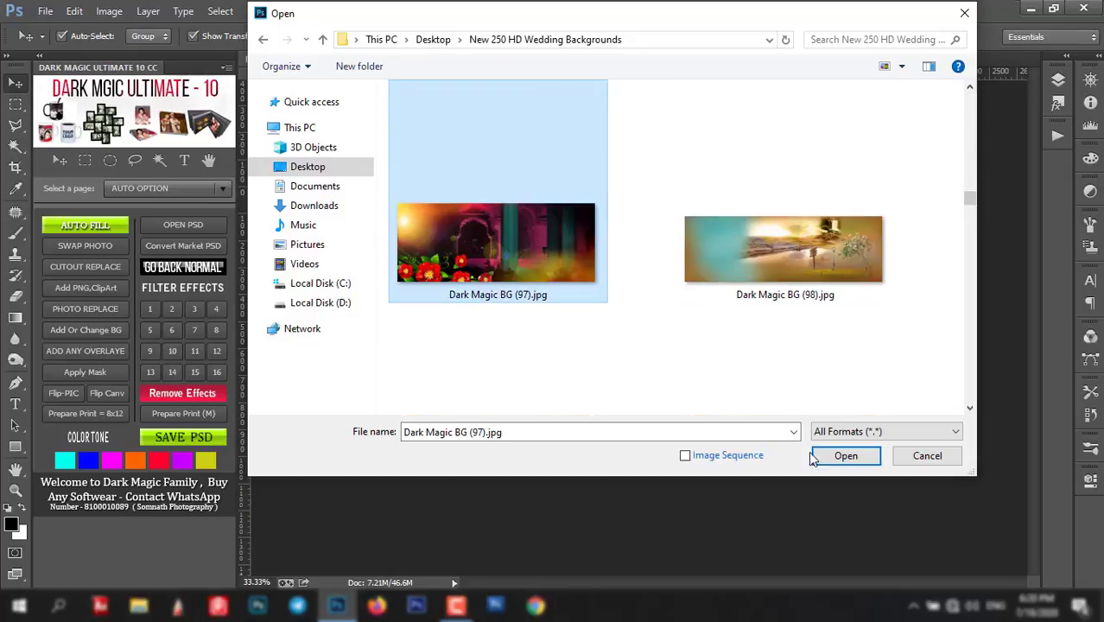
click(846, 456)
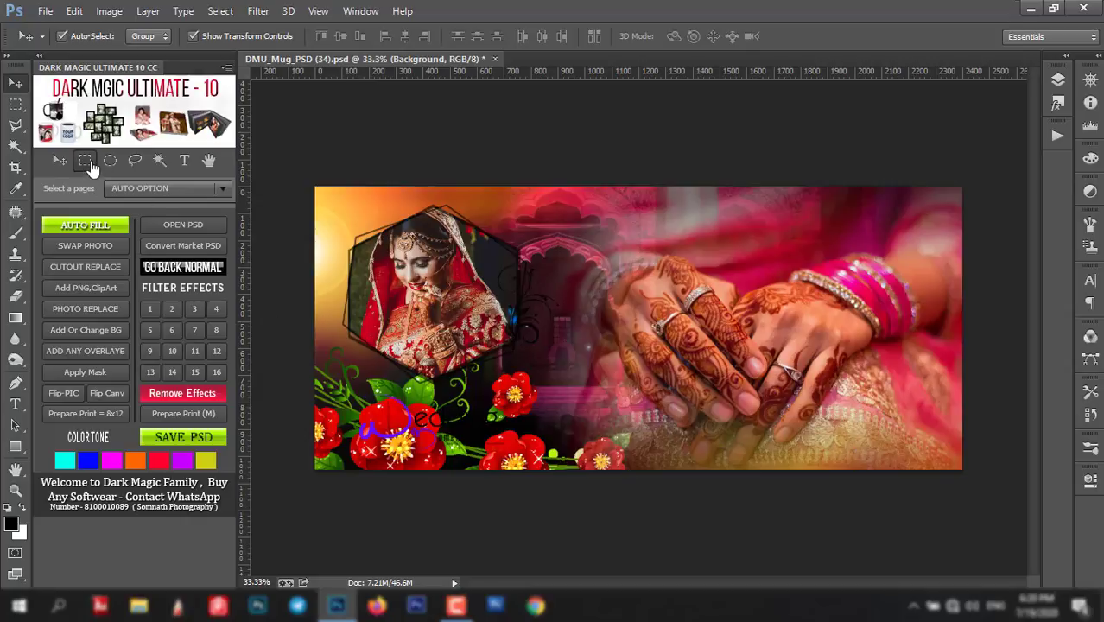
click(85, 163)
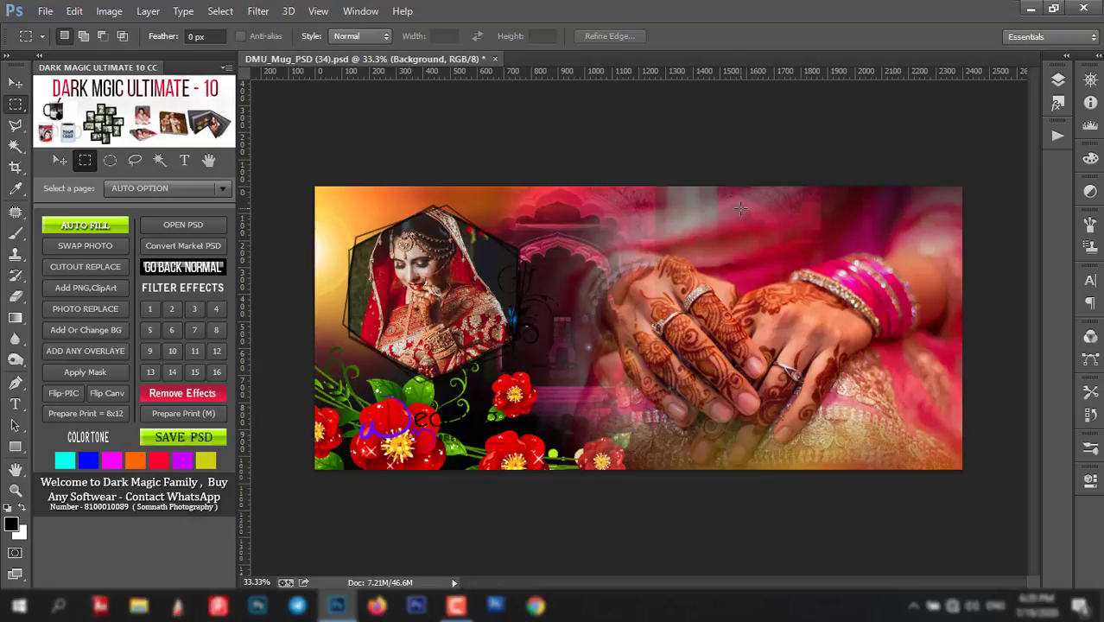
- Mark a rectangle at the upper right, then browse to D: DARK MAGIC ULTIMATE 10 DATA FILE > CLIP ART
drag(740, 209, 898, 292)
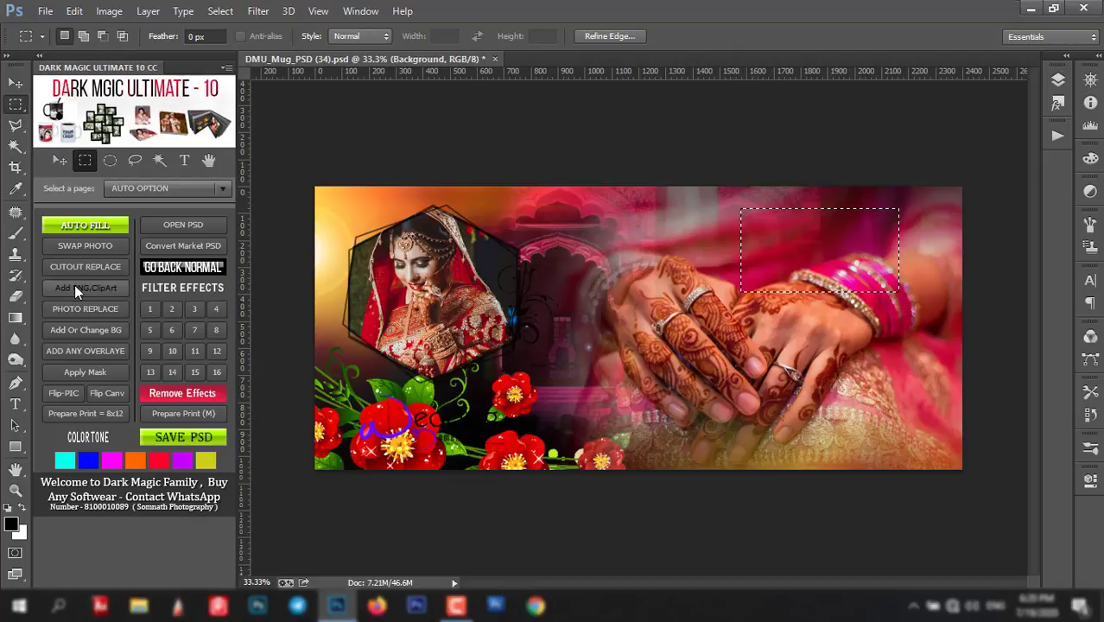
click(100, 288)
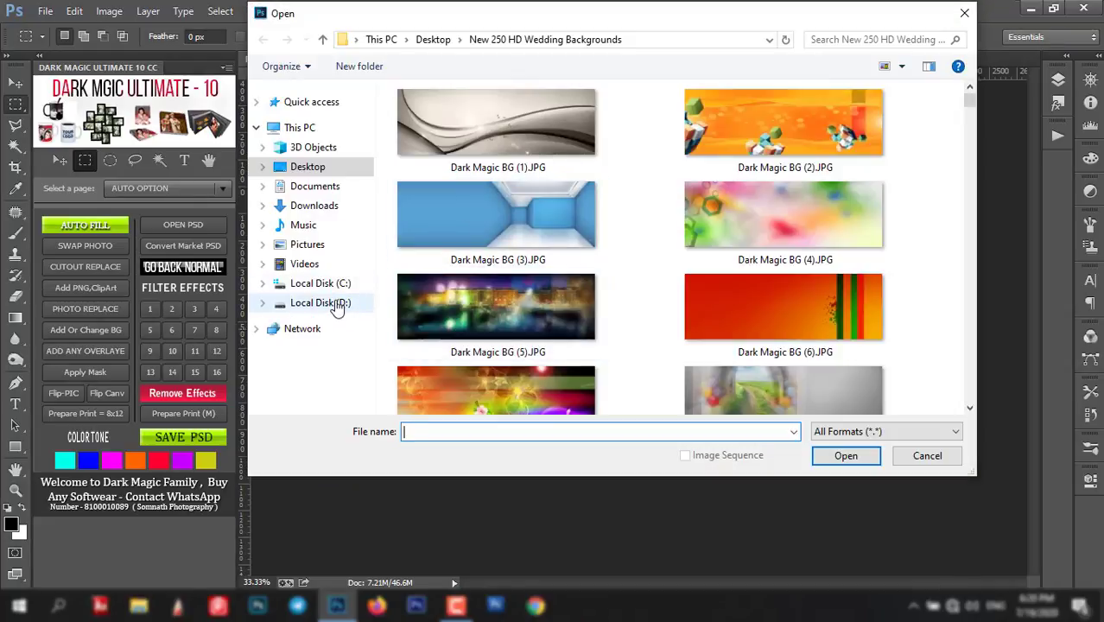
click(337, 304)
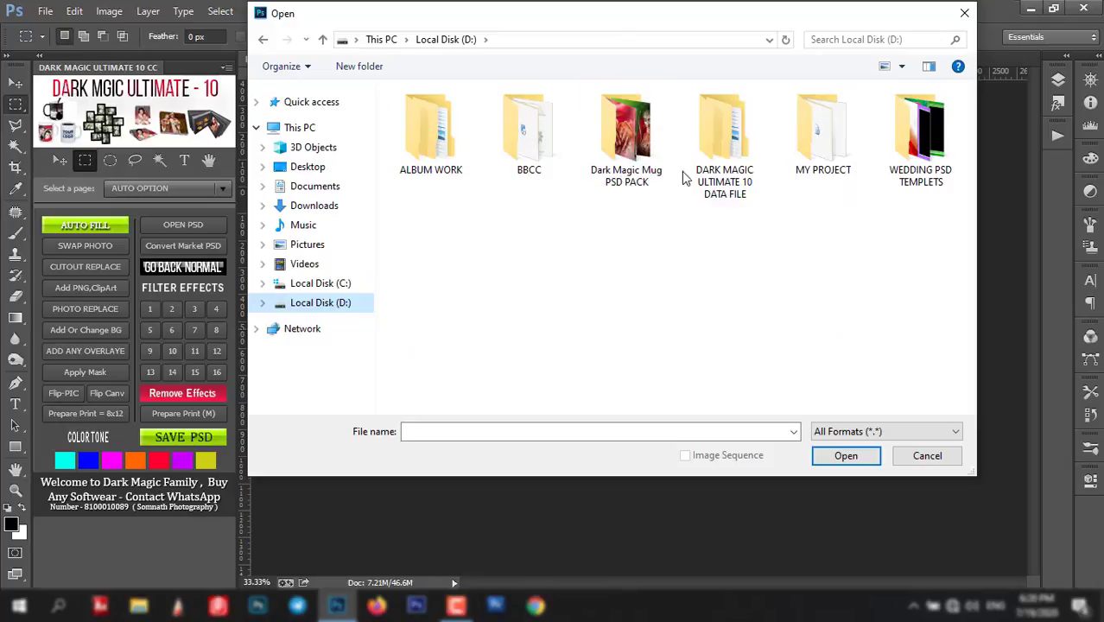
double_click(726, 129)
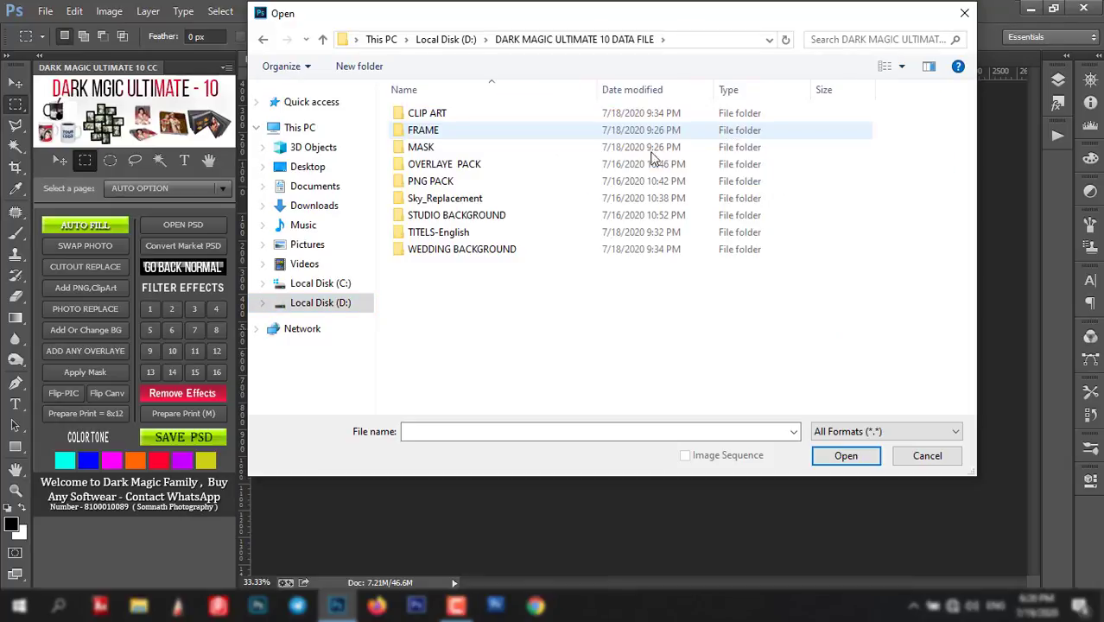
click(441, 118)
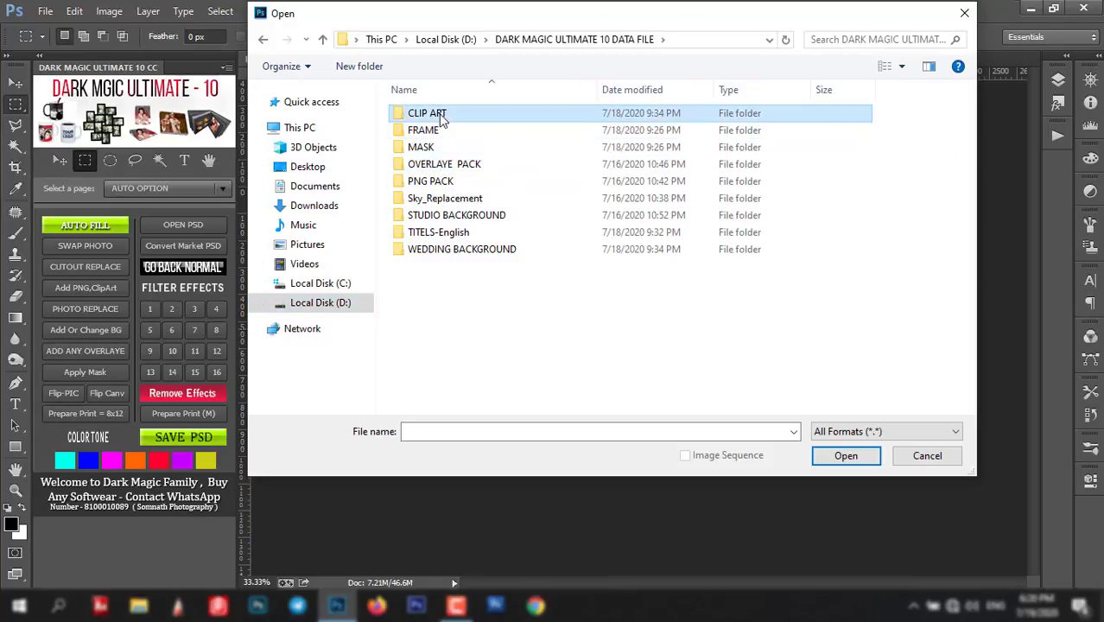
double_click(441, 118)
- Place DM_CLIP ART (223).png, the BEYOND DREAMS clip art, into the mug design
scroll(689, 291, down, 2)
scroll(758, 291, down, 3)
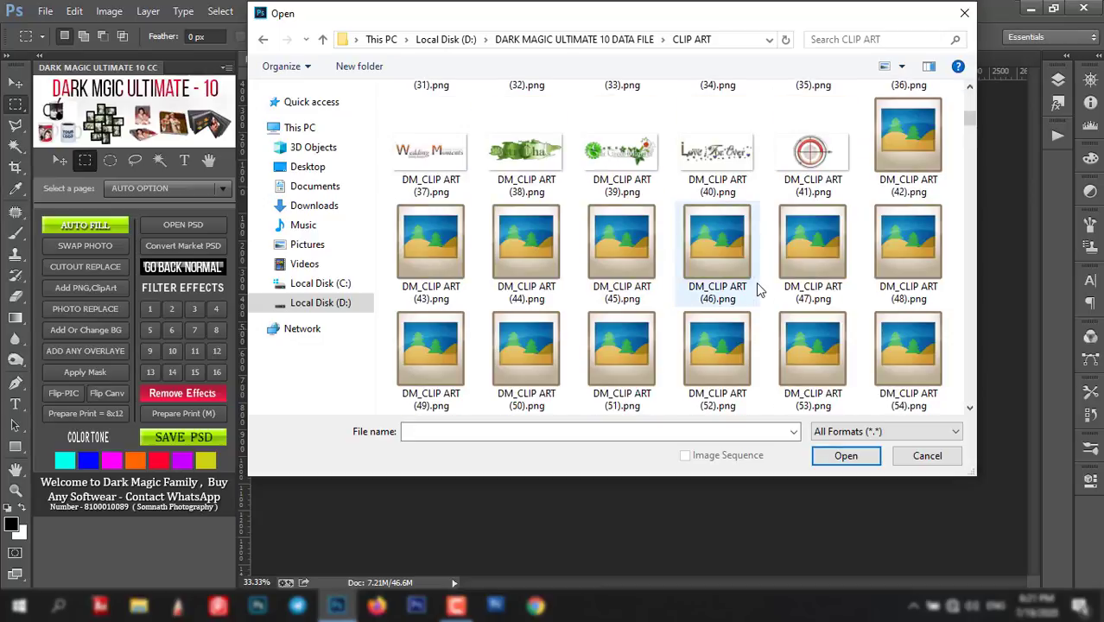
scroll(759, 291, down, 1)
scroll(738, 292, down, 3)
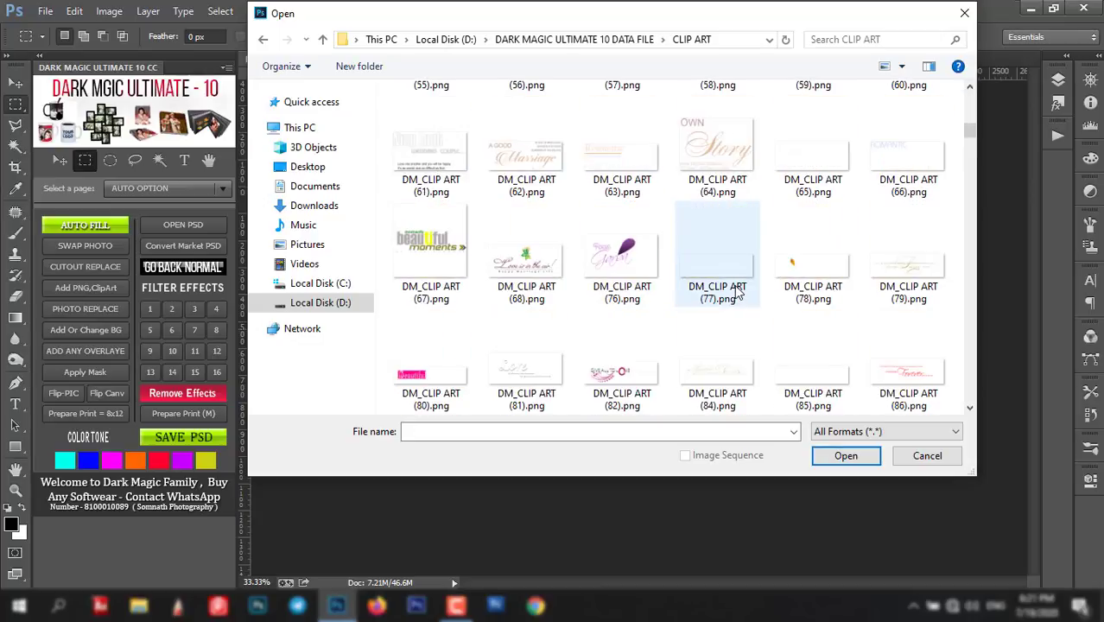
scroll(739, 275, down, 4)
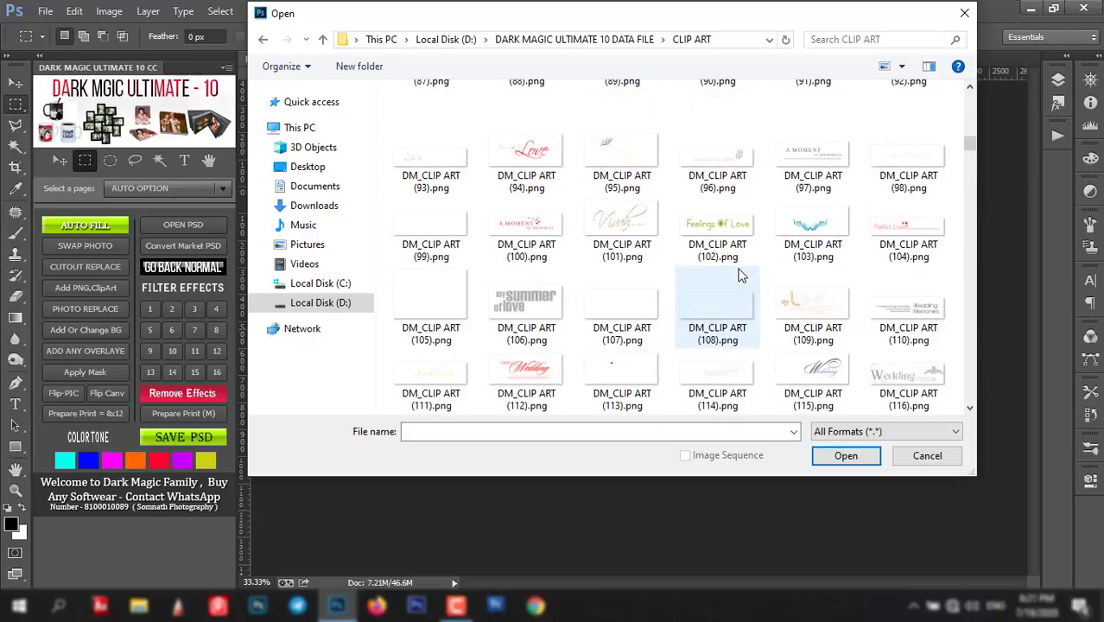
scroll(730, 285, down, 3)
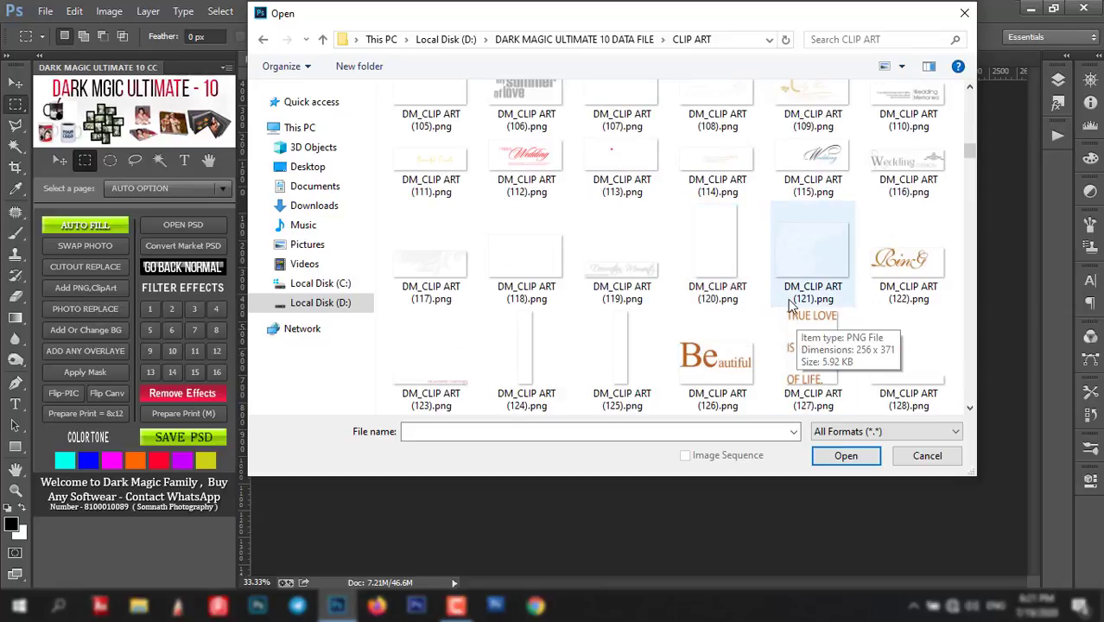
scroll(791, 304, down, 2)
scroll(741, 302, down, 3)
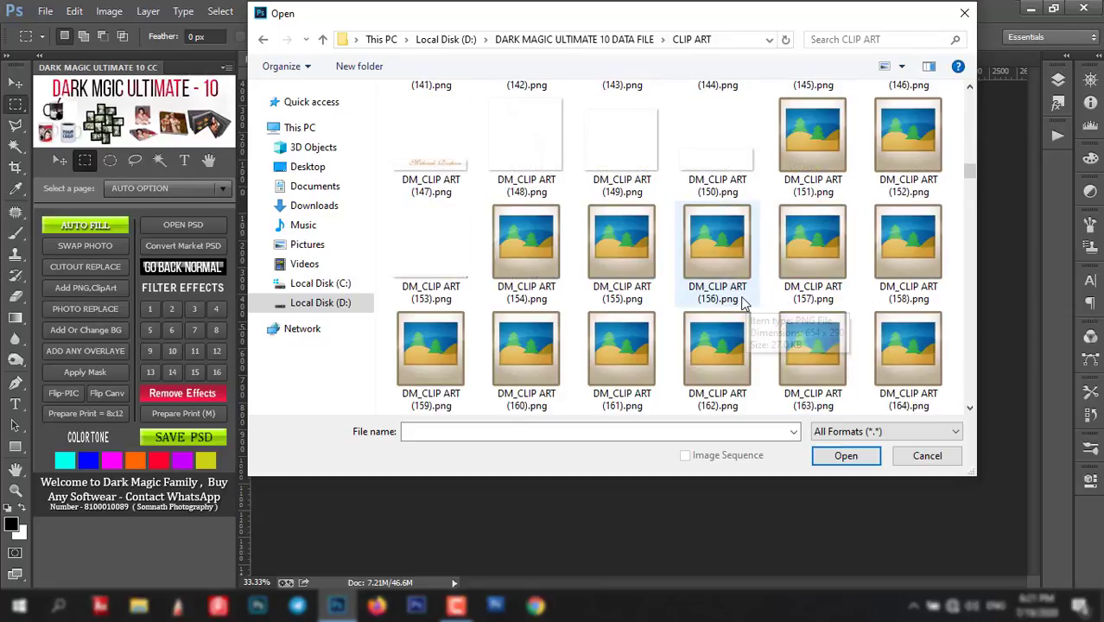
scroll(689, 270, down, 2)
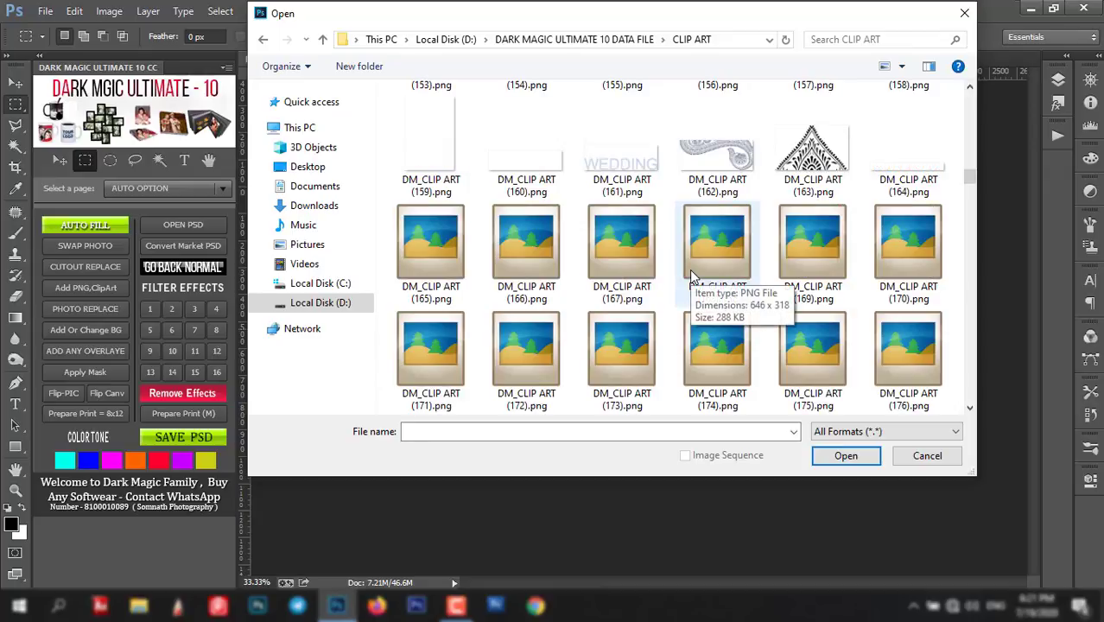
scroll(689, 270, down, 2)
scroll(689, 269, down, 2)
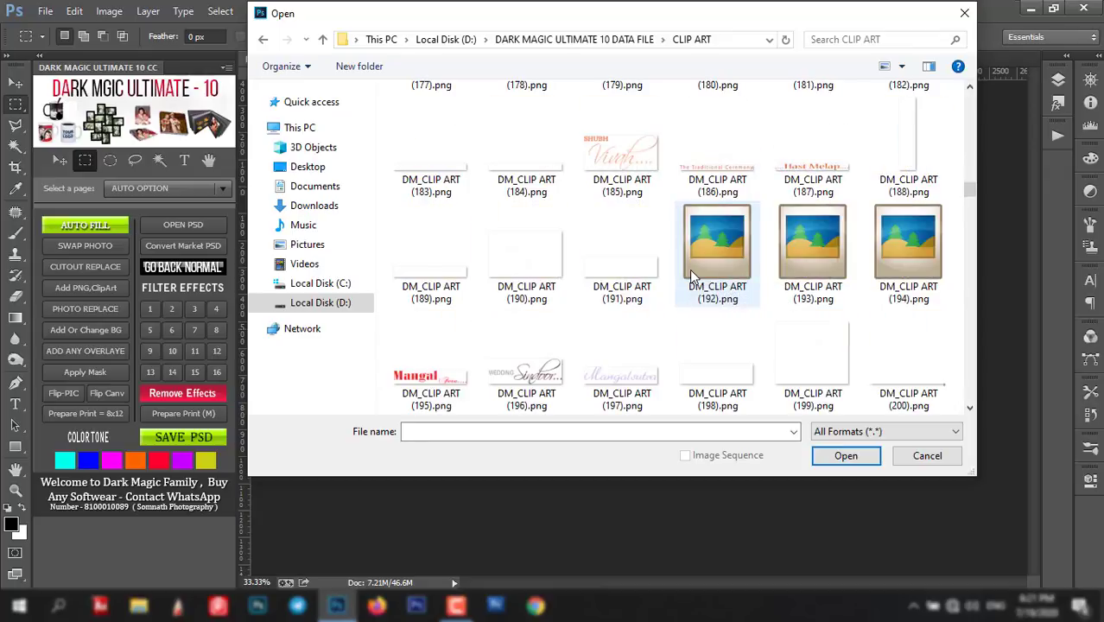
scroll(689, 270, down, 4)
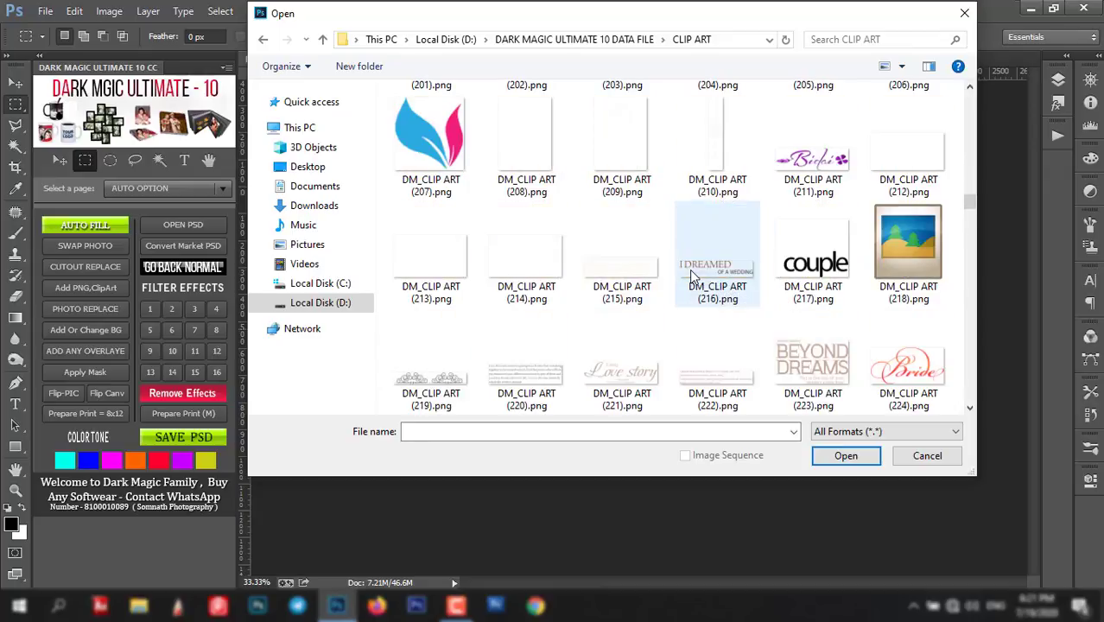
scroll(689, 270, down, 2)
click(813, 148)
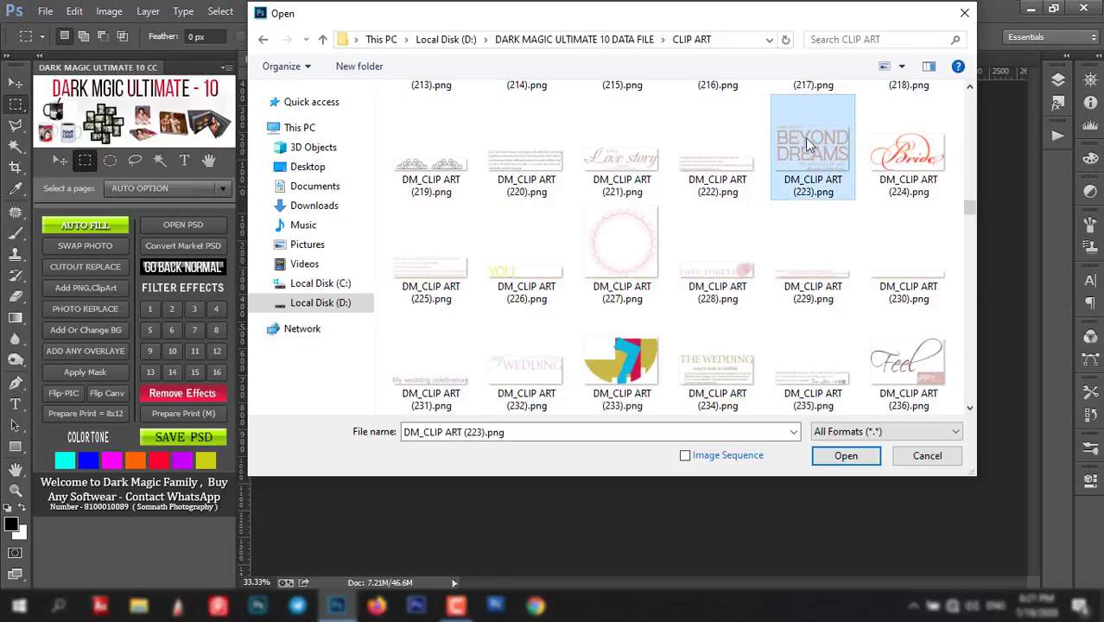
click(838, 456)
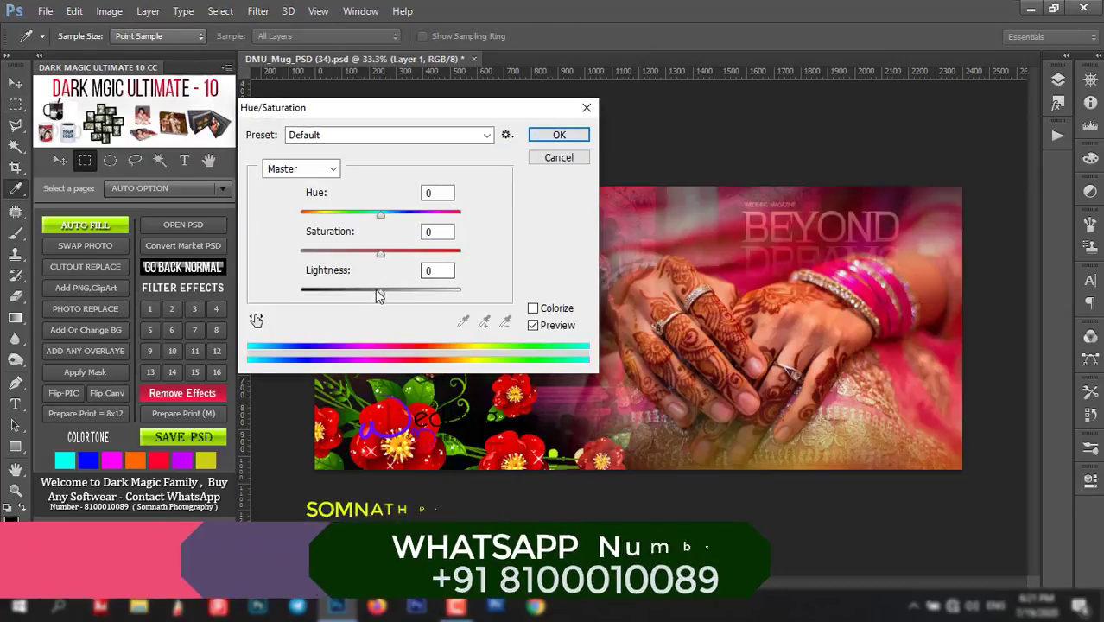
- Apply Hue/Saturation with Lightness 0, then move the BEYOND DREAMS title up and left
mouse_move(383, 297)
mouse_down()
mouse_move(455, 292)
mouse_move(313, 296)
mouse_move(373, 292)
mouse_up()
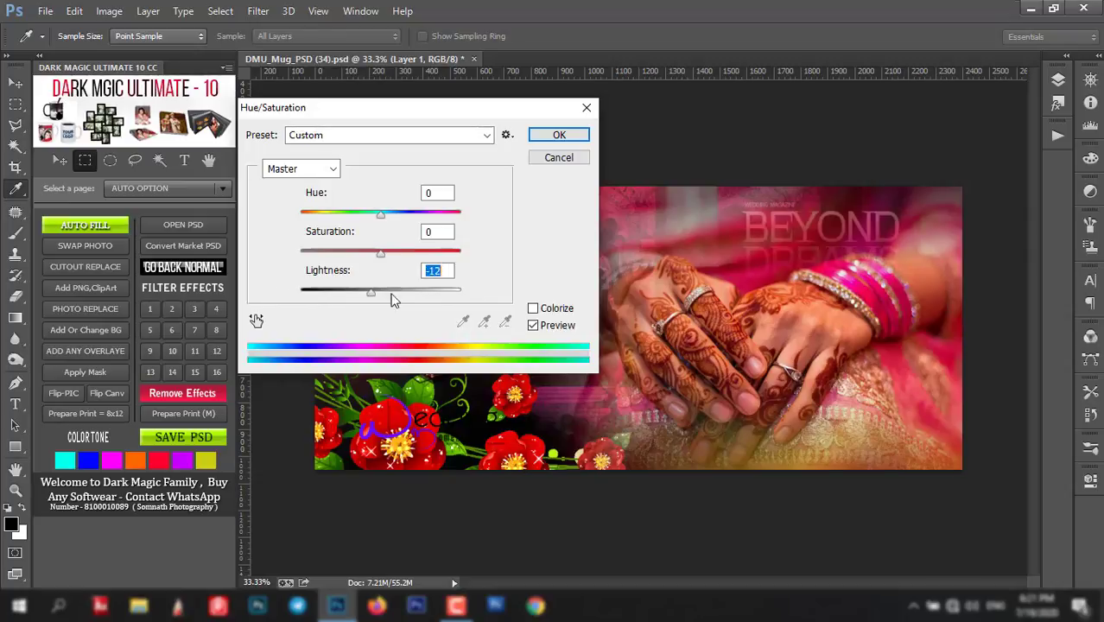
text(0)
click(558, 136)
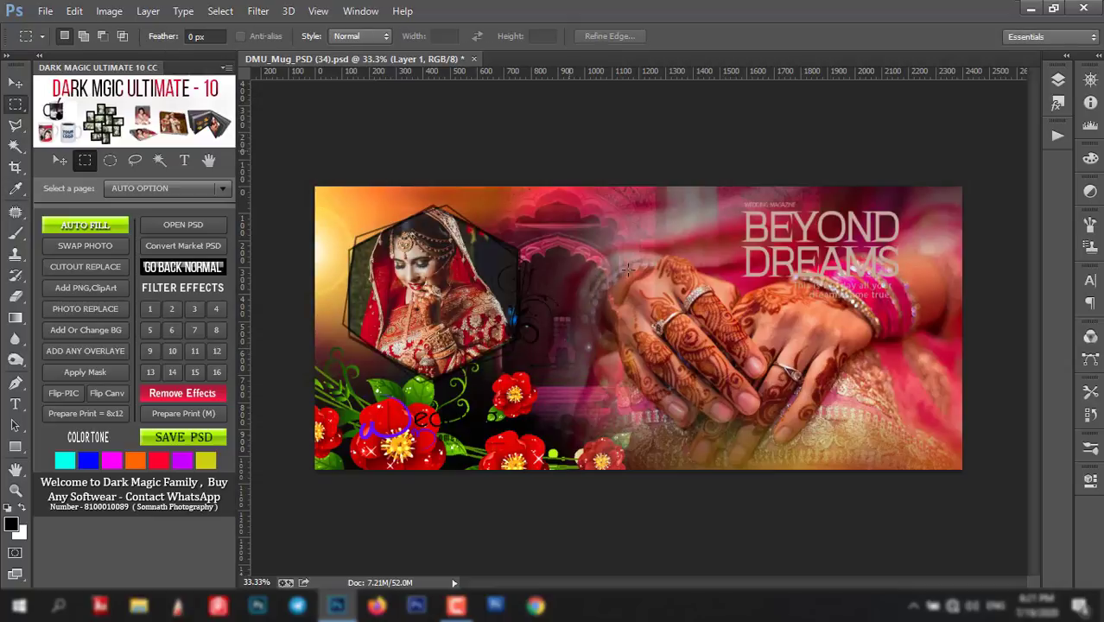
click(59, 160)
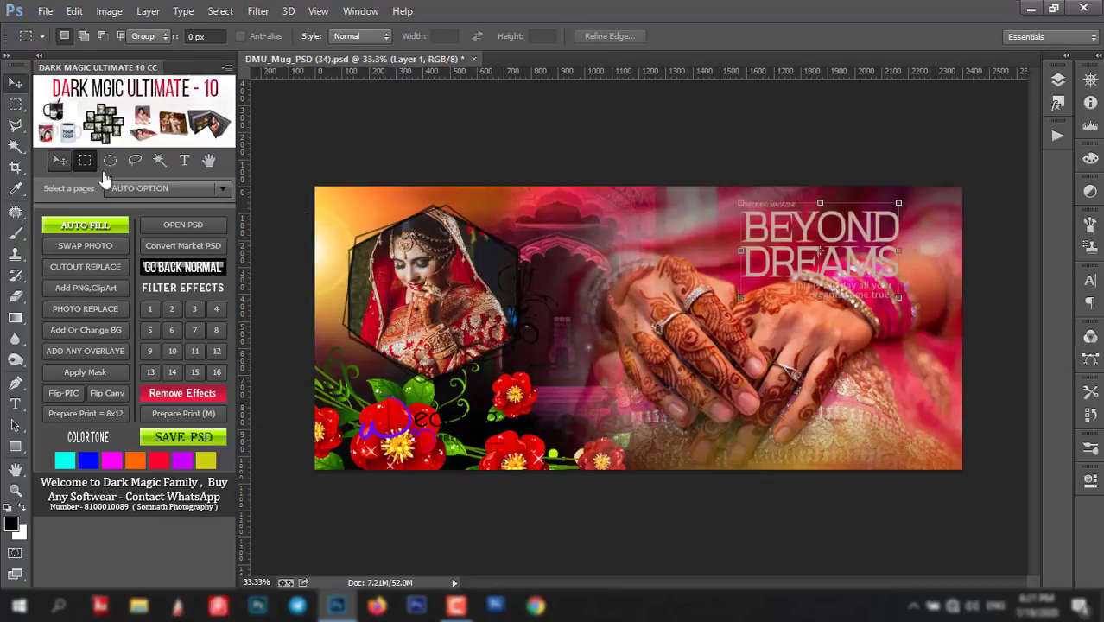
drag(871, 235, 825, 223)
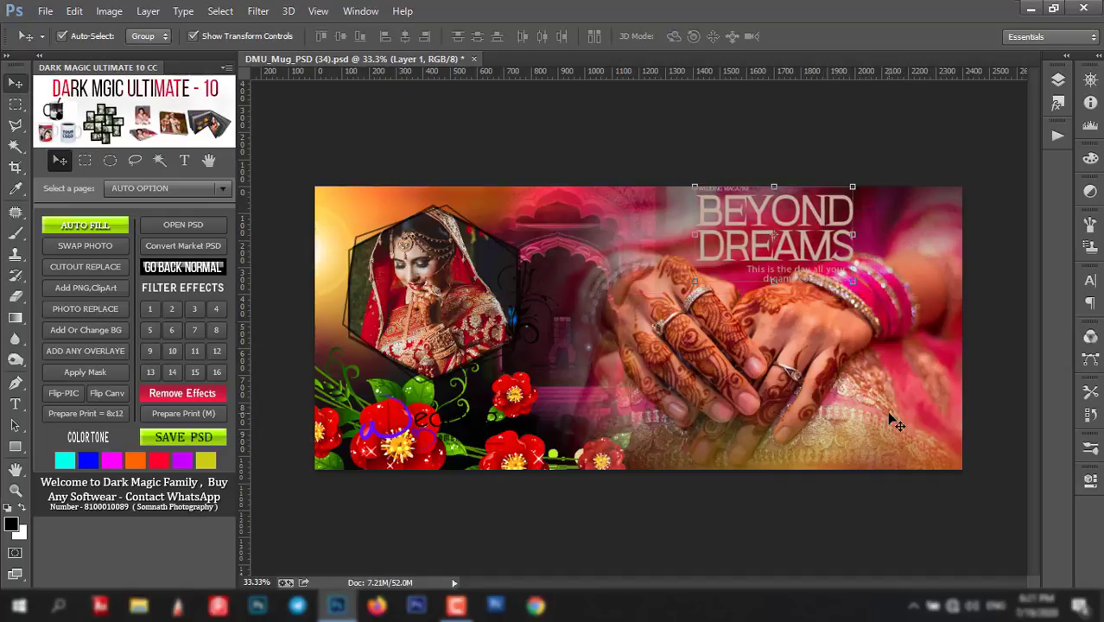
- Flip the bride photo, shift it left inside the hexagon, then flip the whole canvas horizontally
click(650, 509)
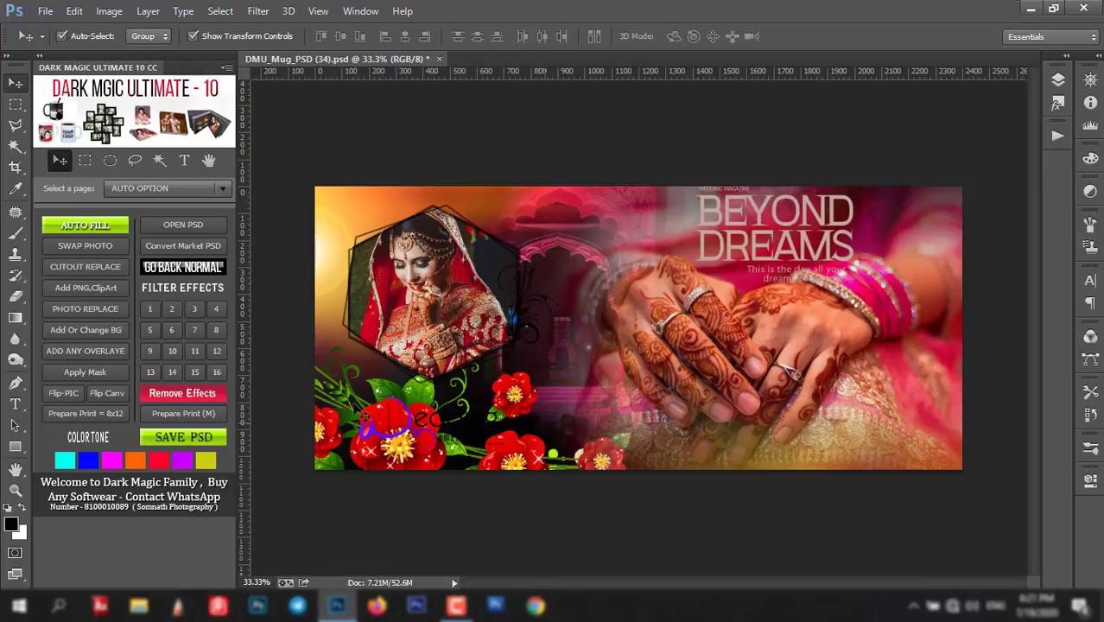
click(63, 395)
click(66, 393)
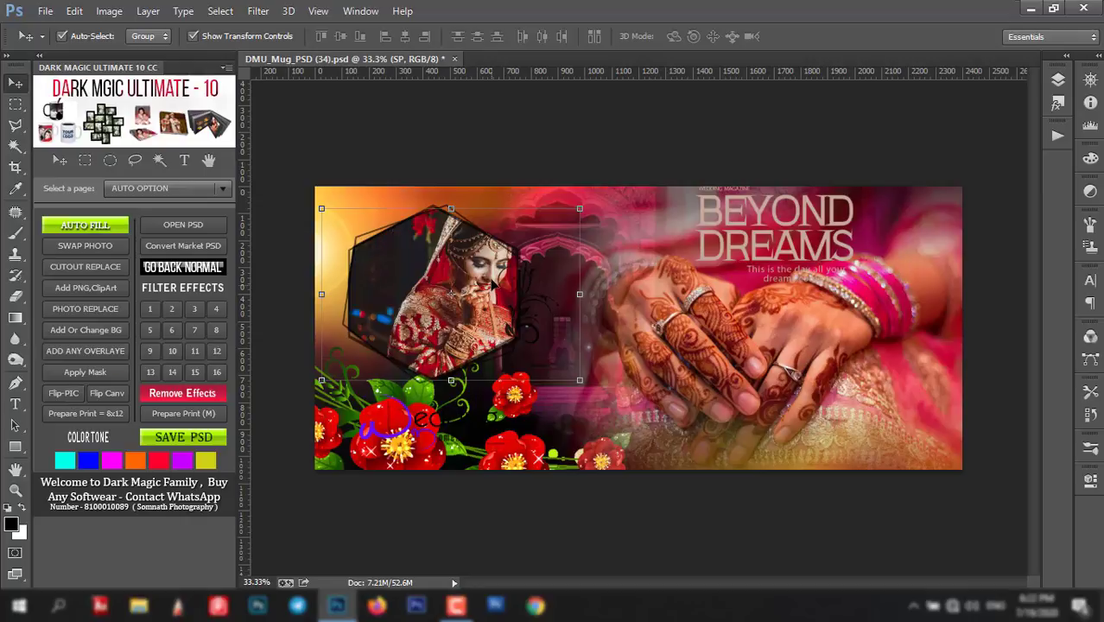
drag(481, 335, 442, 332)
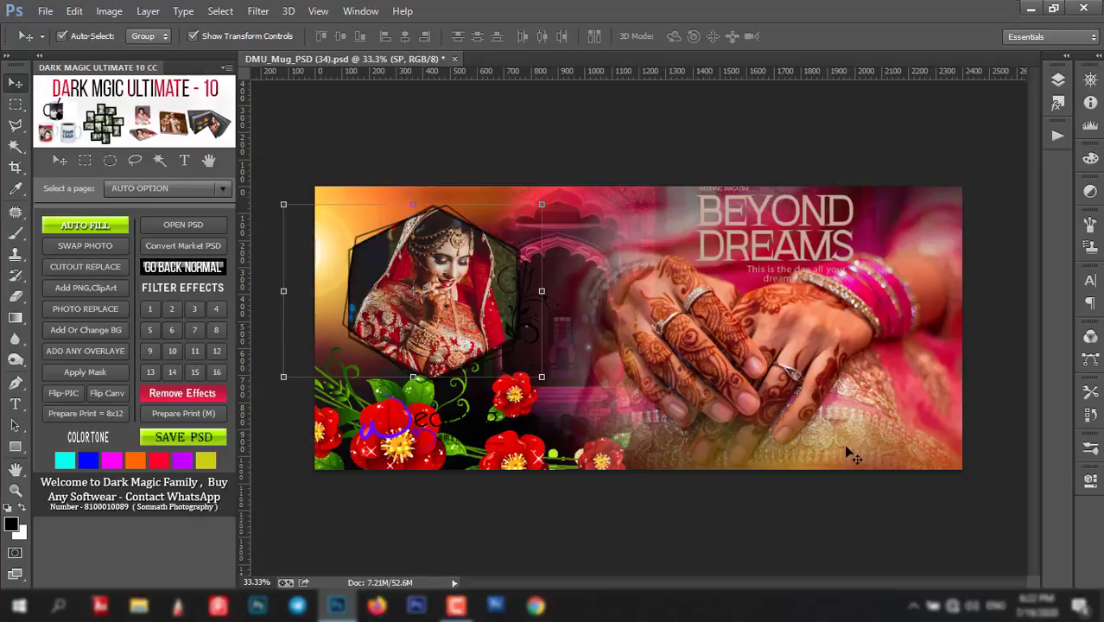
click(510, 518)
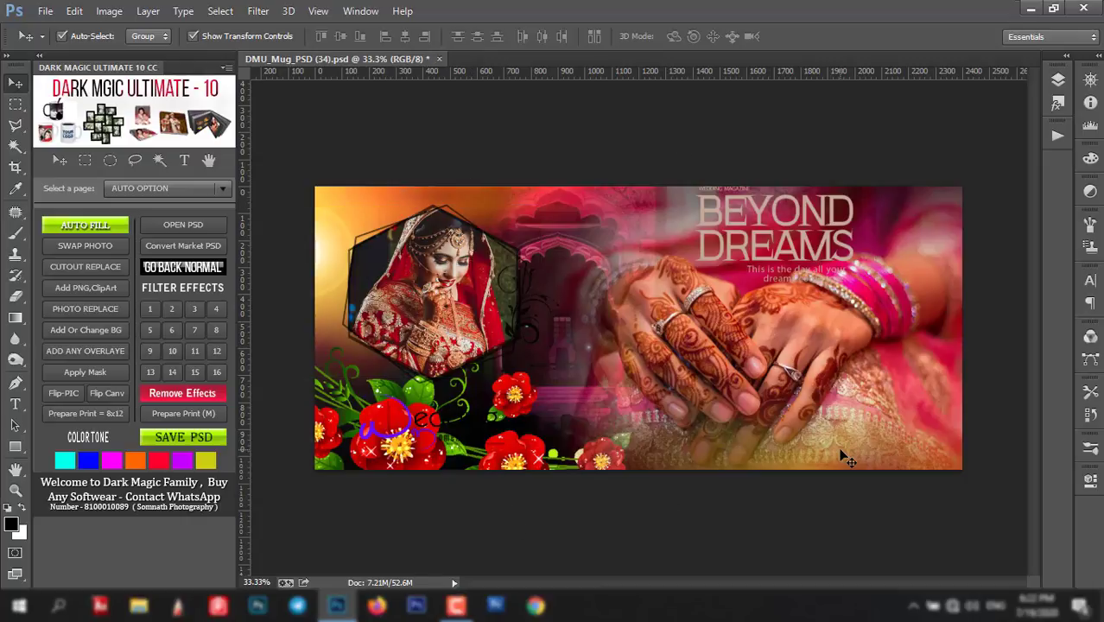
click(104, 393)
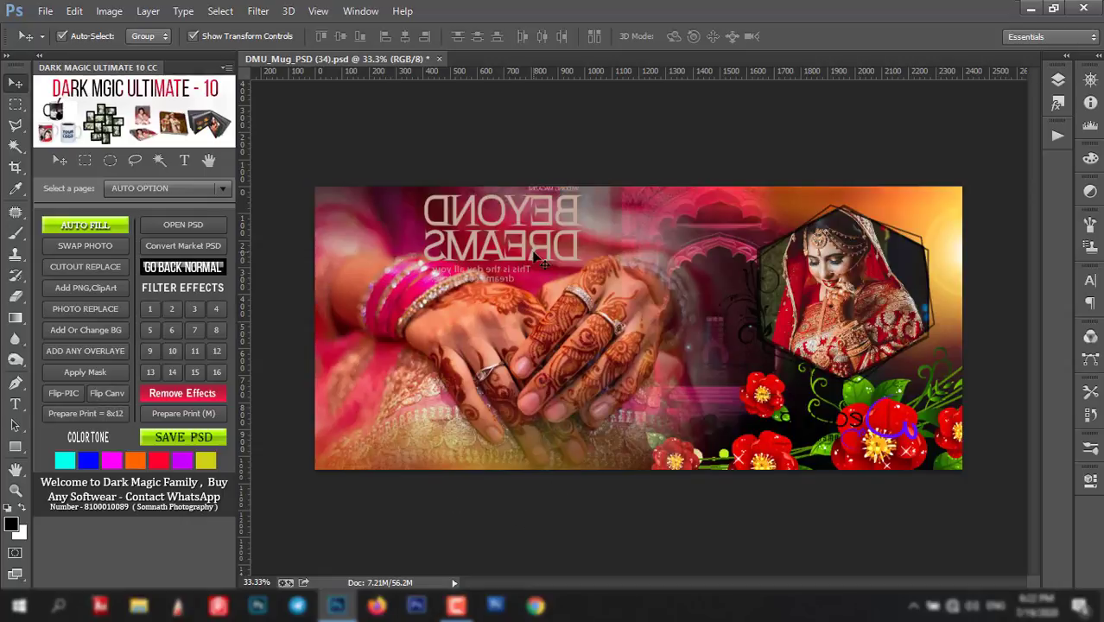
- Restore the BEYOND DREAMS title to readable and move it to the upper left
click(560, 245)
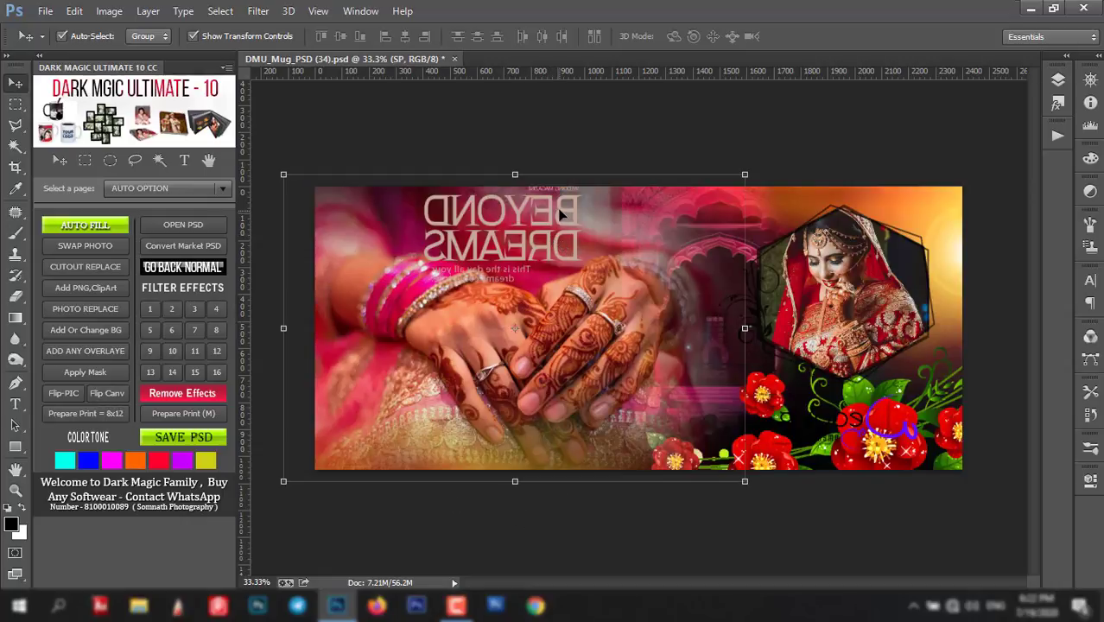
click(560, 213)
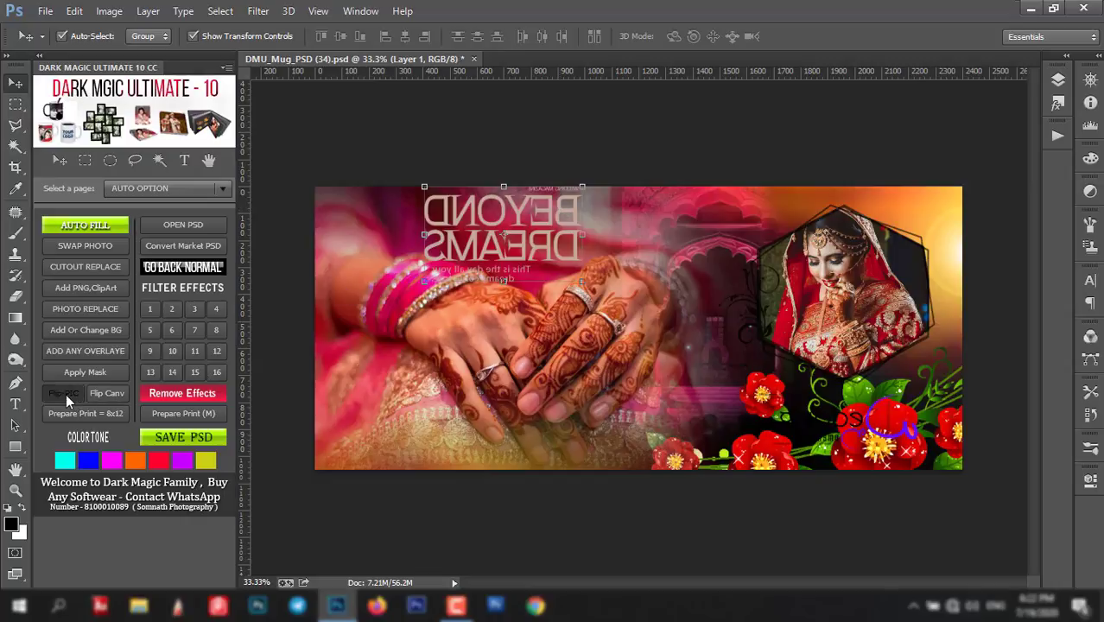
key(ctrl+z)
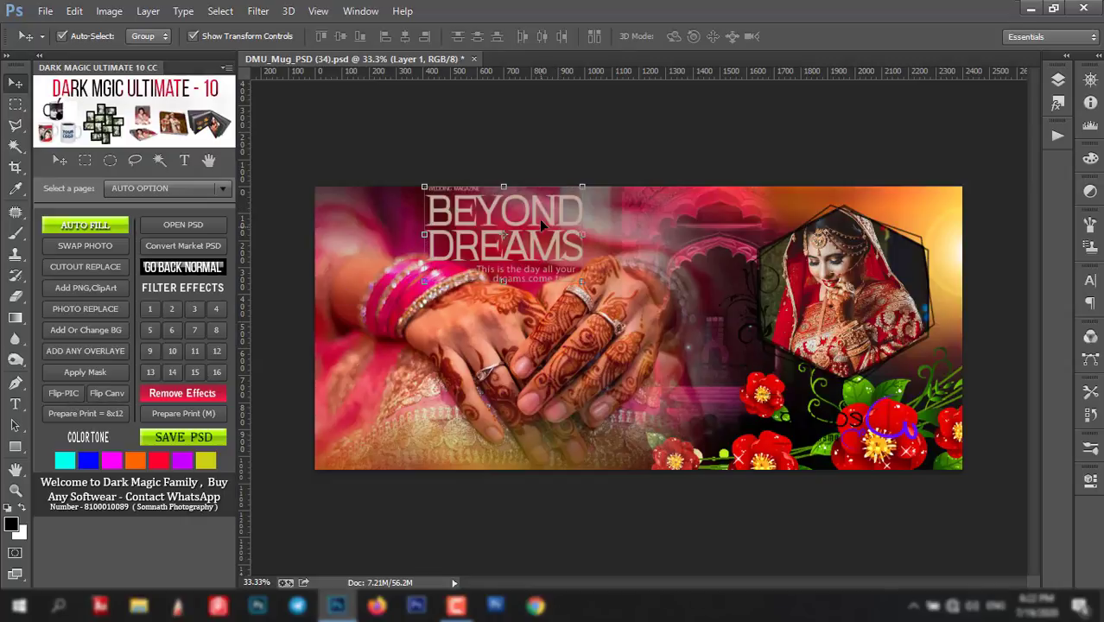
drag(540, 220, 472, 229)
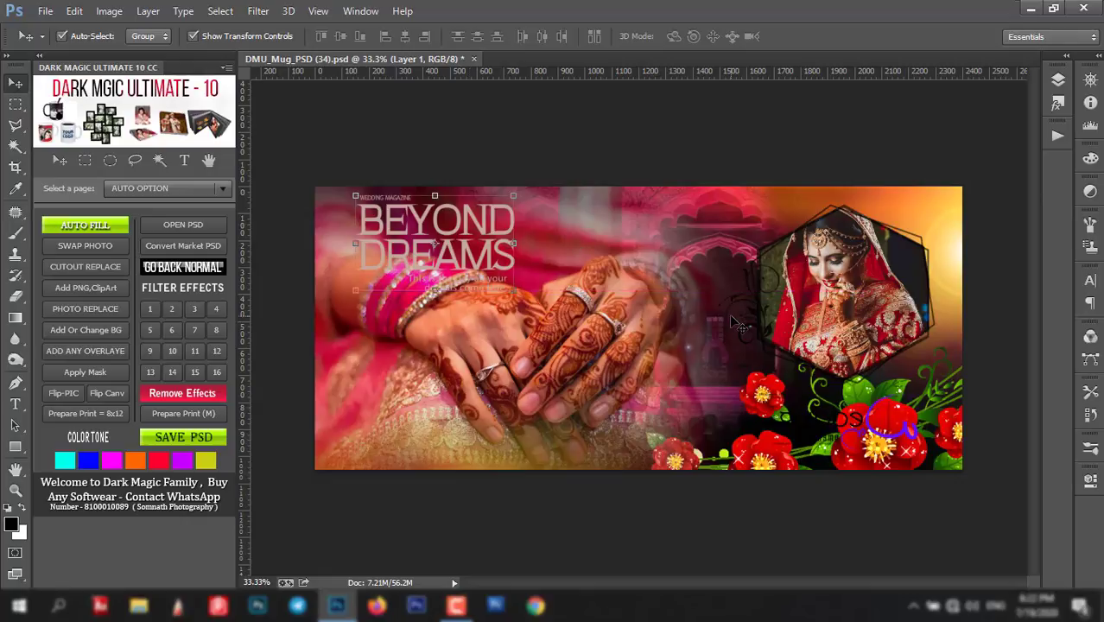
click(695, 135)
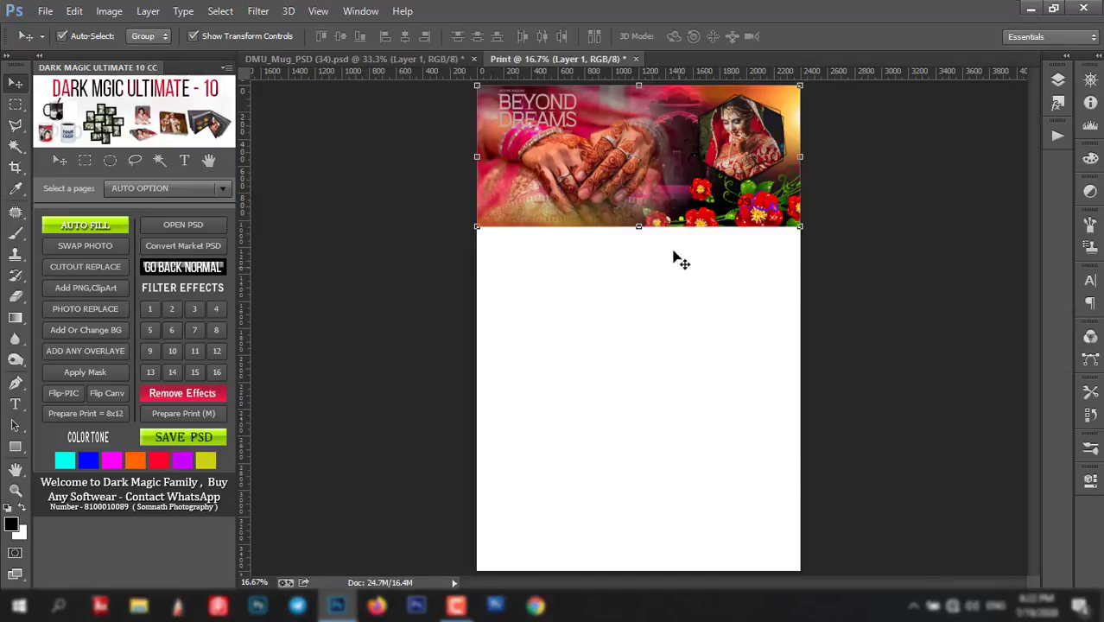
- Nudge the banner down and back up, then close the Print document without saving
key(shift+Down)
key(shift+Down)
key(shift+Down)
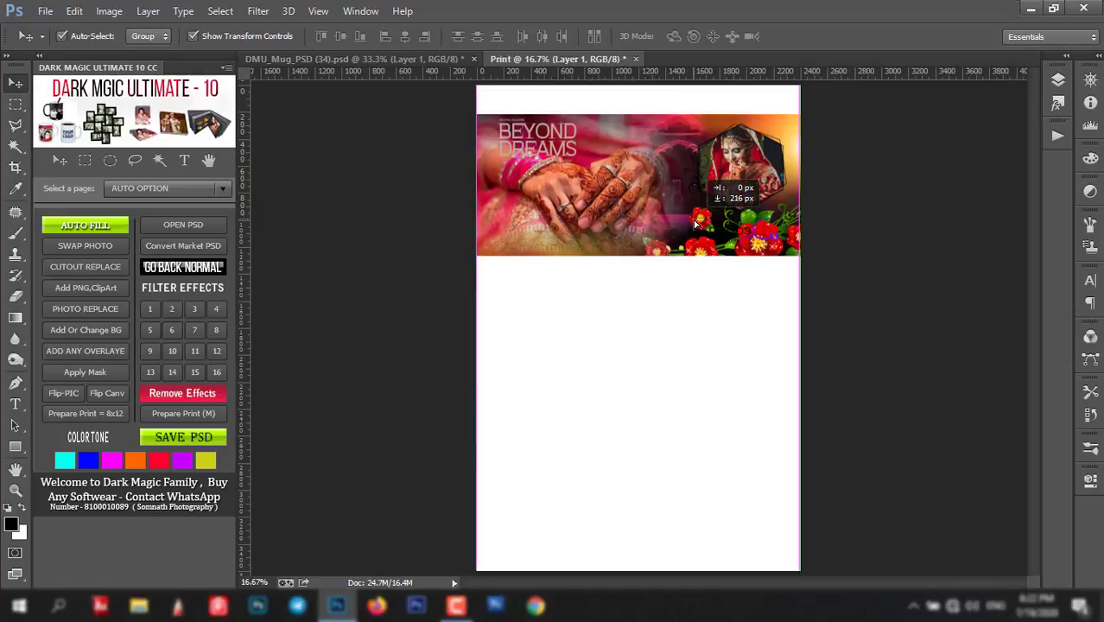
key(shift+Up)
key(shift+Up)
key(shift+Up)
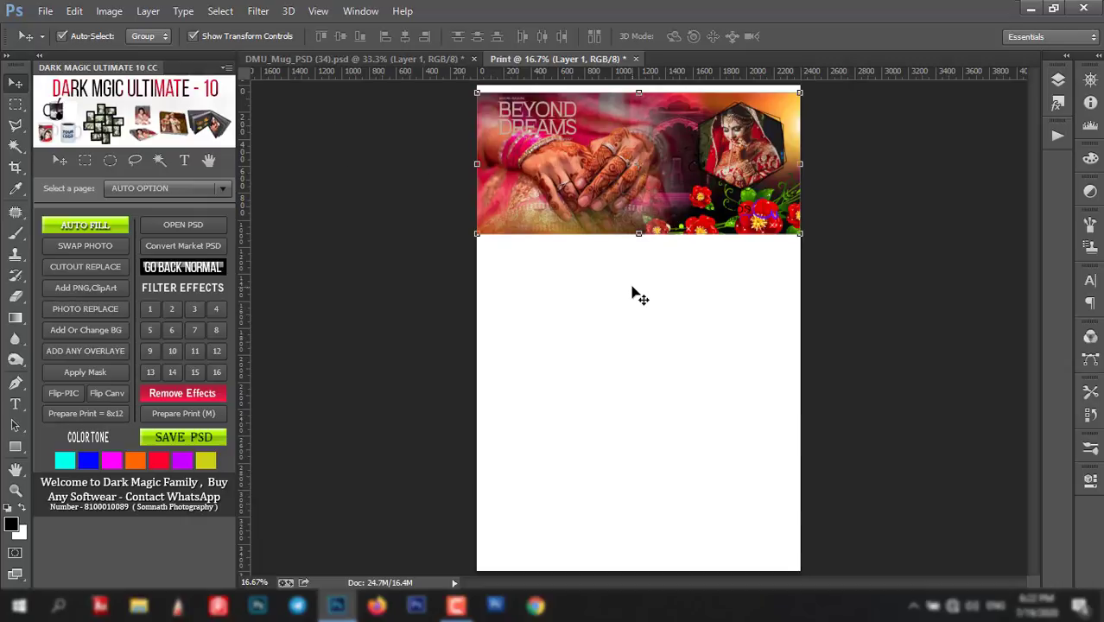
click(635, 59)
click(554, 239)
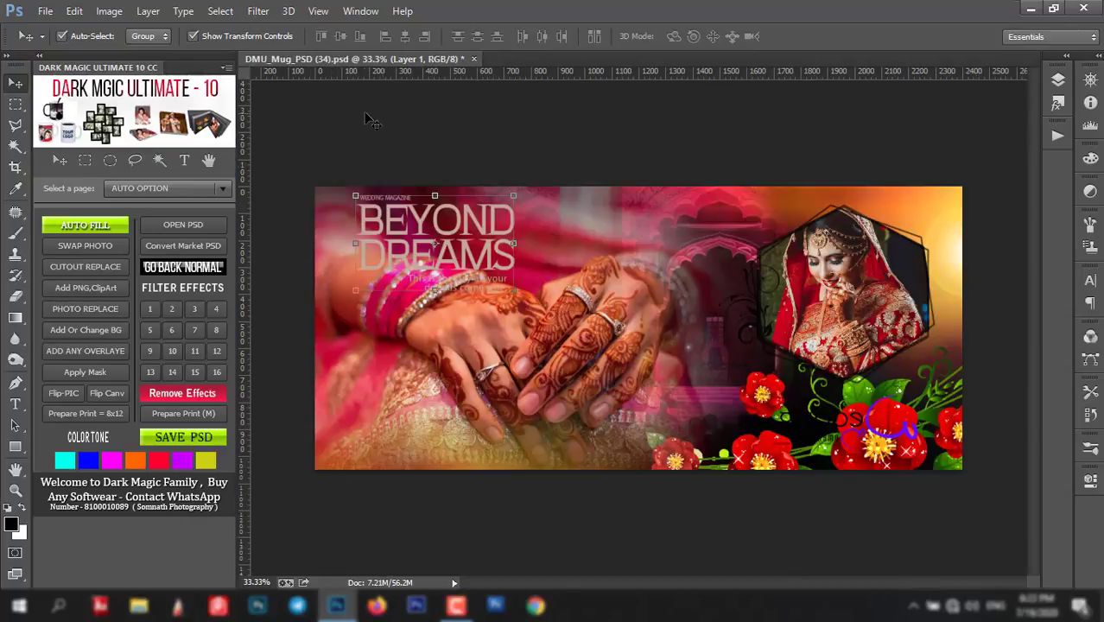
click(631, 130)
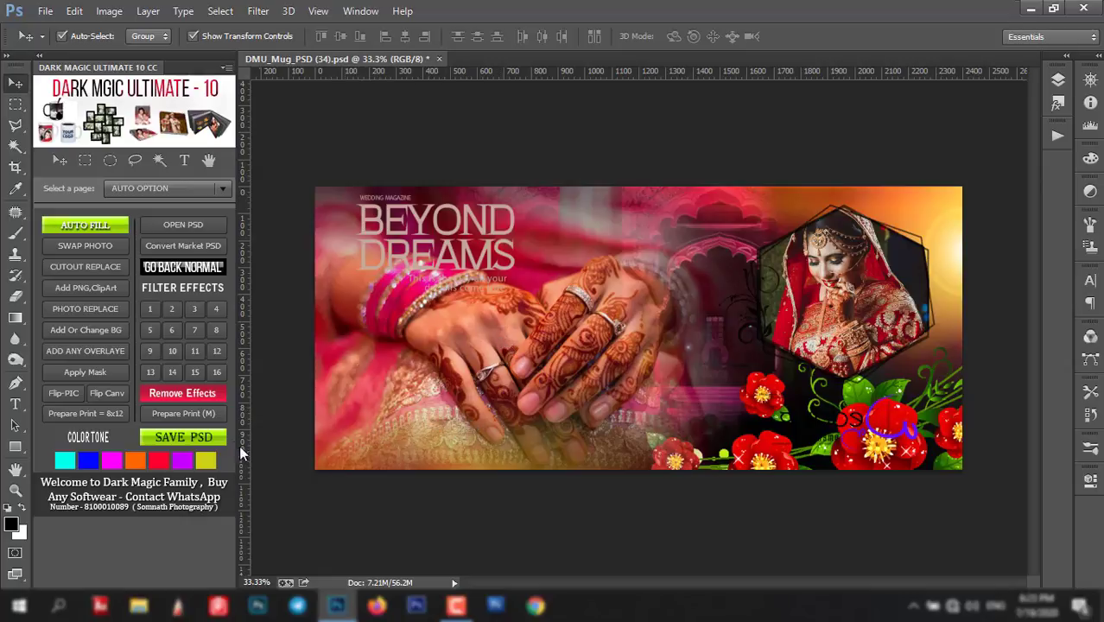
- Create a new 12 × 18 inch, 300 ppi white page with widths measured in inches
click(204, 414)
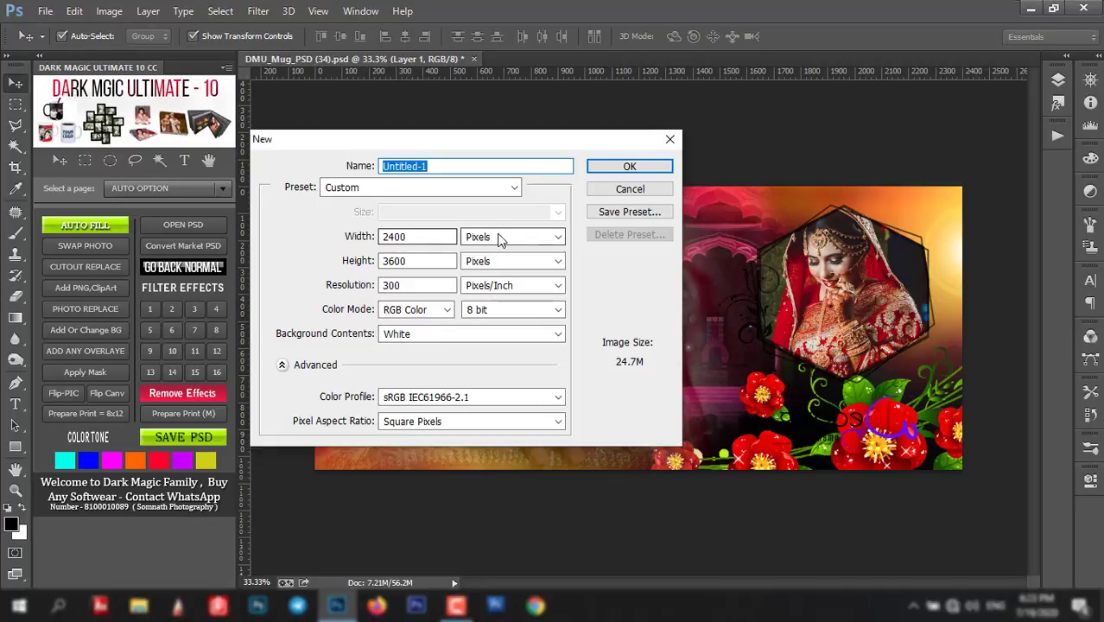
click(498, 239)
click(479, 266)
double_click(399, 237)
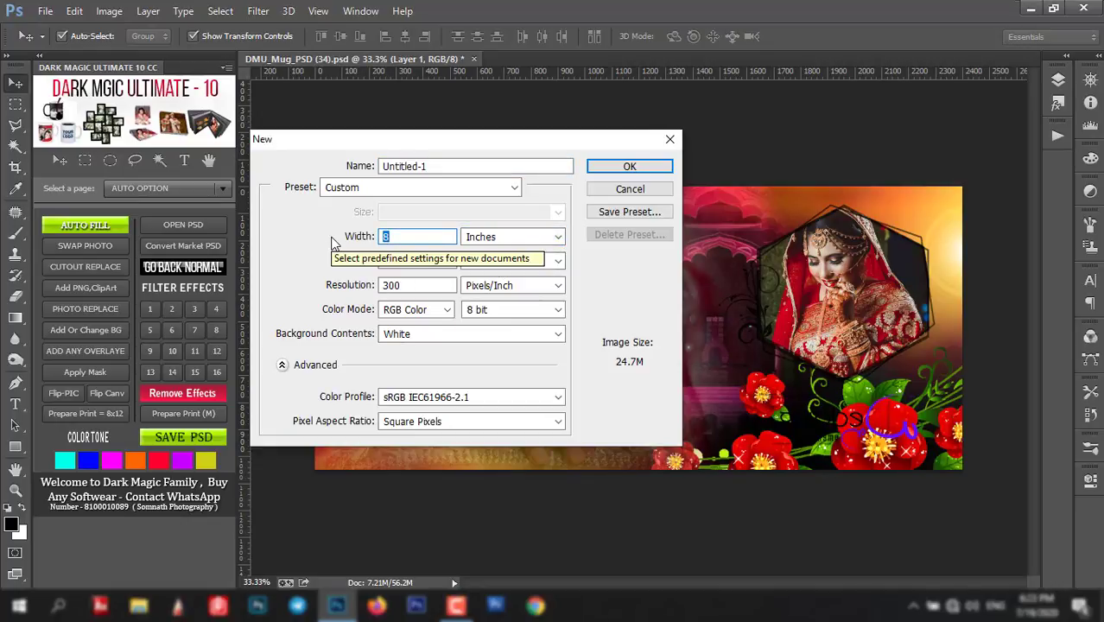
text(12)
click(360, 260)
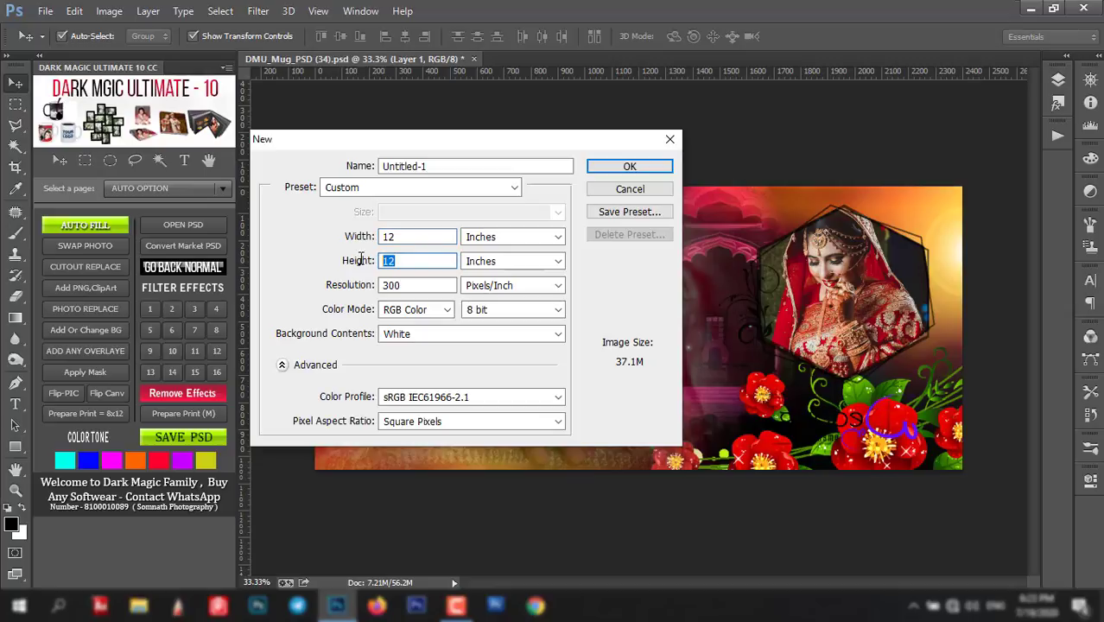
text(18)
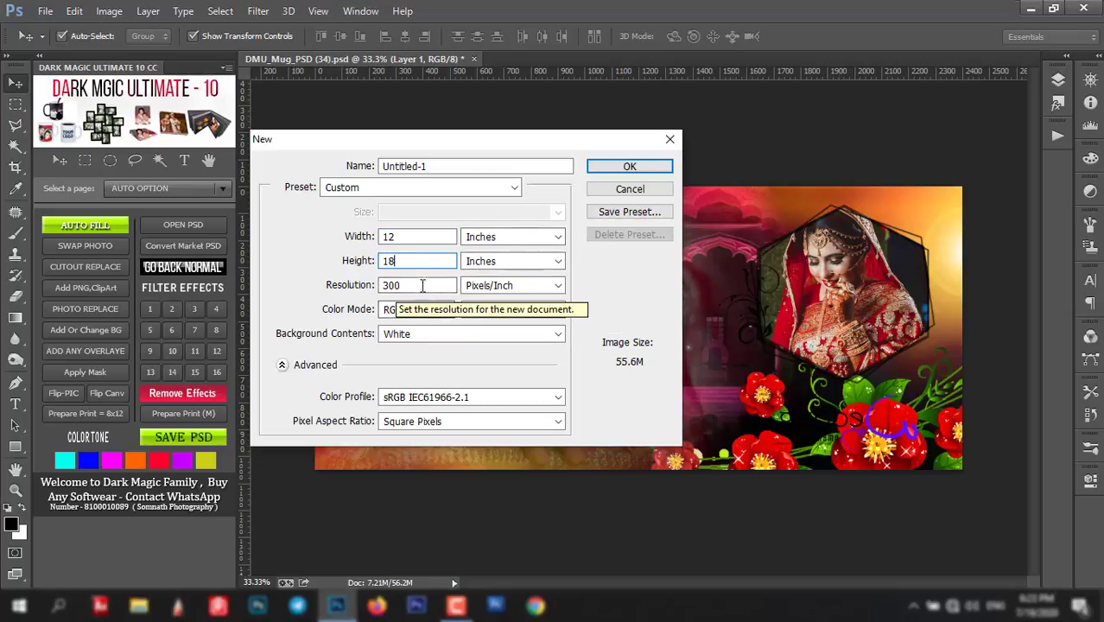
click(627, 166)
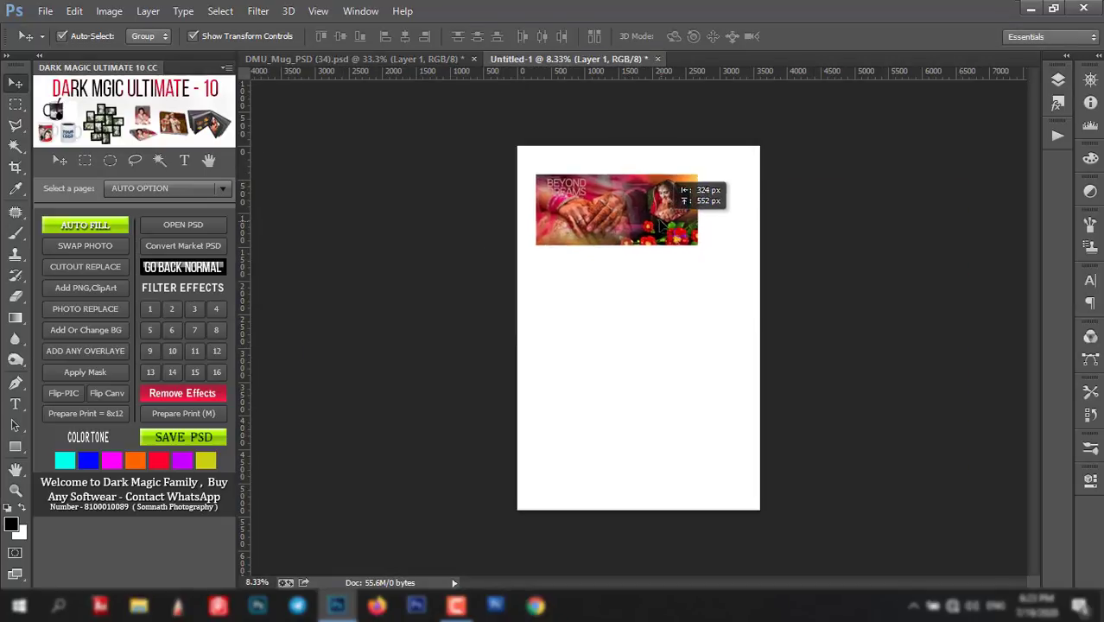
- Rotate the banner 90° upright and place it at the page's left edge
drag(661, 227, 639, 210)
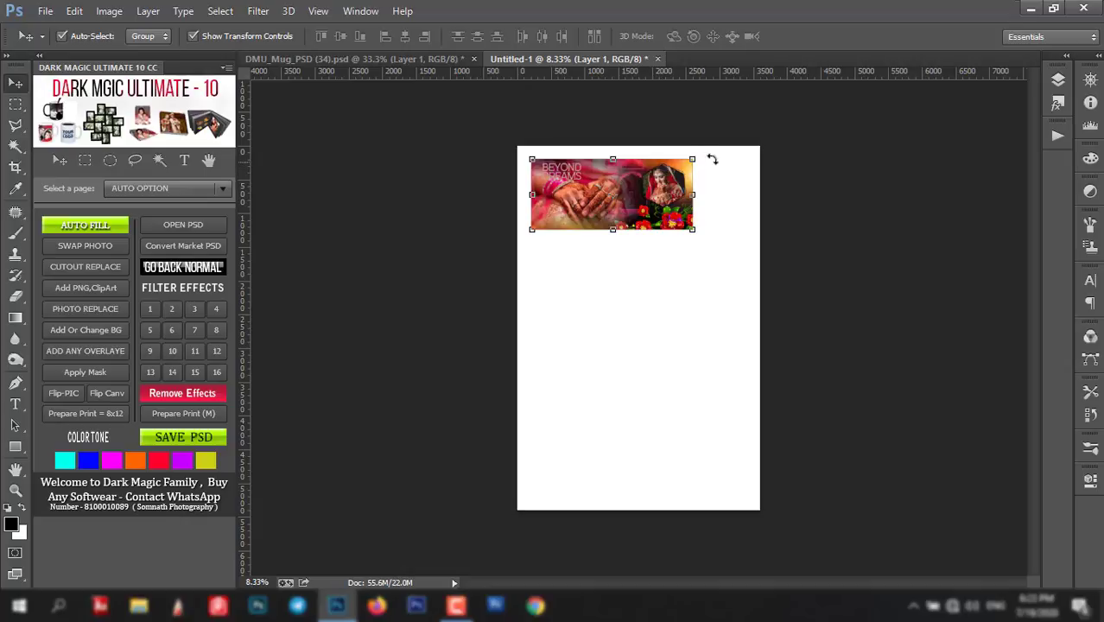
key(ctrl+t)
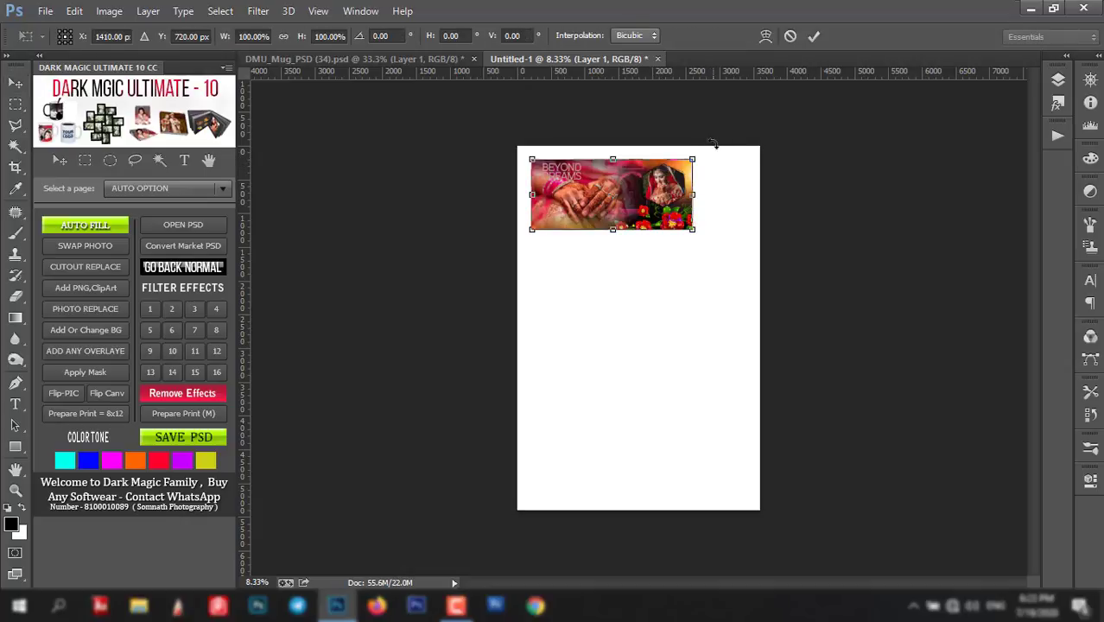
drag(734, 257, 685, 325)
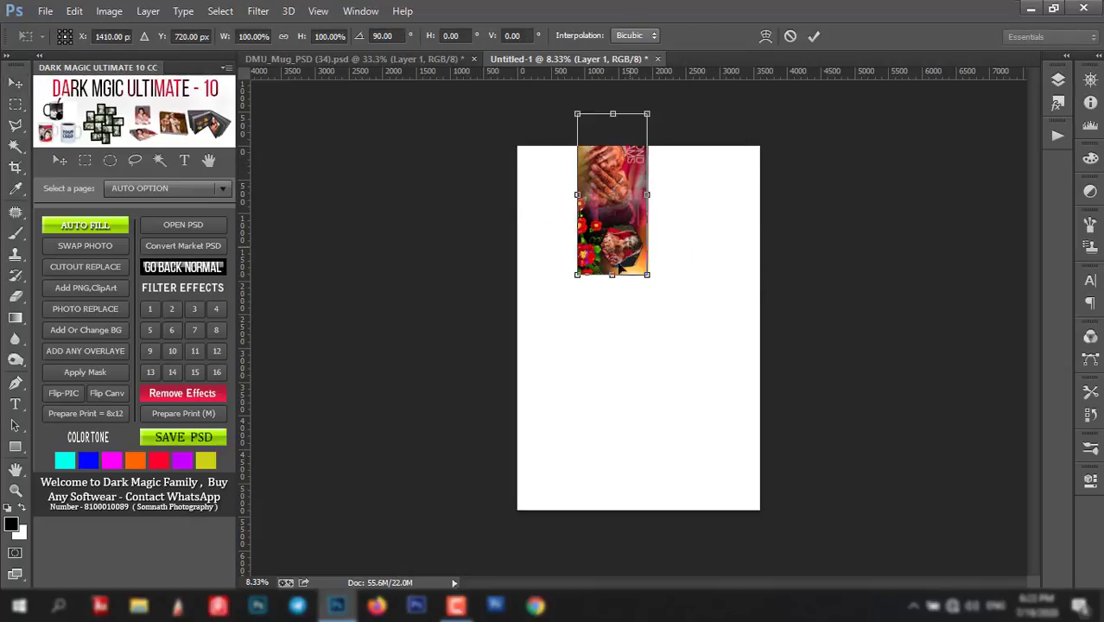
drag(621, 268, 573, 310)
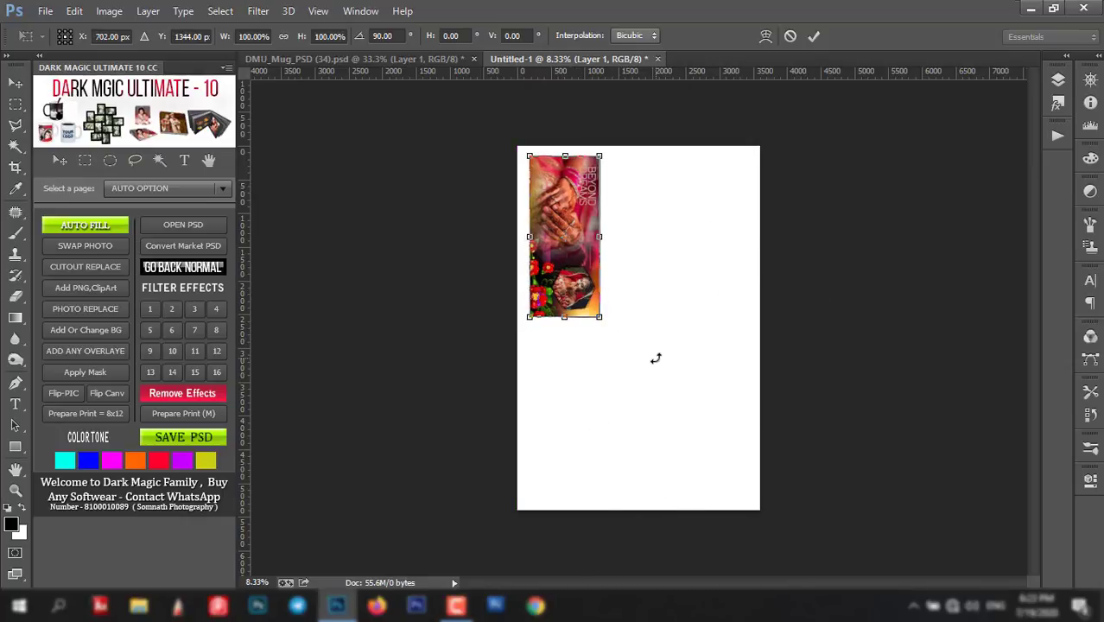
key(Return)
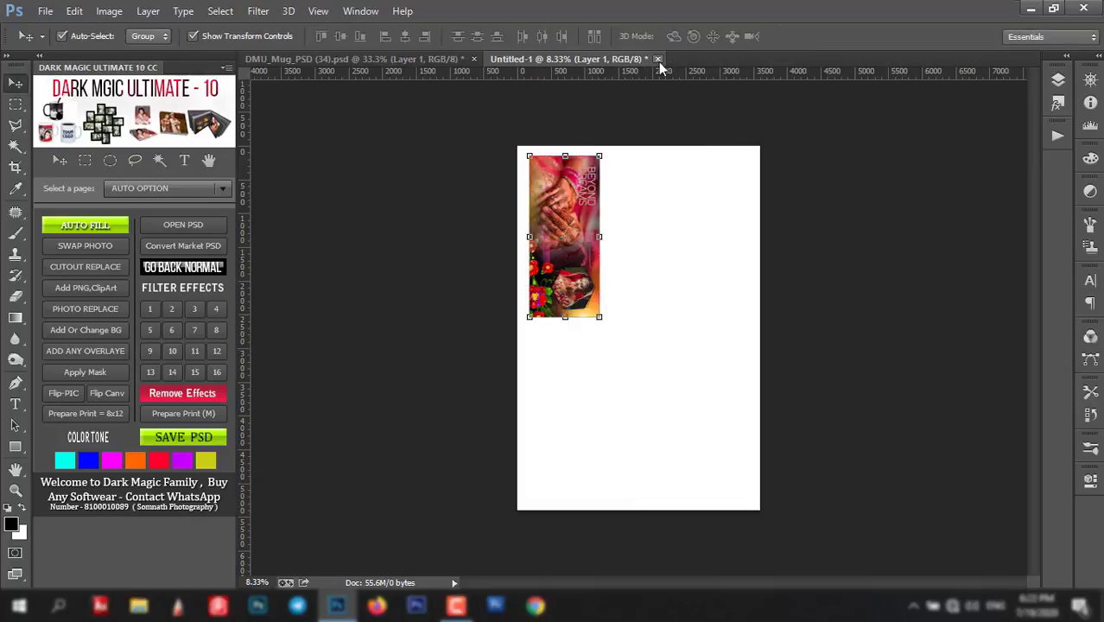
- Close Untitled-1 without saving and select the SP photo layer in the mug design
click(657, 59)
click(553, 237)
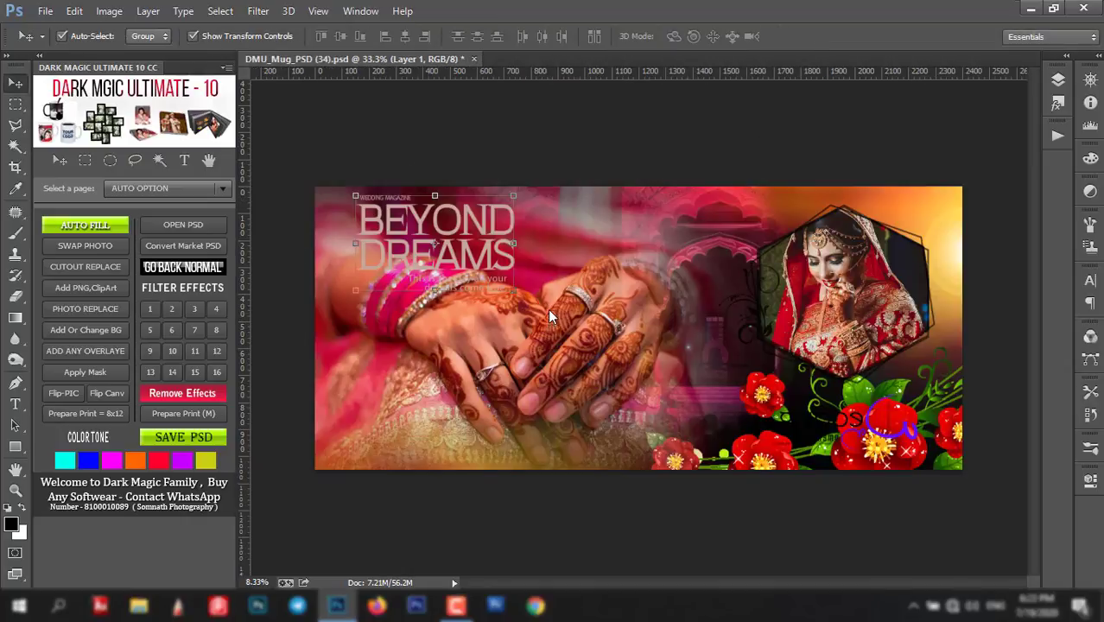
click(618, 119)
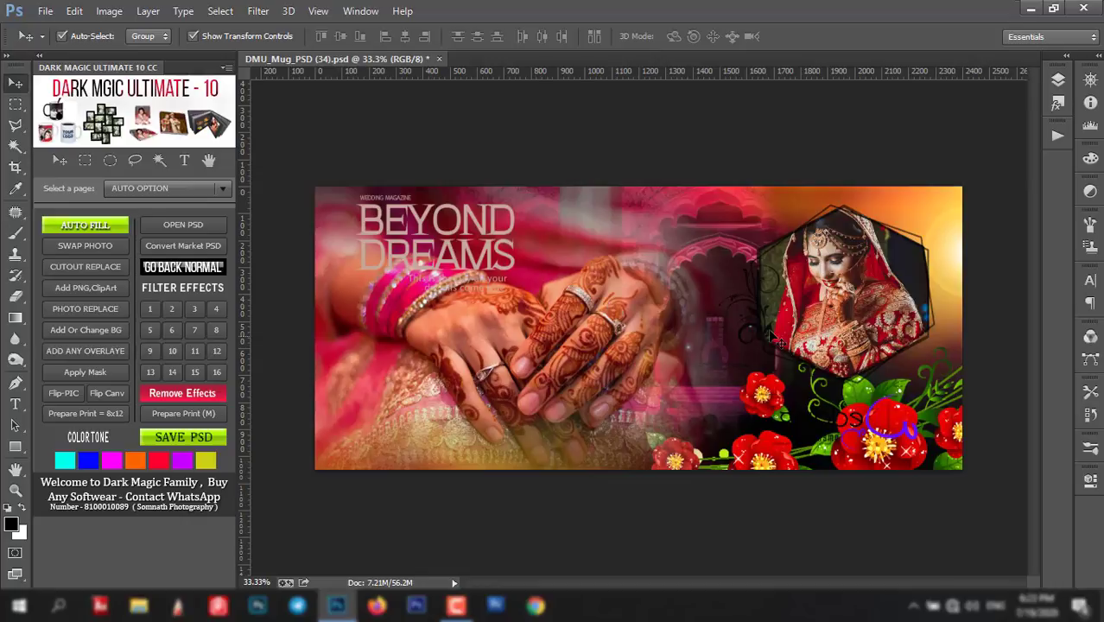
click(573, 378)
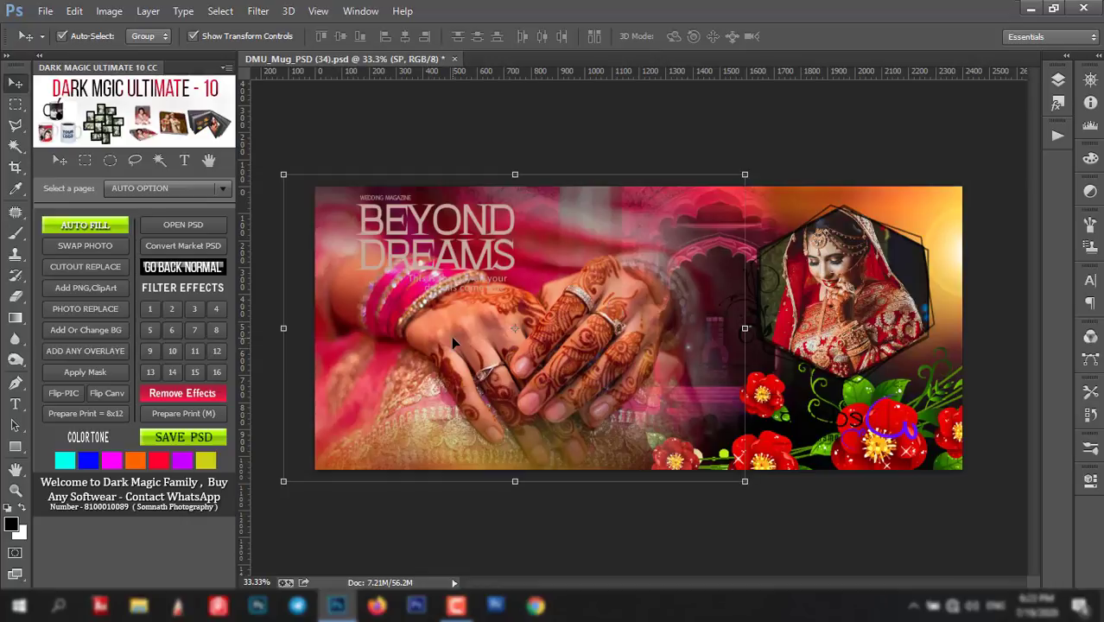
click(173, 330)
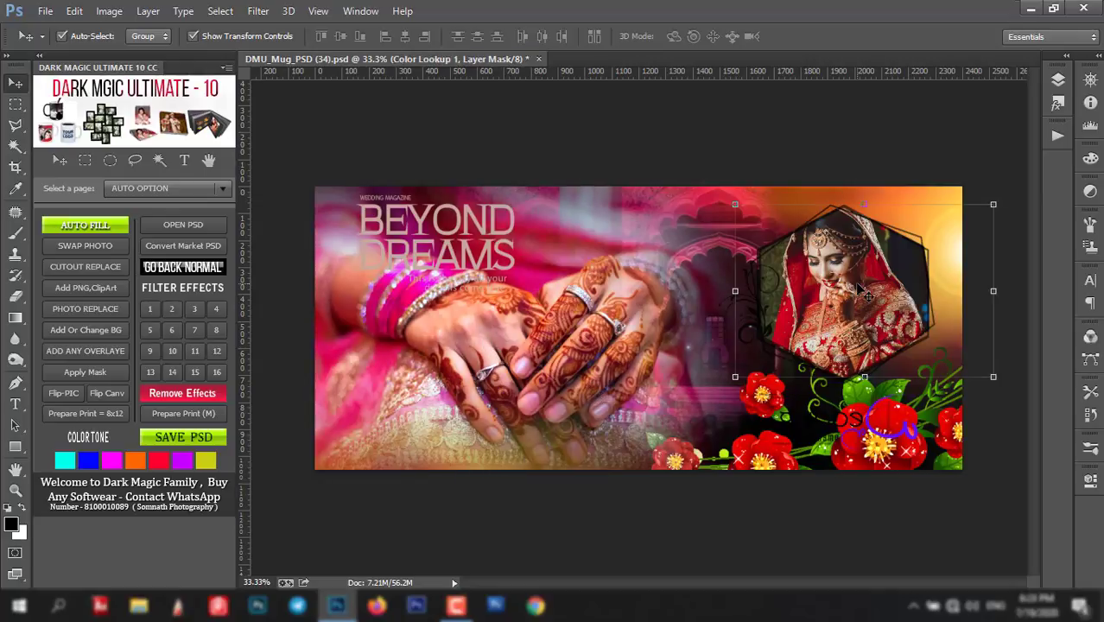
click(170, 330)
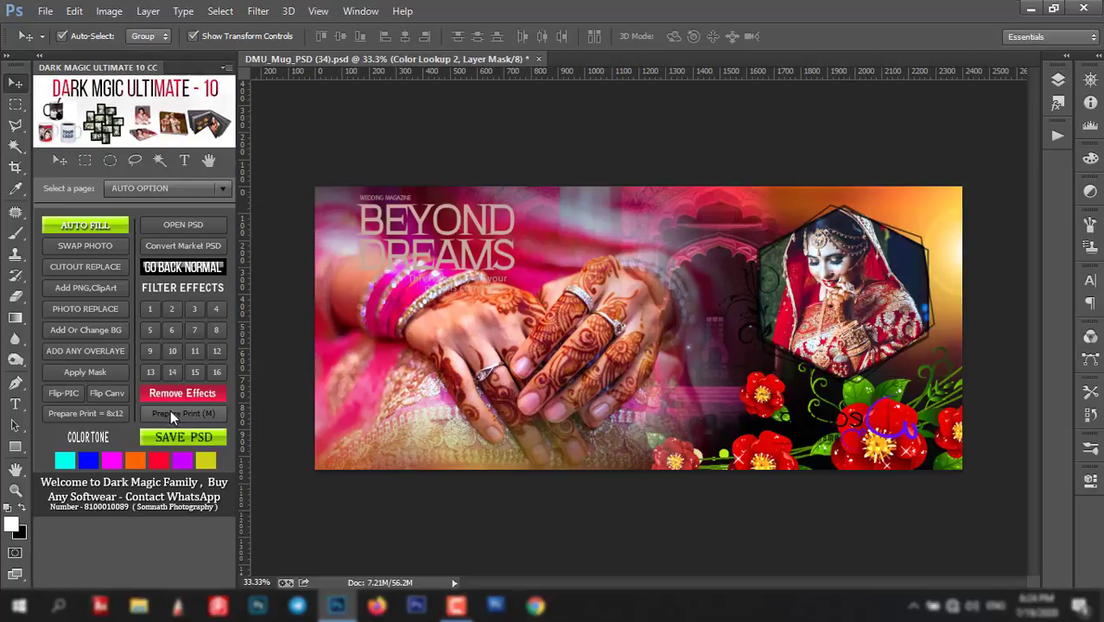
click(192, 393)
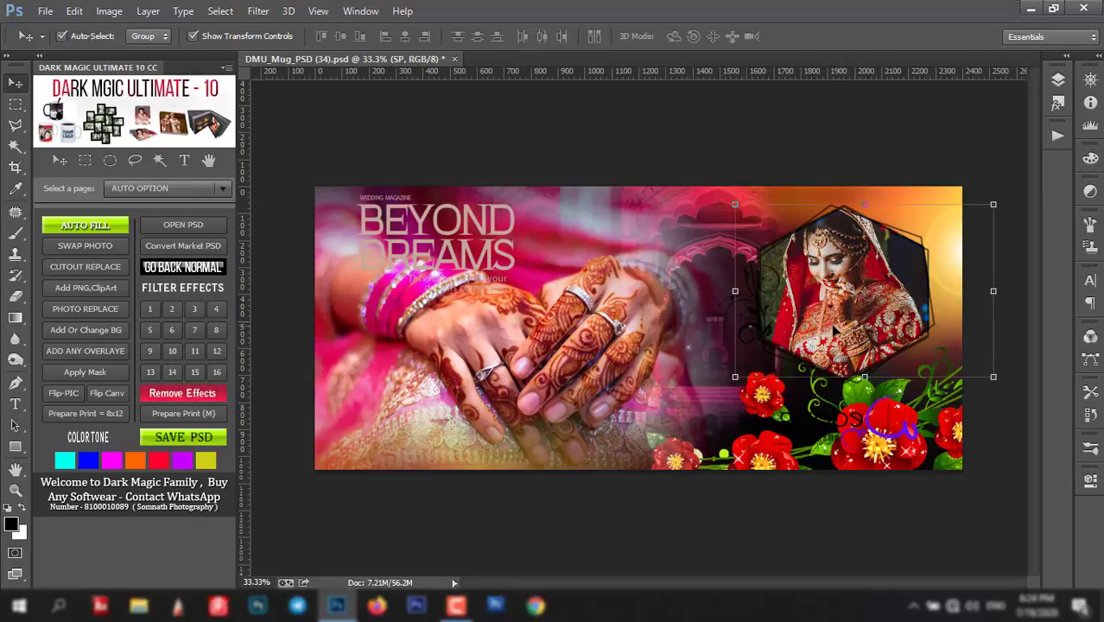
click(149, 314)
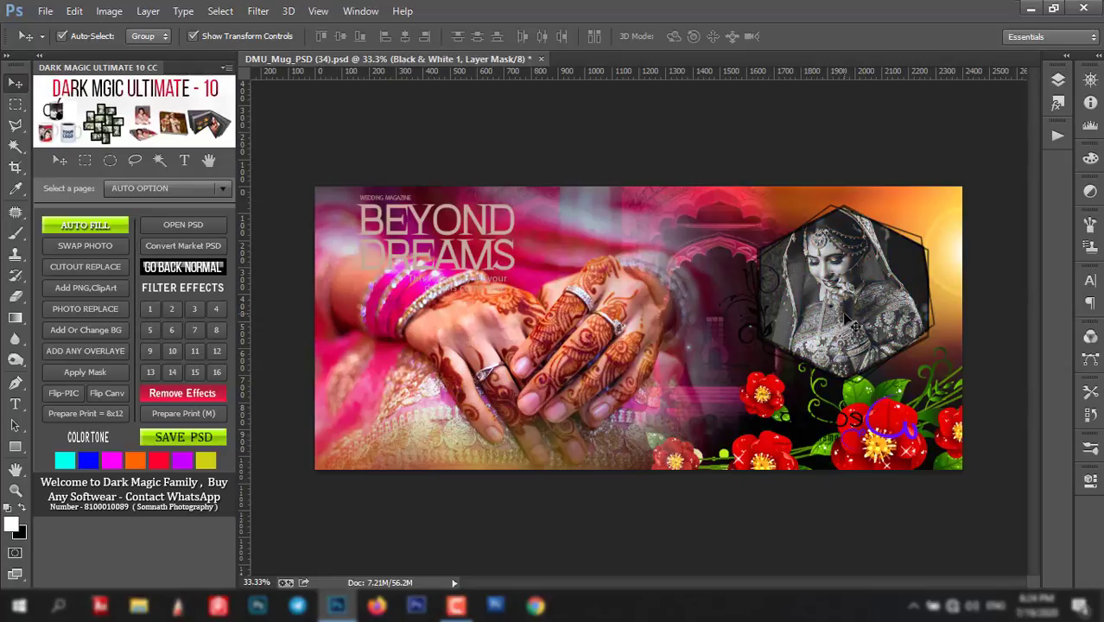
click(180, 393)
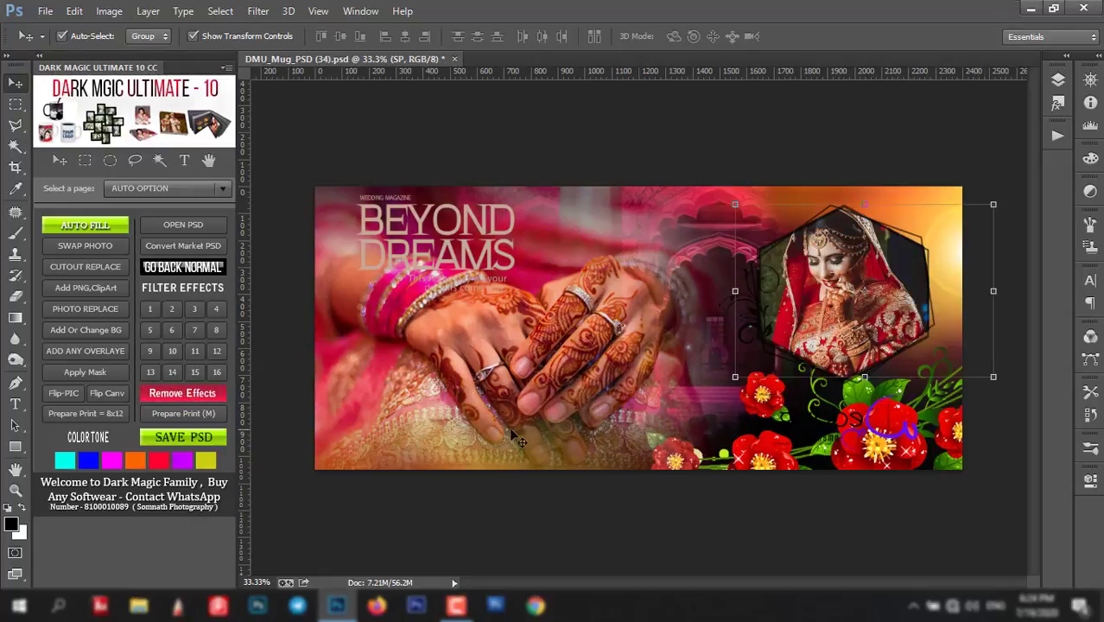
click(494, 341)
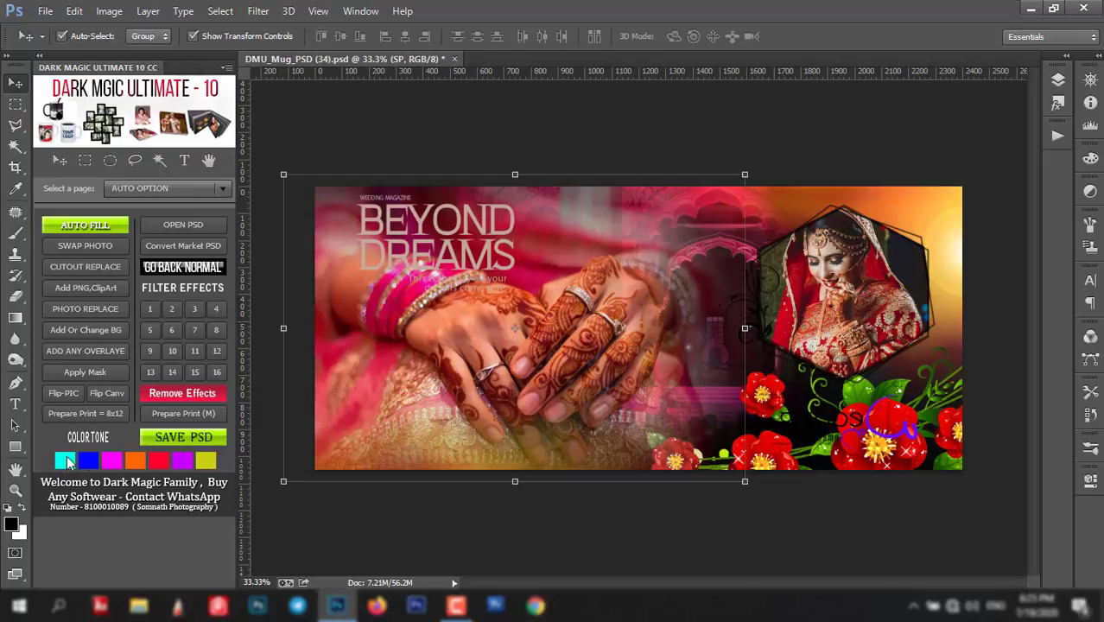
- Try cyan, blue-purple and magenta colour tones on the hands photo, removing each
click(65, 464)
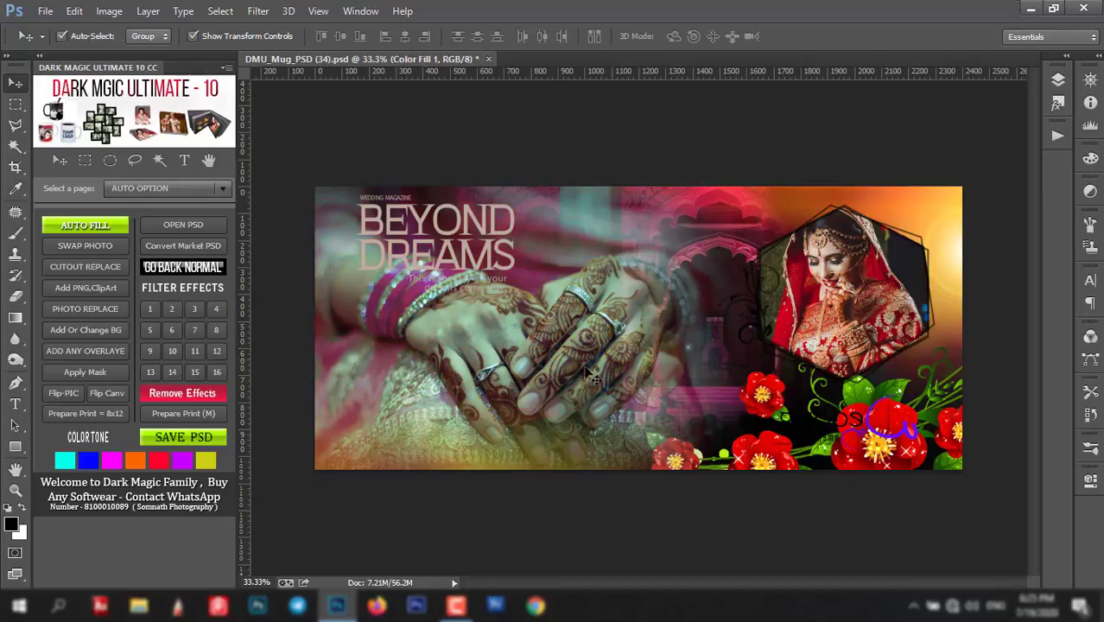
click(182, 393)
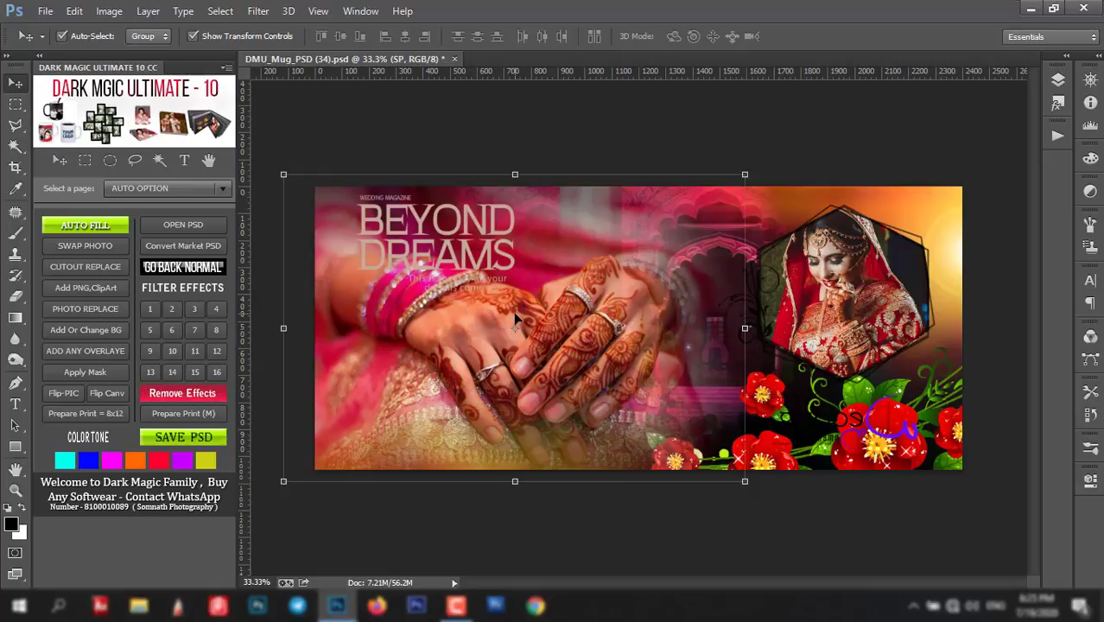
click(87, 461)
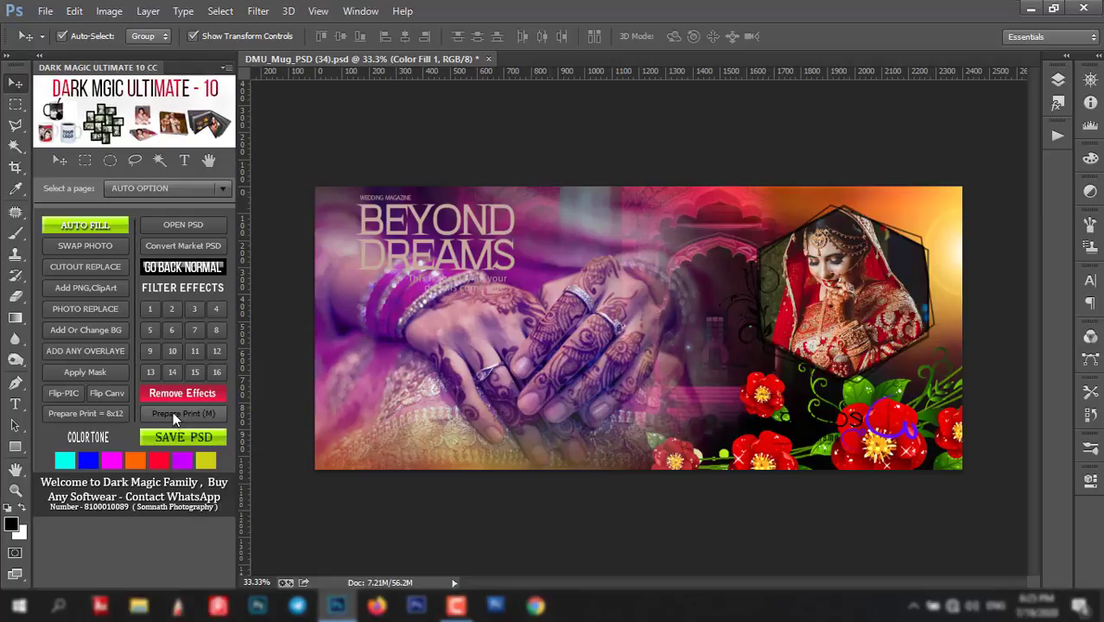
click(191, 395)
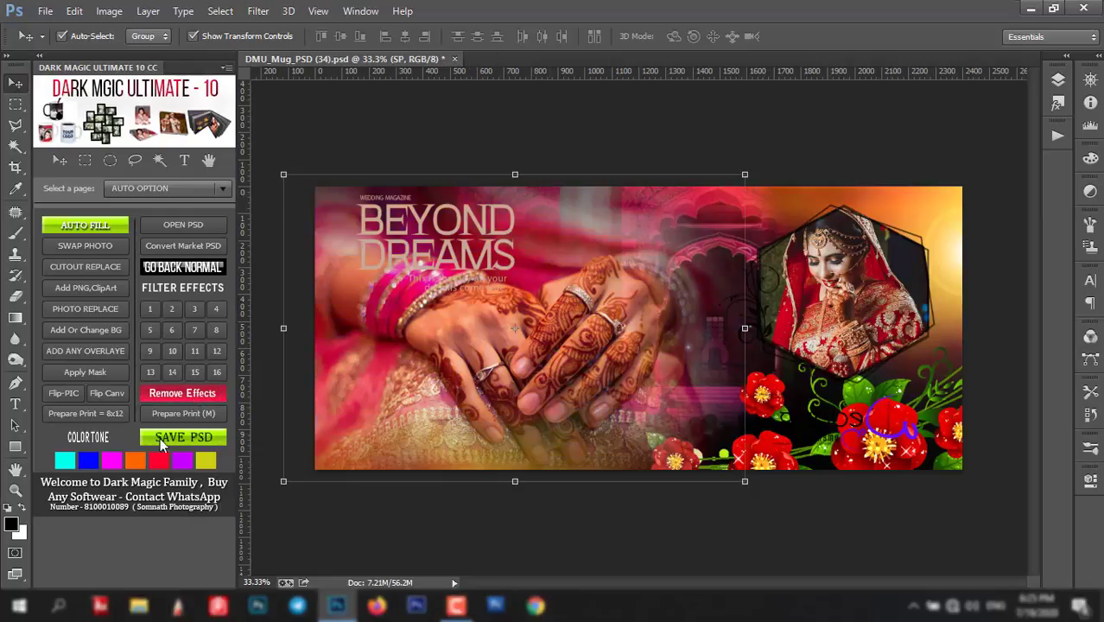
click(113, 462)
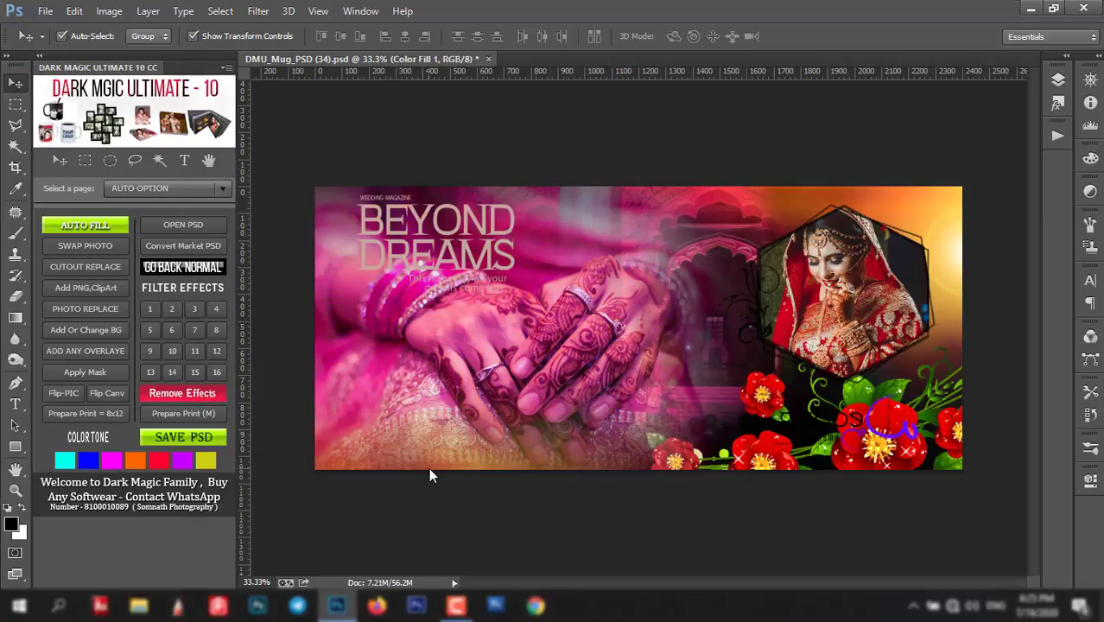
click(191, 393)
- Try red, purple-magenta and cyan tones, settle on blue-purple, and close the document
click(214, 395)
click(163, 465)
click(213, 395)
click(183, 462)
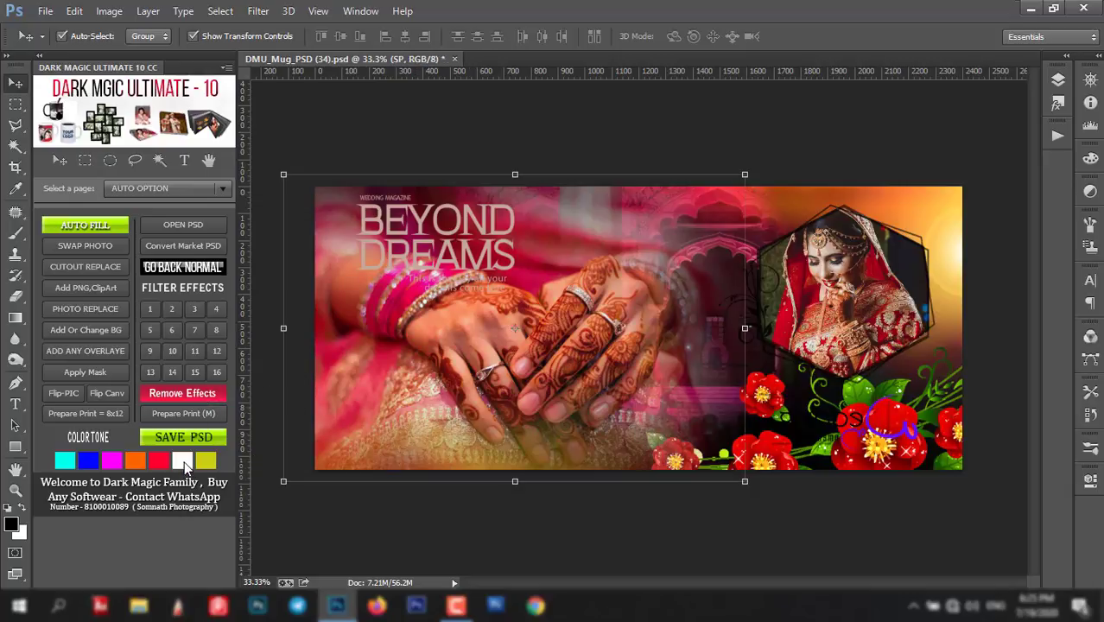
click(195, 394)
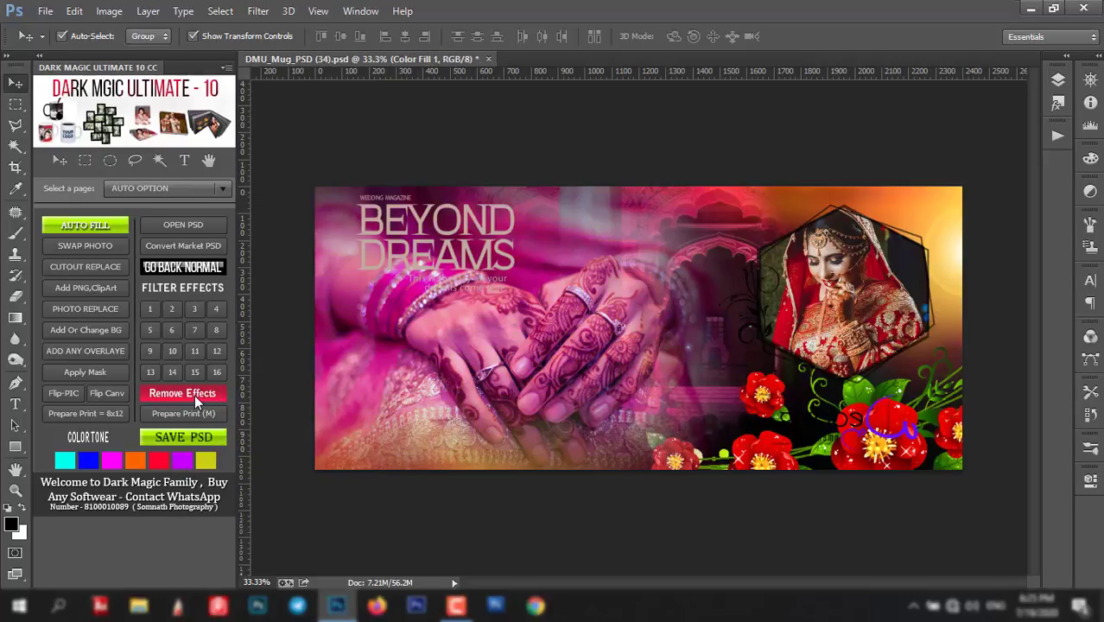
click(72, 464)
click(191, 391)
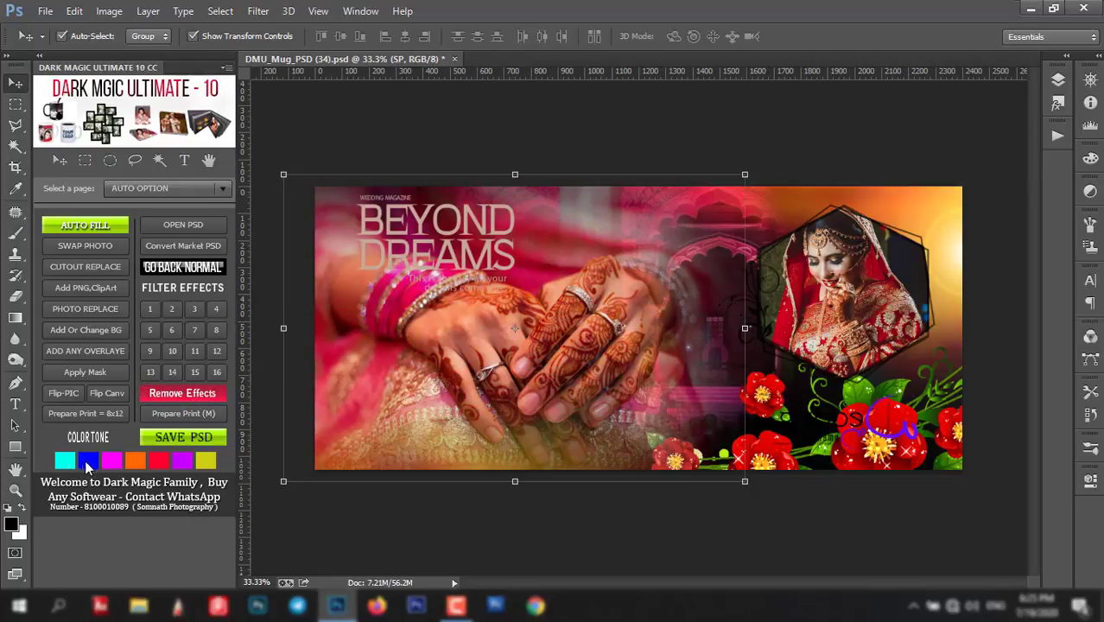
click(90, 461)
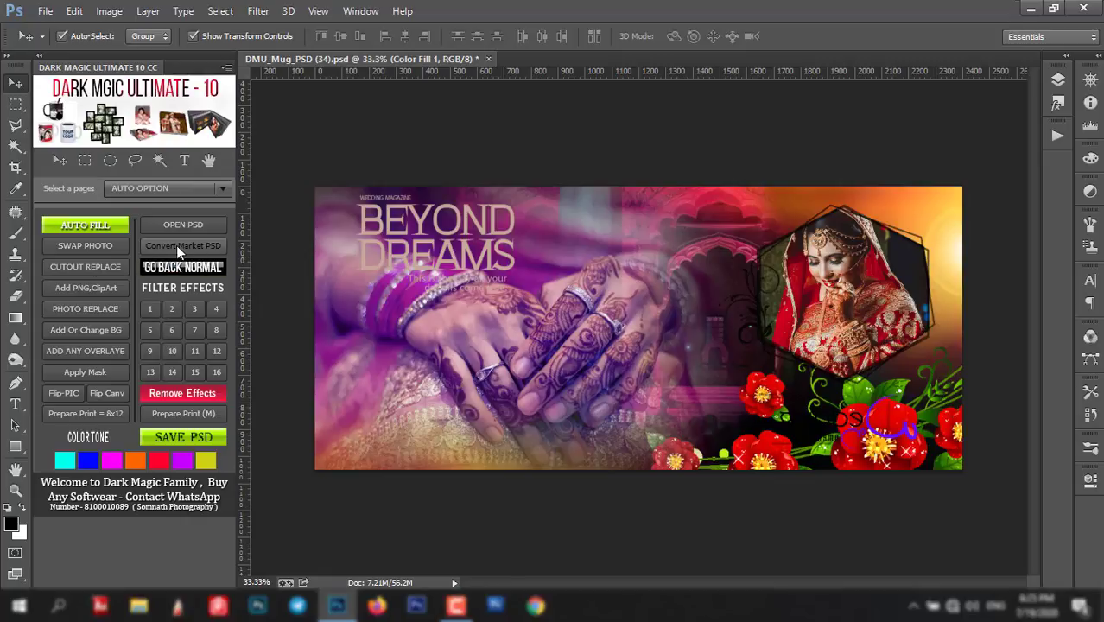
click(488, 59)
- Discard the mug design unsaved and open DMU_Mug_PSD (7).psd from Dark Magic Mug PSD PACK
click(549, 245)
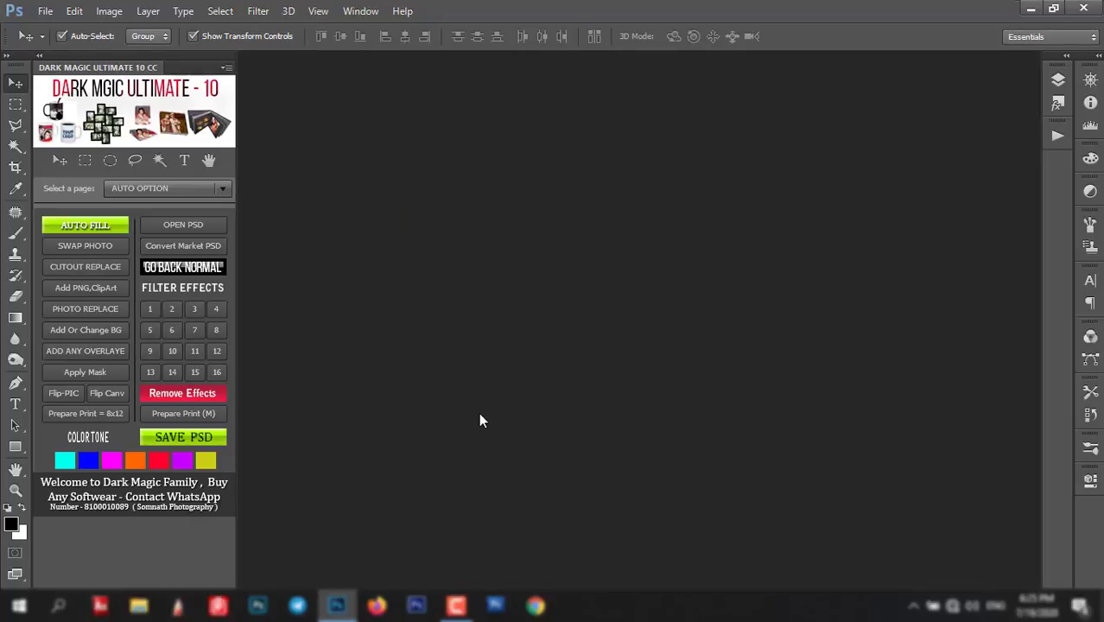
click(195, 223)
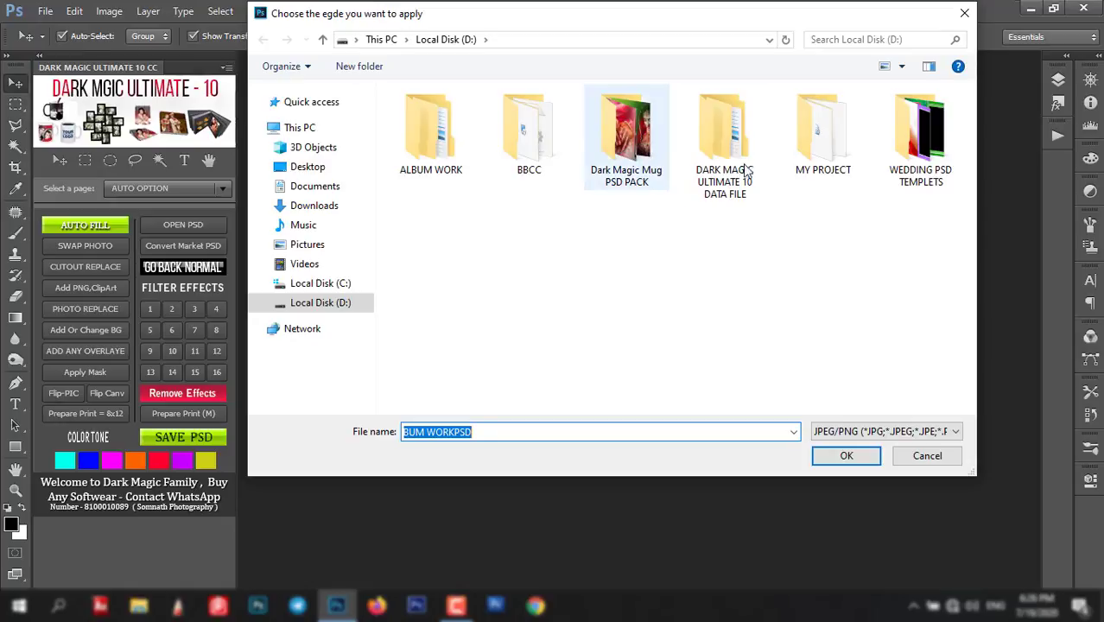
double_click(633, 132)
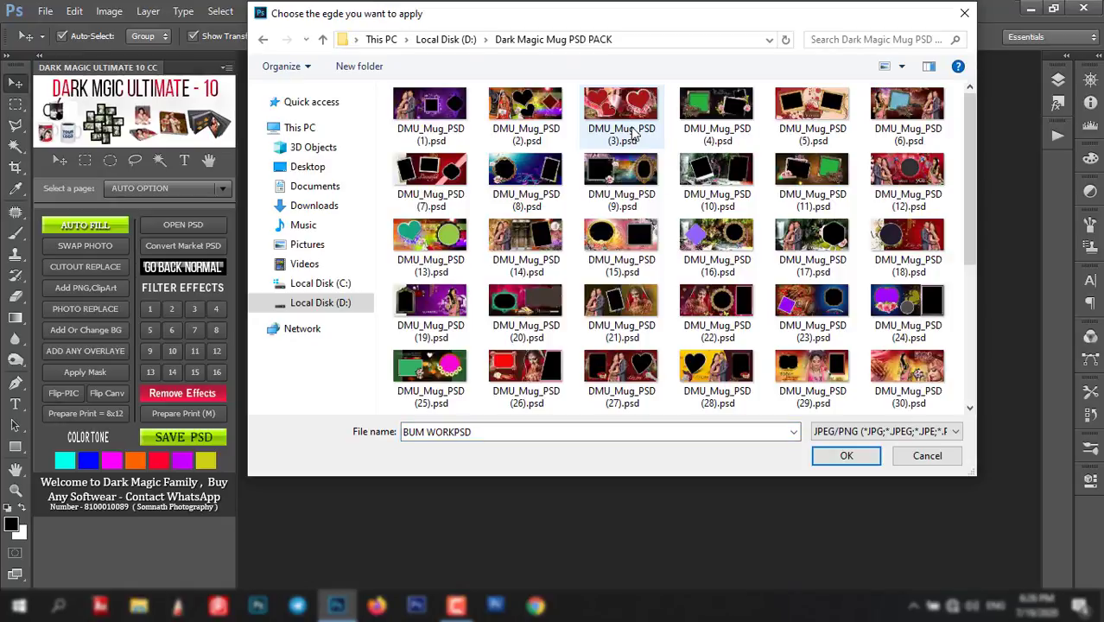
click(430, 179)
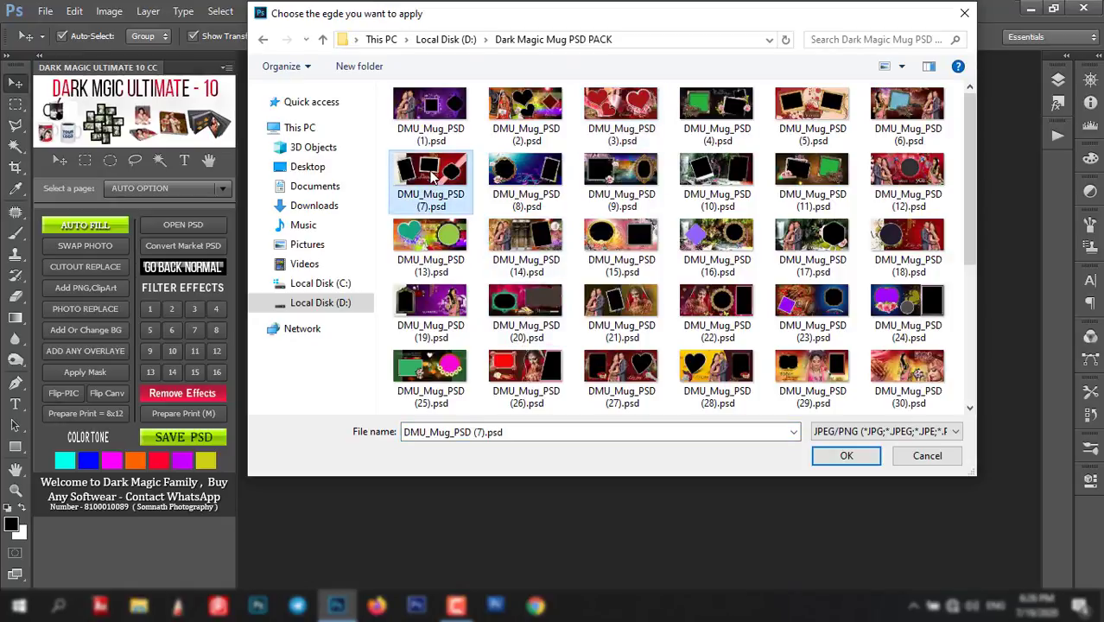
click(855, 458)
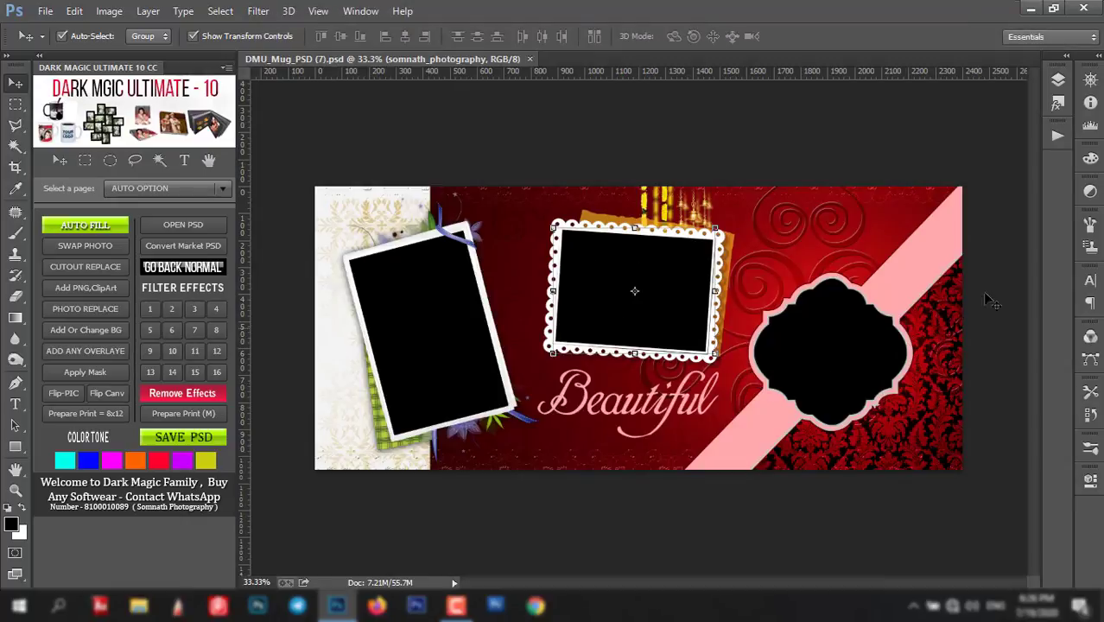
- Link the top three layers together in the Layers panel
click(1057, 79)
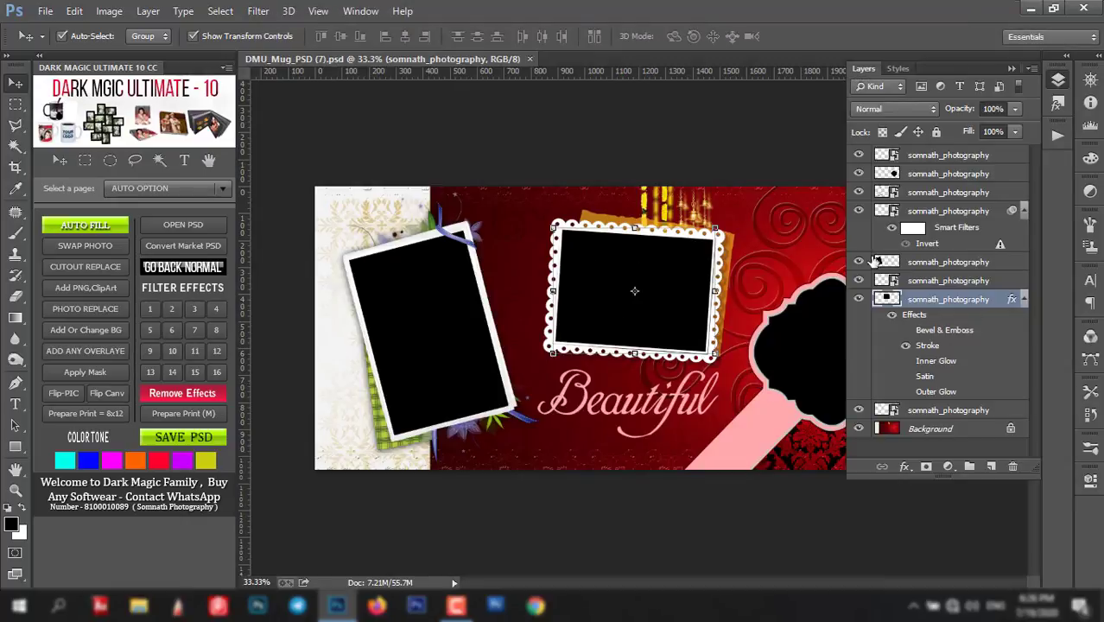
click(976, 157)
shift+click(987, 192)
right_click(987, 193)
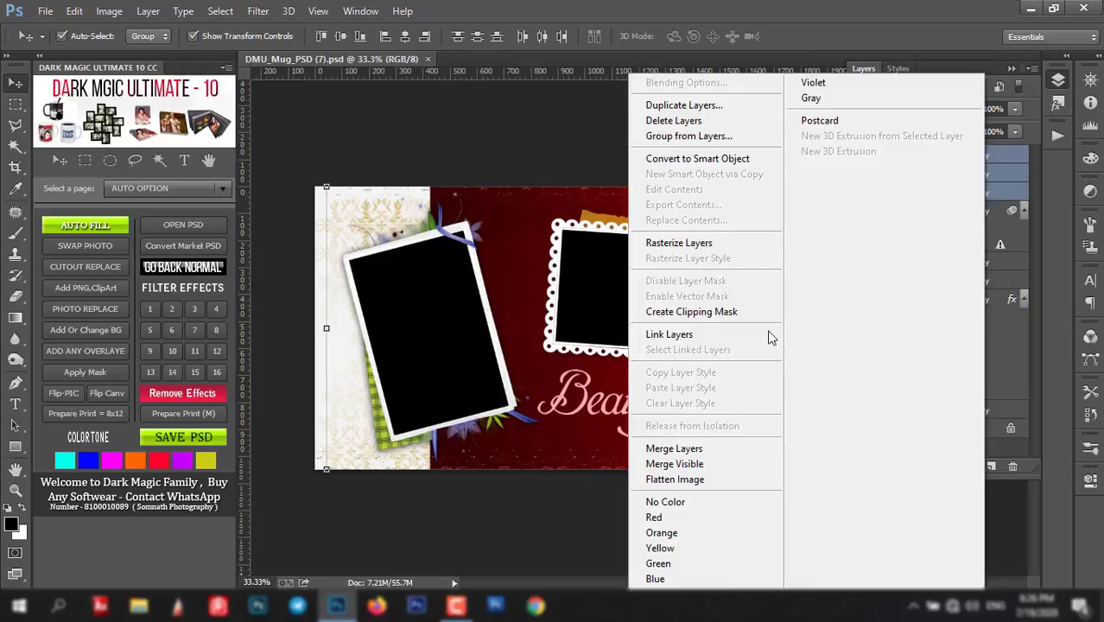
click(674, 335)
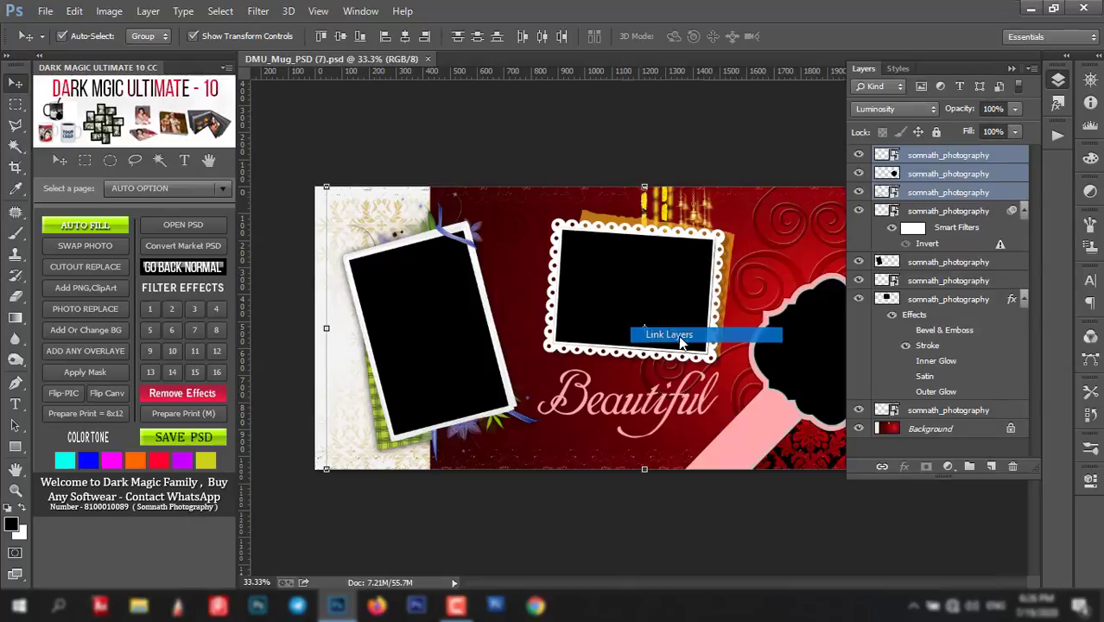
- Link the three frame layers together
click(941, 300)
ctrl+click(952, 263)
ctrl+click(975, 279)
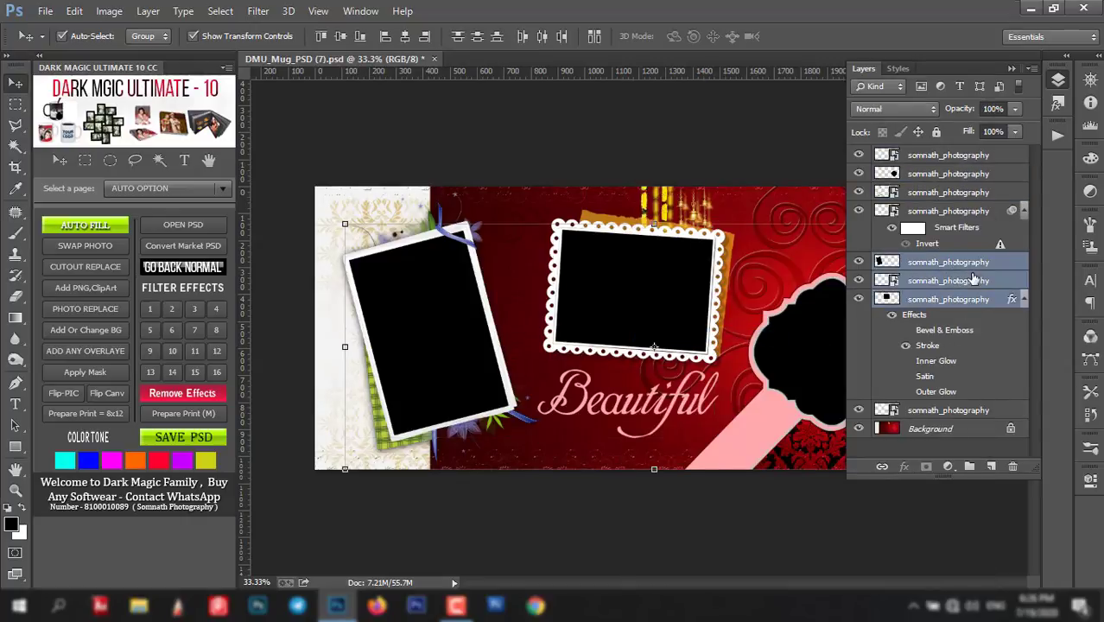
right_click(972, 280)
click(673, 334)
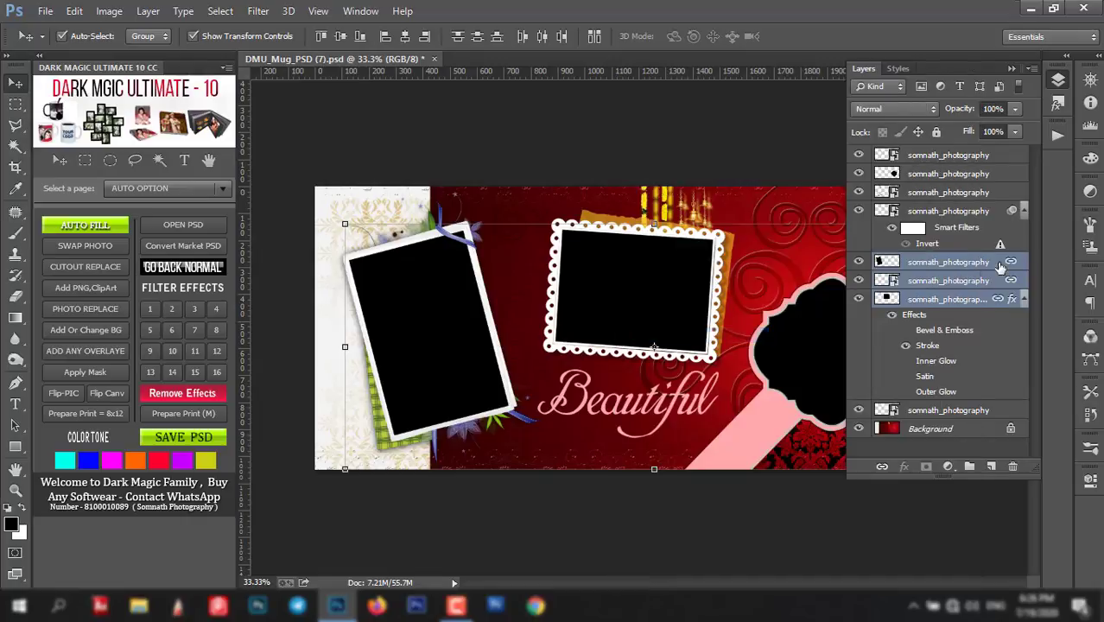
- Test moving a photo placeholder, undo it, and deselect all layers
click(1004, 169)
click(955, 281)
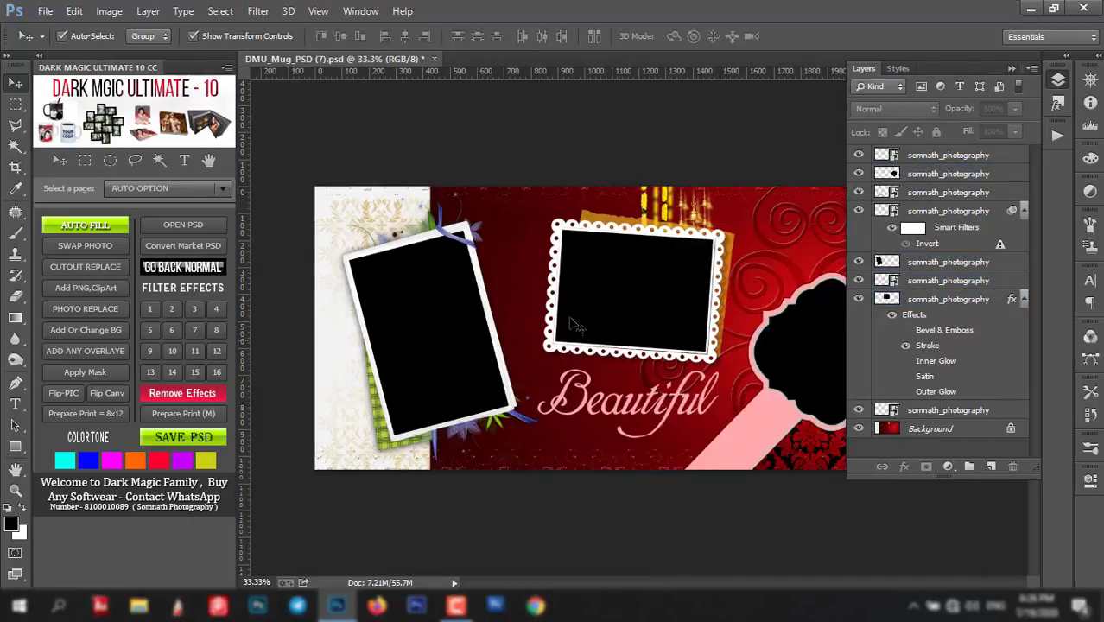
mouse_move(651, 346)
mouse_down()
mouse_move(654, 264)
mouse_move(673, 352)
mouse_up()
key(ctrl+z)
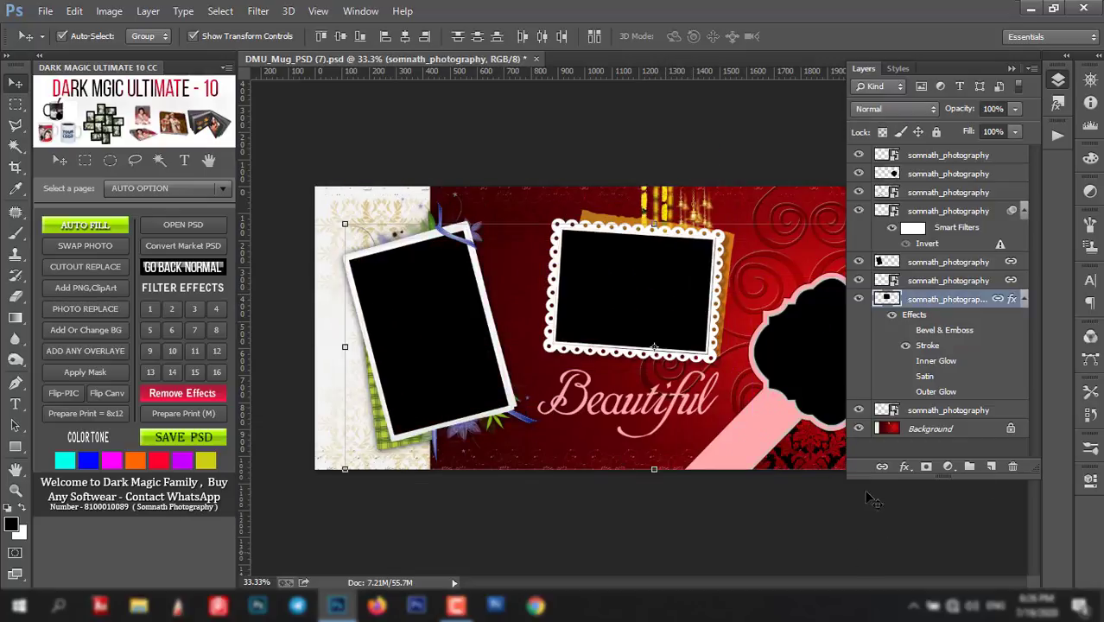
click(439, 164)
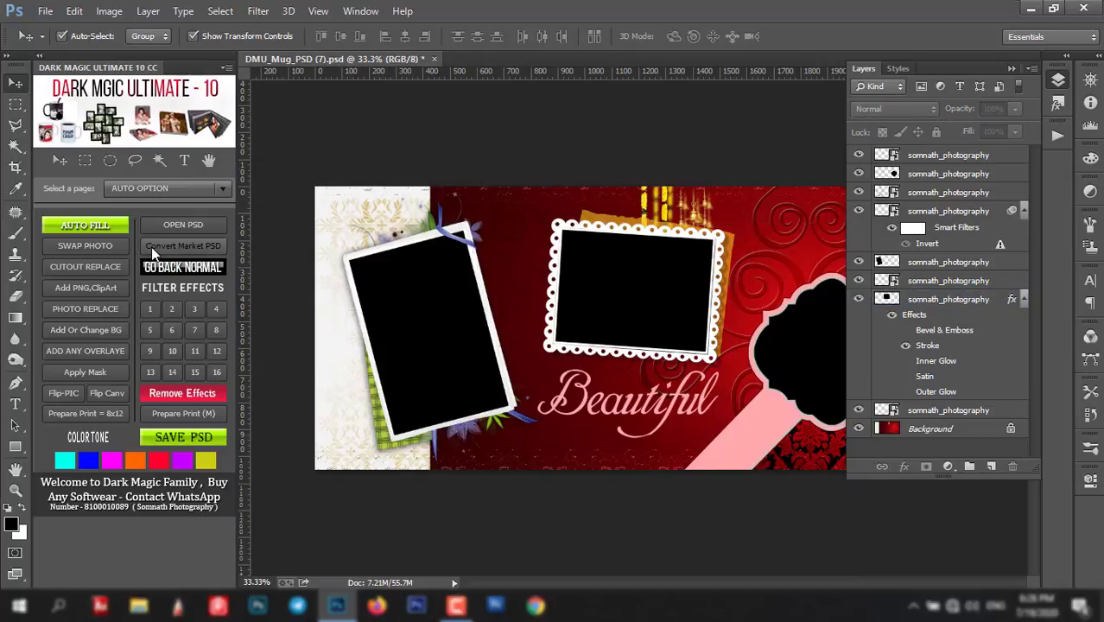
- Convert the market PSD and fit the black photo into the middle scalloped frame
click(204, 245)
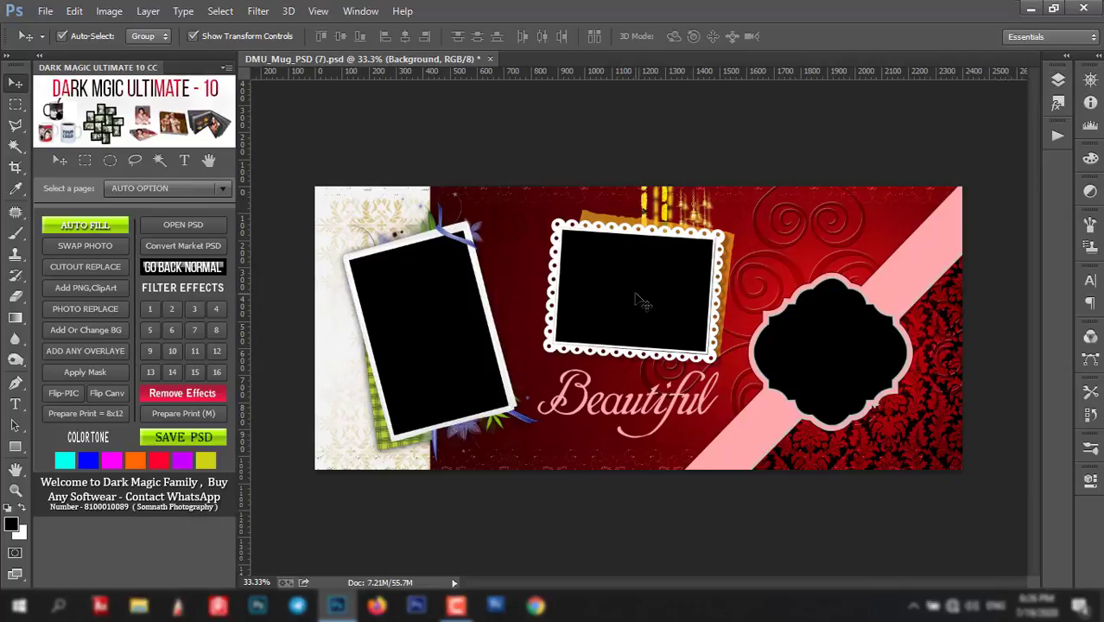
mouse_move(665, 321)
mouse_down()
mouse_move(680, 287)
mouse_move(633, 293)
mouse_up()
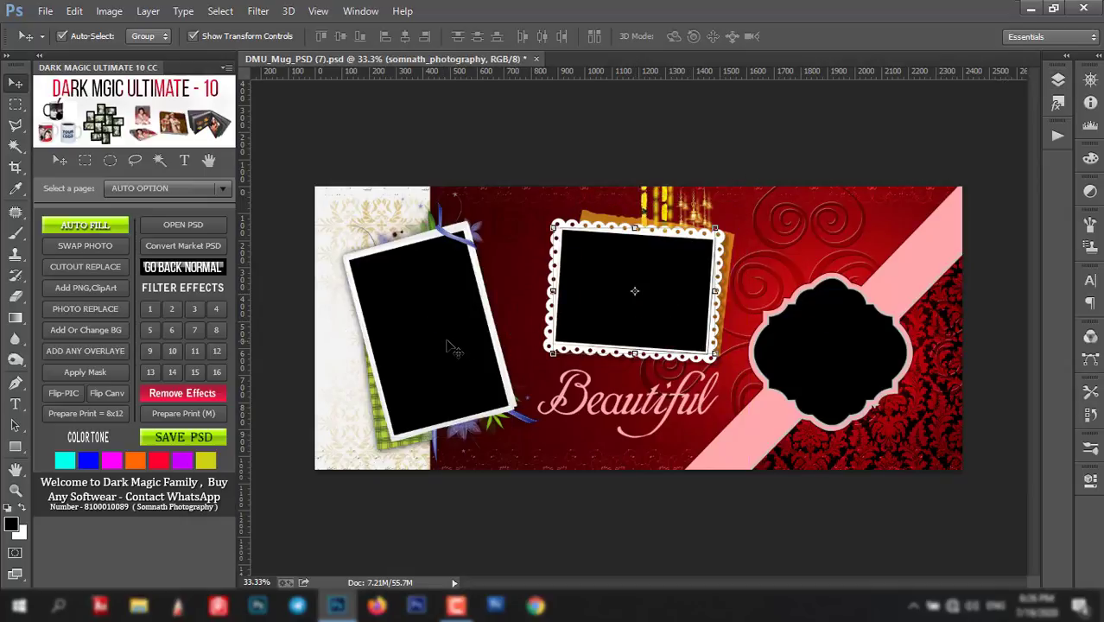
click(445, 386)
drag(445, 386, 527, 311)
key(ctrl+z)
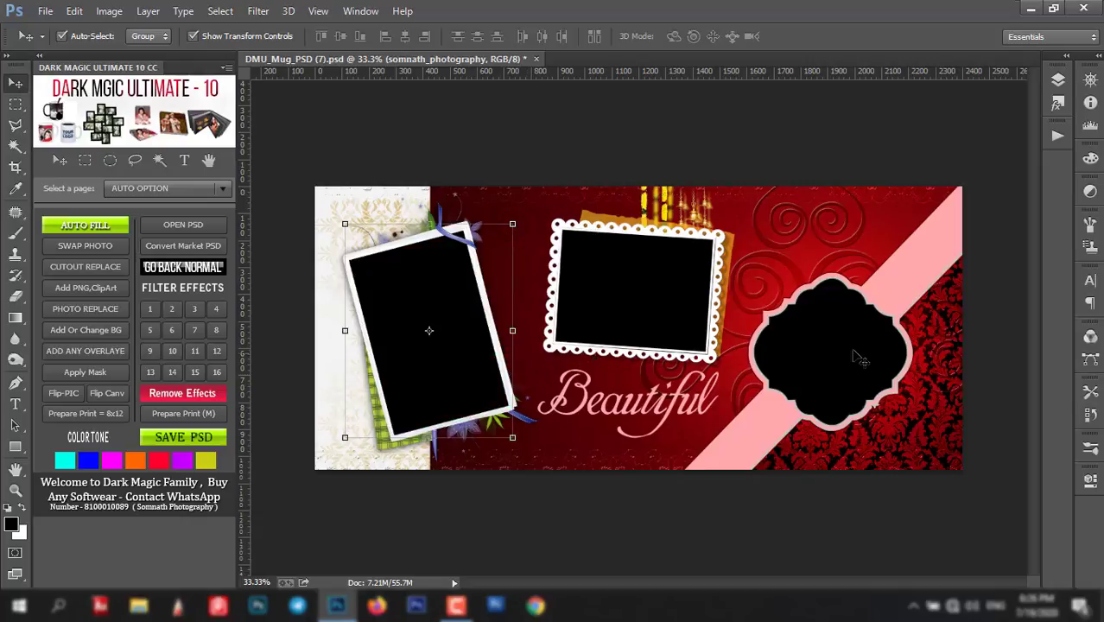
- Test-nudge the right black shape, deselect, and close the converted template
mouse_move(859, 337)
mouse_down()
mouse_move(855, 255)
mouse_move(860, 340)
mouse_up()
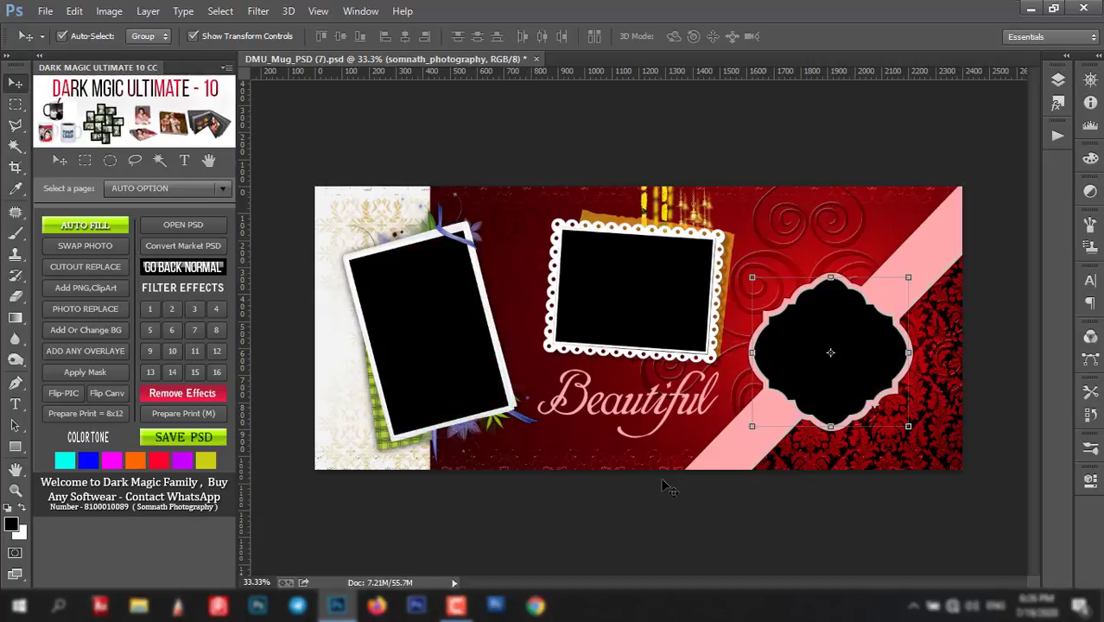
click(643, 539)
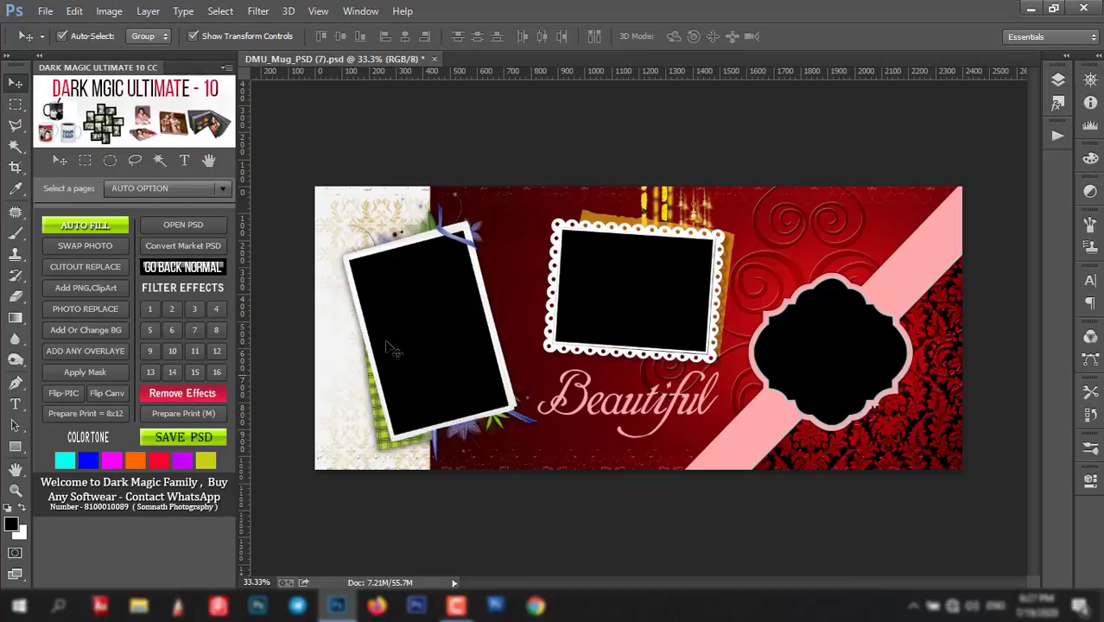
click(433, 59)
- Close the converted template and create a blank white 'DARK MAGIC - MUG PSD TEM' document from PSD TEMPLATES MAKER
click(551, 242)
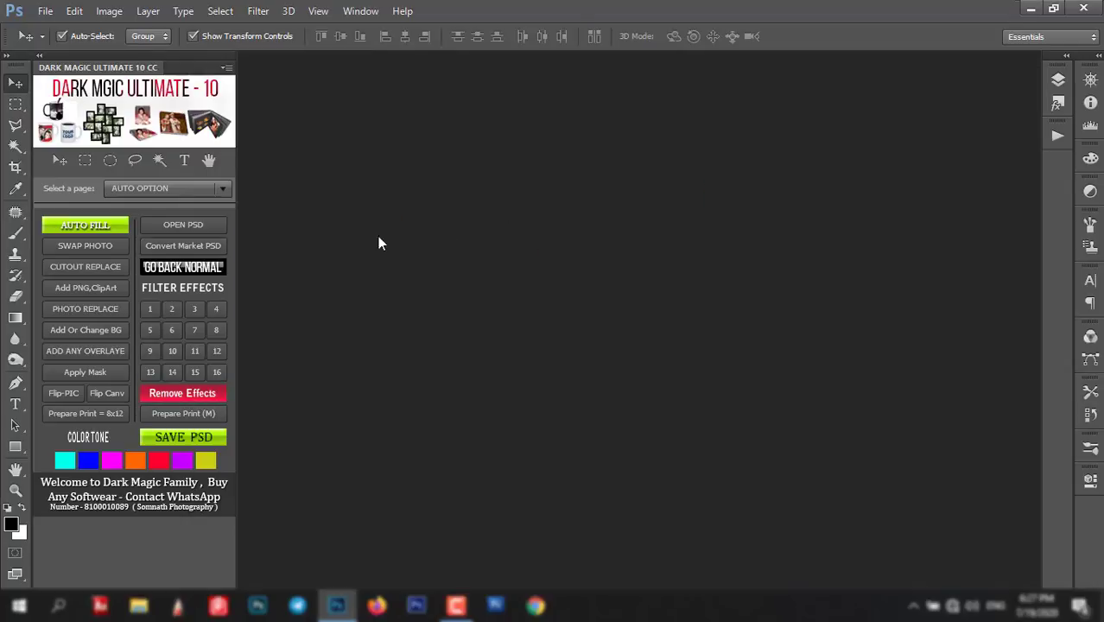
click(164, 191)
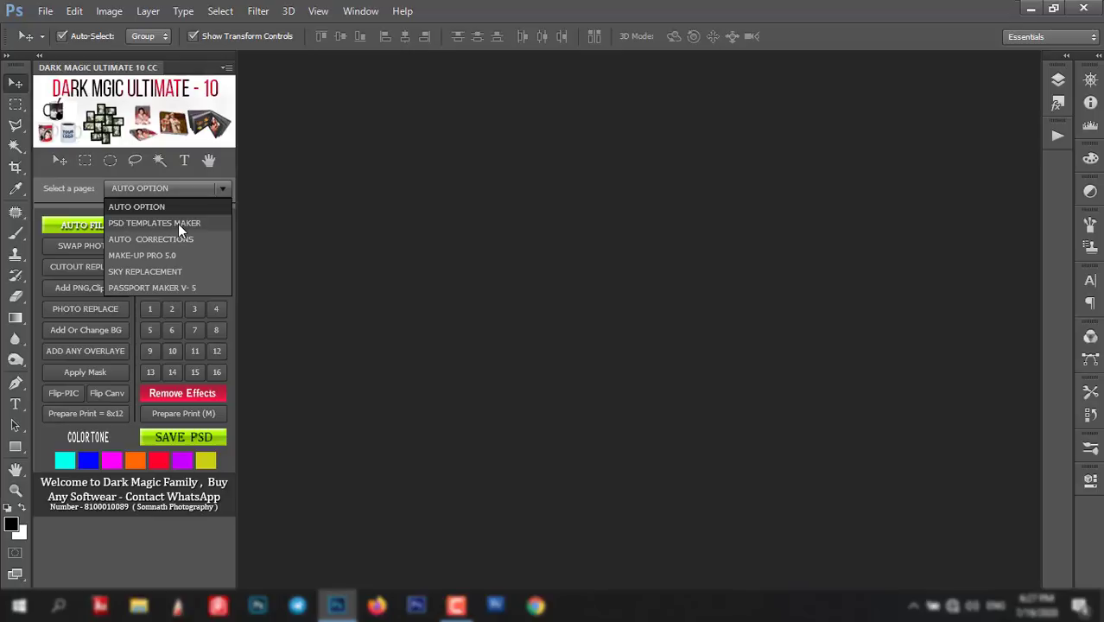
click(178, 224)
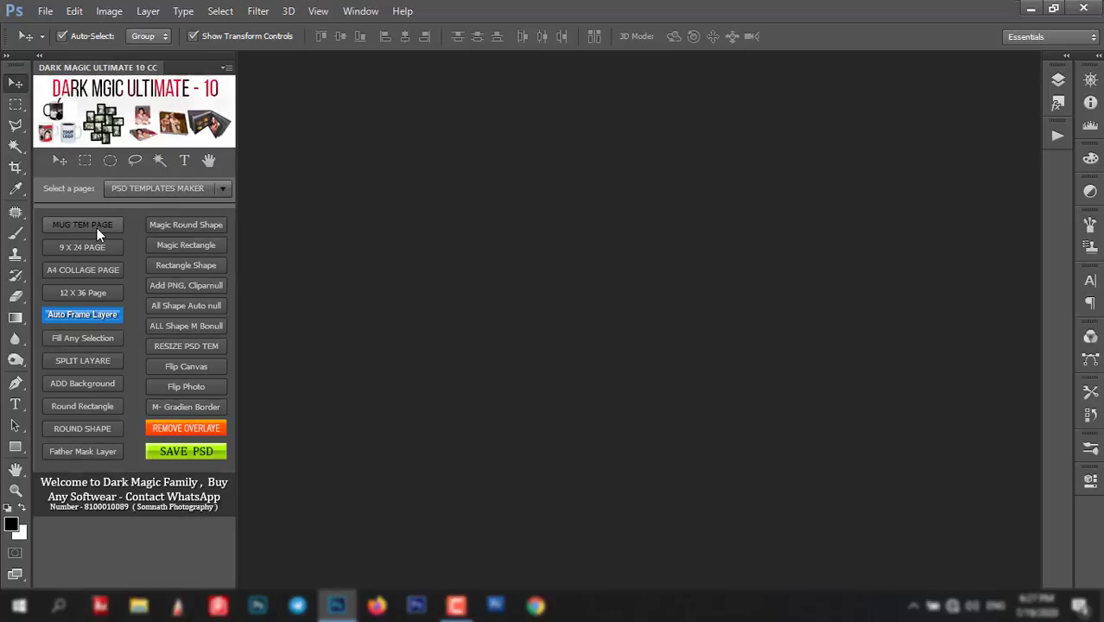
click(89, 225)
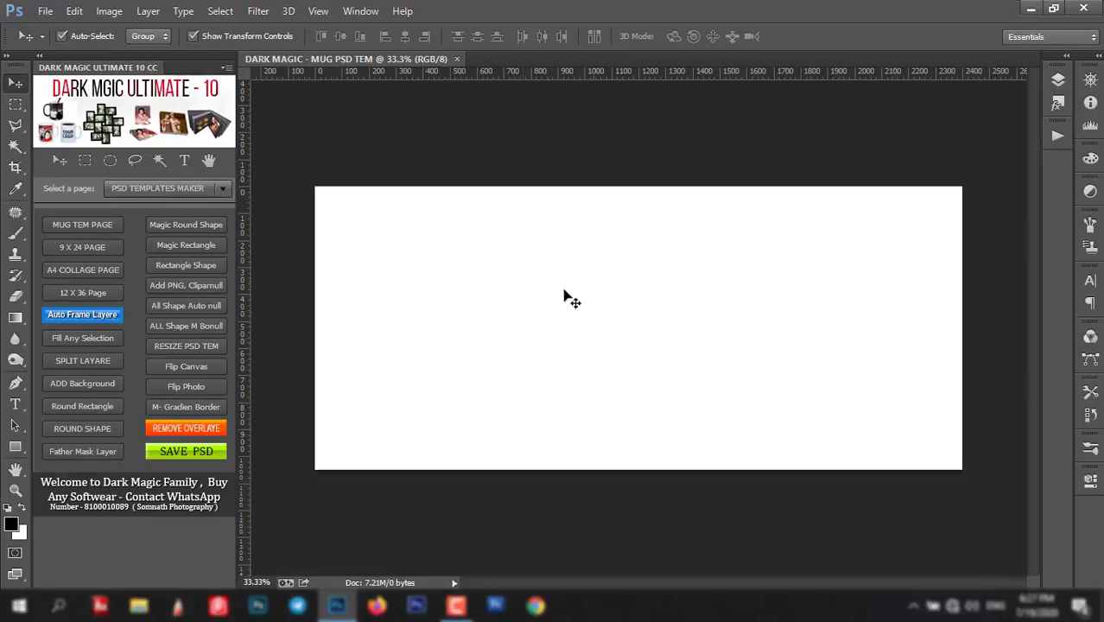
- Check the mug template's image size of 8 × 3.5 inches without changing it
click(110, 12)
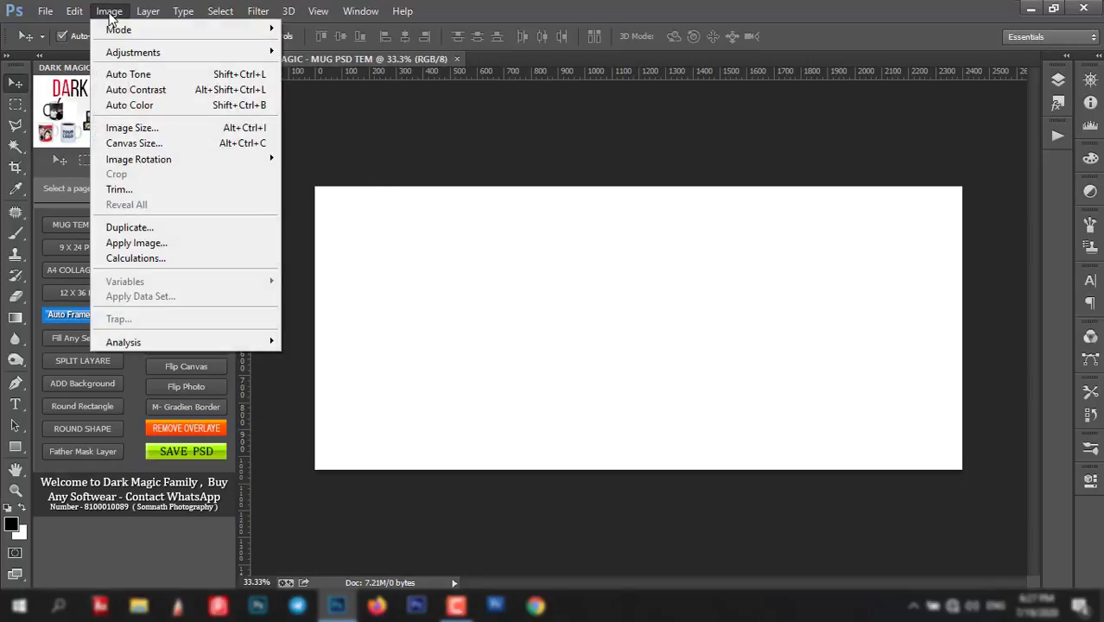
click(140, 129)
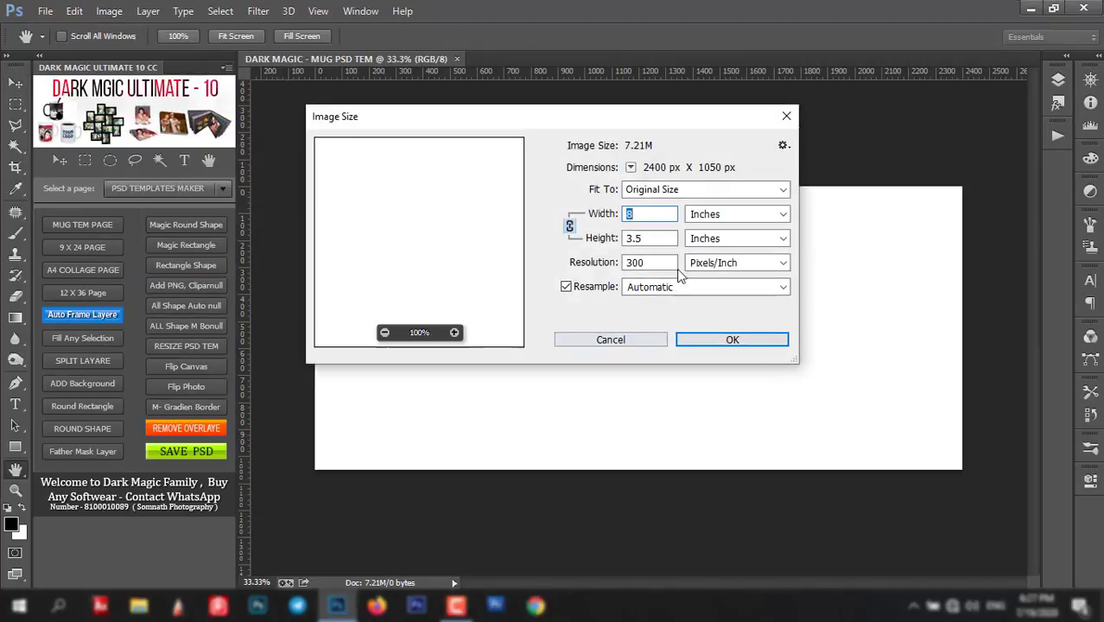
click(616, 341)
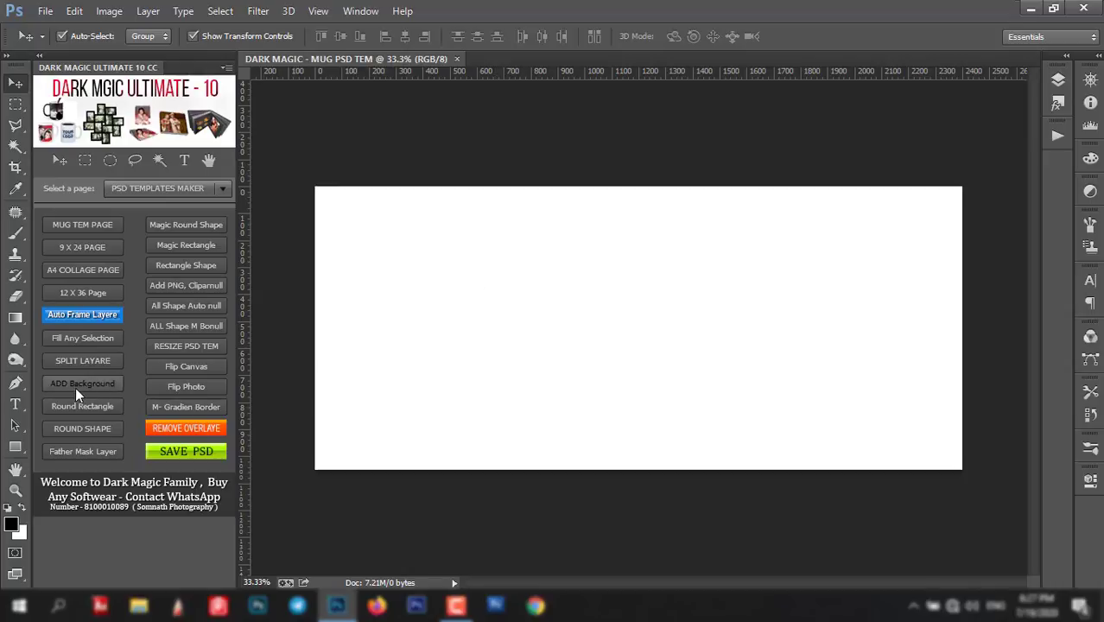
- Load DMU_BG (1).jpg from the WEDDING BACKGROUND folder as the background image
click(99, 383)
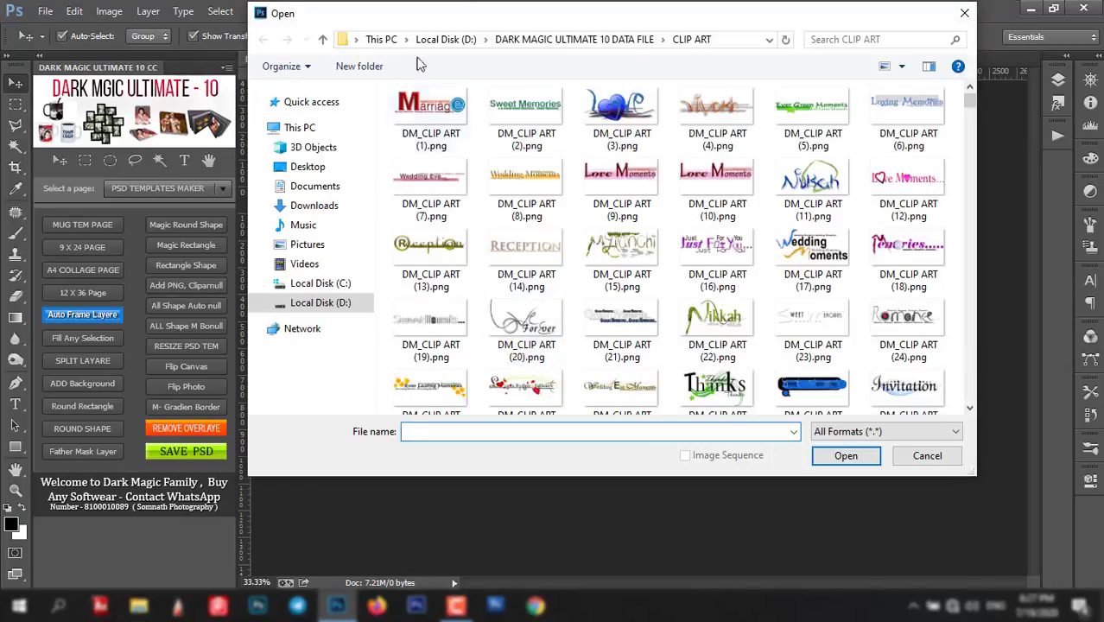
click(319, 41)
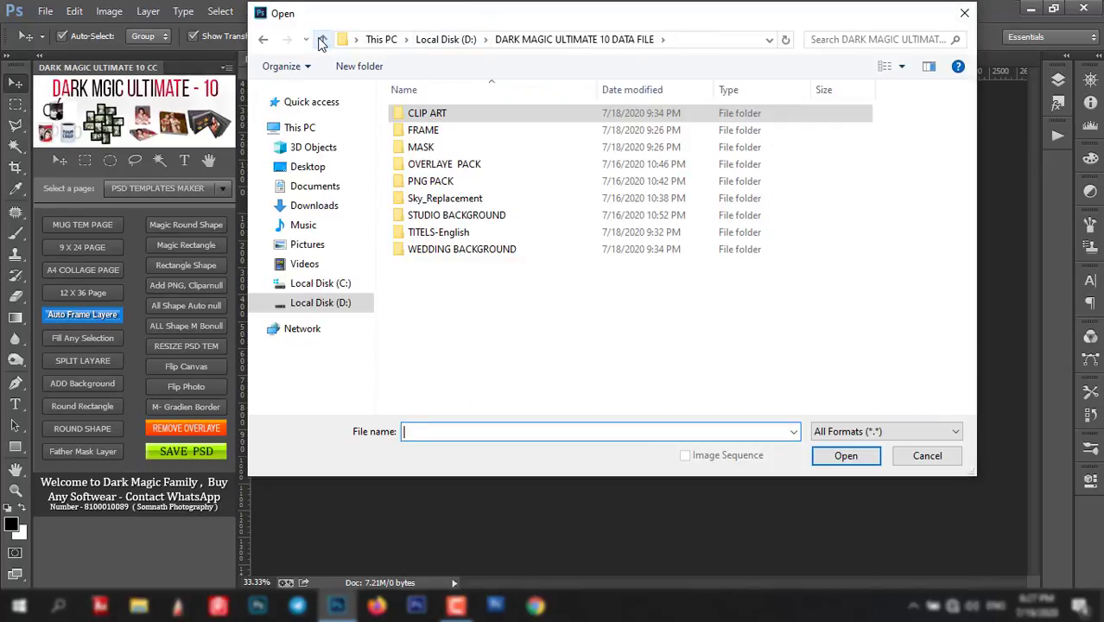
double_click(453, 249)
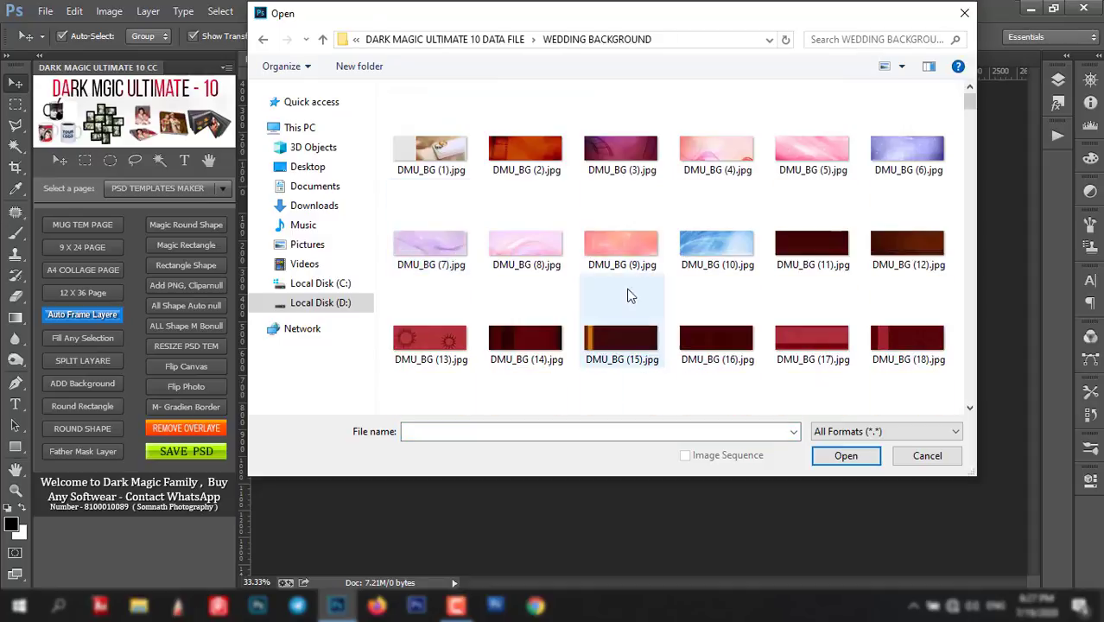
click(458, 153)
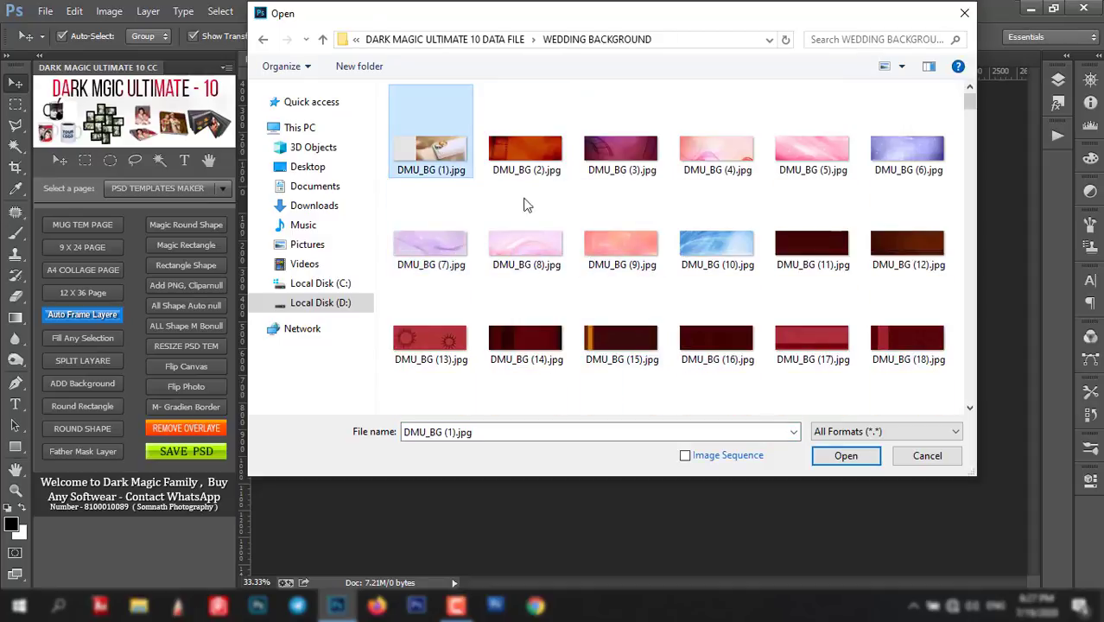
click(842, 458)
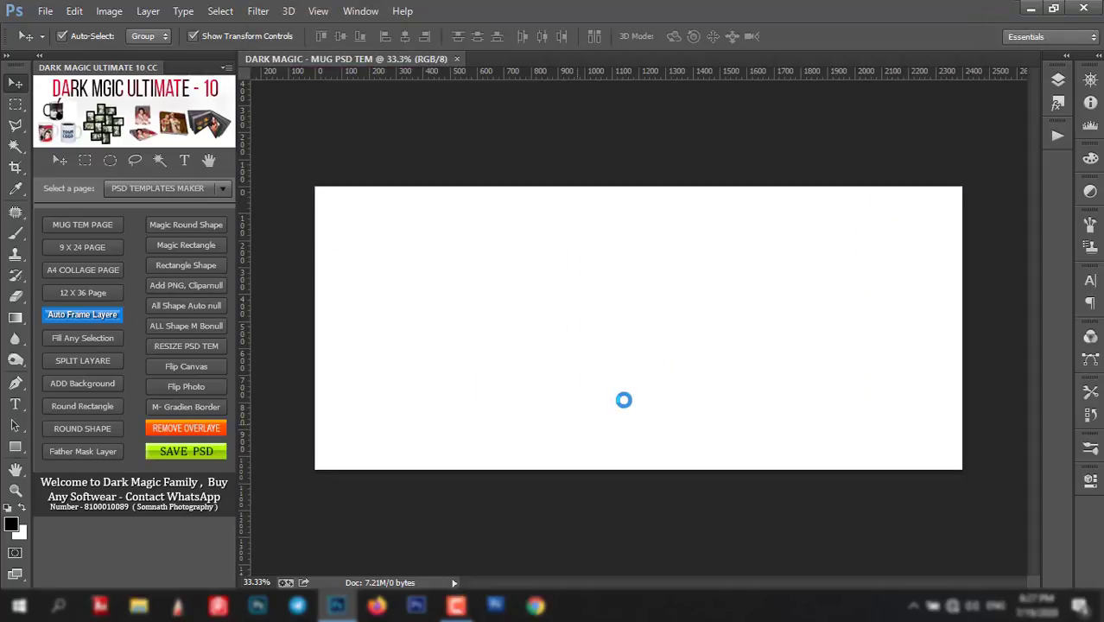
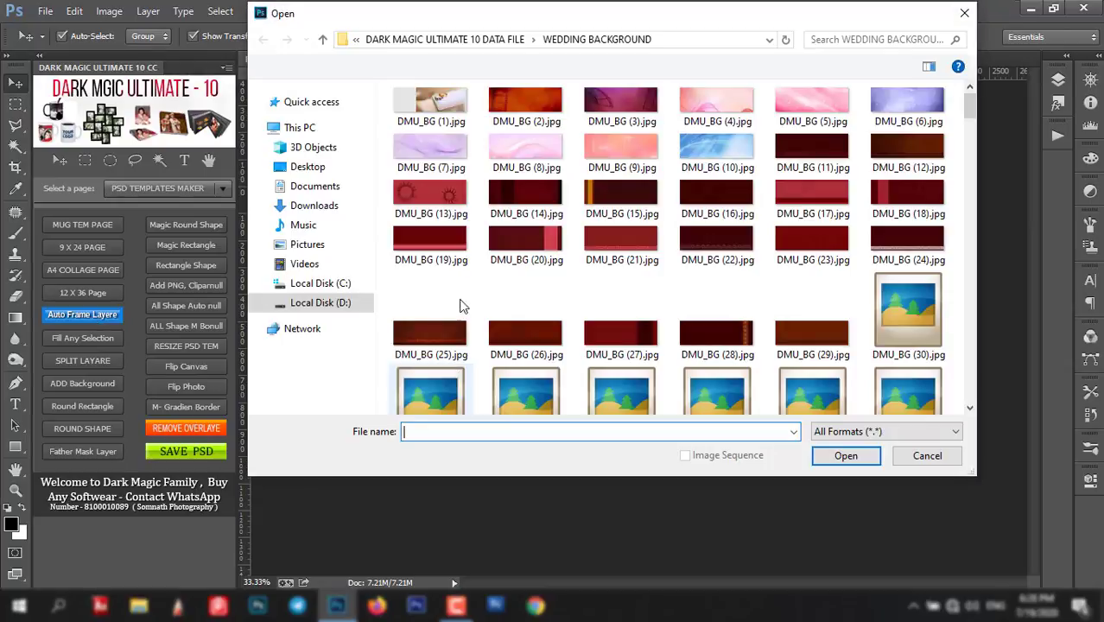
- Open rose frame 148 from the Dark Magic data FRAME folder
click(322, 40)
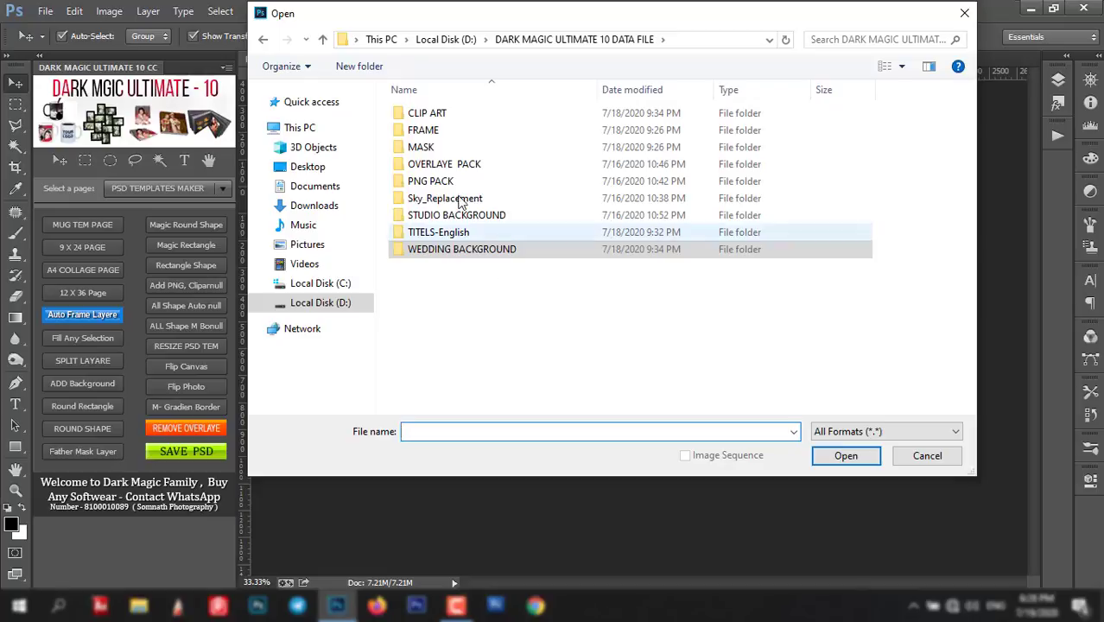
double_click(434, 131)
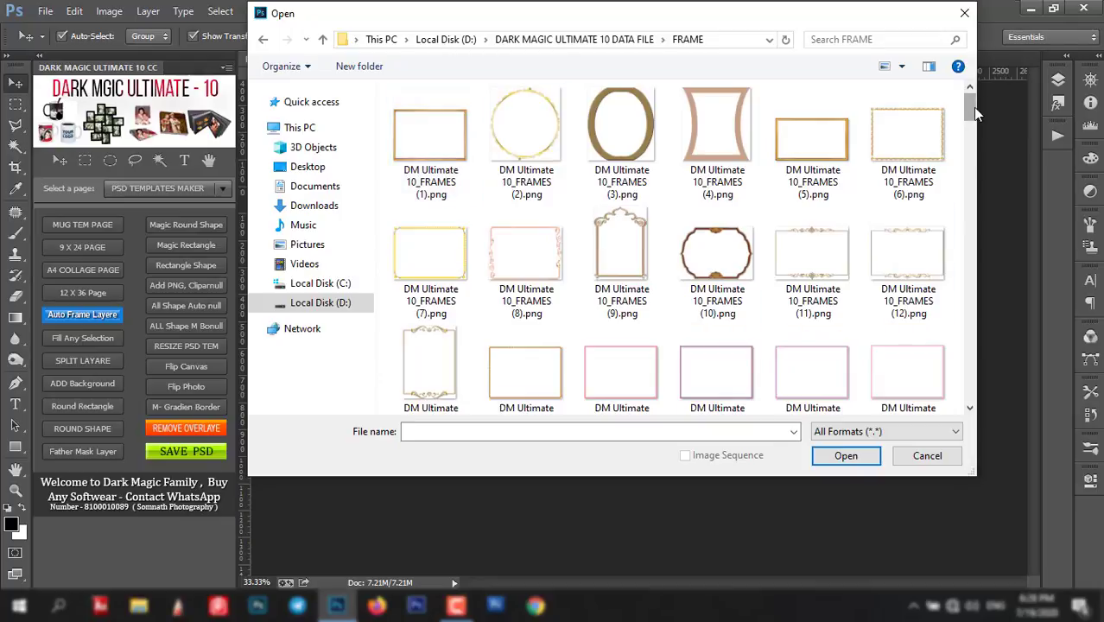
drag(974, 113, 969, 328)
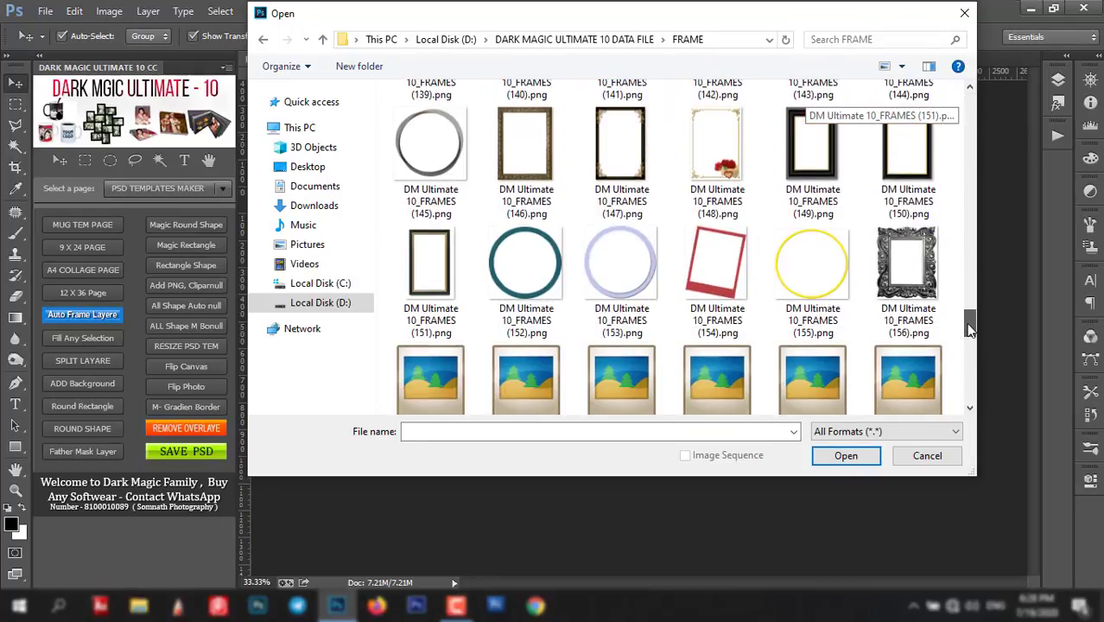
click(723, 148)
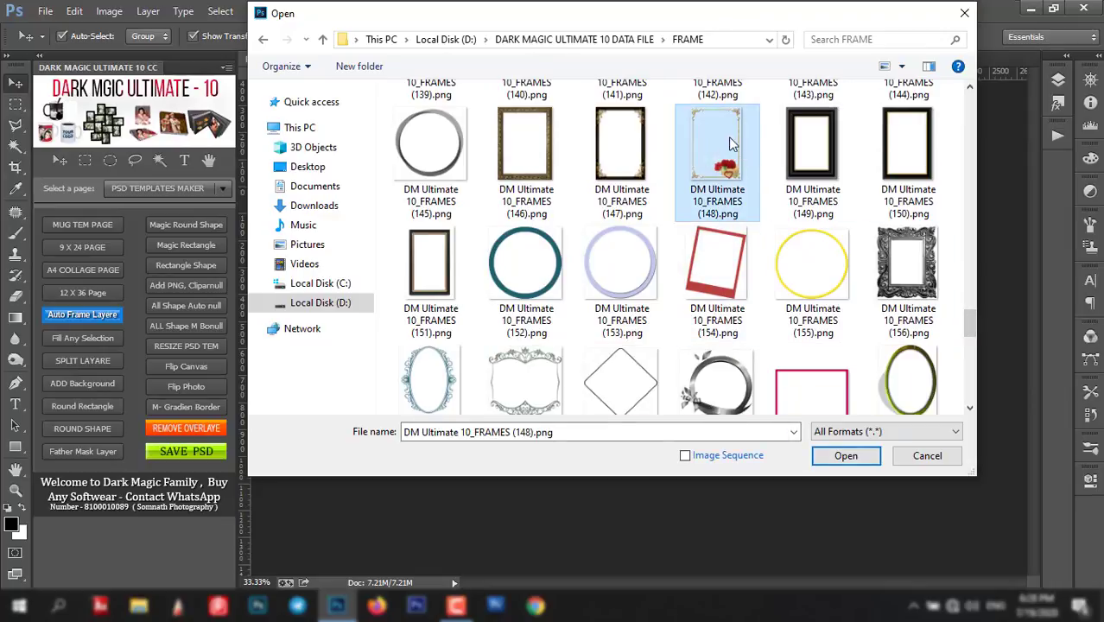
click(842, 458)
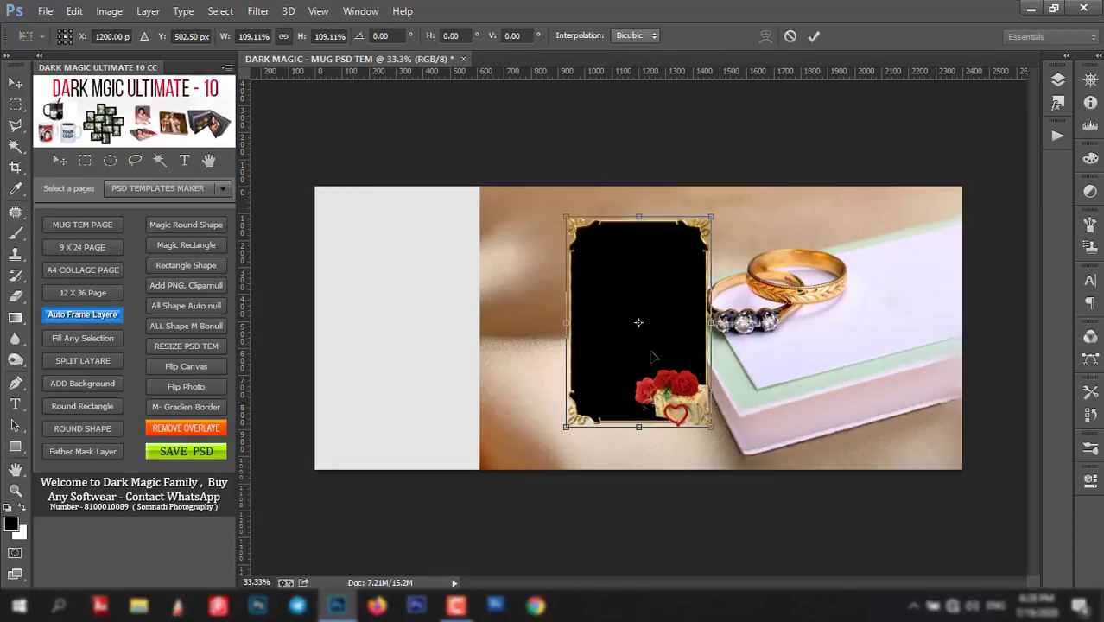
- Move frame 148 onto the light left strip and scale it to 125.94%
drag(594, 353, 358, 338)
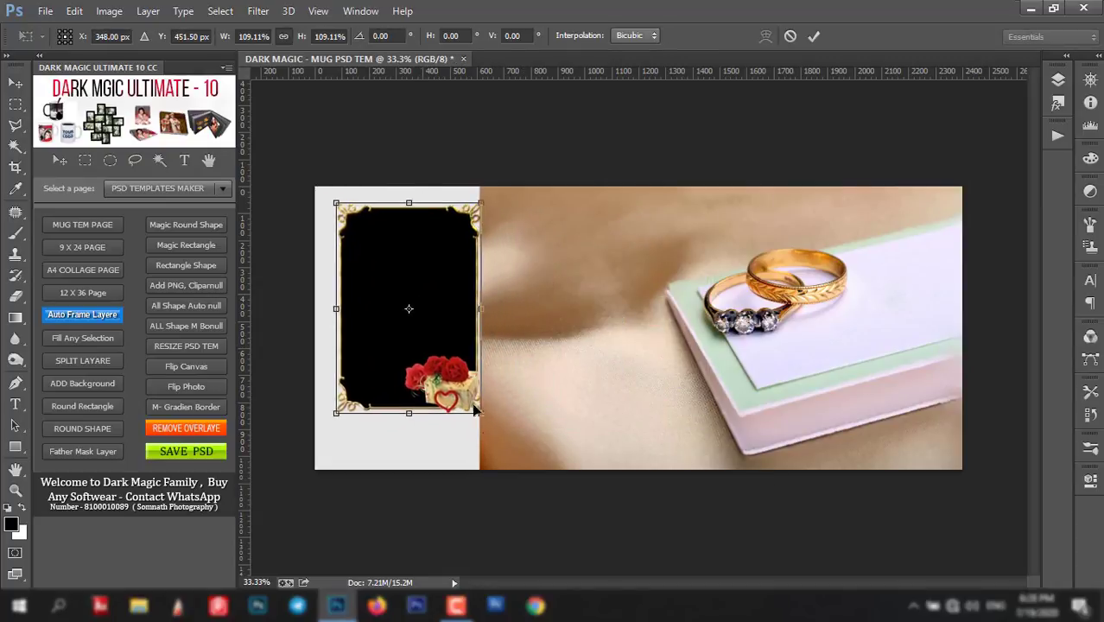
drag(484, 418, 506, 444)
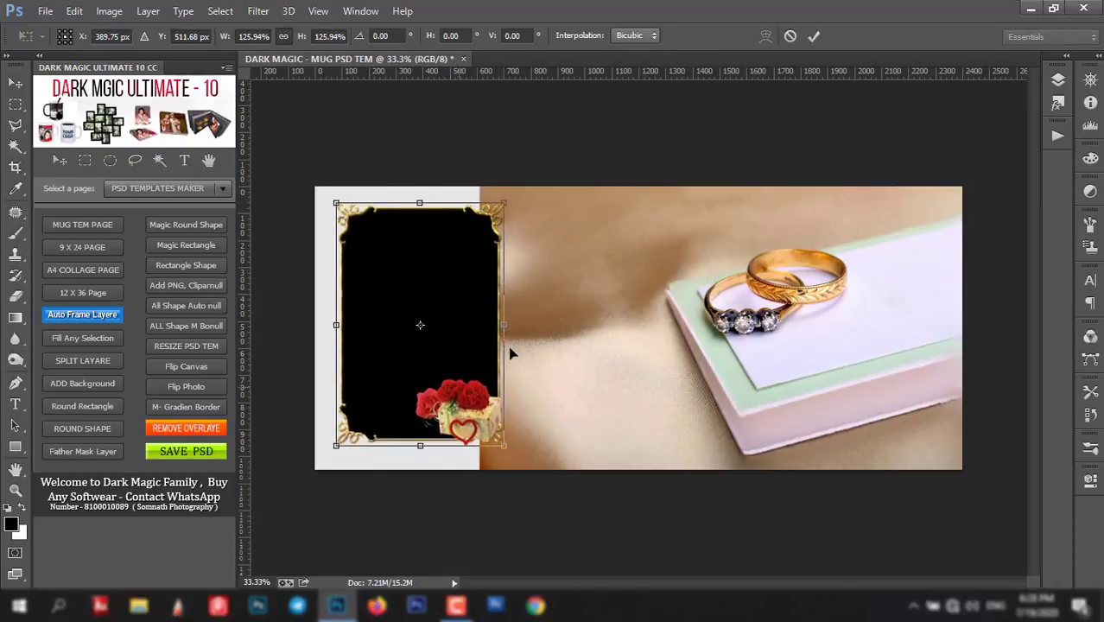
click(813, 36)
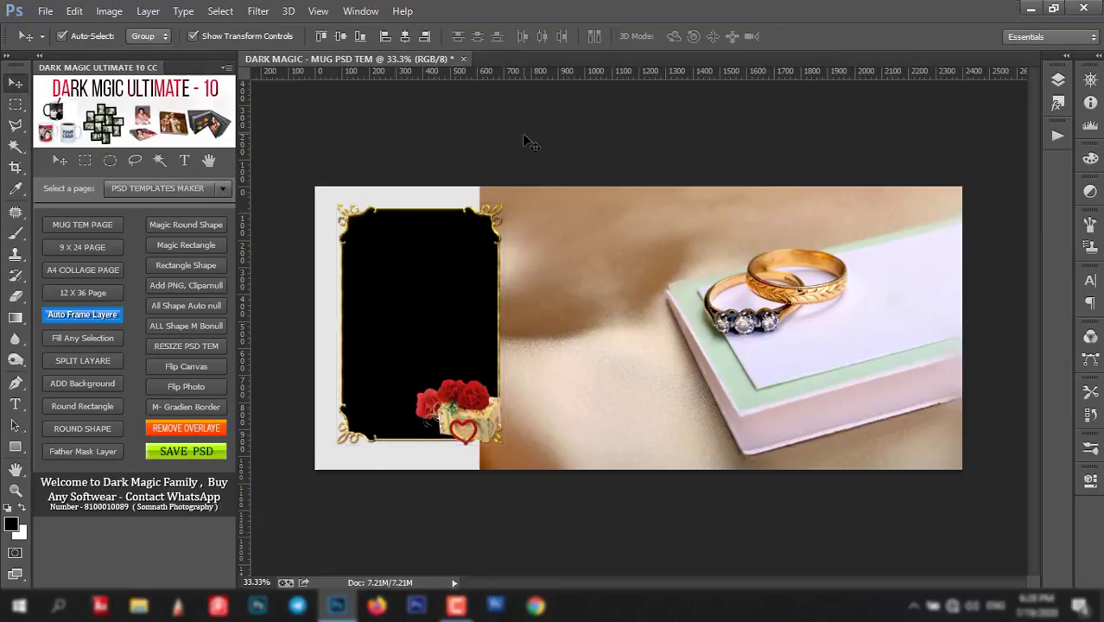
click(431, 277)
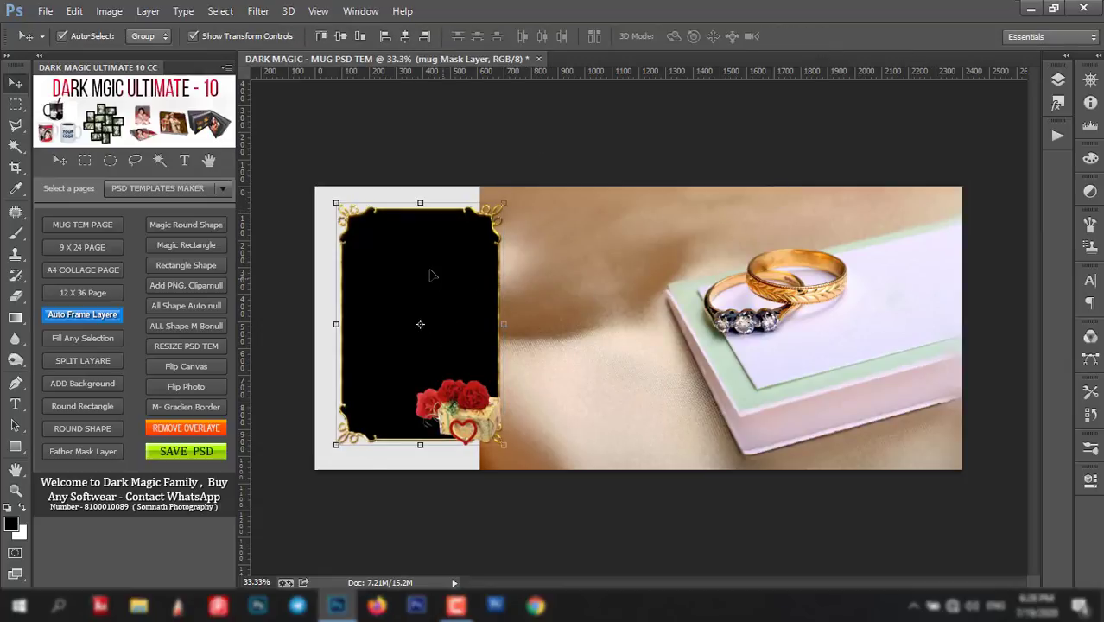
- Open DM Ultimate 10_FRAMES (148).png again as a new layer over the ring photo's centre
click(655, 270)
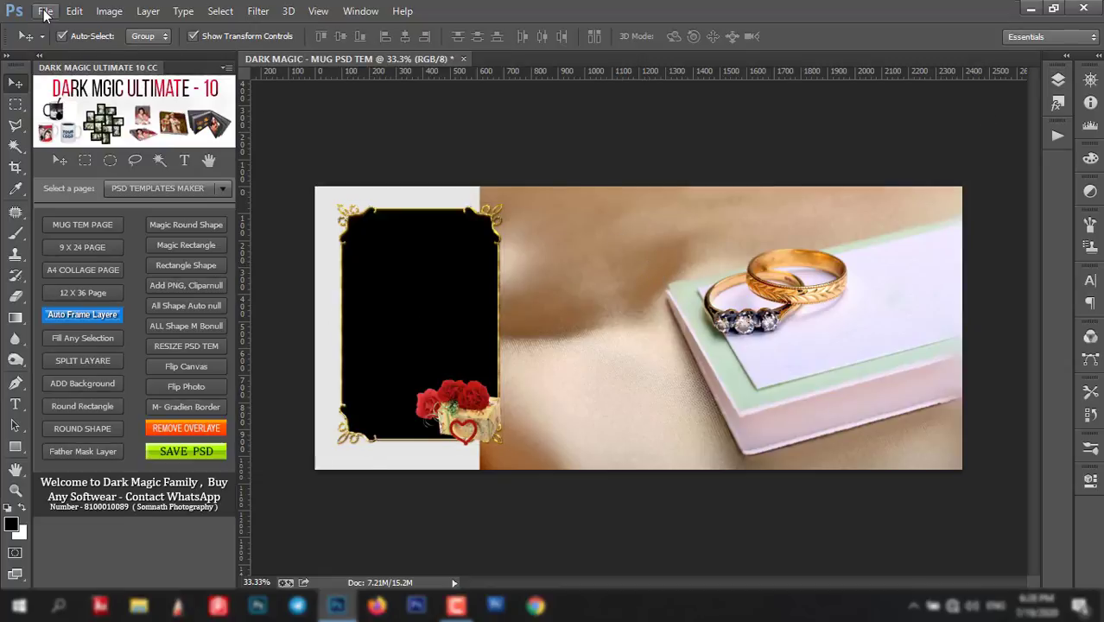
click(45, 11)
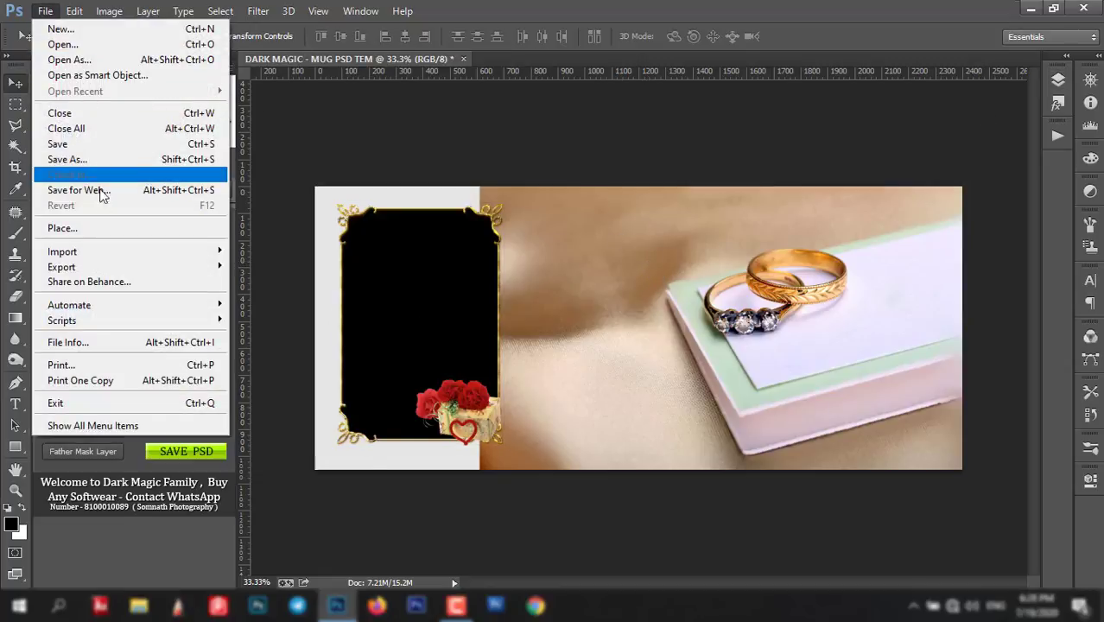
click(62, 44)
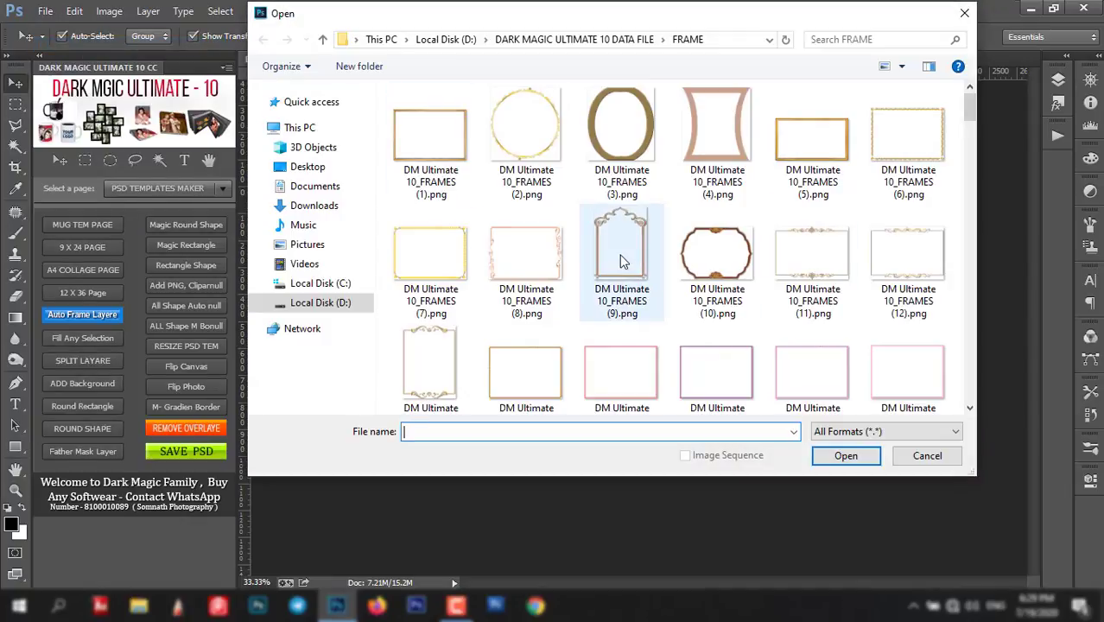
drag(969, 102, 967, 318)
click(716, 244)
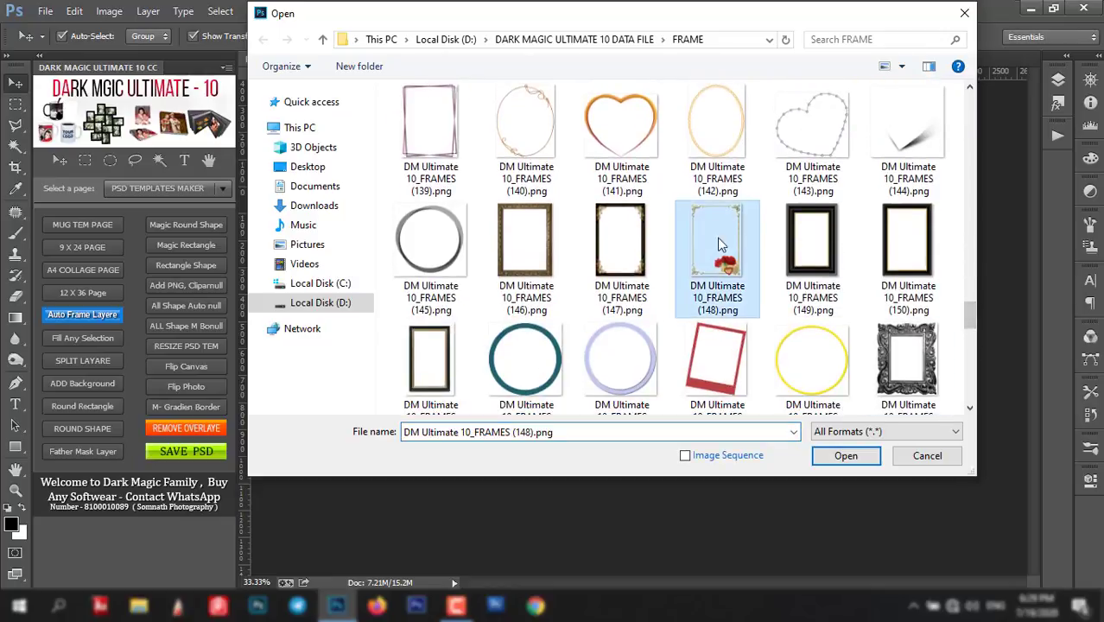
click(837, 458)
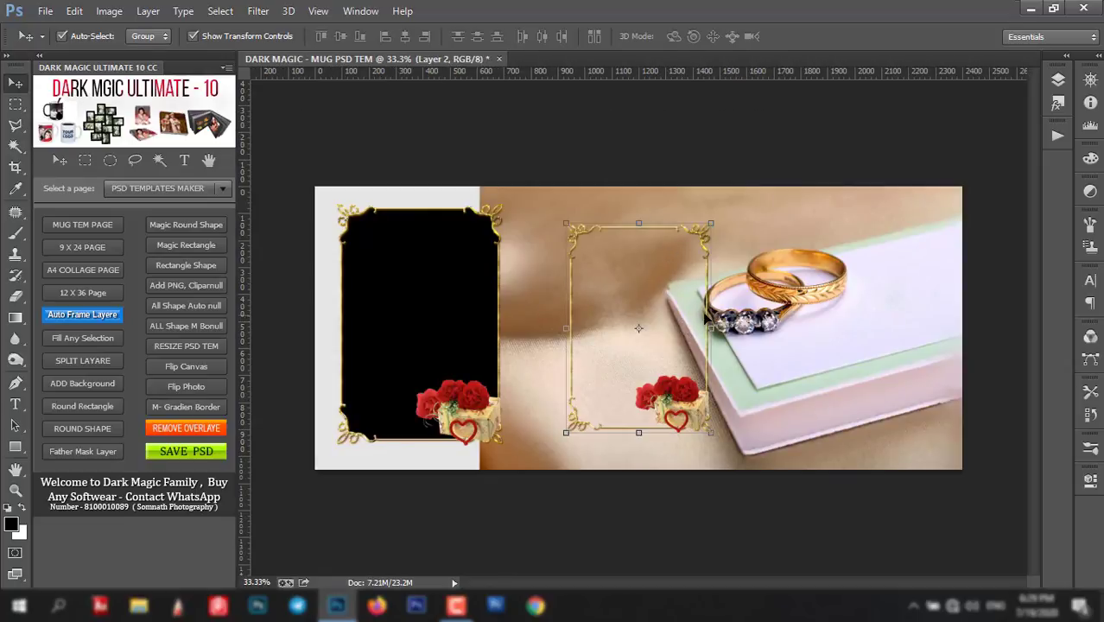
- Position the second rose frame near the middle of the ring picture
drag(697, 239, 709, 218)
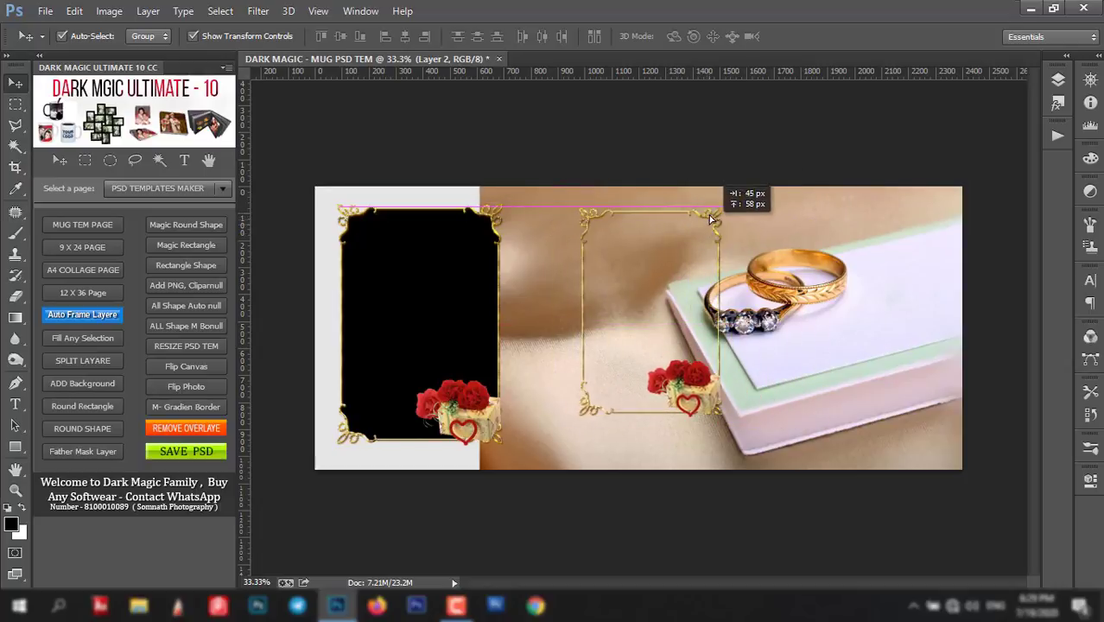
drag(709, 218, 713, 221)
scroll(680, 288, up, 3)
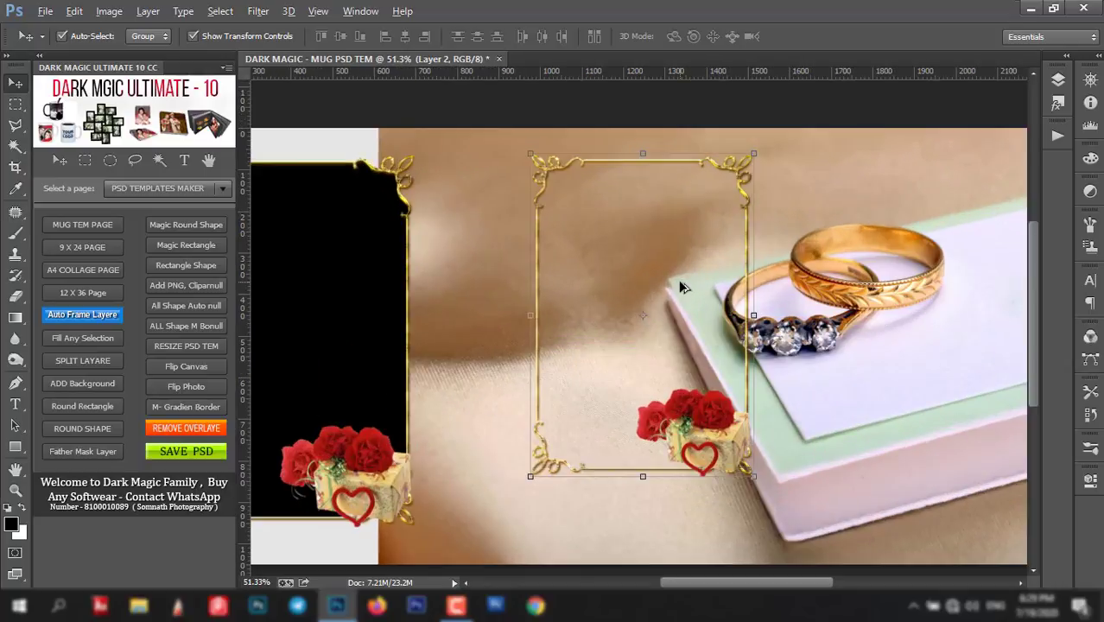
scroll(738, 281, up, 2)
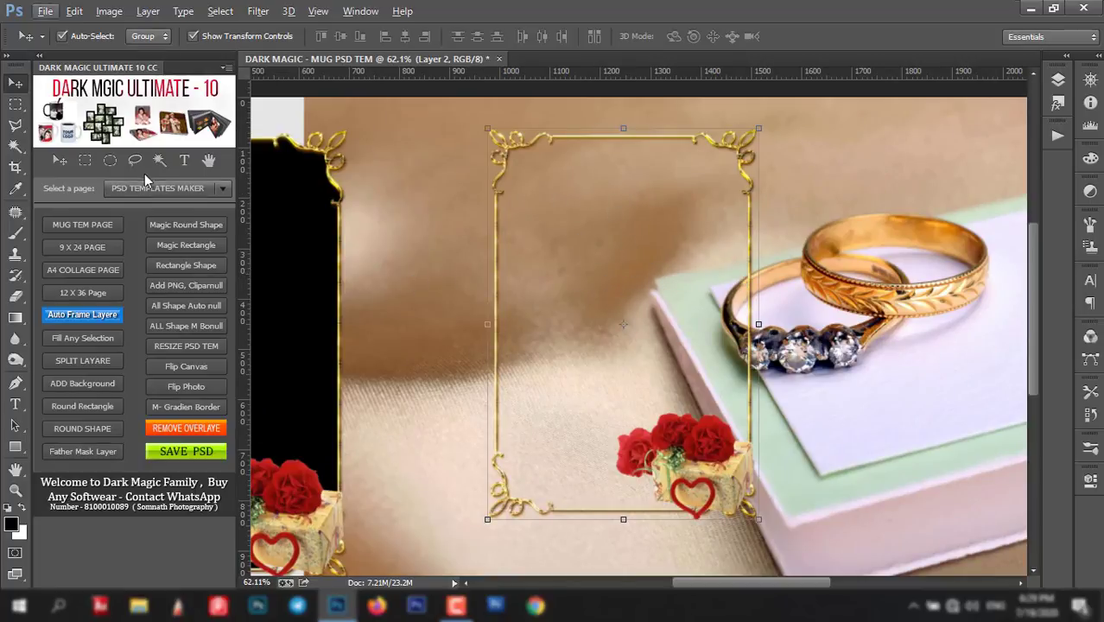
- Magic Wand-select the second frame's empty interior and add a new Layer 3
right_click(13, 129)
click(86, 141)
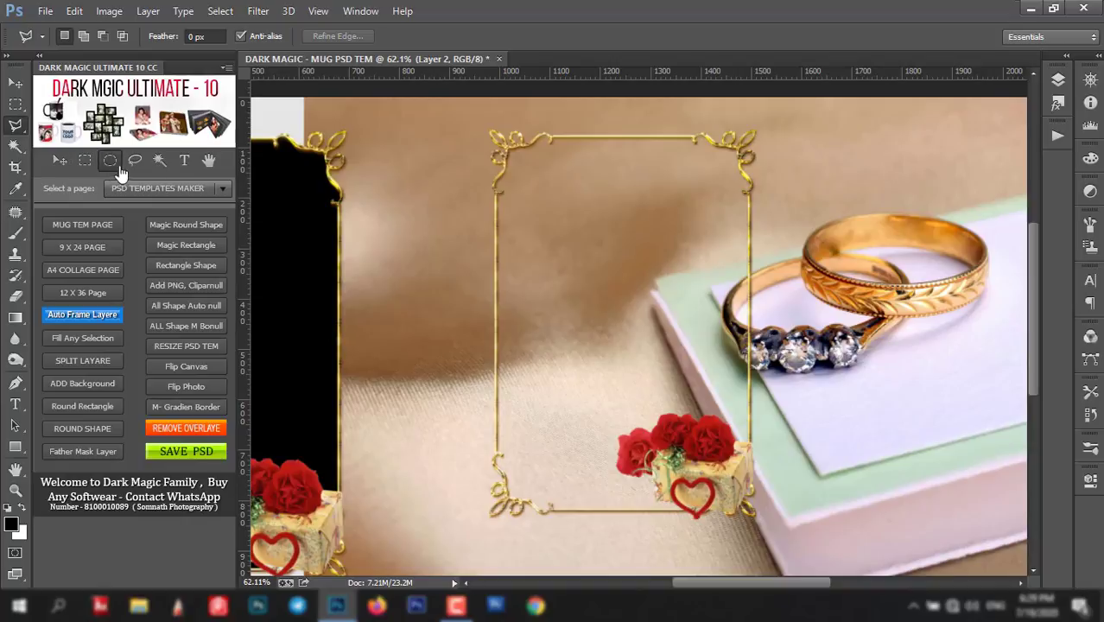
click(159, 160)
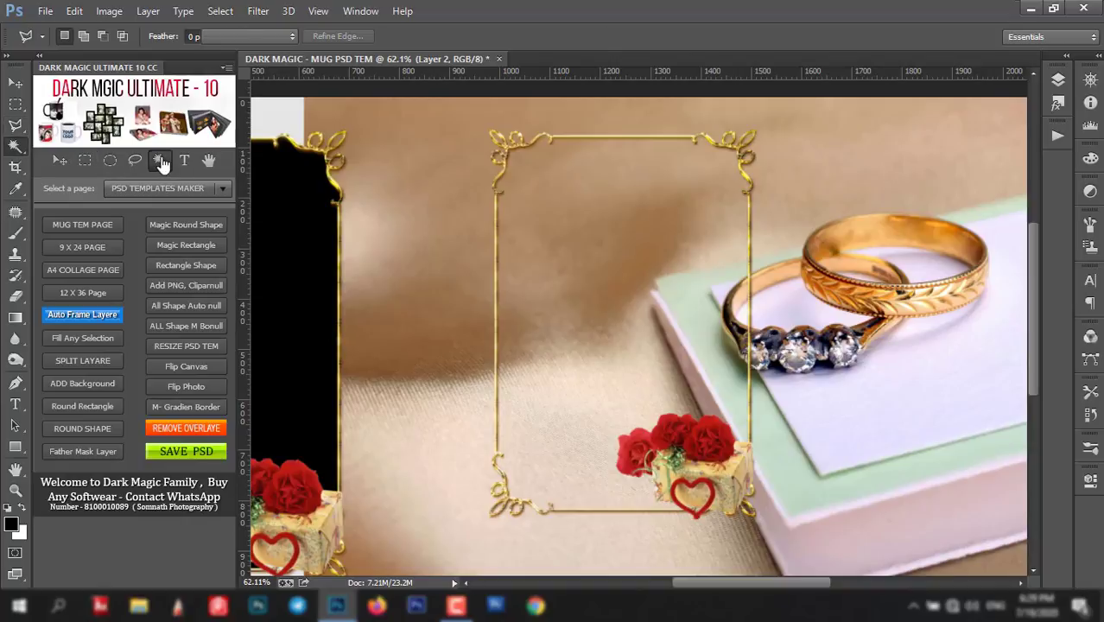
click(661, 307)
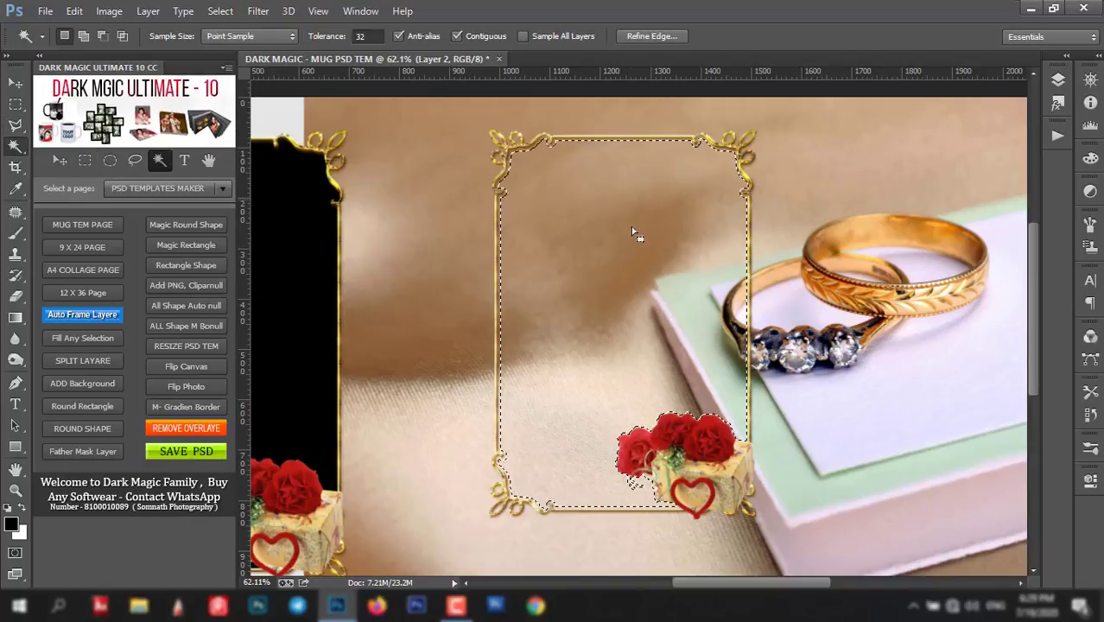
click(1057, 79)
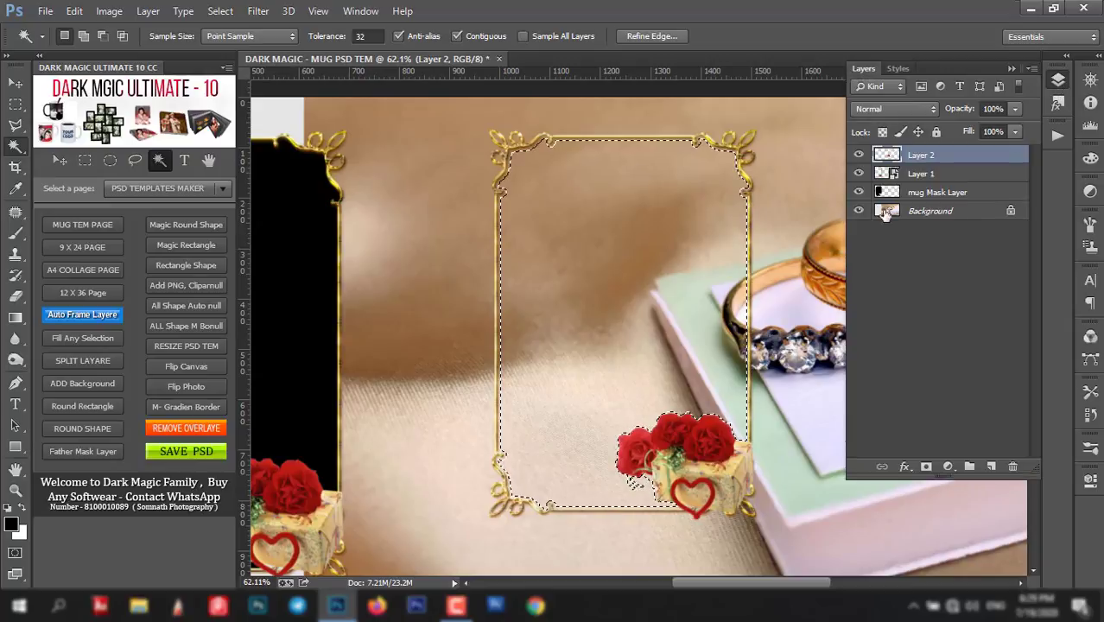
click(992, 466)
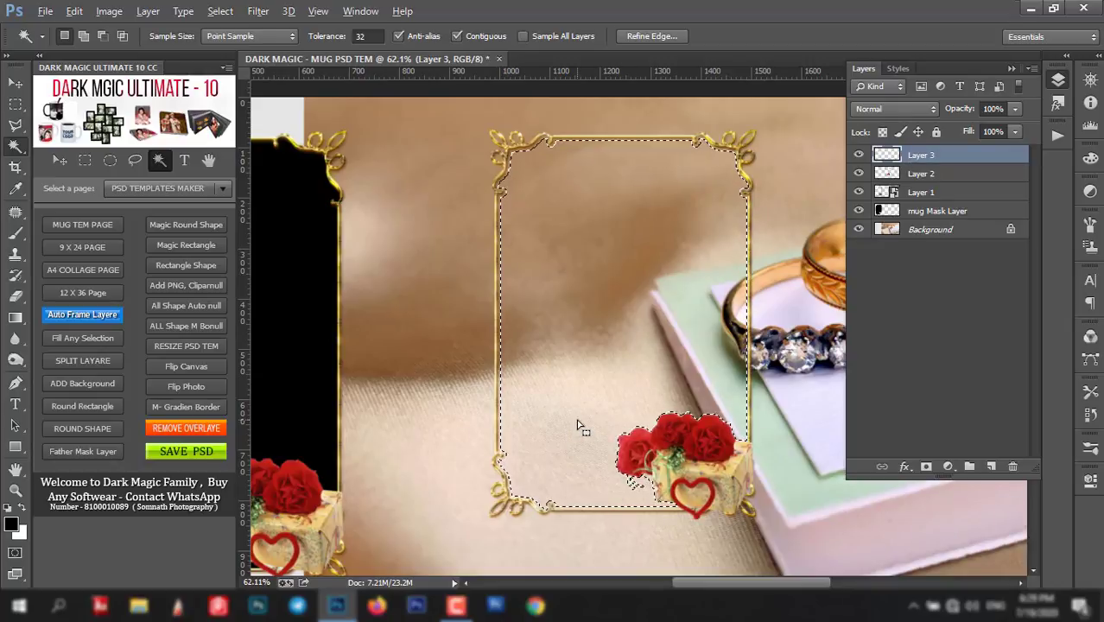
- Fill the second frame's interior selection with black, deselect, and inspect the left frame
key(alt+BackSpace)
key(ctrl+d)
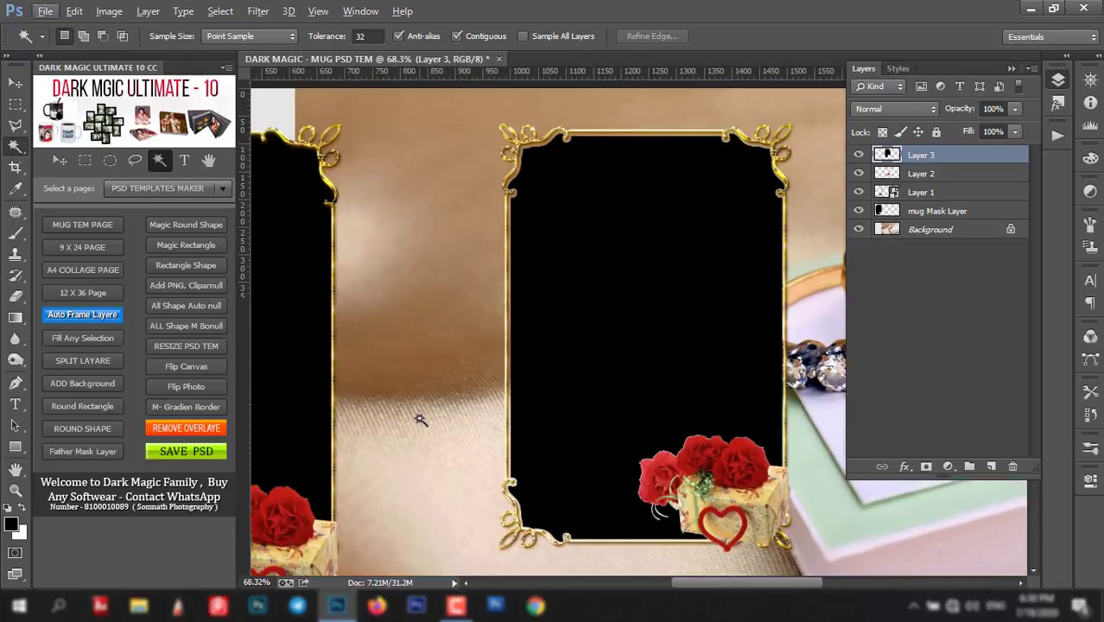
scroll(419, 420, up, 1)
scroll(569, 383, left, 5)
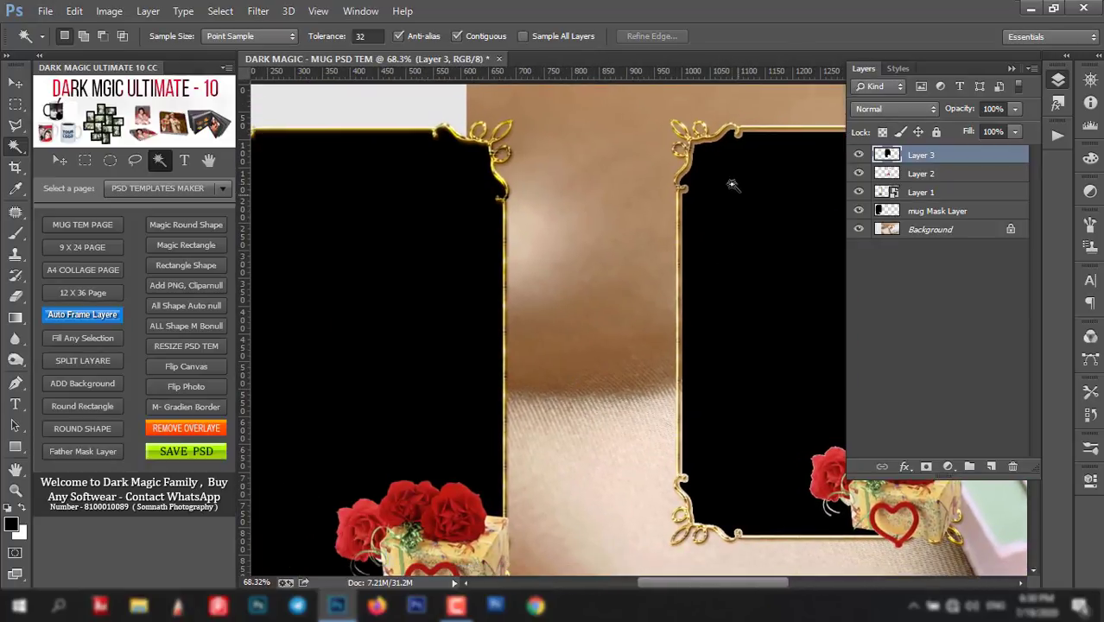
scroll(731, 183, up, 2)
scroll(729, 158, up, 2)
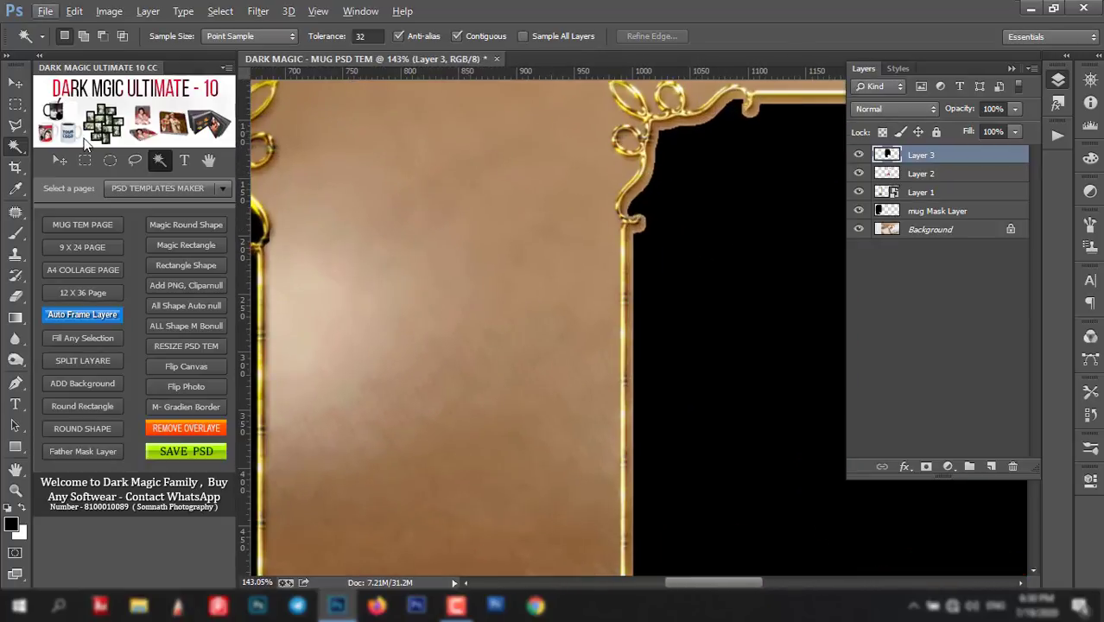
click(14, 84)
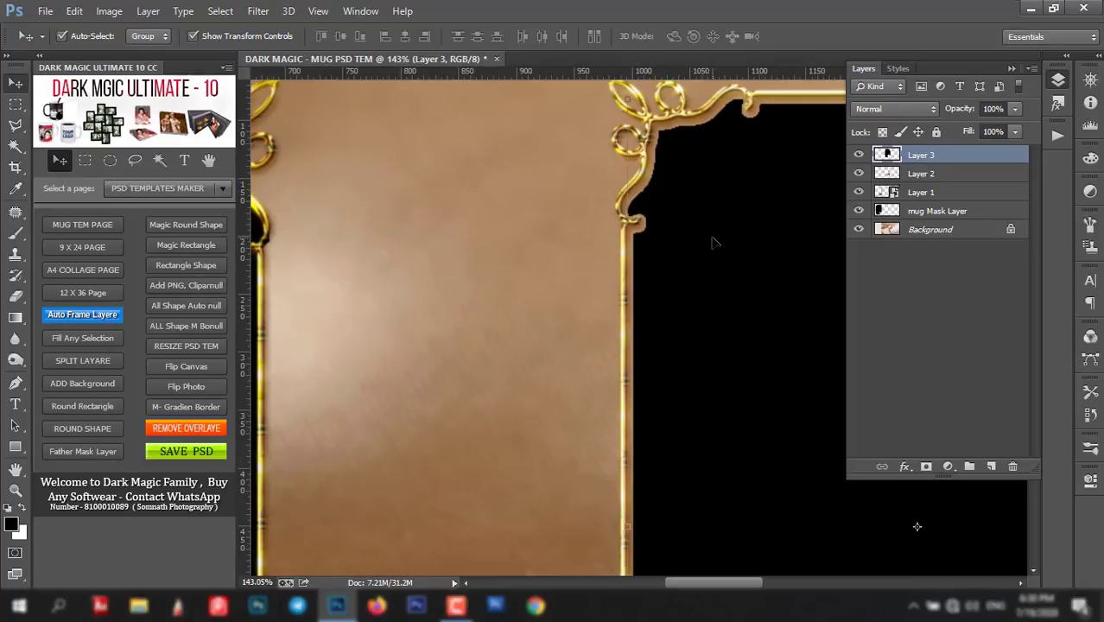
drag(712, 243, 714, 241)
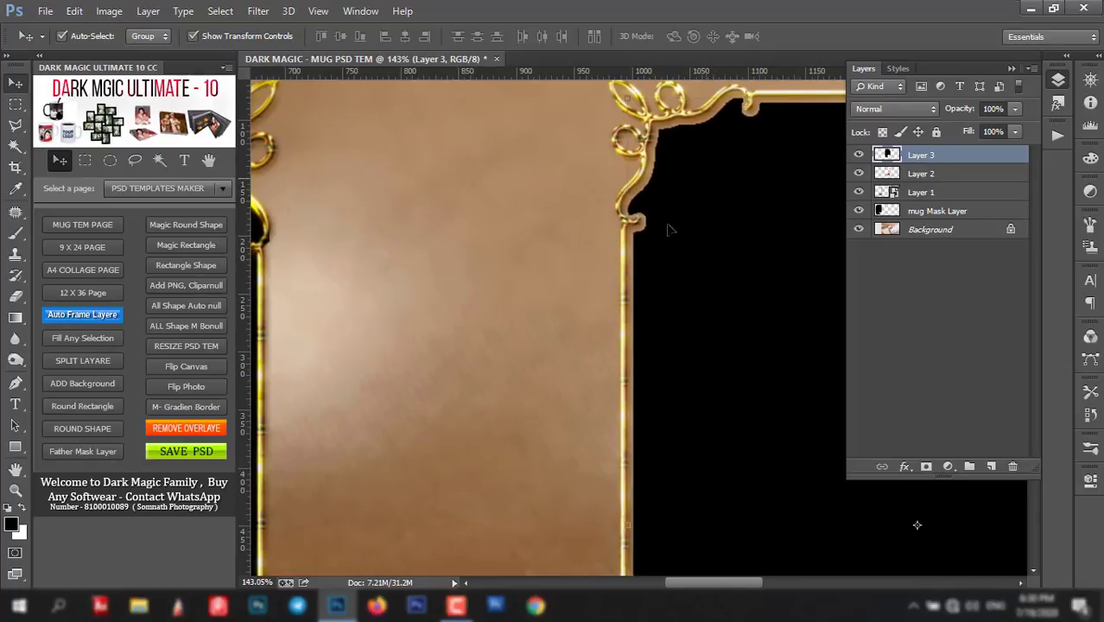
drag(616, 313, 795, 318)
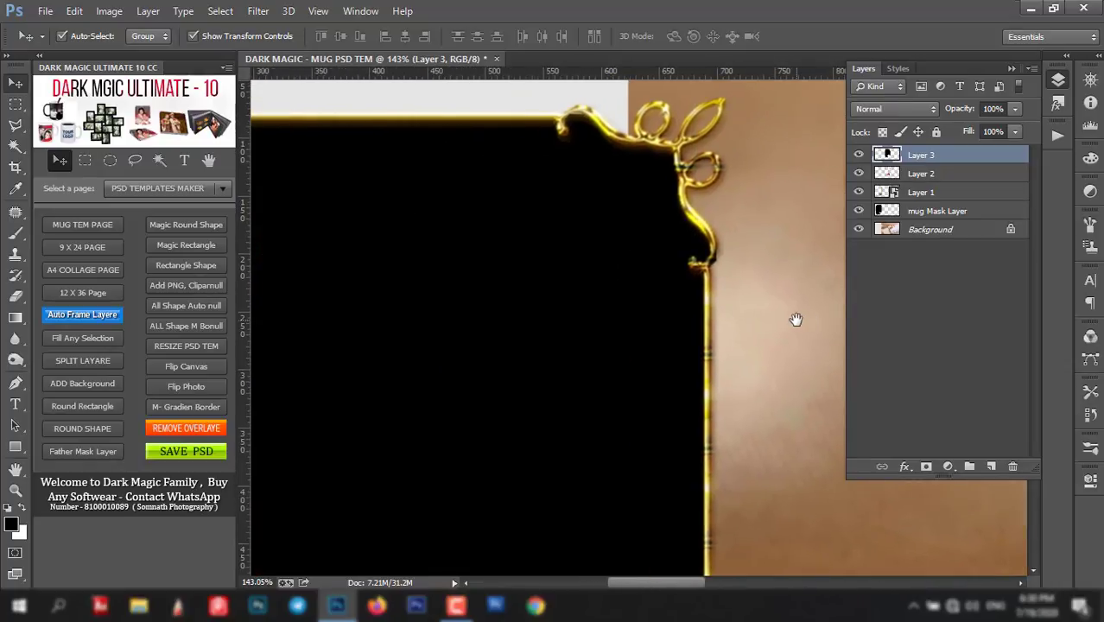
mouse_move(577, 334)
mouse_down()
mouse_move(678, 332)
mouse_move(661, 388)
mouse_up()
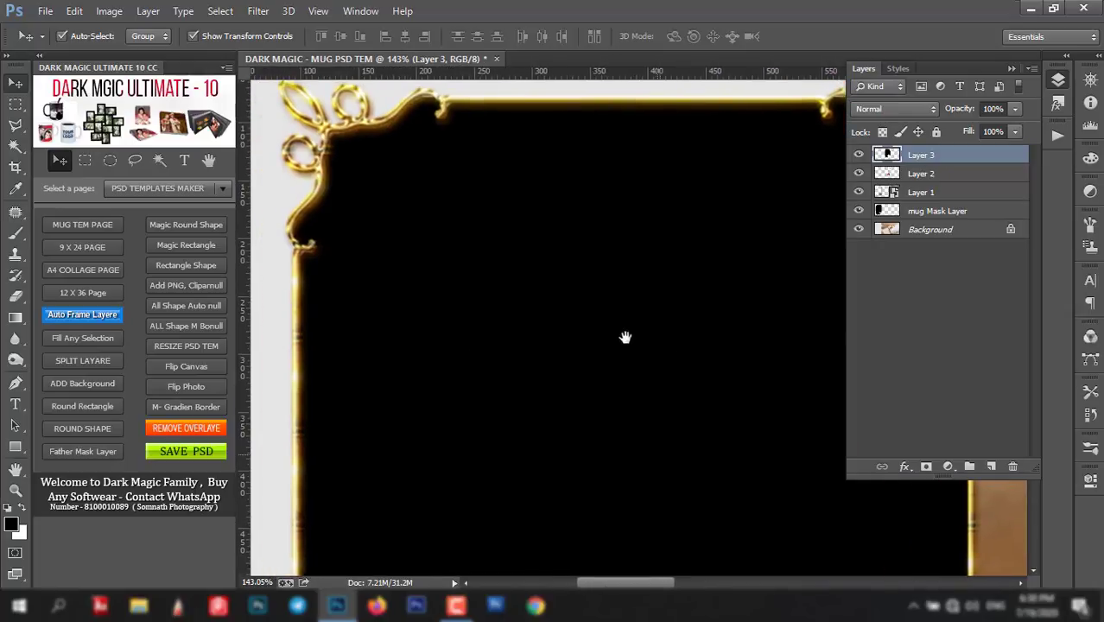
mouse_move(627, 338)
mouse_down()
mouse_move(634, 511)
mouse_move(598, 303)
mouse_move(463, 375)
mouse_up()
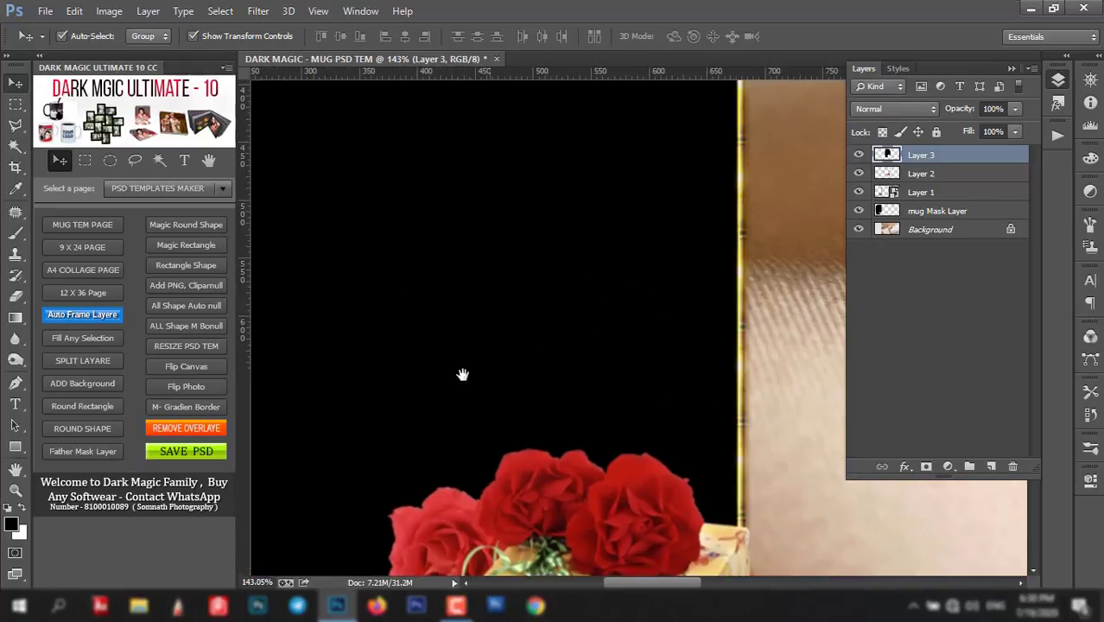
- Delete Layer 2 and Layer 3 together, leaving only the left frame
key(ctrl+1)
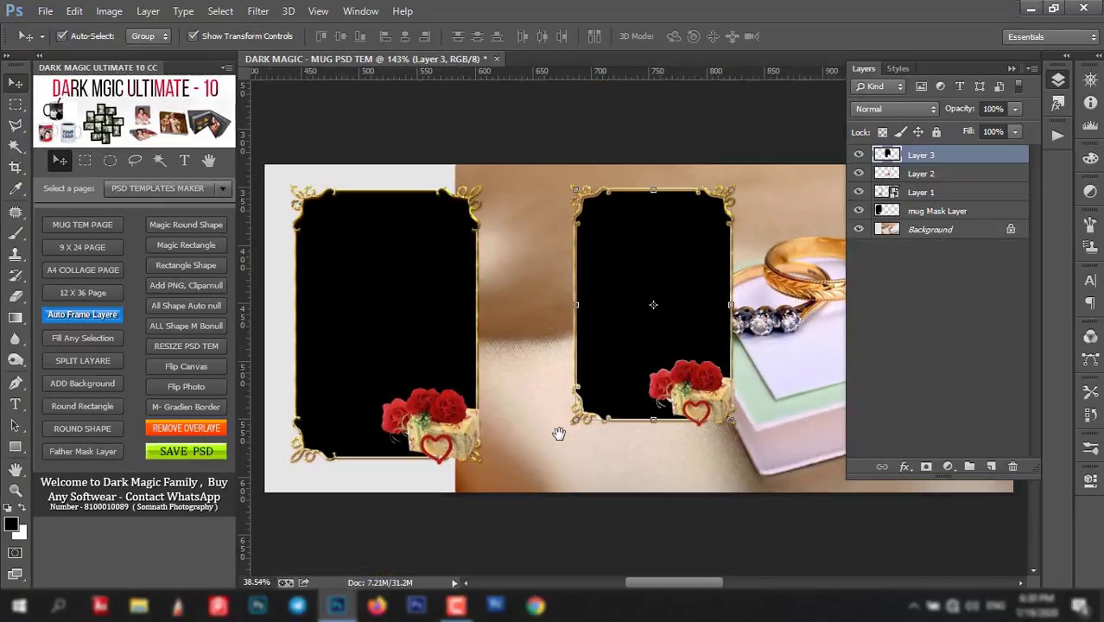
key(ctrl+0)
shift+click(686, 406)
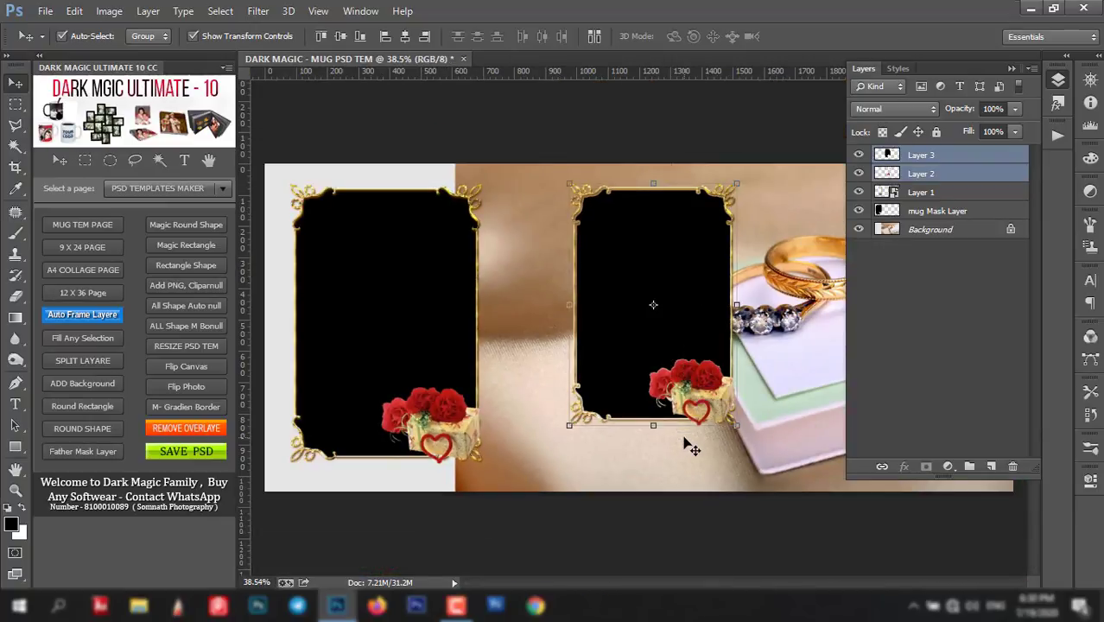
key(Delete)
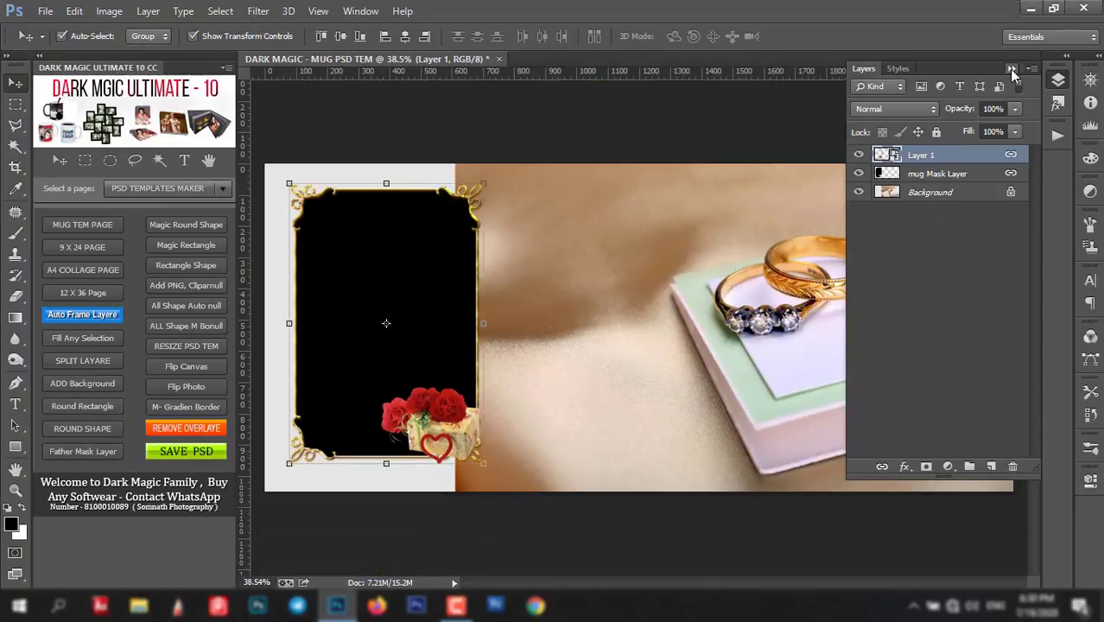
click(1011, 69)
click(577, 316)
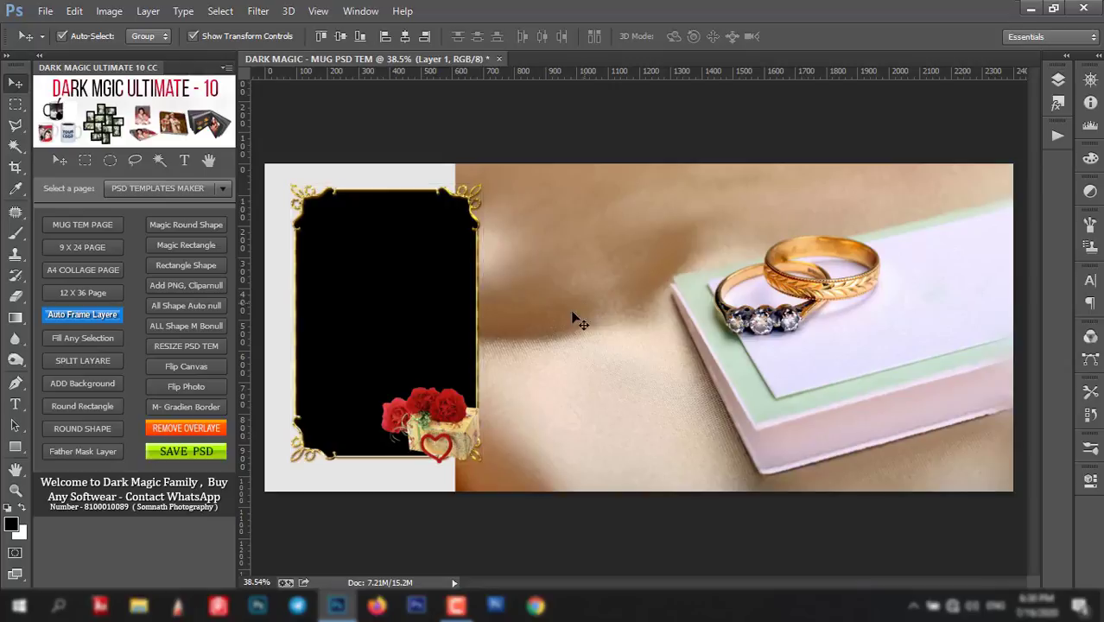
- Place DM Ultimate 10_FRAMES (10).png, the scalloped brown frame, via Auto Frame Layer
click(90, 313)
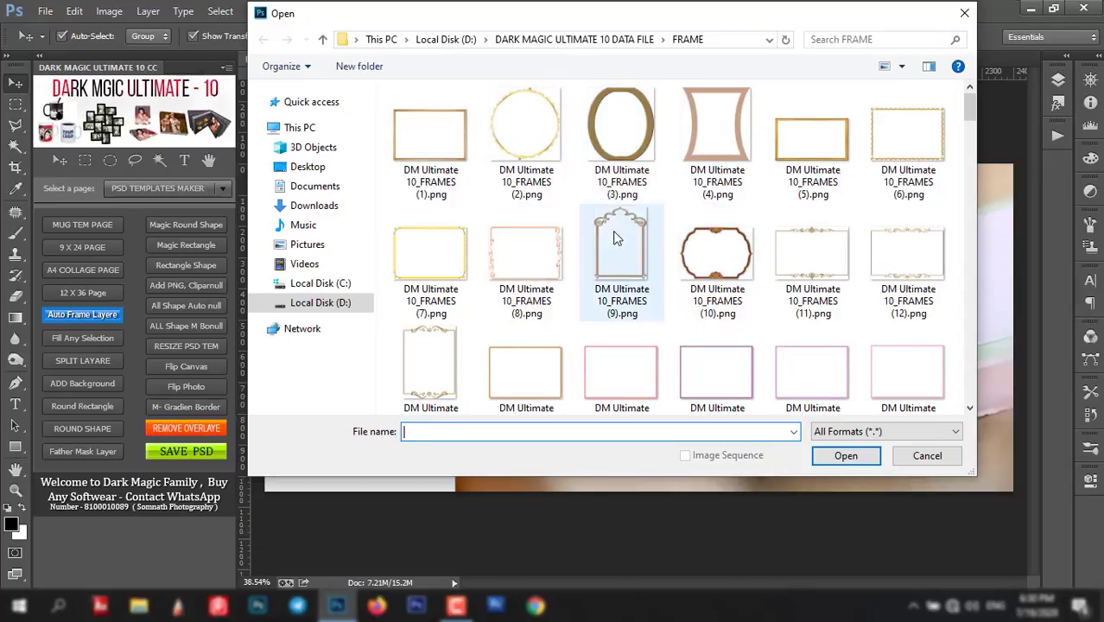
scroll(788, 310, down, 2)
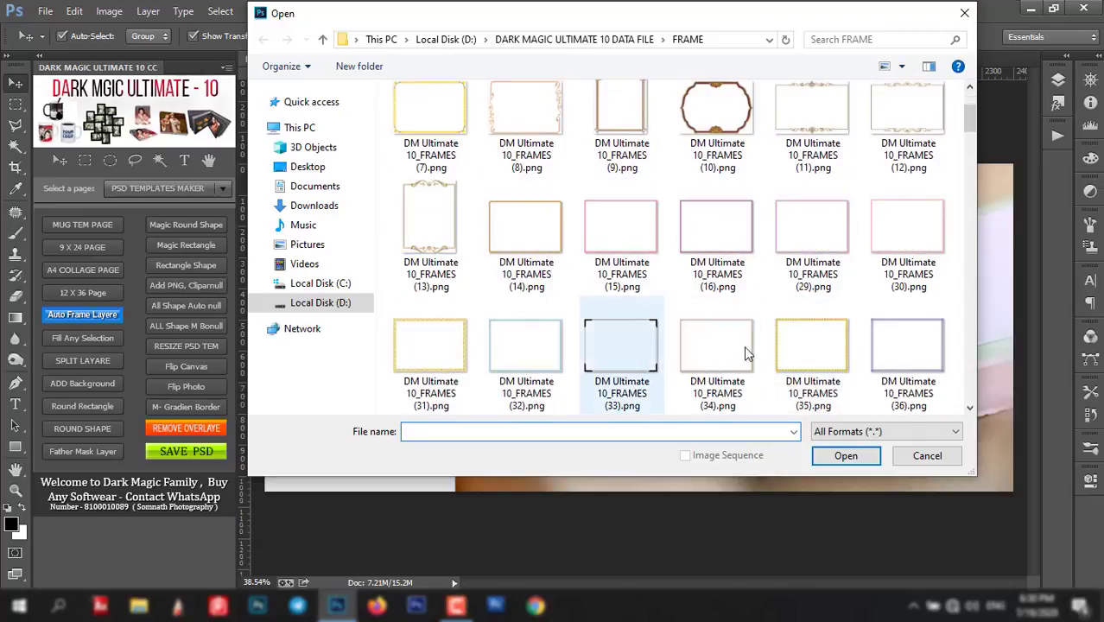
click(717, 115)
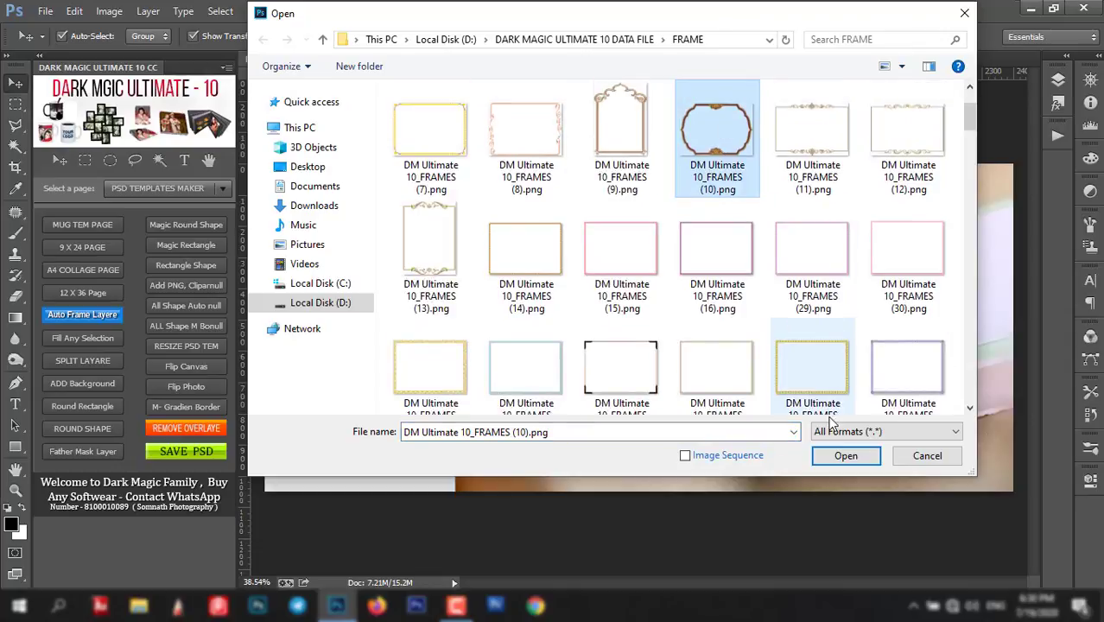
click(846, 463)
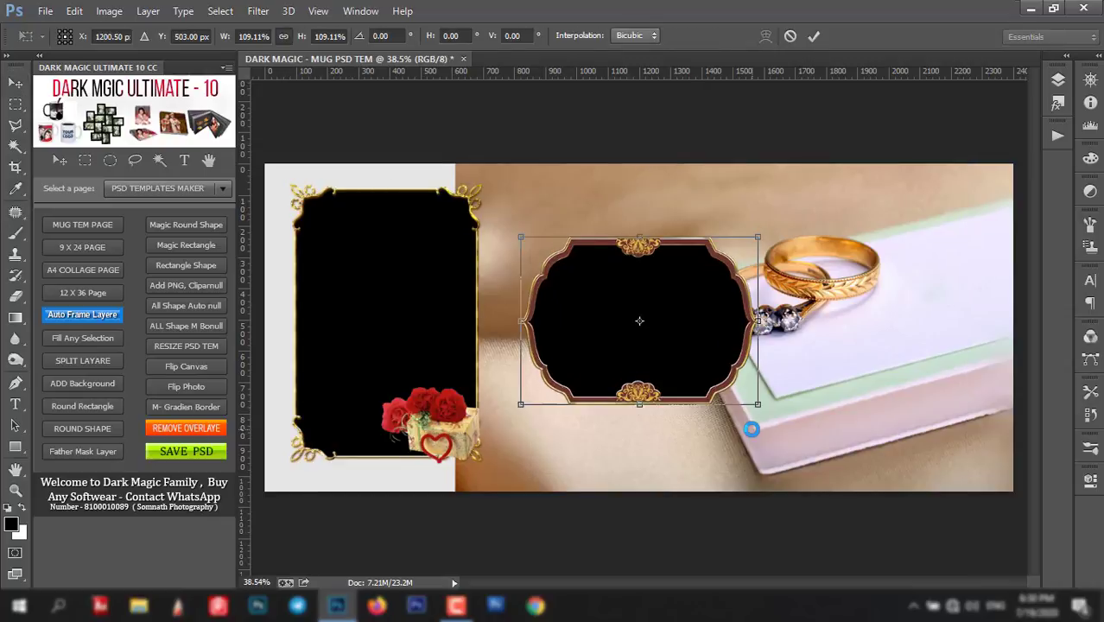
- Move the scalloped frame over the rings and enlarge it to about 149%
drag(616, 368, 837, 399)
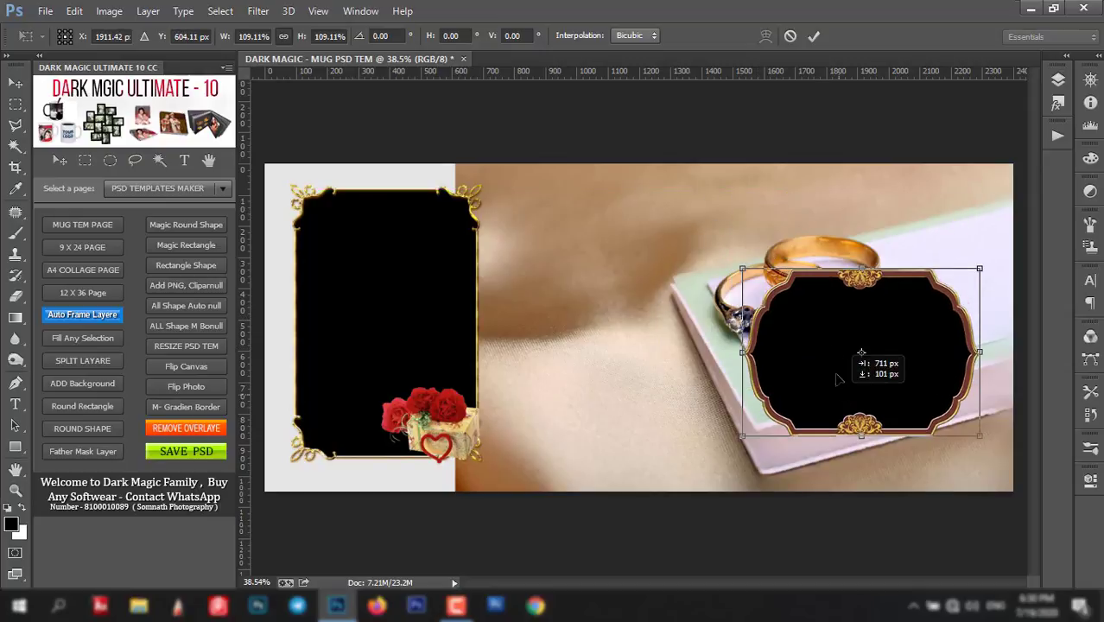
drag(836, 380, 863, 292)
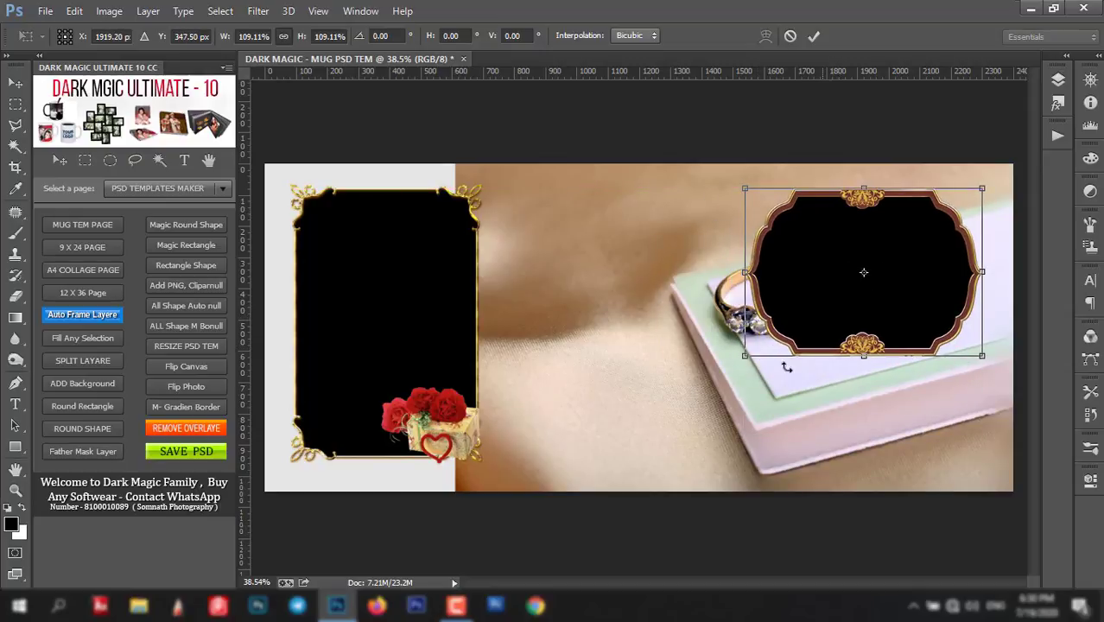
drag(741, 356, 705, 376)
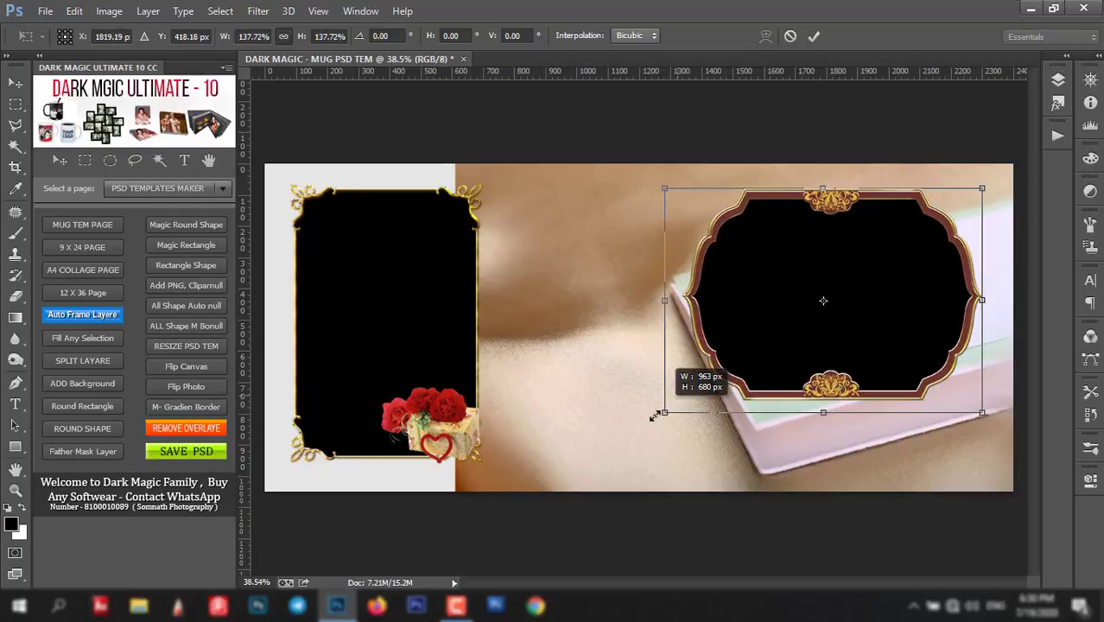
drag(705, 377, 657, 417)
drag(771, 353, 774, 364)
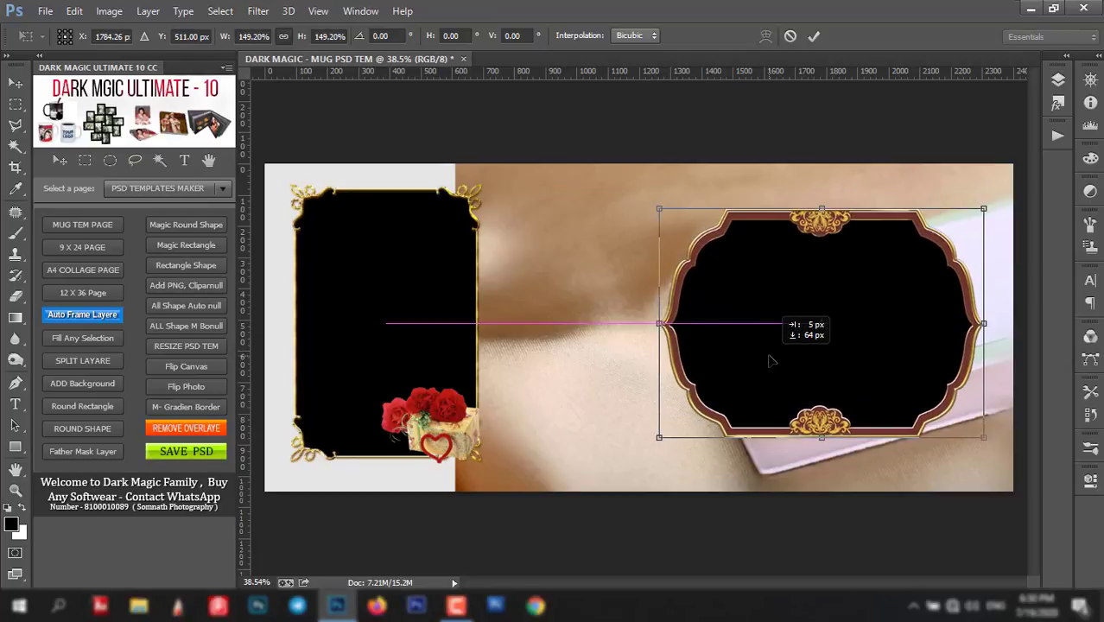
click(813, 36)
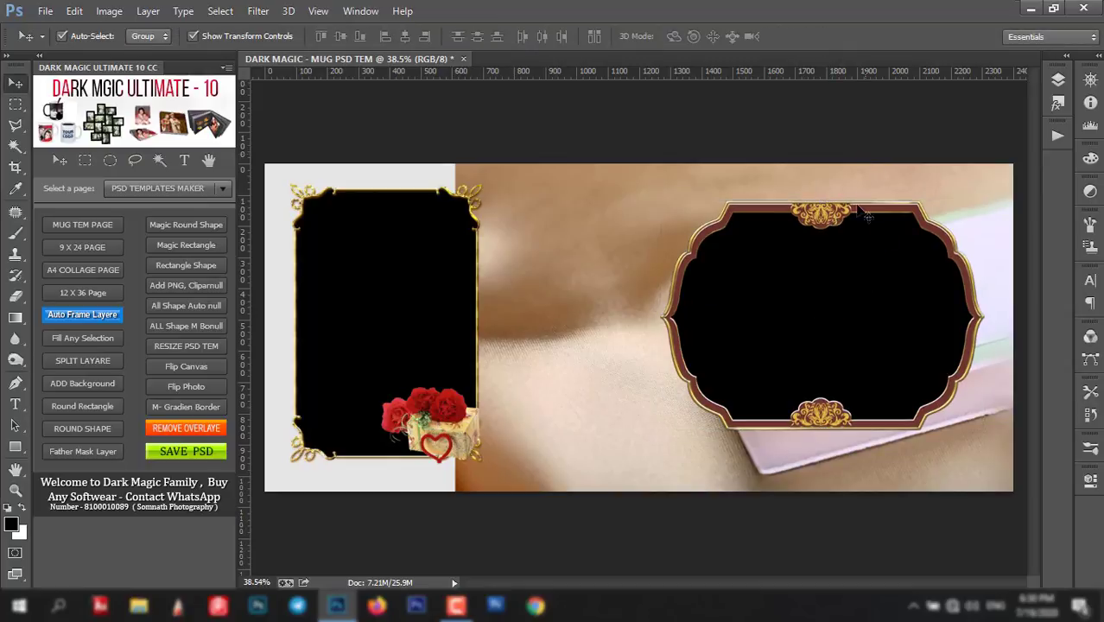
- Shrink the frame to about 70% and place it just left of the rings
click(825, 222)
click(1057, 80)
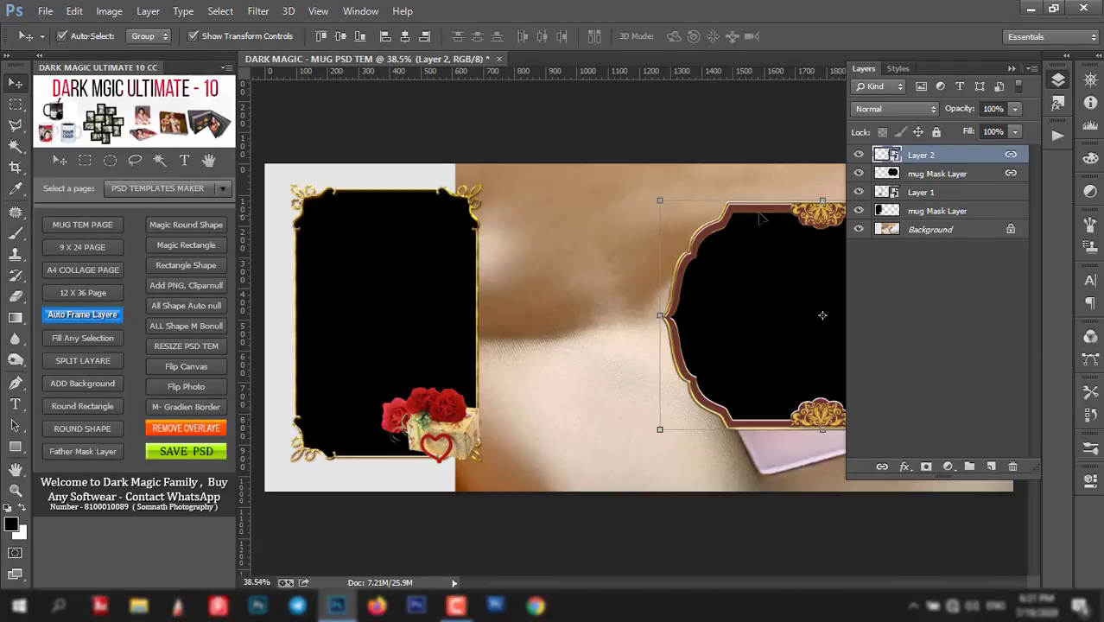
click(1009, 69)
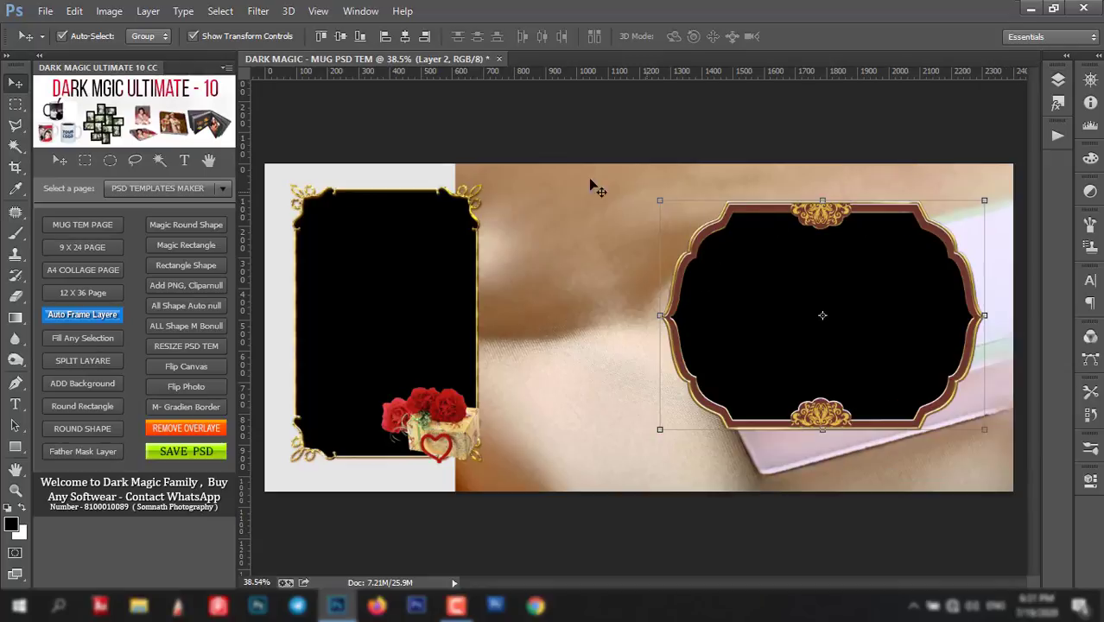
drag(807, 355, 814, 360)
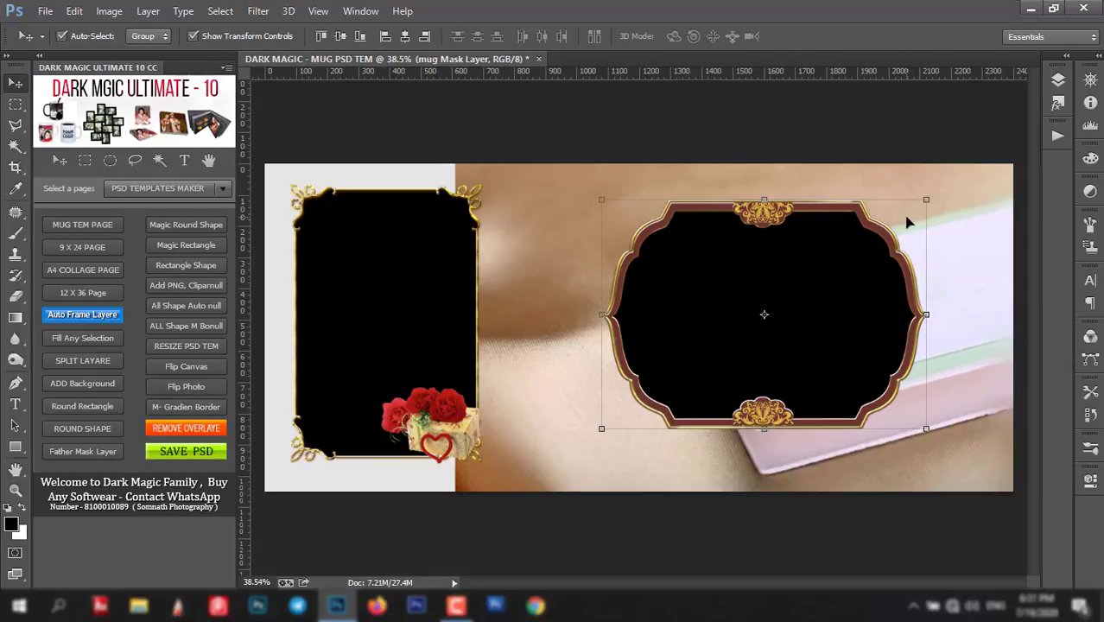
drag(927, 199, 877, 235)
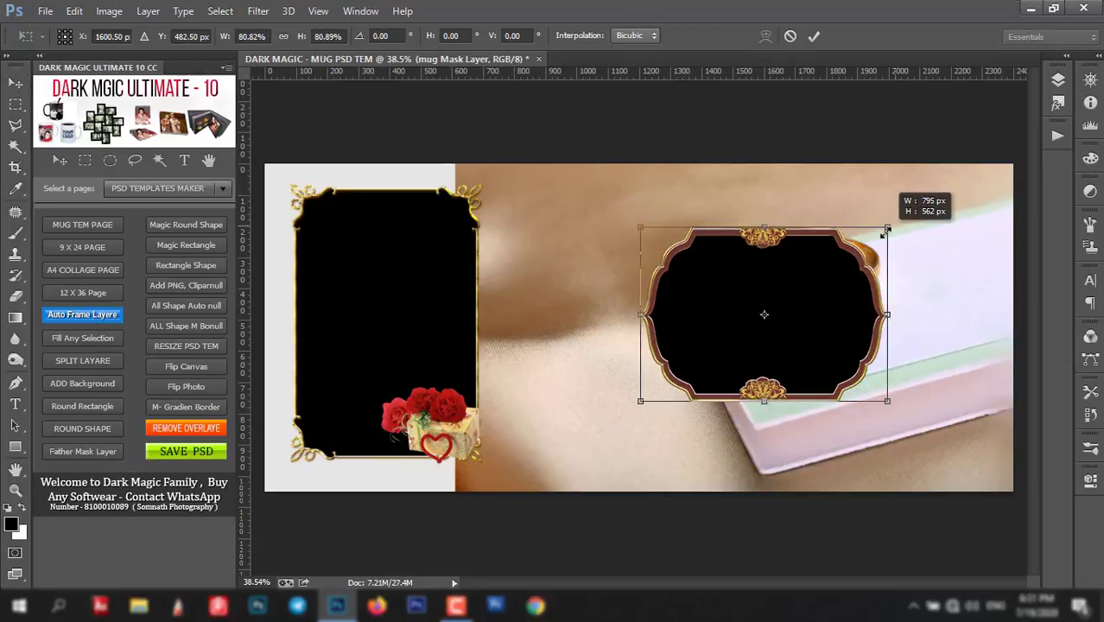
mouse_move(826, 360)
mouse_down()
mouse_move(688, 338)
mouse_move(684, 369)
mouse_up()
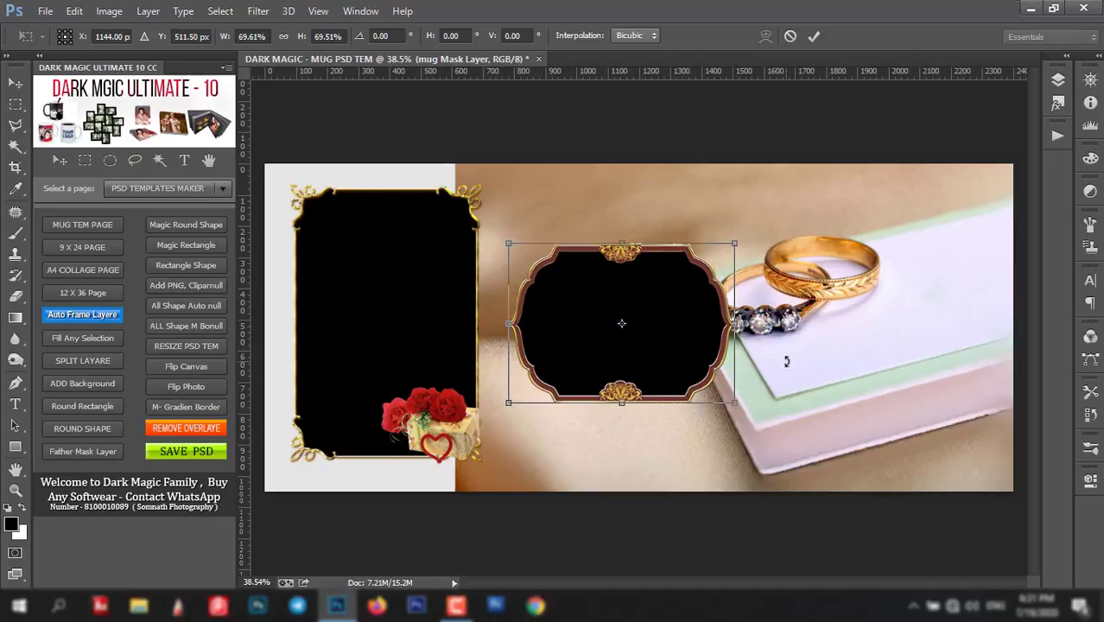
click(815, 36)
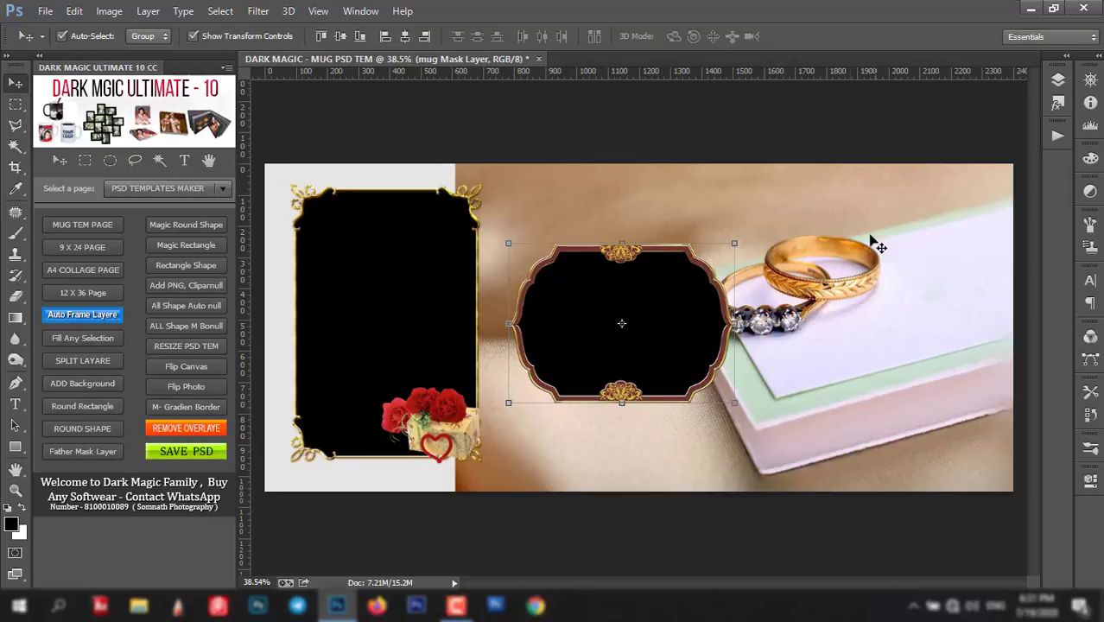
click(86, 163)
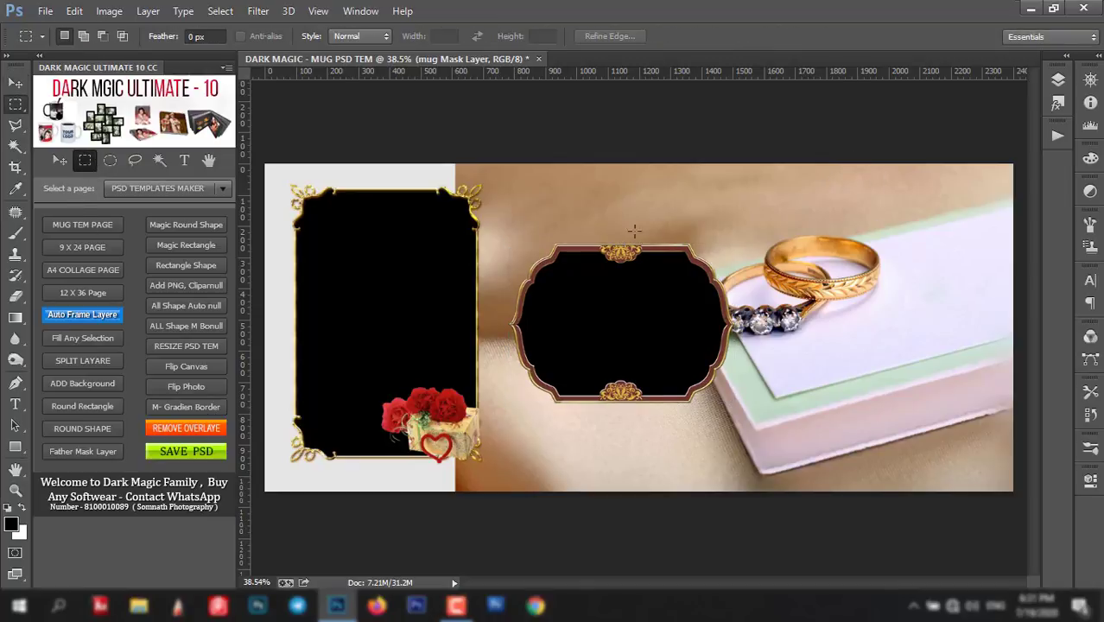
- Select the canvas's right part and apply a Father Mask Layer black fade
drag(764, 148, 1011, 489)
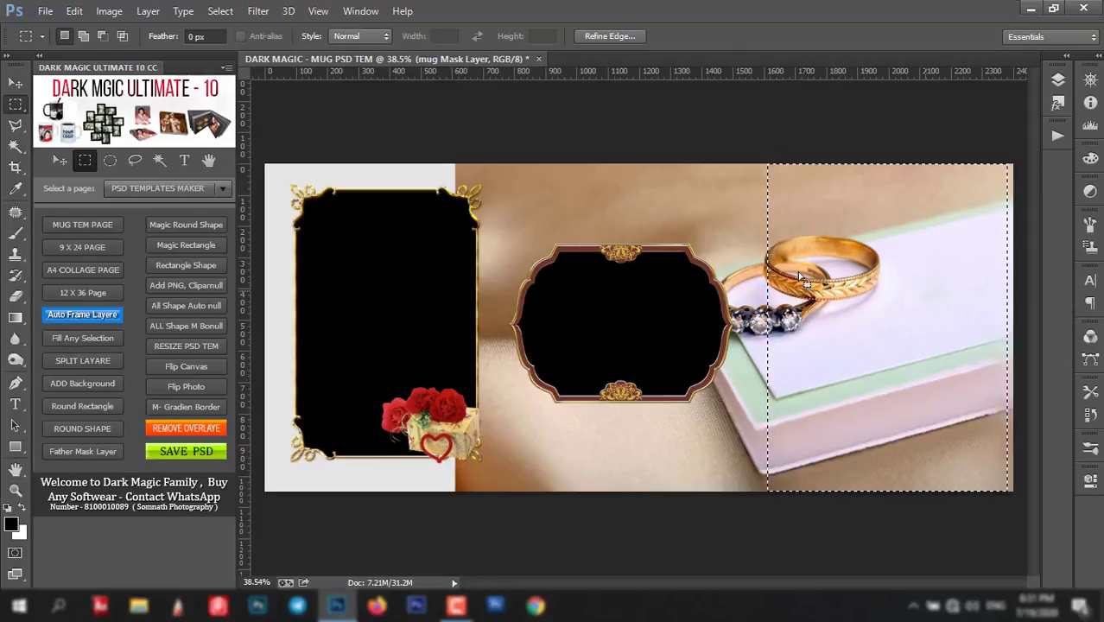
click(79, 451)
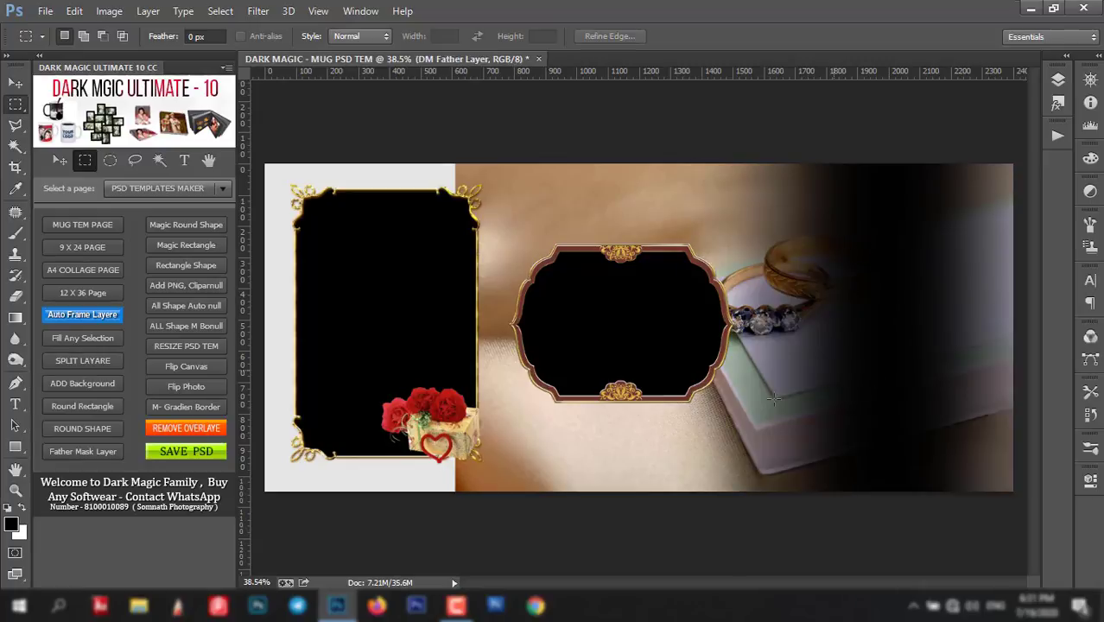
- On the AUTO OPTION page, select both frames and the background, then run AUTO FILL
click(173, 189)
click(166, 206)
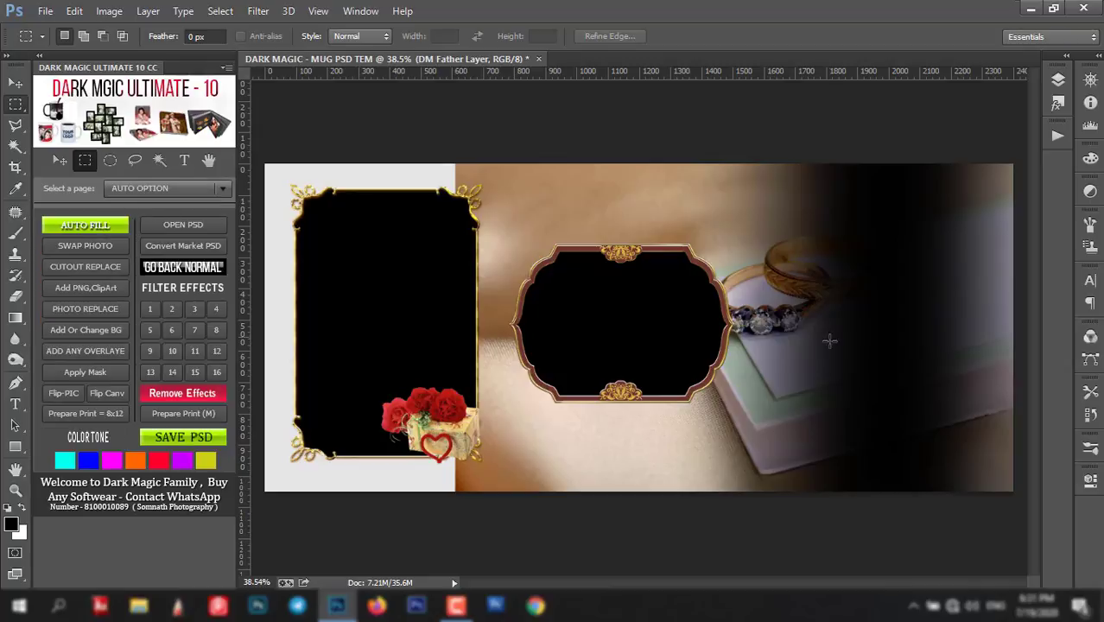
click(57, 163)
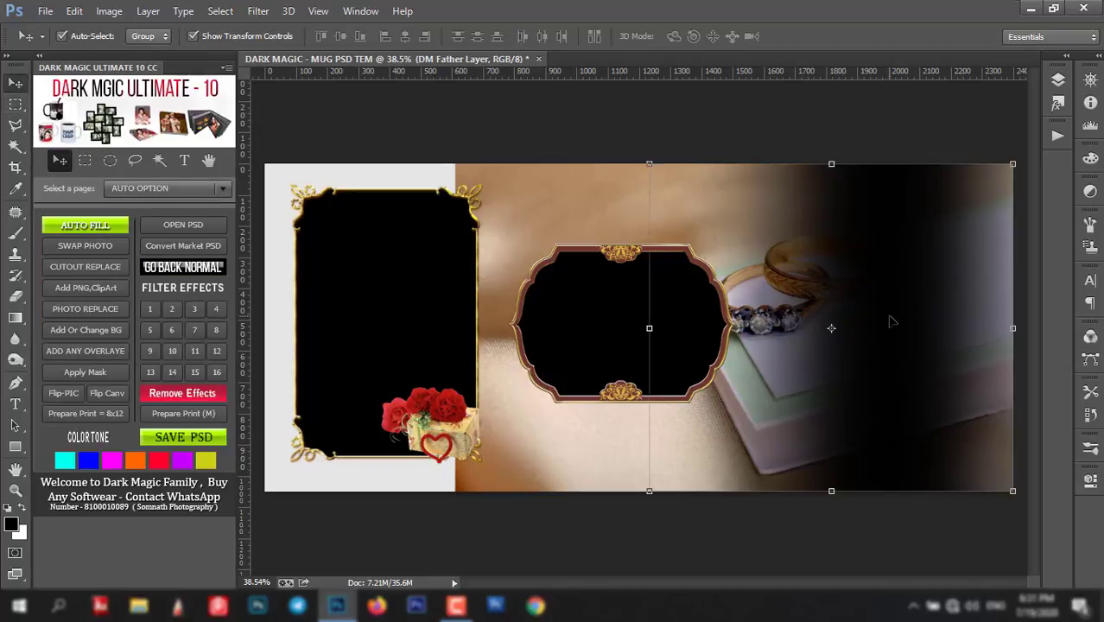
shift+click(386, 329)
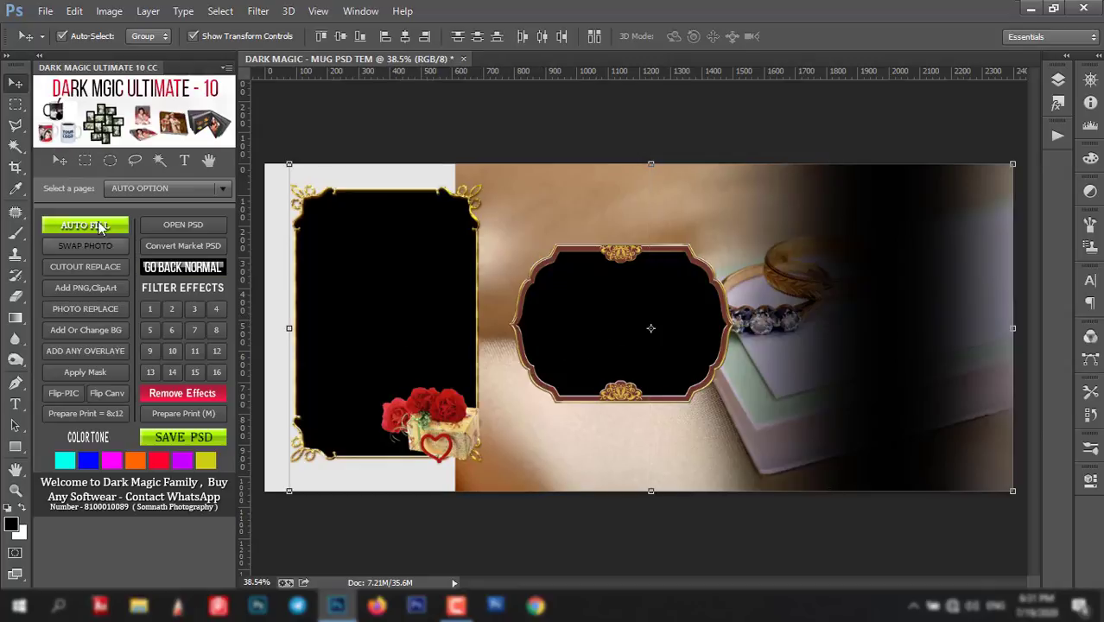
click(402, 271)
shift+click(618, 342)
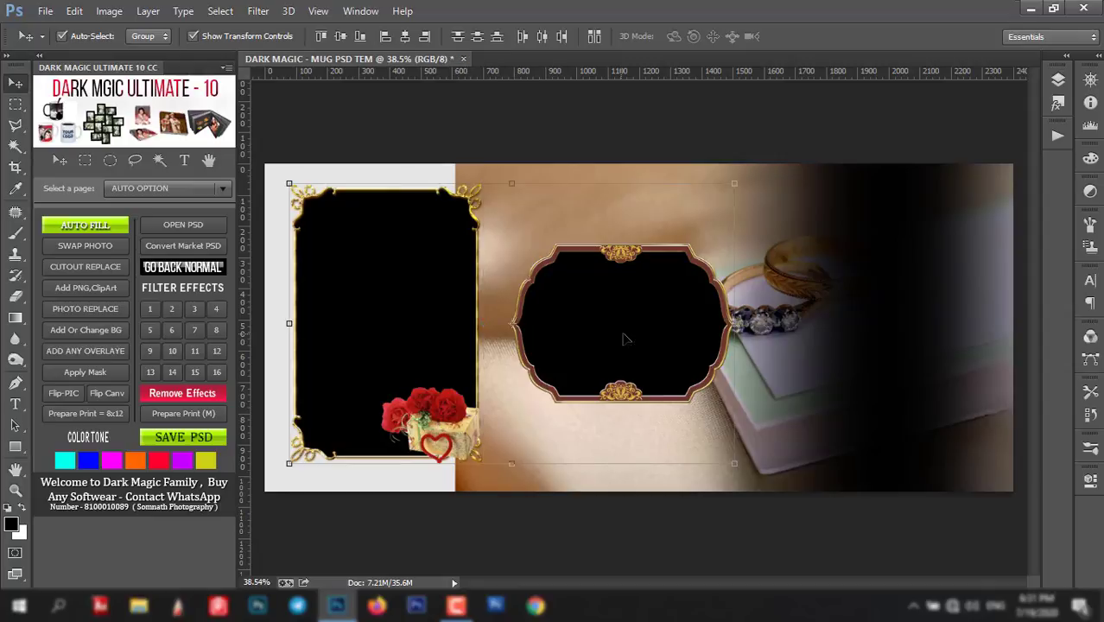
shift+click(895, 328)
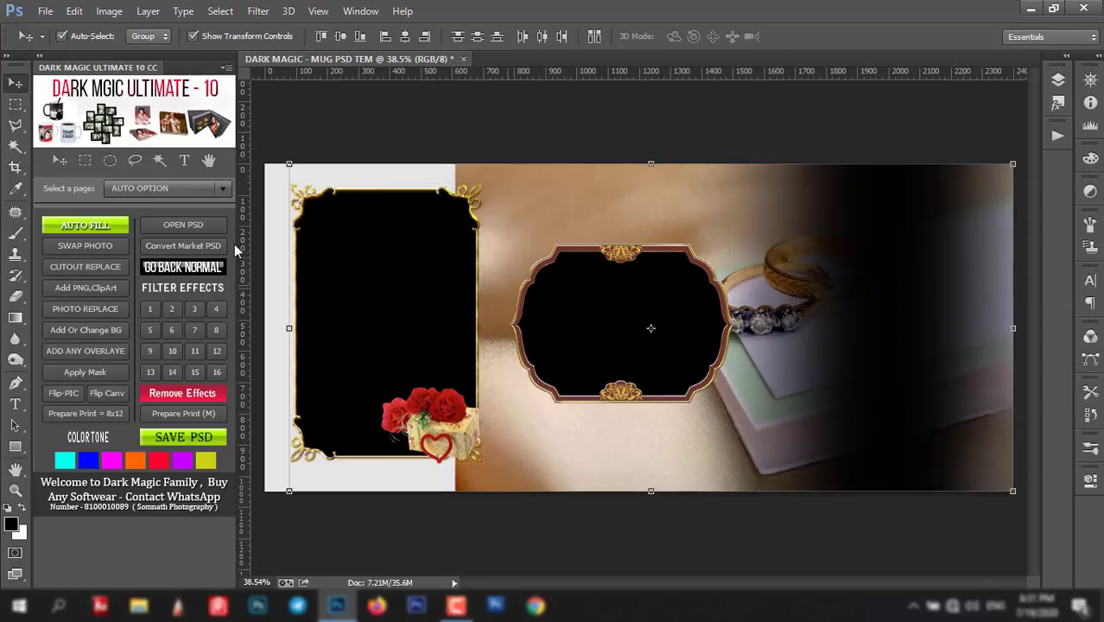
click(85, 226)
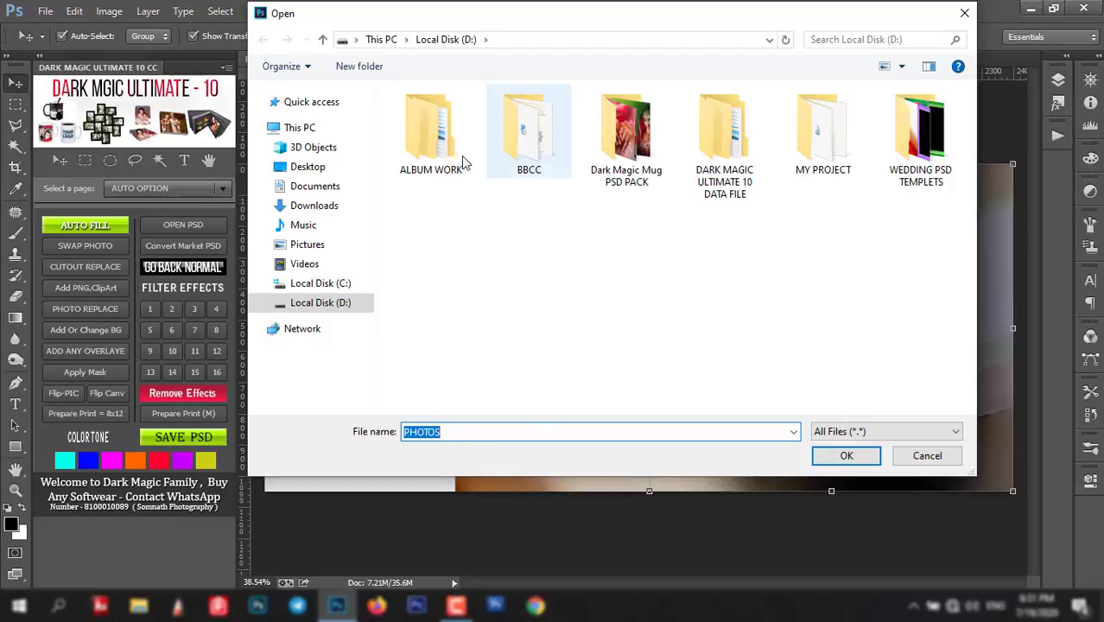
- Browse ALBUM WORK's subfolders to reach the PHOTOS folder
double_click(449, 140)
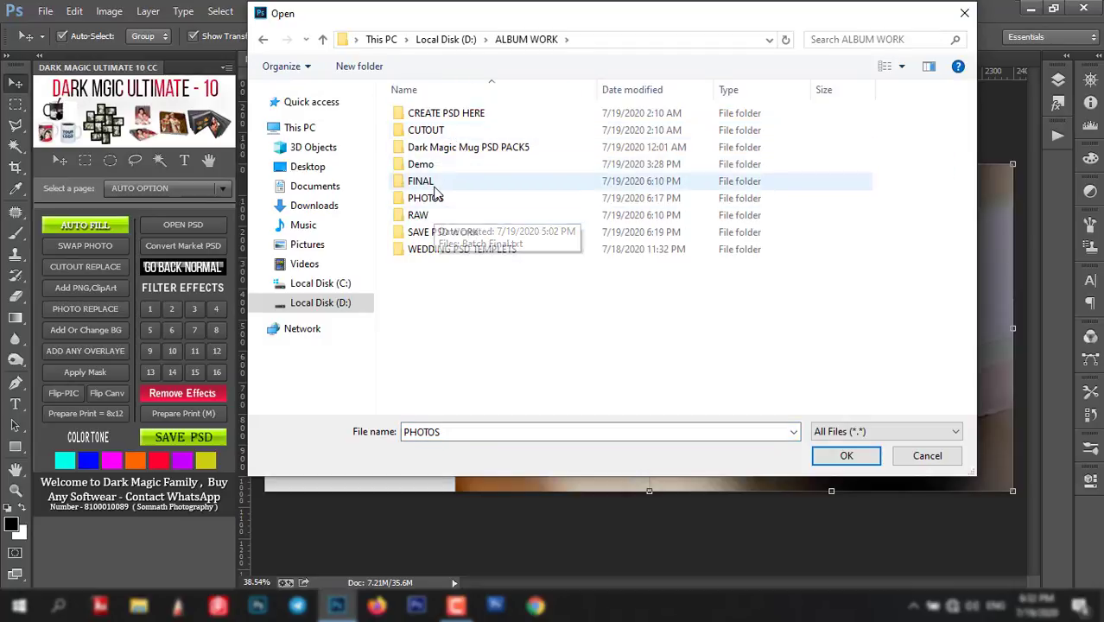
double_click(434, 183)
click(324, 41)
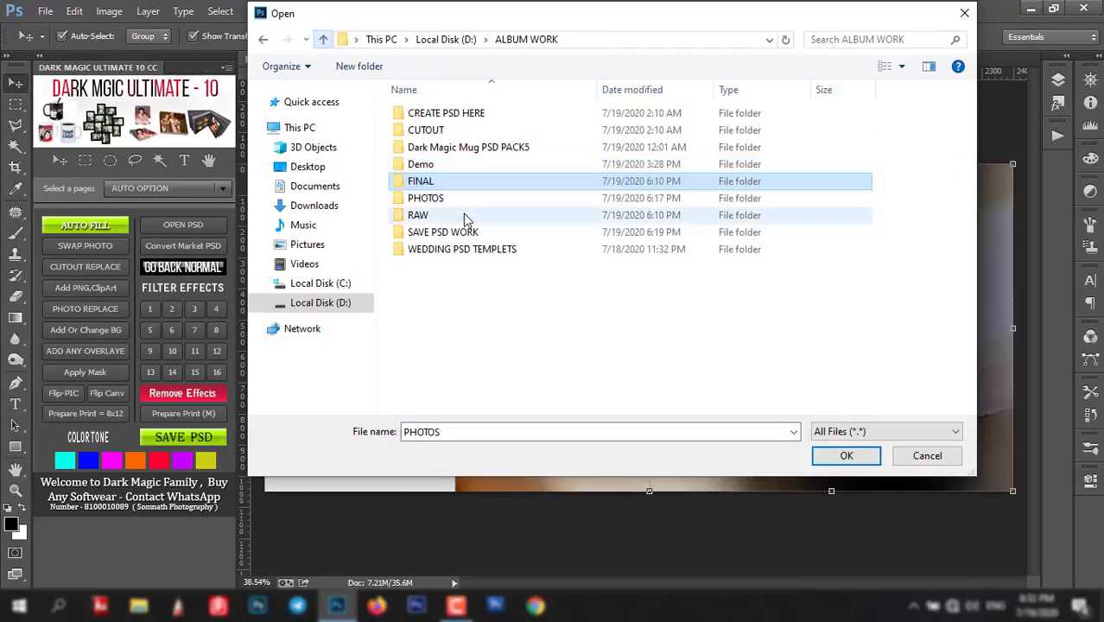
double_click(451, 201)
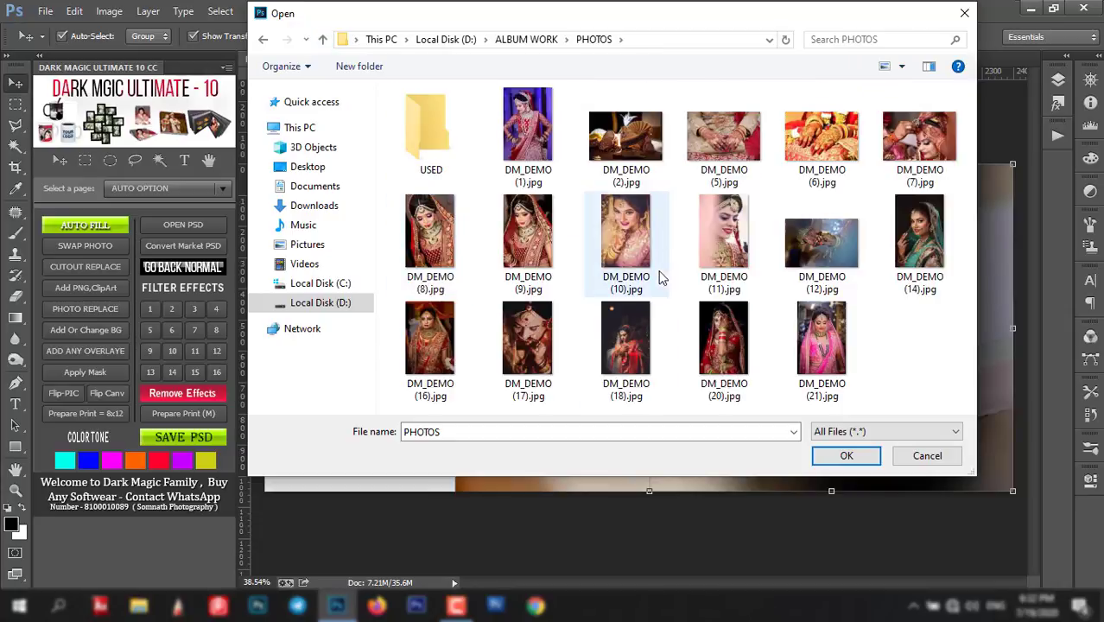
double_click(442, 140)
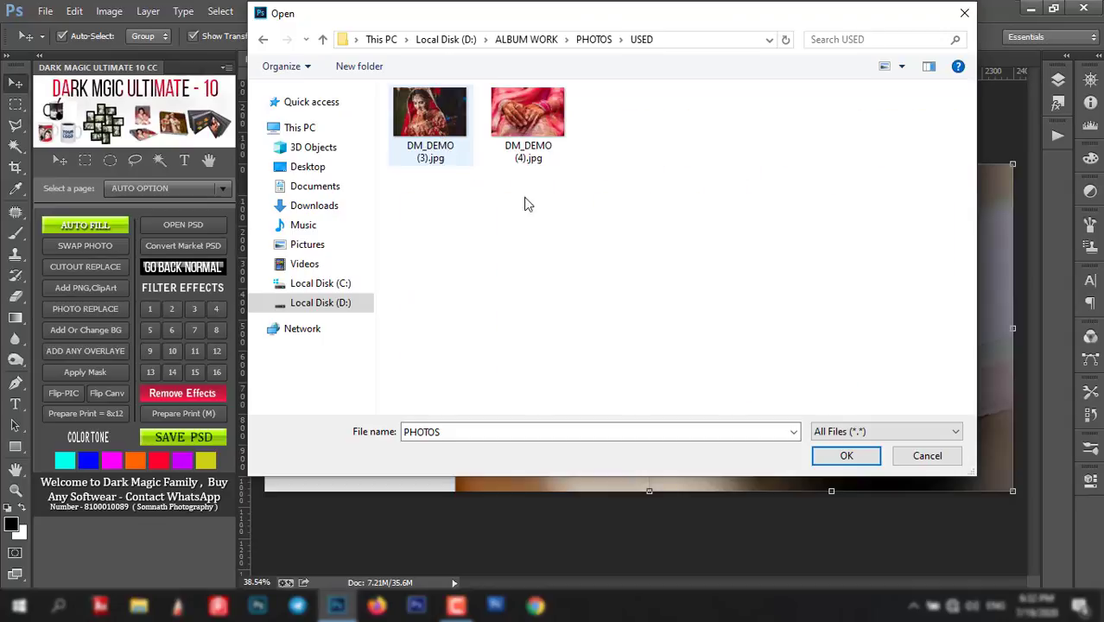
key(ctrl+a)
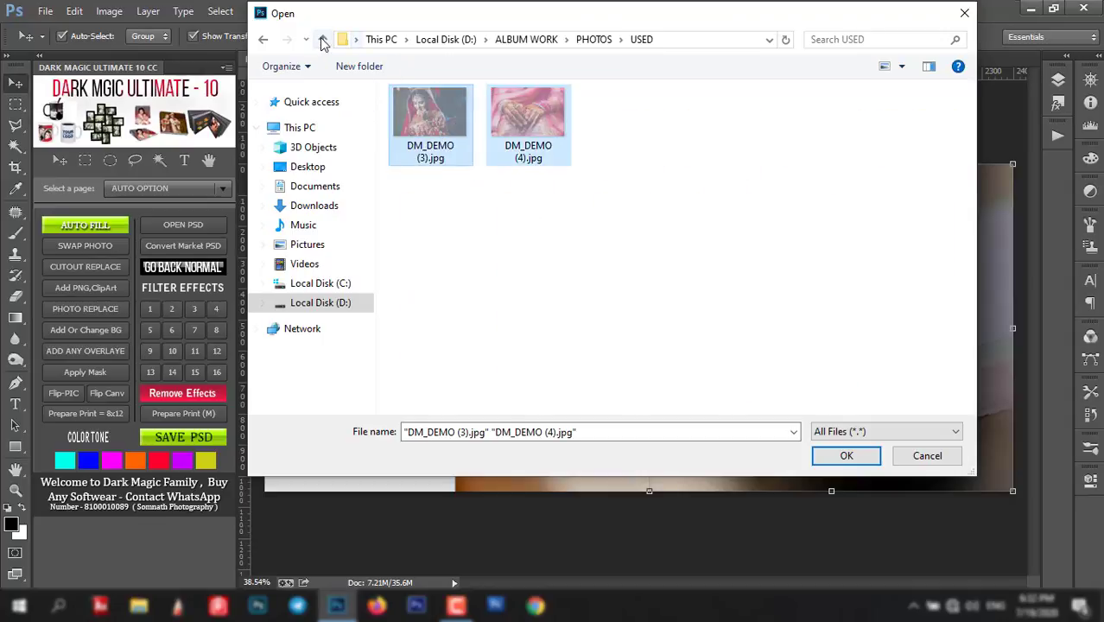
click(323, 41)
key(ctrl+v)
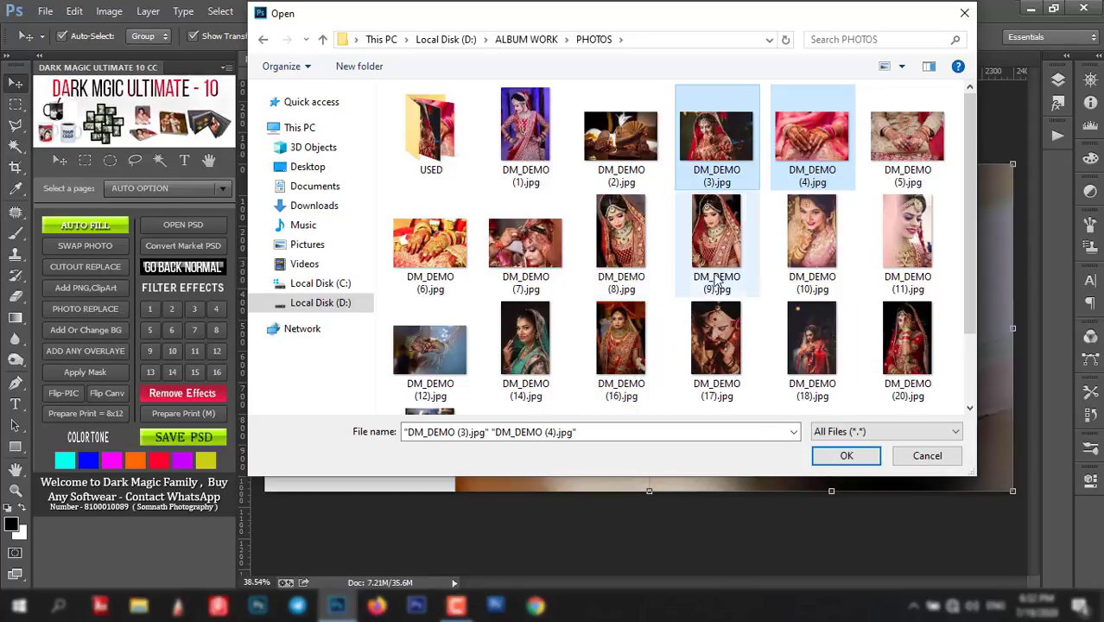
- Select photos DM_DEMO (3) and DM_DEMO (8) and confirm them for the template
click(716, 232)
ctrl+click(633, 242)
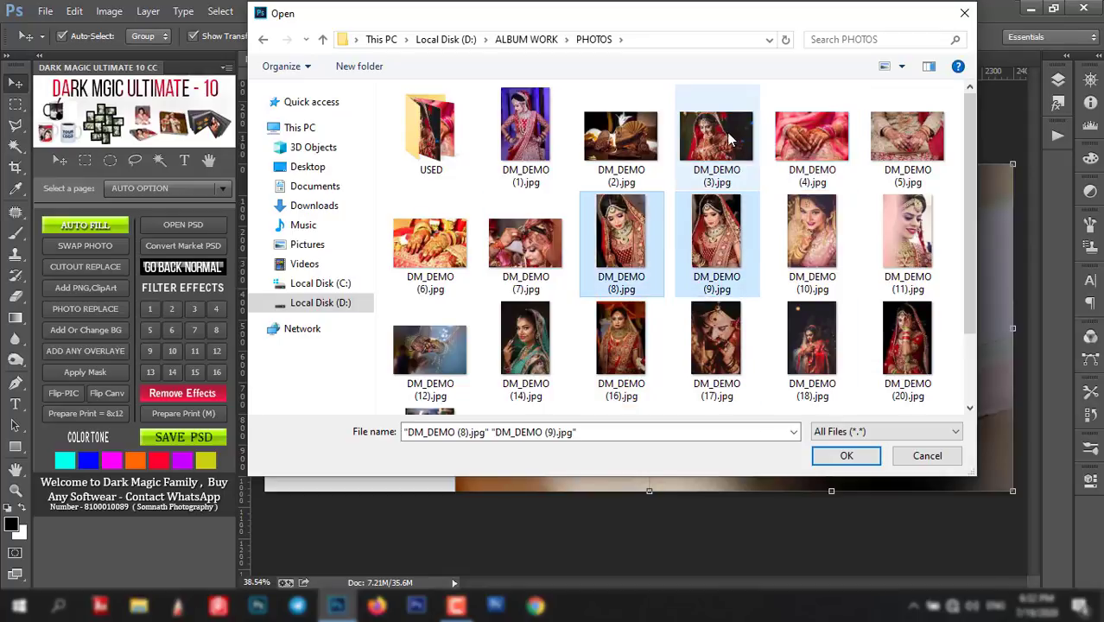
ctrl+click(716, 232)
ctrl+click(715, 138)
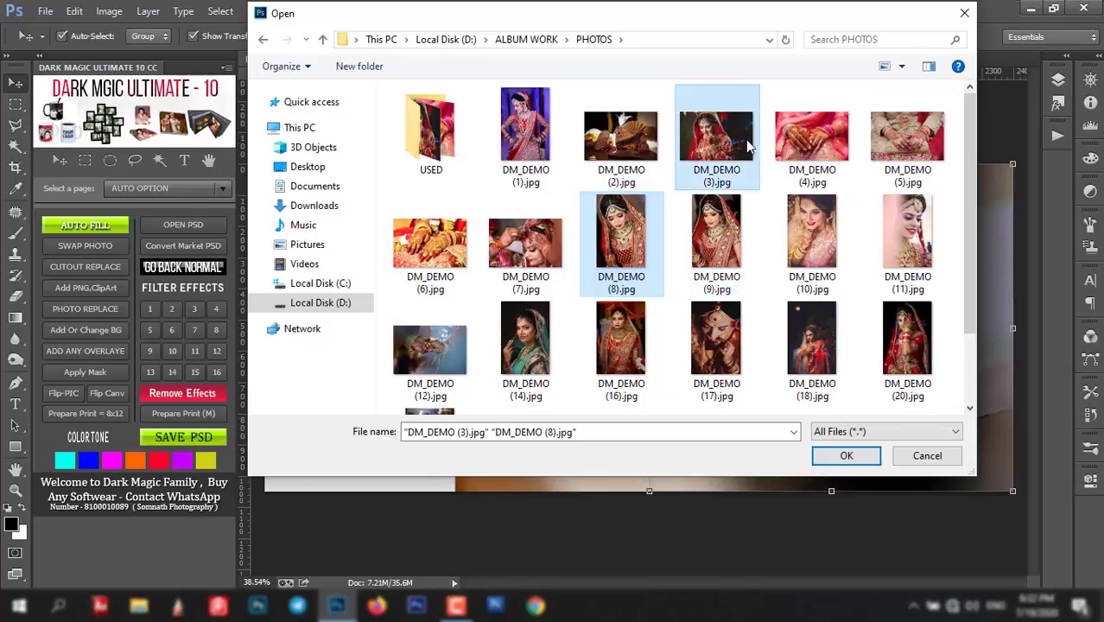
ctrl+click(713, 248)
click(846, 458)
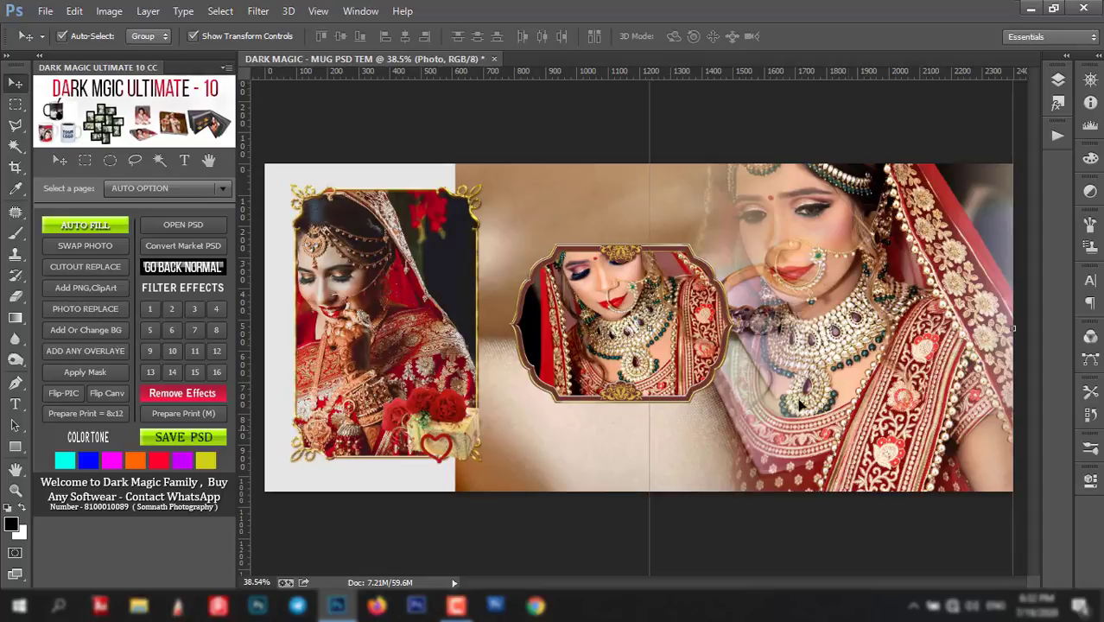
- Swap the photos between the left and centre frames with SWAP PHOTO
click(386, 355)
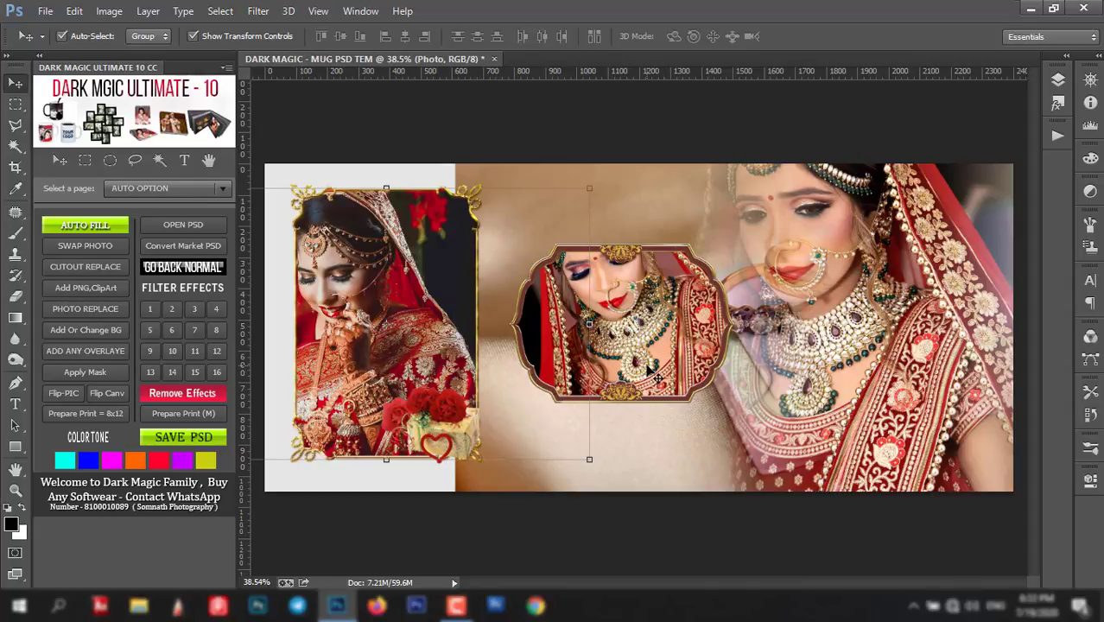
click(656, 377)
click(85, 250)
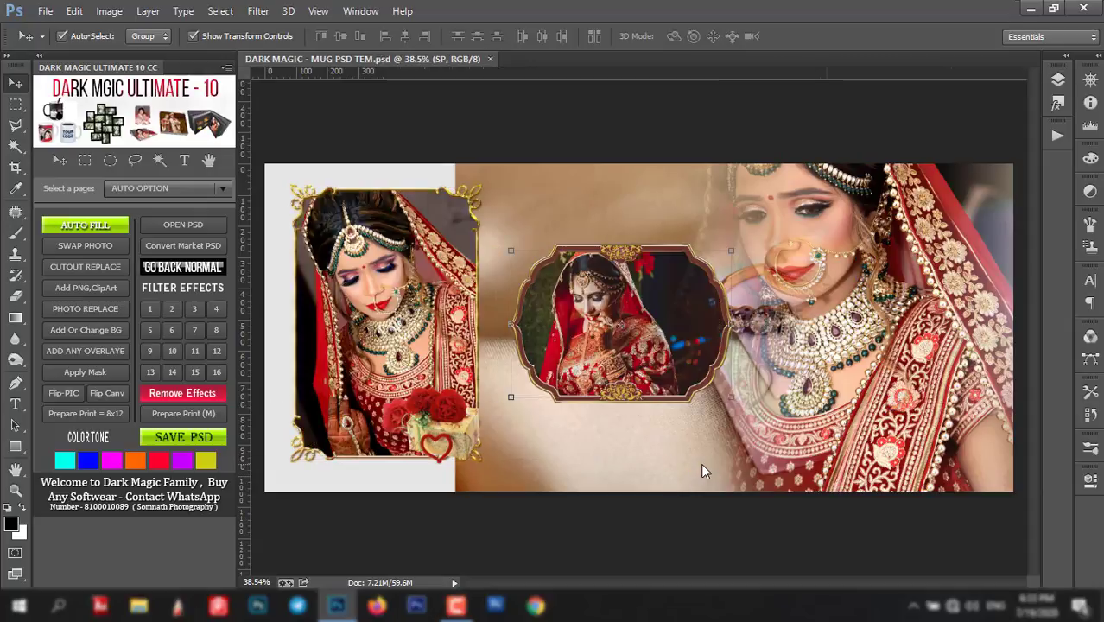
- Shift the large right photo down-right and raise the centre frame about 65 px
click(397, 372)
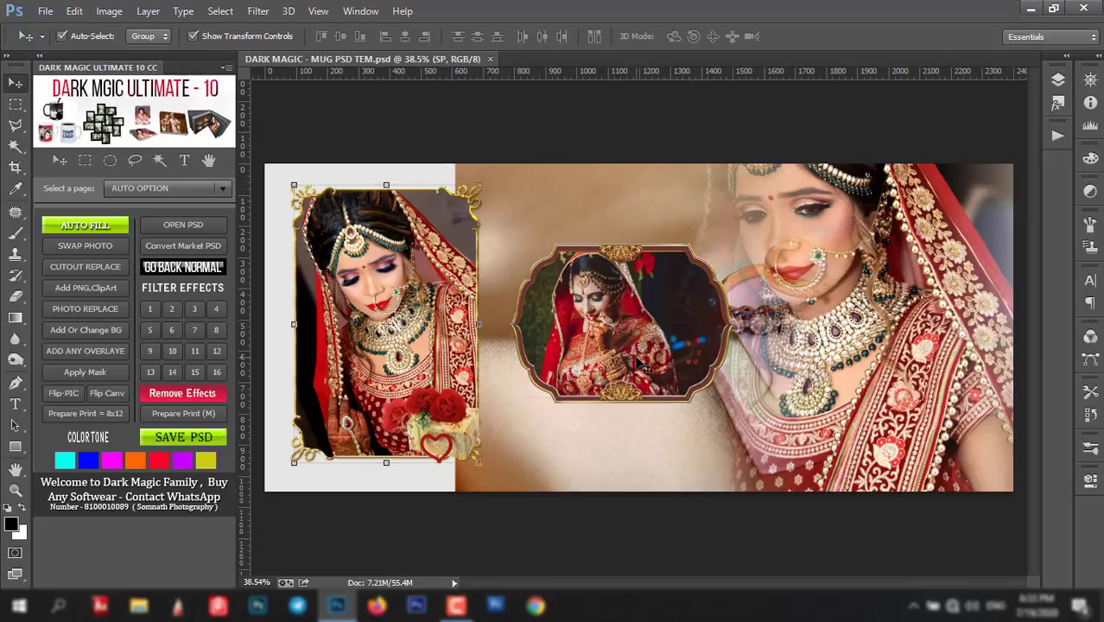
mouse_move(825, 234)
mouse_down()
mouse_move(907, 427)
mouse_move(956, 417)
mouse_up()
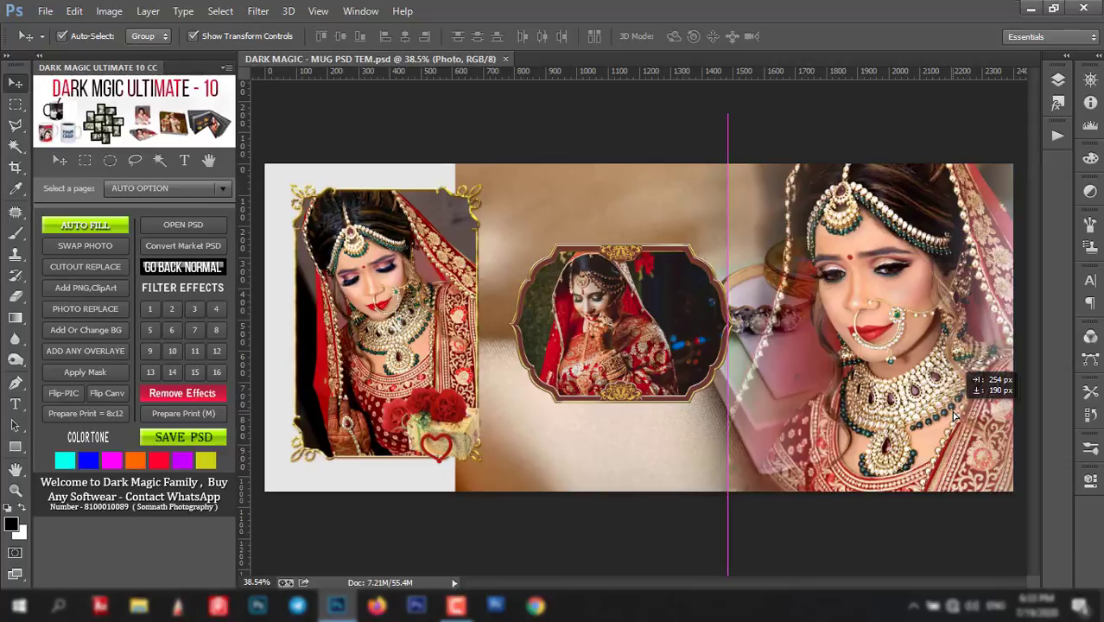
drag(956, 417, 916, 421)
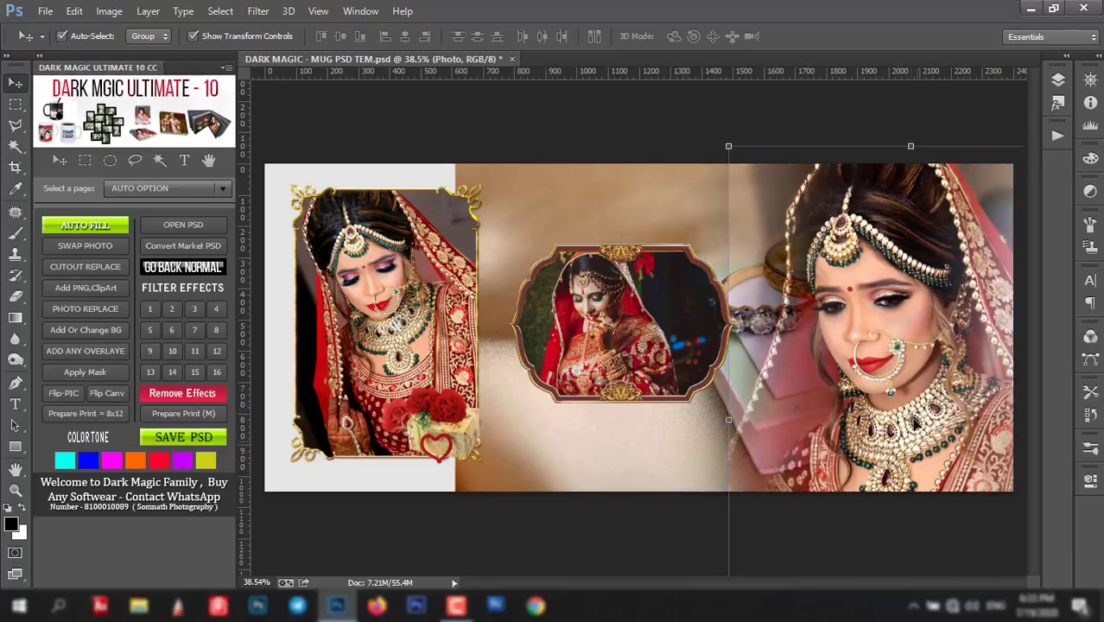
click(870, 316)
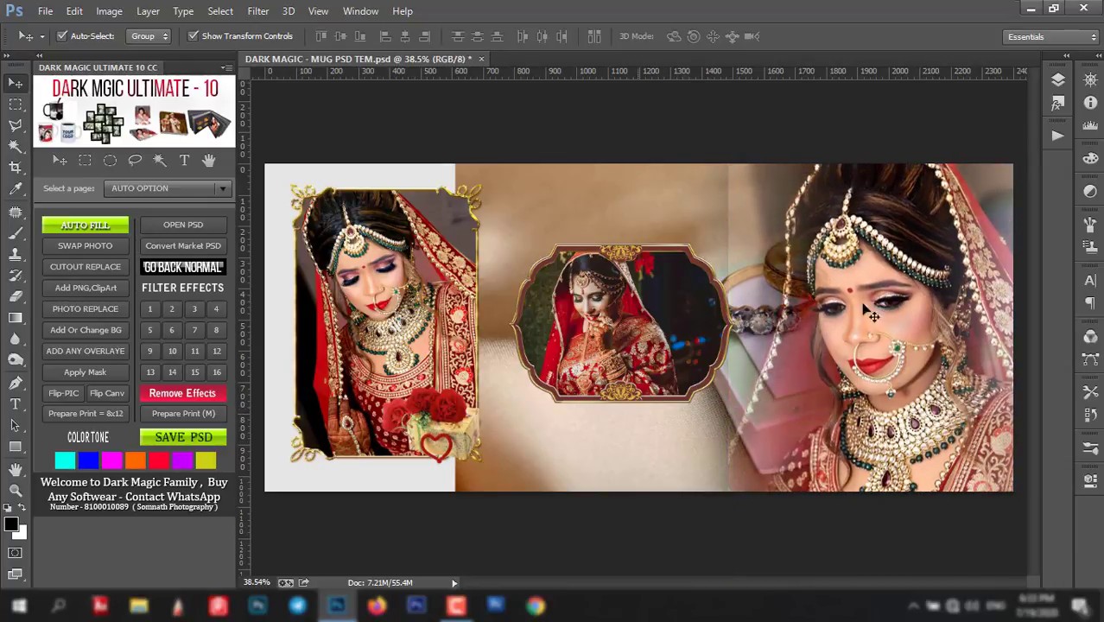
drag(672, 380, 665, 322)
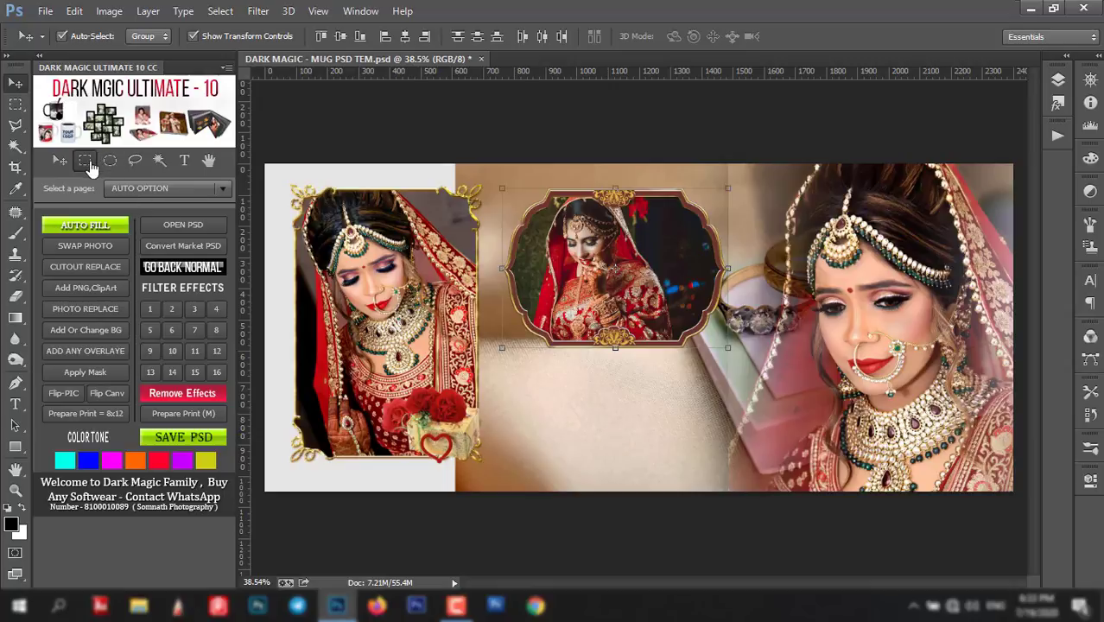
- Mark a rectangle below the centre frame and place the Beautiful moments clip art DM_CLIP ART (546).png there
click(85, 159)
drag(527, 380, 712, 461)
click(100, 287)
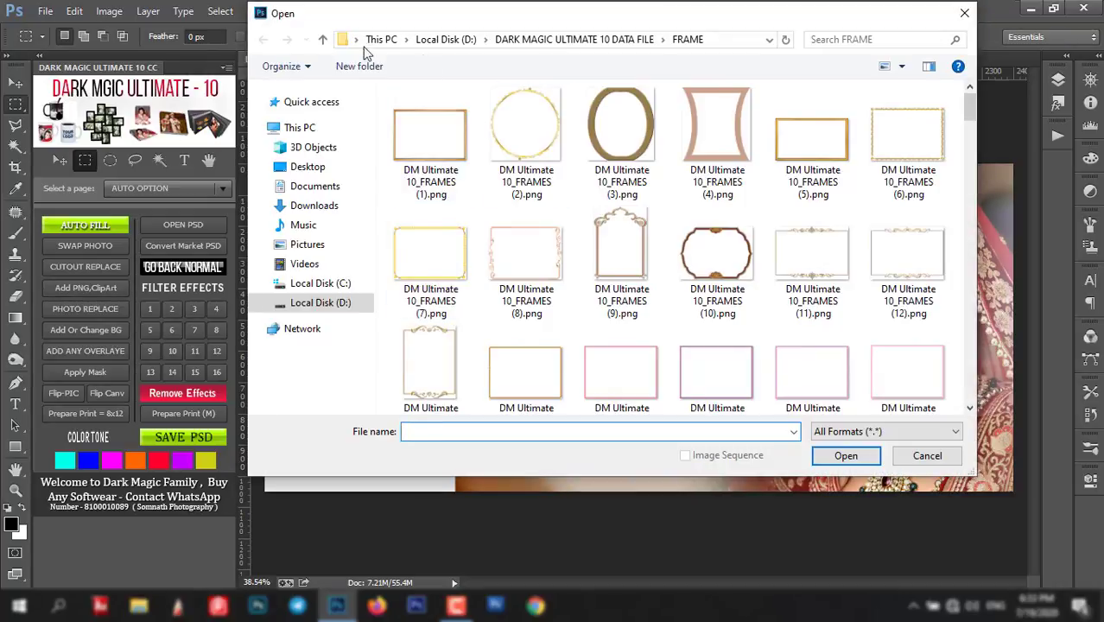
click(325, 40)
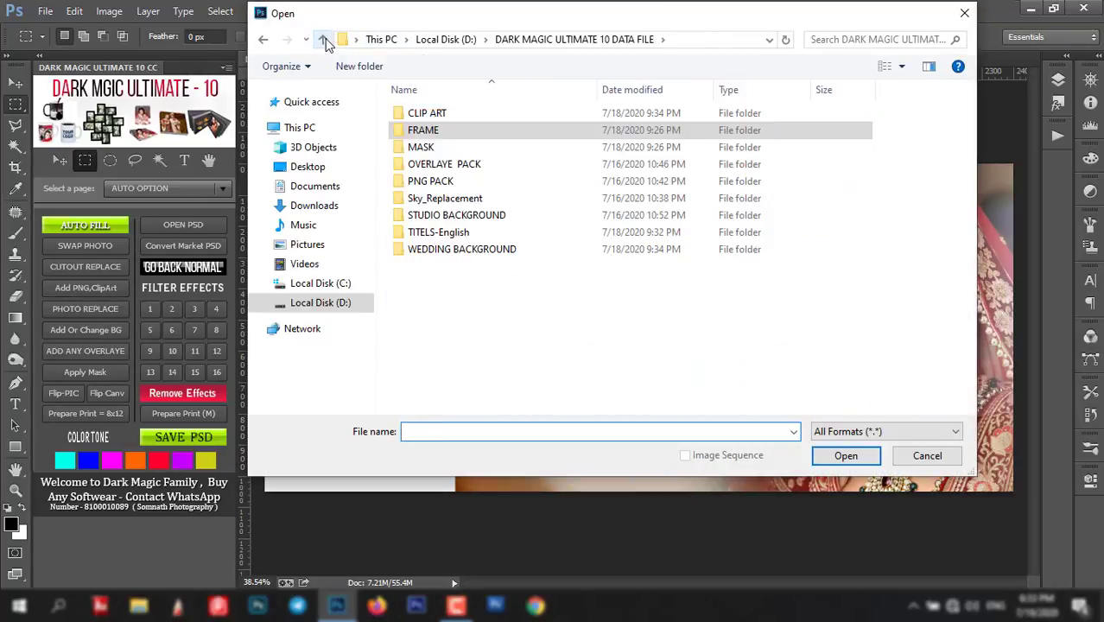
double_click(425, 117)
drag(970, 111, 972, 375)
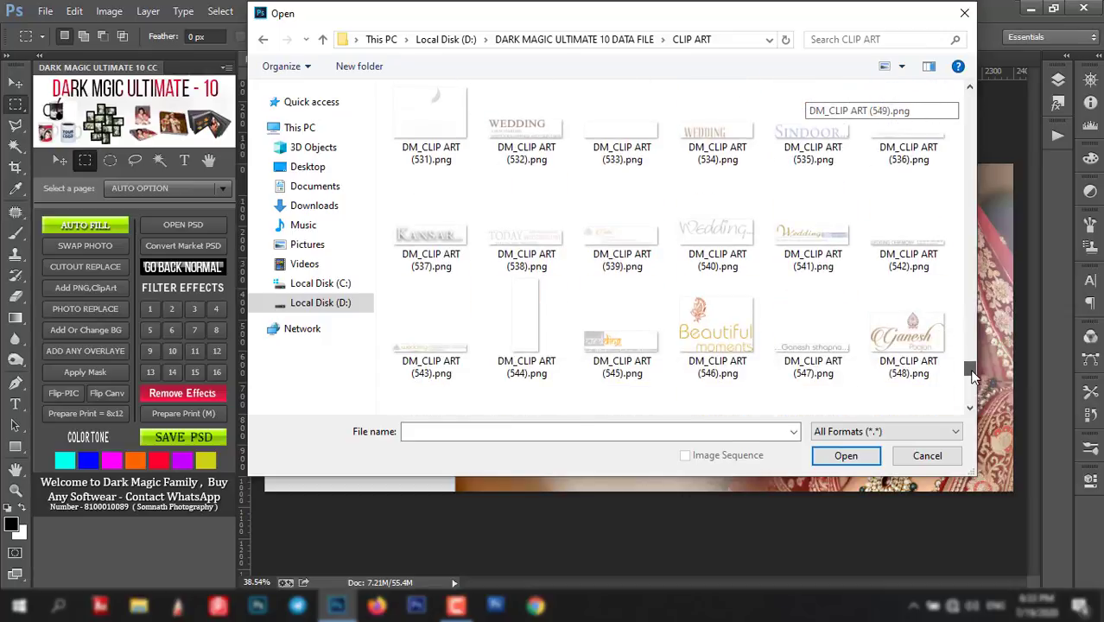
click(717, 329)
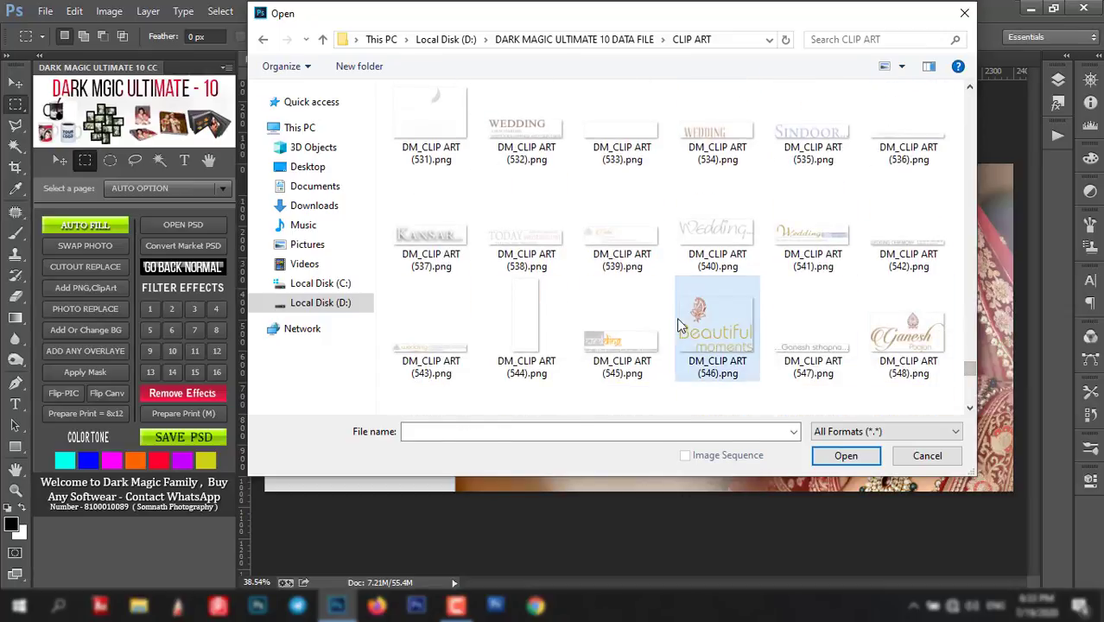
click(861, 461)
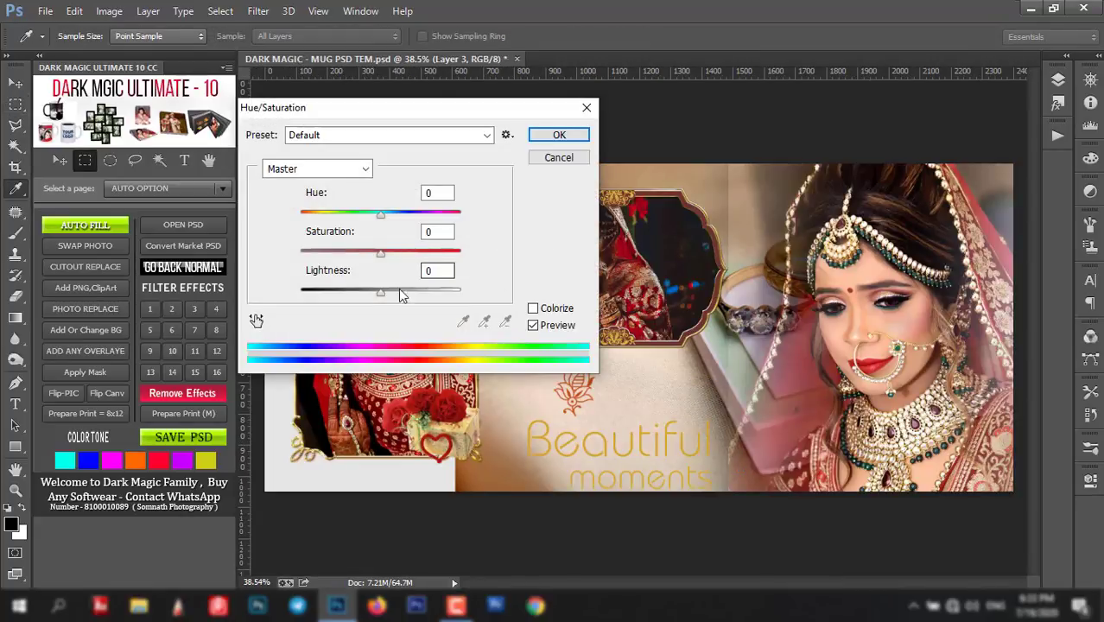
- Set the clip art's Hue/Saturation lightness to -38 for a gold lettering tone
click(295, 290)
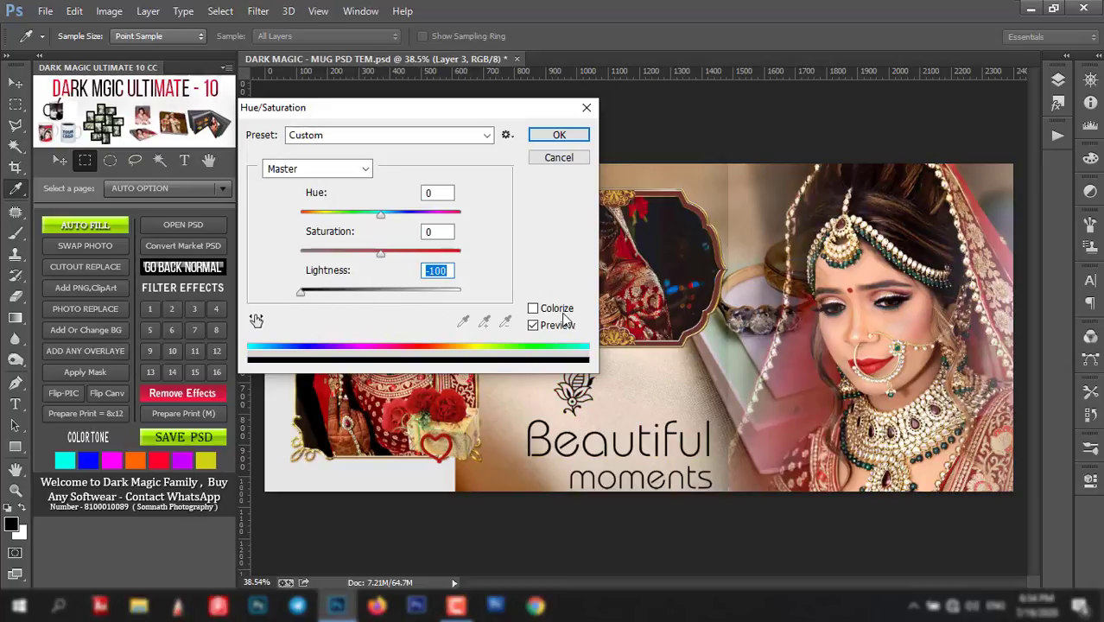
drag(346, 292, 534, 294)
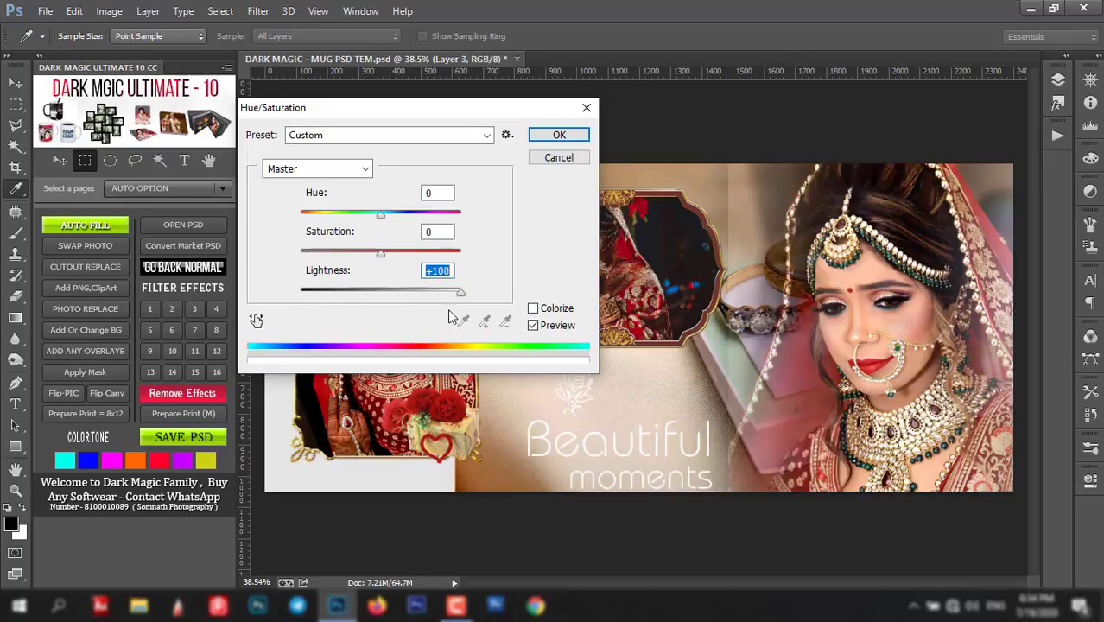
drag(443, 298, 349, 293)
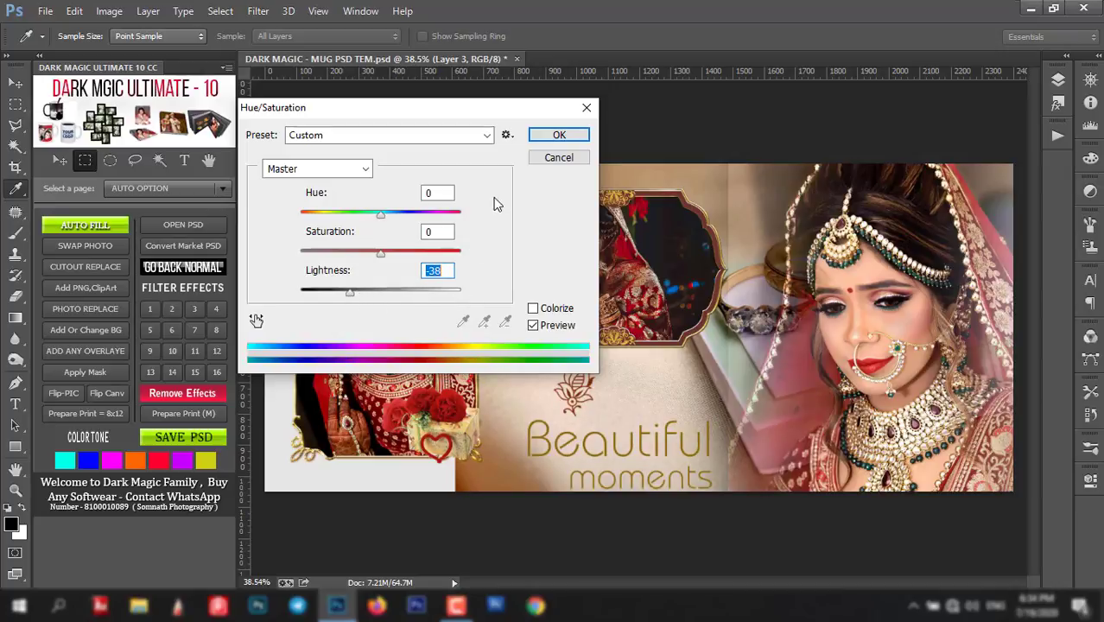
click(558, 136)
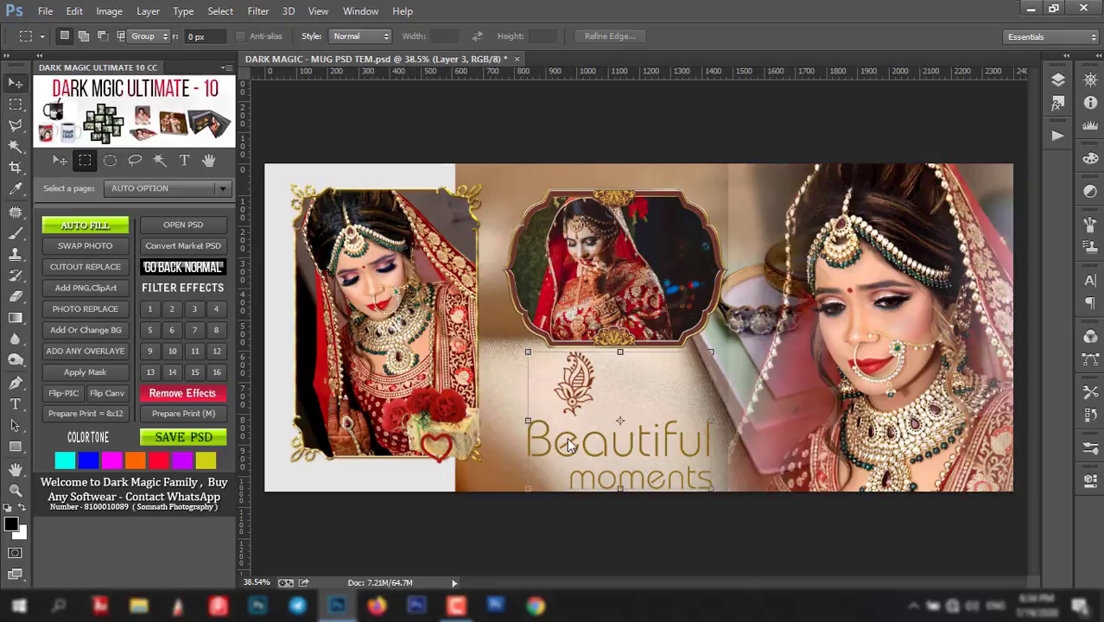
- Scale the Beautiful moments clip art to about 91.6% and fit it under the centre frame
key(v)
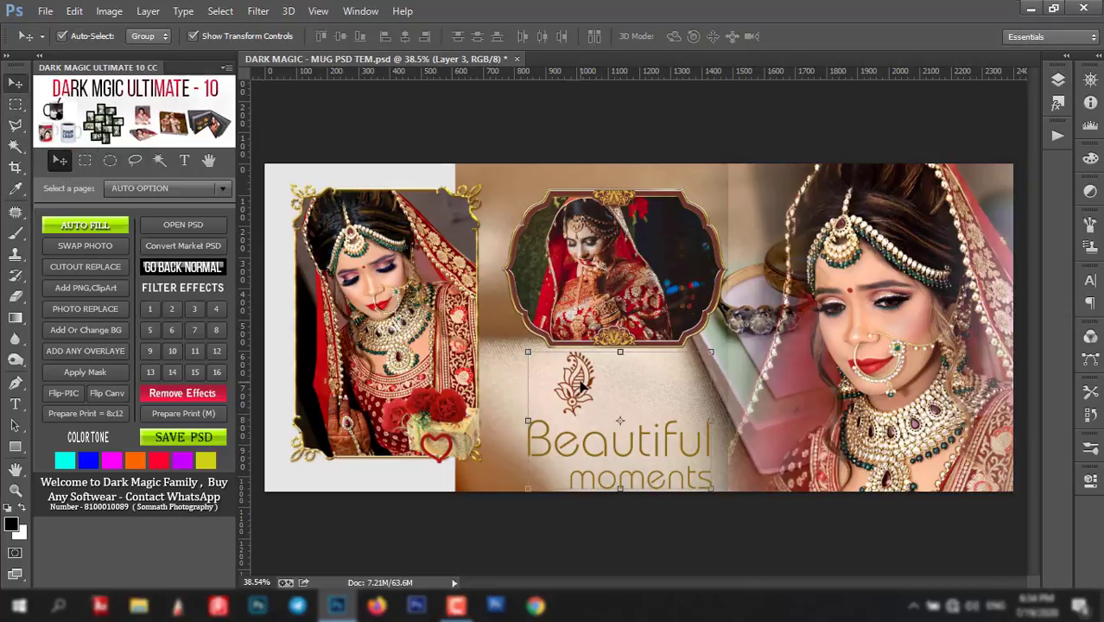
drag(583, 386, 584, 385)
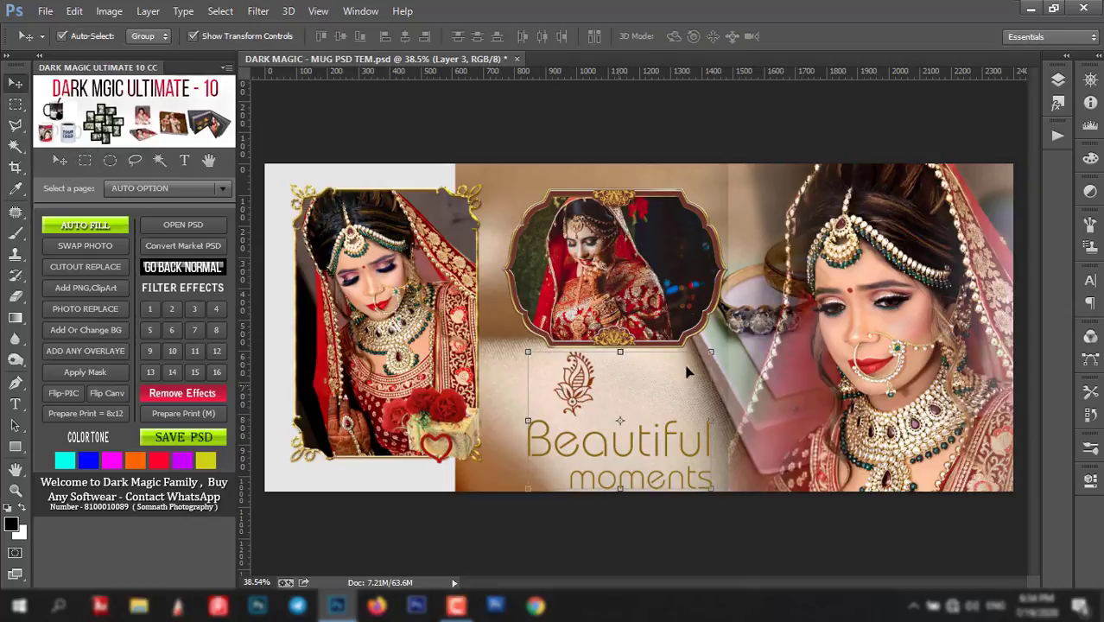
click(709, 353)
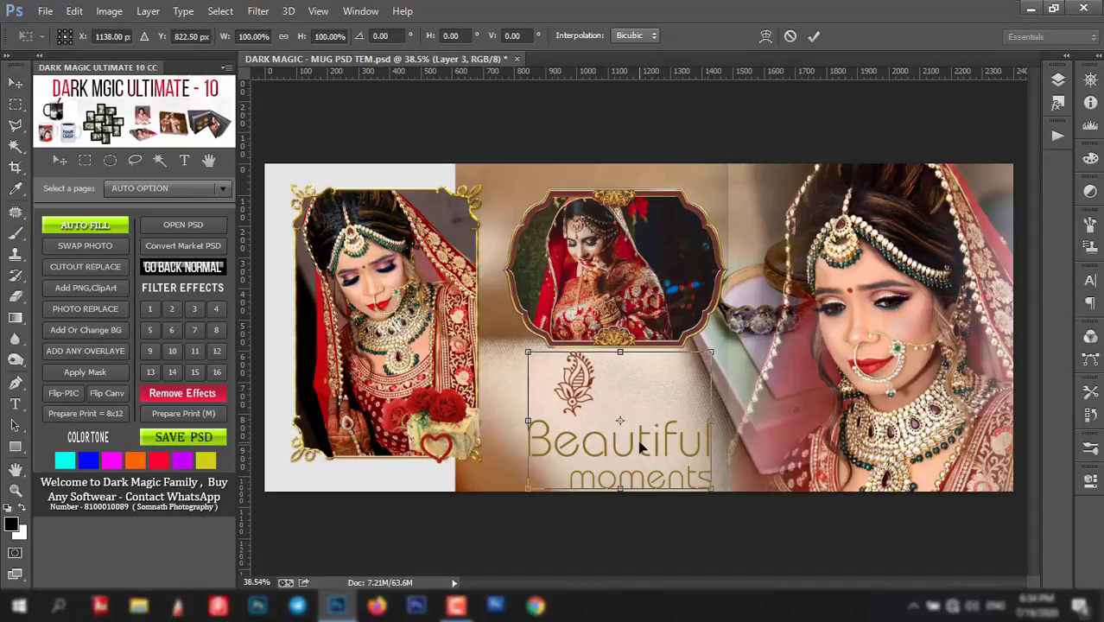
drag(640, 444, 645, 428)
drag(710, 339, 689, 356)
key(Return)
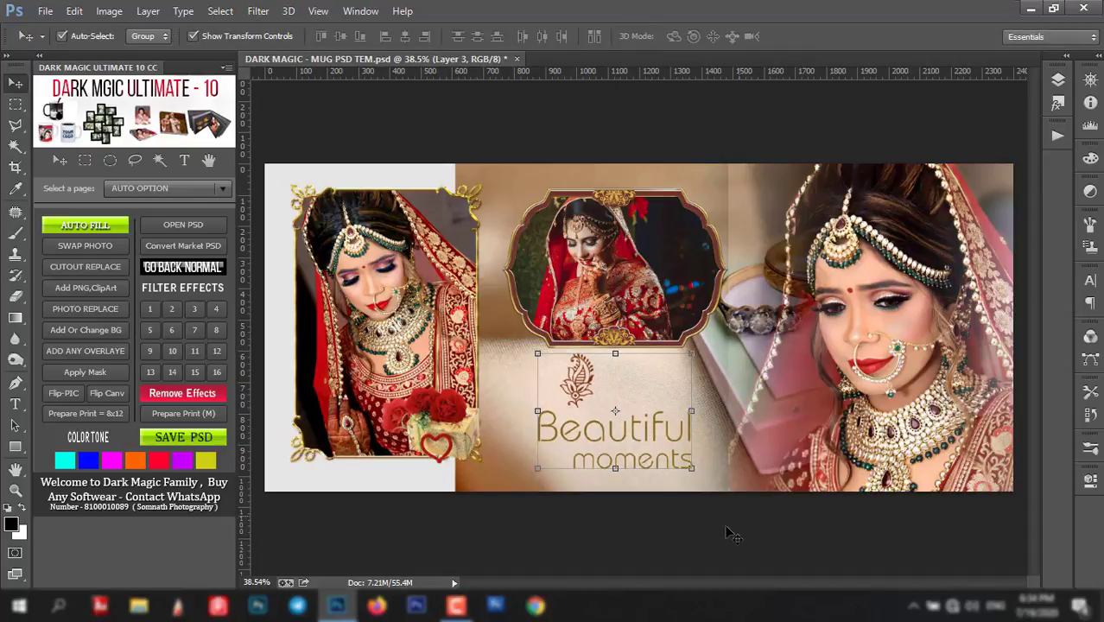
click(727, 527)
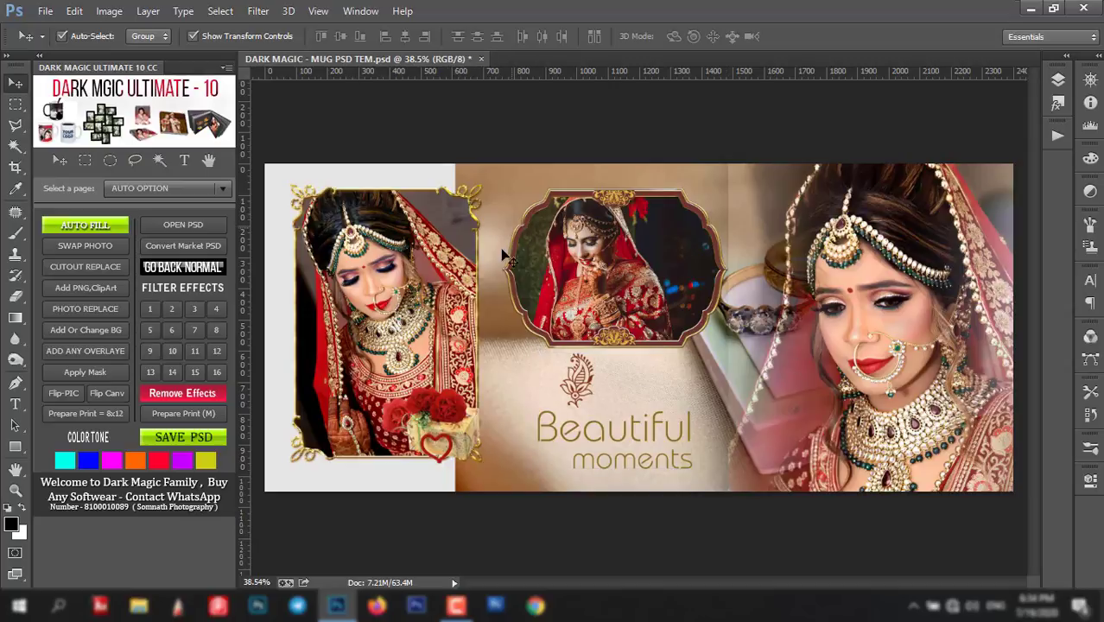
- Delete the bride photos from all the frames, leaving them empty
click(439, 222)
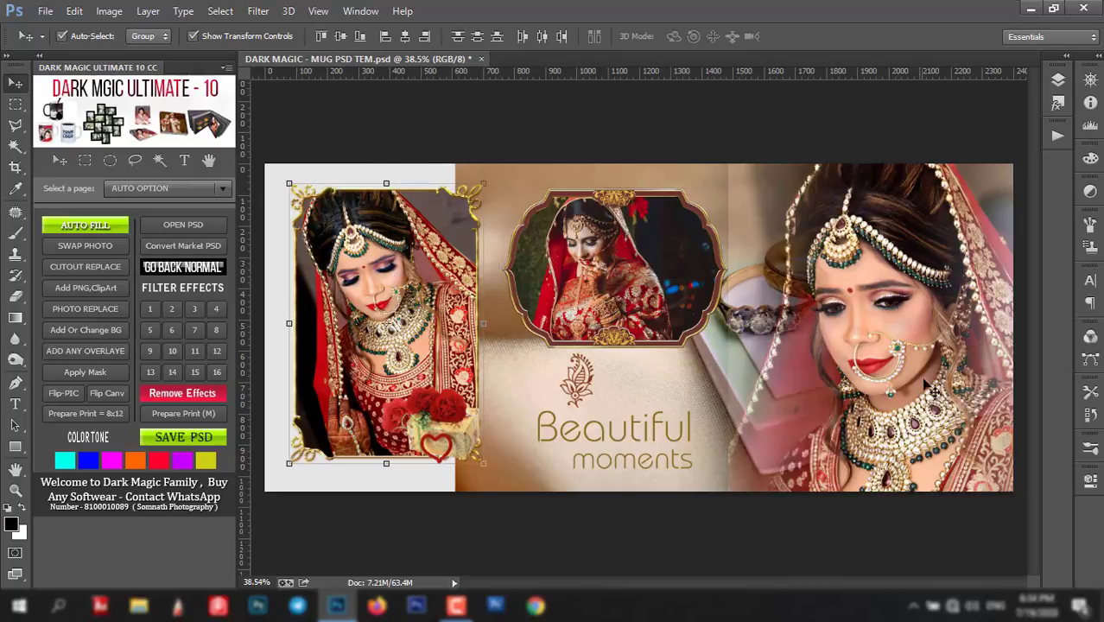
click(665, 401)
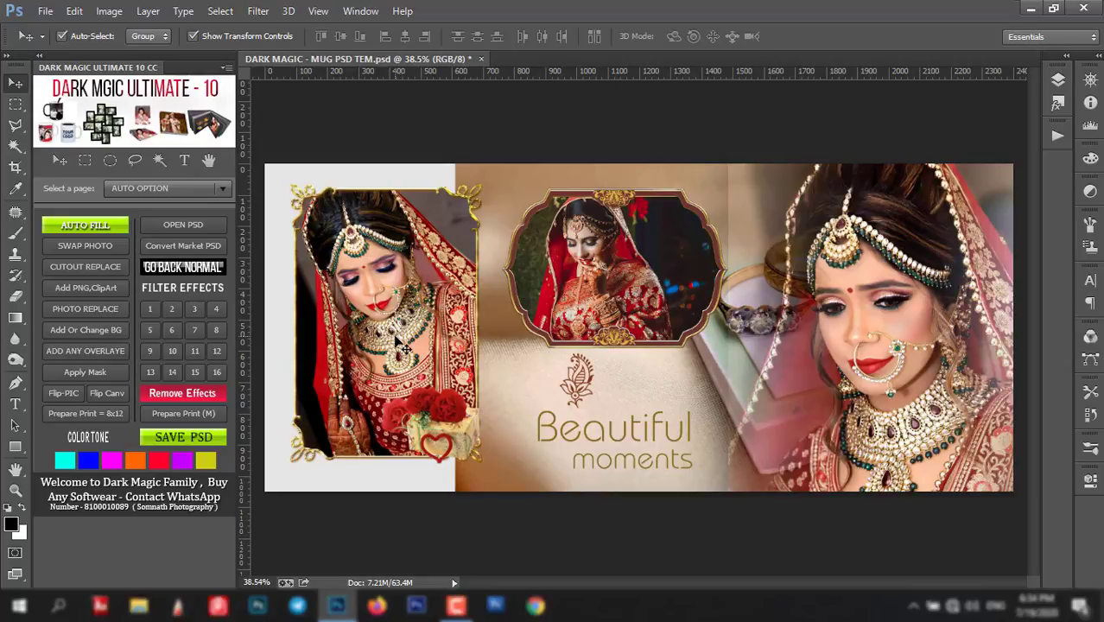
click(439, 356)
key(Delete)
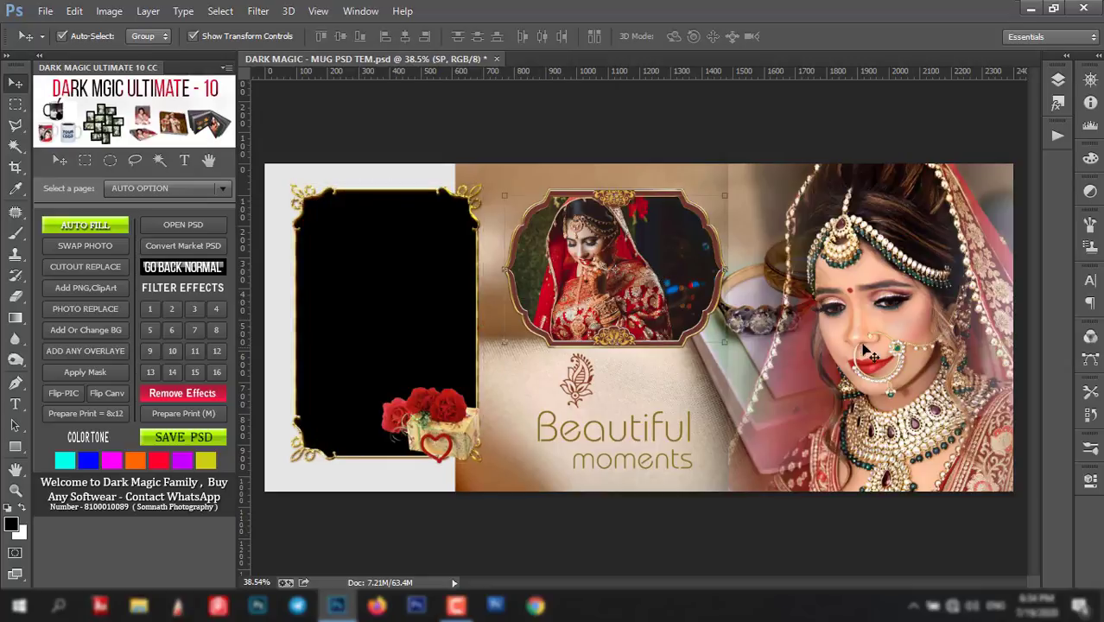
key(Delete)
key(Delete)
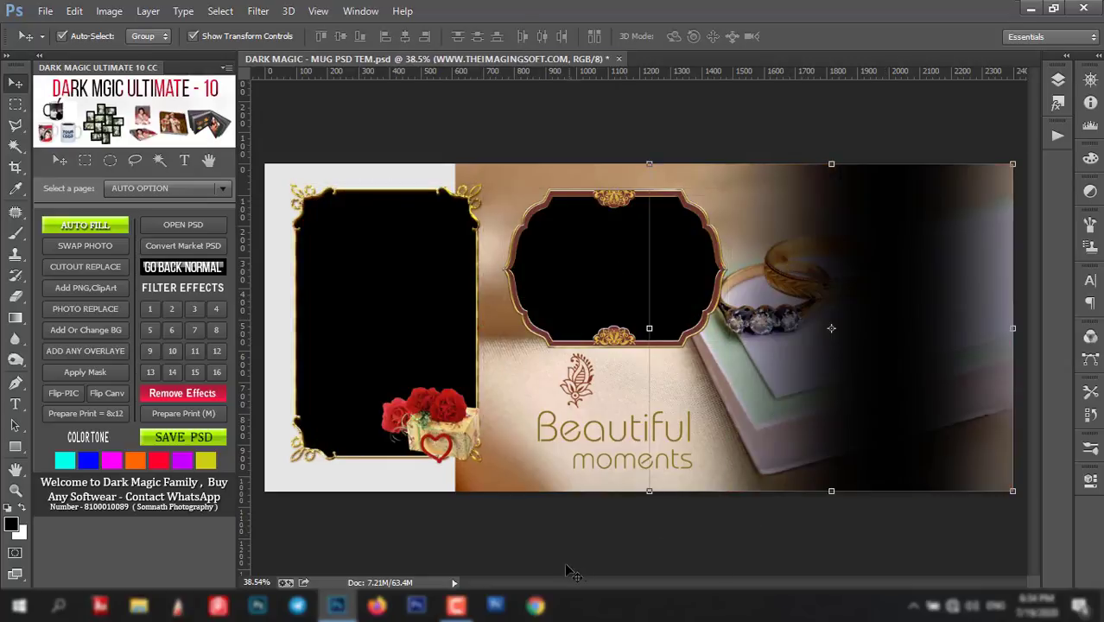
- Save the mug template as a PSD from the PSD TEMPLATES MAKER page, then minimise Photoshop
click(176, 187)
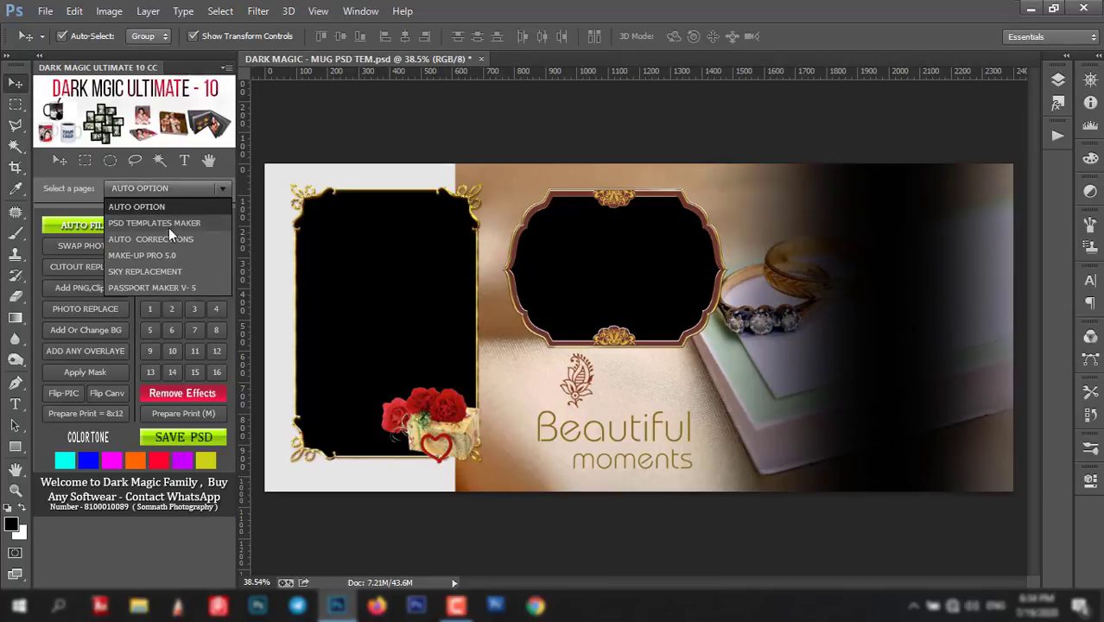
click(168, 225)
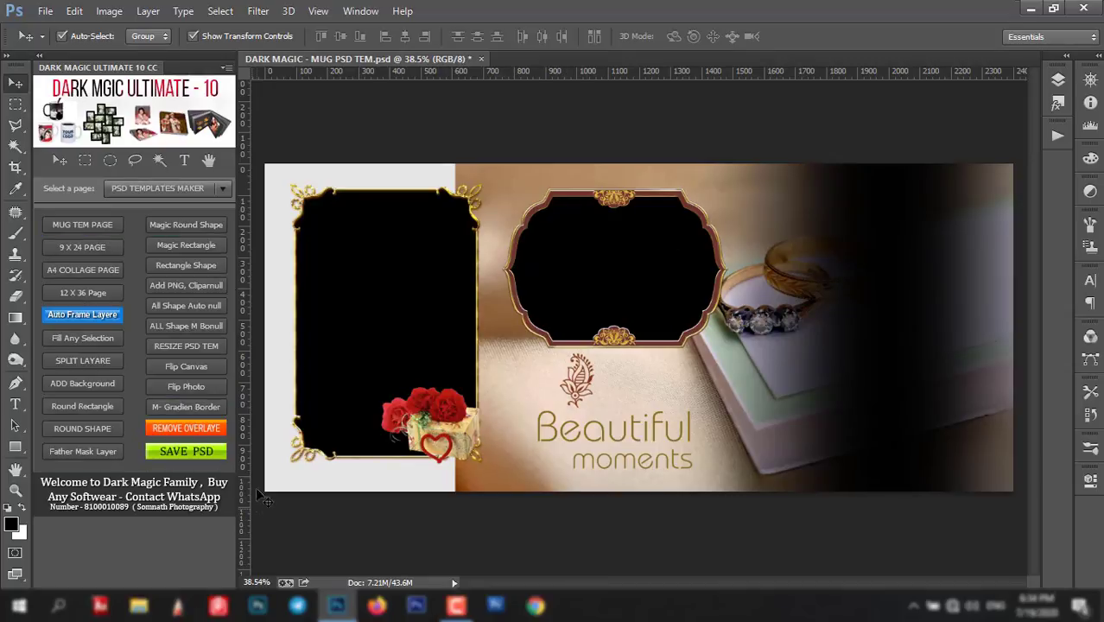
click(193, 452)
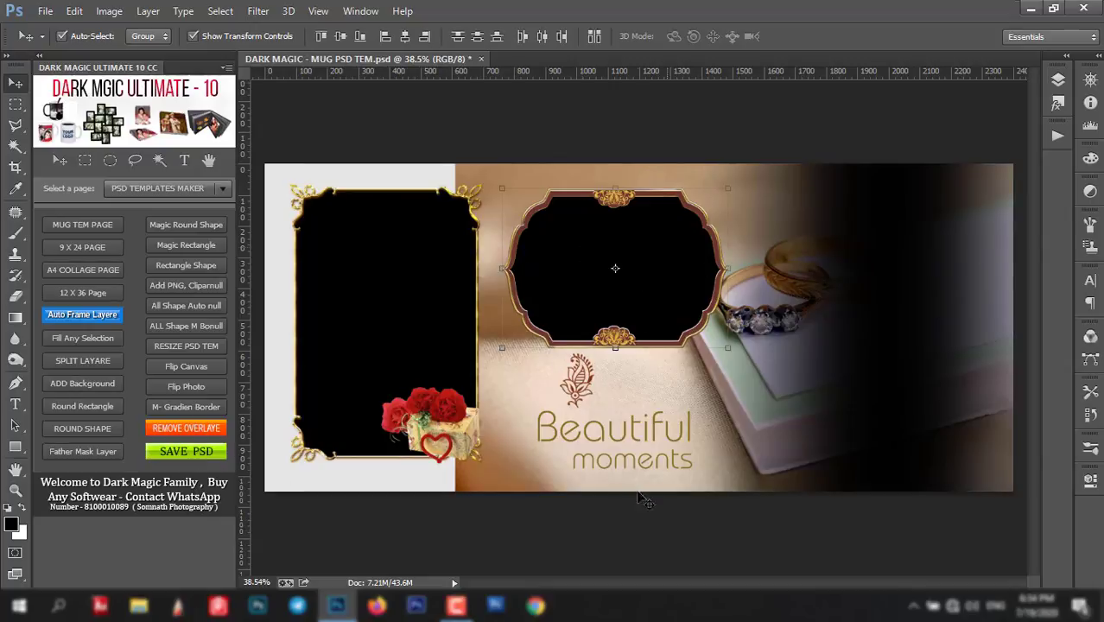
click(388, 265)
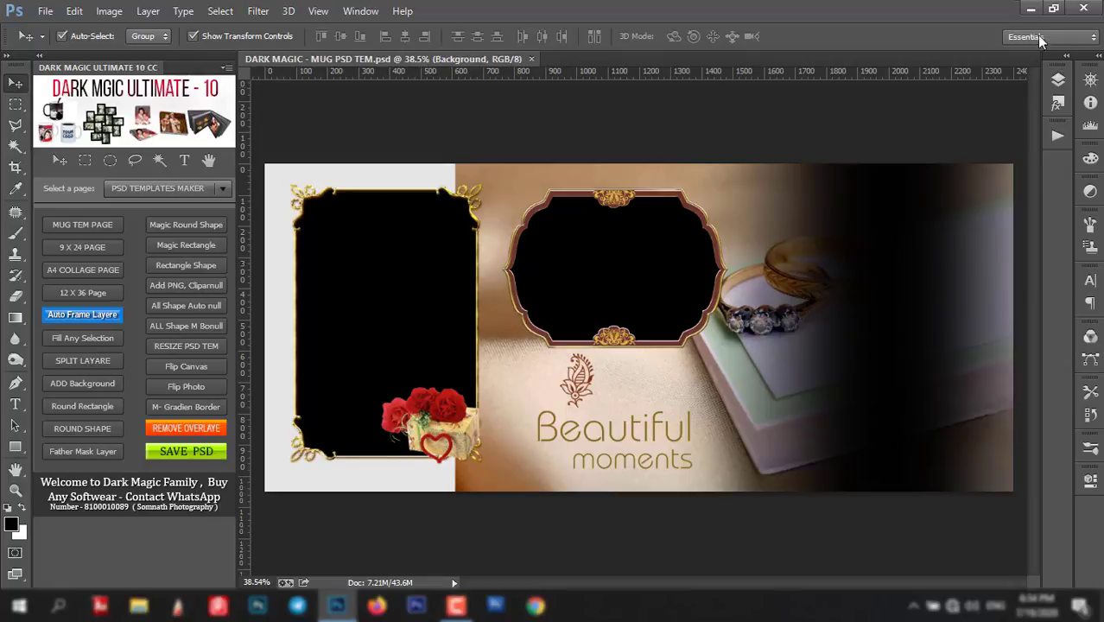
click(1032, 8)
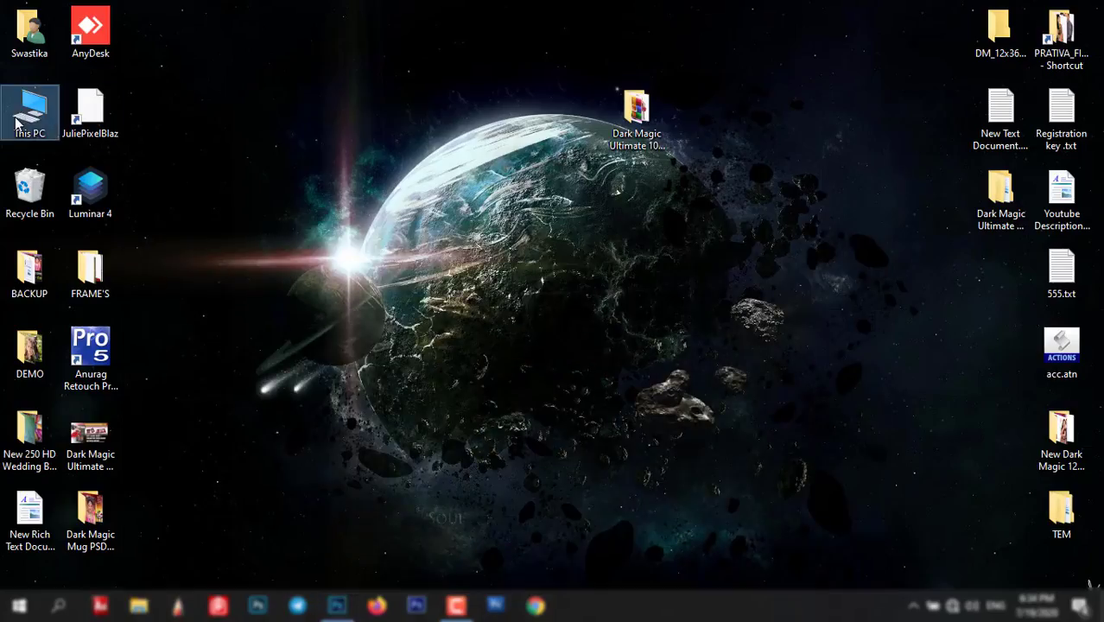
- Go to D:\ALBUM WORK\CREATE PSD HERE and delete 05.psd
key(super+e)
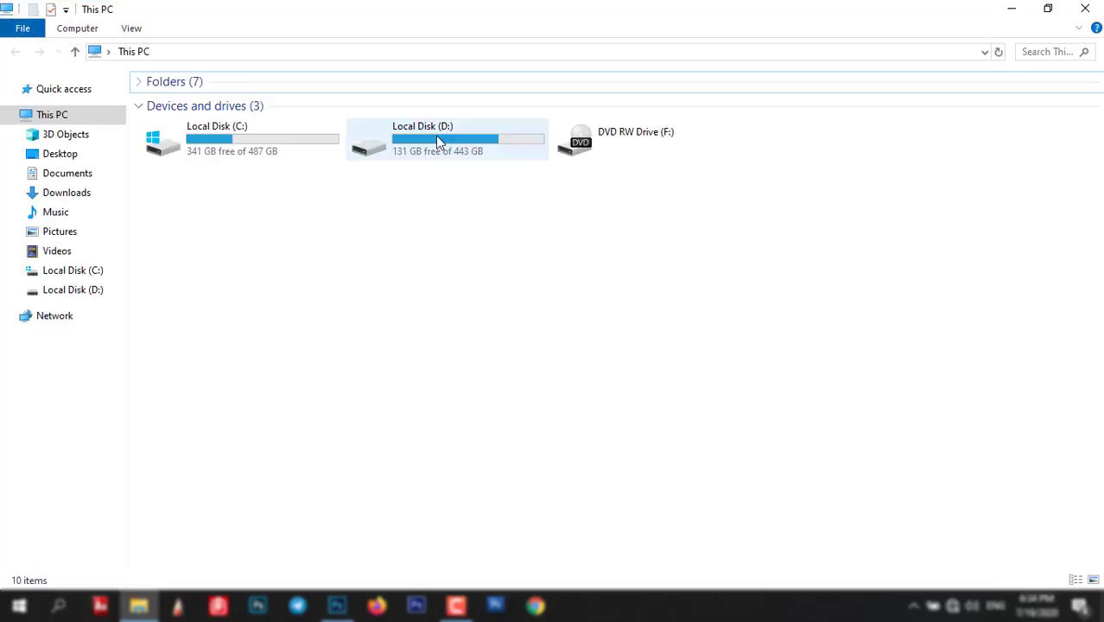
double_click(435, 140)
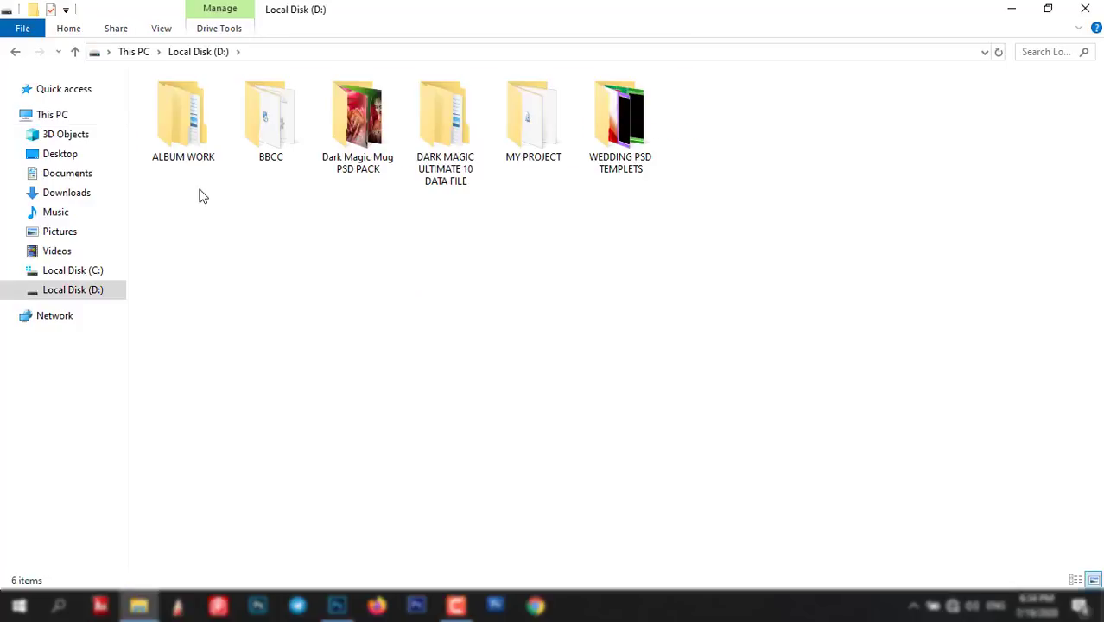
click(184, 117)
double_click(184, 117)
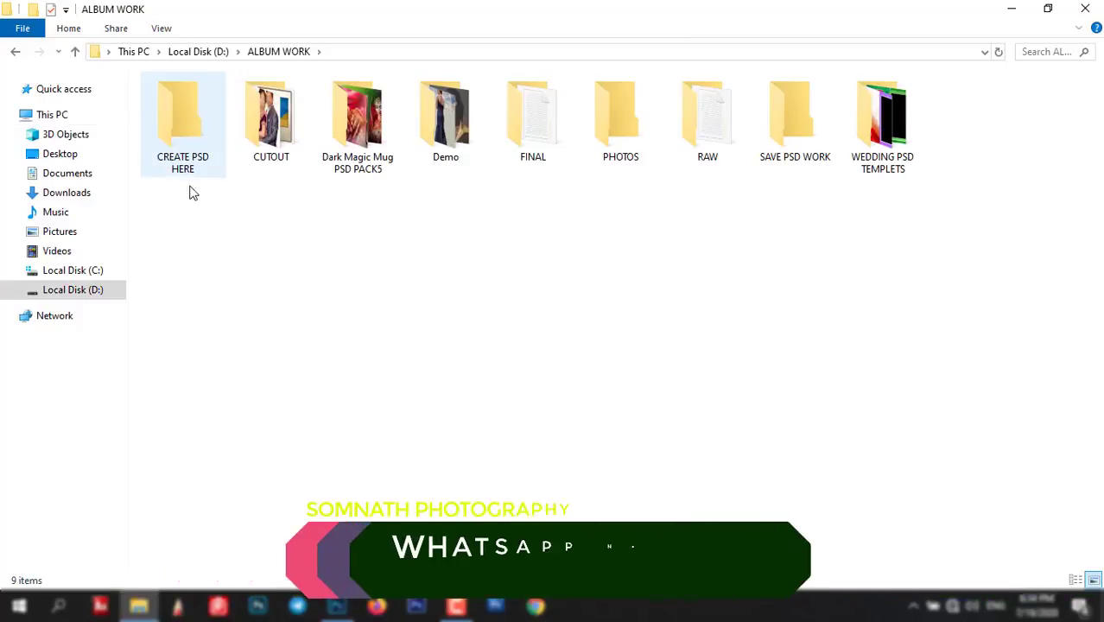
double_click(183, 124)
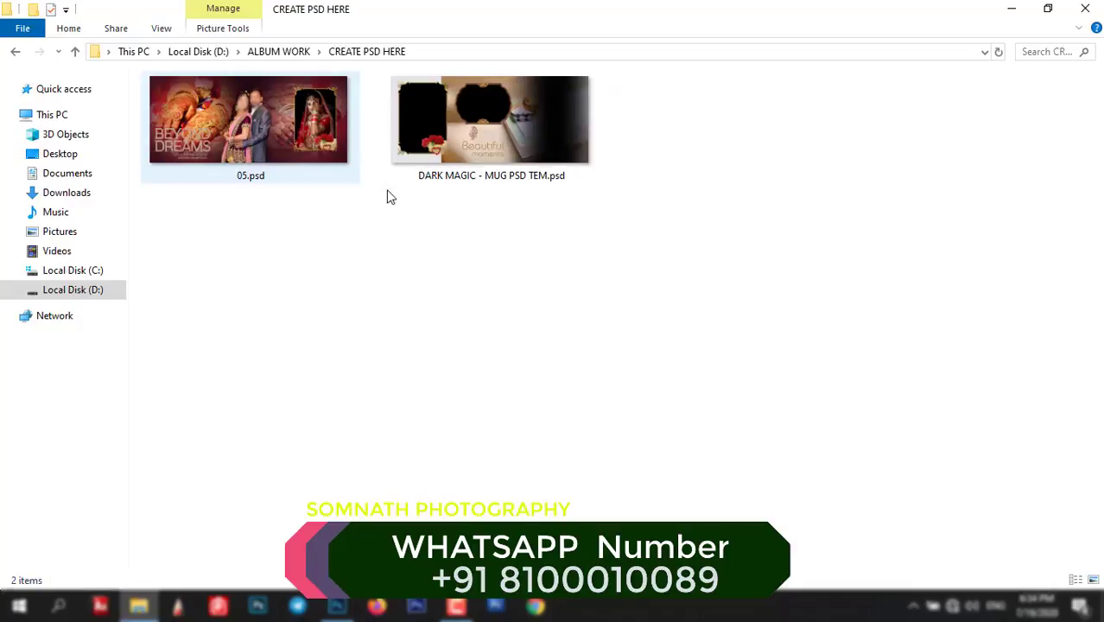
click(273, 147)
click(529, 146)
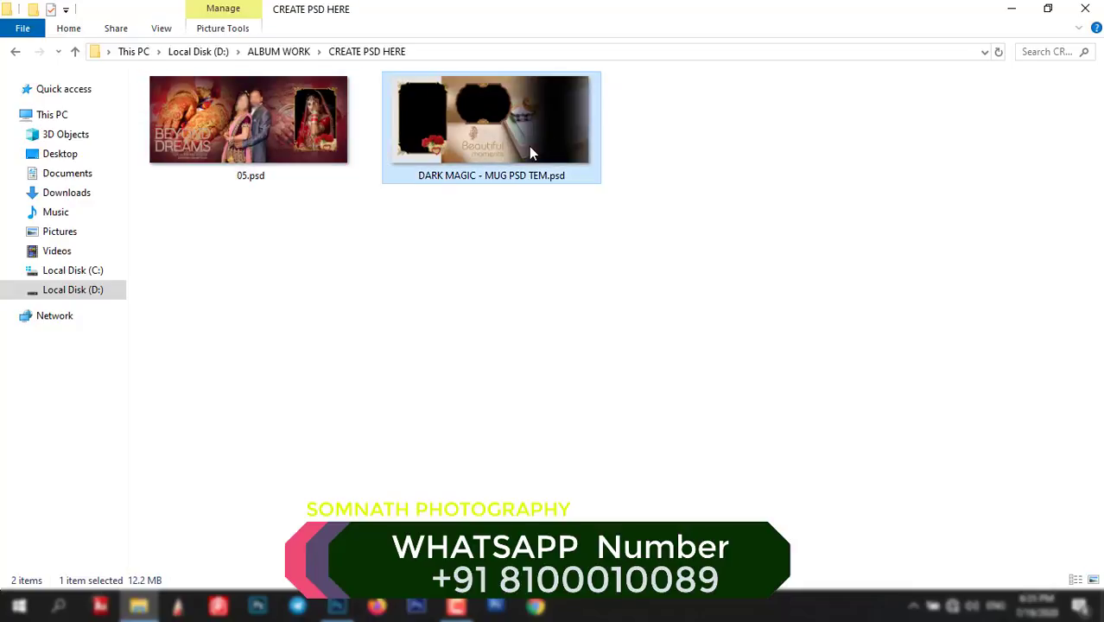
click(258, 138)
key(Delete)
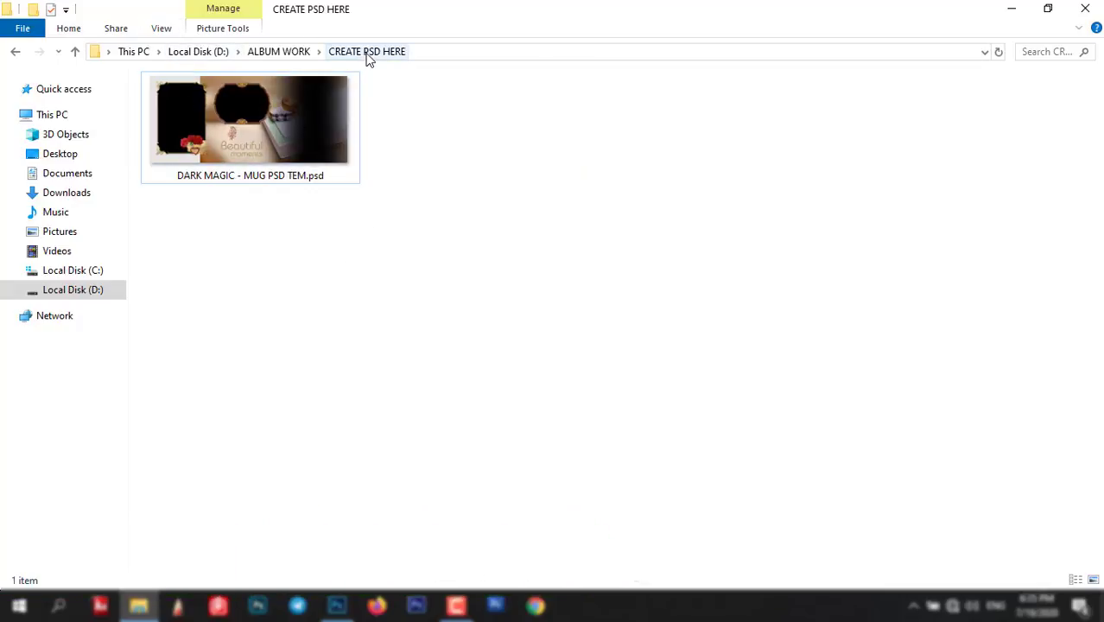
- Rename the mug template file to 01.psd and close Explorer
click(238, 178)
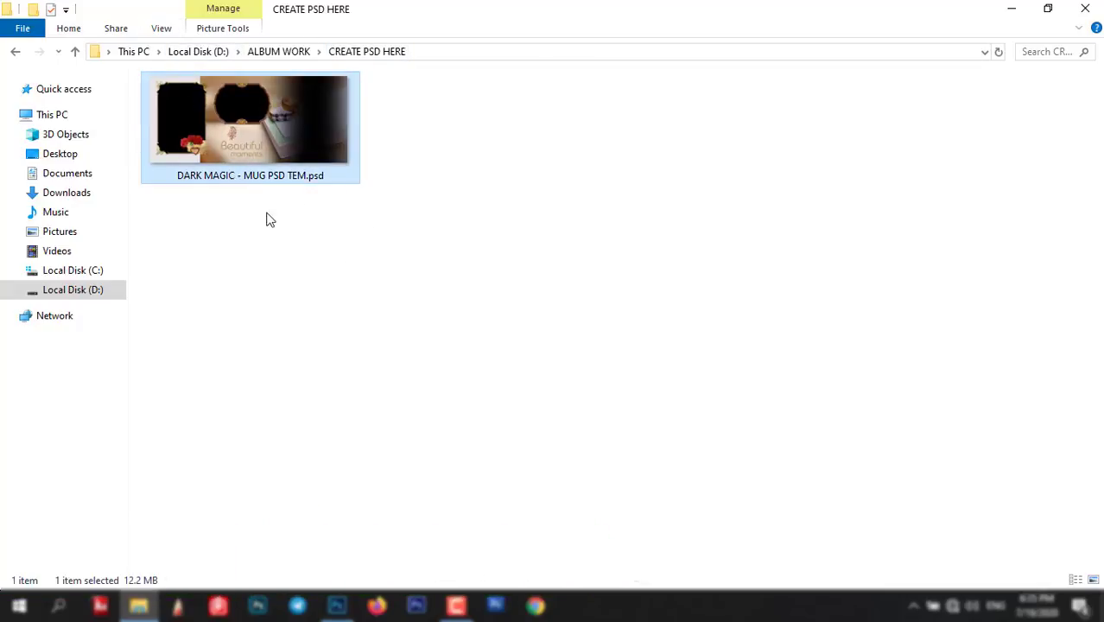
click(246, 179)
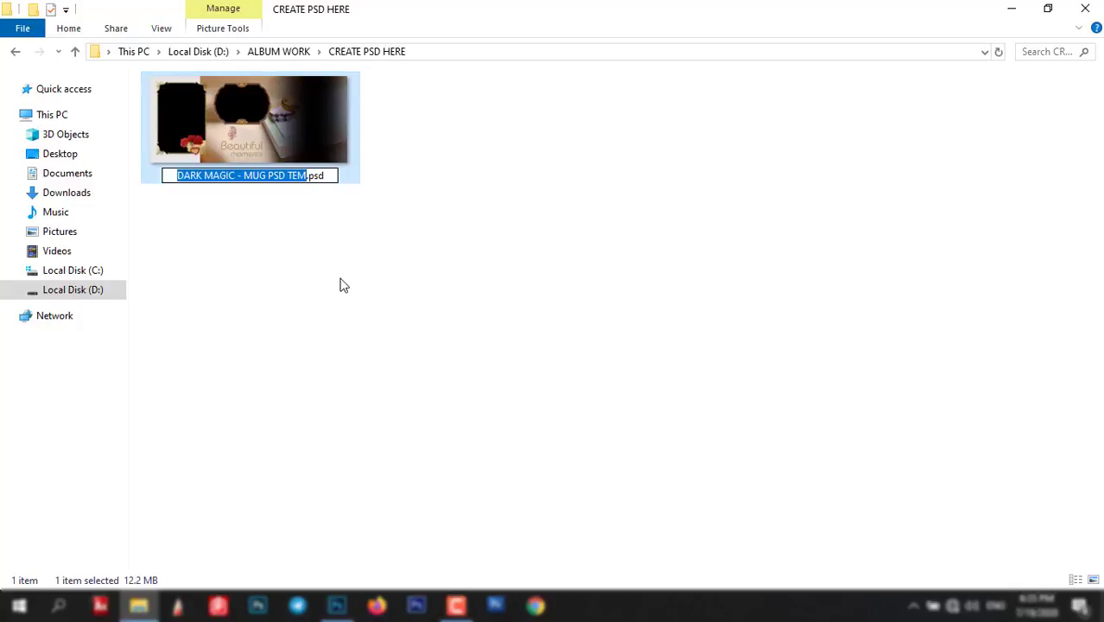
text(01)
key(Return)
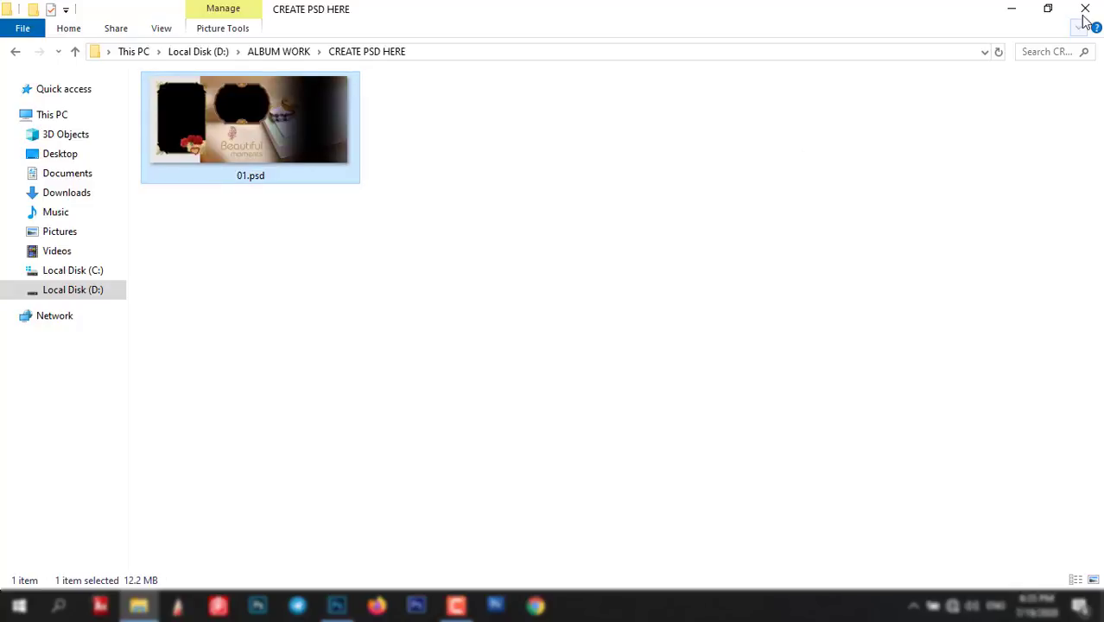
key(super+d)
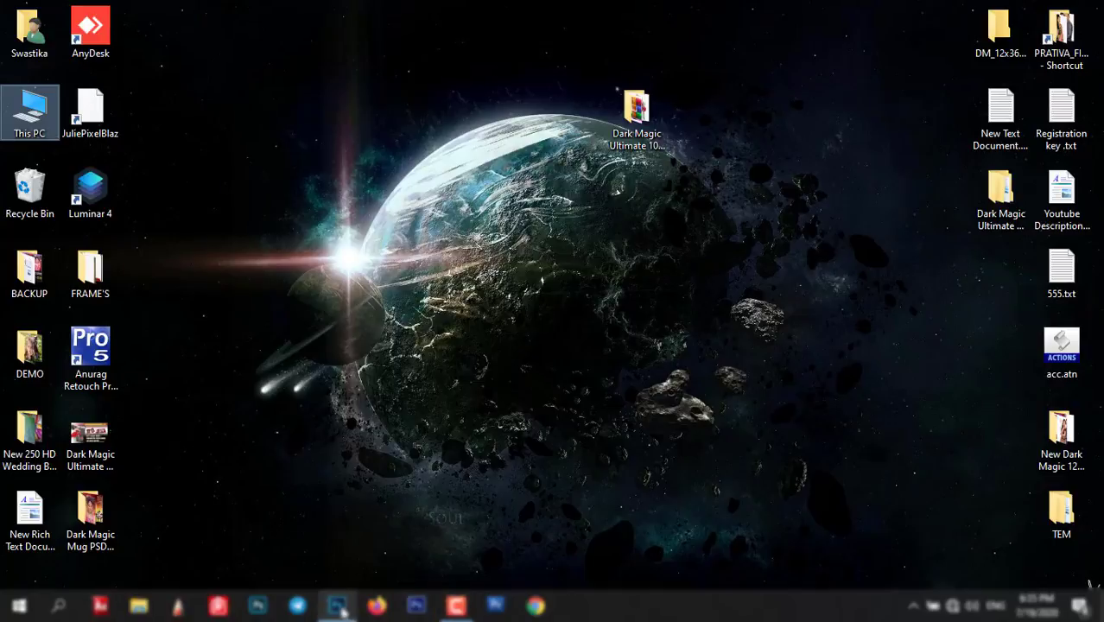
- Back in Photoshop, delete the dark gradient overlay layer somnath_photography
click(340, 608)
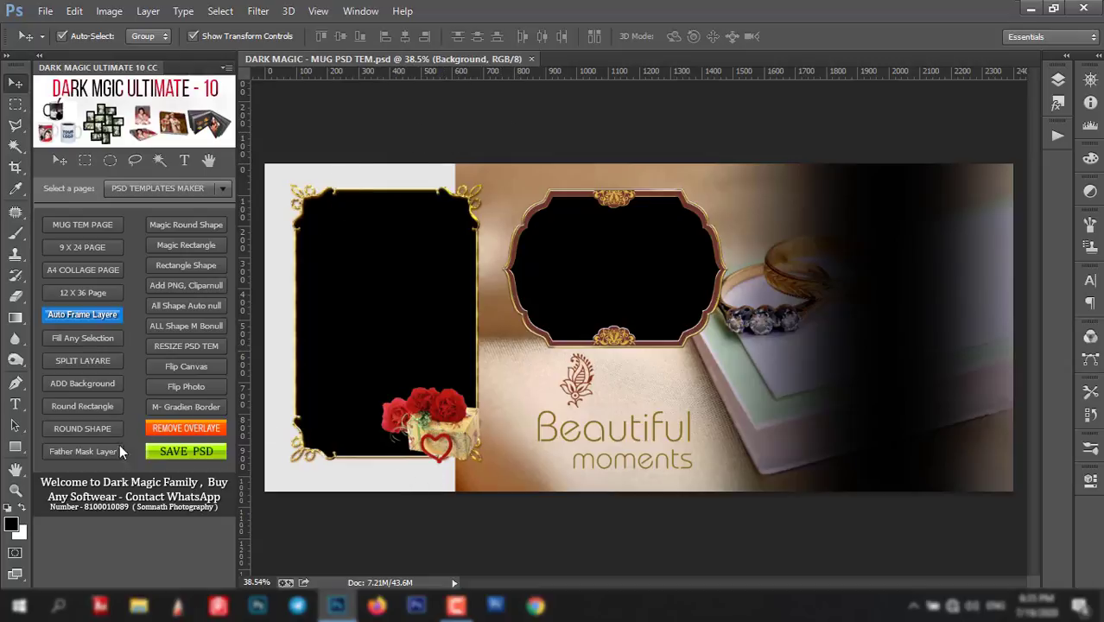
click(914, 348)
key(Delete)
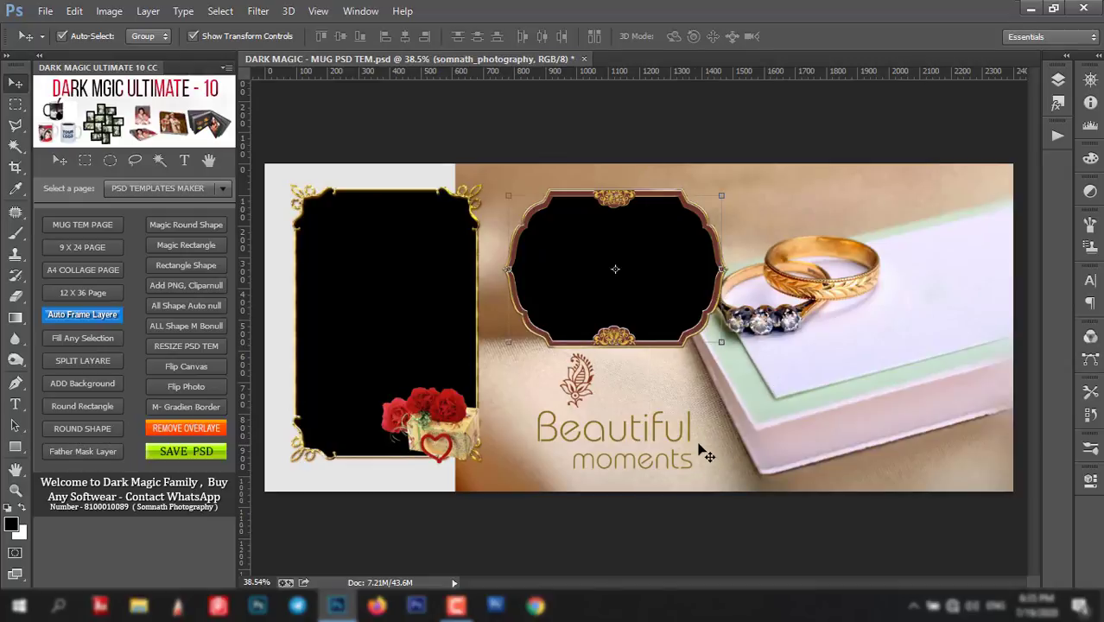
- Add a purple rounded-rectangle photo box, shrunk and placed at the top right
click(79, 404)
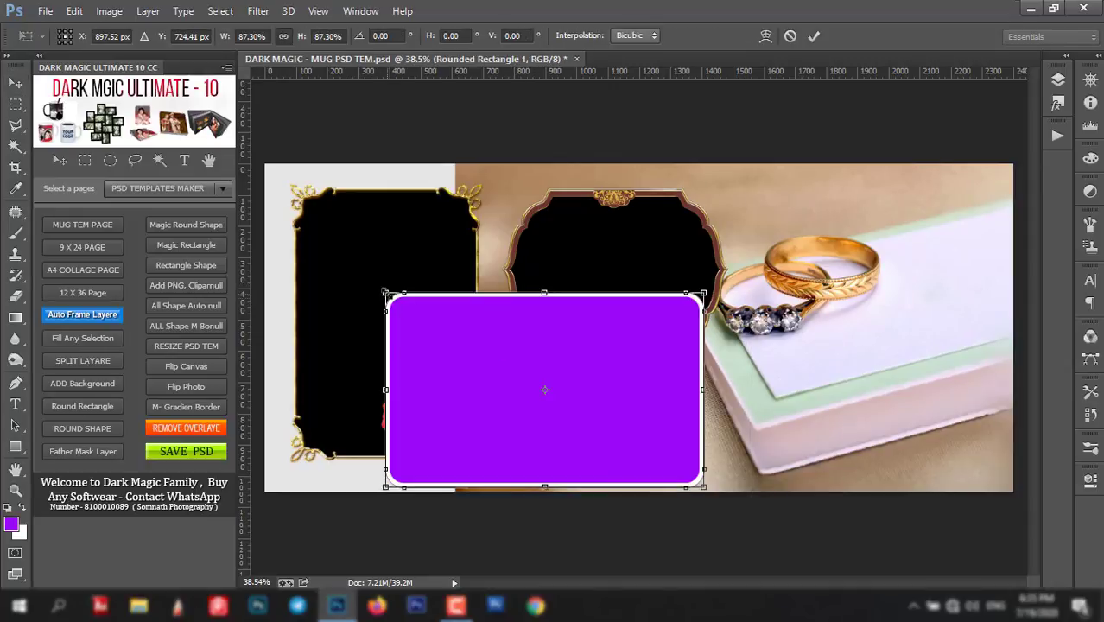
drag(385, 293, 512, 365)
mouse_move(568, 433)
mouse_down()
mouse_move(868, 246)
mouse_move(826, 247)
mouse_up()
key(Return)
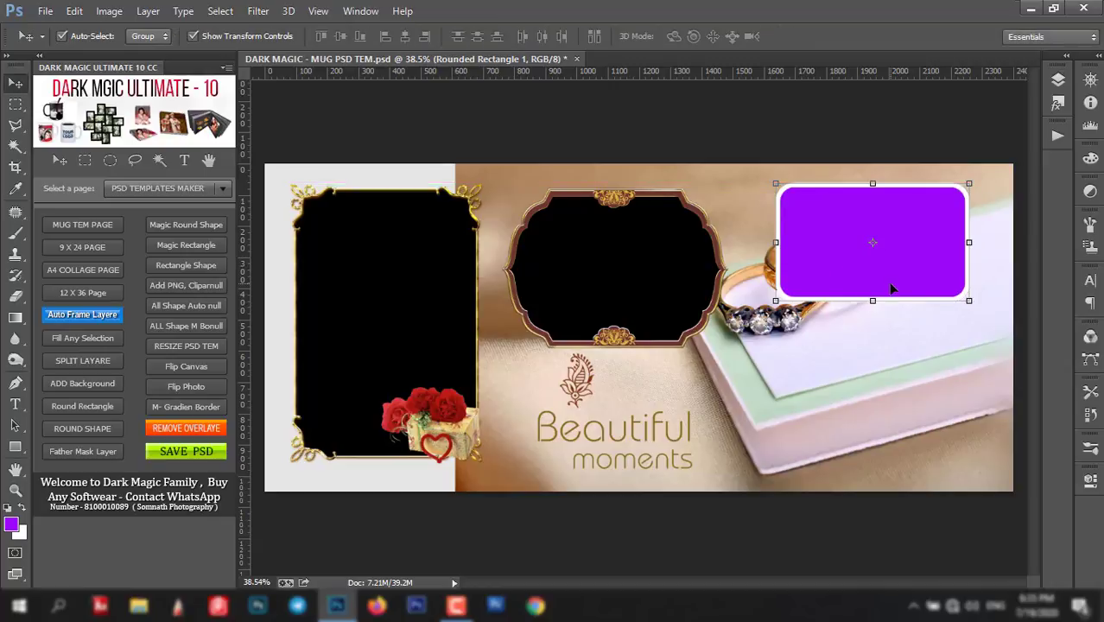
- Add a second rounded-rectangle box, scaled to about 62% and placed at the lower right
click(187, 246)
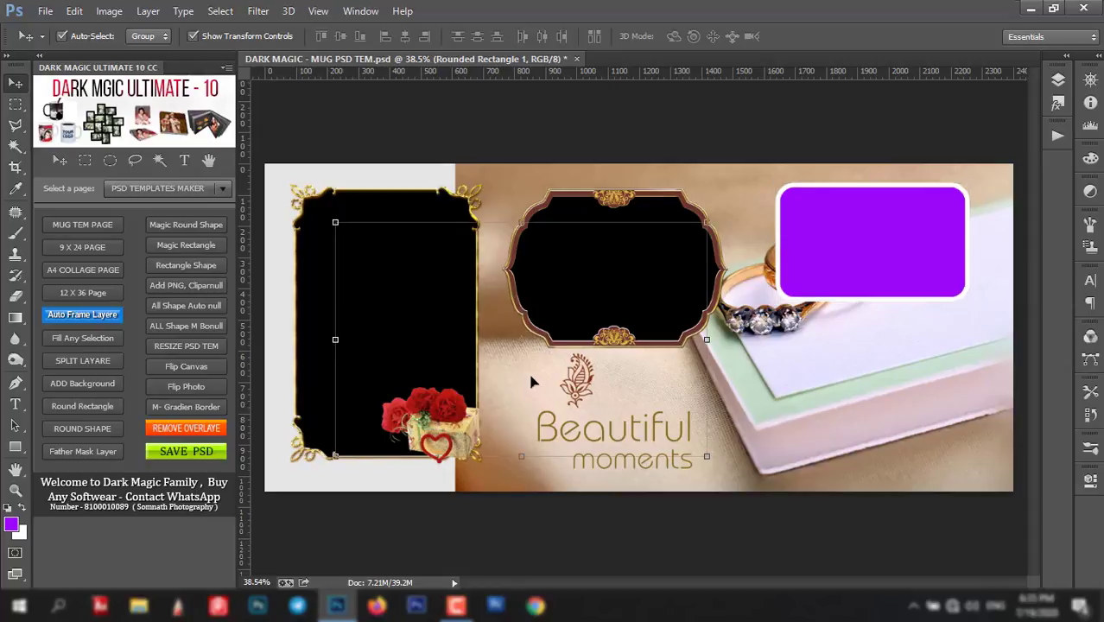
drag(336, 222, 403, 264)
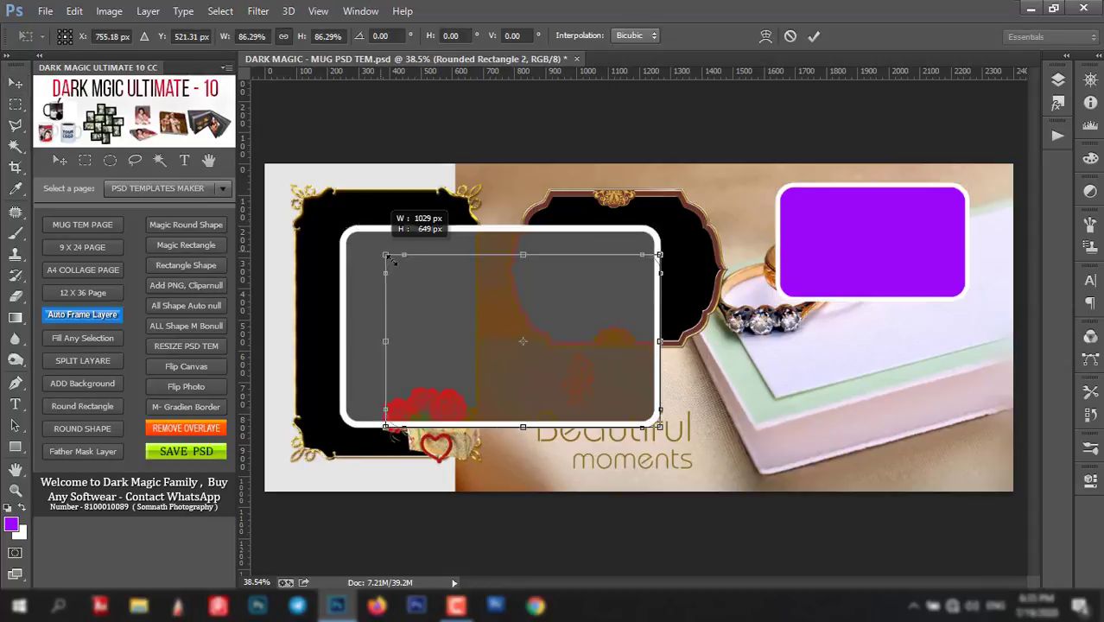
mouse_move(482, 377)
mouse_down()
mouse_move(803, 436)
mouse_move(824, 417)
mouse_up()
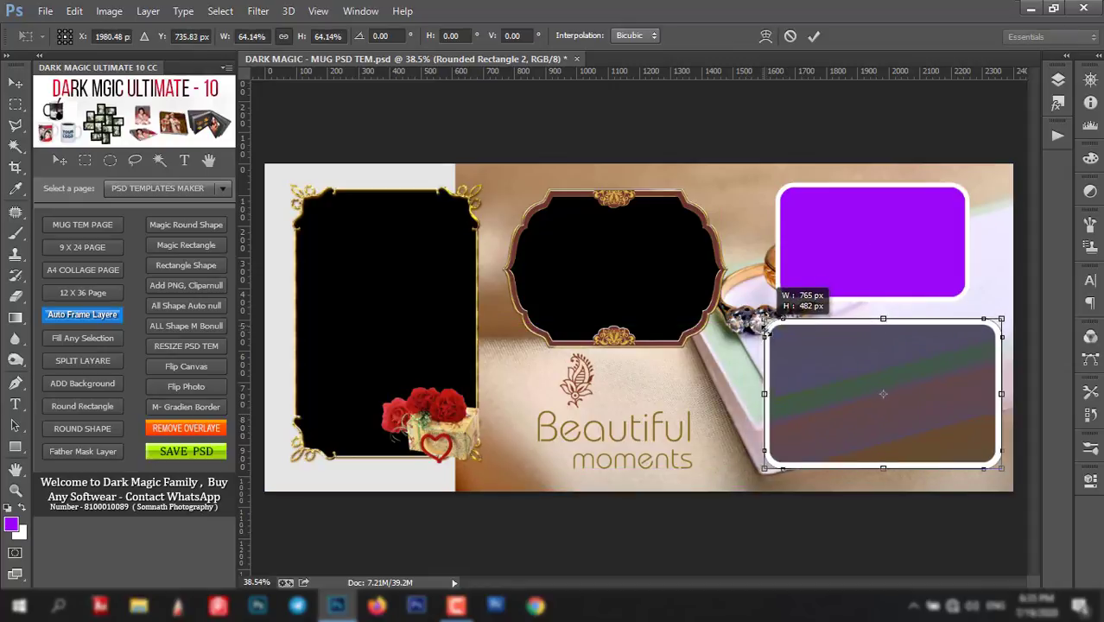
drag(744, 308, 769, 324)
drag(813, 404, 811, 411)
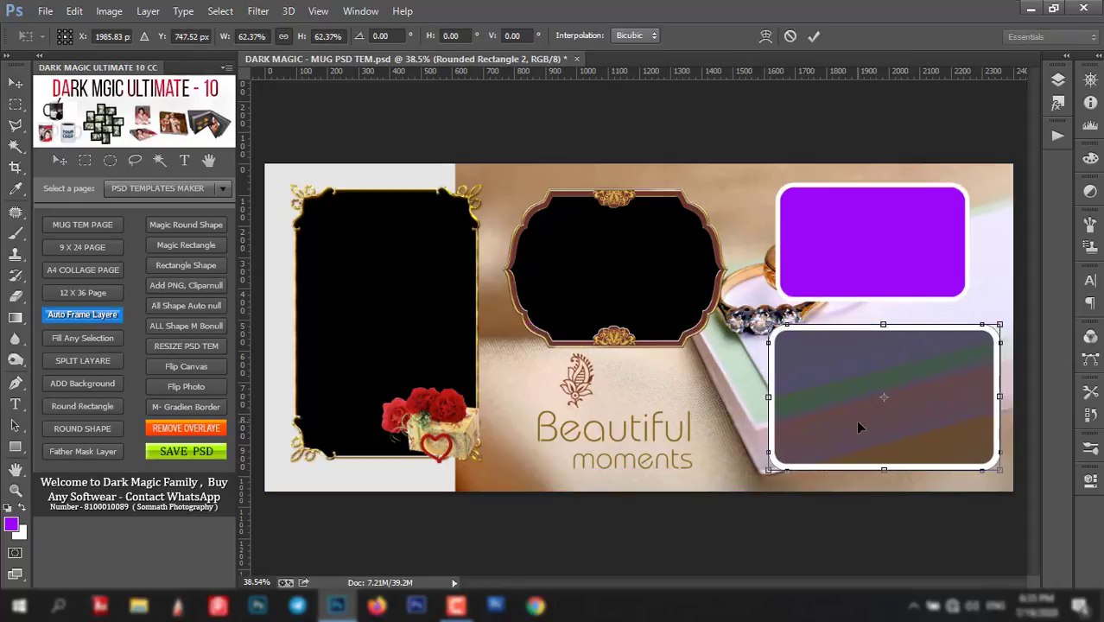
key(Return)
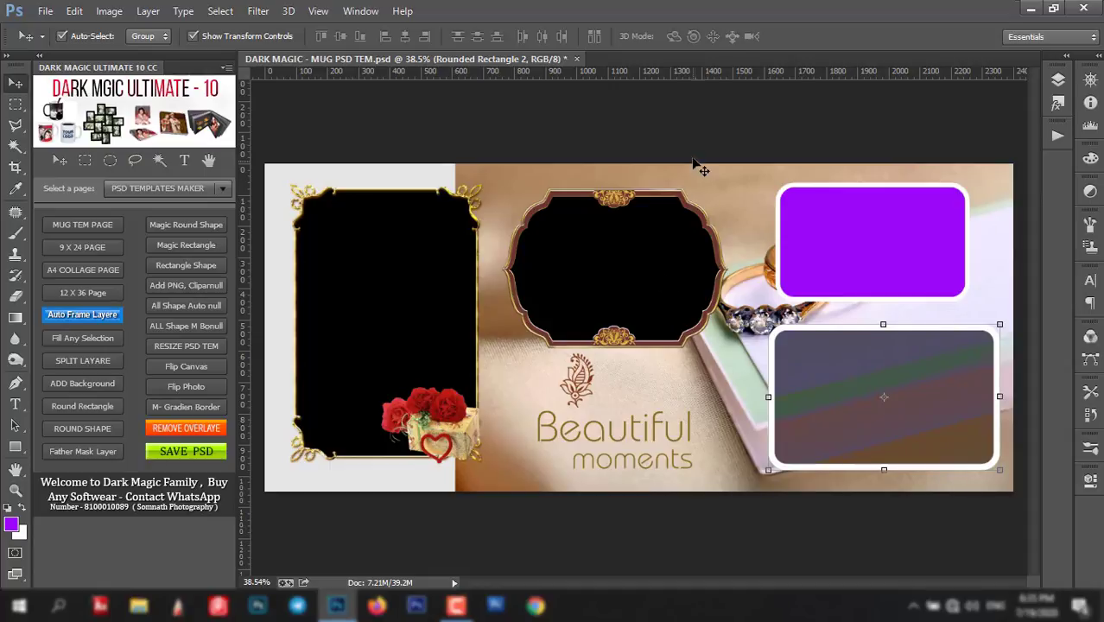
- Move the purple box to top centre, ornate frame top right, text out of view, rounded box lower centre
drag(874, 264, 538, 432)
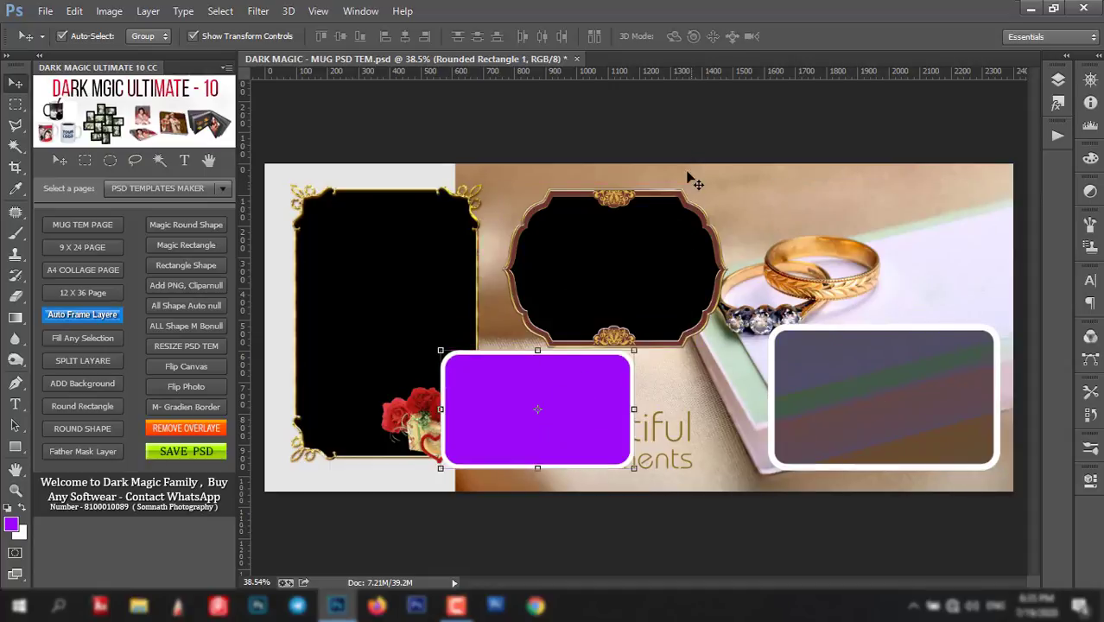
click(718, 282)
drag(718, 282, 989, 259)
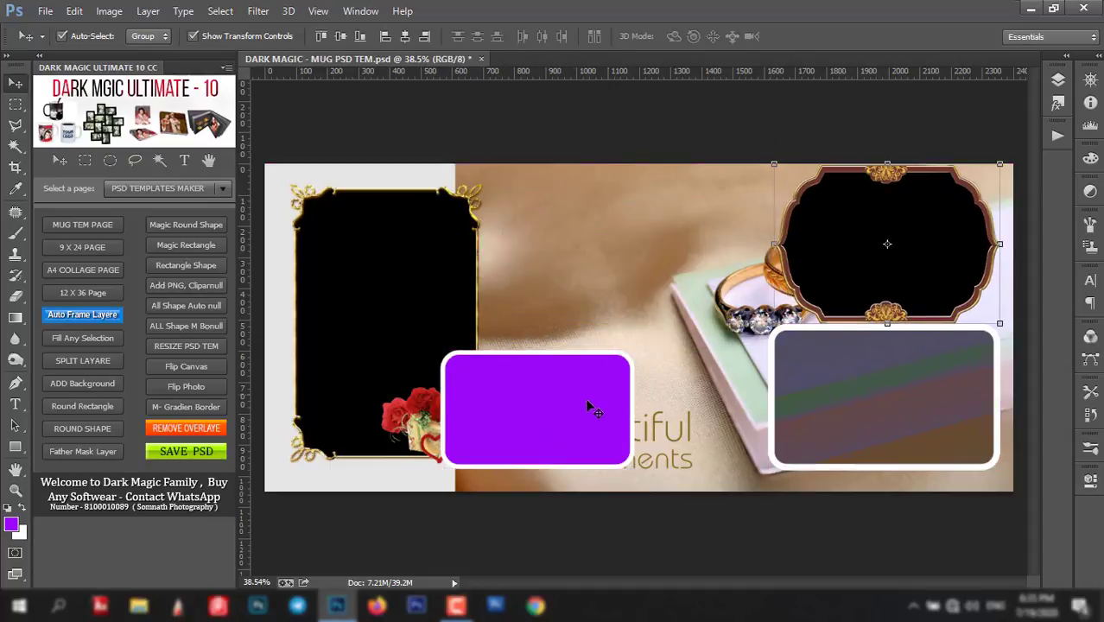
drag(577, 401, 637, 222)
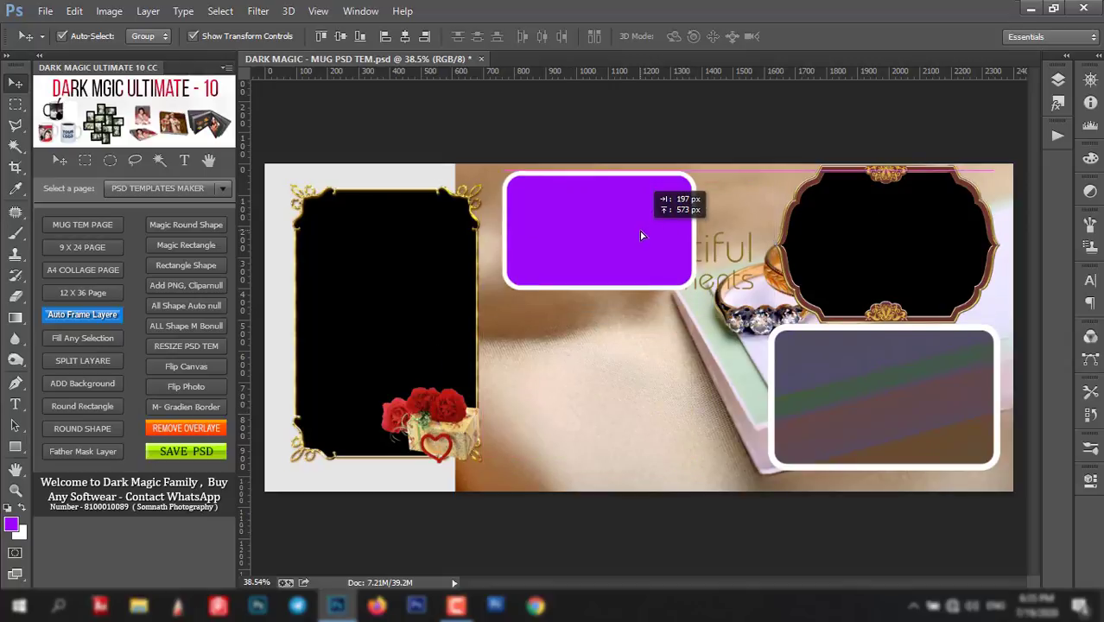
click(704, 392)
drag(707, 262, 632, 379)
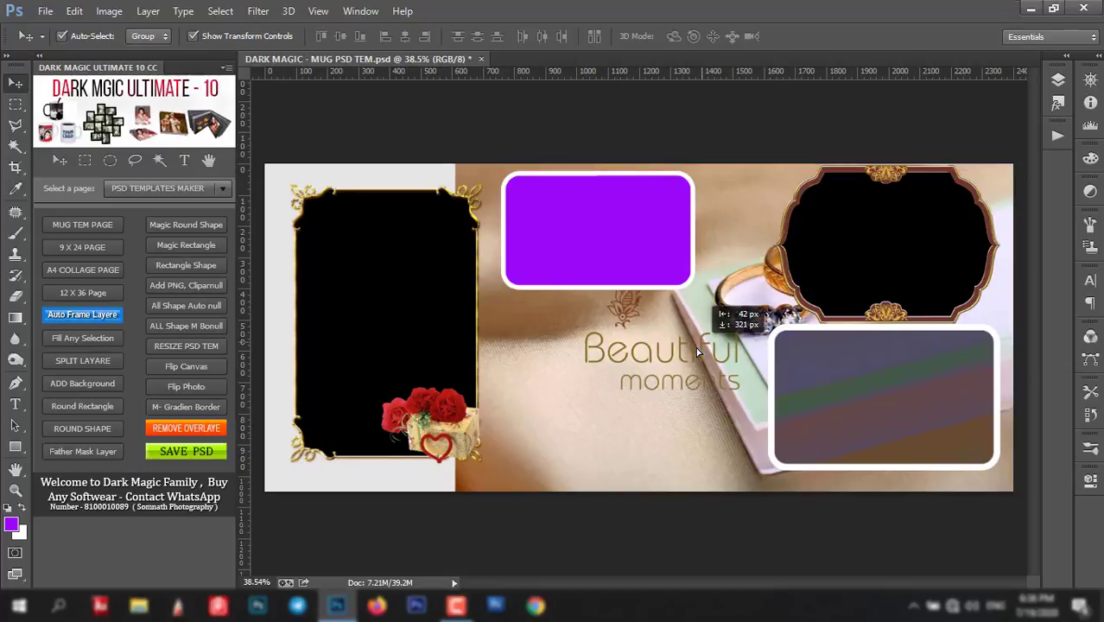
drag(802, 237, 822, 362)
mouse_move(846, 399)
mouse_down()
mouse_move(619, 432)
mouse_move(652, 432)
mouse_up()
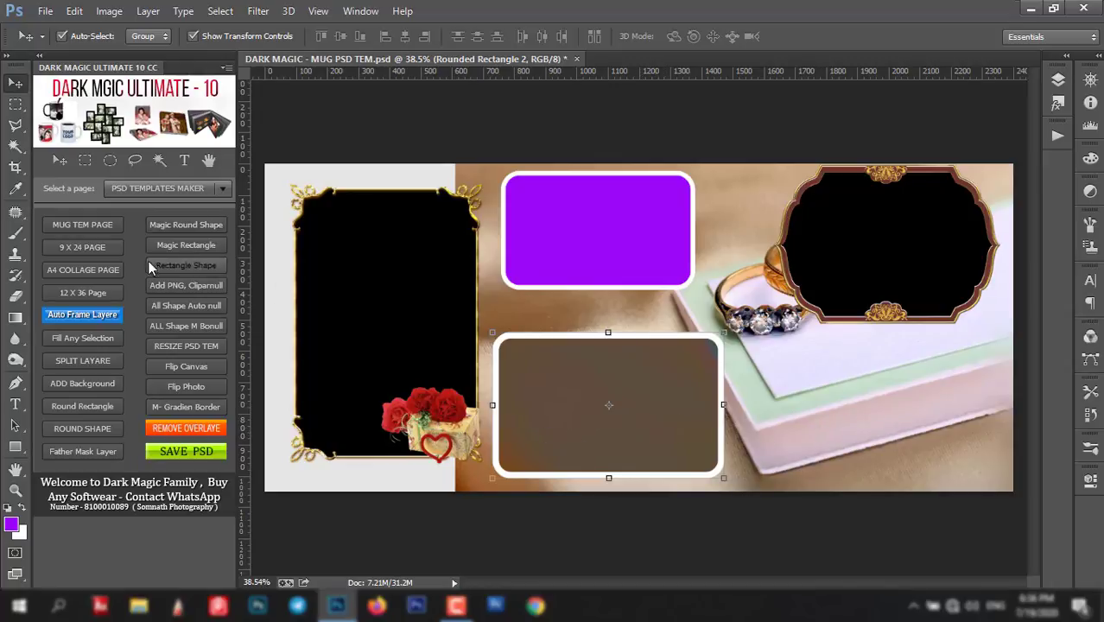
- Place DM_DEMO (7).jpg from ALBUM WORK\PHOTOS into the lower rounded frame
click(164, 189)
click(164, 204)
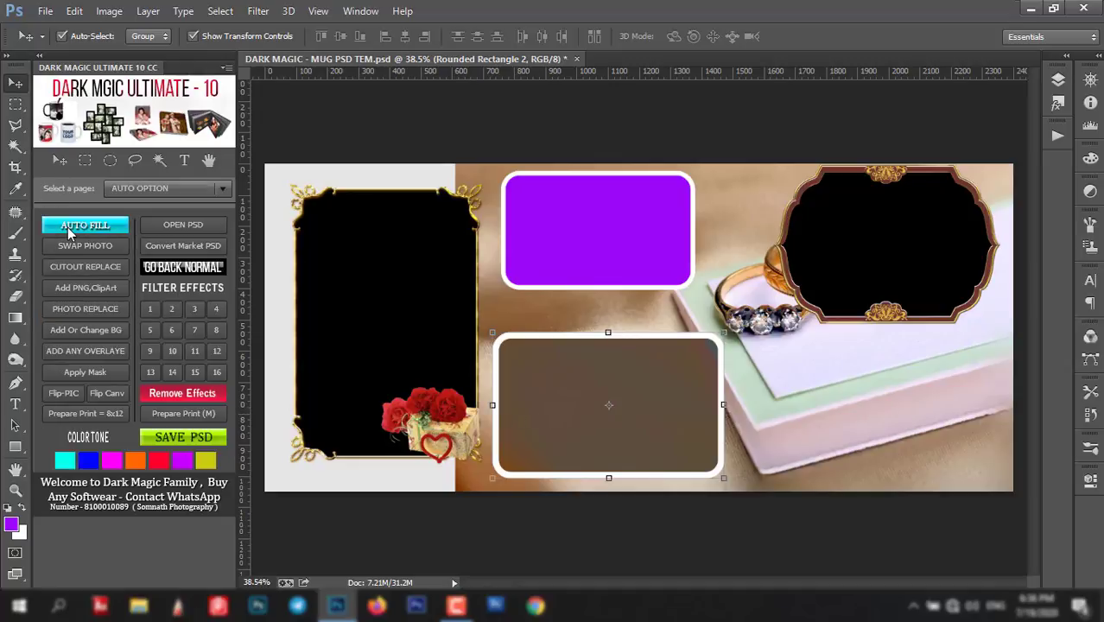
click(72, 228)
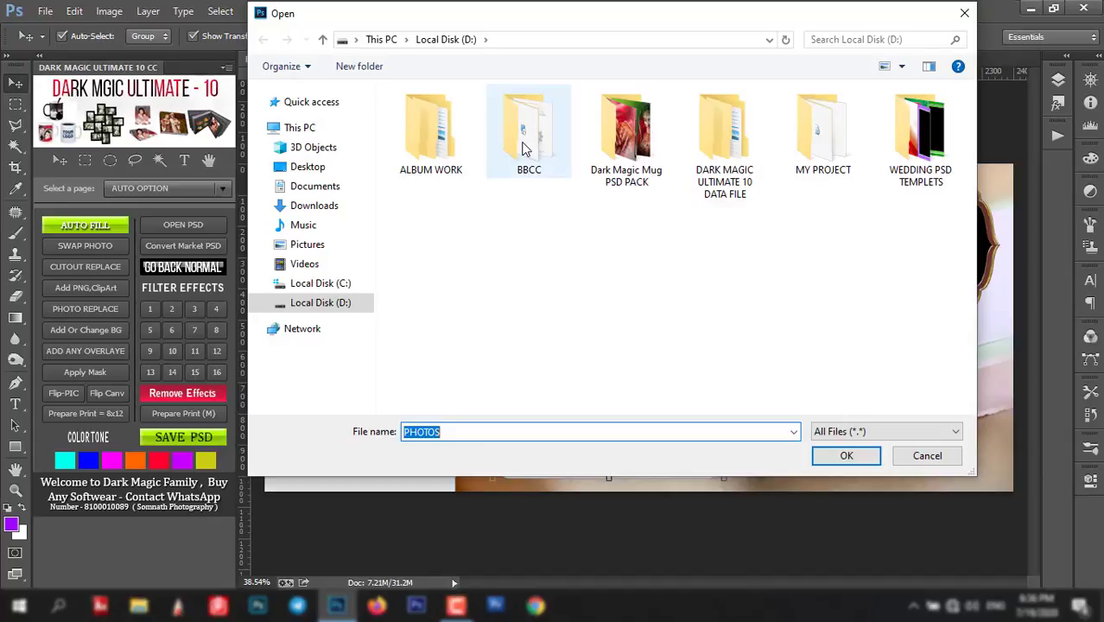
double_click(431, 155)
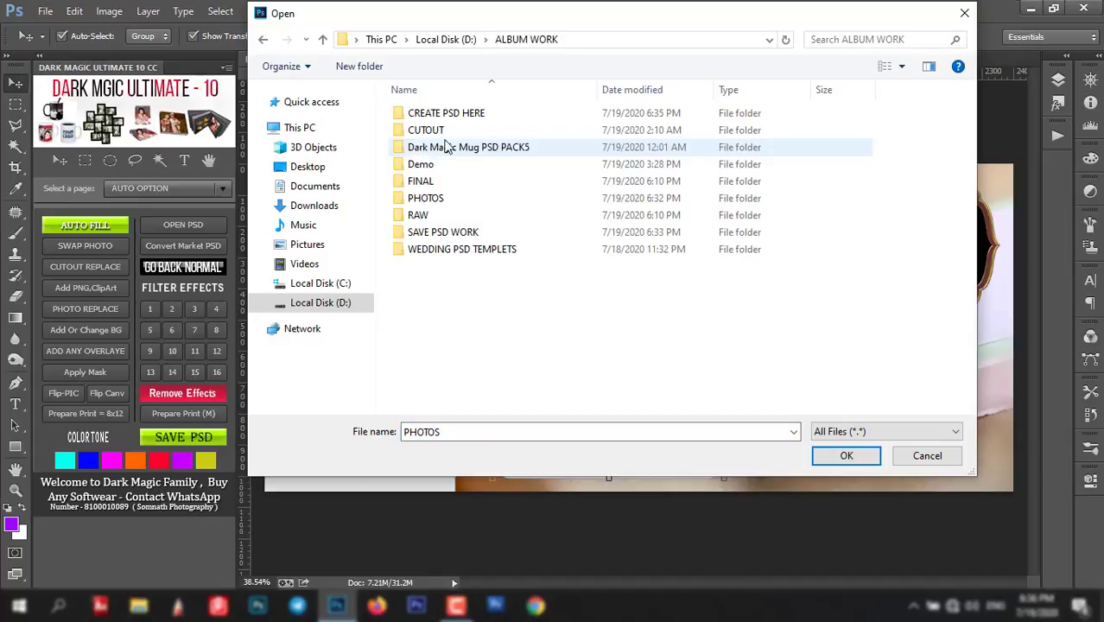
double_click(432, 198)
click(728, 151)
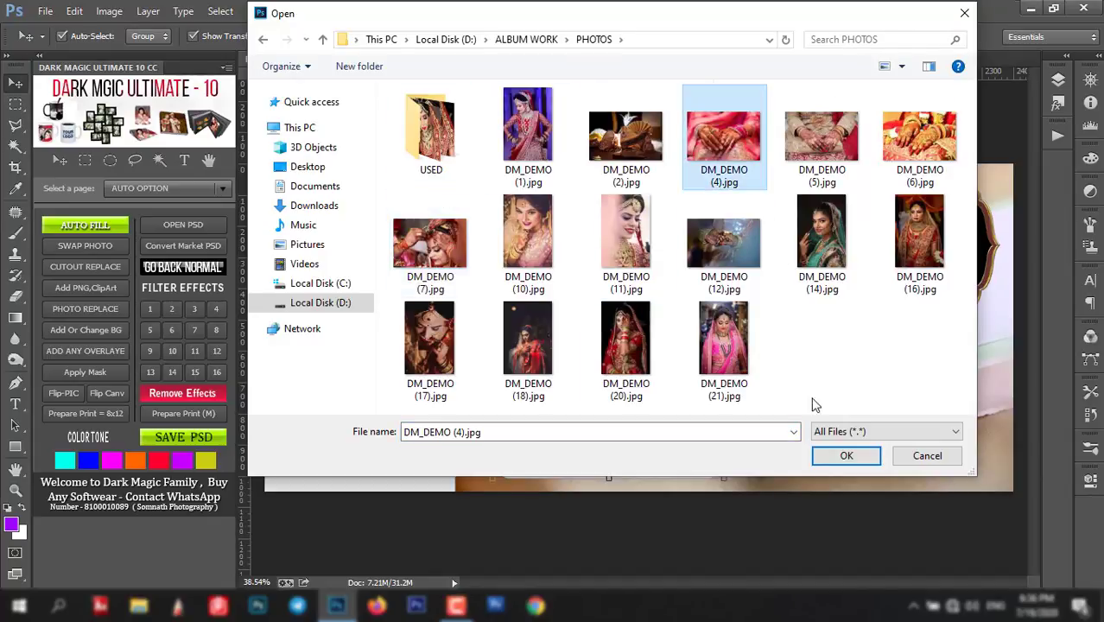
click(436, 251)
click(859, 455)
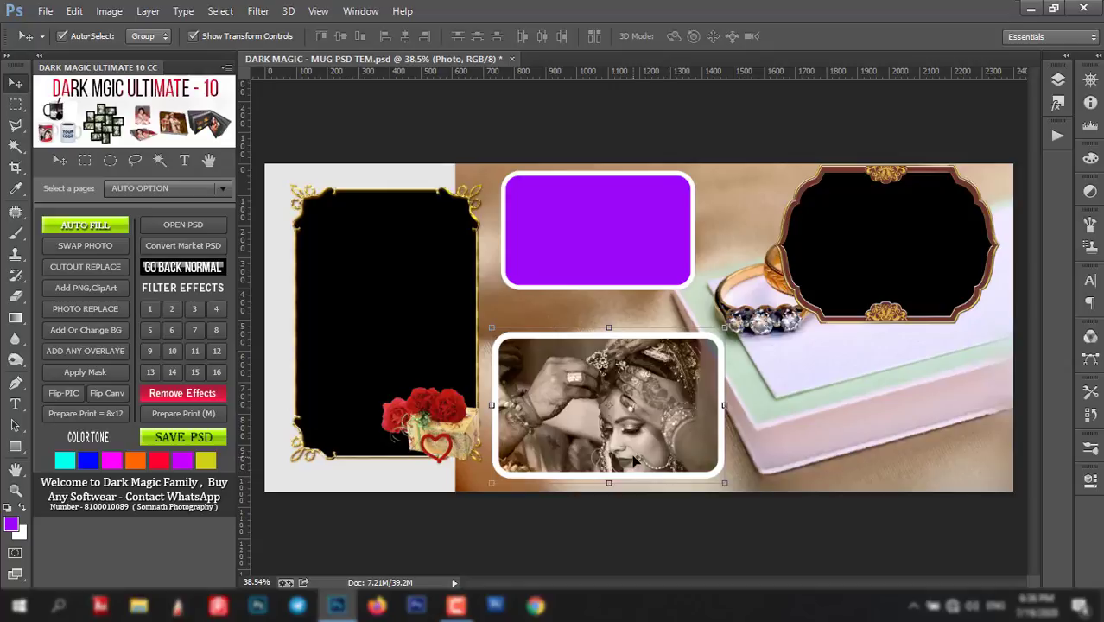
- Zoom in and out to inspect the placed bride photo
scroll(635, 462, up, 2)
scroll(648, 460, up, 1)
scroll(660, 457, up, 1)
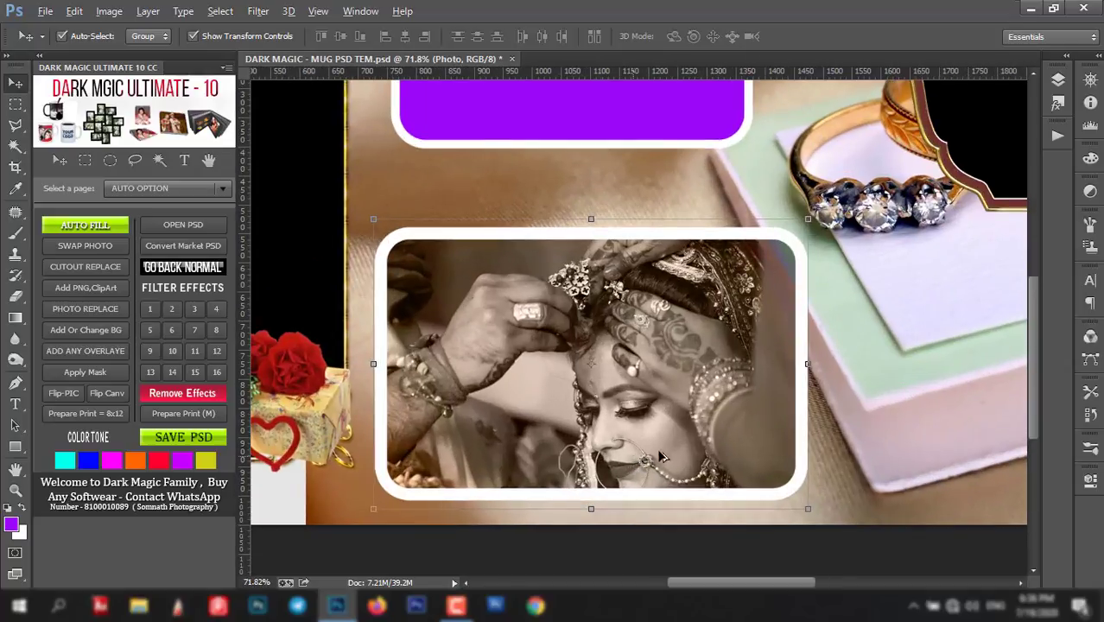
key(alt)
scroll(657, 413, down, 1)
scroll(660, 408, down, 2)
scroll(665, 404, down, 1)
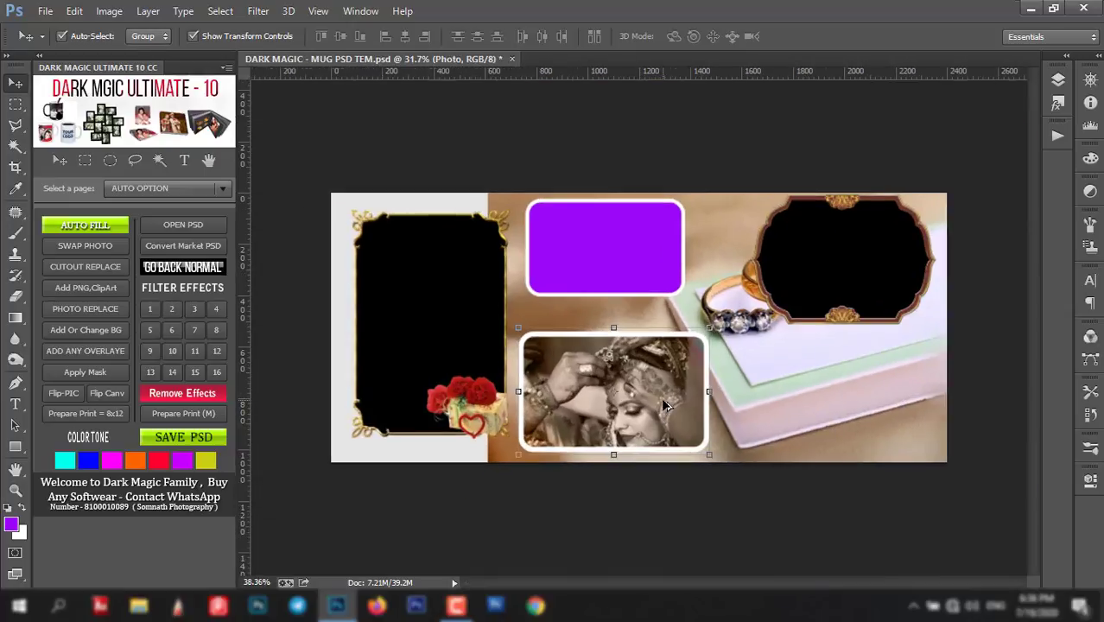
scroll(665, 404, up, 1)
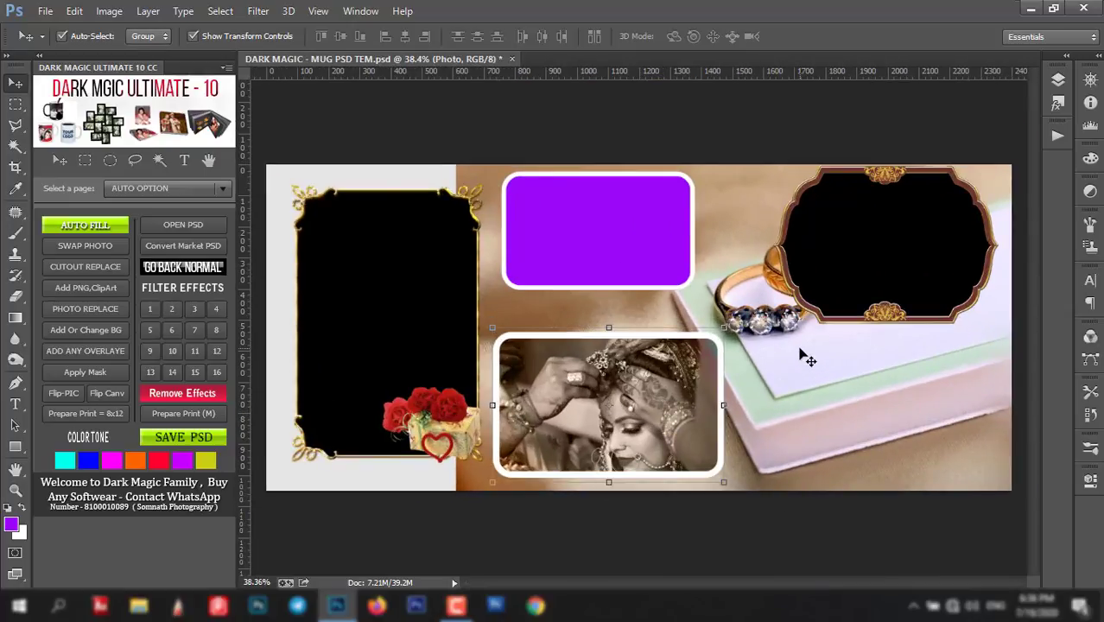
- Add a purple rectangle shape from the PSD TEMPLATES MAKER page
click(193, 188)
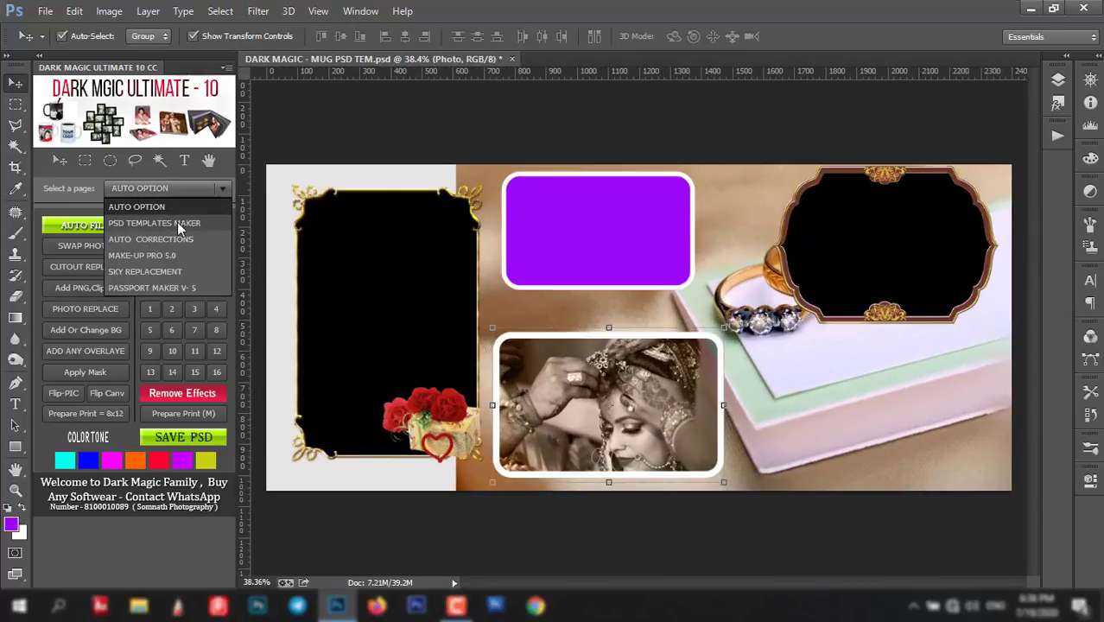
click(177, 223)
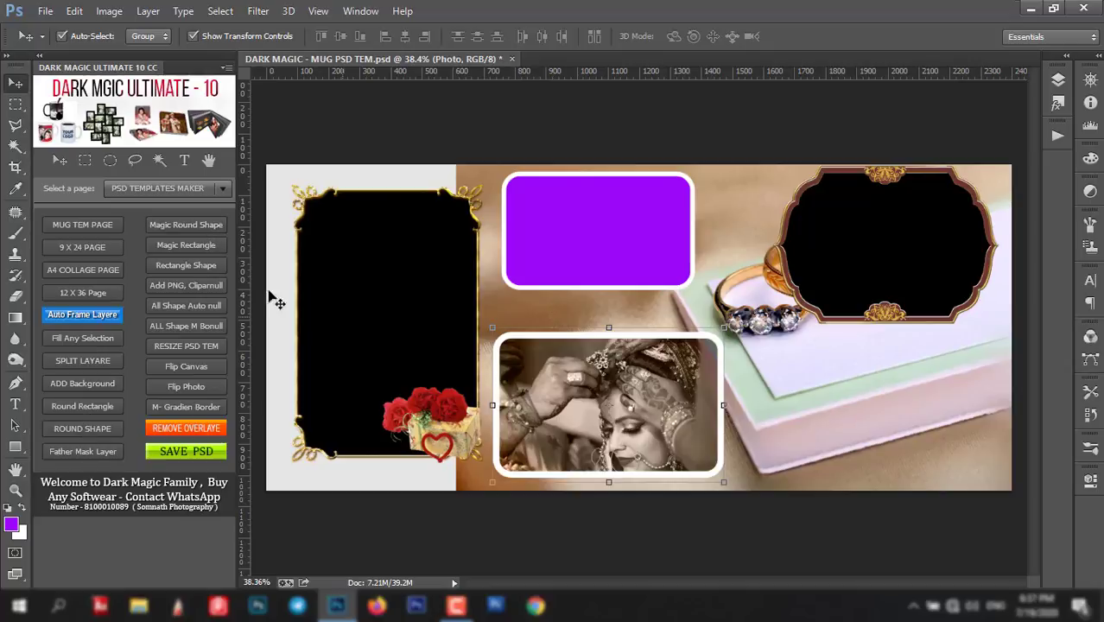
click(182, 267)
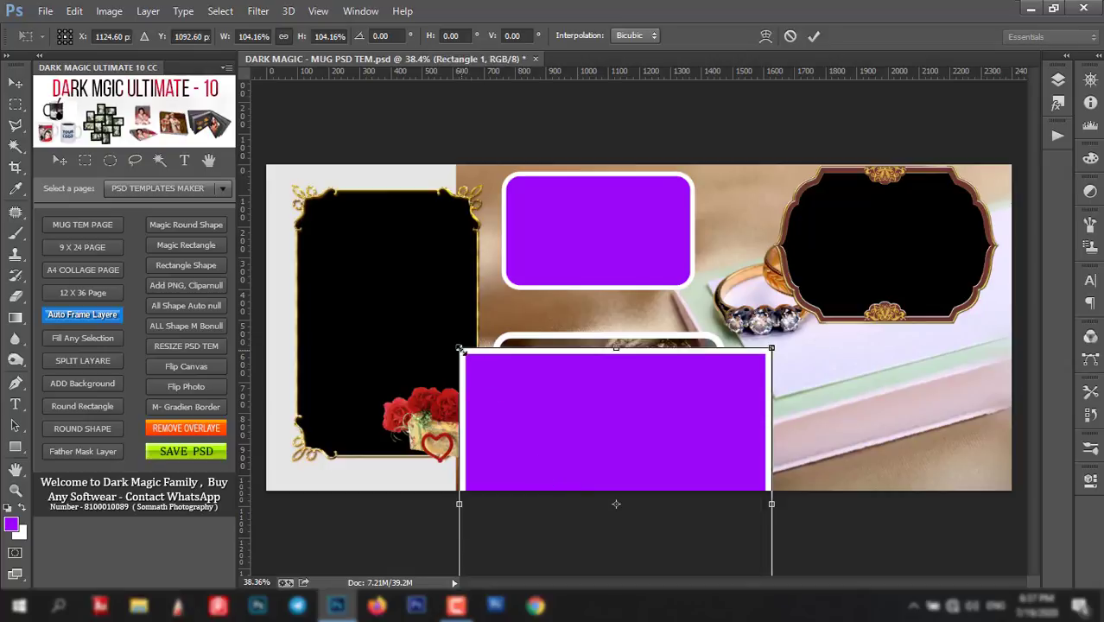
- Scale and rotate the rectangle to about 141.6° into a diamond at the lower right over the rings
mouse_move(459, 349)
mouse_down()
mouse_move(568, 458)
mouse_move(640, 289)
mouse_move(665, 301)
mouse_up()
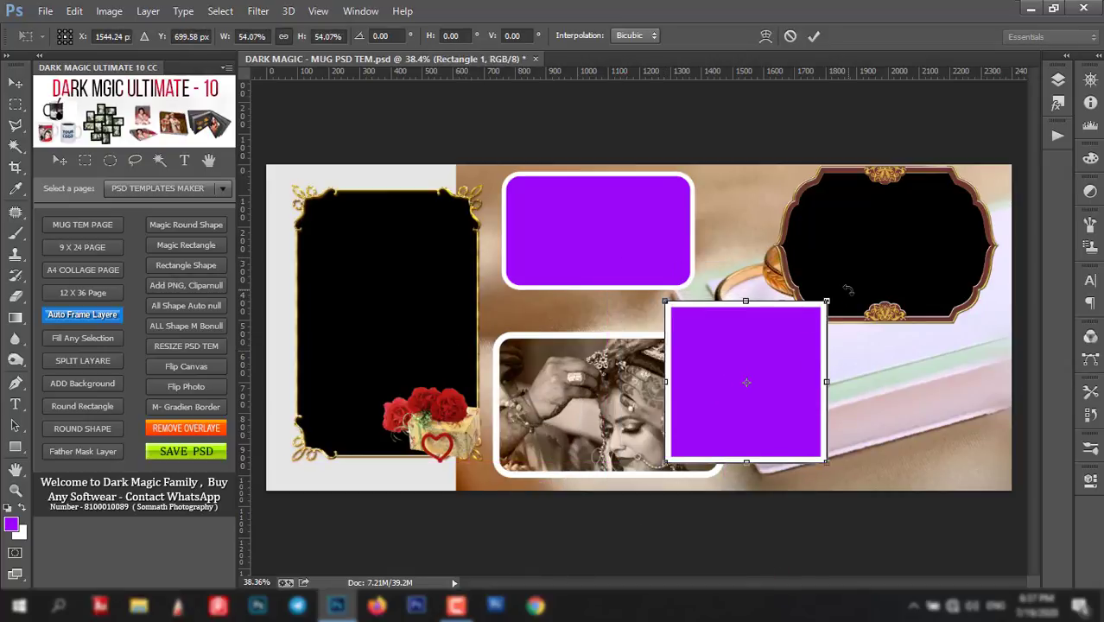
drag(848, 290, 893, 376)
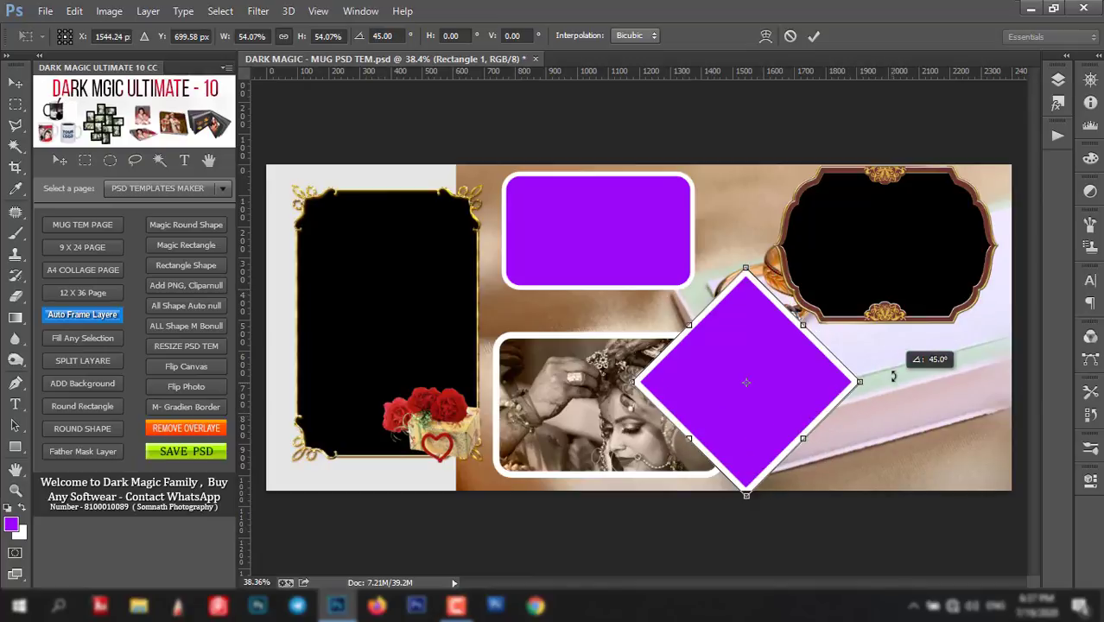
drag(861, 384, 819, 382)
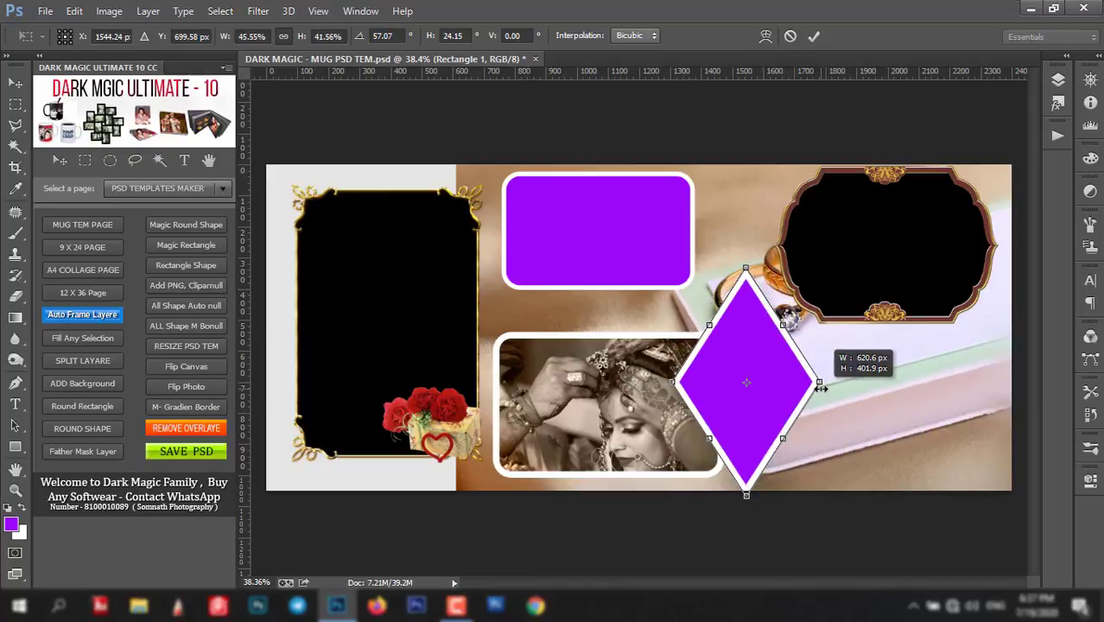
drag(744, 268, 746, 301)
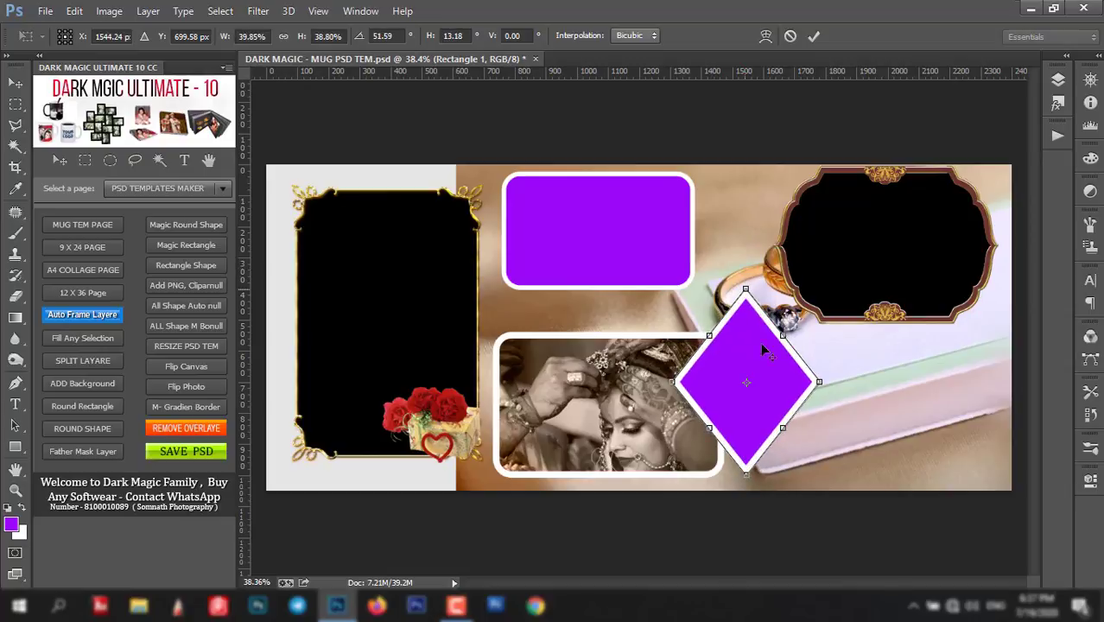
drag(760, 342, 876, 411)
drag(909, 258, 998, 411)
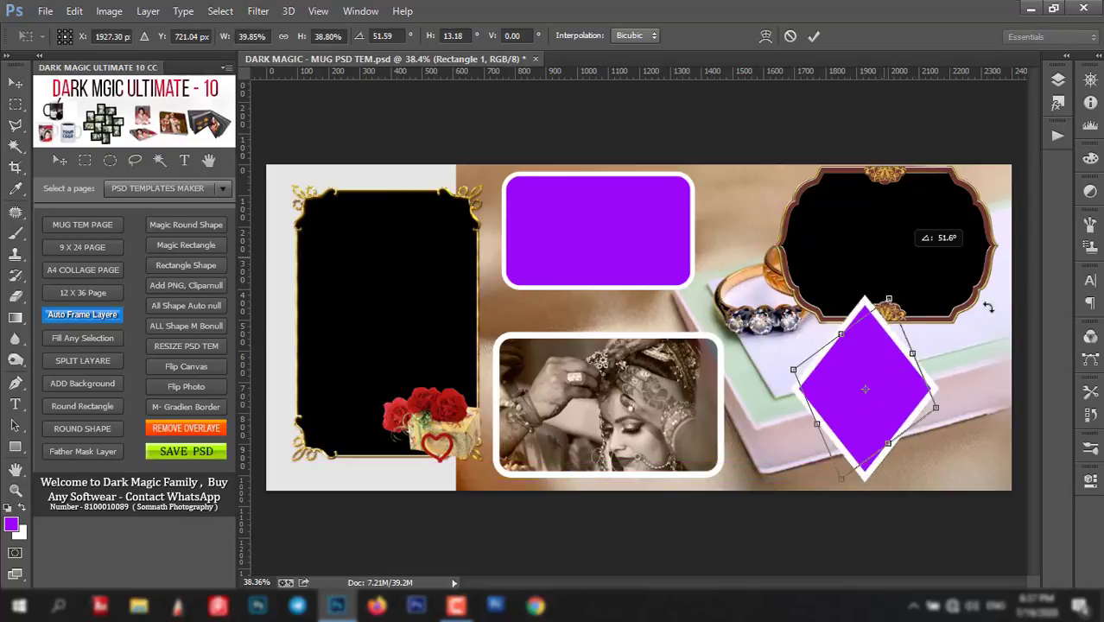
drag(879, 416, 880, 432)
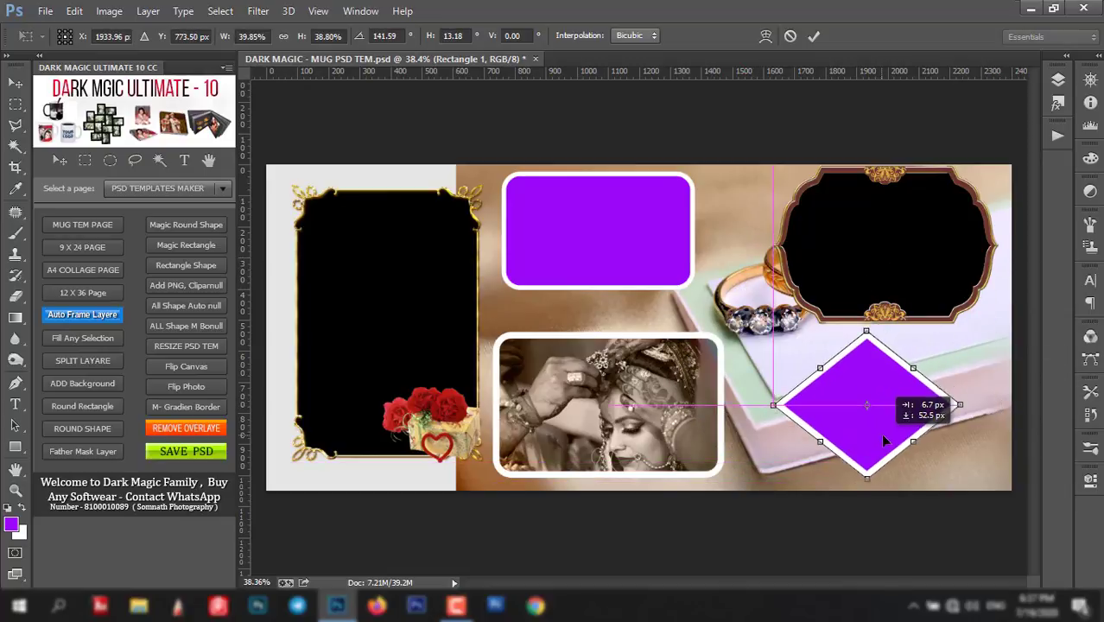
key(Return)
click(743, 512)
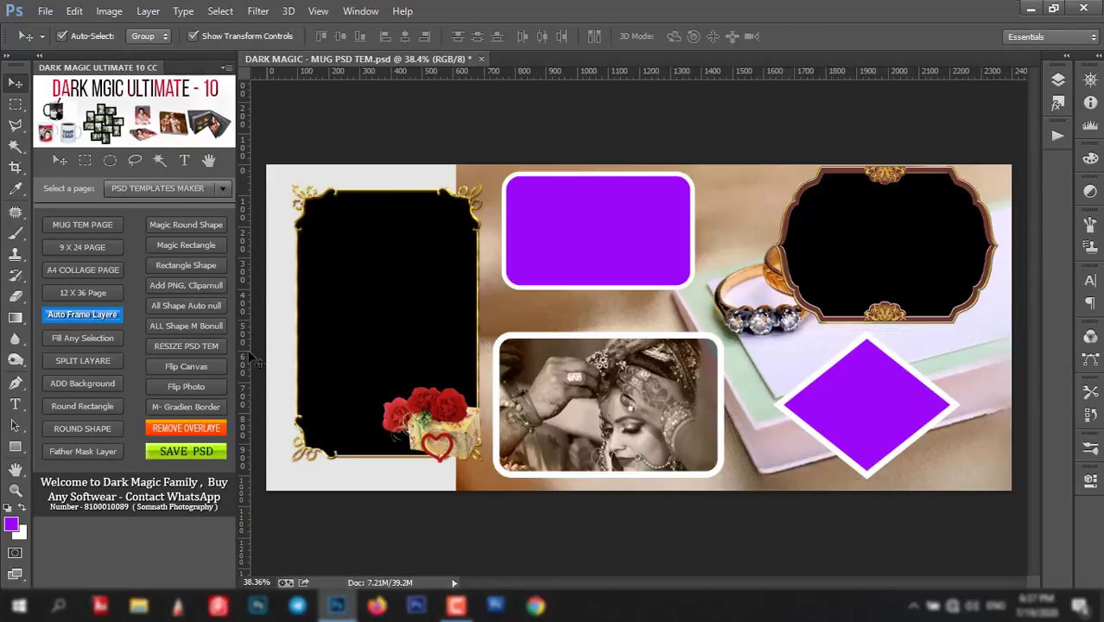
- Check the current image size, then delete the photo from the lower frame
click(111, 11)
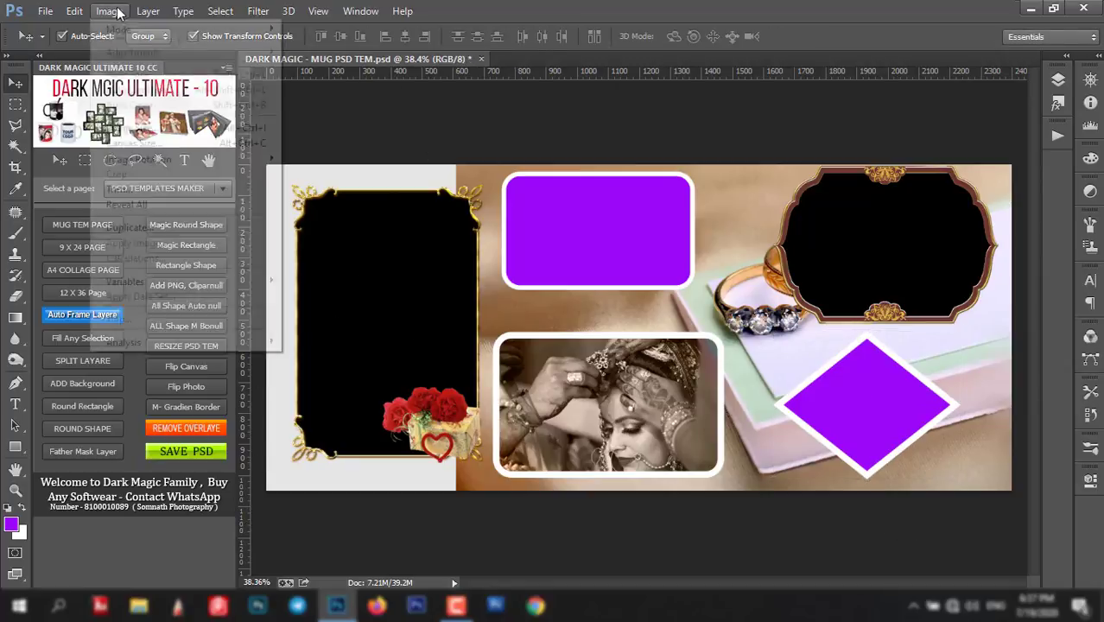
click(145, 127)
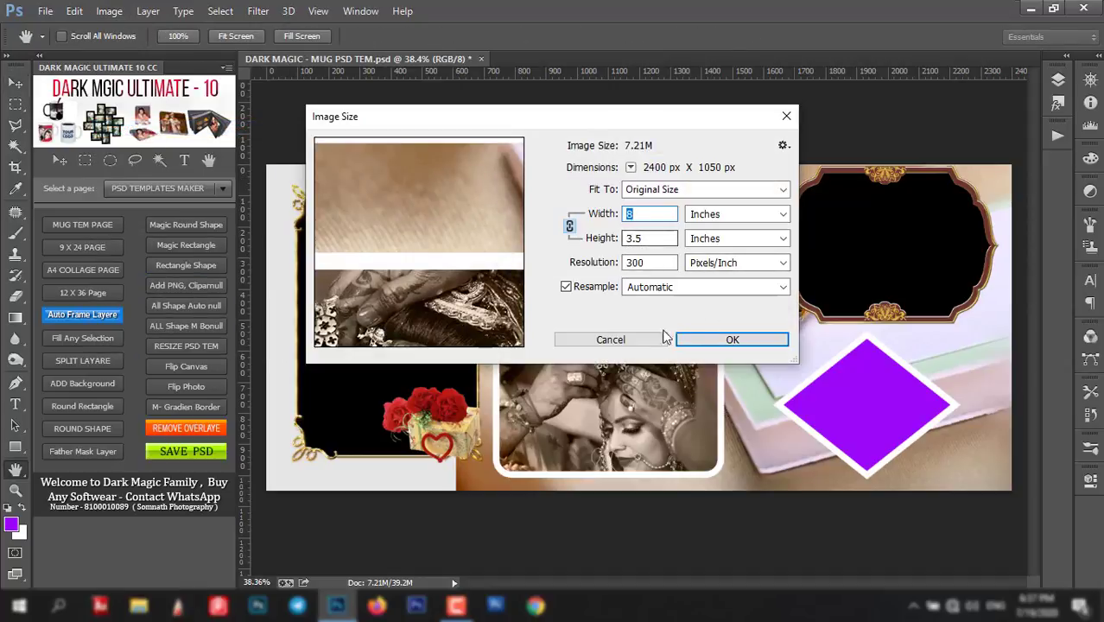
click(629, 340)
key(v)
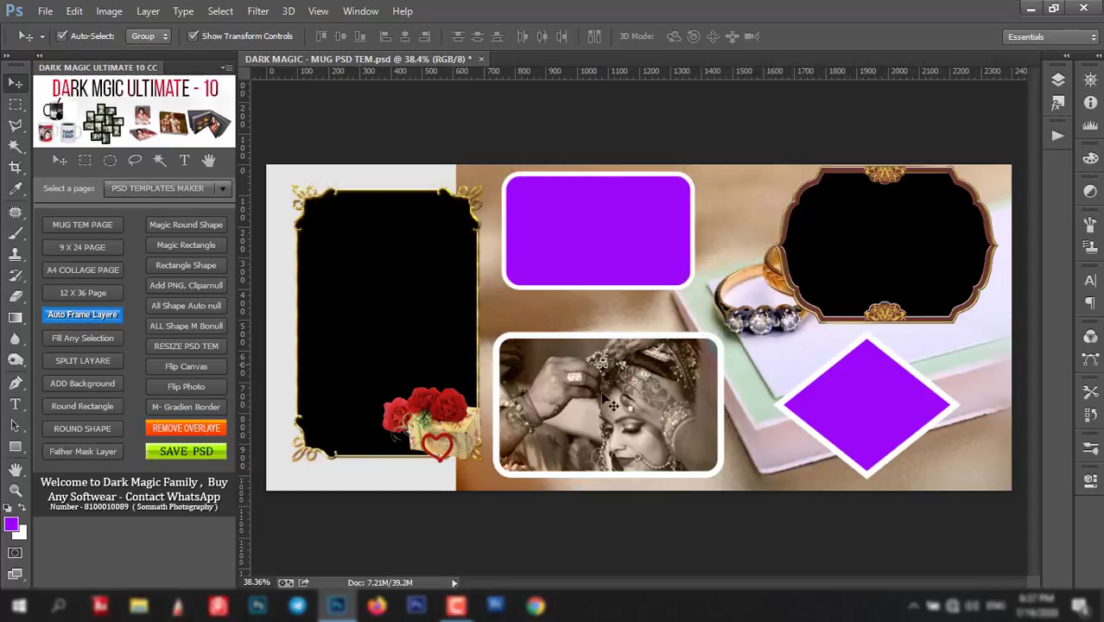
click(680, 424)
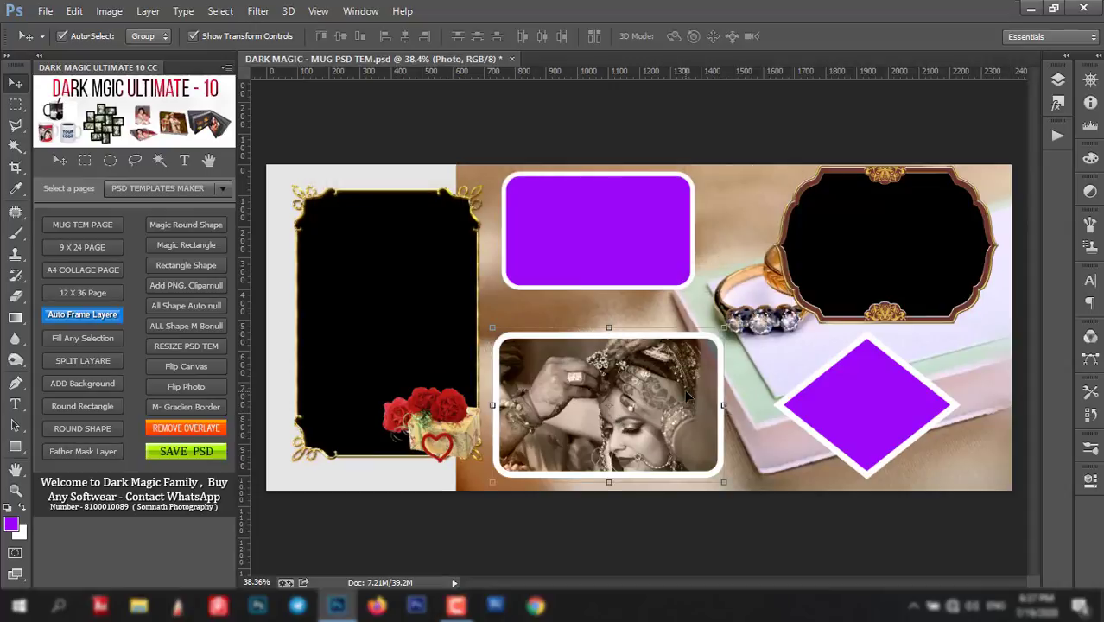
key(Delete)
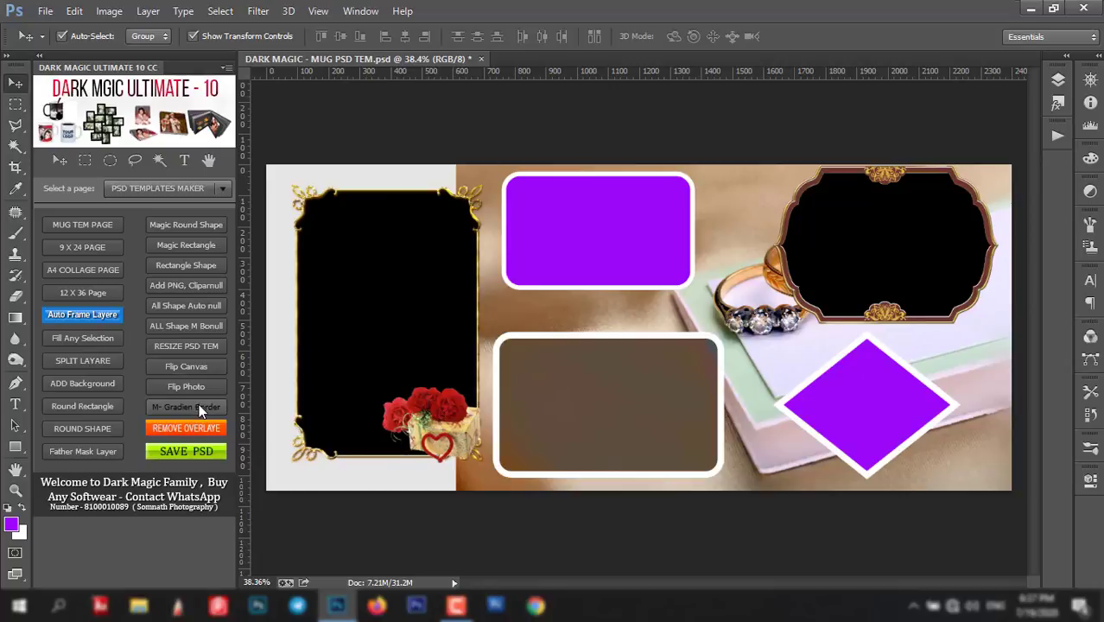
- Resize the template to 36 × 12 inches and verify 300 pixels/inch in Image Size
click(195, 345)
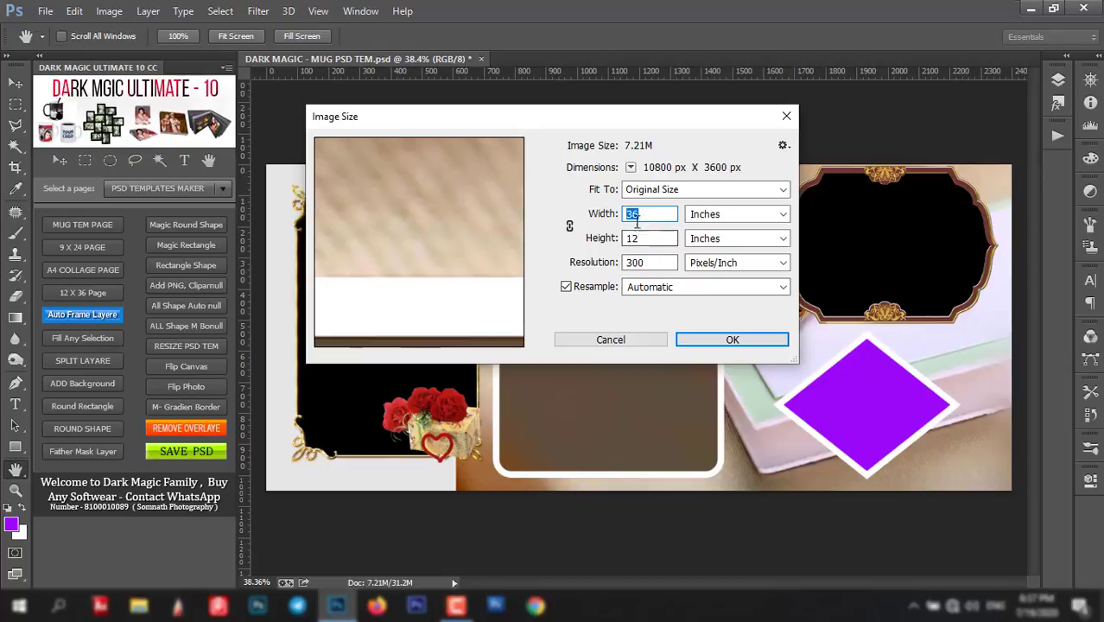
click(733, 339)
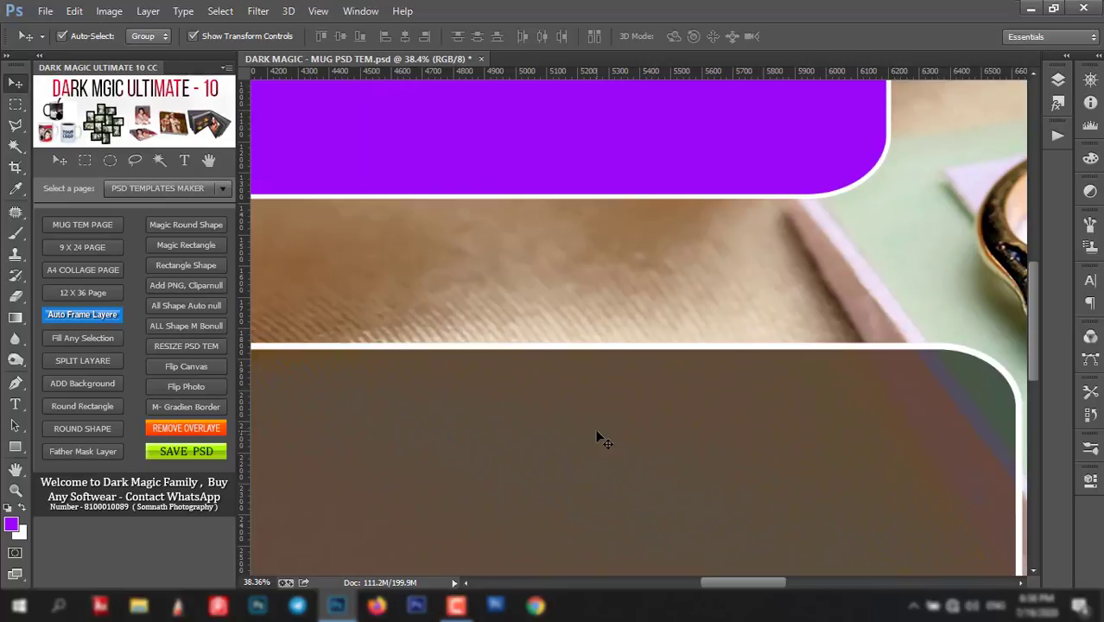
key(ctrl+0)
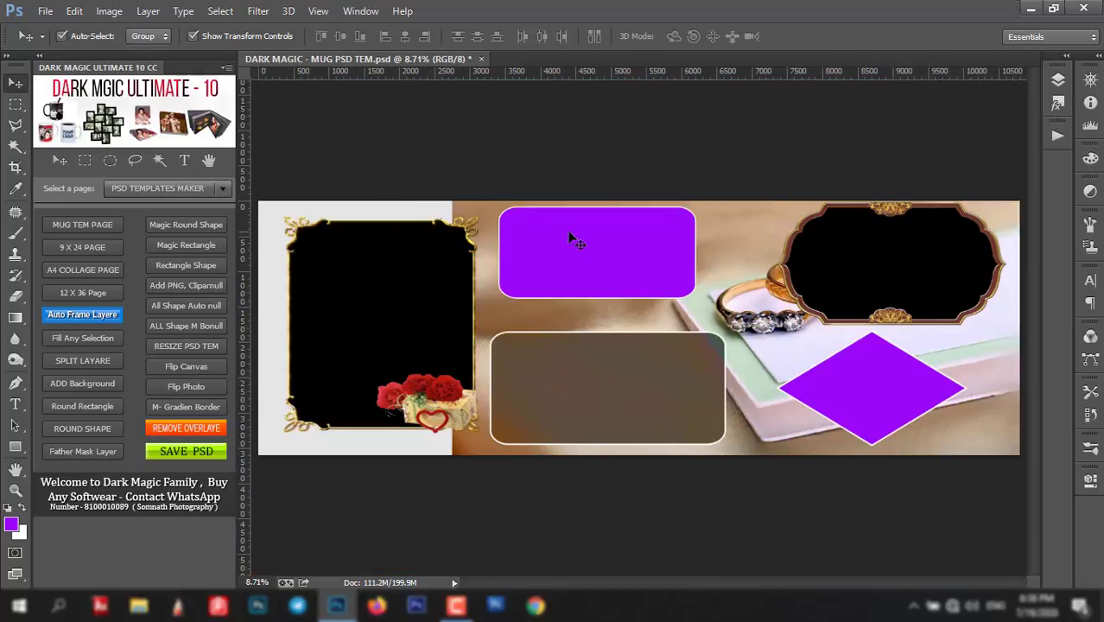
click(109, 11)
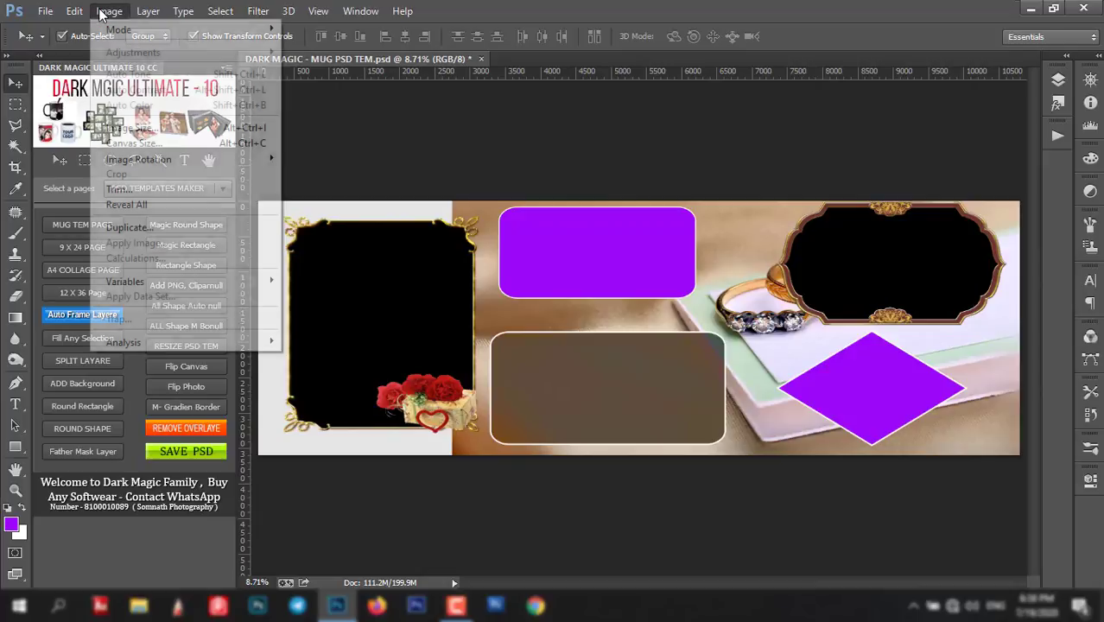
click(140, 129)
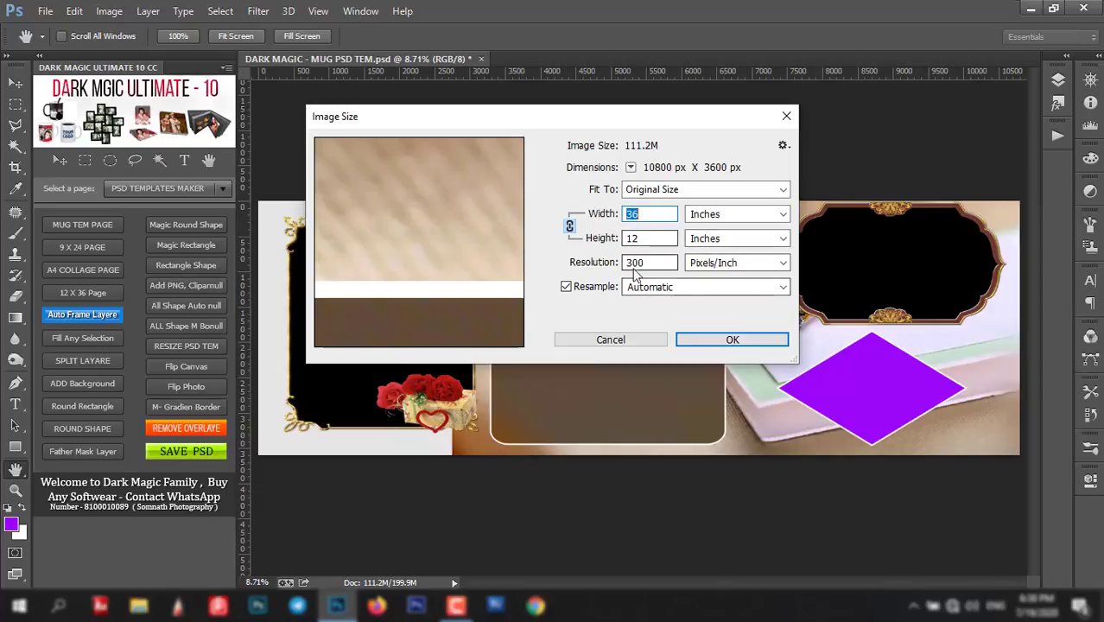
double_click(661, 261)
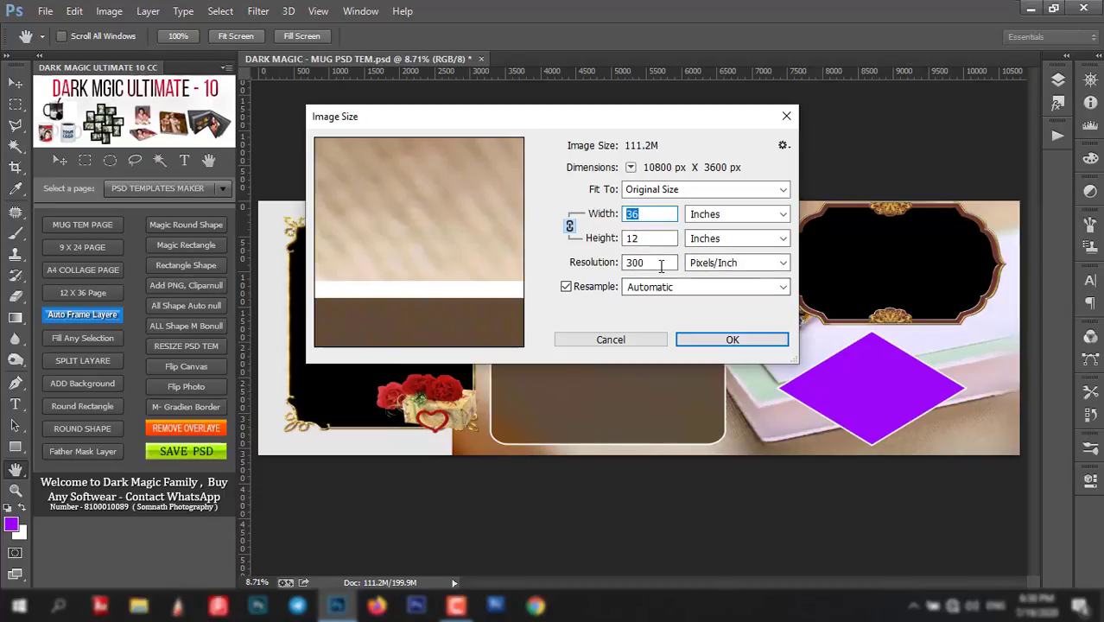
click(726, 340)
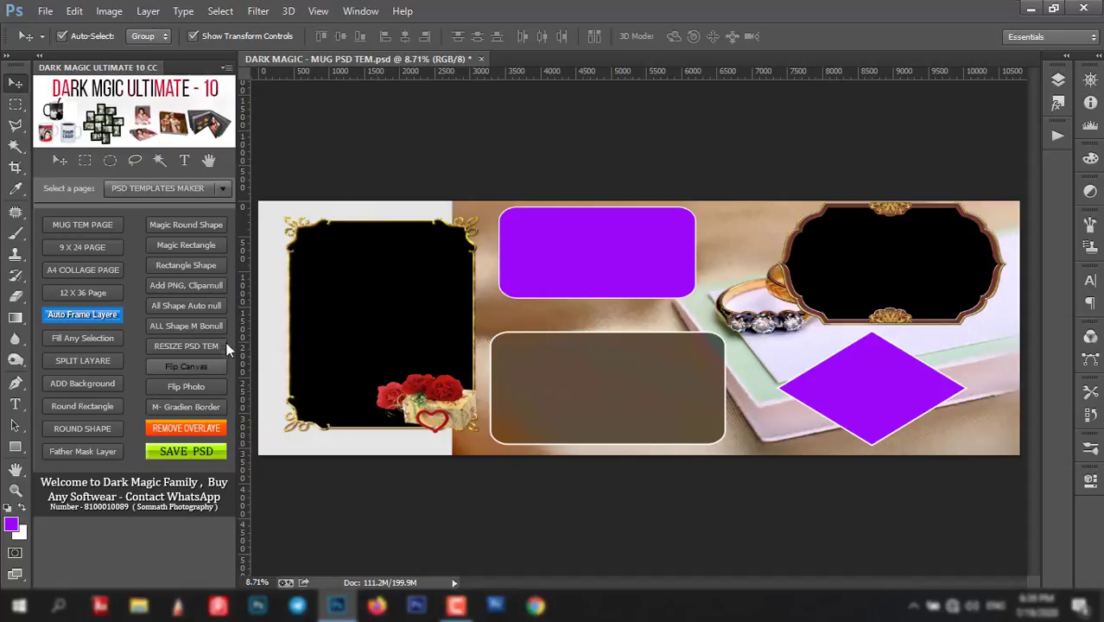
click(697, 436)
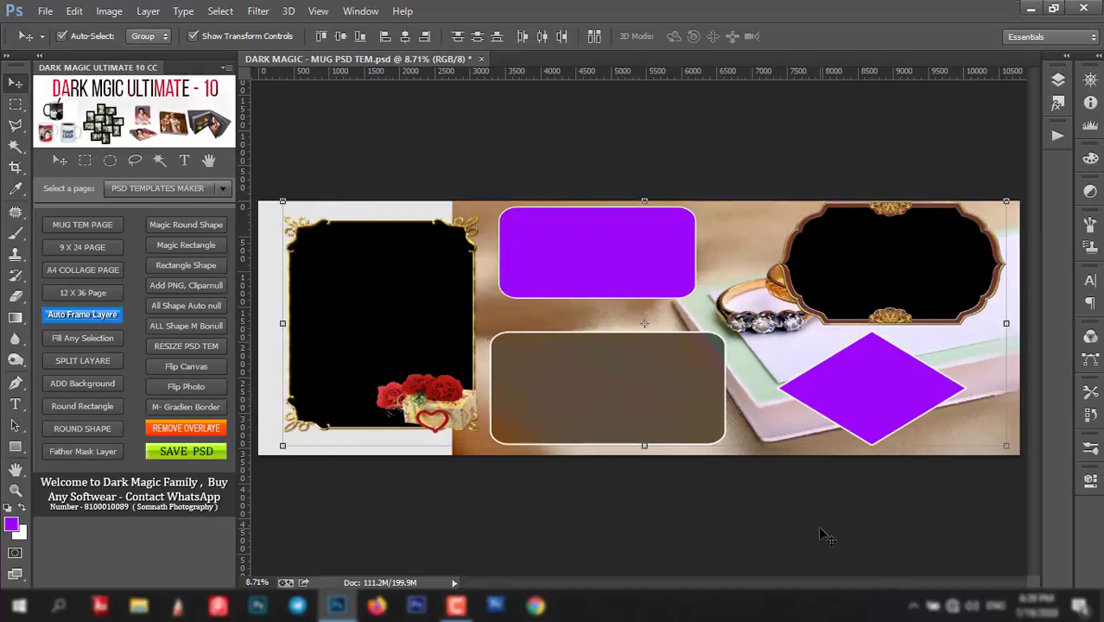
- Clear the old frames and marquee-select the left strip, centre rectangle and middle column
key(Delete)
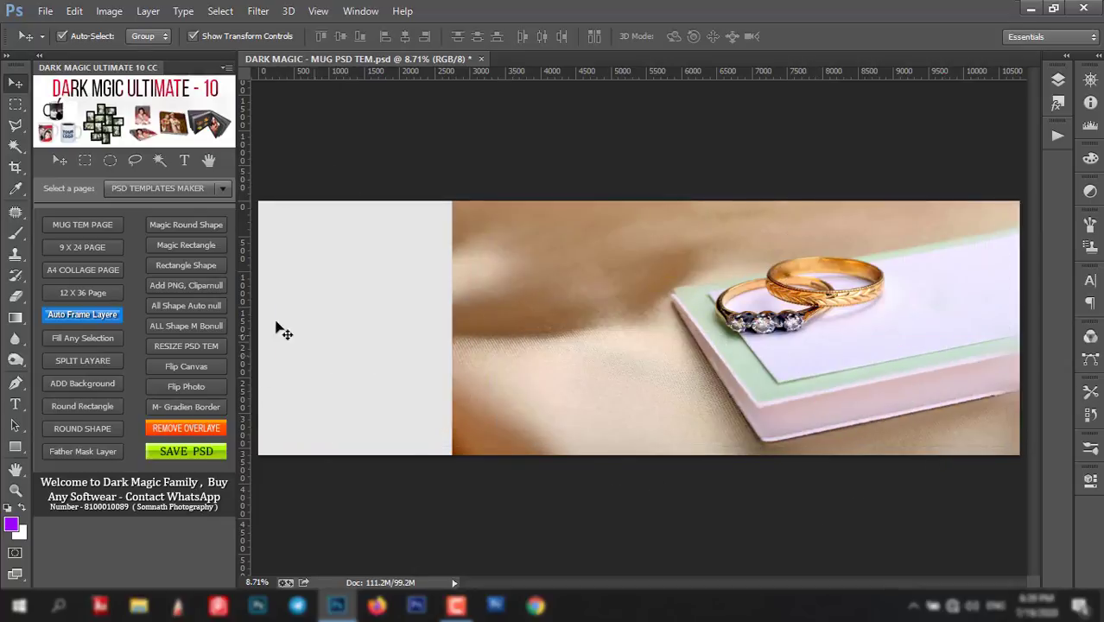
click(84, 162)
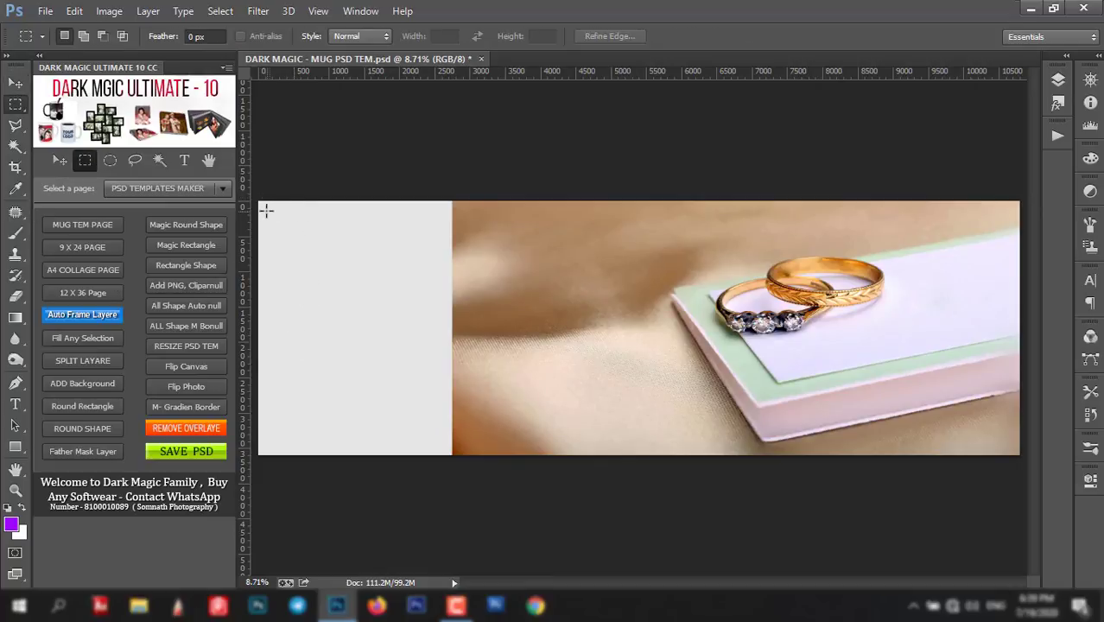
drag(260, 203, 388, 484)
drag(442, 281, 585, 379)
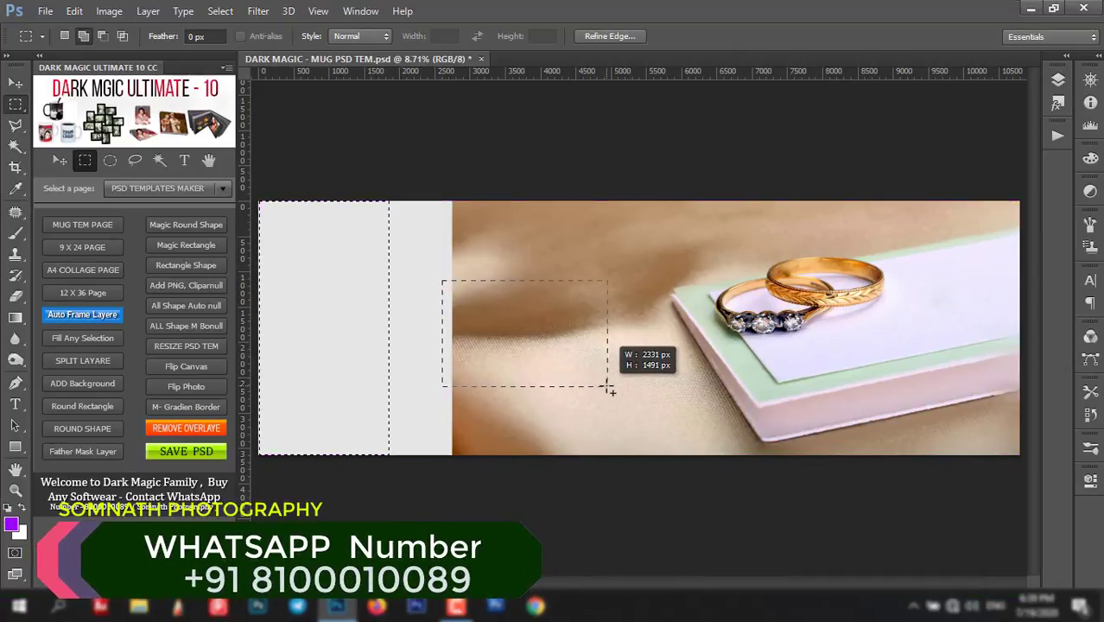
drag(585, 380, 685, 367)
drag(636, 190, 850, 404)
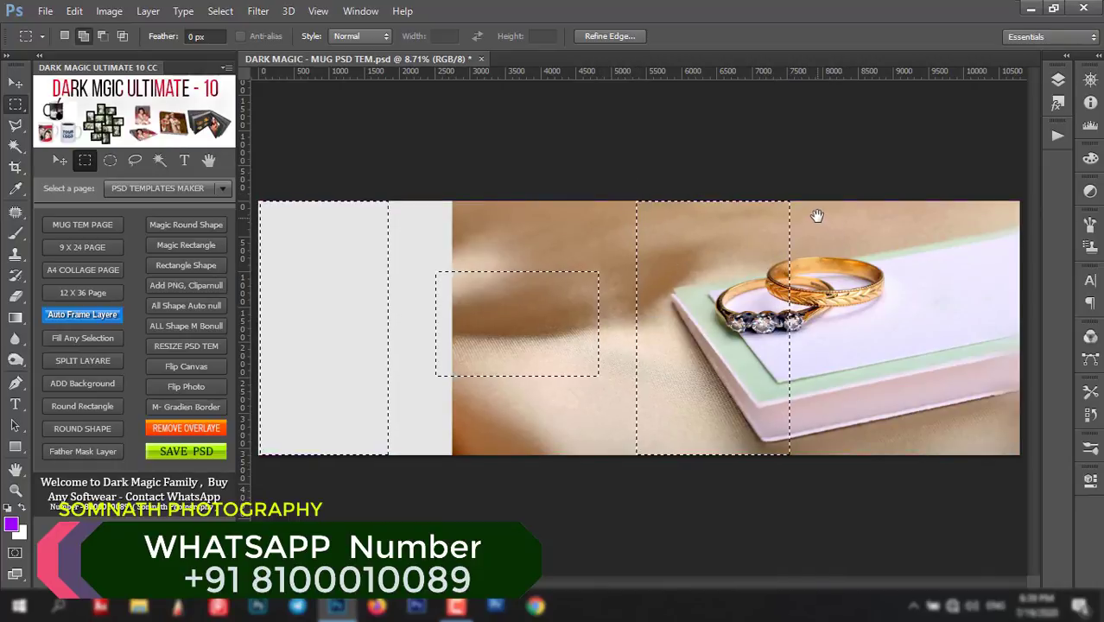
- Add the two right boxes to the selection and fill every selected area with black
mouse_move(809, 212)
mouse_down()
mouse_move(956, 275)
mouse_move(991, 309)
mouse_up()
drag(817, 332, 991, 429)
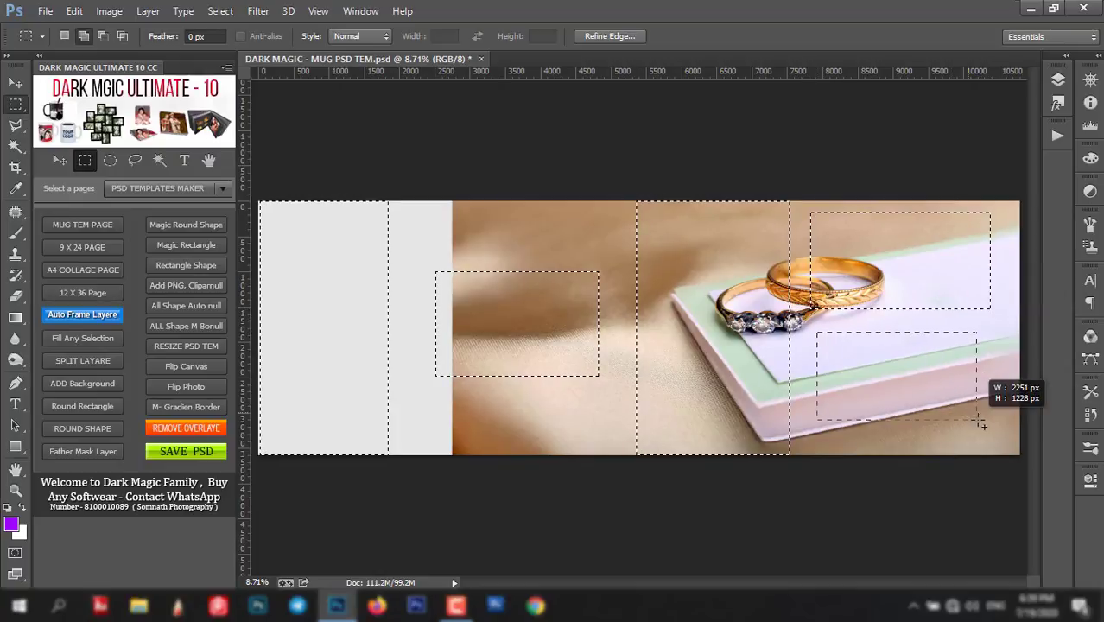
key(ctrl+z)
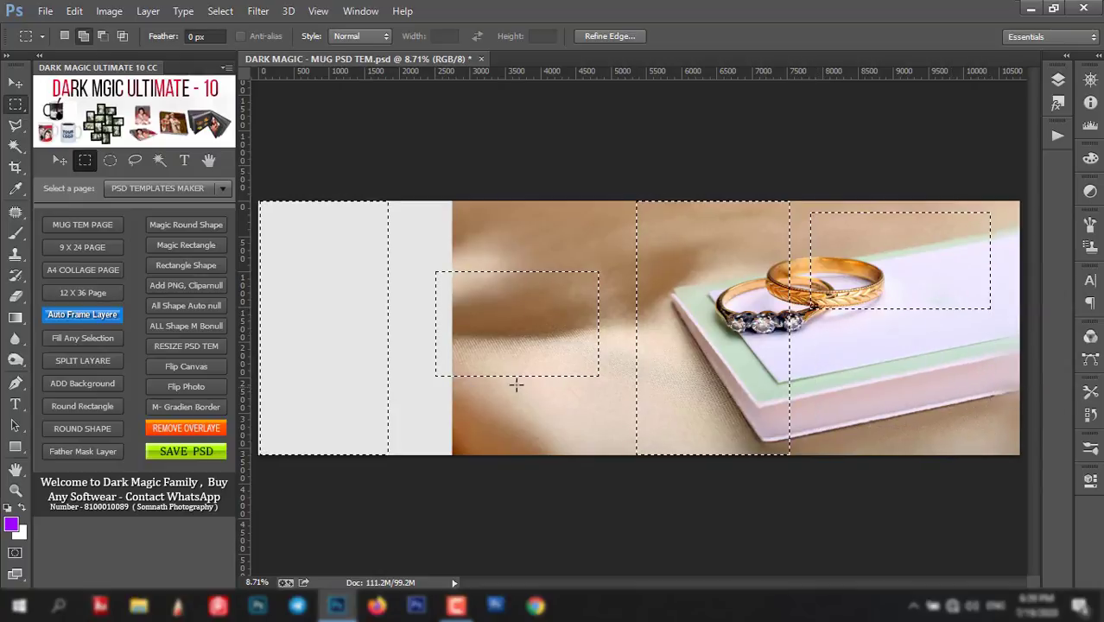
key(ctrl+z)
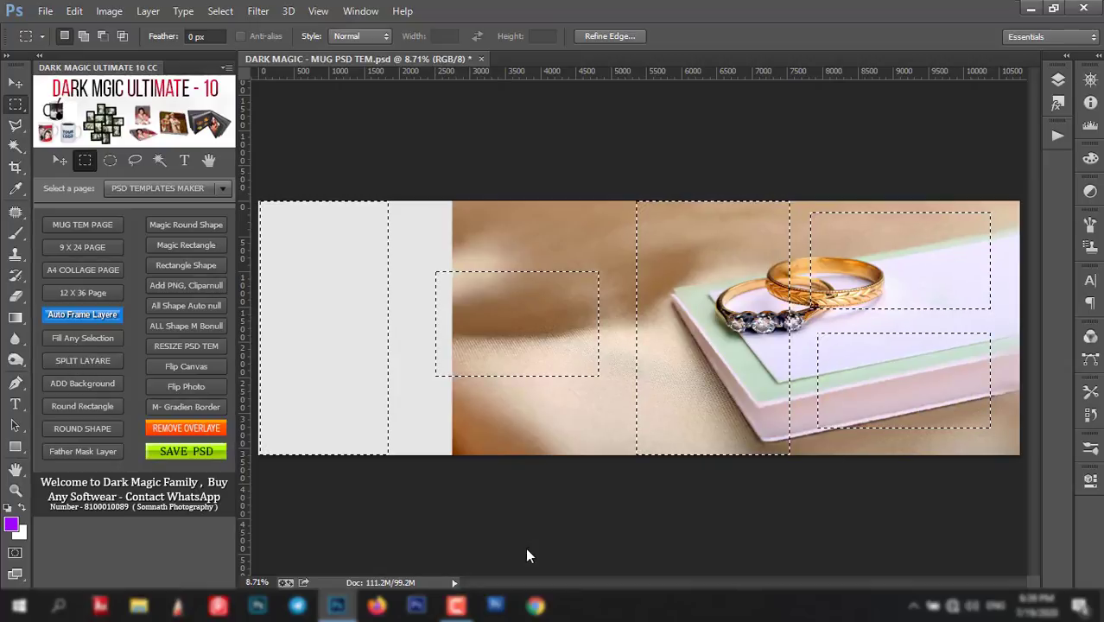
key(d)
click(556, 361)
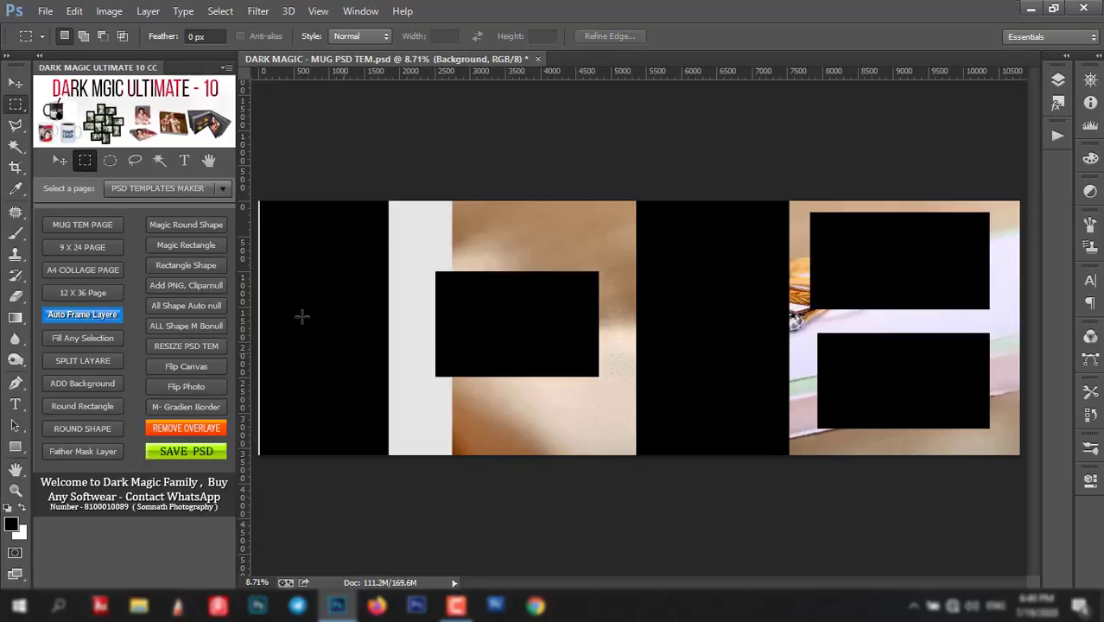
- With the Move tool, nudge the black frames around and undo the stray moves
click(59, 160)
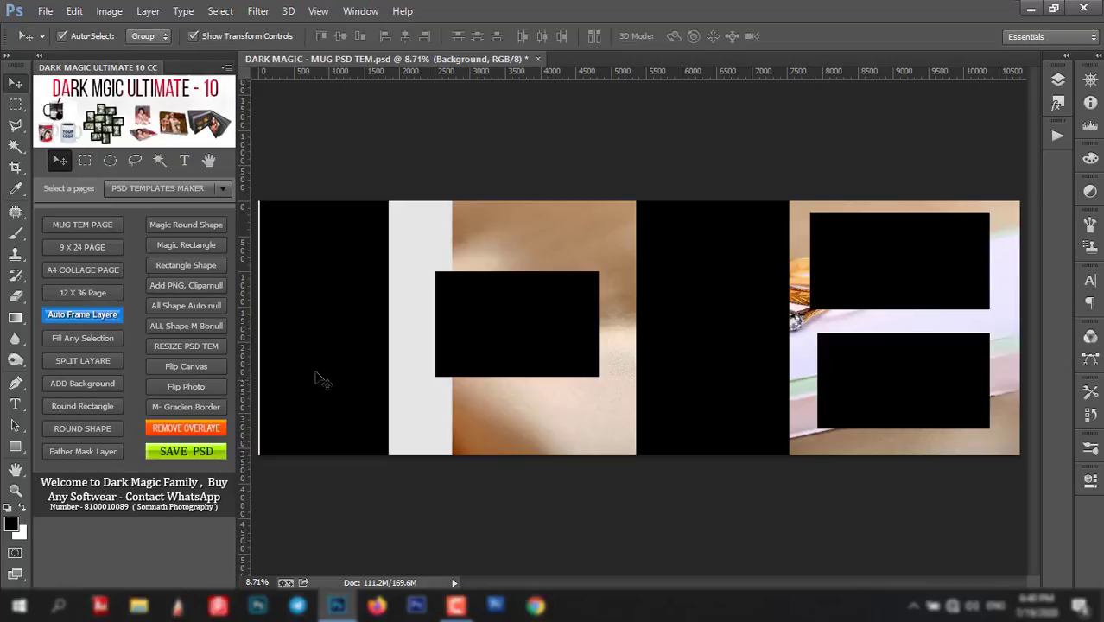
drag(371, 337, 377, 333)
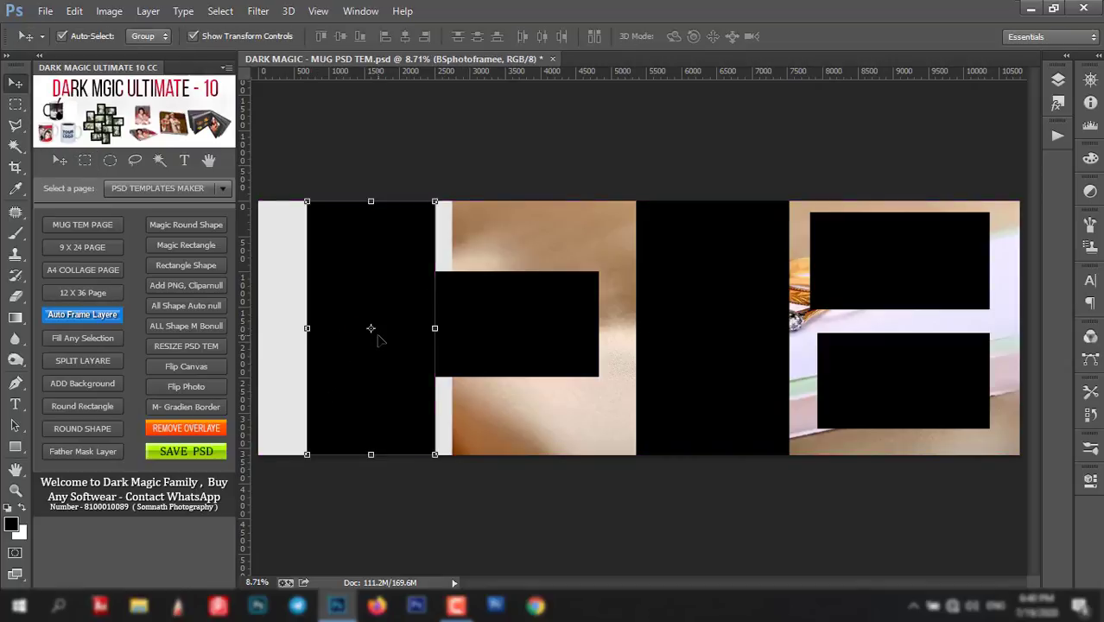
key(ctrl+z)
drag(509, 339, 737, 348)
mouse_move(873, 282)
mouse_down()
mouse_move(915, 292)
mouse_move(873, 281)
mouse_up()
drag(874, 389, 894, 399)
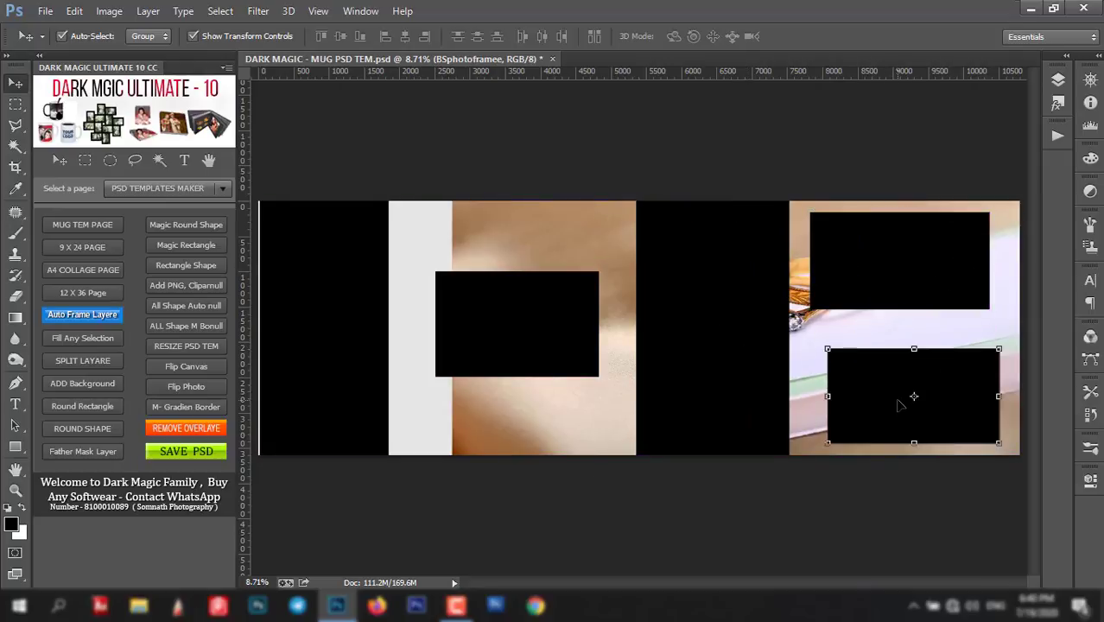
key(ctrl+z)
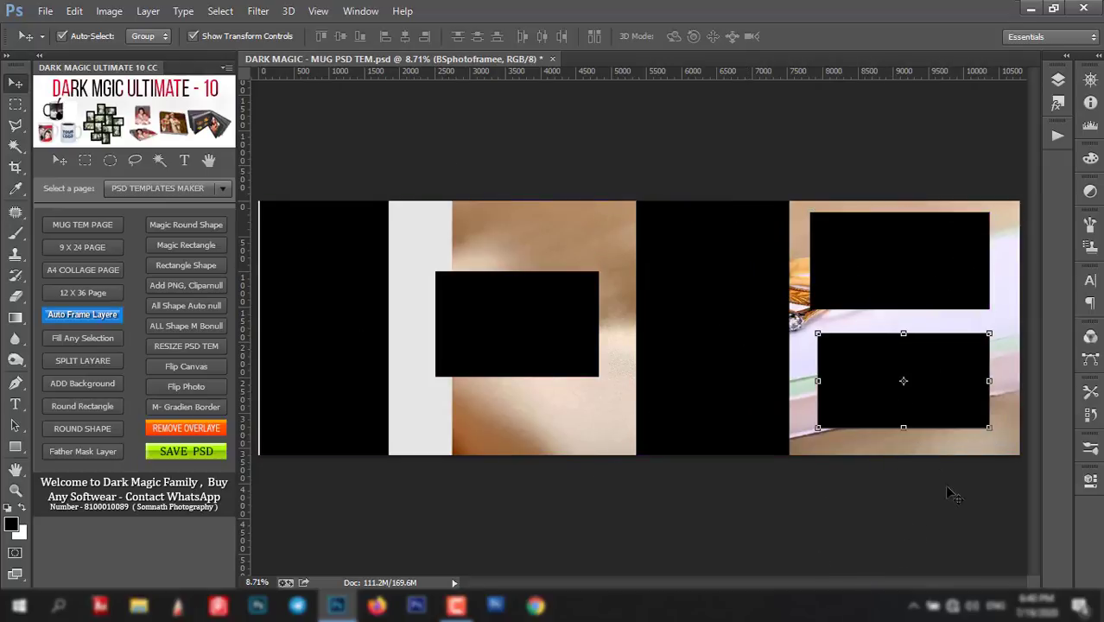
- Select all frame layers and add a thin white border with All Shape Auto Border
drag(950, 492, 266, 164)
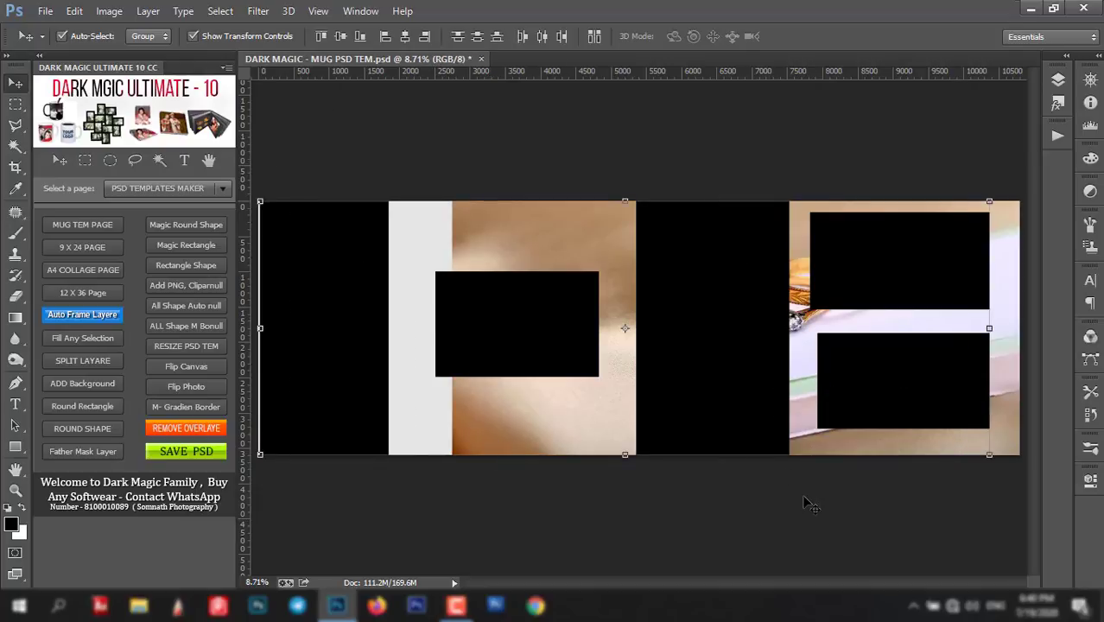
click(192, 314)
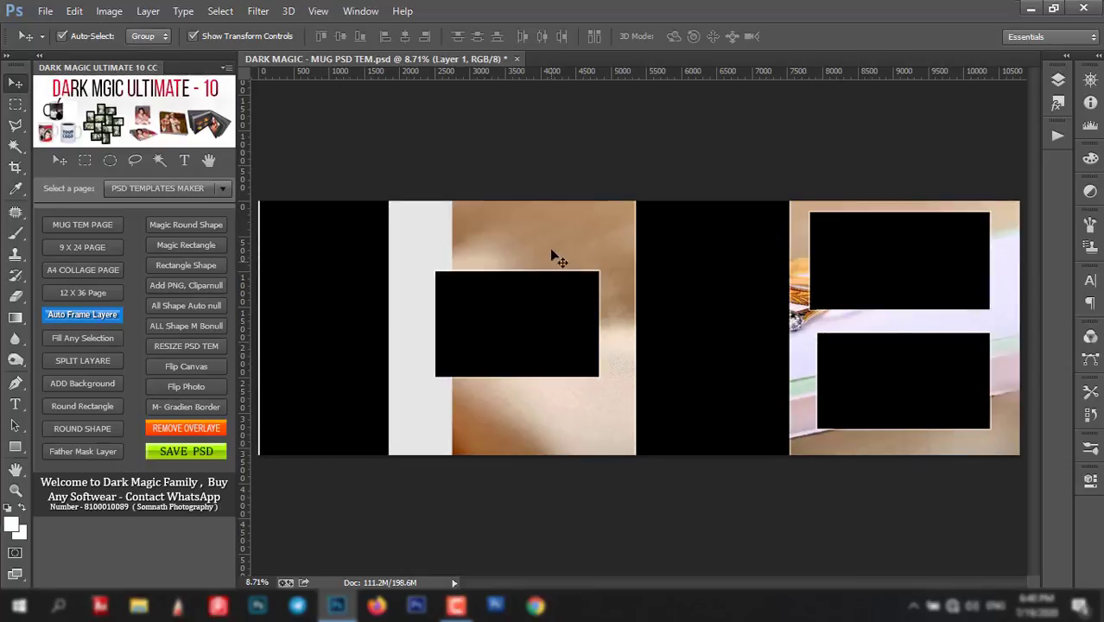
scroll(577, 296, up, 2)
scroll(576, 296, up, 2)
scroll(656, 290, up, 1)
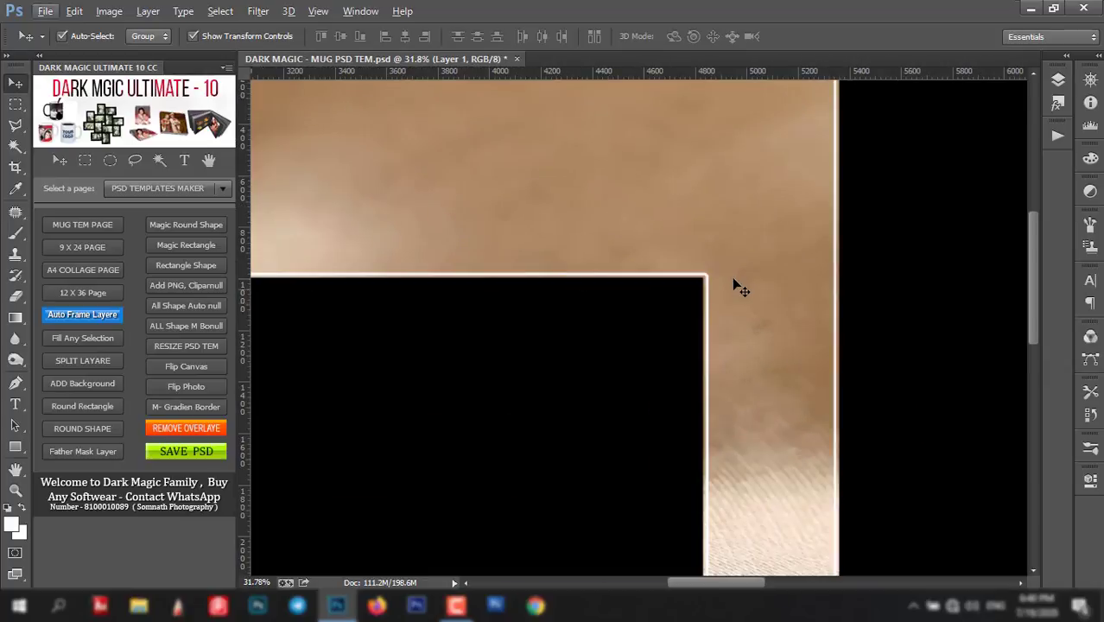
scroll(642, 362, down, 2)
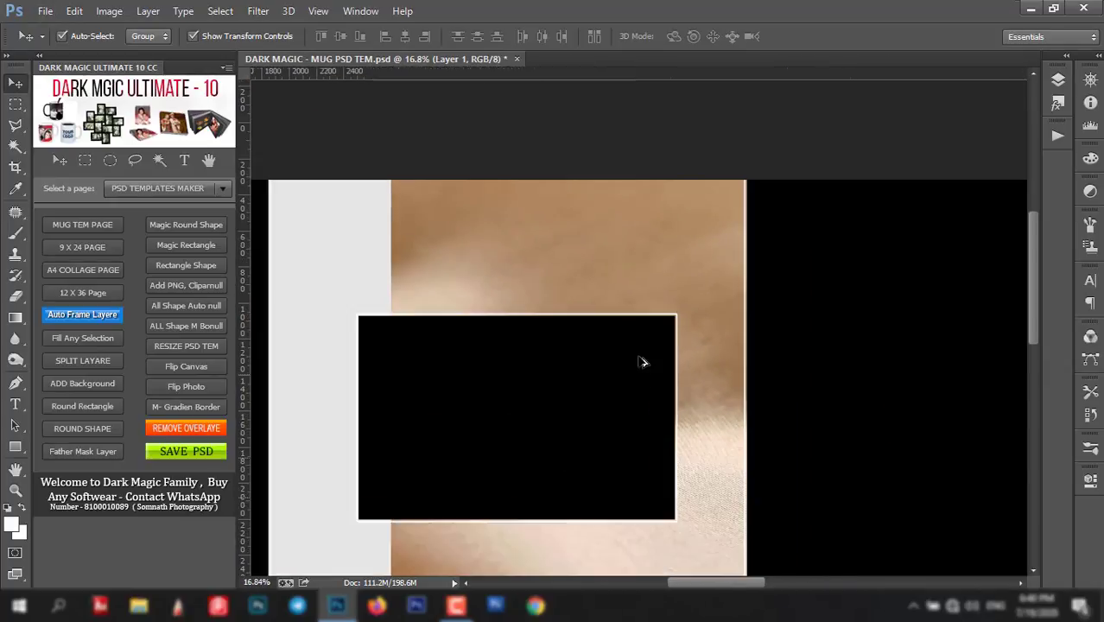
scroll(642, 362, down, 2)
scroll(641, 362, down, 1)
scroll(642, 362, up, 1)
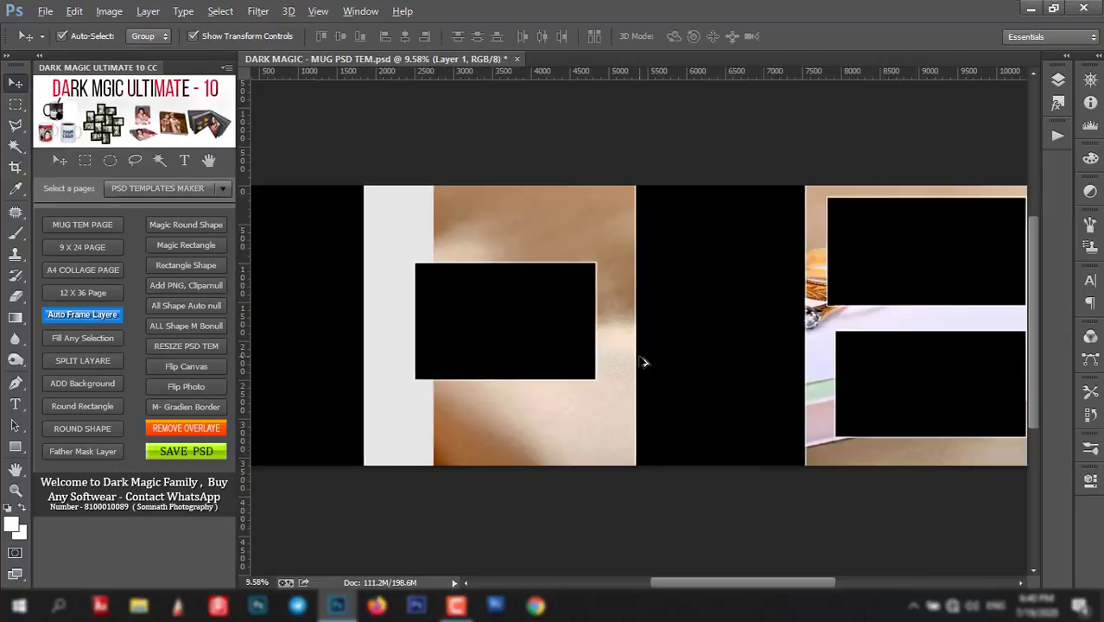
scroll(642, 362, down, 1)
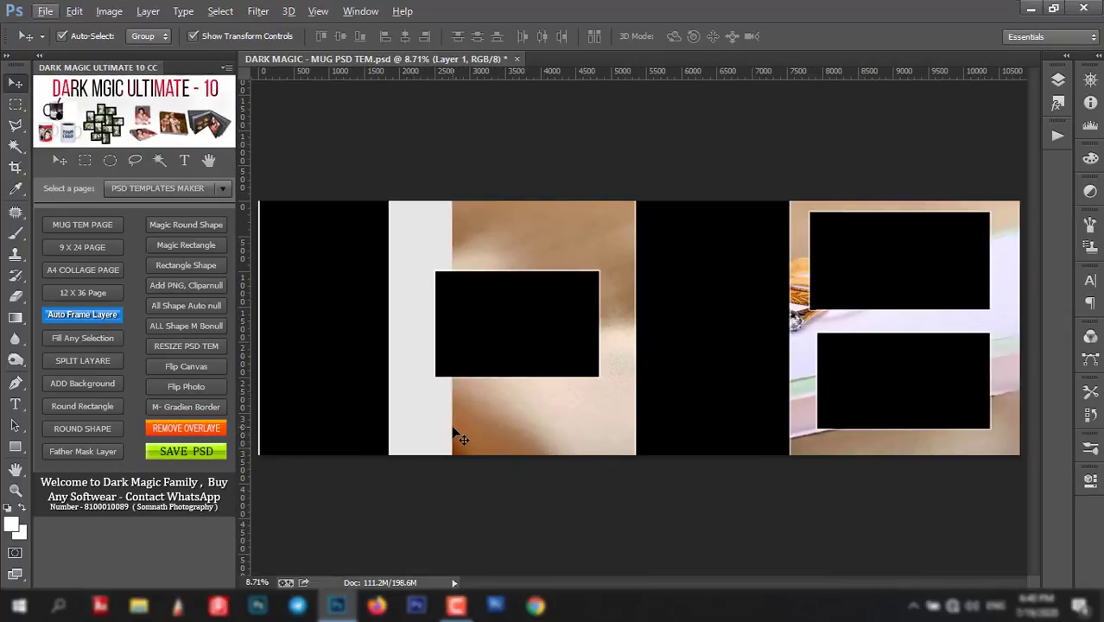
- Give the middle black frame a 30 px rainbow gradient border via M- Gradien Border
click(525, 328)
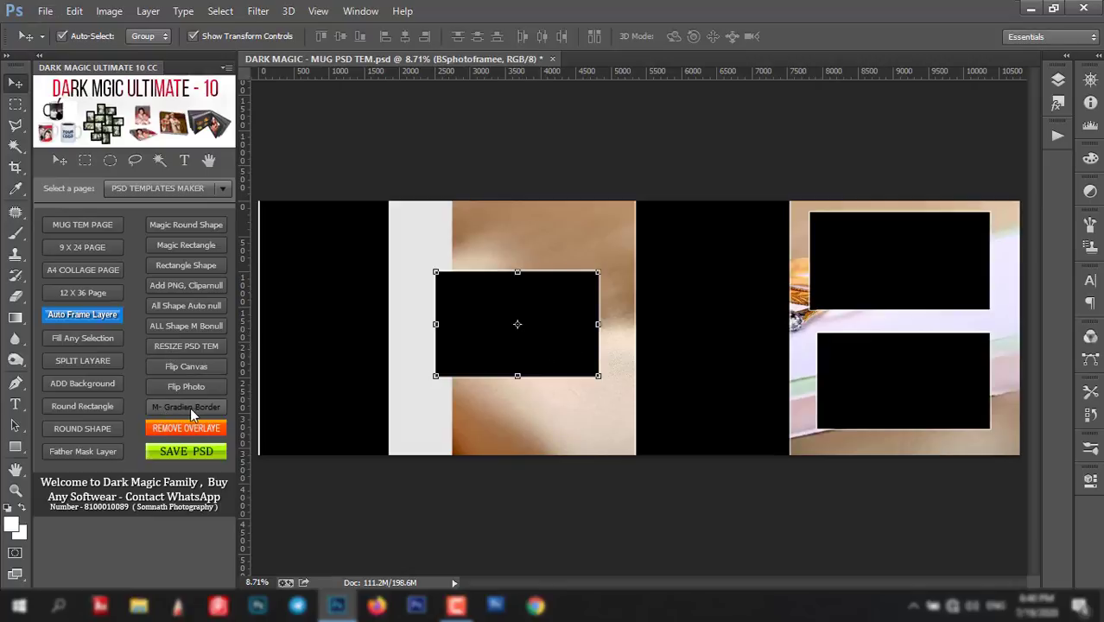
click(203, 405)
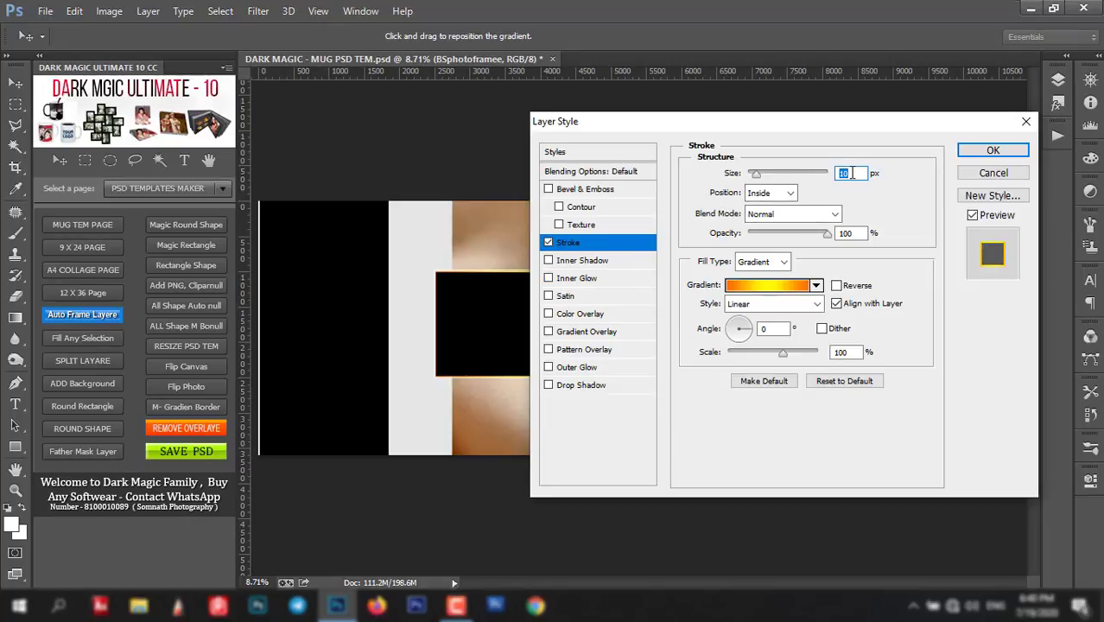
text(30)
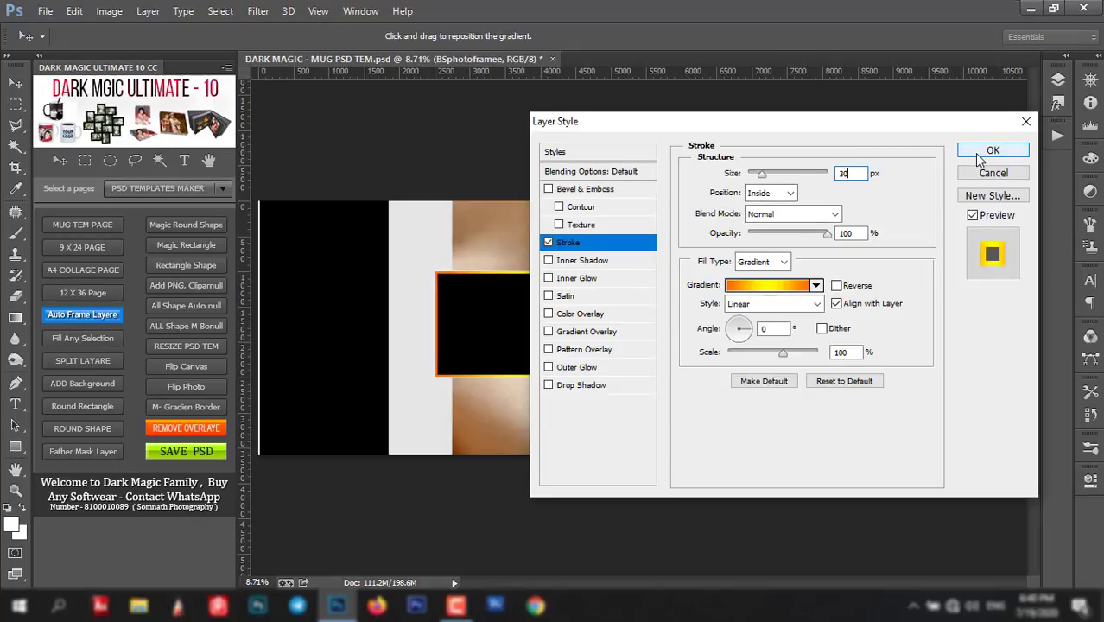
click(816, 286)
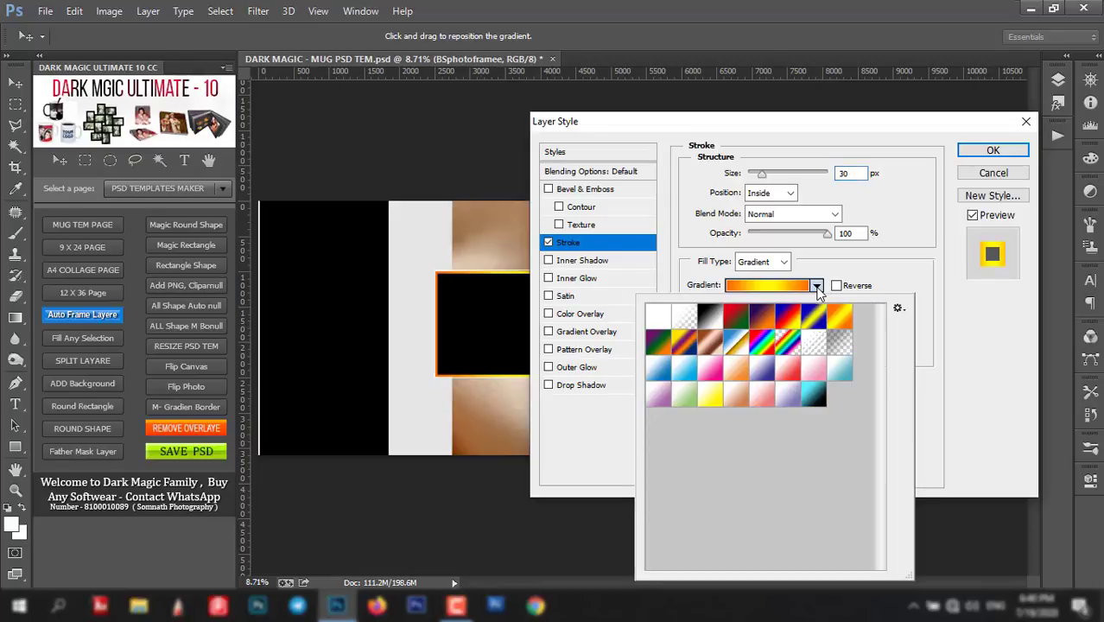
click(761, 344)
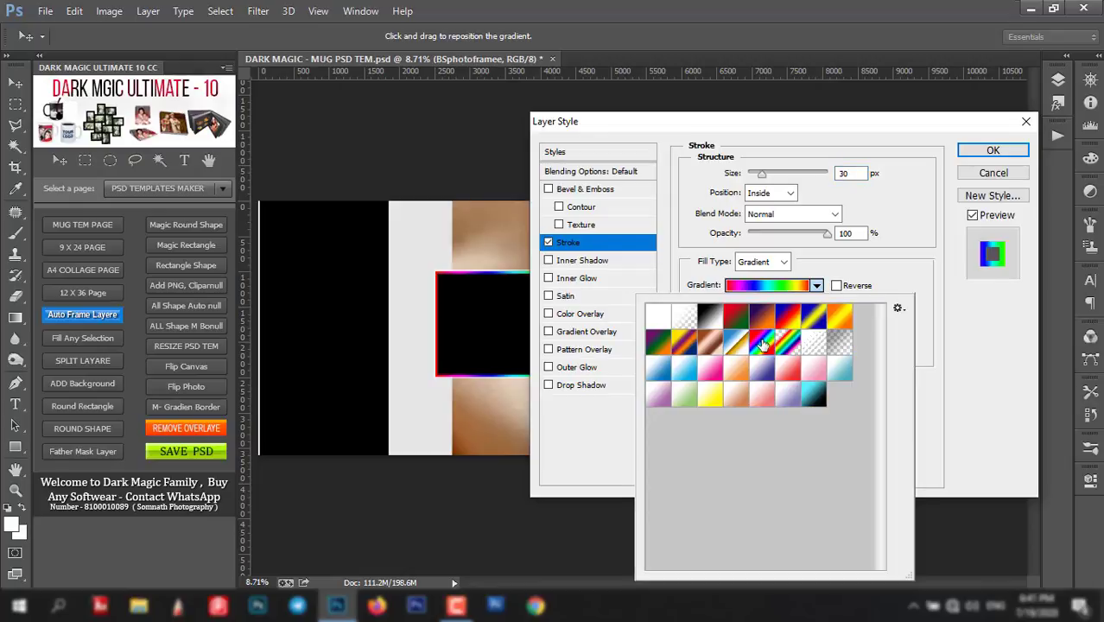
click(993, 150)
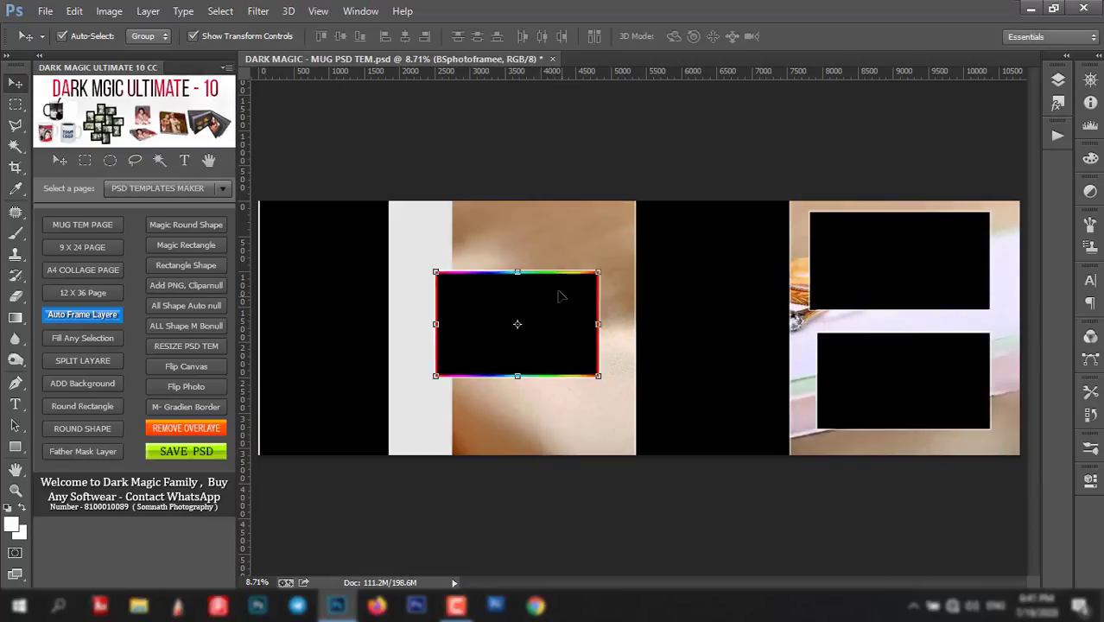
- Zoom around the mug template and drag-select all of its layers
scroll(523, 290, up, 1)
scroll(544, 285, up, 2)
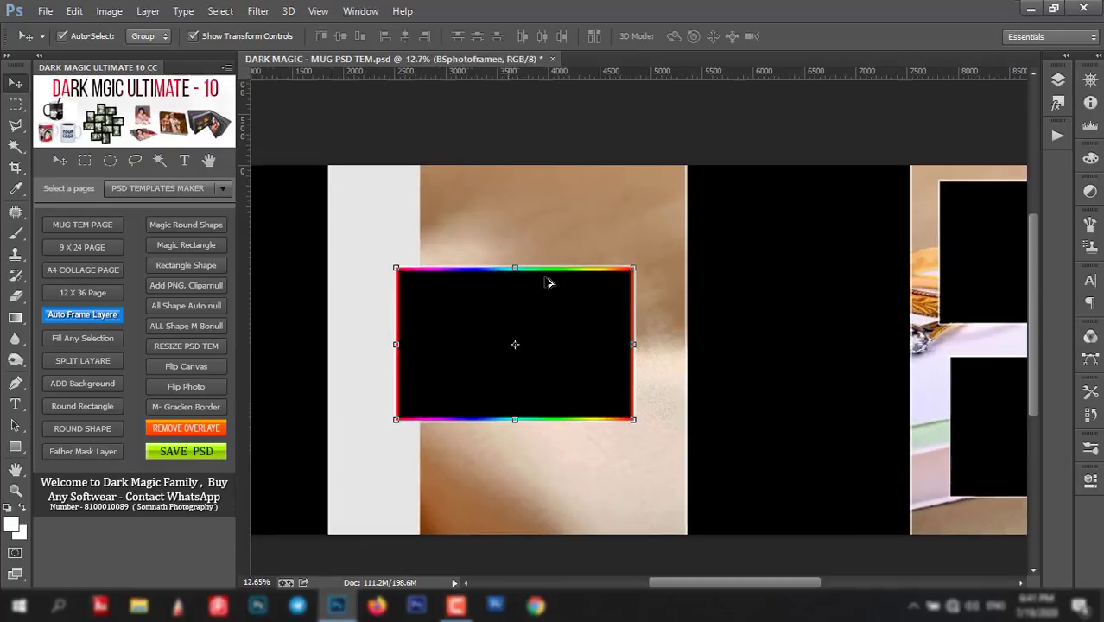
scroll(553, 283, up, 2)
scroll(630, 341, down, 2)
scroll(630, 337, down, 1)
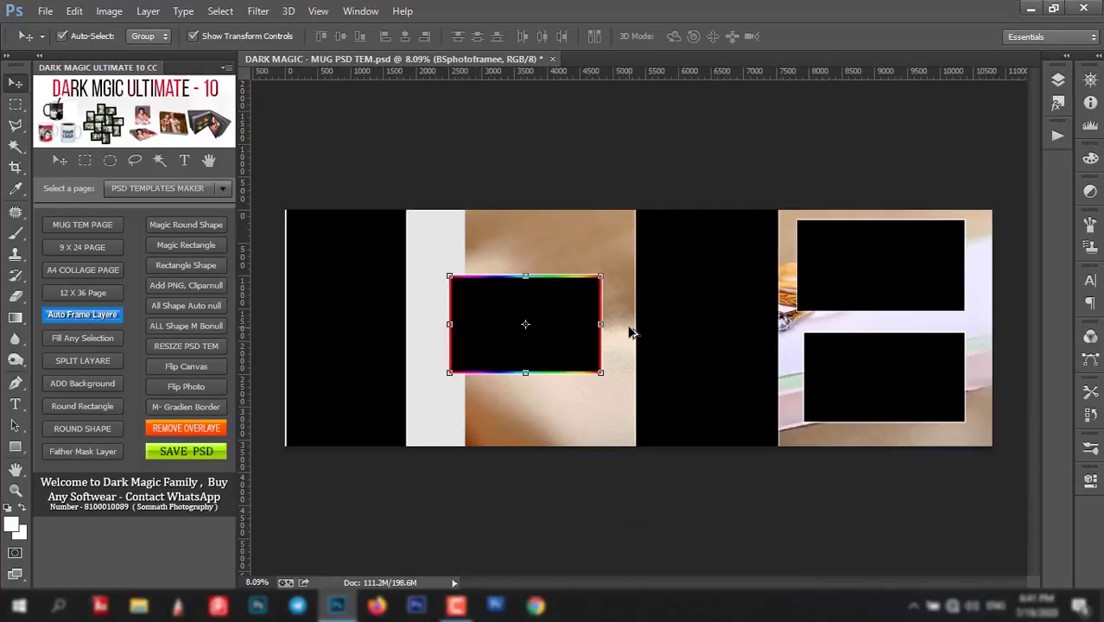
scroll(630, 332, down, 1)
mouse_move(302, 138)
mouse_down()
mouse_move(1039, 565)
mouse_move(744, 506)
mouse_up()
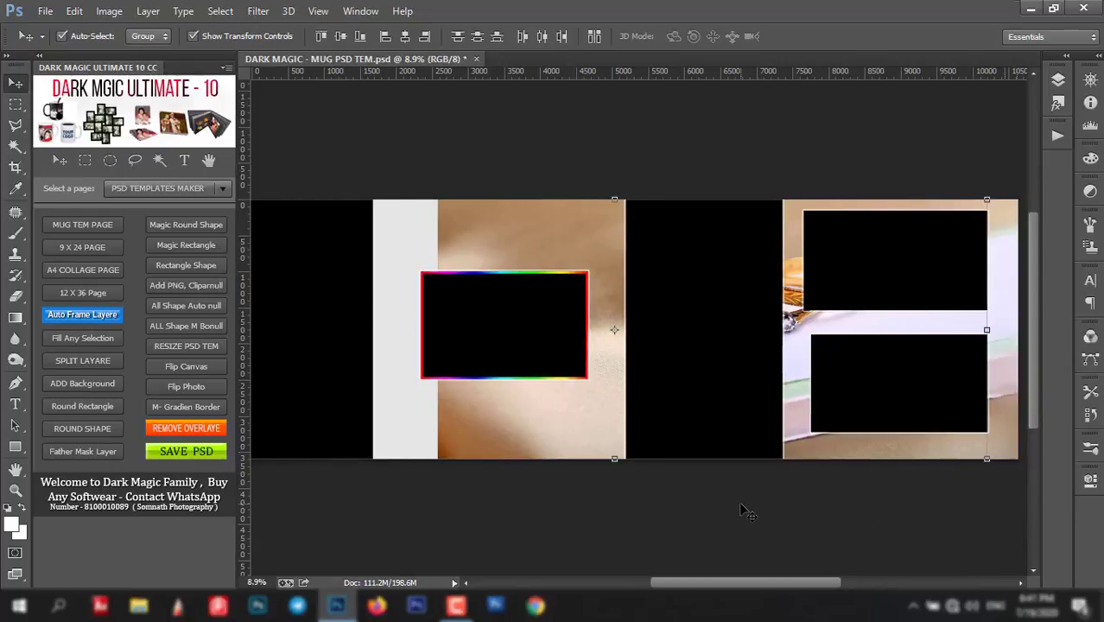
scroll(743, 509, down, 1)
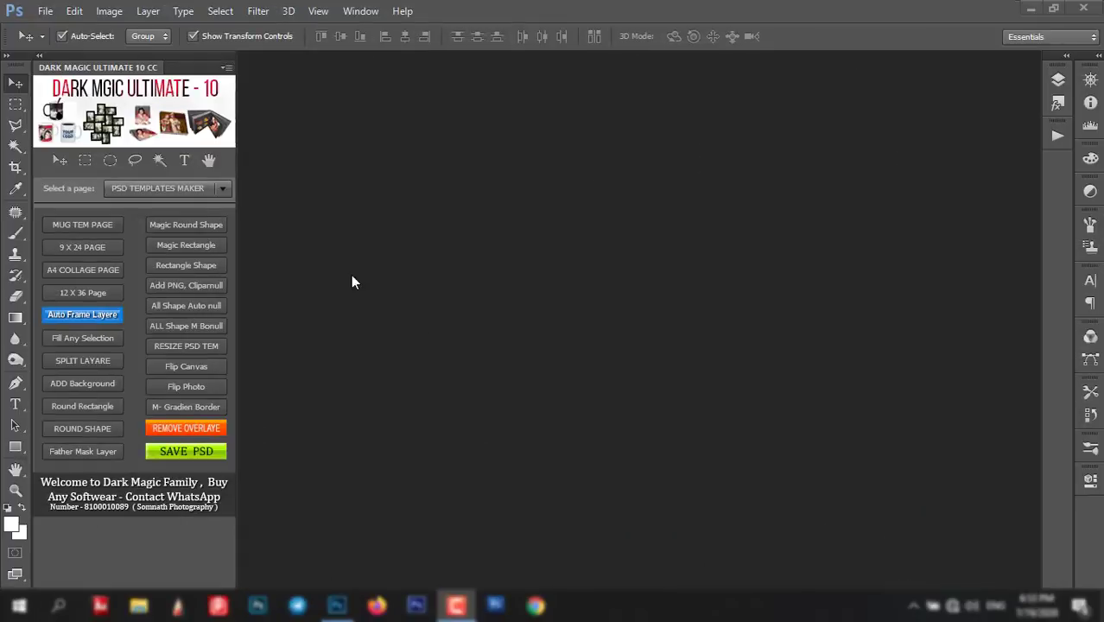
- Switch Dark Magic to AUTO CORRECTIONS and open DSC_1953.JPG from the WEDDING folder
click(188, 188)
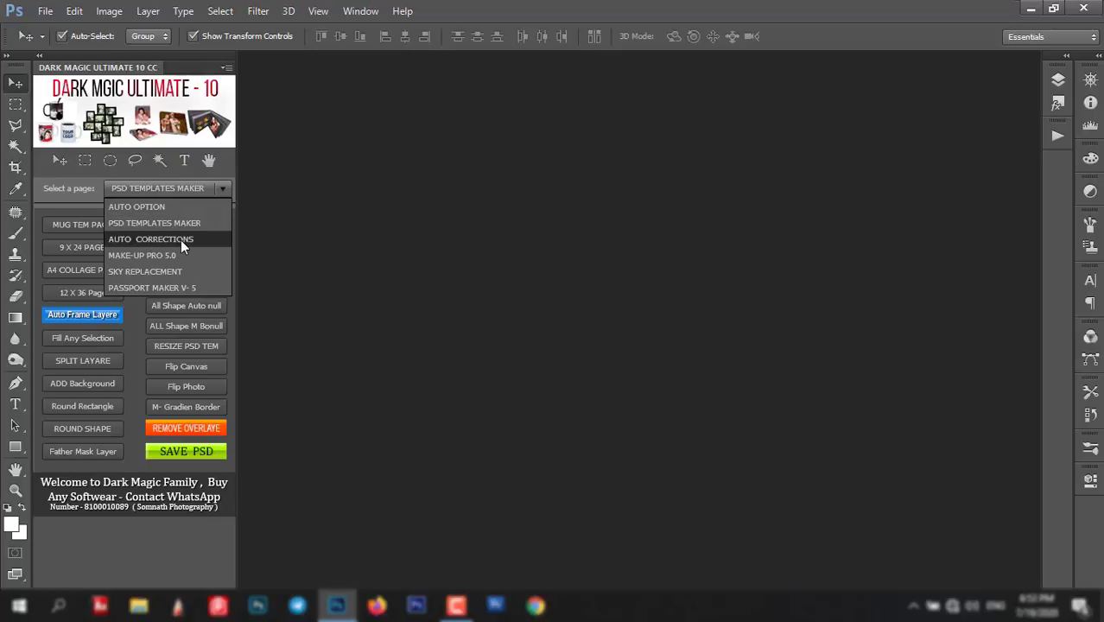
click(181, 240)
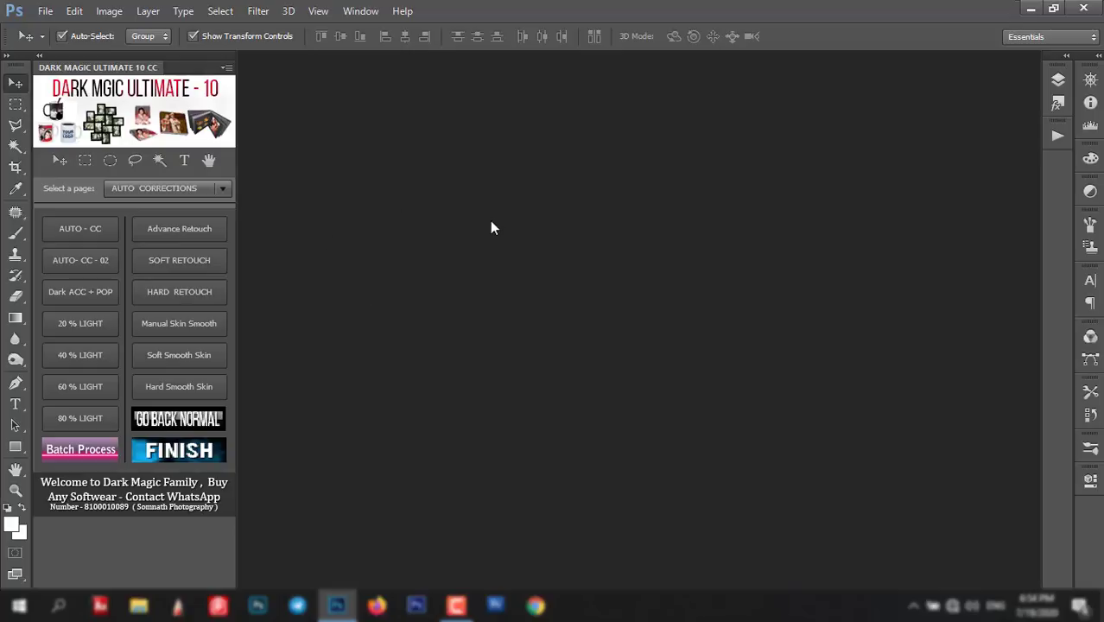
double_click(557, 232)
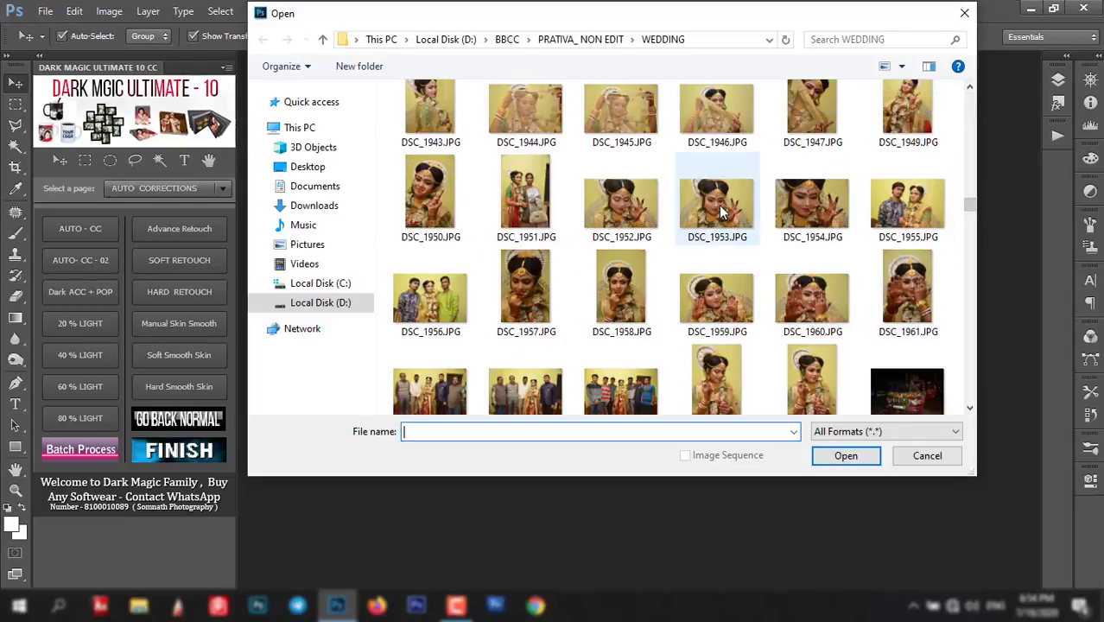
click(719, 204)
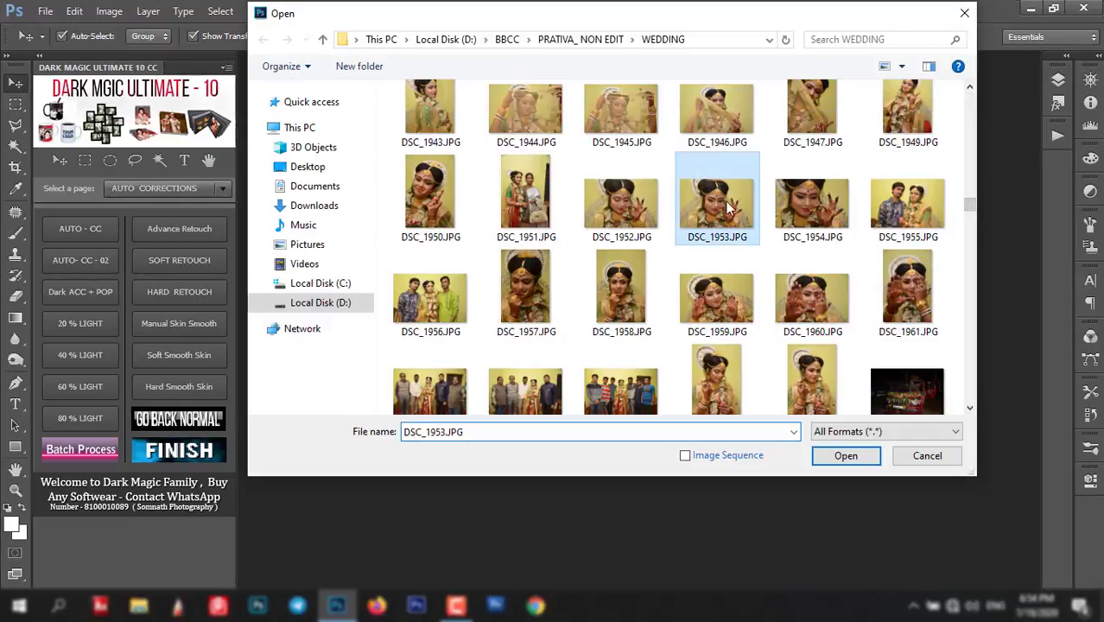
click(822, 455)
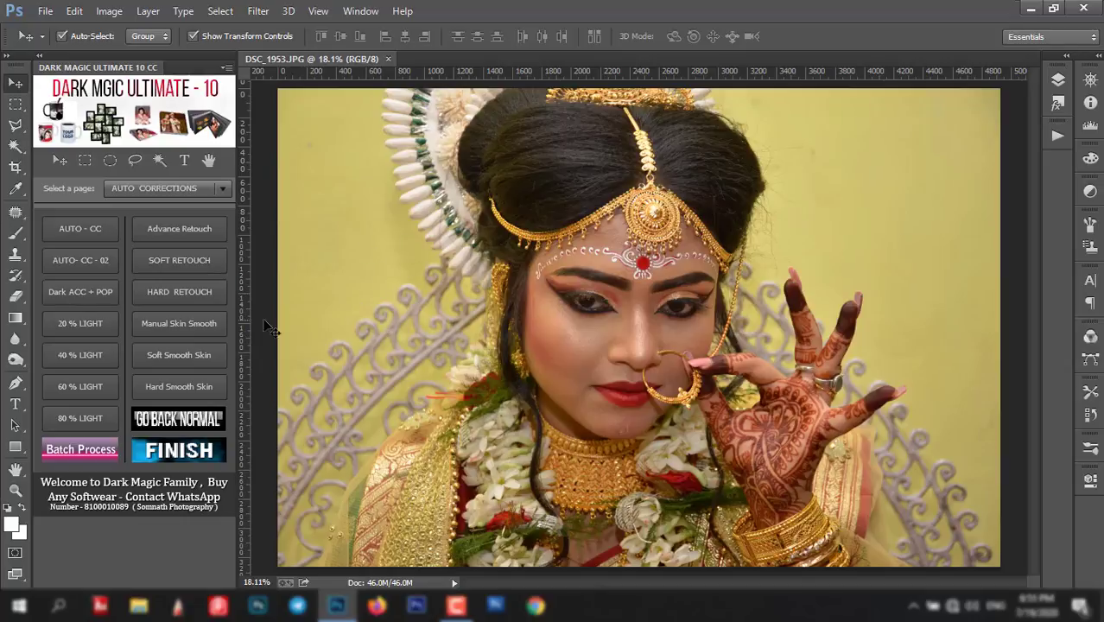
- Run the auto colour correction, set its layer opacity to 19% and Saturation to 35
click(88, 291)
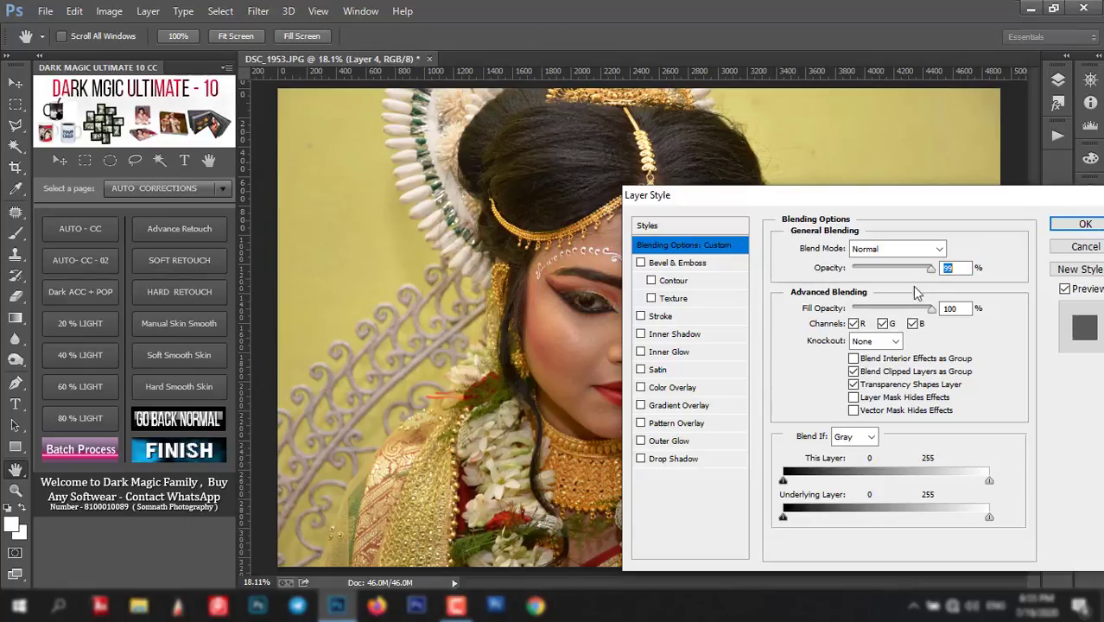
drag(923, 275, 868, 275)
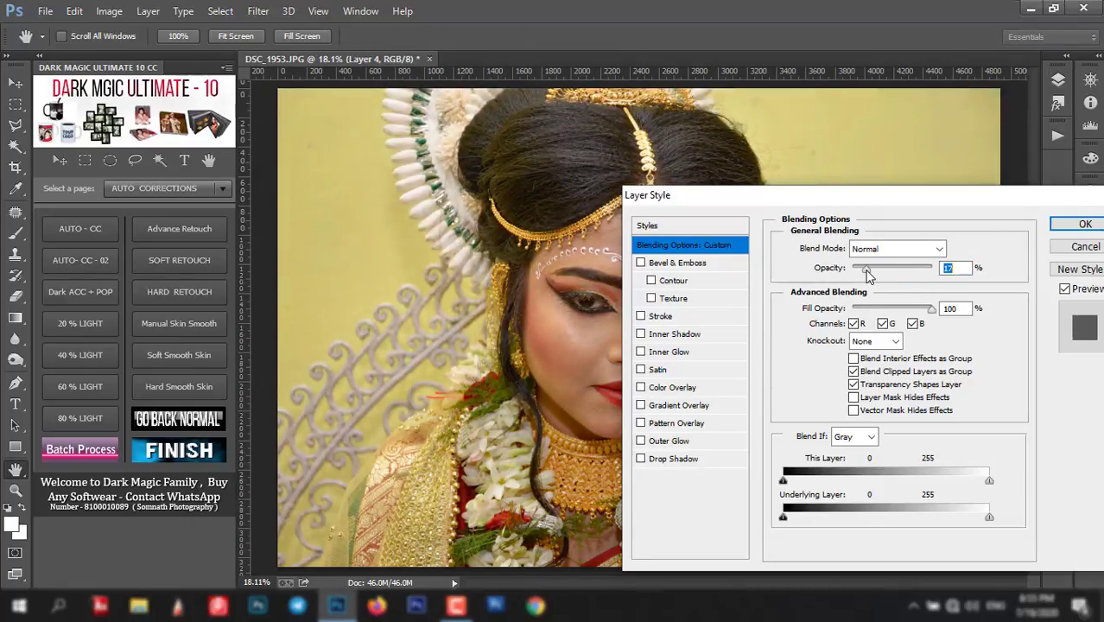
click(1085, 224)
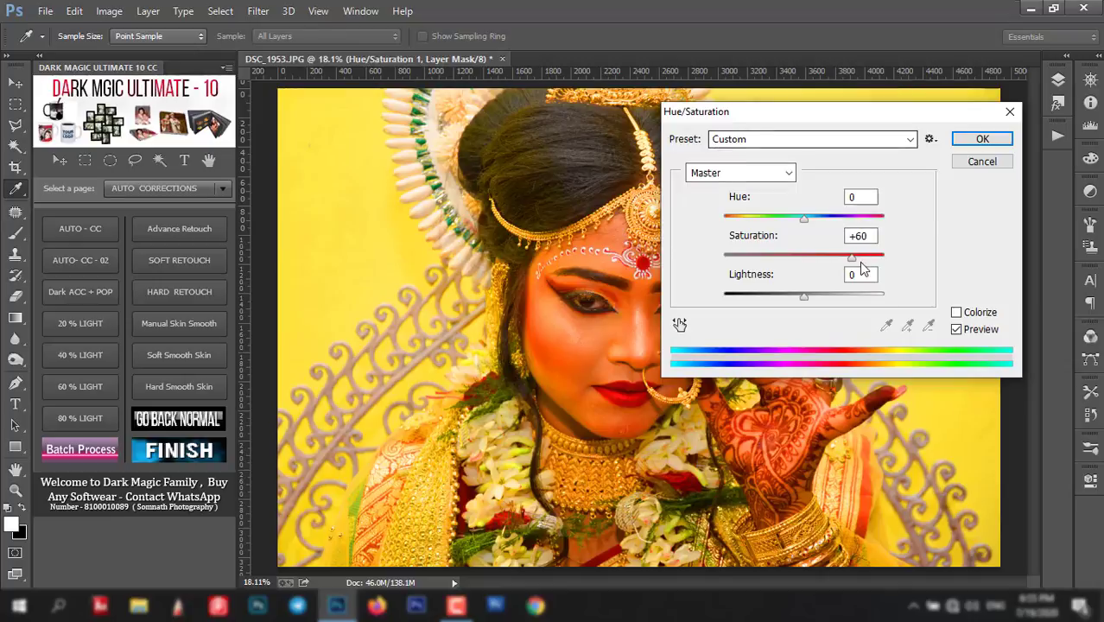
click(817, 243)
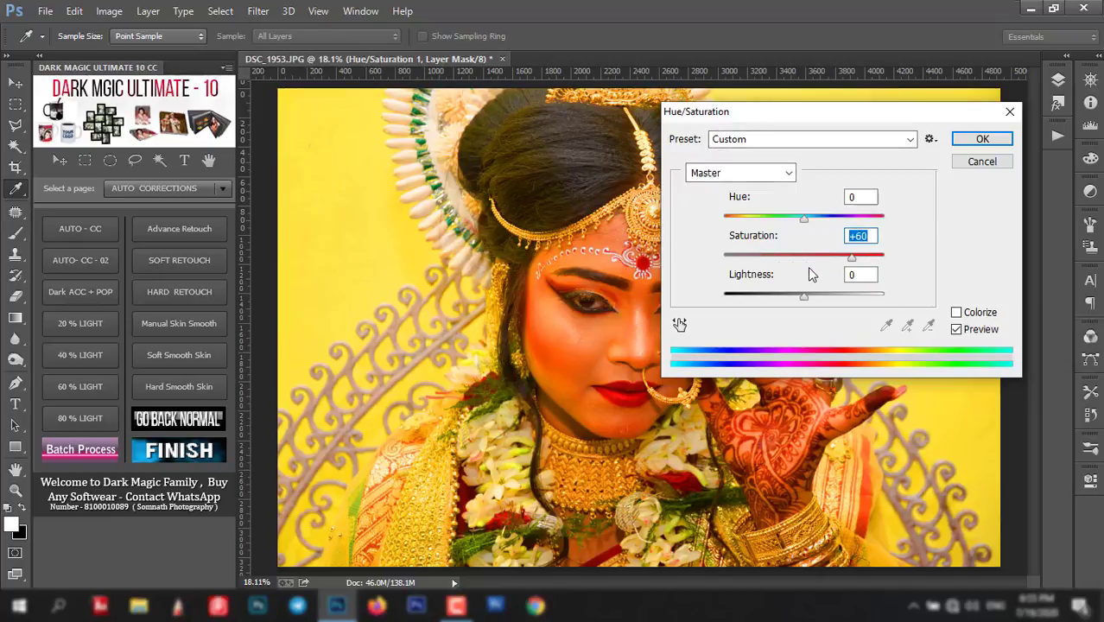
text(35)
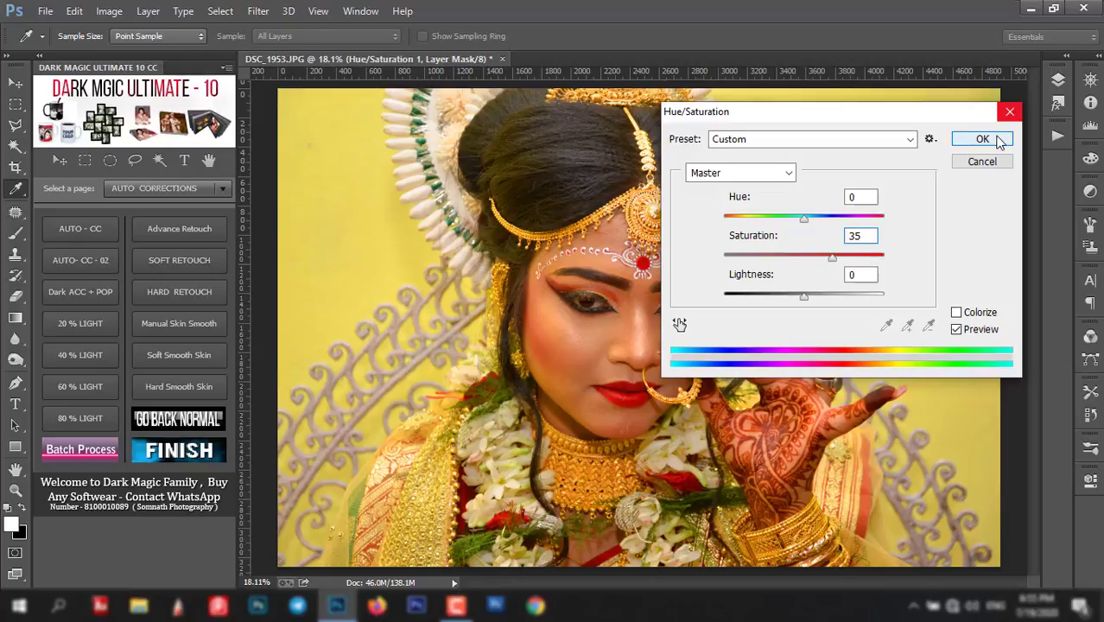
click(982, 139)
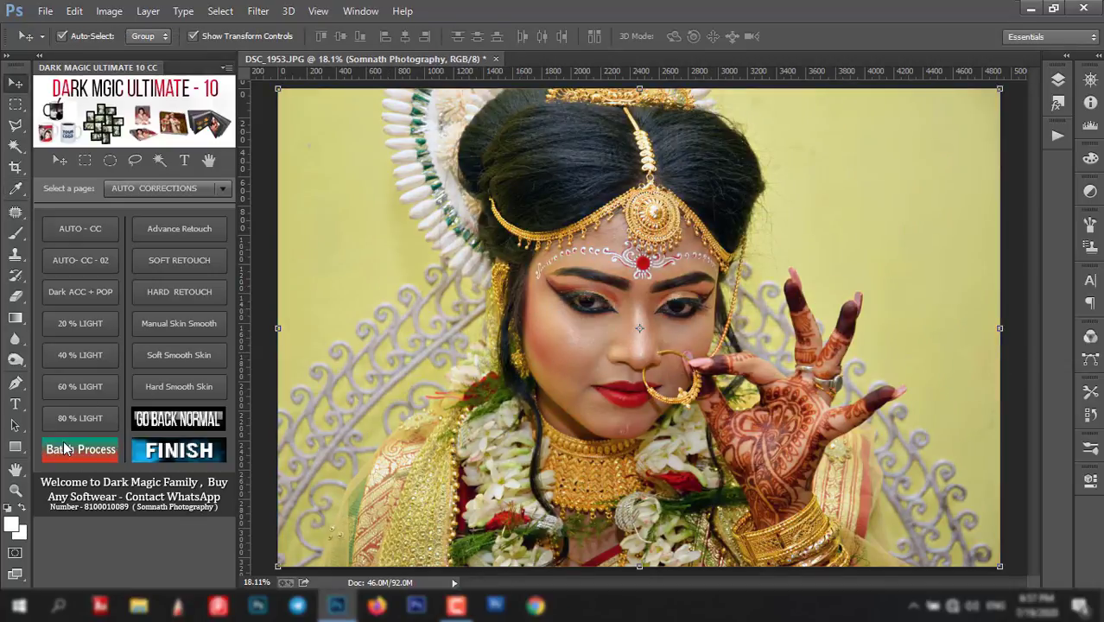
- Flatten with FINISH, apply 20 % LIGHT while zoomed on the face, then FINISH again
click(182, 453)
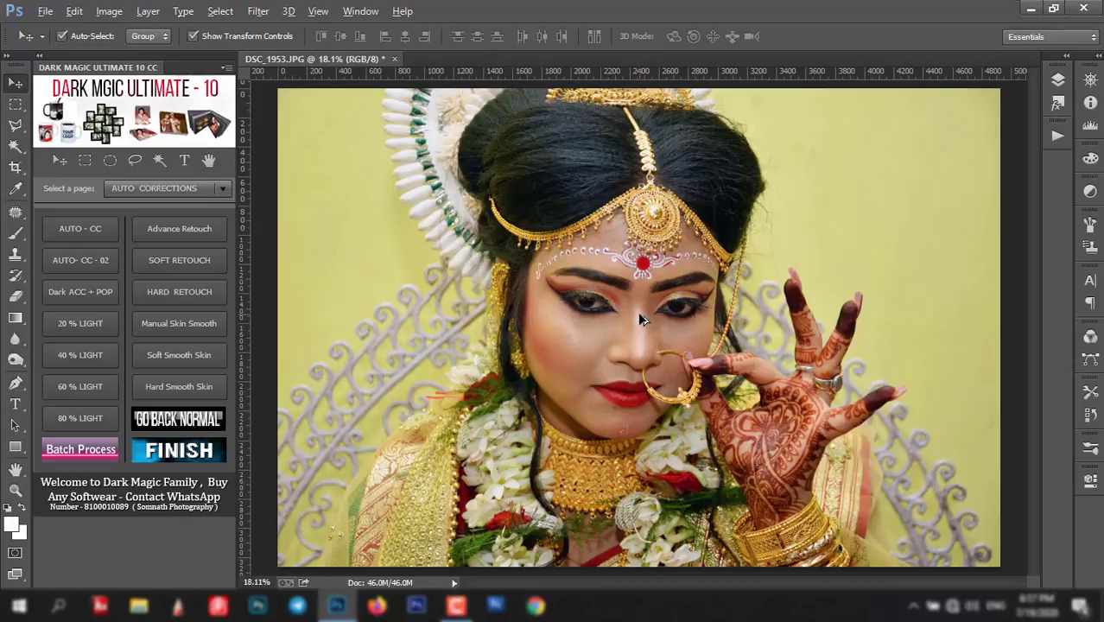
scroll(640, 320, up, 2)
scroll(650, 327, up, 2)
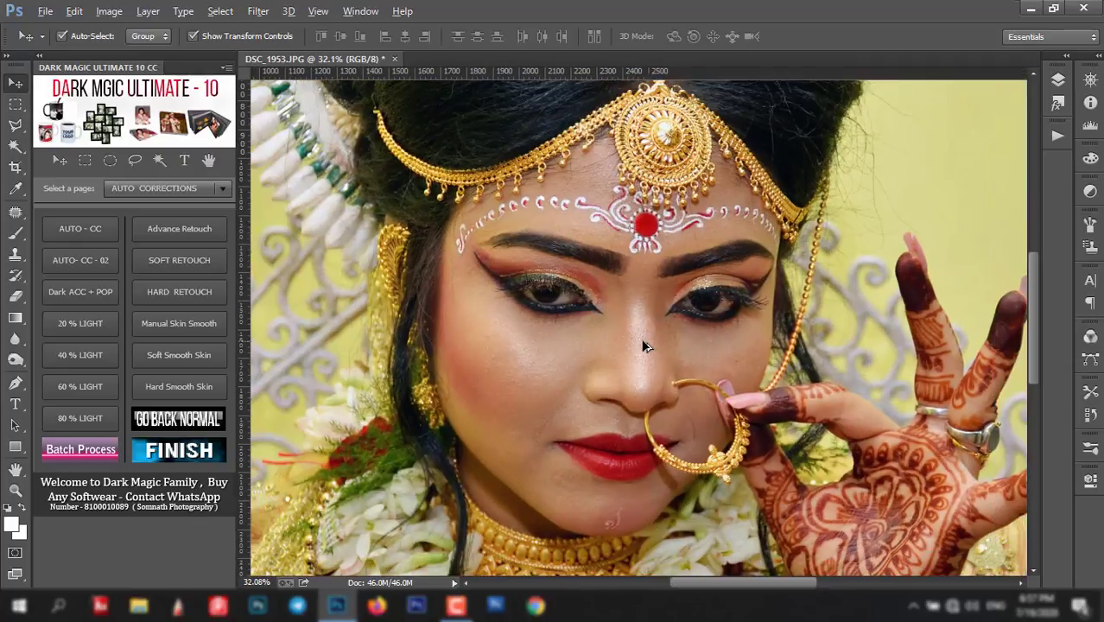
key(alt)
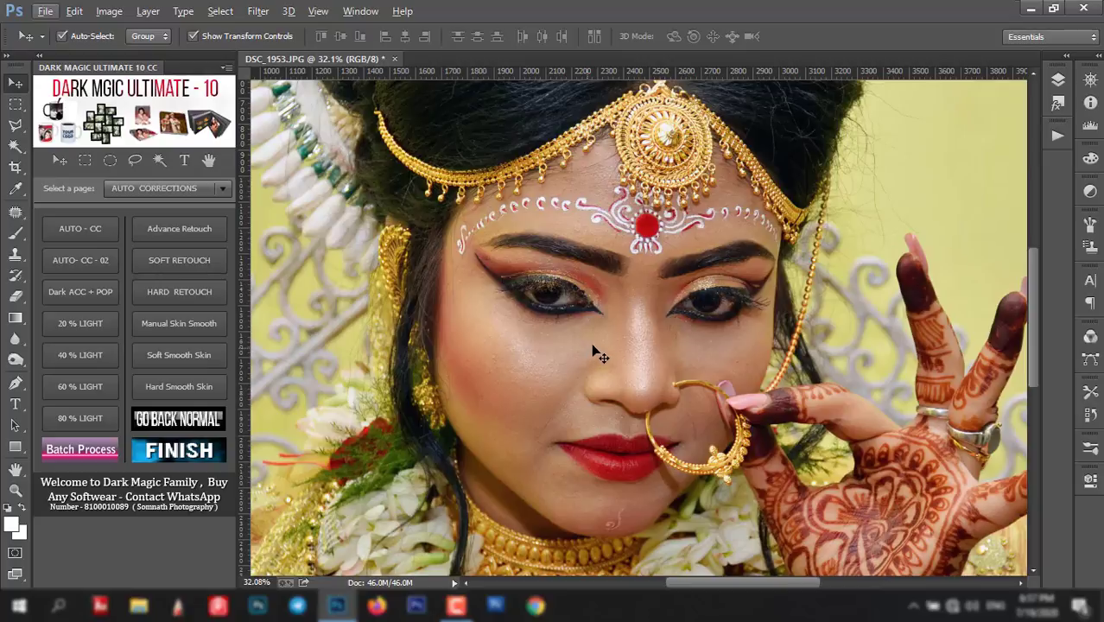
click(78, 327)
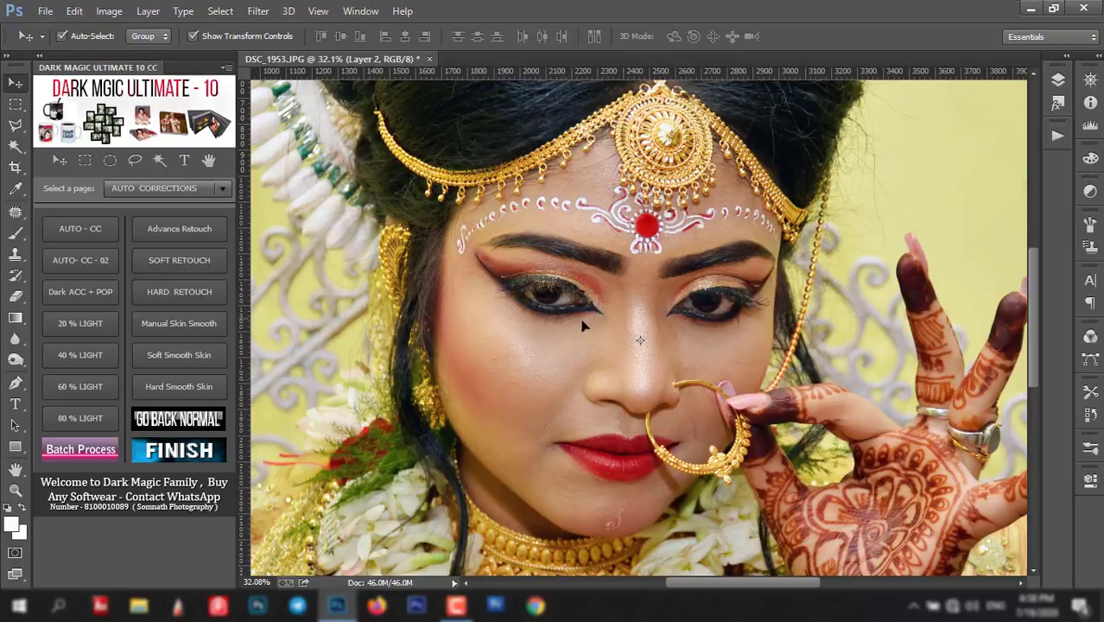
click(186, 456)
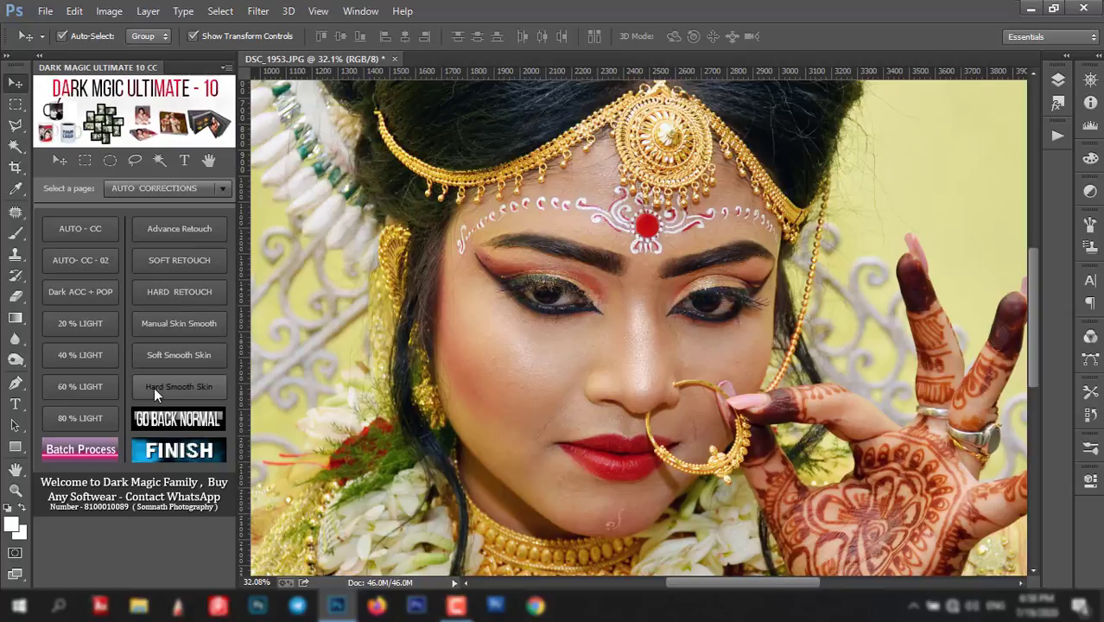
- Apply HARD RETOUCH and paint it onto the nose and cheeks, enlarging the brush to 152 px
click(185, 293)
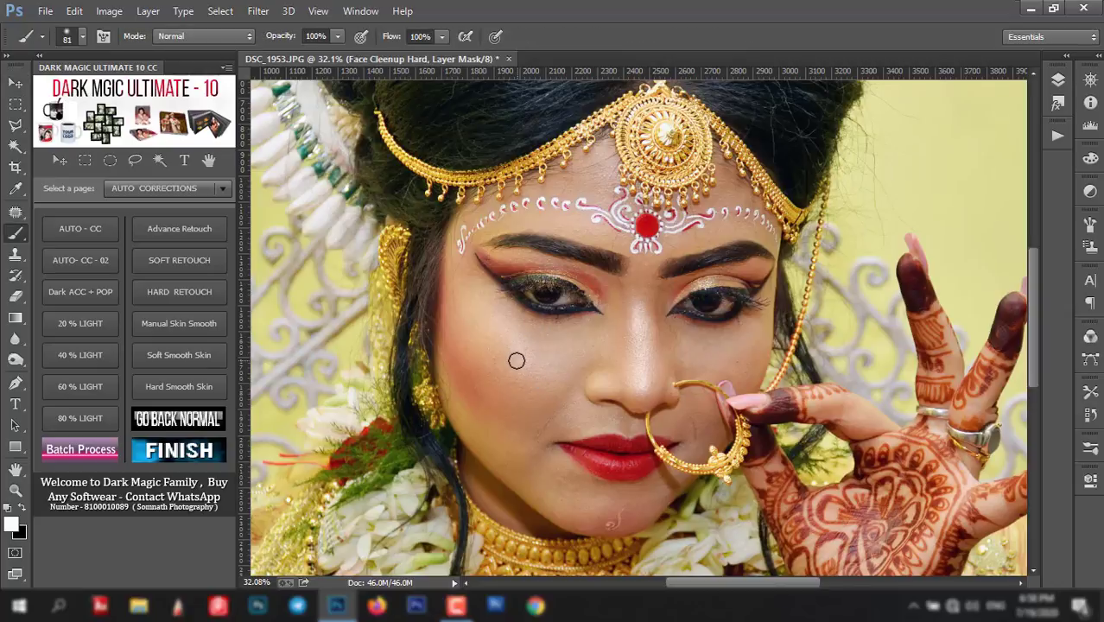
scroll(521, 350, up, 3)
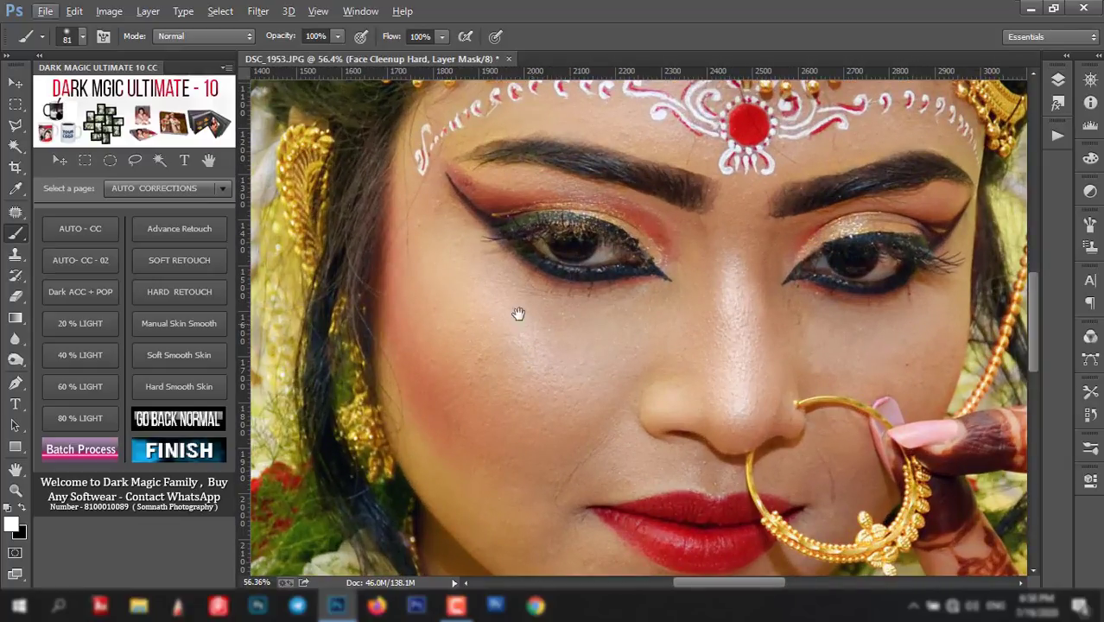
drag(517, 314, 461, 372)
key(alt)
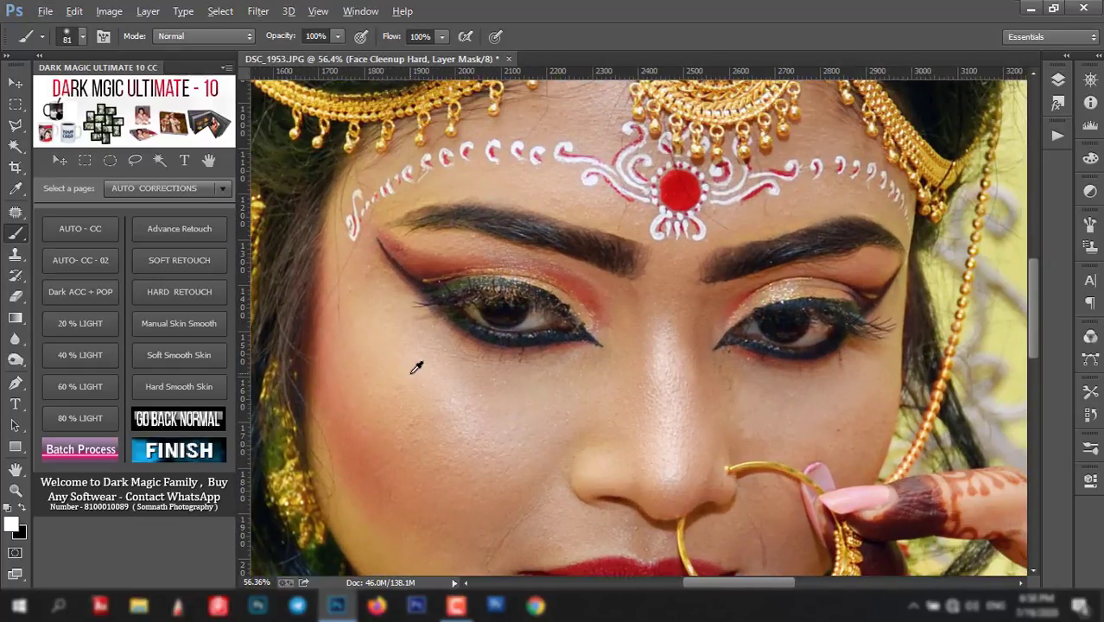
alt+right_click(422, 380)
drag(669, 308, 592, 378)
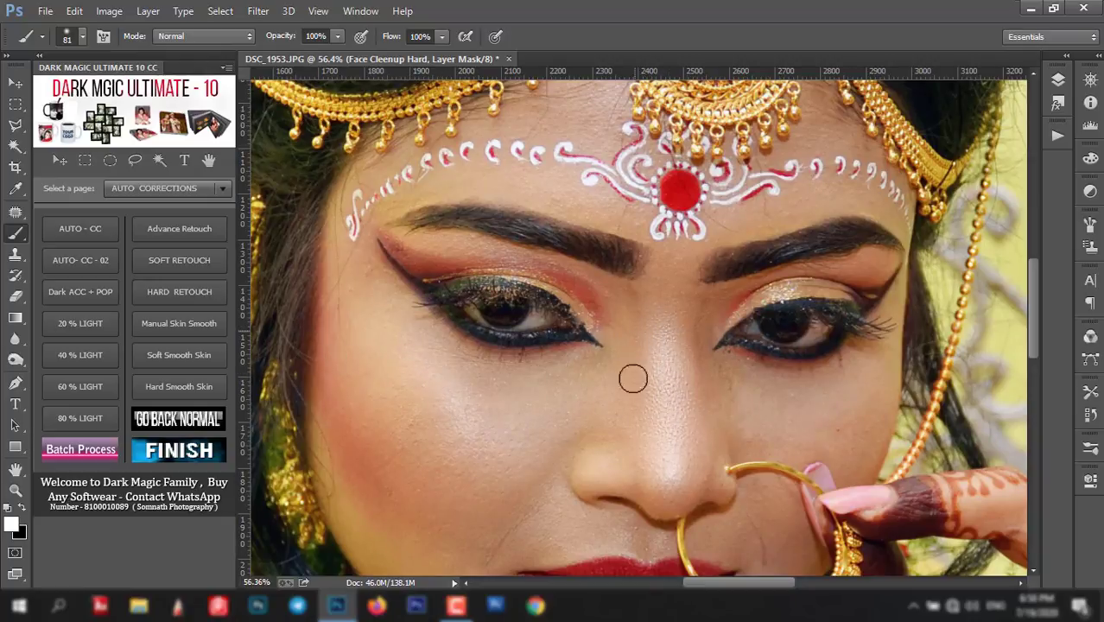
alt+right_click(387, 412)
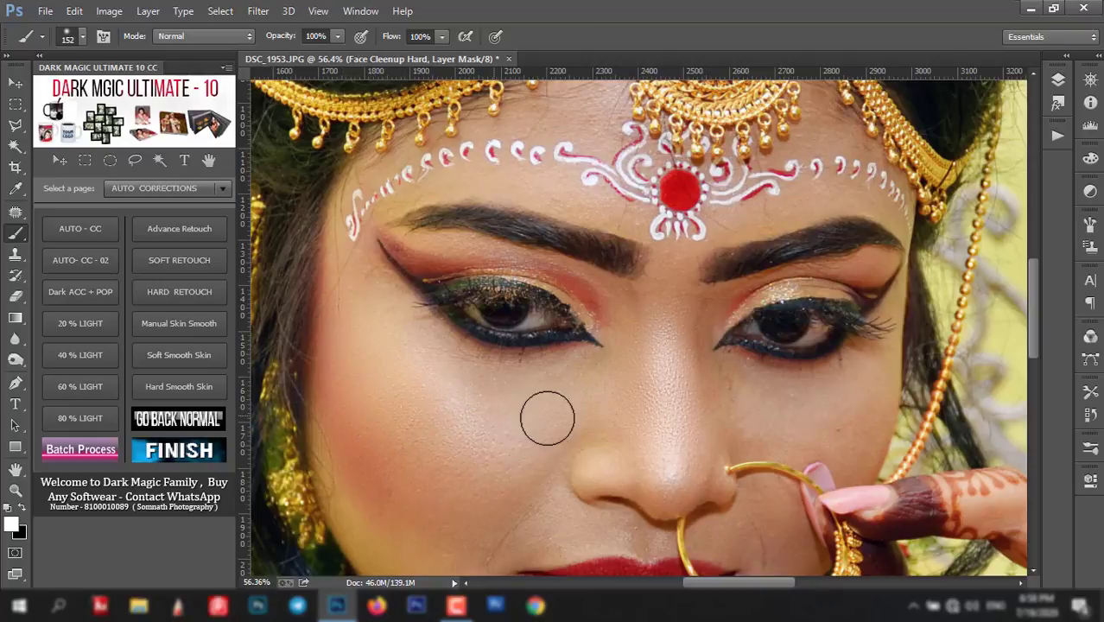
drag(682, 451, 592, 418)
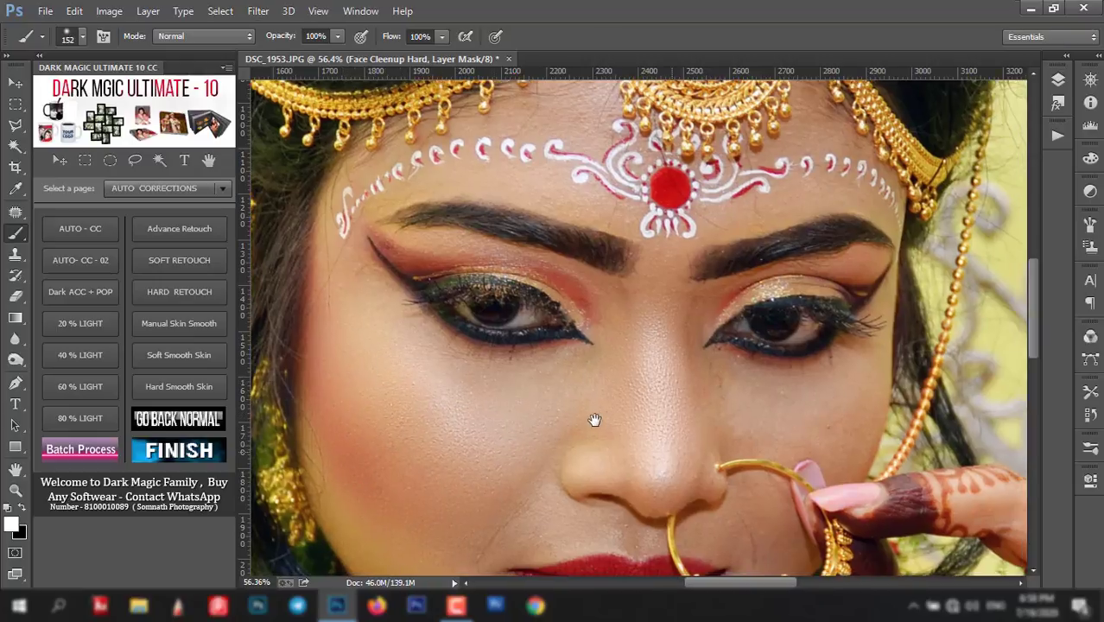
- Shrink the brush to 53 px and paint the retouch over the eyelids
alt+right_click(666, 387)
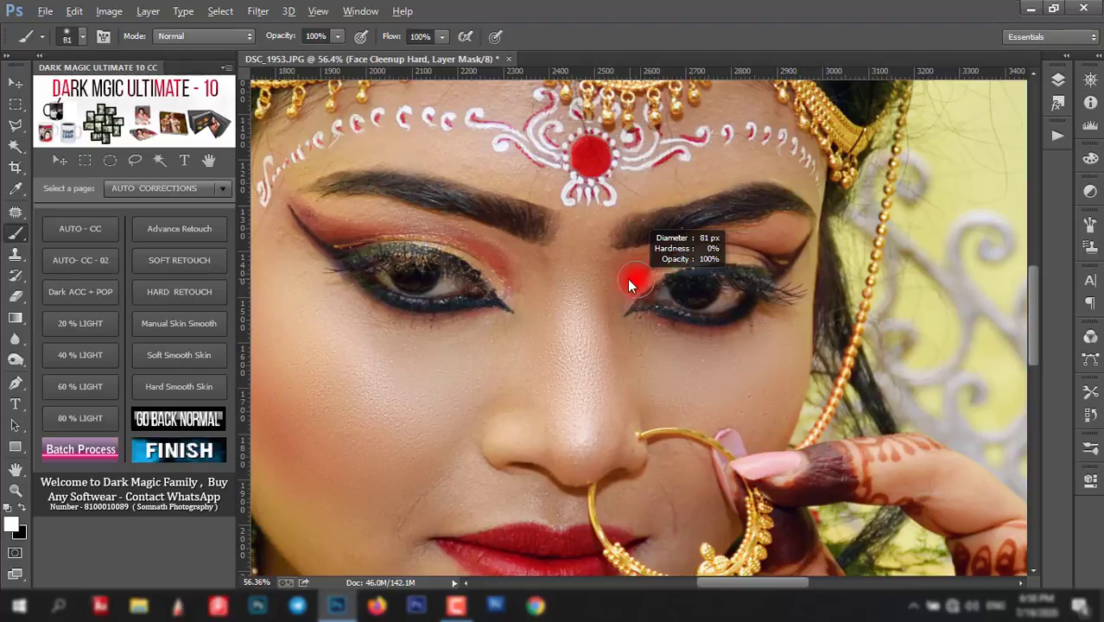
drag(717, 253, 641, 264)
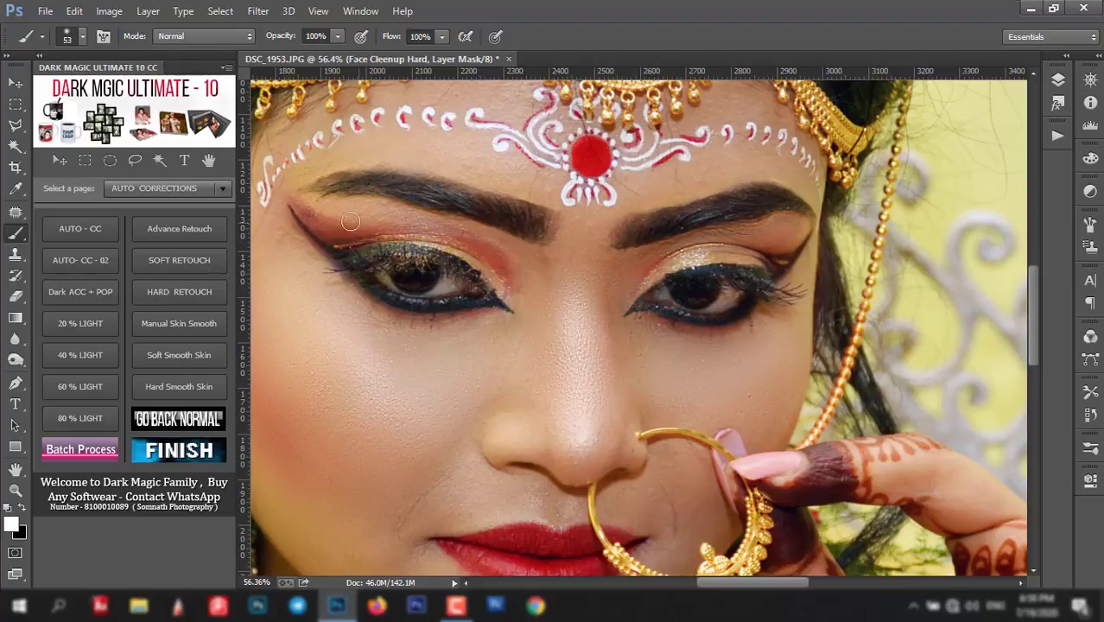
drag(325, 205, 378, 220)
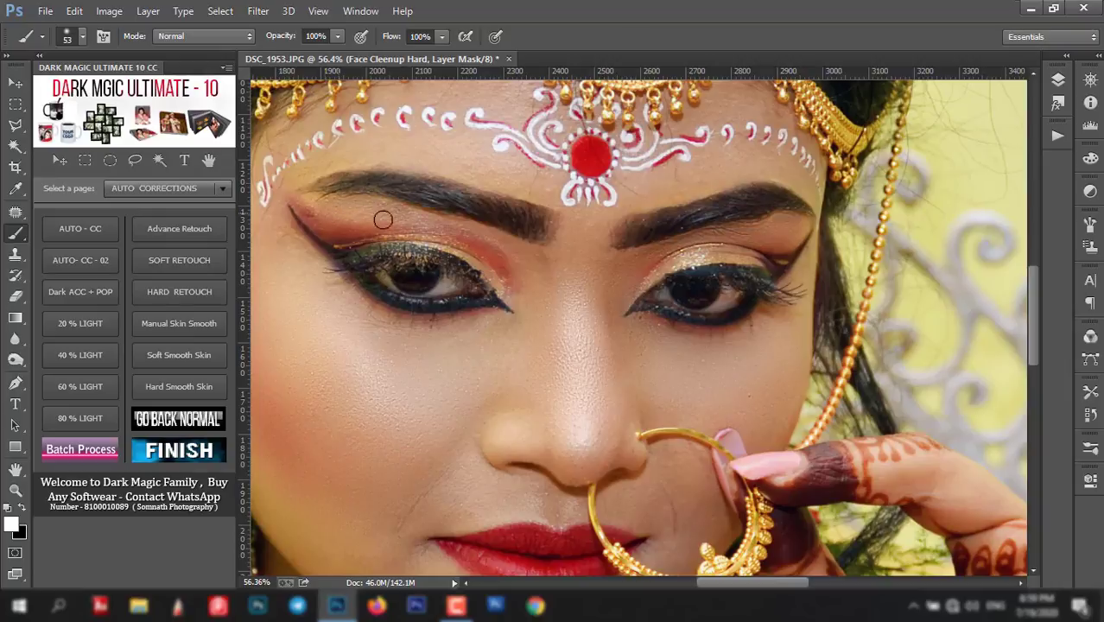
mouse_move(475, 231)
mouse_down()
mouse_move(523, 257)
mouse_move(633, 365)
mouse_up()
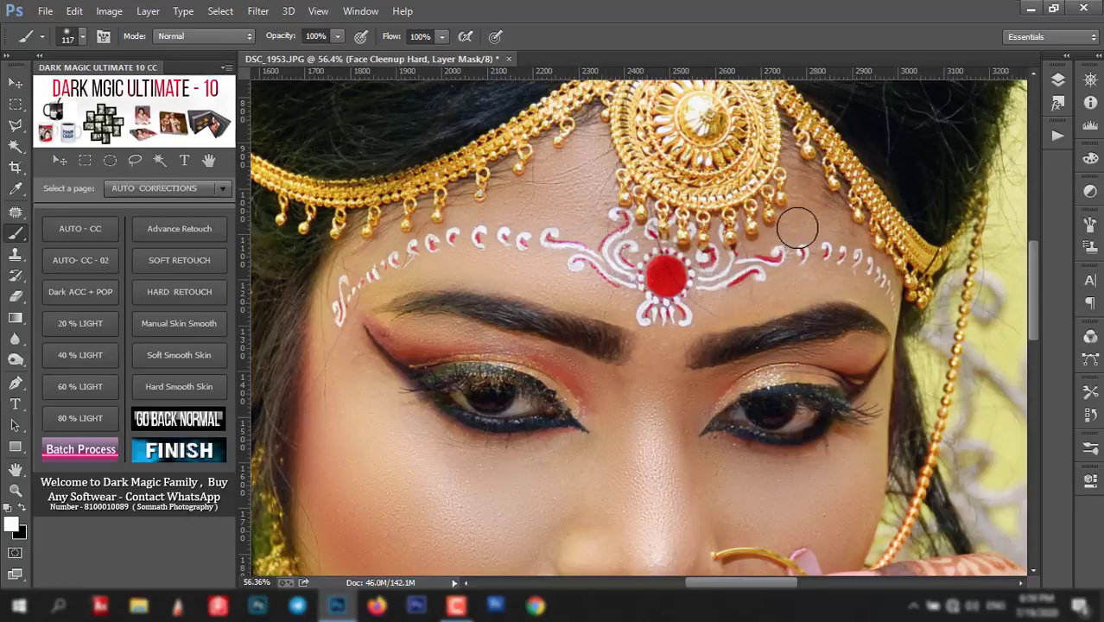
- Move the view across the forehead and down to the lips and chin, zooming in
drag(526, 383, 555, 267)
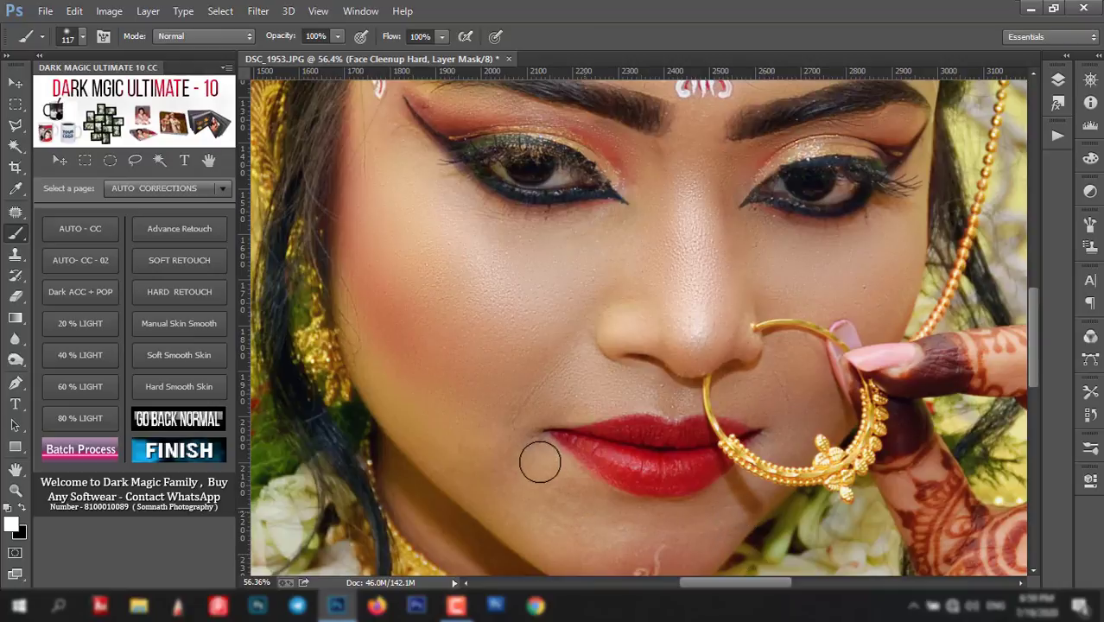
drag(586, 528, 473, 334)
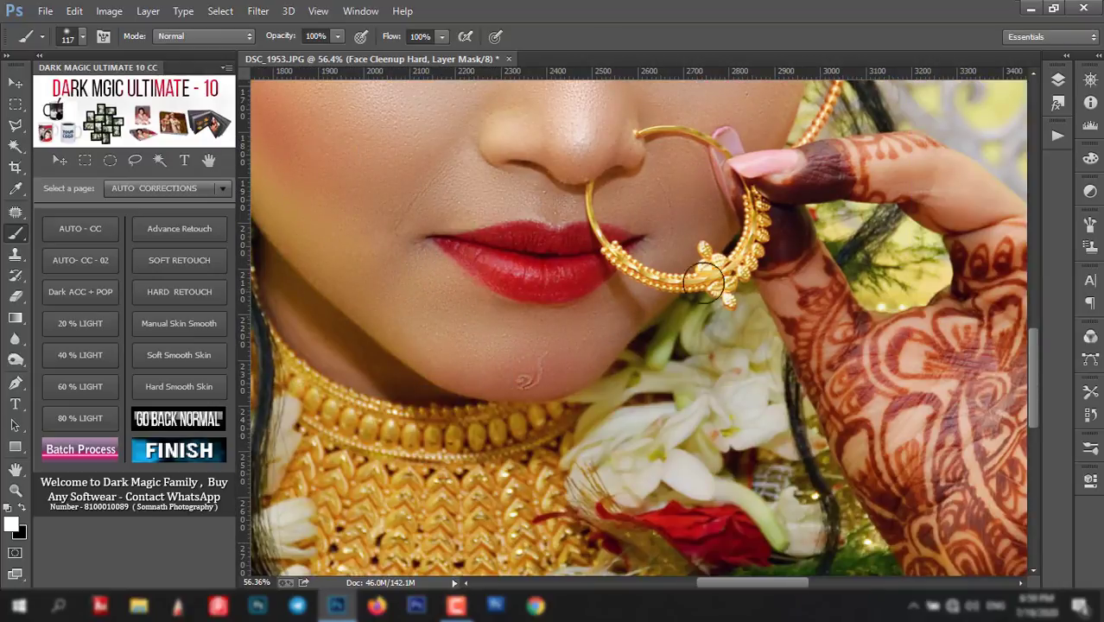
scroll(566, 214, down, 3)
scroll(617, 324, up, 3)
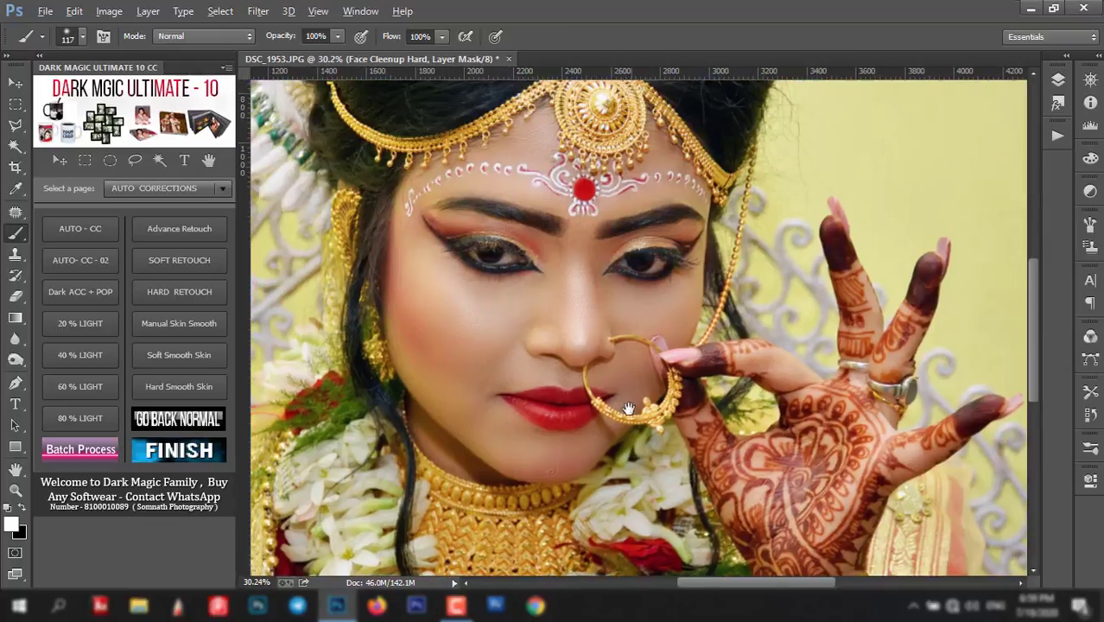
scroll(608, 333, up, 1)
scroll(621, 315, up, 1)
scroll(641, 328, up, 1)
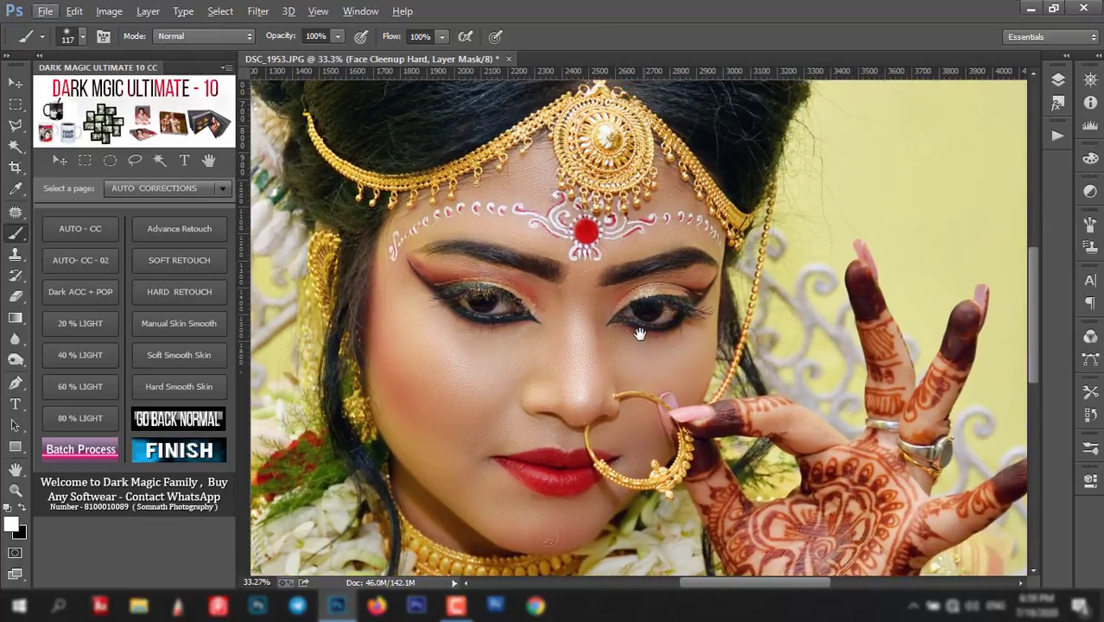
scroll(649, 345, up, 1)
scroll(658, 358, up, 1)
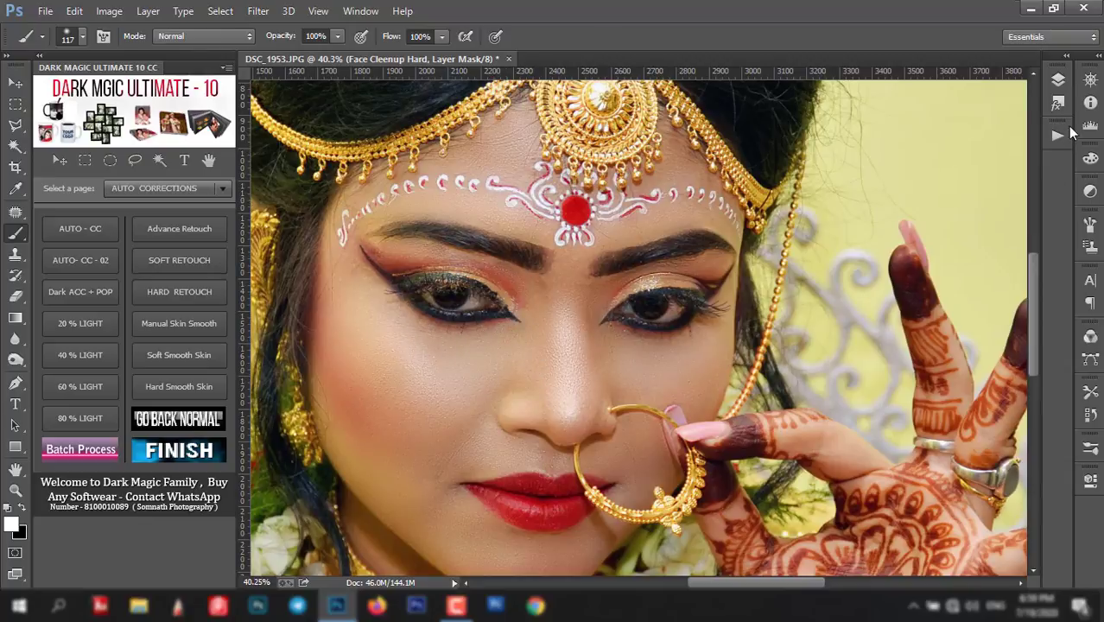
- Set the Face Cleenup Hard group to 72% opacity, flatten with FINISH, and show the page list
click(1057, 79)
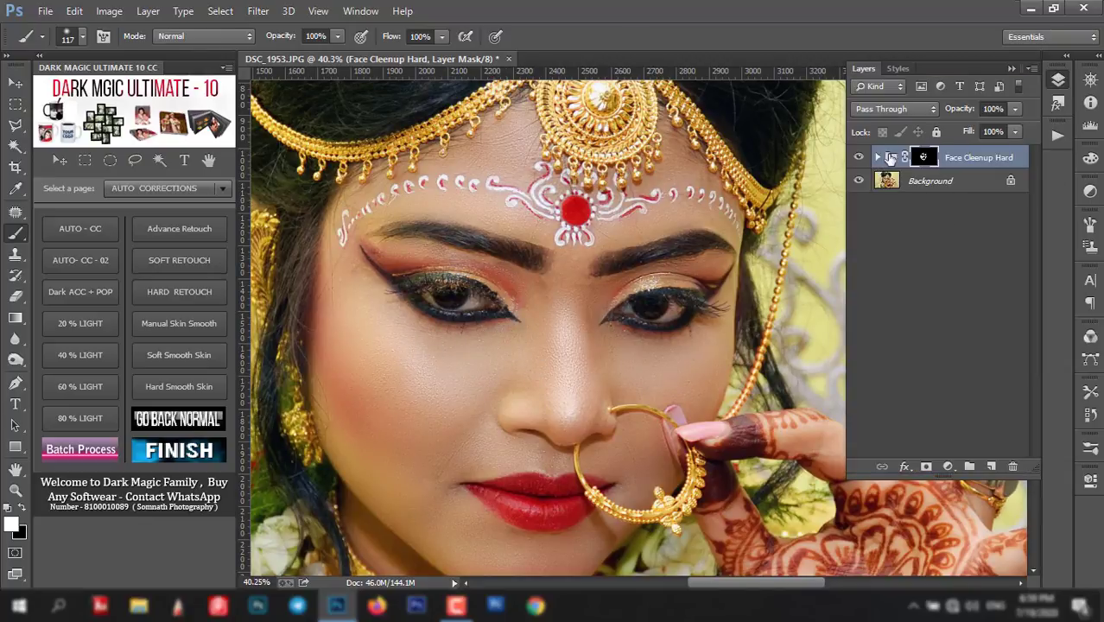
drag(962, 111, 947, 113)
click(926, 157)
click(179, 456)
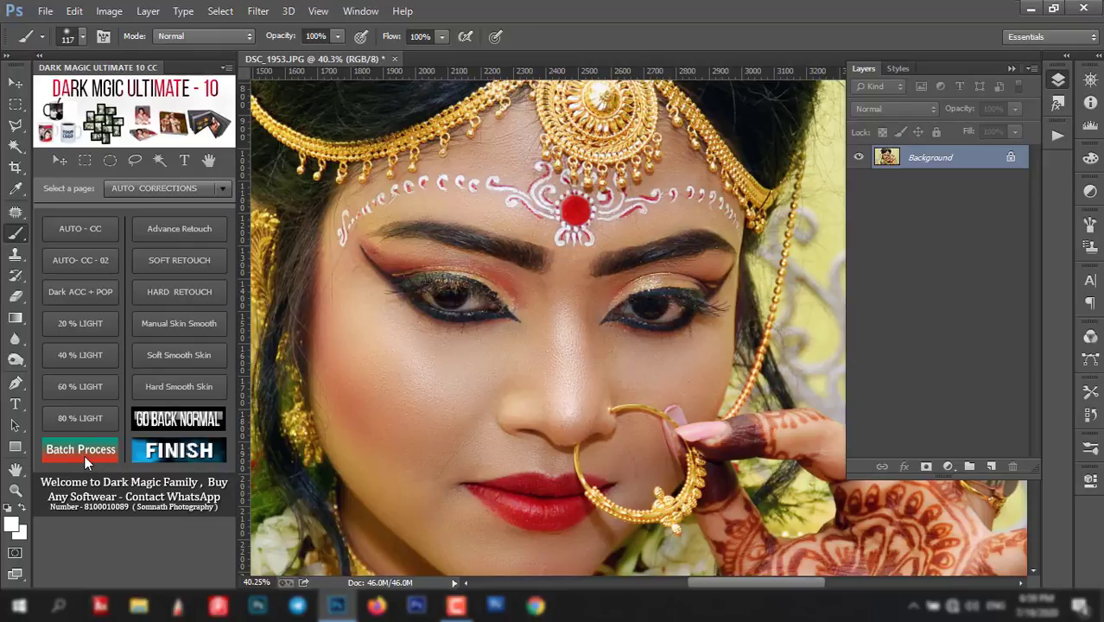
click(176, 187)
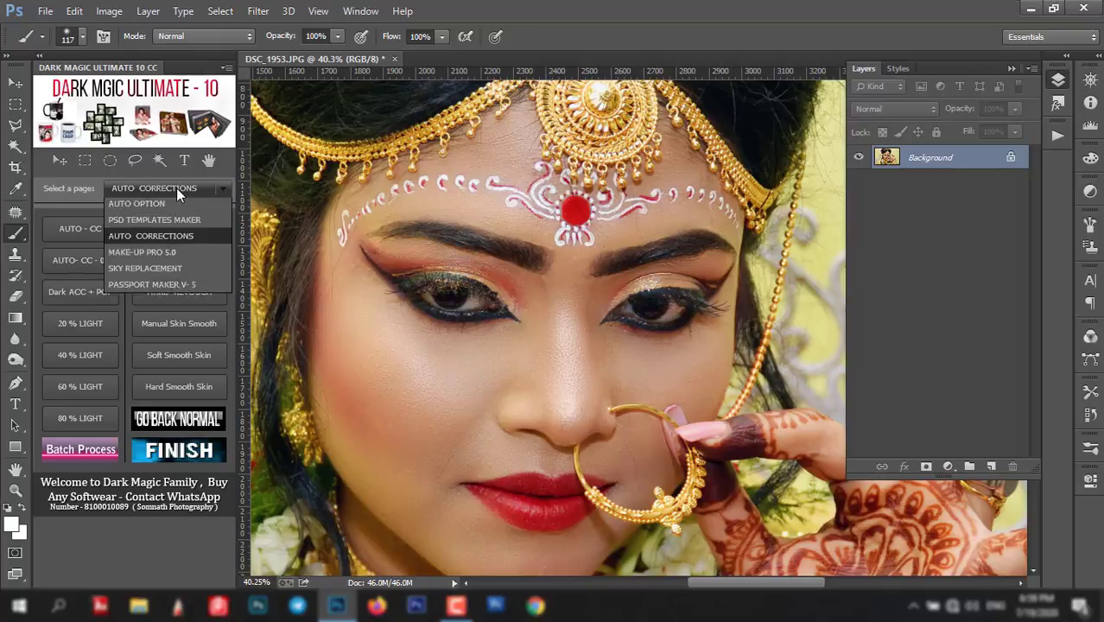
- Switch to the MAKE-UP PRO 5.0 page, add a SHARPEN layer and collapse the Layers panel
click(158, 255)
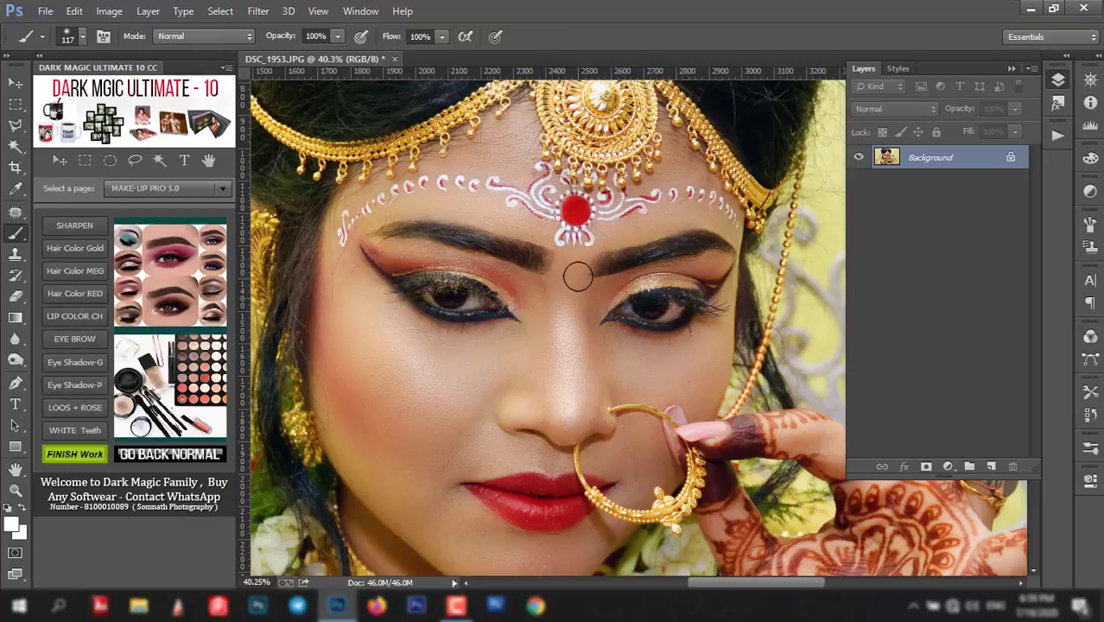
drag(571, 216, 589, 317)
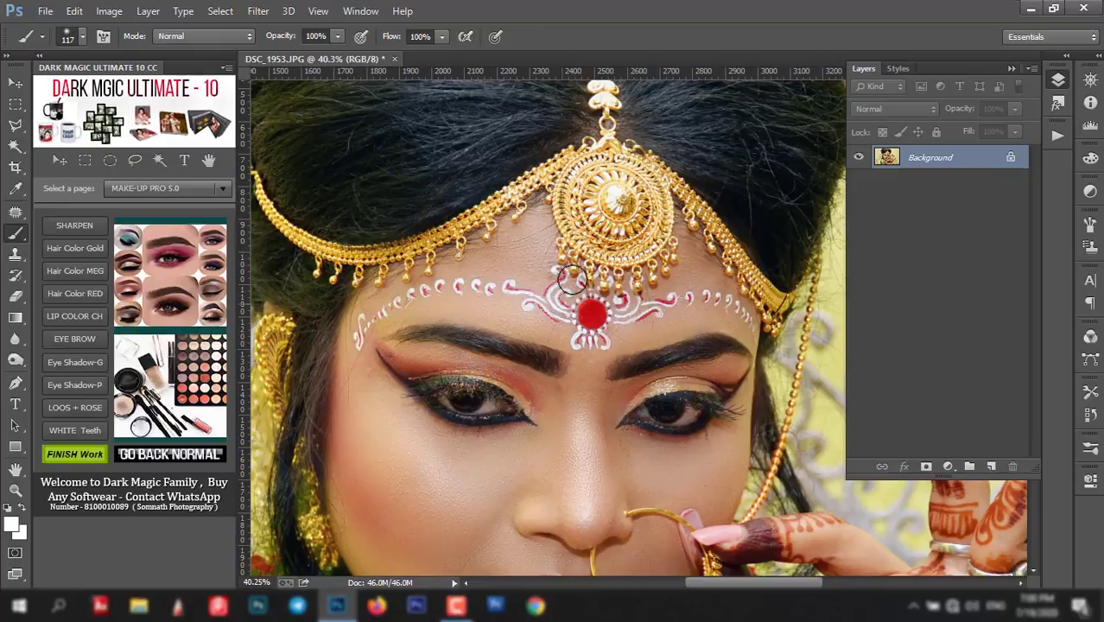
click(74, 225)
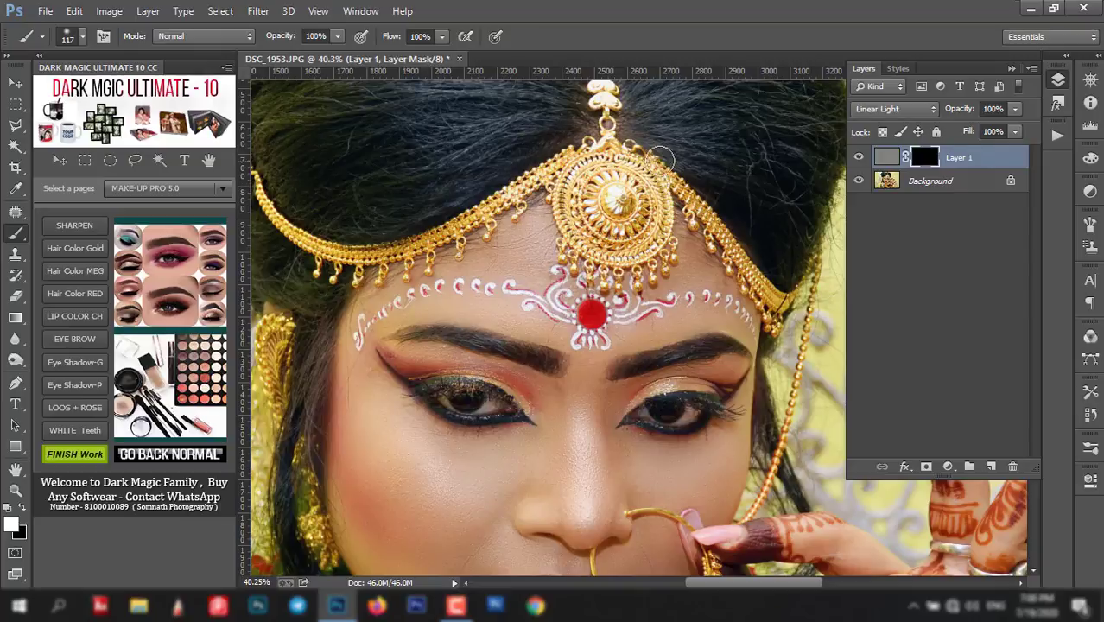
click(1011, 69)
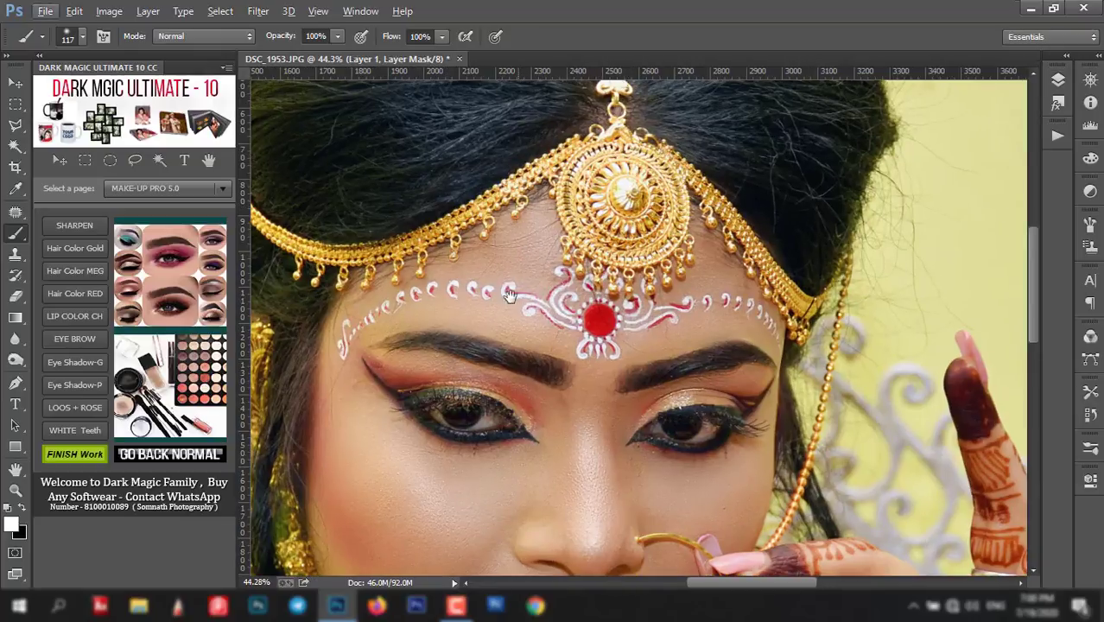
scroll(526, 251, up, 1)
drag(526, 250, 574, 311)
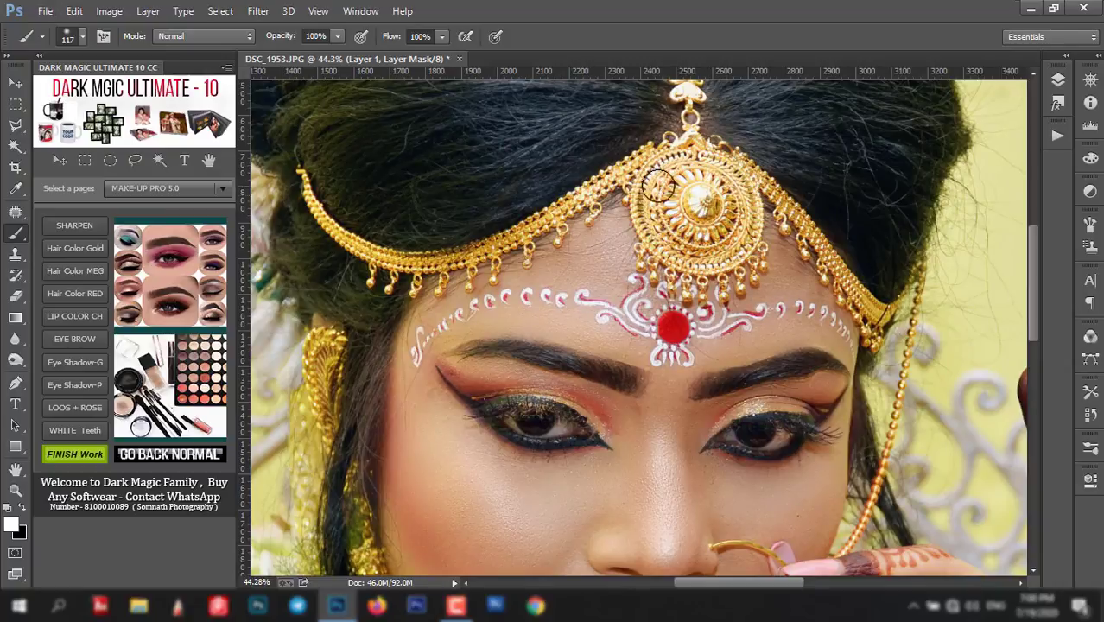
- Paint the sharpening onto the gold forehead ornament
drag(658, 185, 730, 237)
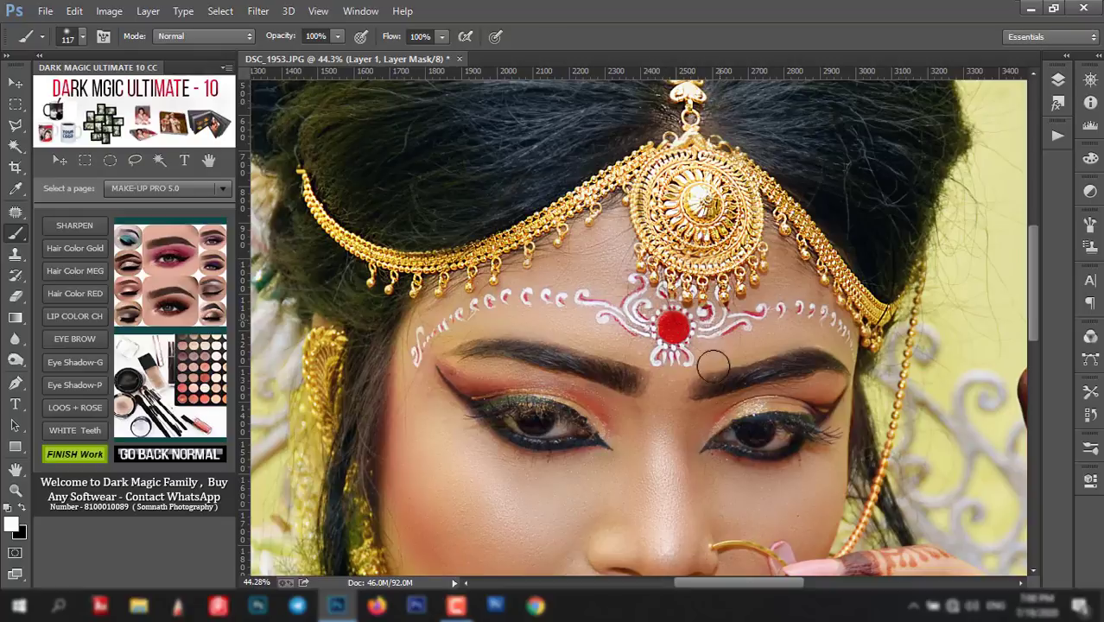
scroll(662, 375, down, 1)
scroll(662, 375, down, 1)
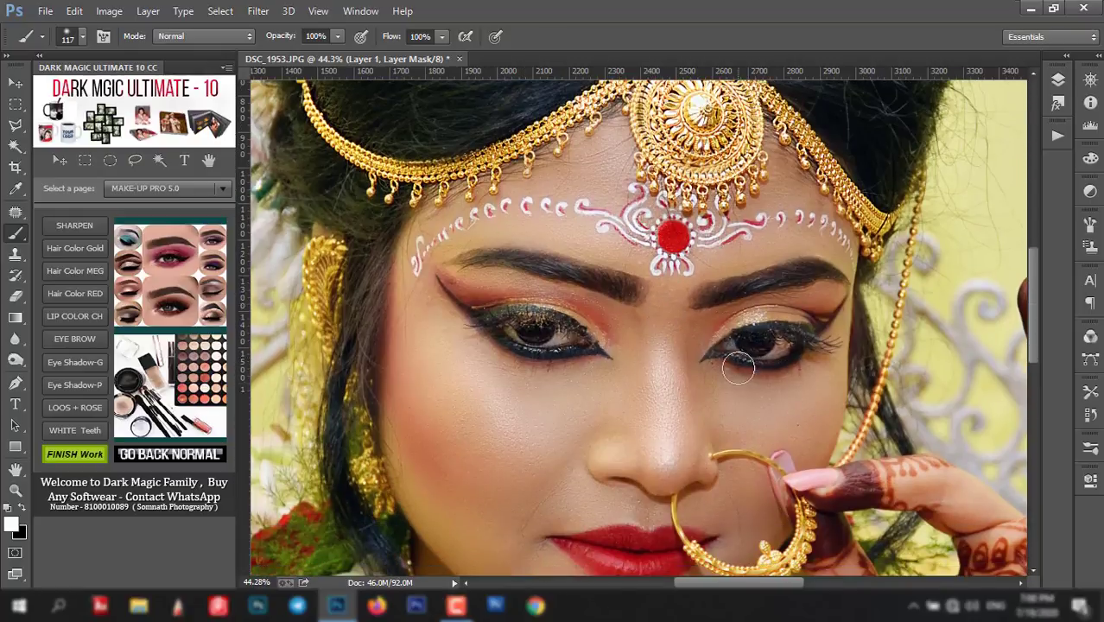
scroll(732, 361, down, 3)
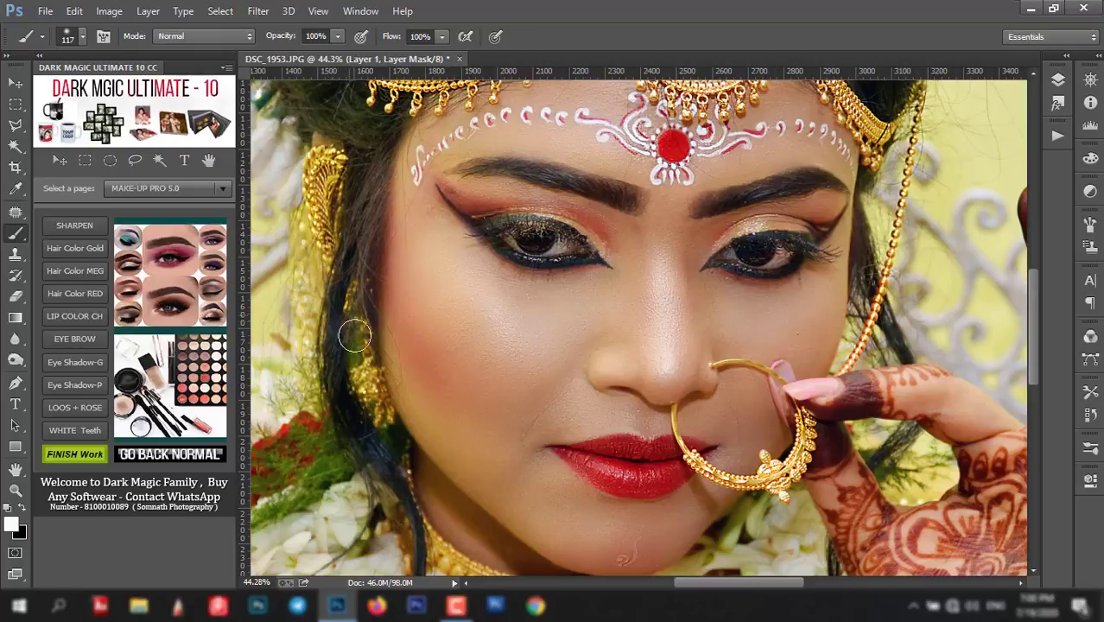
scroll(596, 466, down, 3)
scroll(580, 418, down, 1)
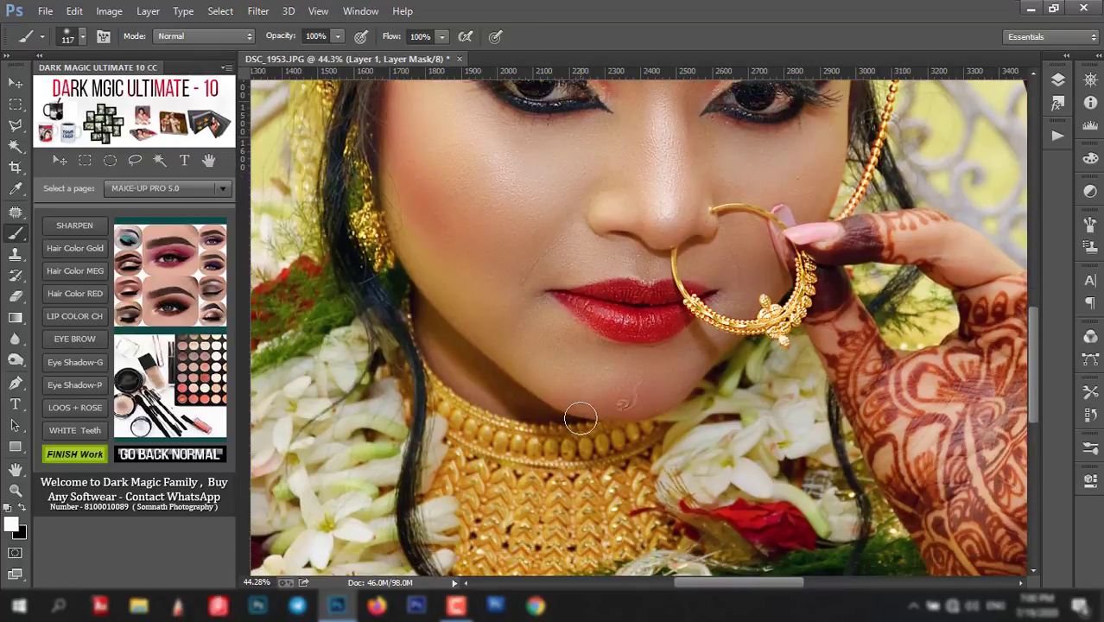
scroll(580, 418, down, 1)
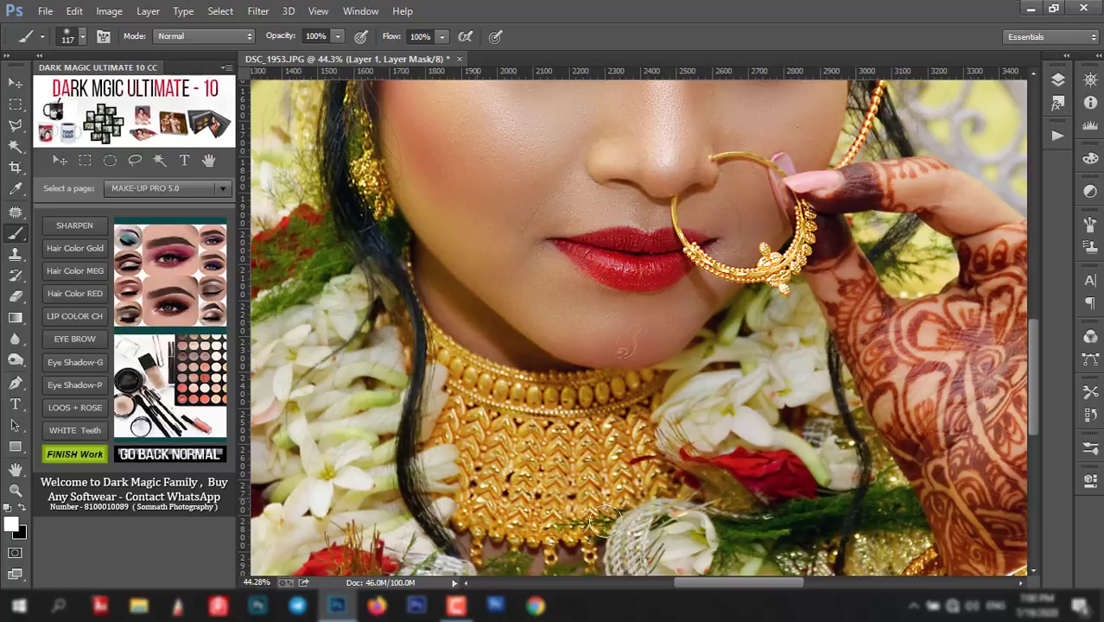
scroll(554, 470, up, 1)
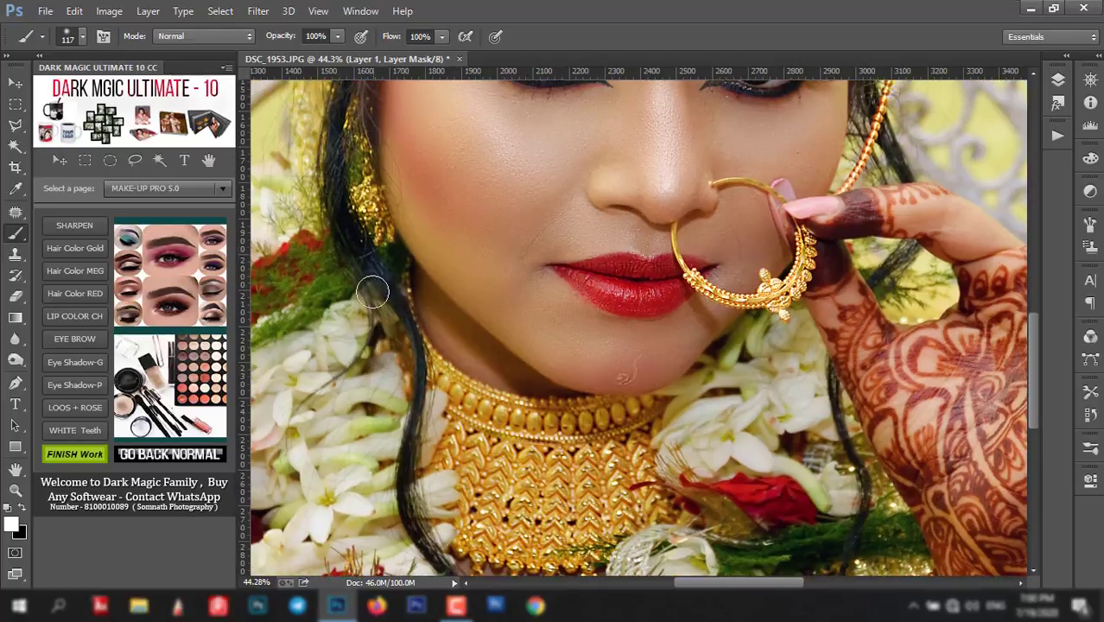
scroll(624, 415, up, 5)
scroll(699, 389, up, 3)
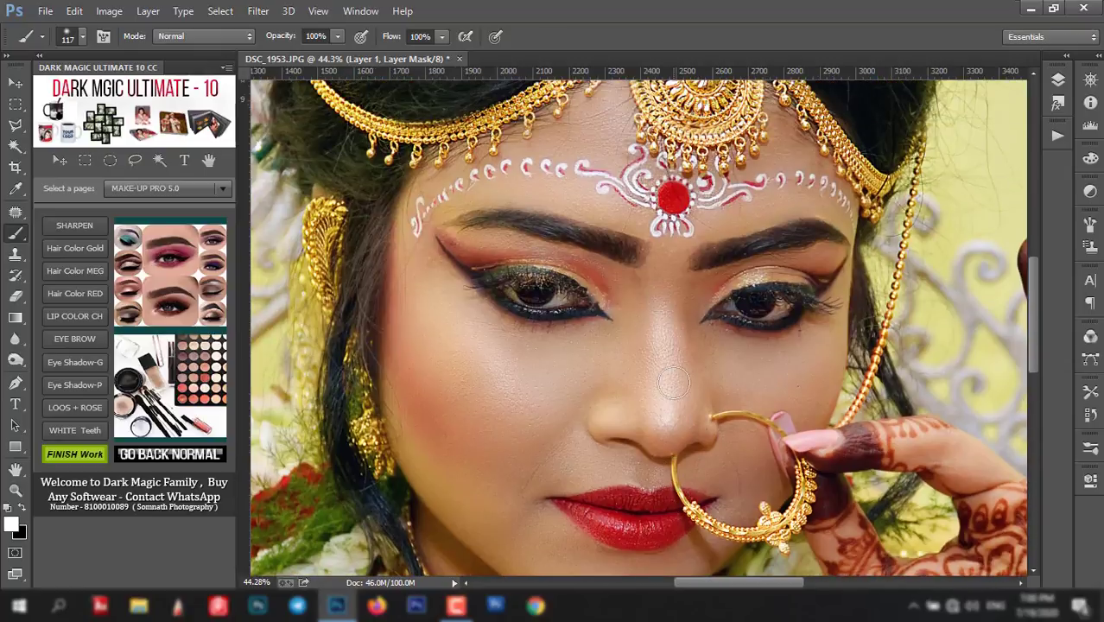
- Paint the sharpening over the bride's eyes and eyeshadow
drag(587, 296, 471, 250)
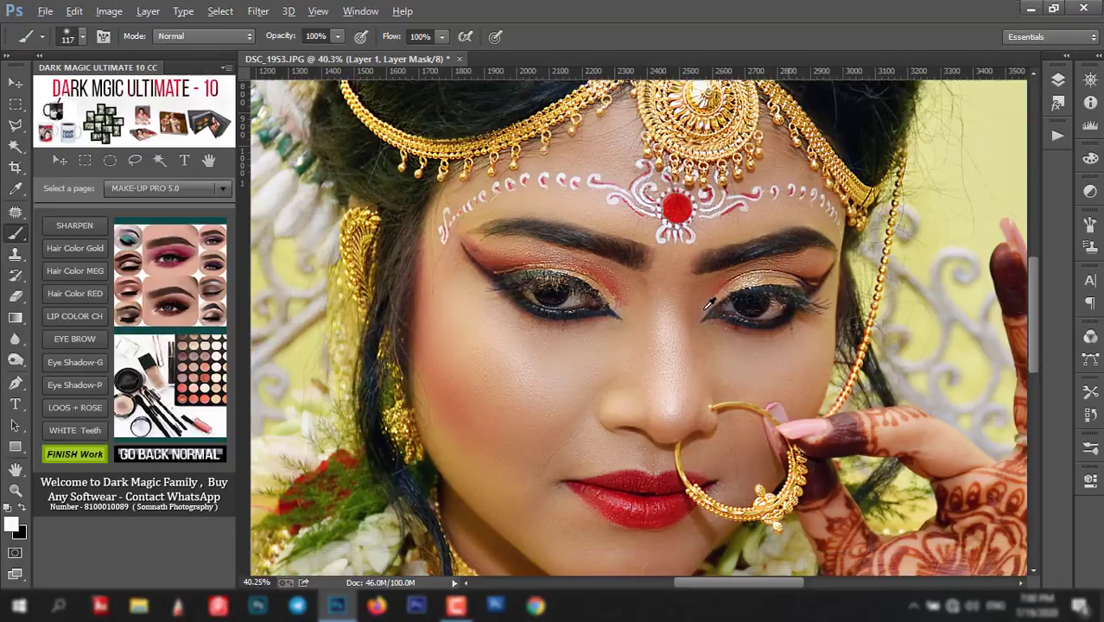
scroll(777, 311, down, 1)
scroll(709, 363, down, 1)
scroll(874, 377, down, 1)
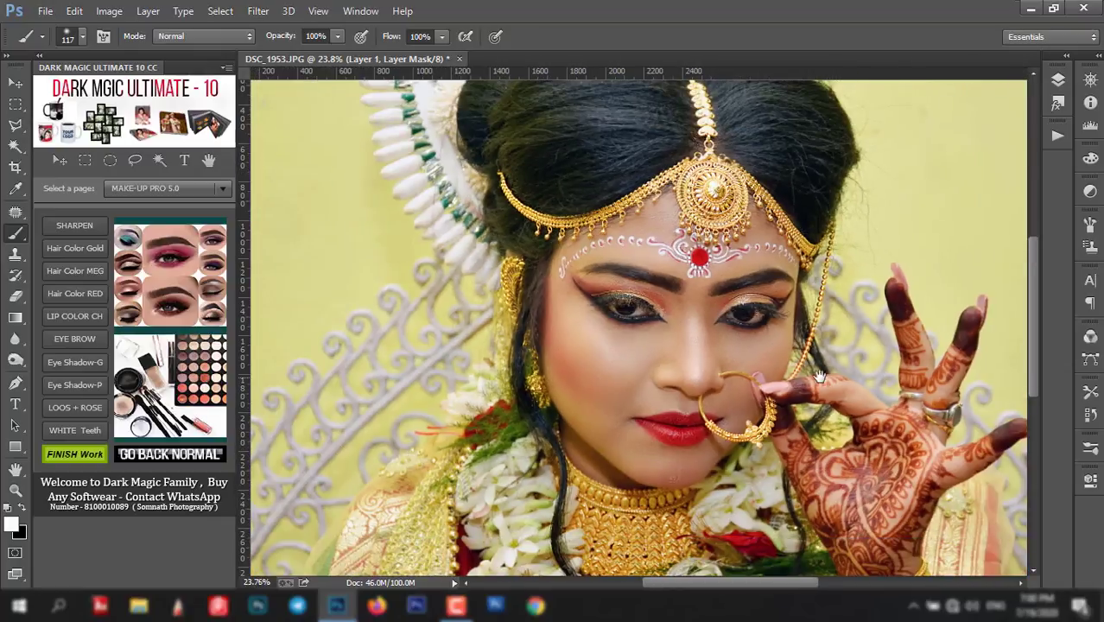
scroll(789, 381, down, 1)
- Enlarge the brush to 218 px and zoom in around the hair and face
drag(731, 193, 732, 260)
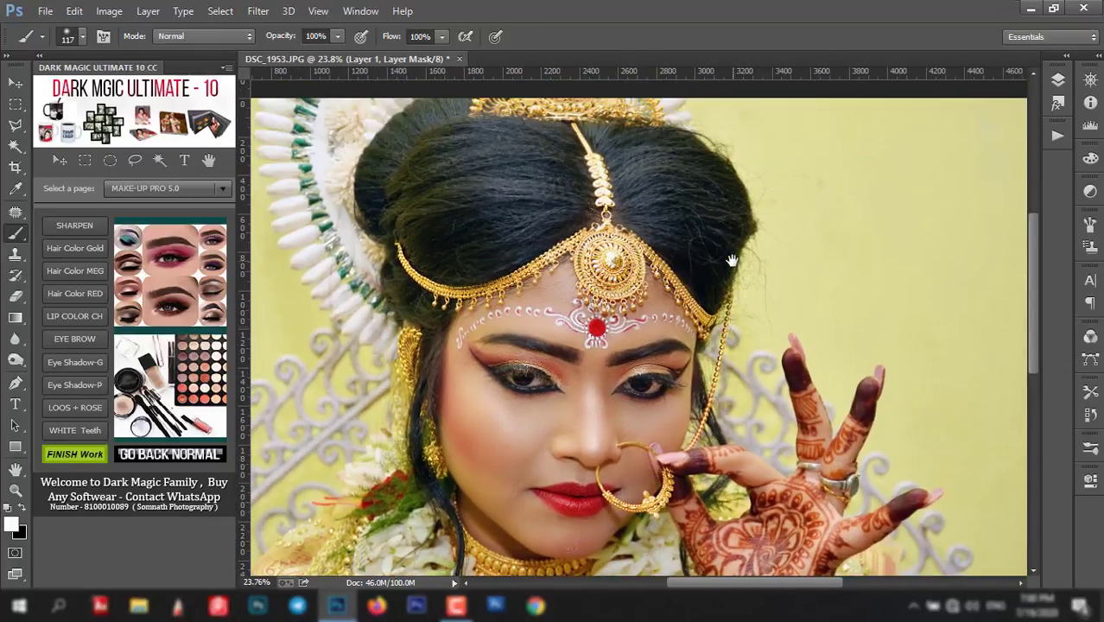
drag(574, 207, 609, 207)
scroll(562, 207, up, 3)
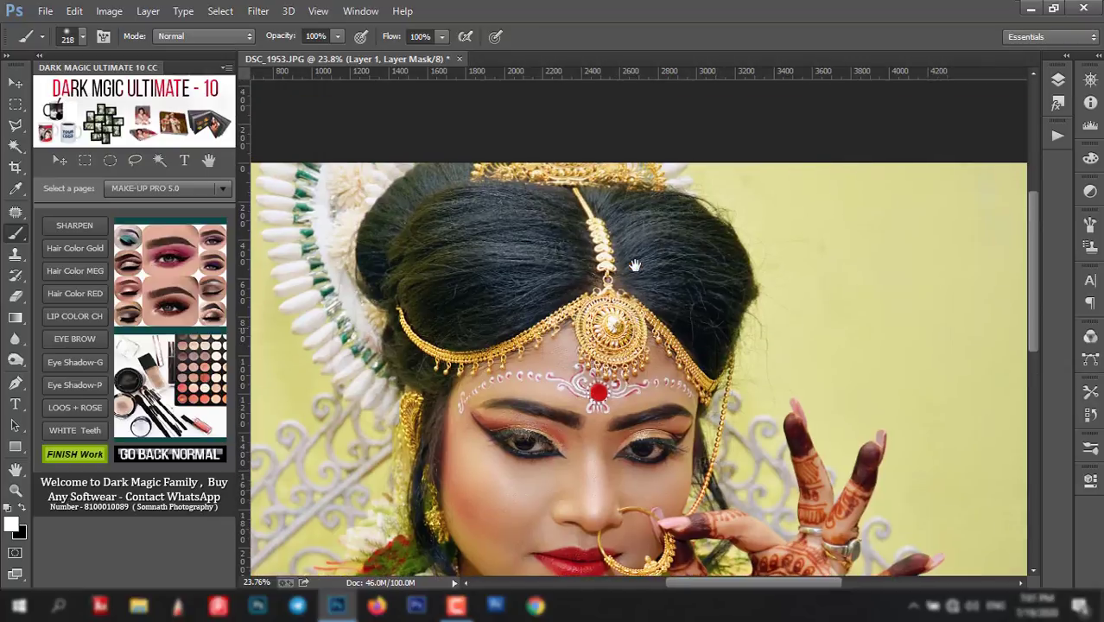
scroll(653, 184, down, 2)
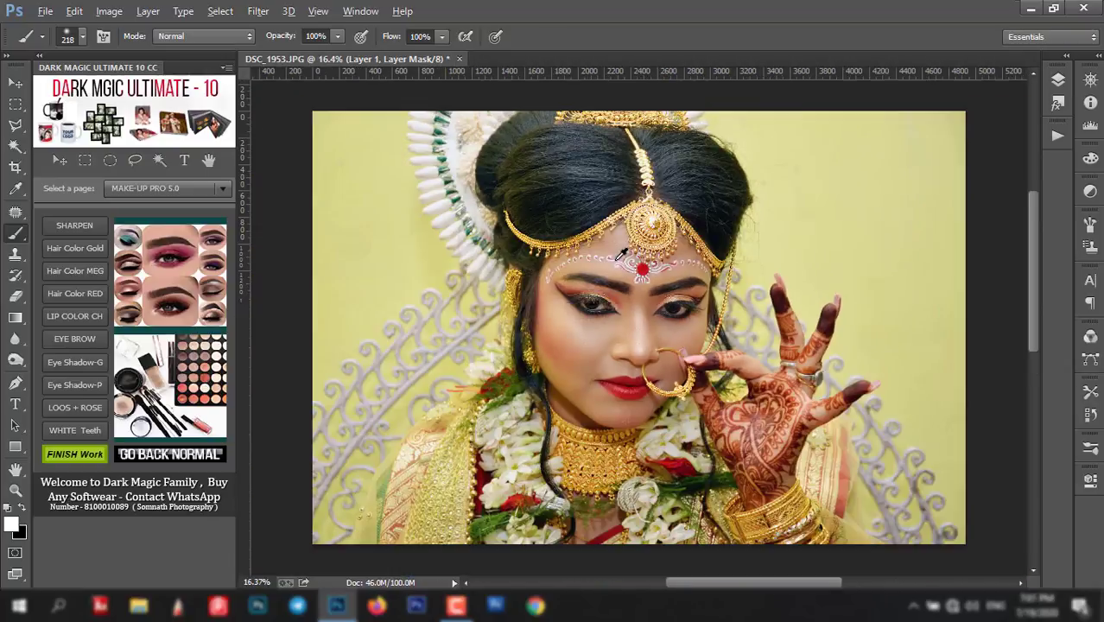
scroll(657, 199, down, 1)
scroll(676, 253, up, 2)
scroll(730, 435, up, 1)
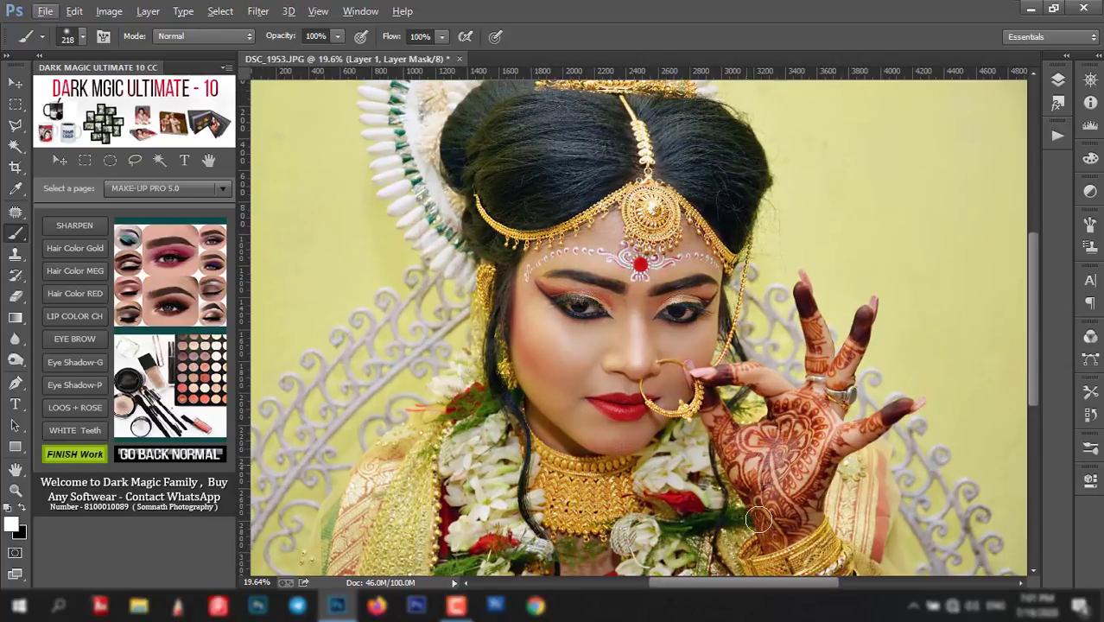
scroll(812, 555, down, 3)
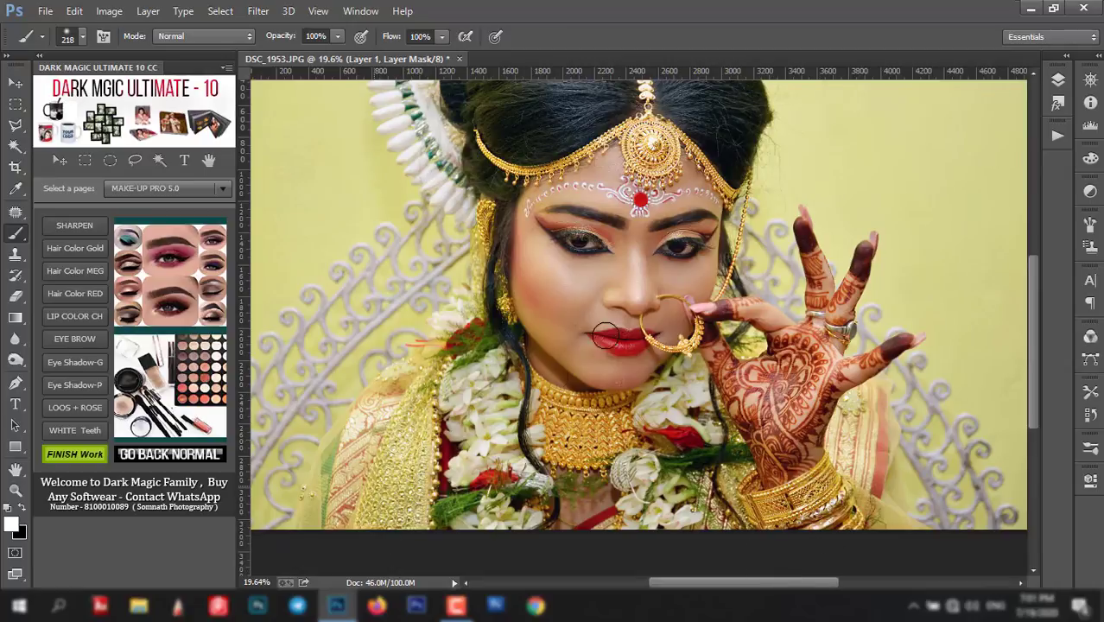
scroll(604, 336, up, 1)
scroll(605, 337, up, 1)
mouse_move(741, 249)
mouse_down()
mouse_move(670, 345)
mouse_move(680, 330)
mouse_up()
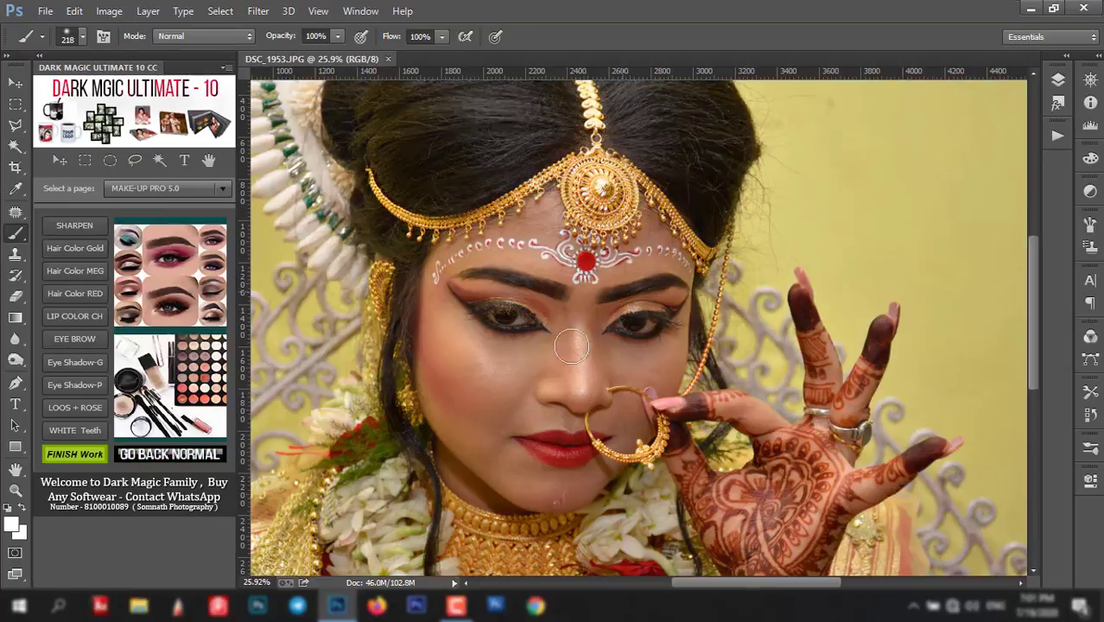
- Recentre on the face and toggle Ctrl+Z to compare the portrait before and after sharpening
scroll(531, 328, up, 1)
key(alt)
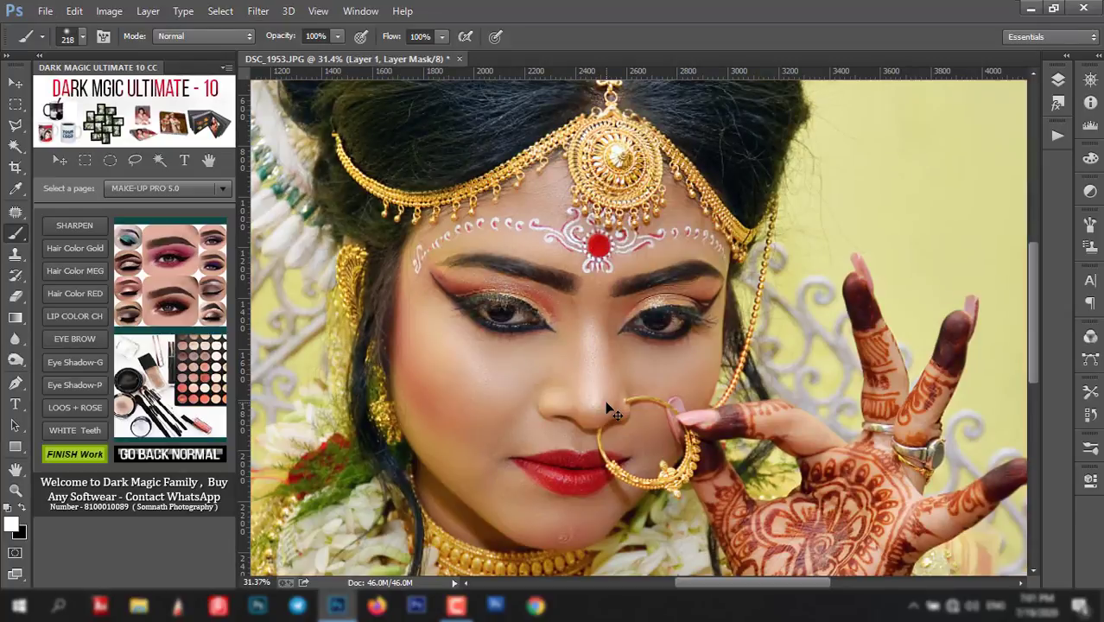
scroll(625, 399, down, 2)
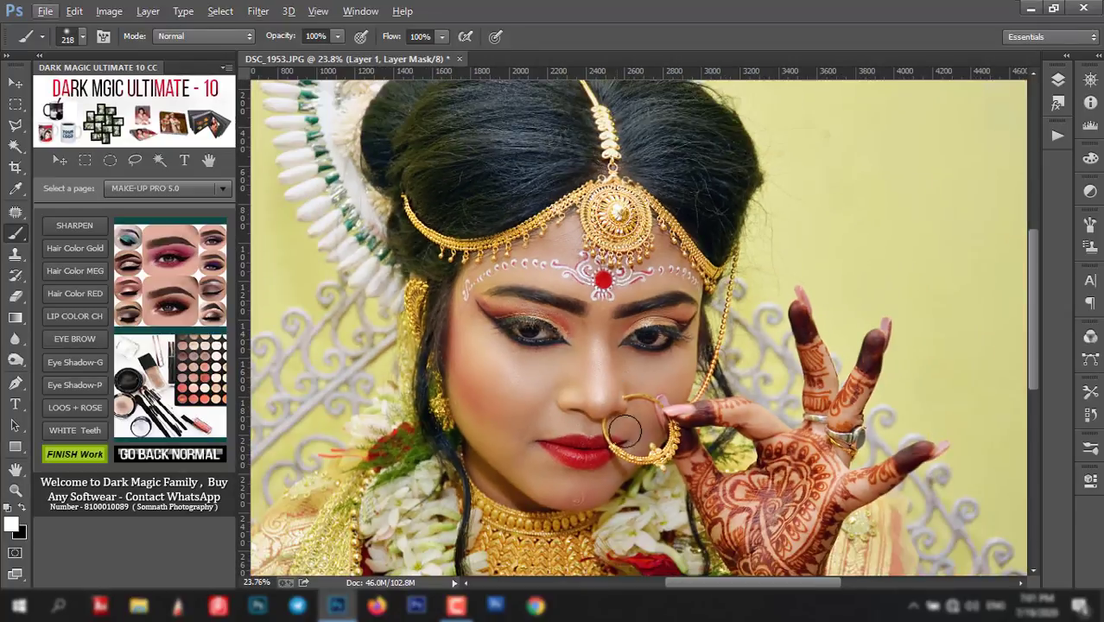
drag(601, 396, 578, 368)
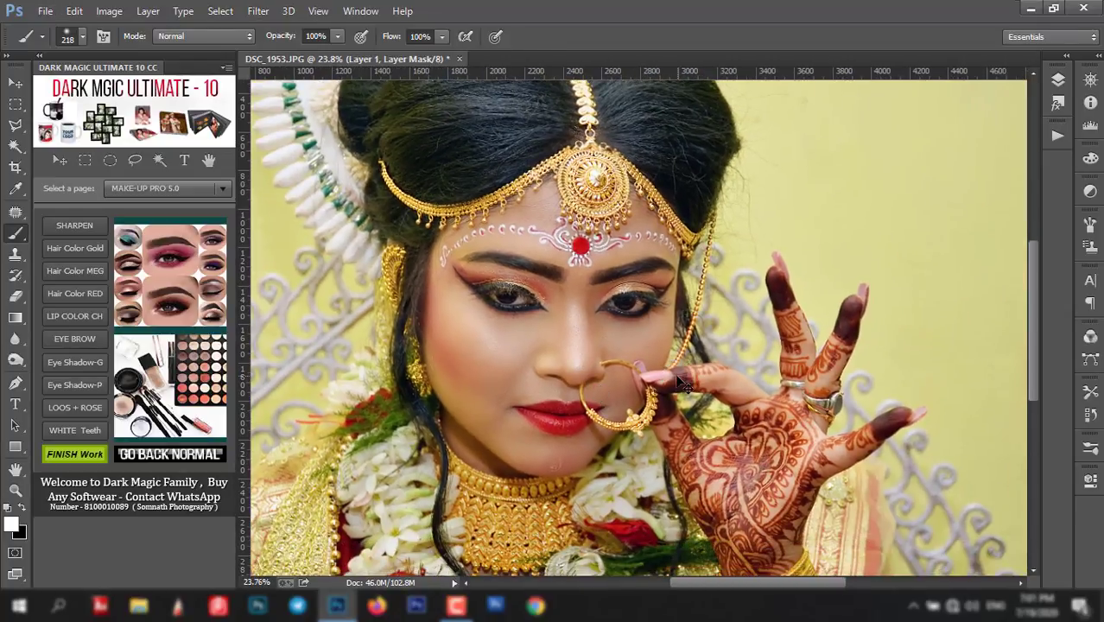
key(ctrl+z)
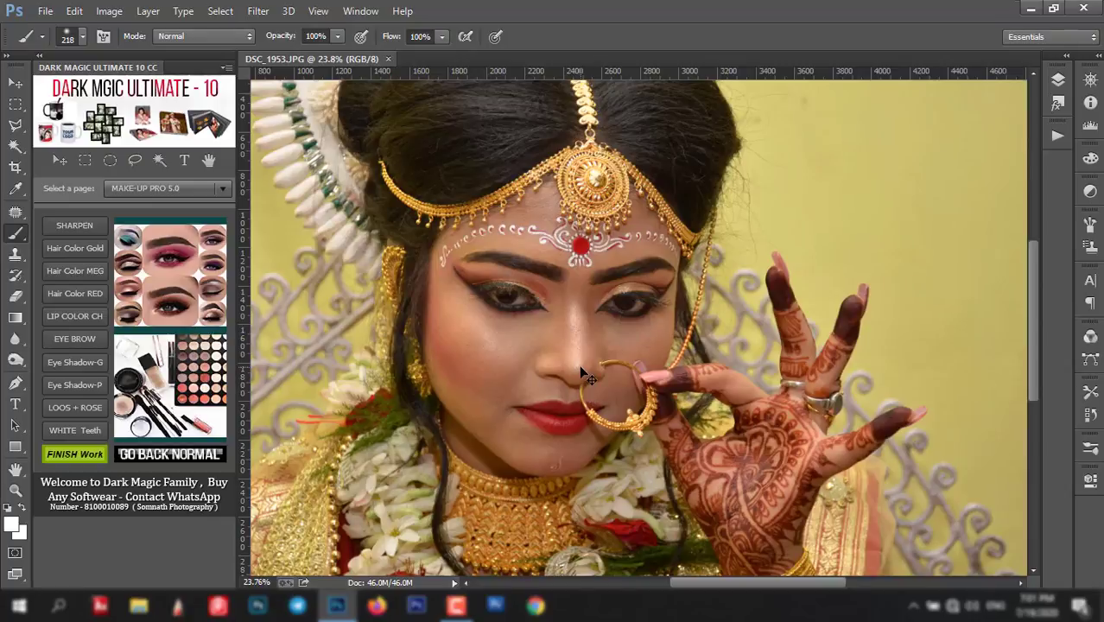
key(ctrl+z)
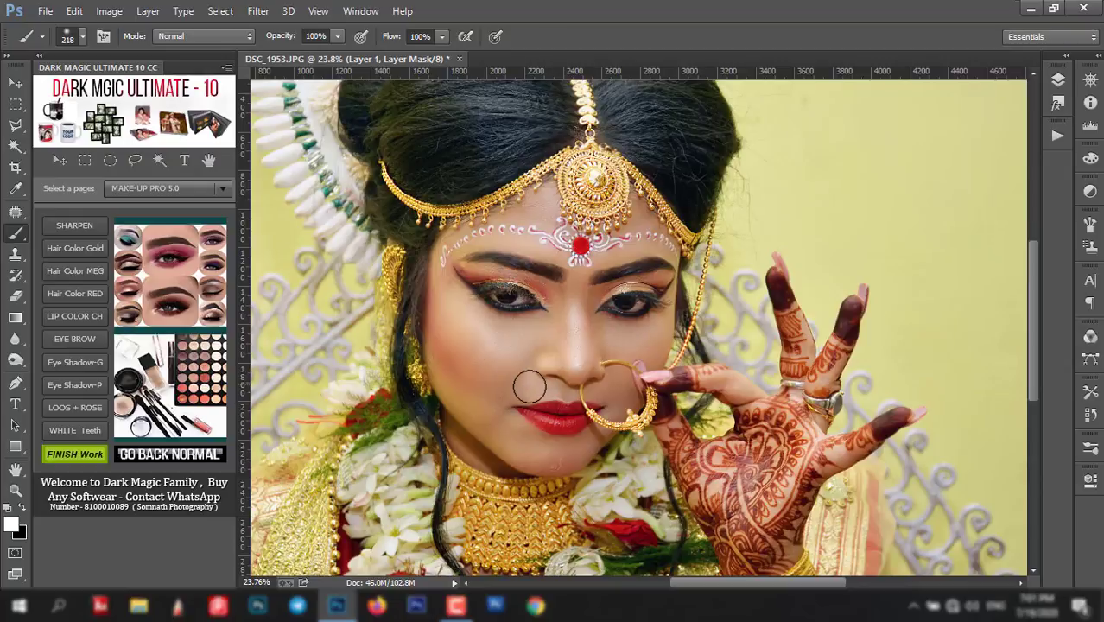
- Flatten the sharpening layer into the single background image
click(1057, 80)
key(ctrl+alt+z)
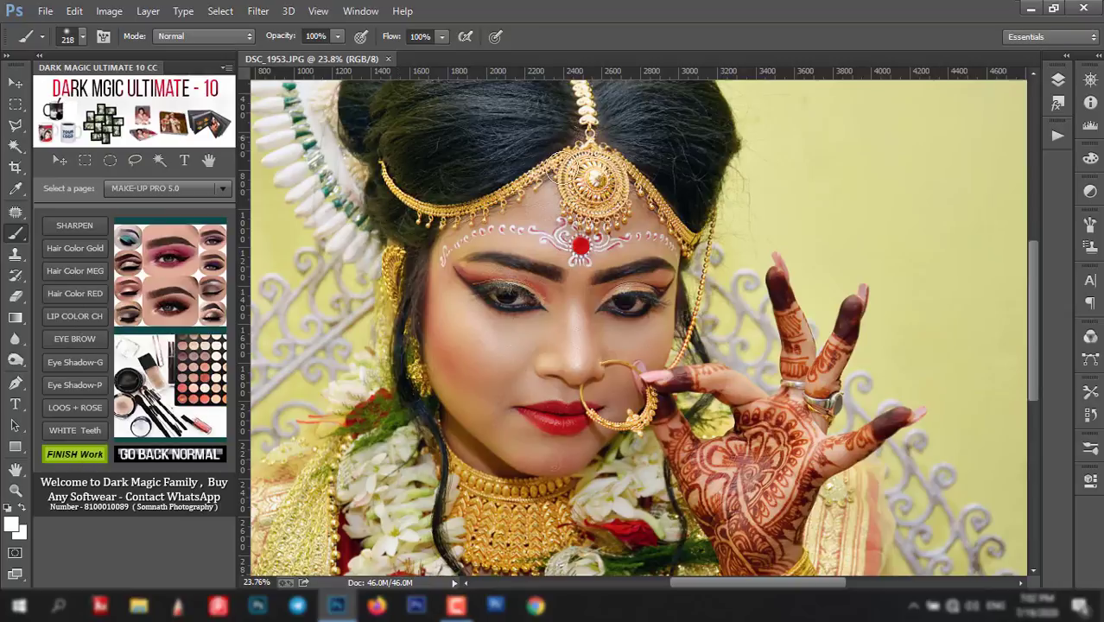
scroll(553, 162, up, 1)
scroll(553, 162, up, 2)
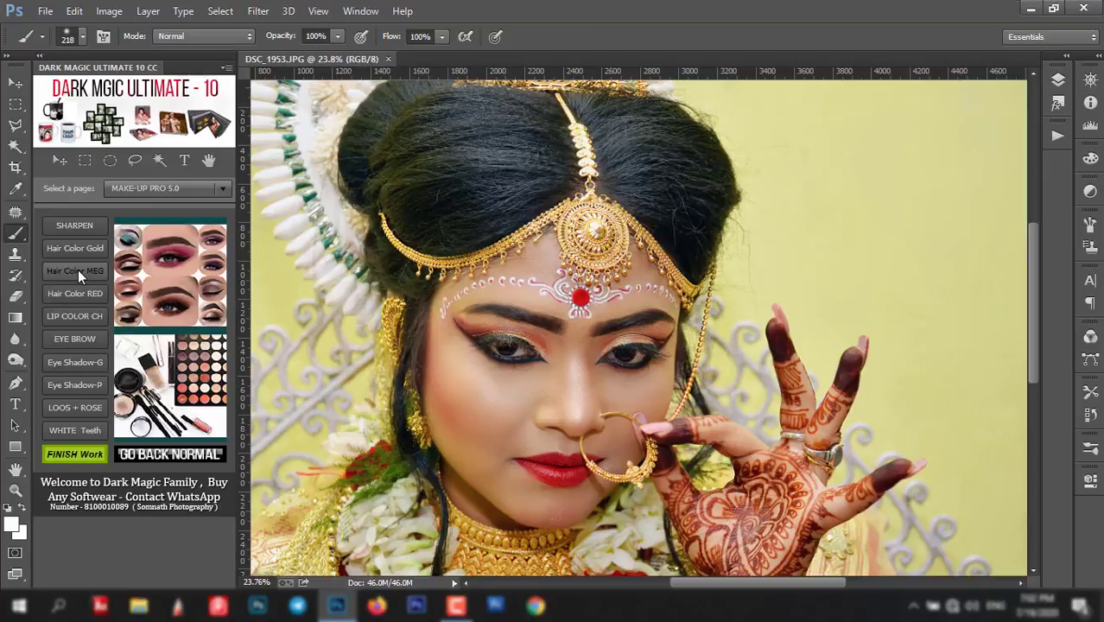
- Add a Dark Magic Hair Color layer and brush purple over the crown, sides and cheek strand (218 then 134 px)
click(77, 271)
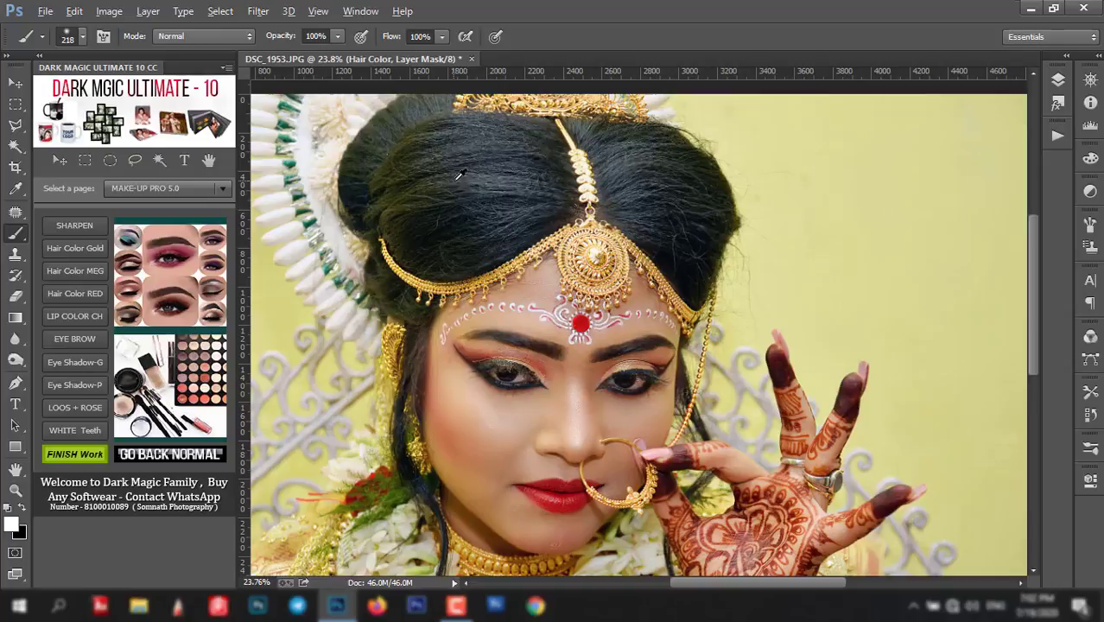
alt+right_click(457, 181)
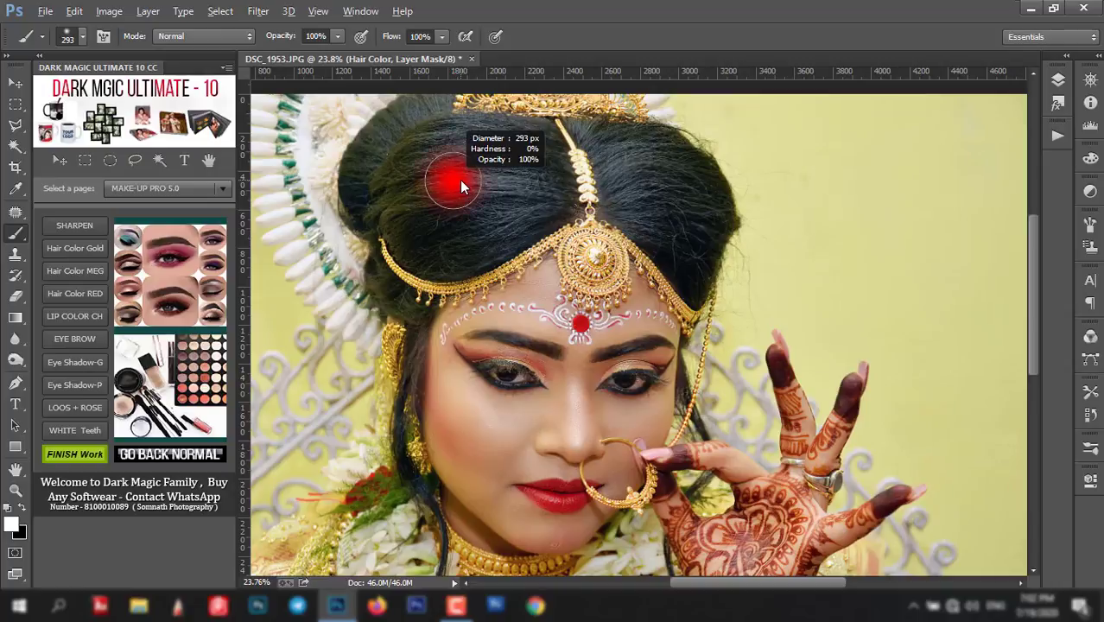
scroll(454, 164, up, 1)
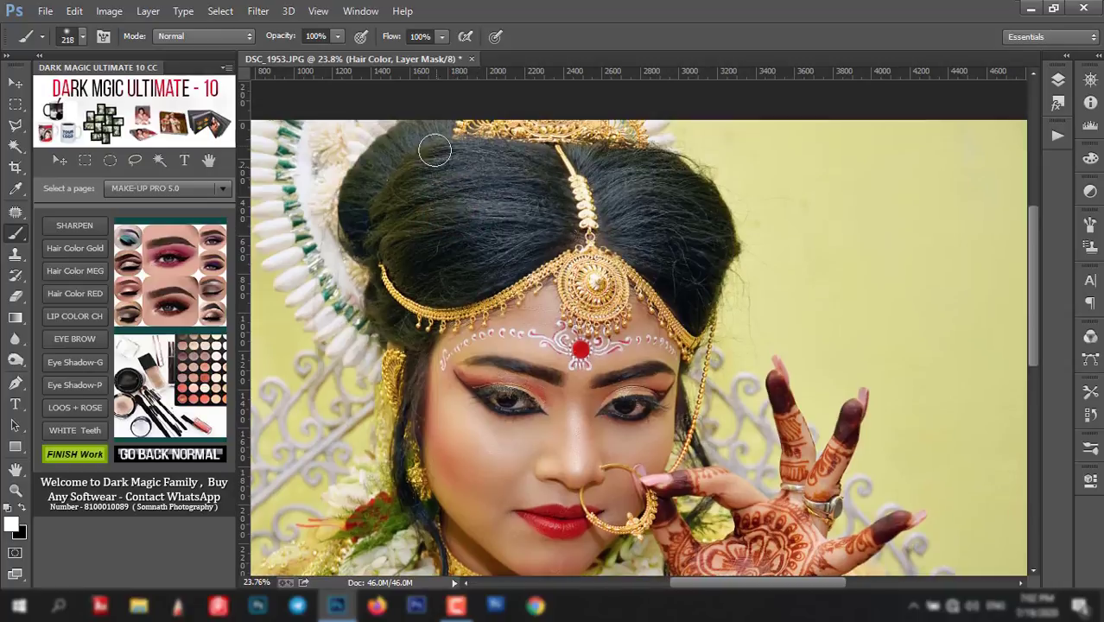
mouse_move(430, 148)
mouse_down()
mouse_move(431, 123)
mouse_move(370, 176)
mouse_move(370, 230)
mouse_move(451, 148)
mouse_move(537, 165)
mouse_move(520, 245)
mouse_move(426, 264)
mouse_up()
mouse_move(590, 166)
mouse_down()
mouse_move(614, 232)
mouse_move(641, 219)
mouse_move(653, 168)
mouse_move(699, 211)
mouse_move(715, 210)
mouse_move(697, 309)
mouse_up()
mouse_move(434, 327)
mouse_down()
mouse_move(382, 318)
mouse_move(394, 315)
mouse_move(418, 365)
mouse_move(420, 406)
mouse_up()
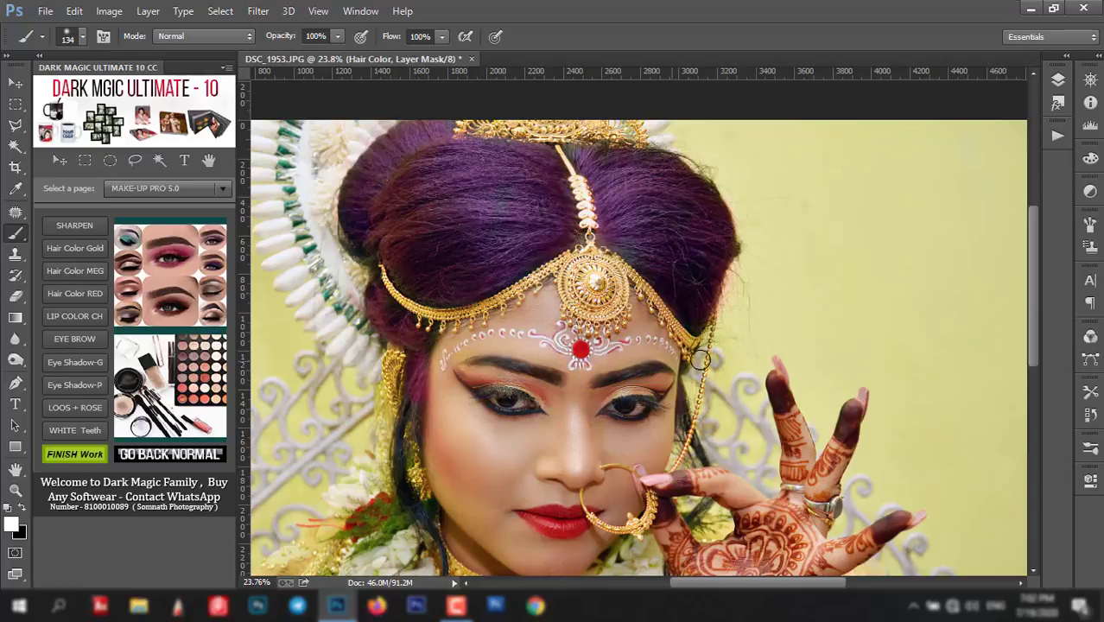
mouse_move(404, 459)
mouse_down()
mouse_move(429, 531)
mouse_move(403, 424)
mouse_up()
- Bring the Hair Color layer's opacity down to 54%
click(1057, 78)
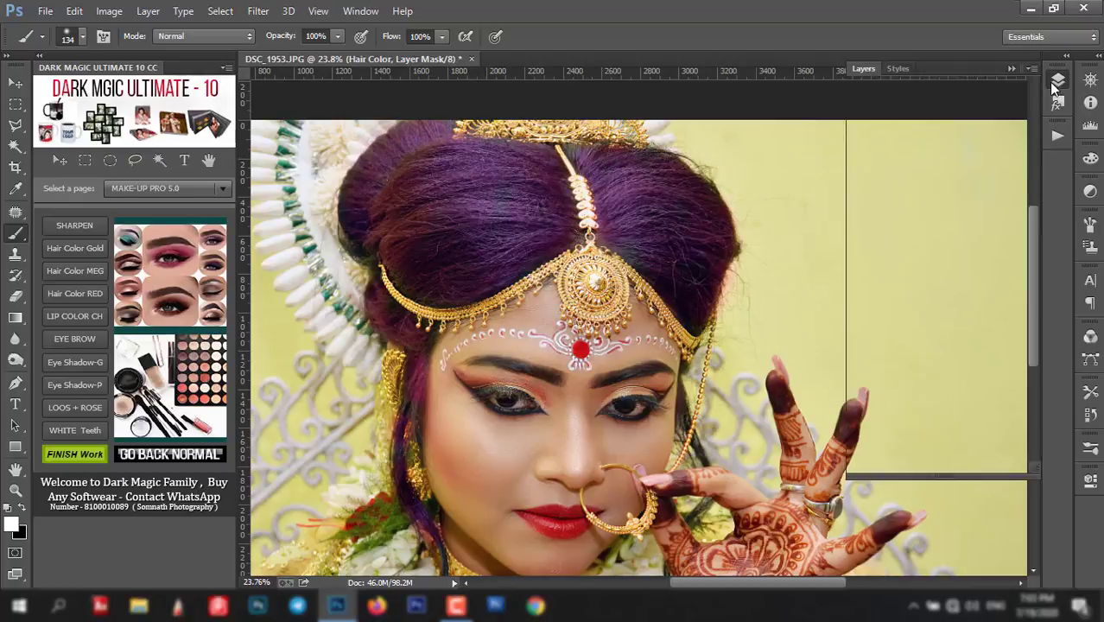
drag(962, 113, 935, 113)
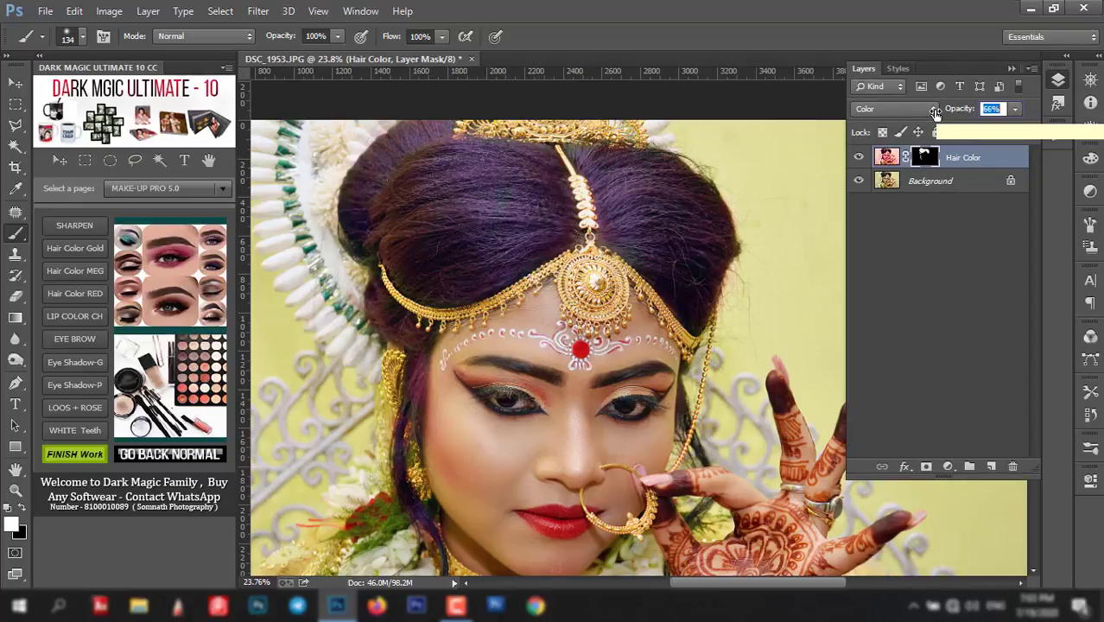
drag(928, 113, 949, 113)
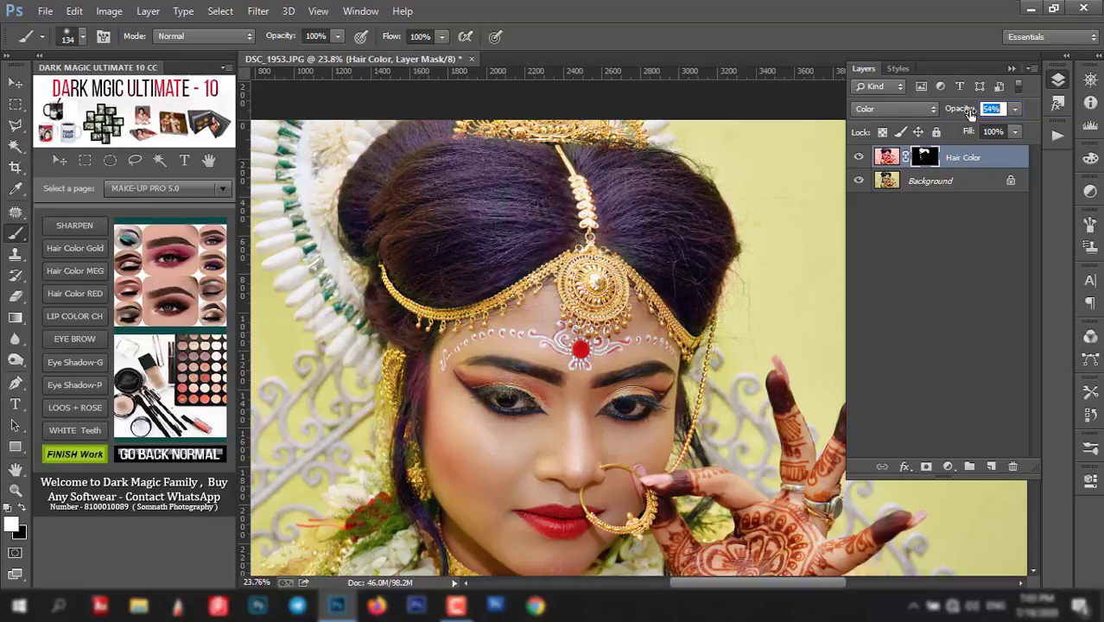
click(1011, 69)
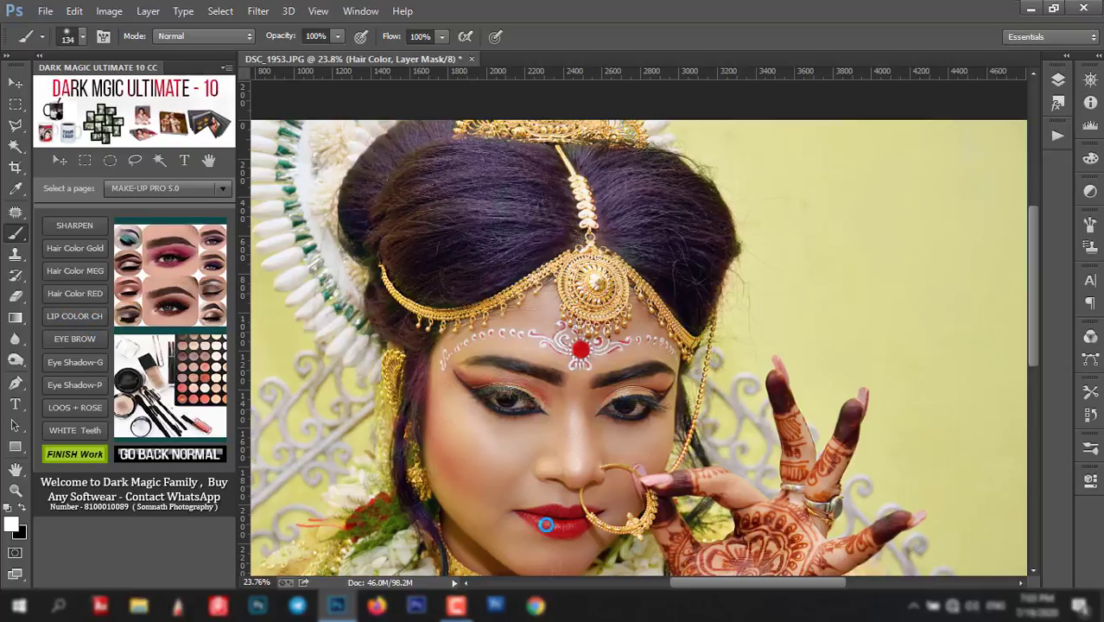
- Zoom in and trace a Polygonal Lasso selection around the bride's upper and lower lip
scroll(529, 366, down, 2)
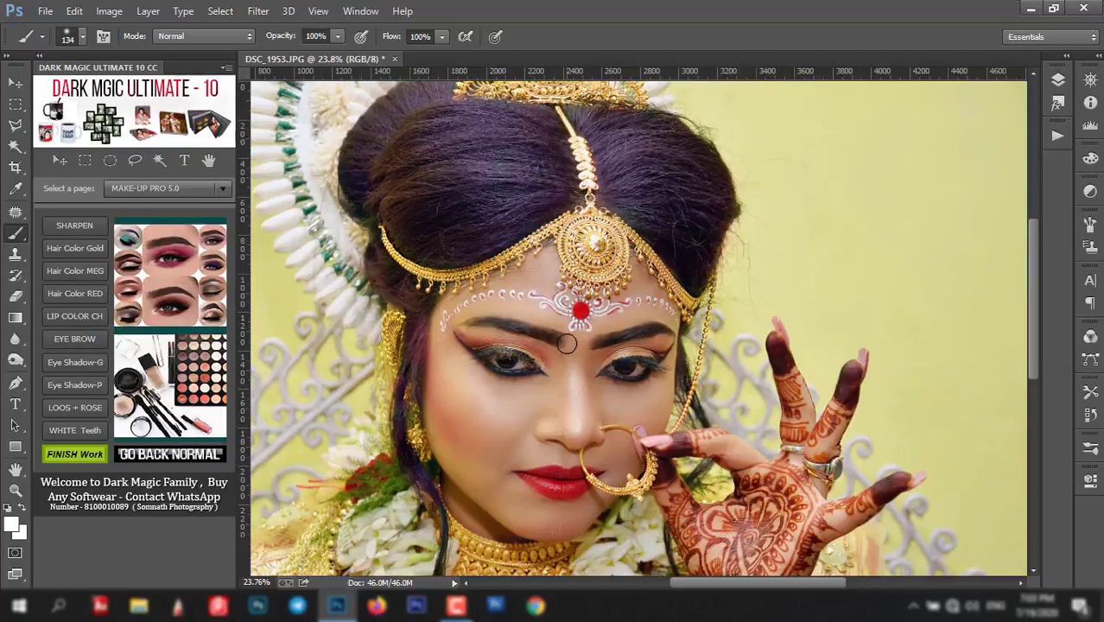
scroll(588, 372, up, 2)
scroll(580, 365, up, 2)
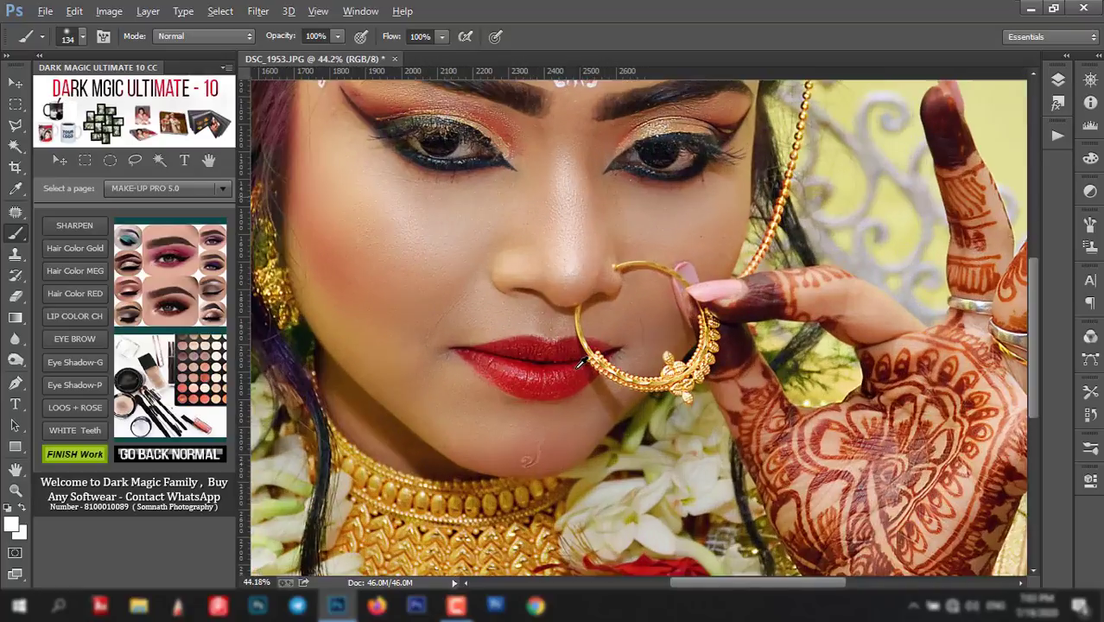
scroll(581, 364, up, 1)
scroll(580, 365, up, 2)
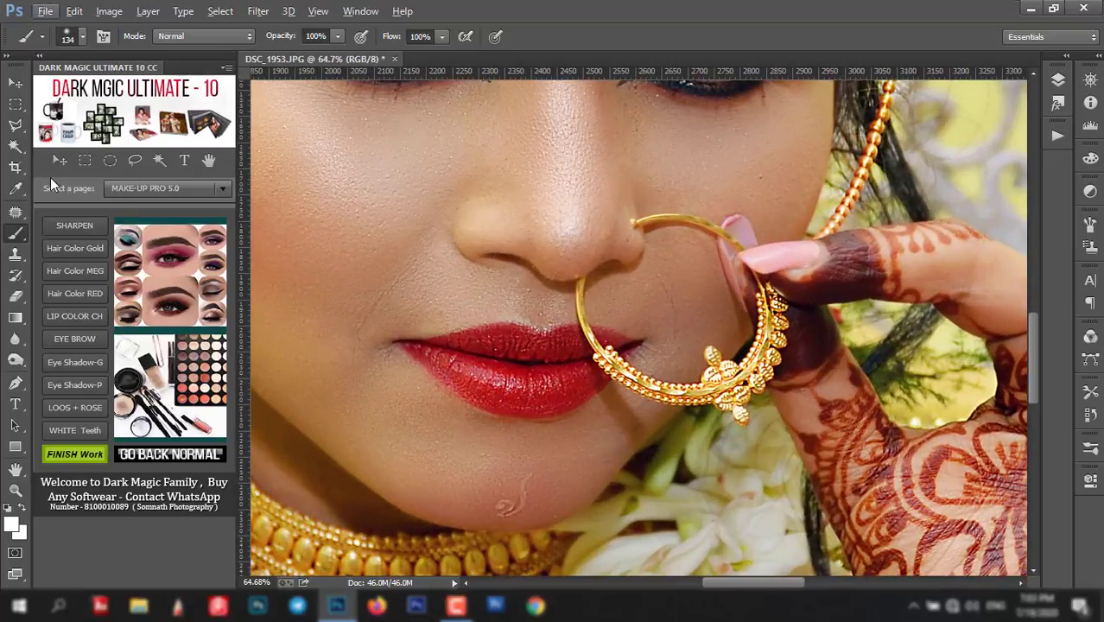
drag(15, 127, 82, 141)
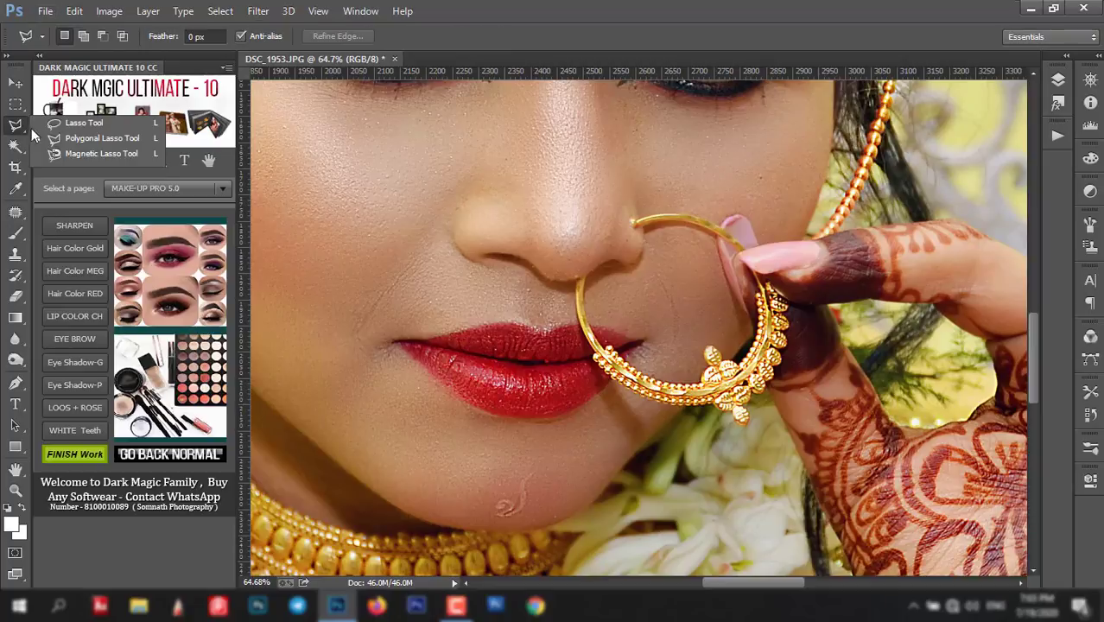
click(397, 341)
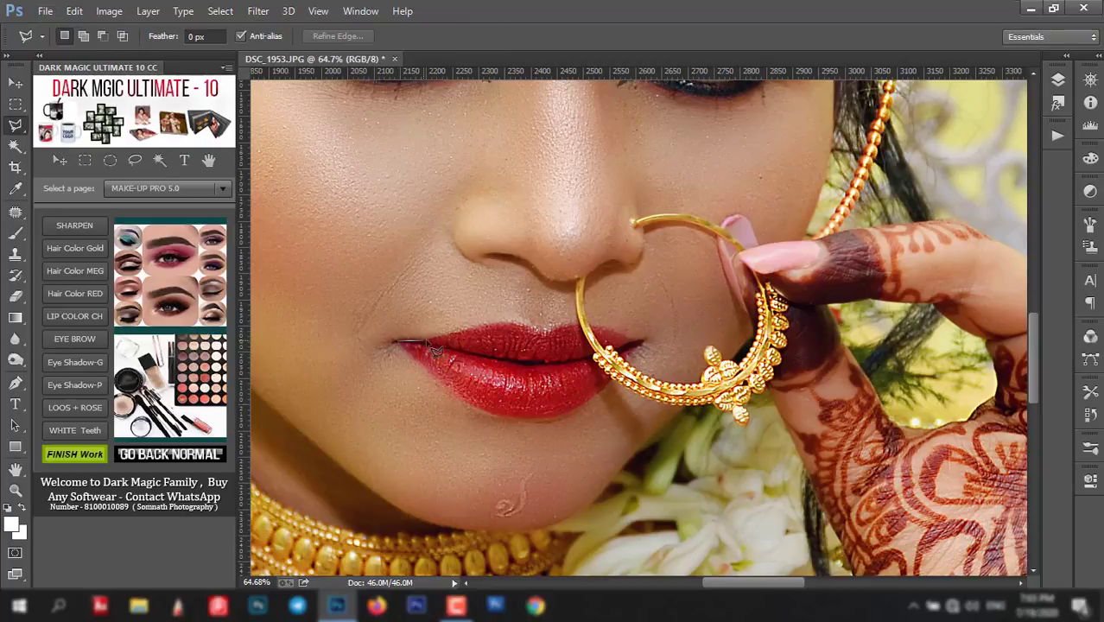
click(519, 325)
click(599, 399)
click(519, 418)
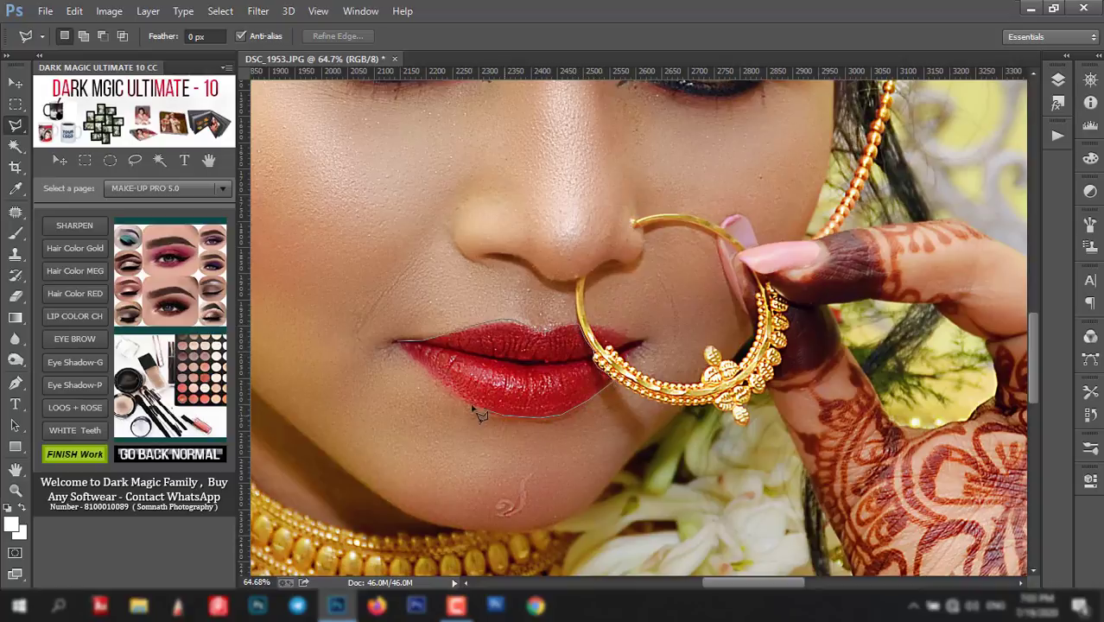
click(399, 342)
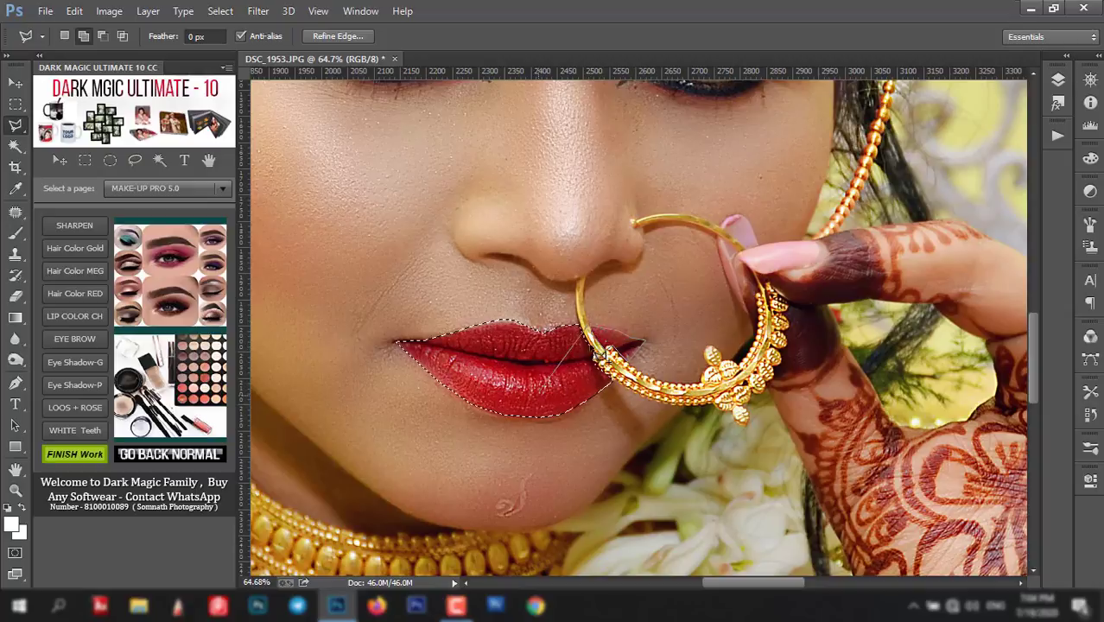
double_click(608, 345)
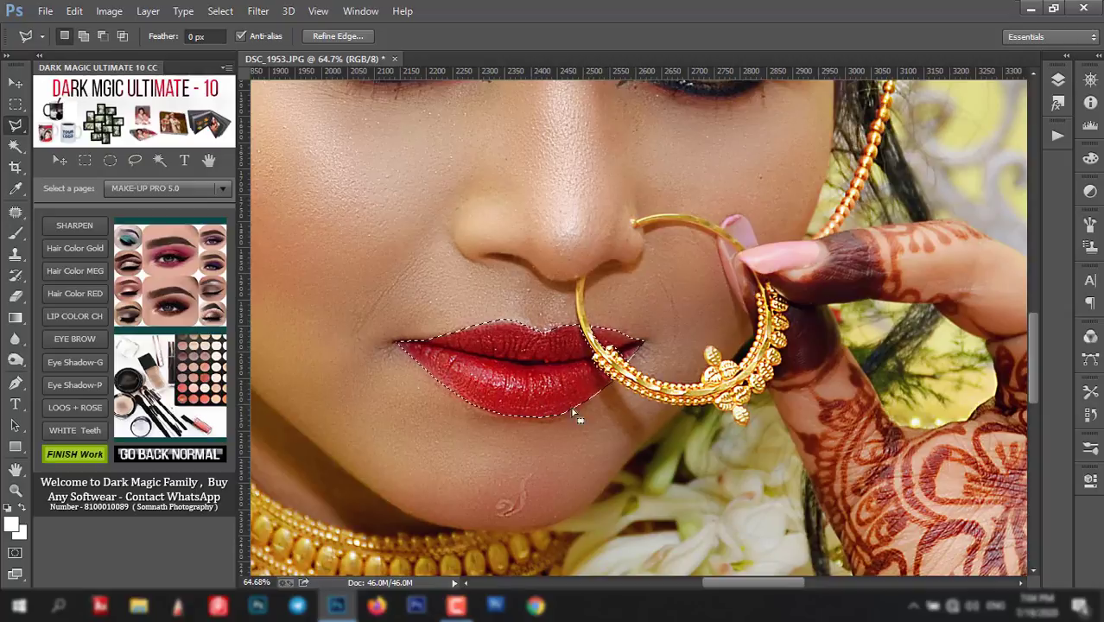
- Apply Dark Magic's LIP COLOR CH with a Hue/Saturation hue of -44 to turn the lips pink
click(79, 315)
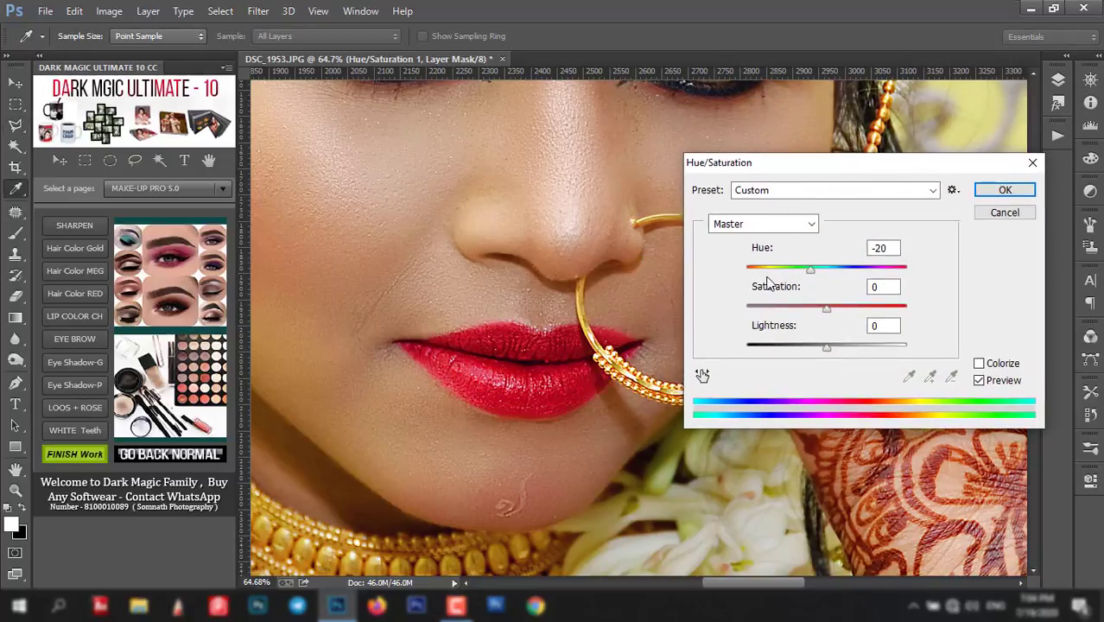
mouse_move(810, 272)
mouse_down()
mouse_move(777, 272)
mouse_move(793, 273)
mouse_up()
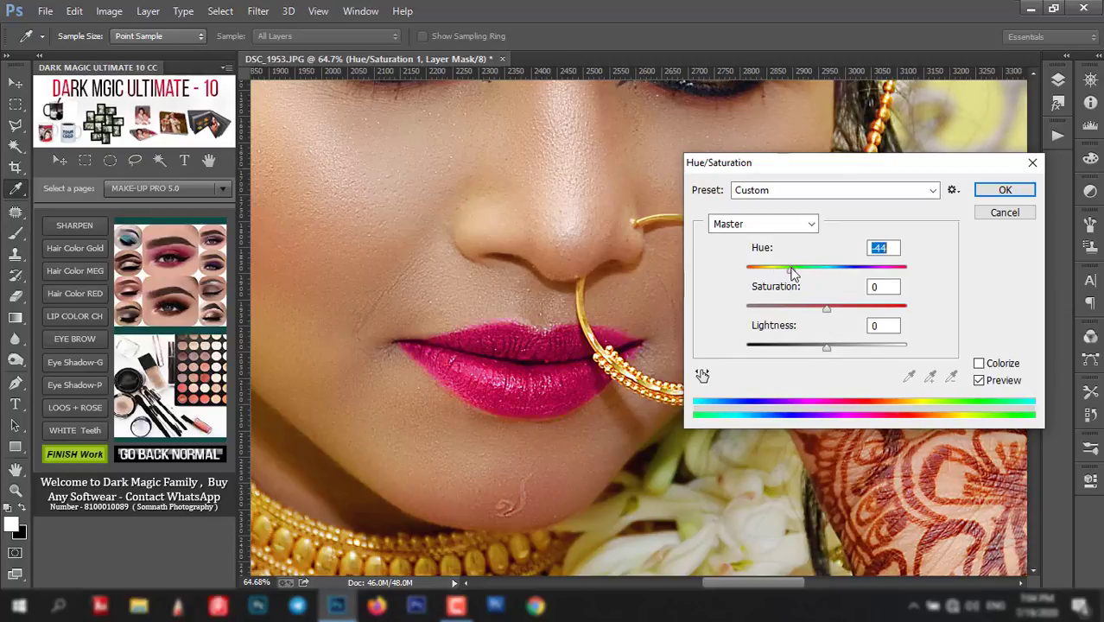
click(1004, 191)
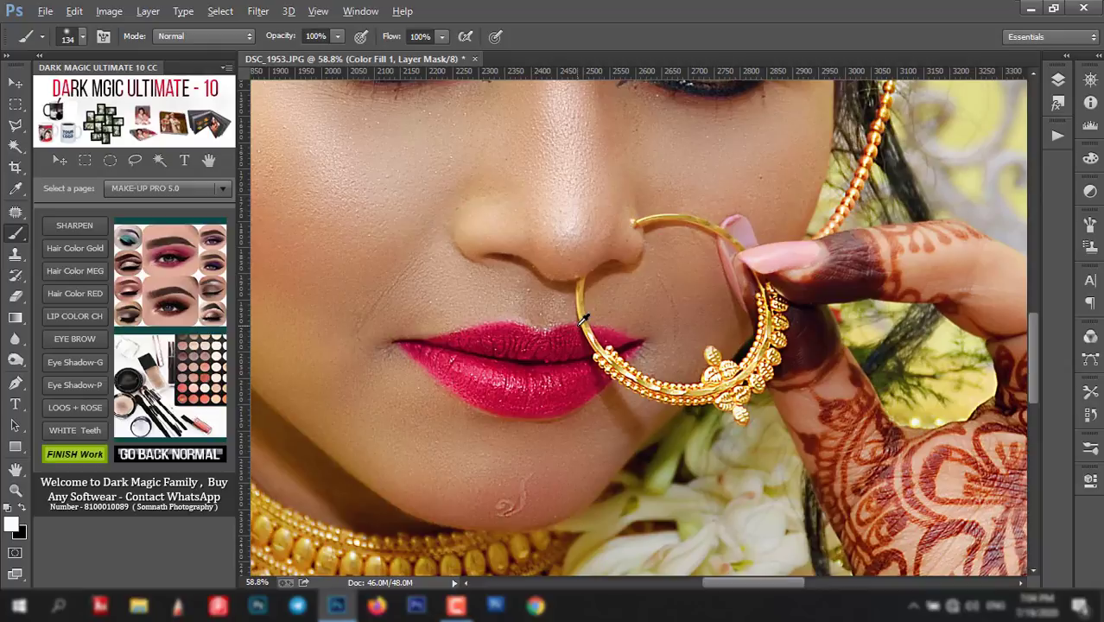
- Fit the photo on screen and push the lip Hue/Saturation hue to -66 for stronger magenta
scroll(682, 285, down, 2)
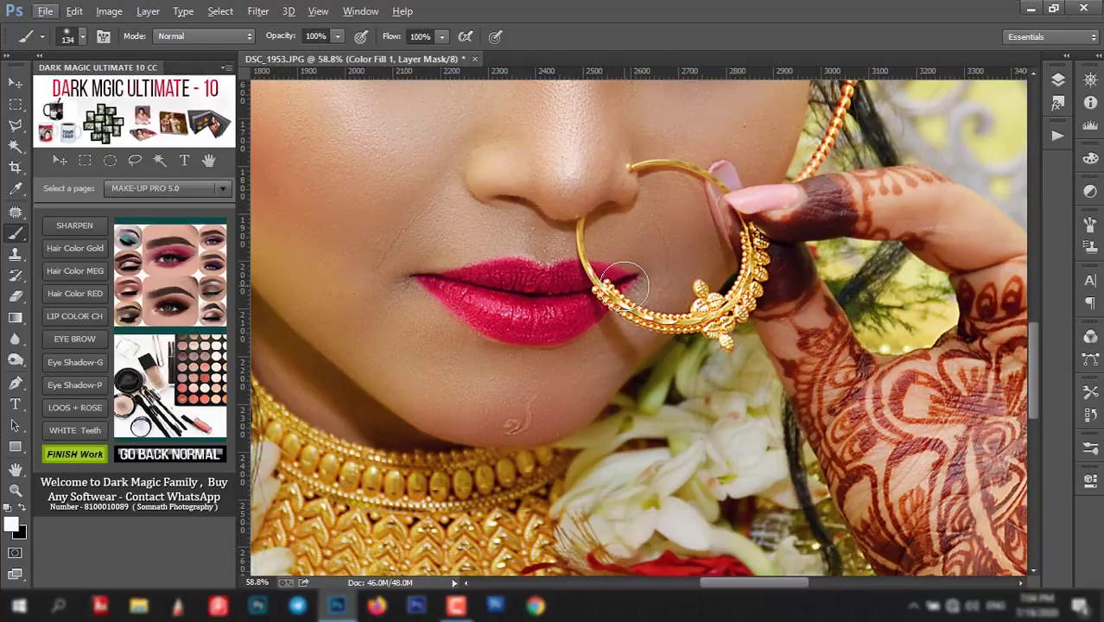
key(ctrl+0)
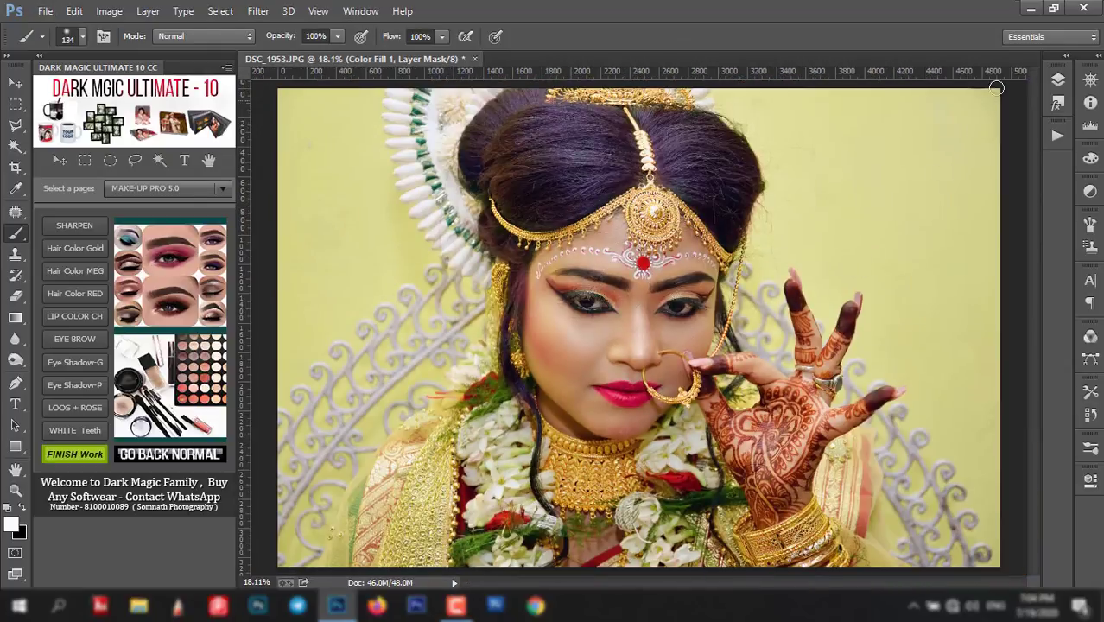
click(1058, 79)
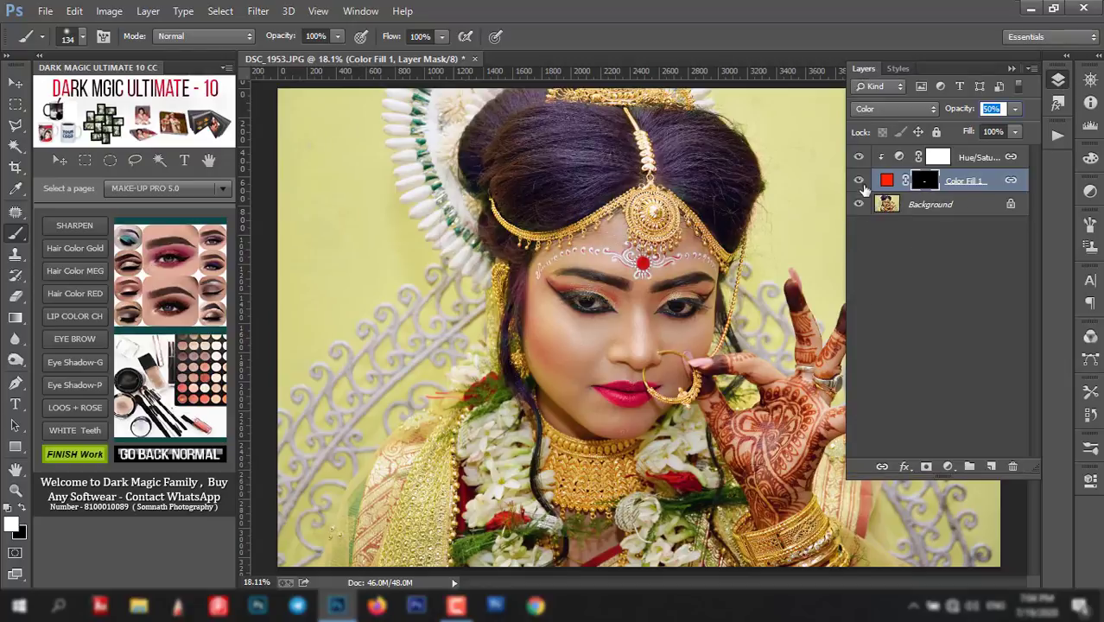
click(900, 159)
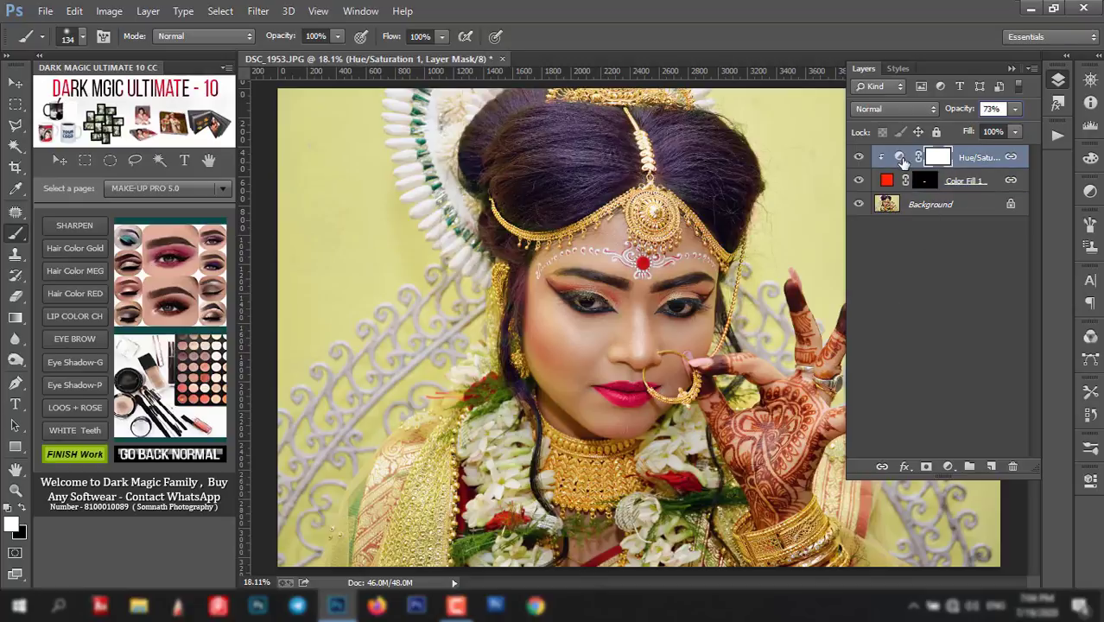
double_click(900, 158)
drag(936, 280, 925, 284)
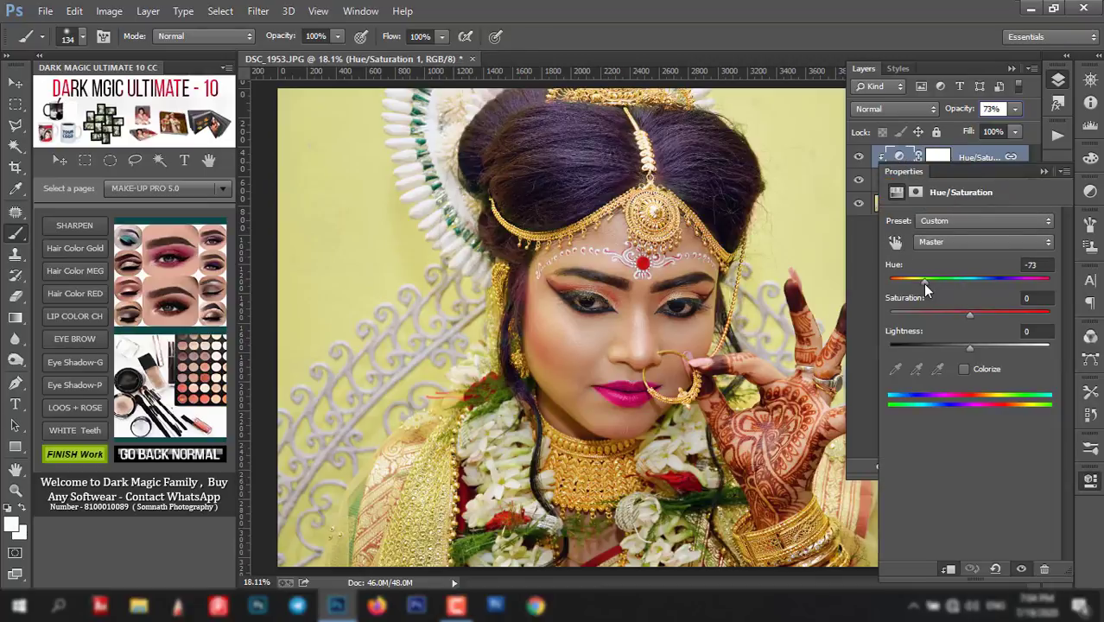
drag(922, 283, 927, 290)
click(1042, 173)
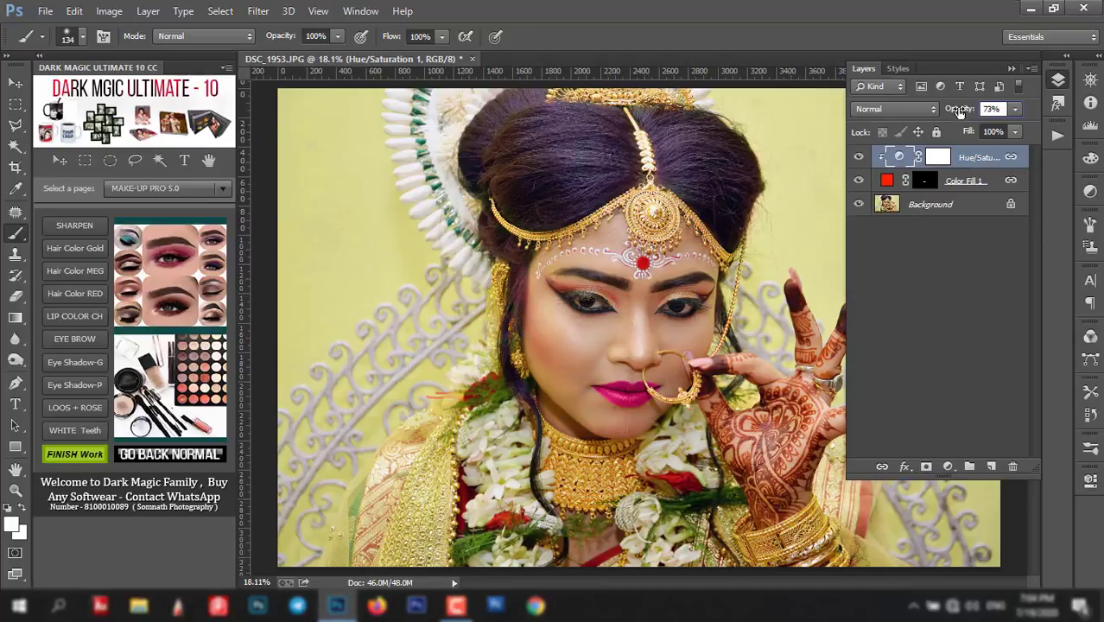
- Lower the lip adjustment to 61% opacity and toggle its visibility to compare
drag(959, 111, 951, 113)
alt+click(860, 204)
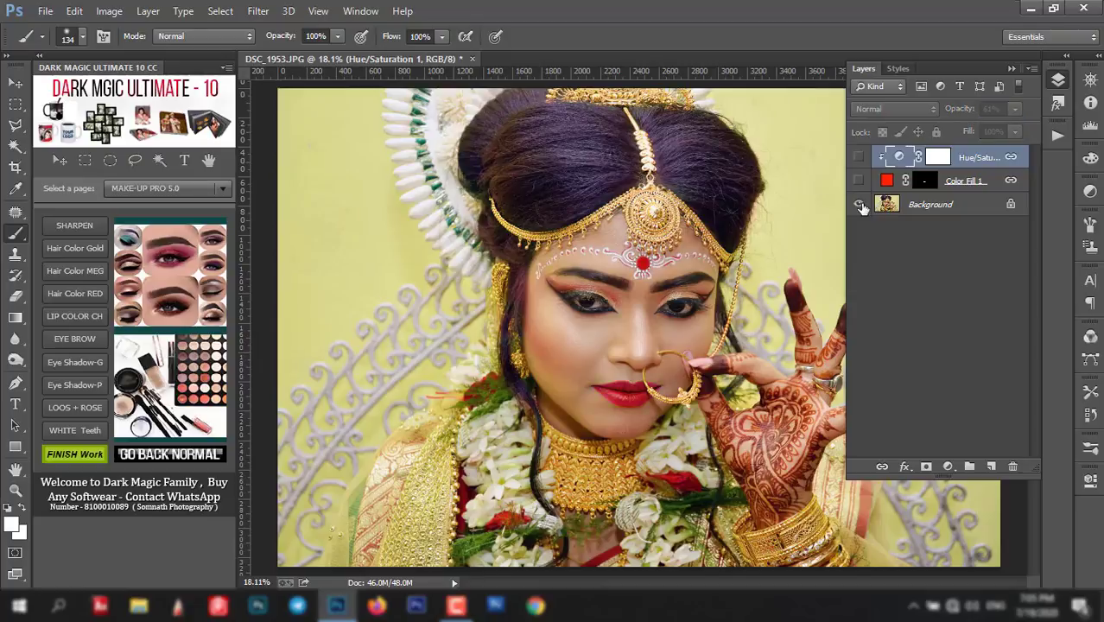
alt+click(859, 204)
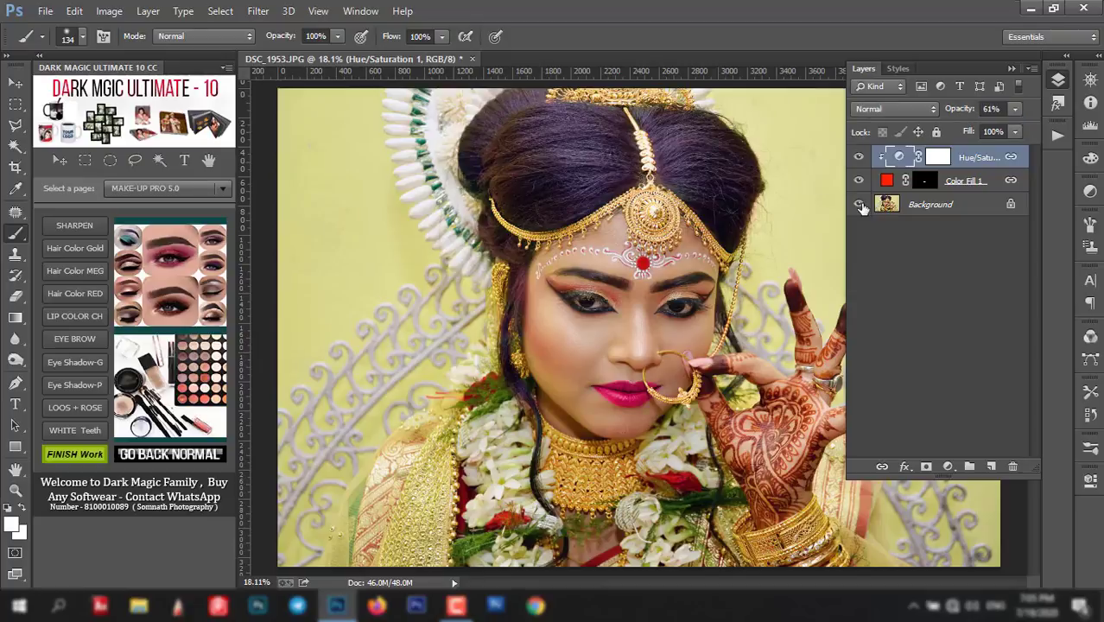
click(1009, 71)
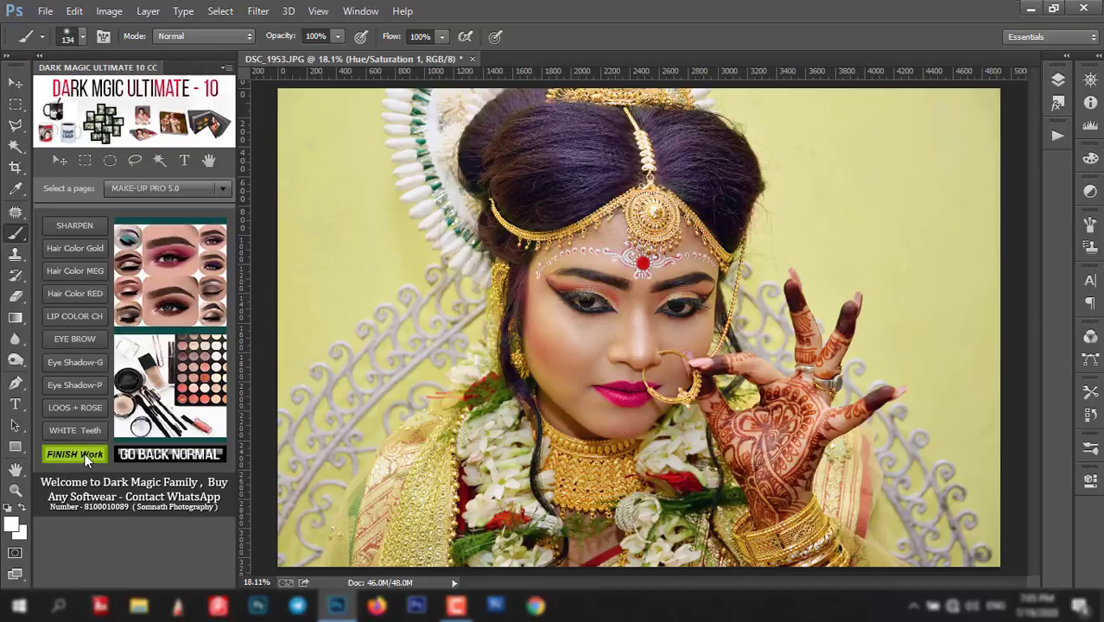
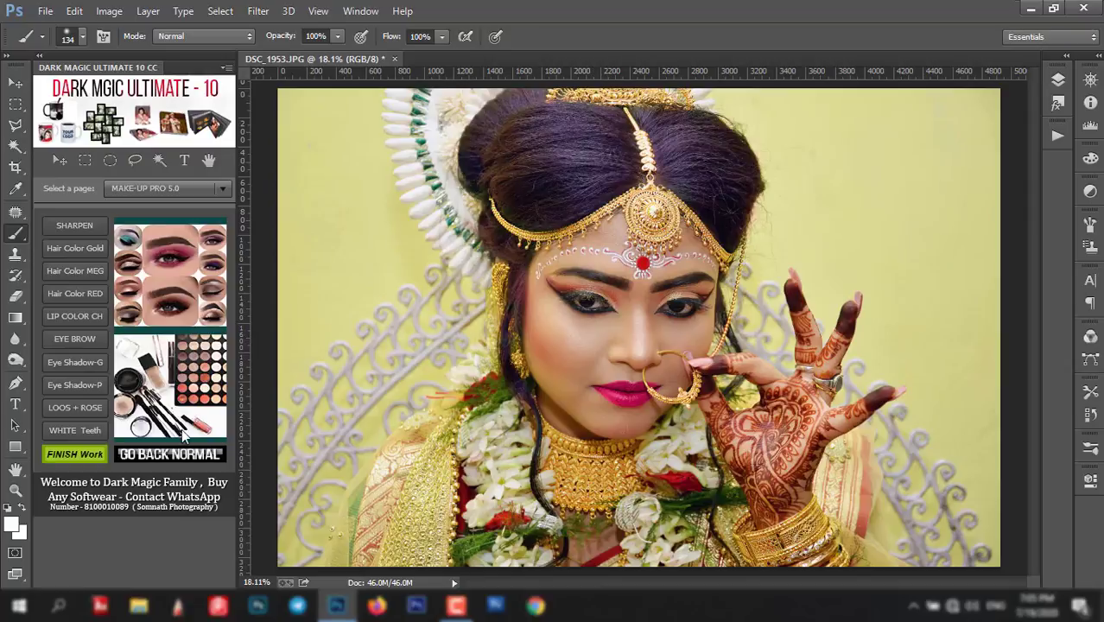
- Run the Eye Shadow-P action and paint pink eyeshadow across both eyelids
click(84, 383)
scroll(620, 295, up, 2)
scroll(620, 295, up, 1)
scroll(622, 298, up, 2)
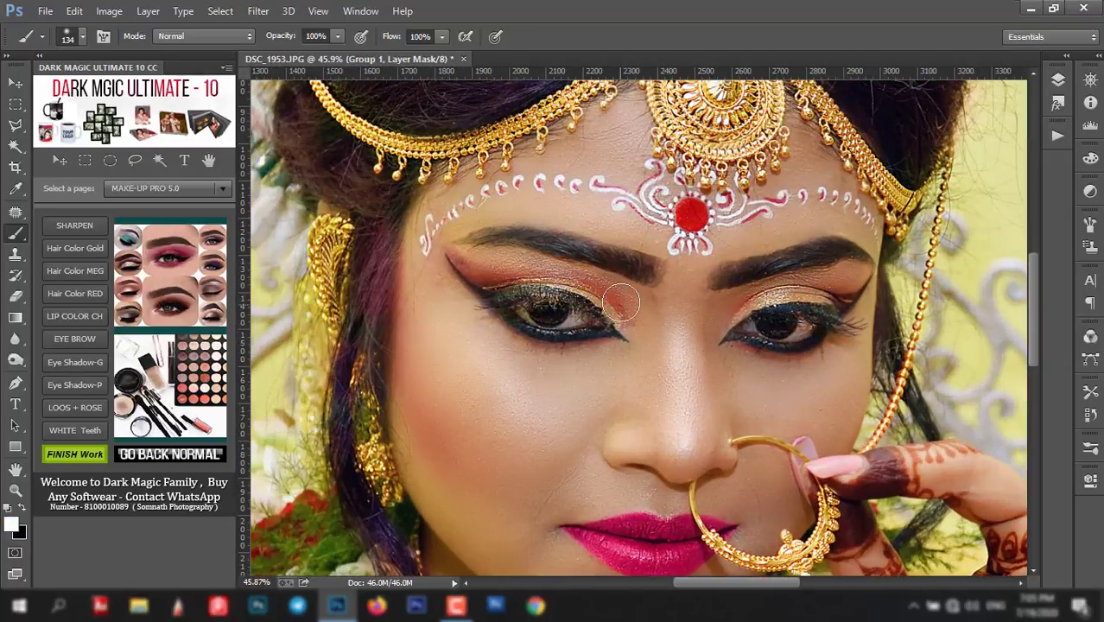
mouse_move(628, 306)
mouse_down()
mouse_move(636, 312)
mouse_move(621, 291)
mouse_move(579, 276)
mouse_move(476, 257)
mouse_up()
mouse_move(725, 318)
mouse_down()
mouse_move(741, 296)
mouse_move(825, 285)
mouse_up()
- Lower the eyeshadow group's opacity to about 75%
alt+scroll(740, 340, down, 3)
alt+scroll(740, 339, up, 1)
drag(740, 340, 671, 329)
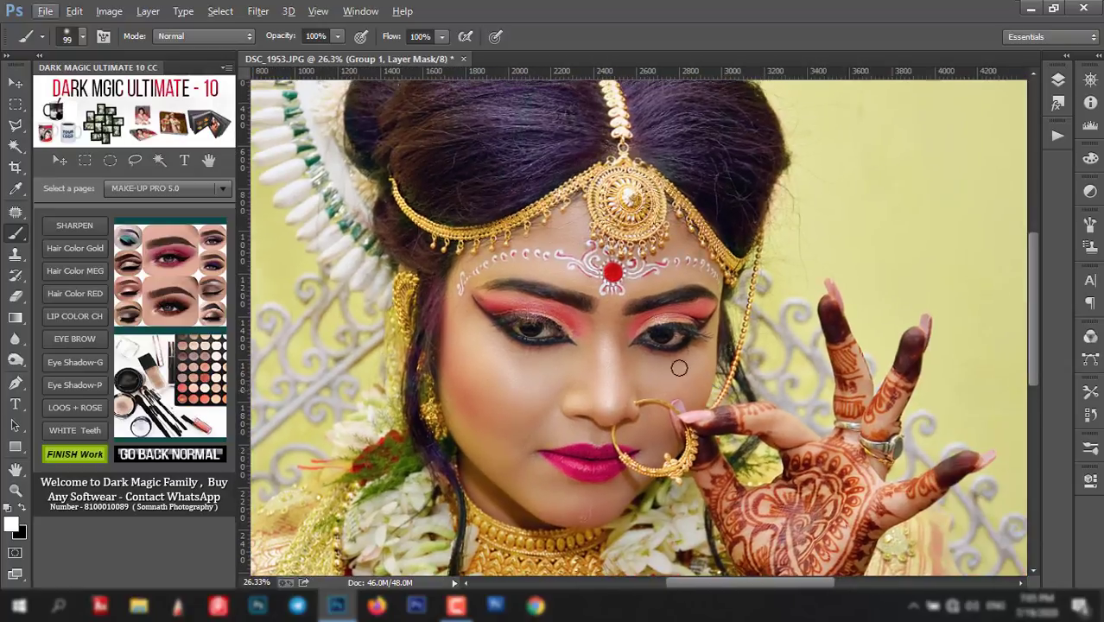
alt+scroll(734, 341, up, 1)
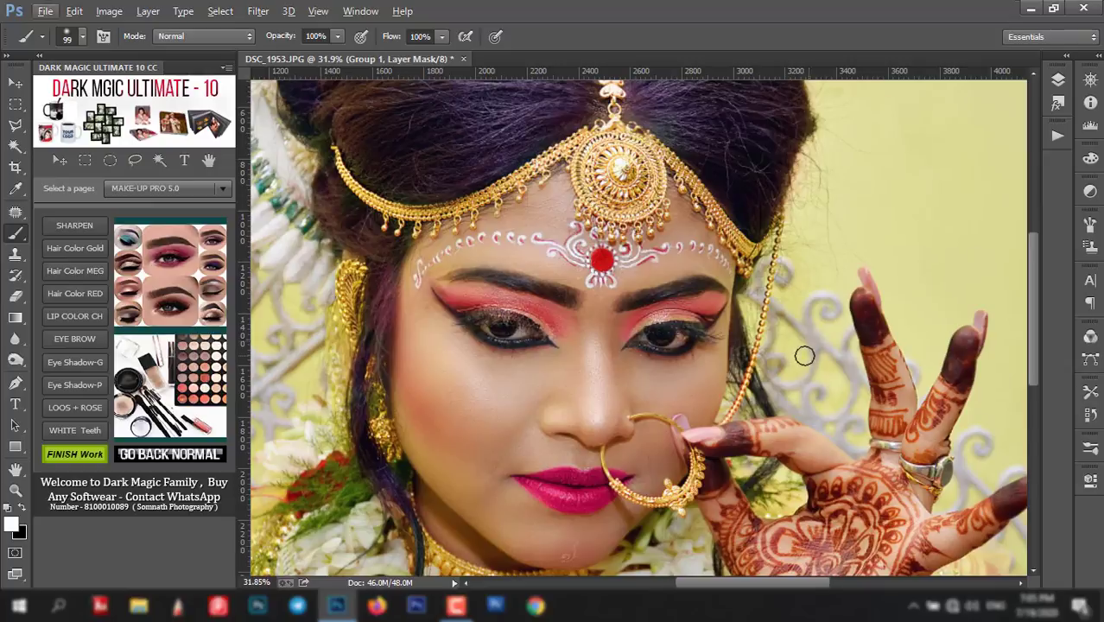
click(1057, 80)
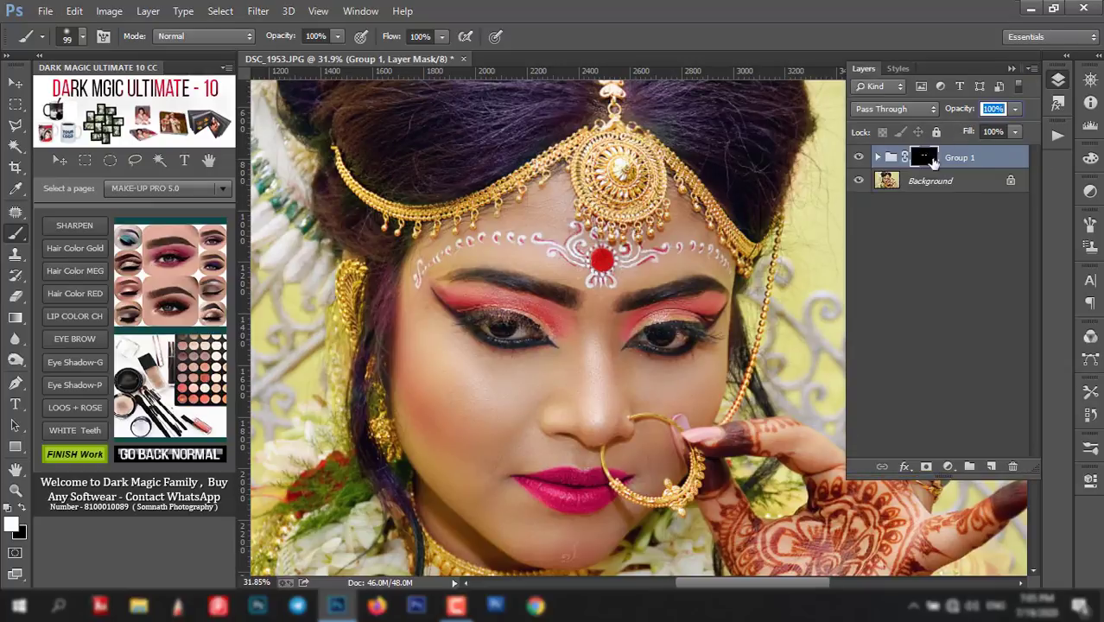
drag(957, 111, 936, 114)
- Try shifting the eyeshadow's Hue/Saturation hue, then undo back to the pink-red tone
click(877, 157)
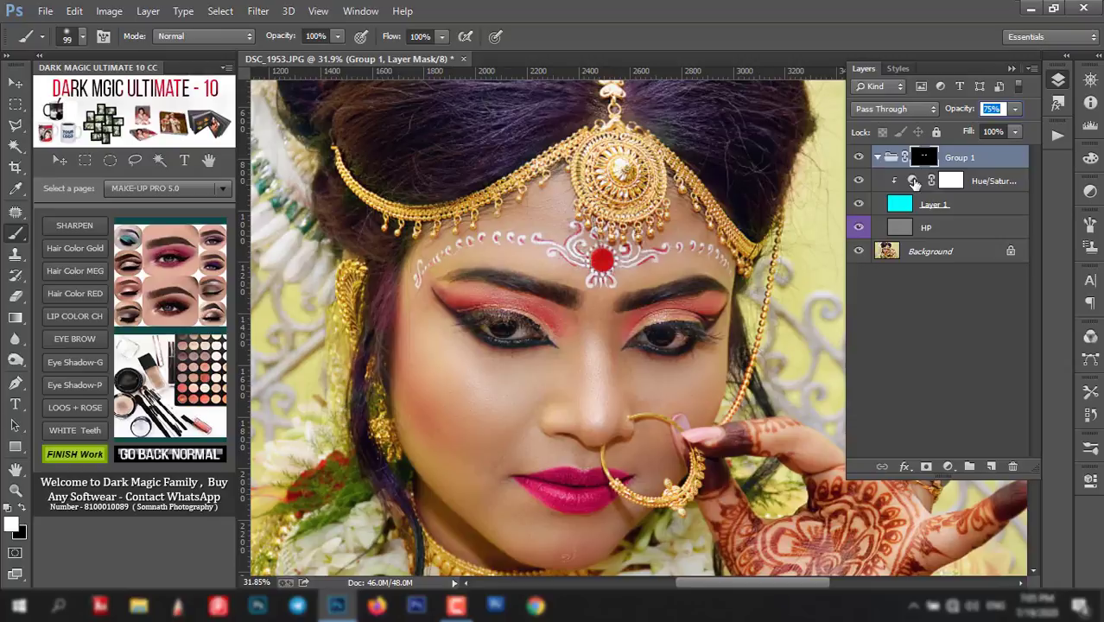
double_click(914, 182)
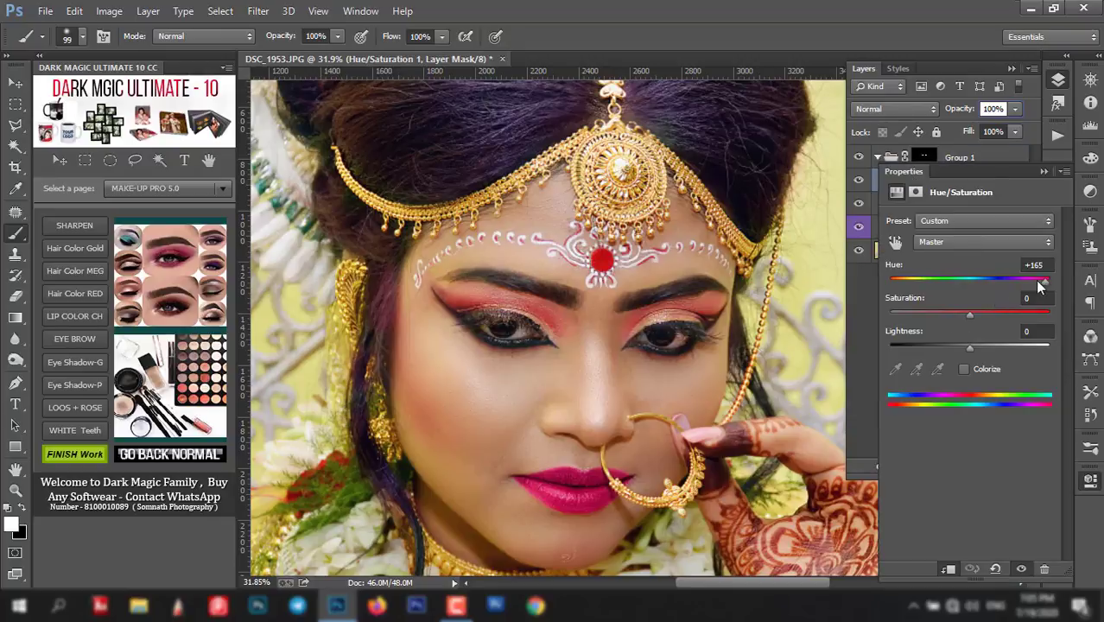
mouse_move(1043, 285)
mouse_down()
mouse_move(952, 297)
mouse_move(997, 283)
mouse_up()
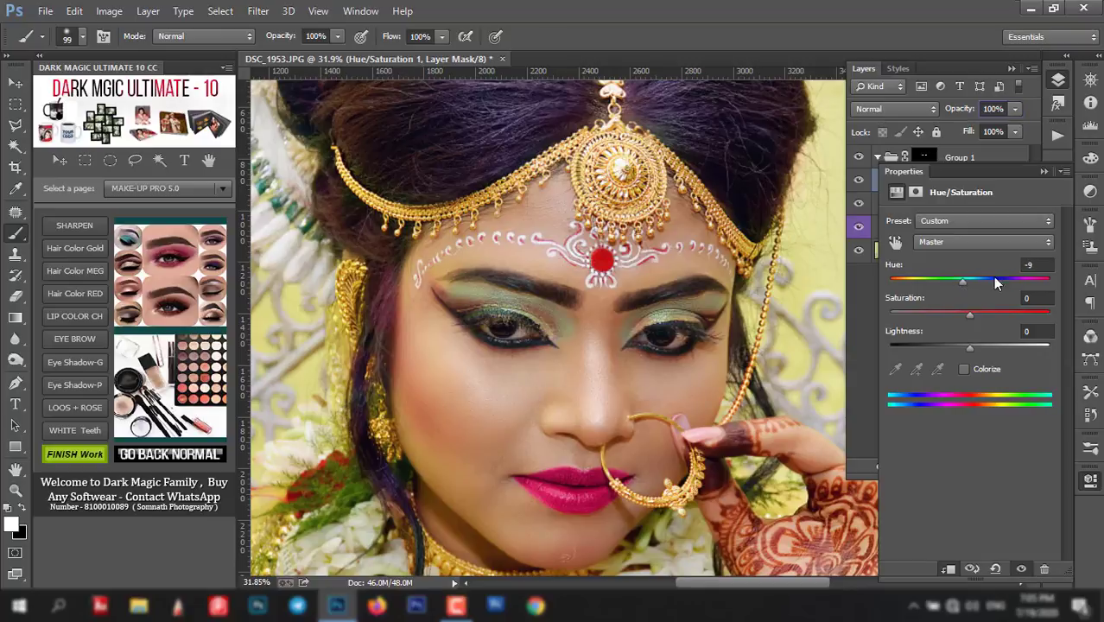
click(1044, 171)
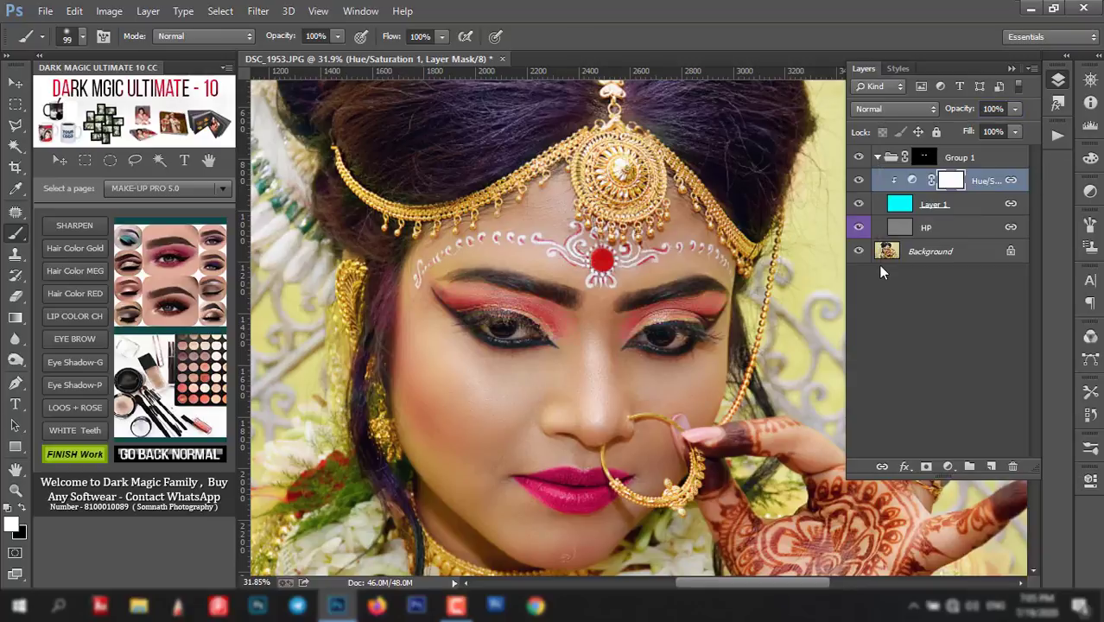
key(ctrl+z)
- Flatten the image to finish the eyeshadow work
click(877, 157)
click(1011, 68)
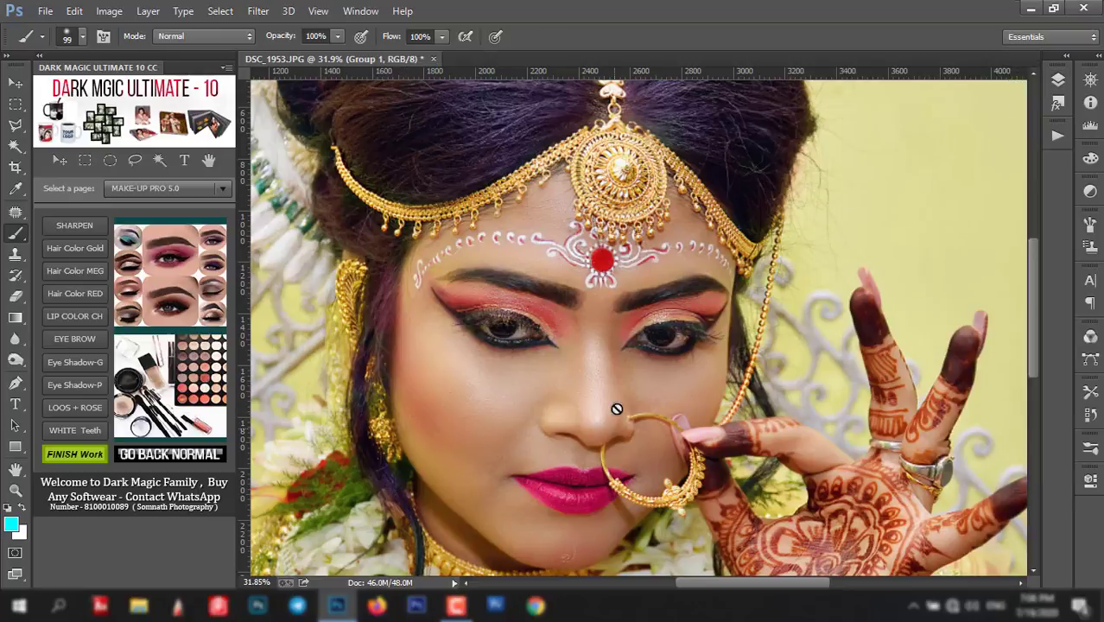
click(82, 453)
- Run LOOS + ROSE and paint blush on the cheeks with a 10% flow brush
click(61, 407)
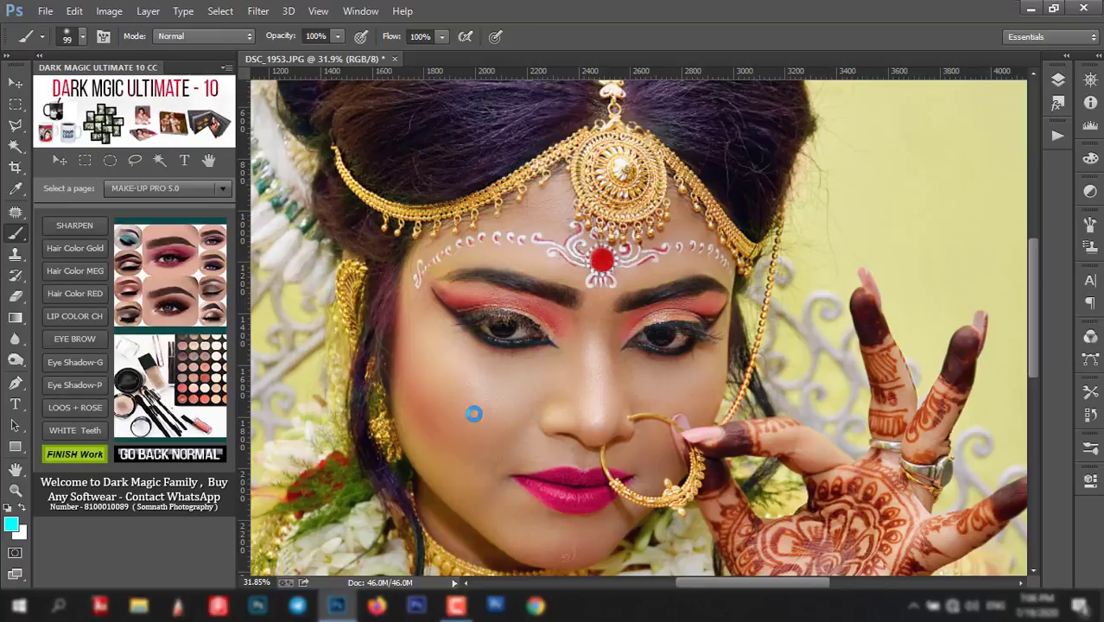
drag(480, 364, 532, 360)
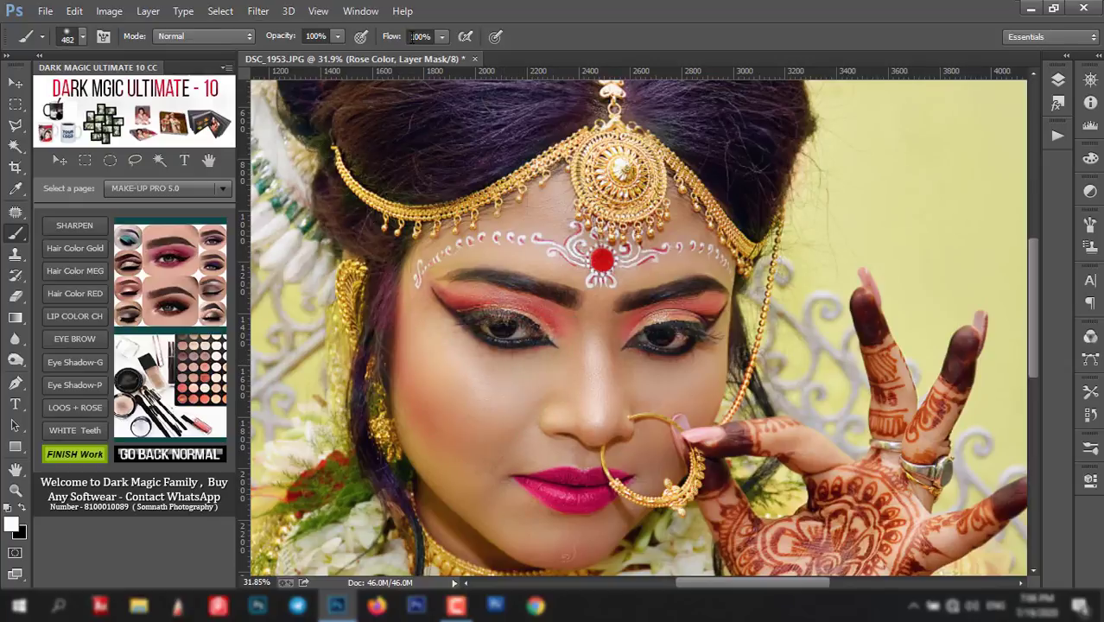
click(412, 37)
text(0)
key(Return)
drag(481, 395, 456, 402)
- Toggle the Rose Color layer to compare the blush, then flatten the image
click(1057, 79)
click(858, 162)
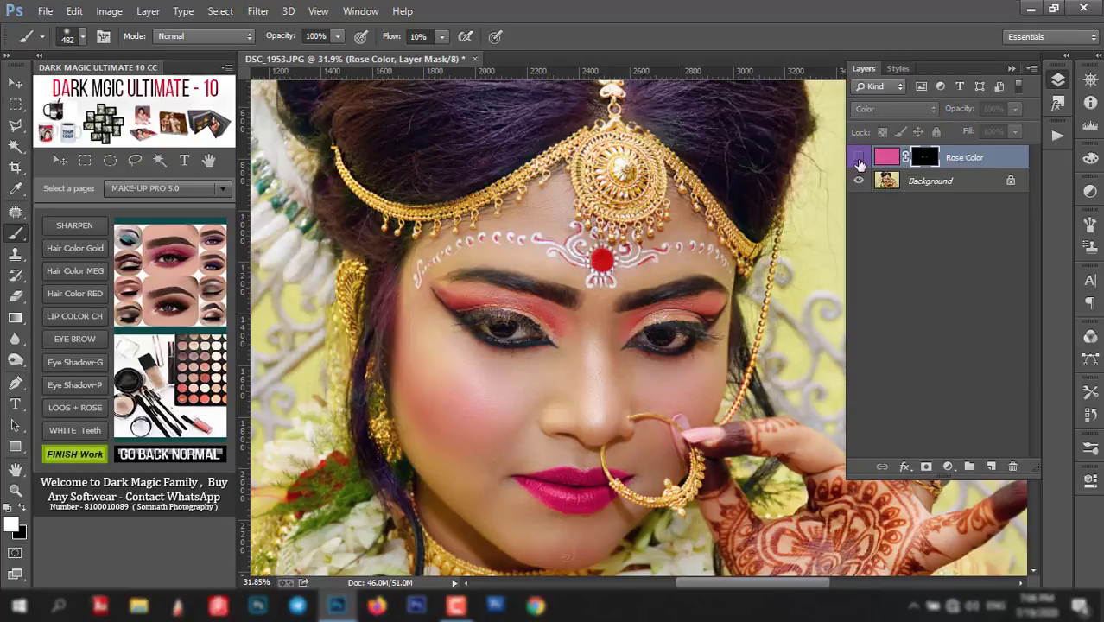
click(858, 160)
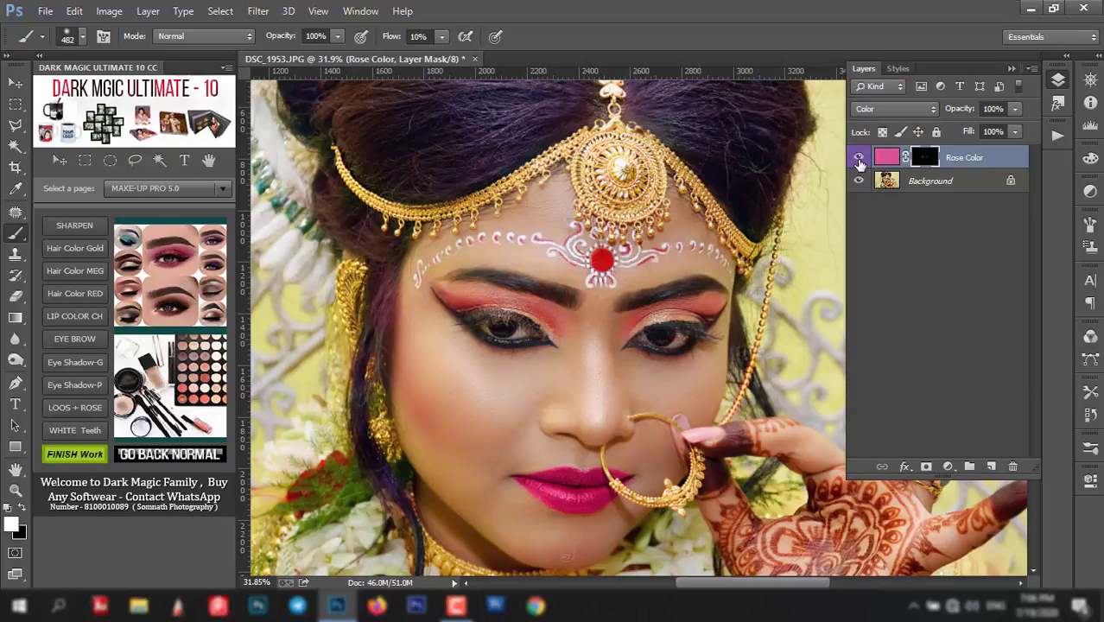
click(1012, 69)
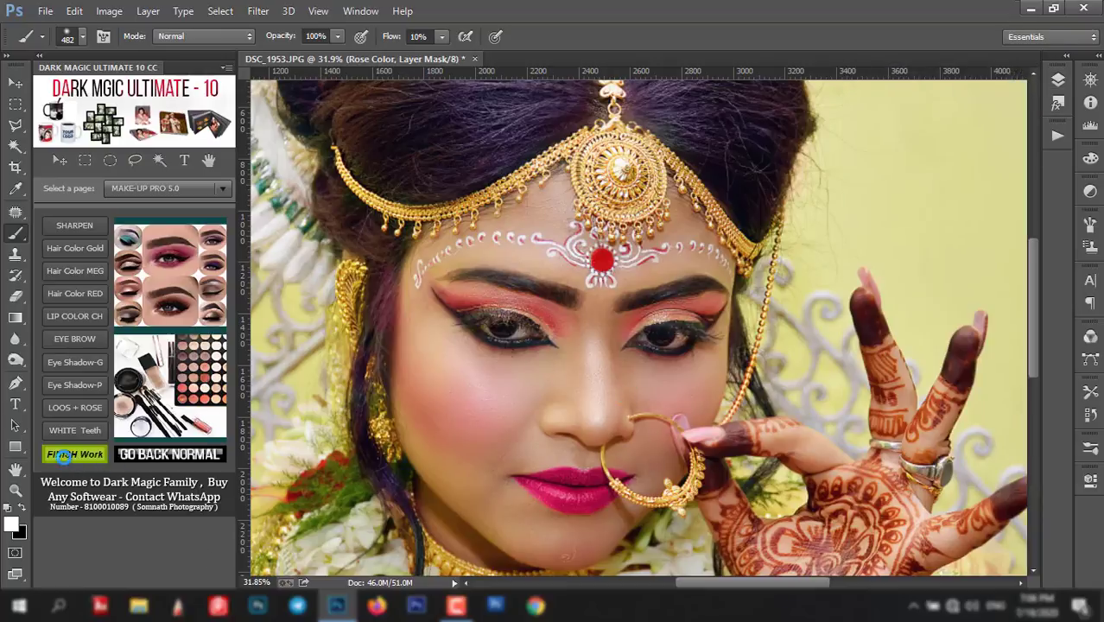
click(95, 450)
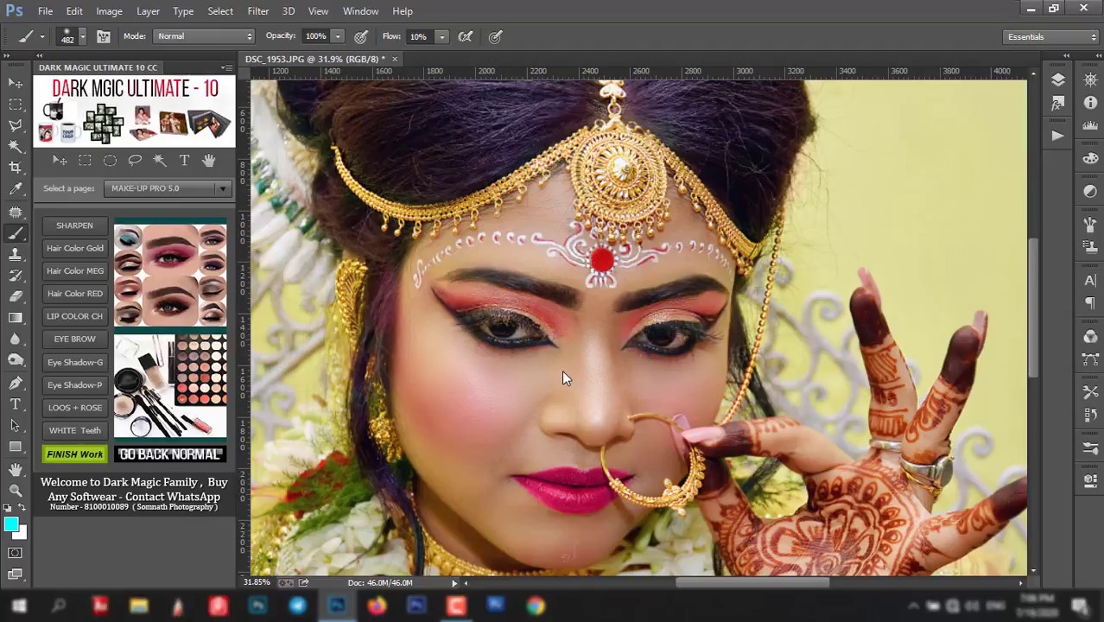
- Run WHITE Teeth with white paint colour and a small 100% flow brush on the eye whites
key(d)
key(x)
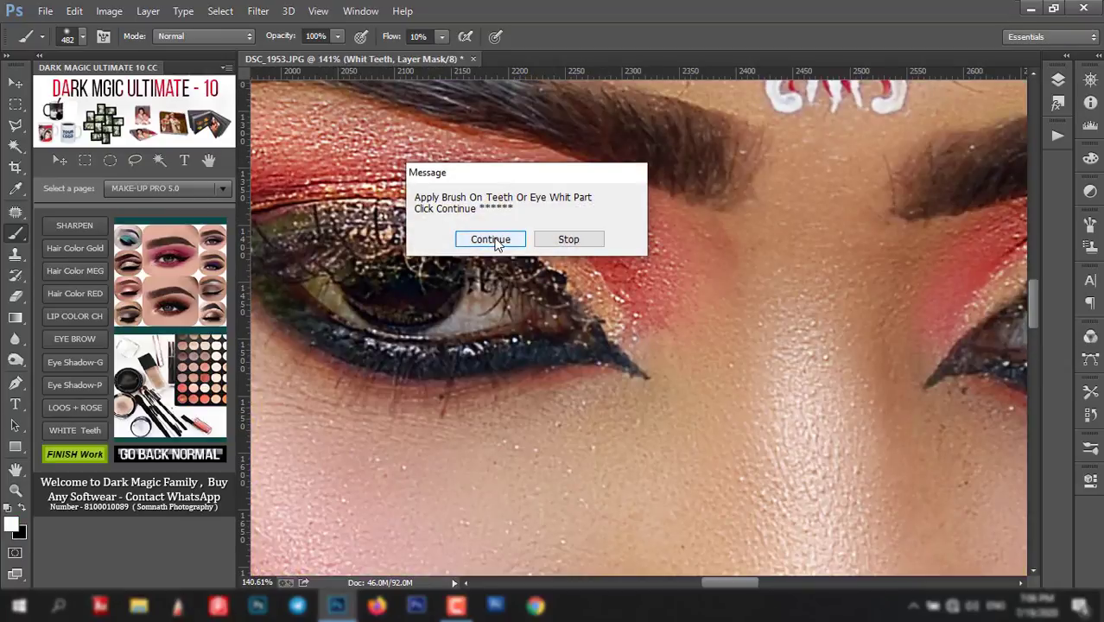
click(491, 240)
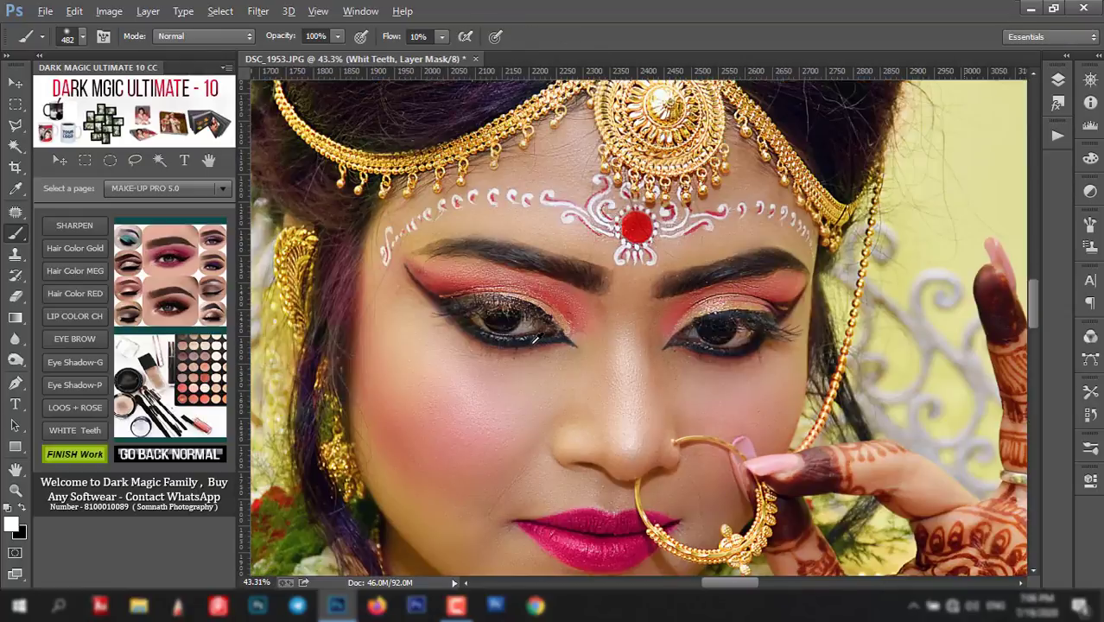
drag(536, 340, 472, 358)
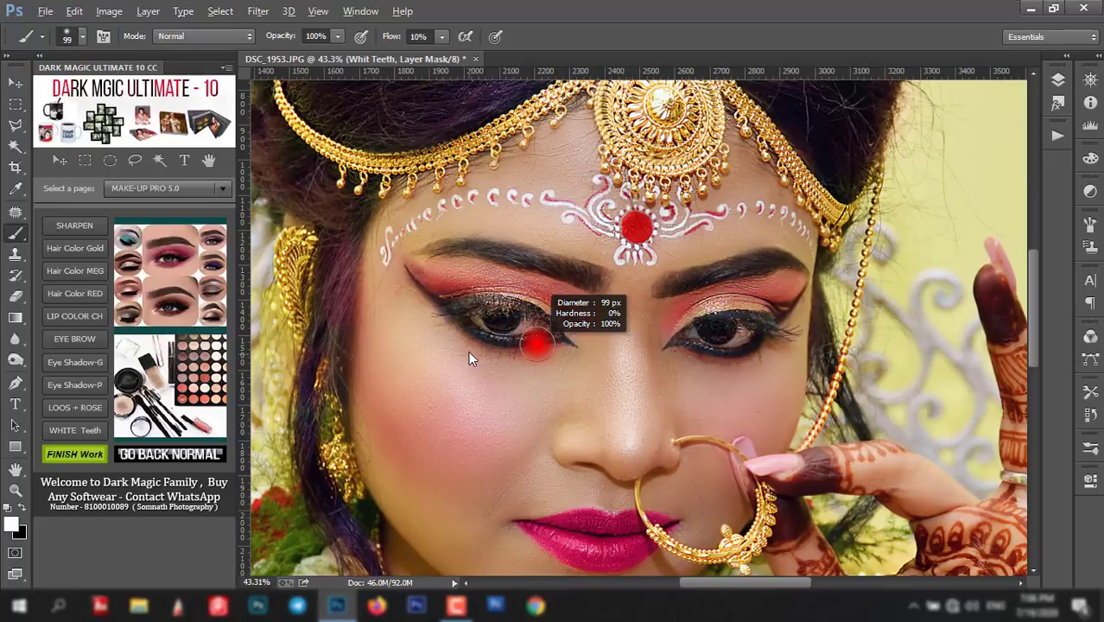
drag(472, 359, 468, 350)
drag(384, 41, 576, 53)
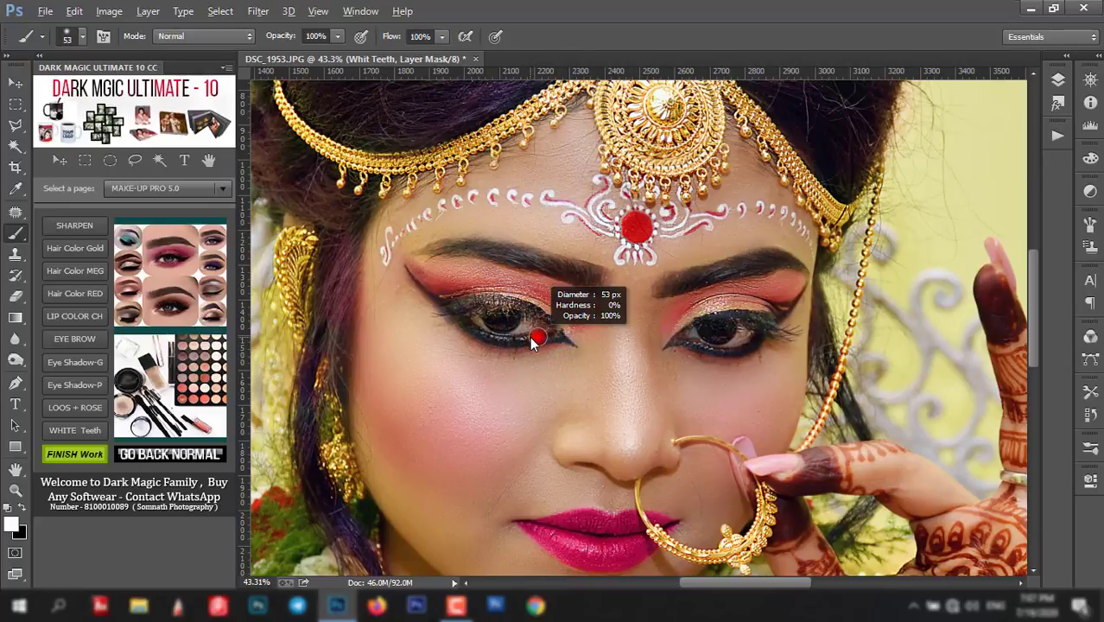
drag(532, 336, 527, 336)
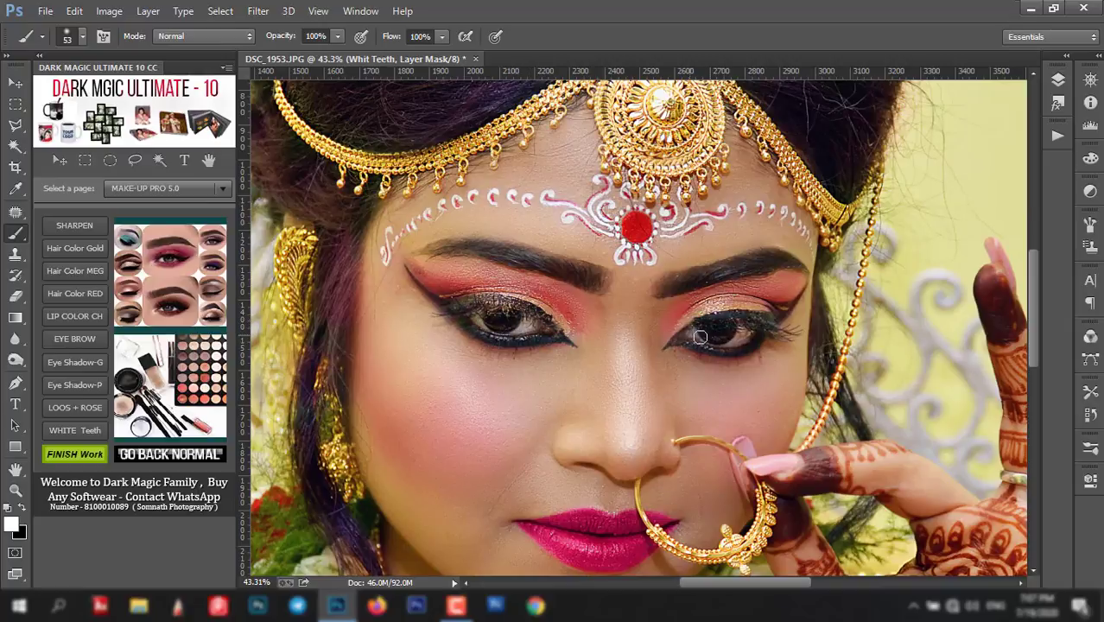
- Toggle the Whit Teeth layer to compare, then flatten the image
click(1057, 79)
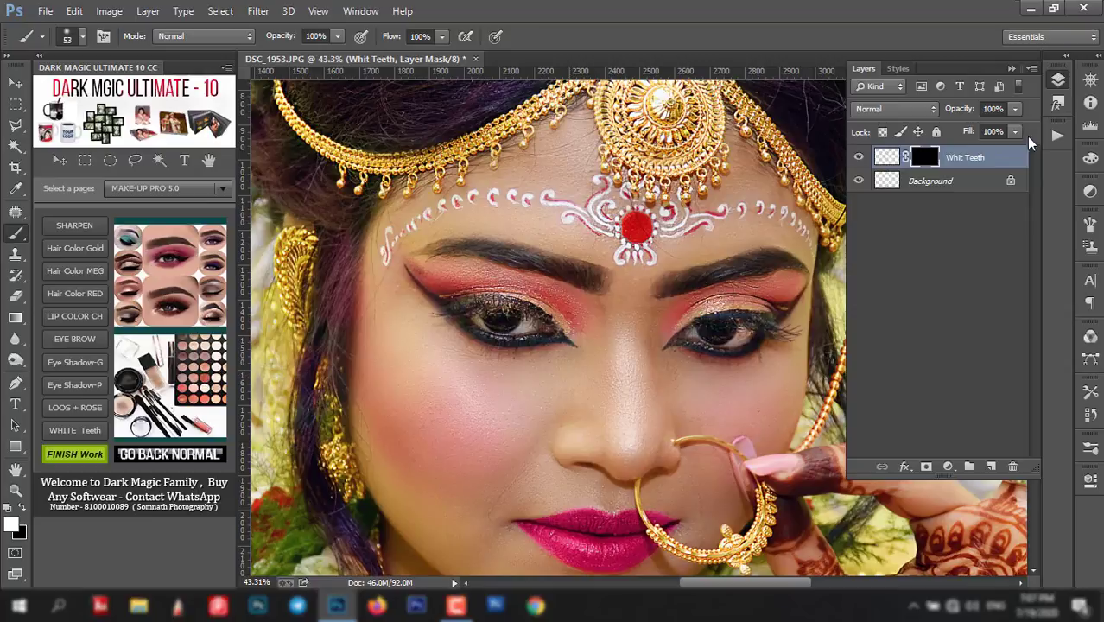
click(859, 157)
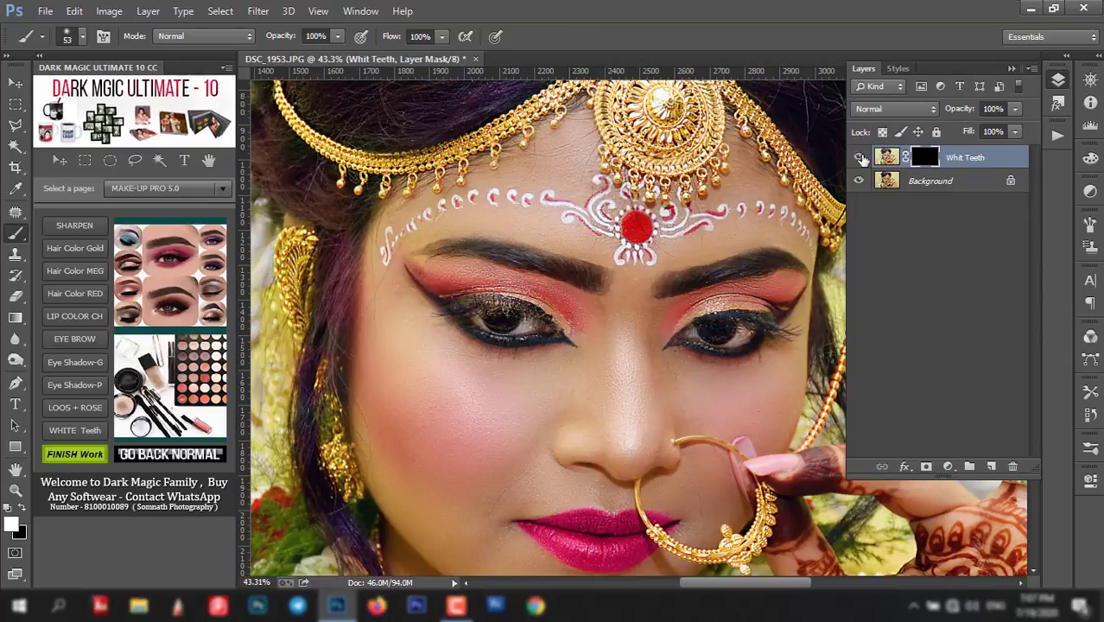
click(858, 158)
click(1057, 80)
click(67, 451)
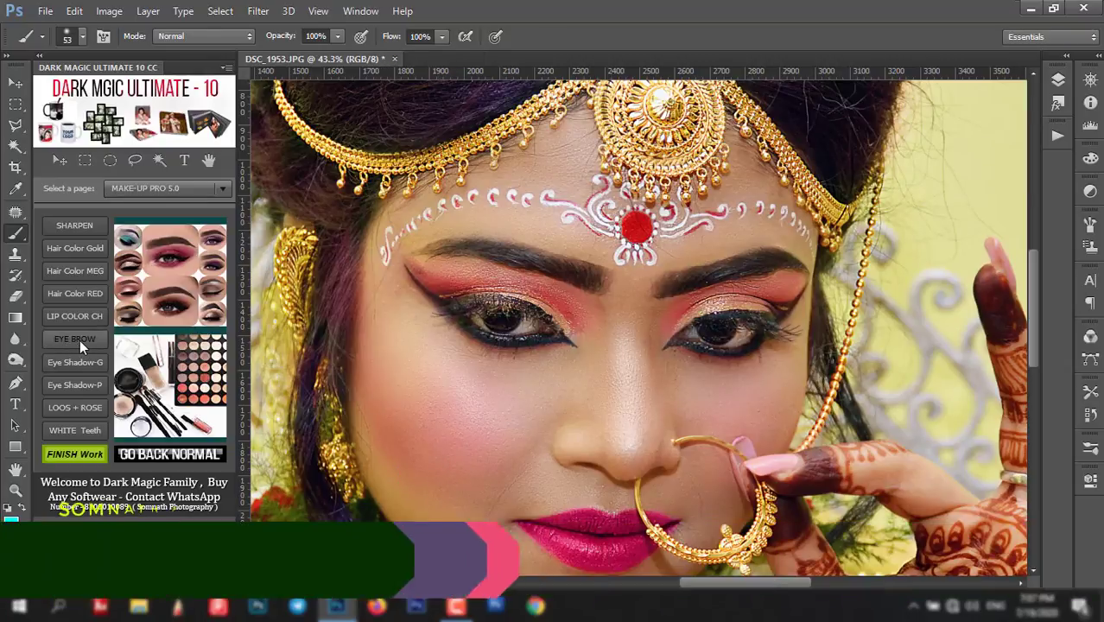
- Start the eyebrow darkening effect and darken both eyebrows with a 94 px brush
click(83, 339)
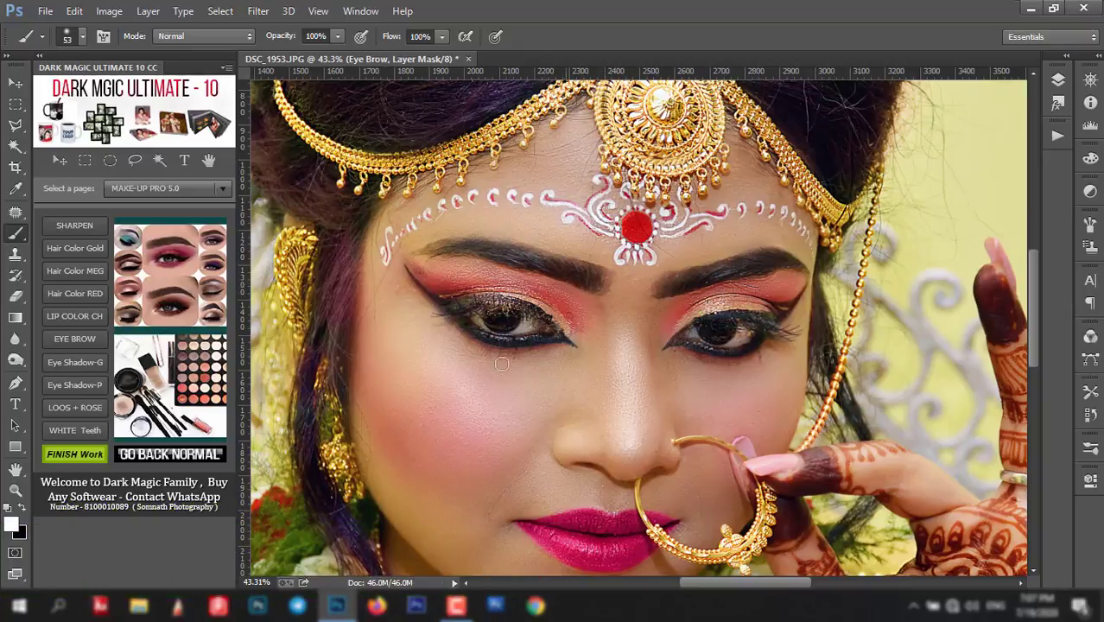
alt+right_click(555, 356)
drag(557, 361, 577, 361)
drag(600, 278, 436, 251)
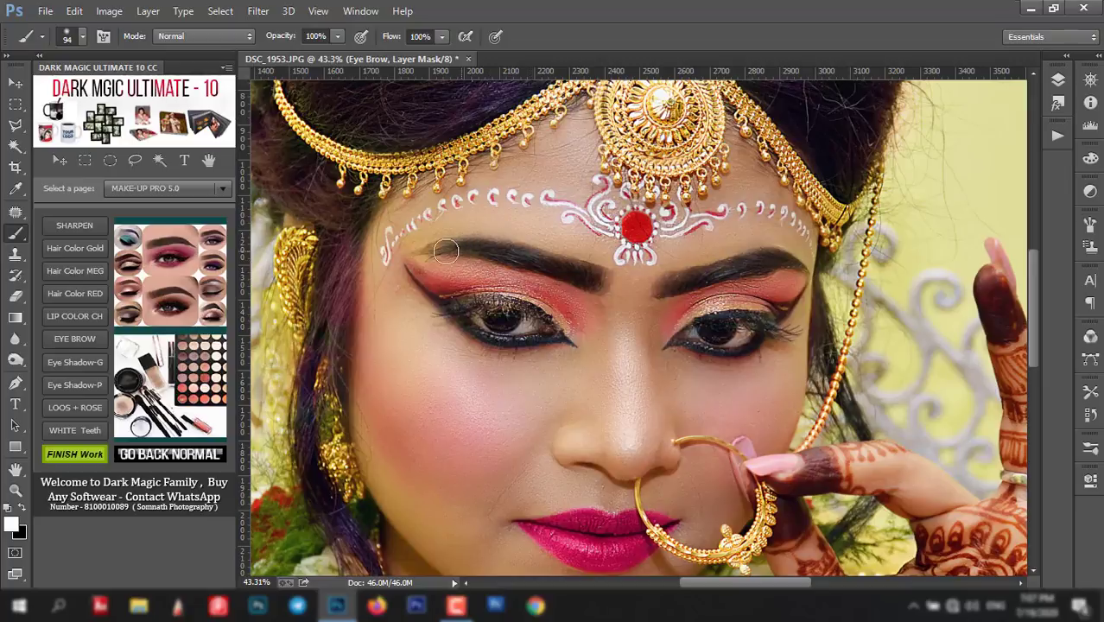
drag(691, 281, 798, 264)
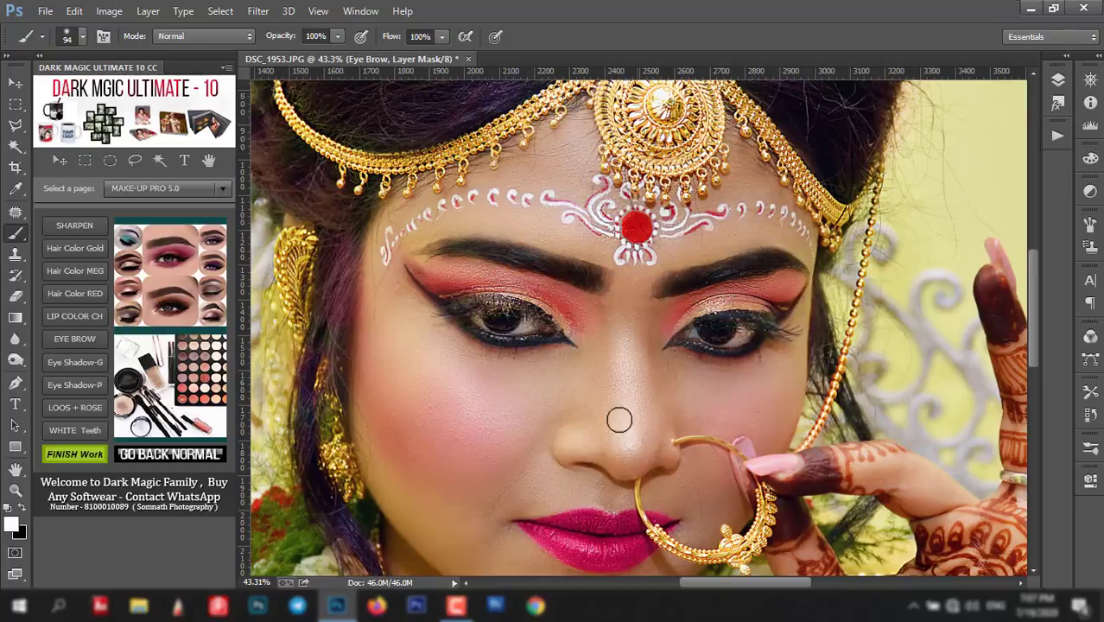
- Darken the lower lash lines of both eyes with an 18 px brush
scroll(543, 347, up, 3)
scroll(542, 348, up, 1)
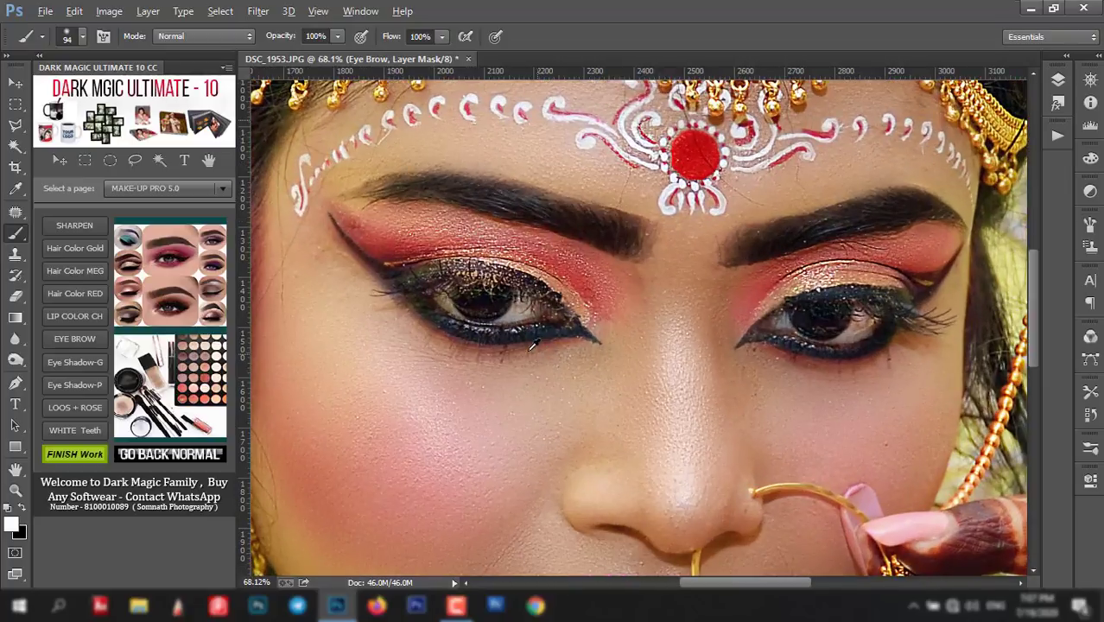
scroll(541, 348, up, 1)
alt+right_click(537, 349)
alt+right_click(537, 349)
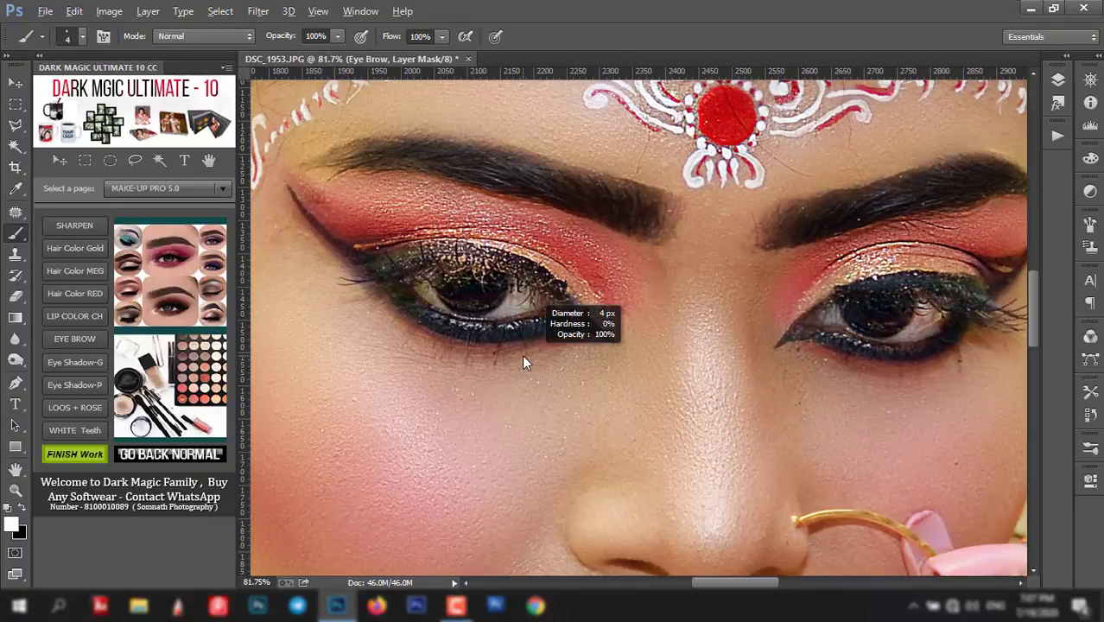
alt+right_click(525, 358)
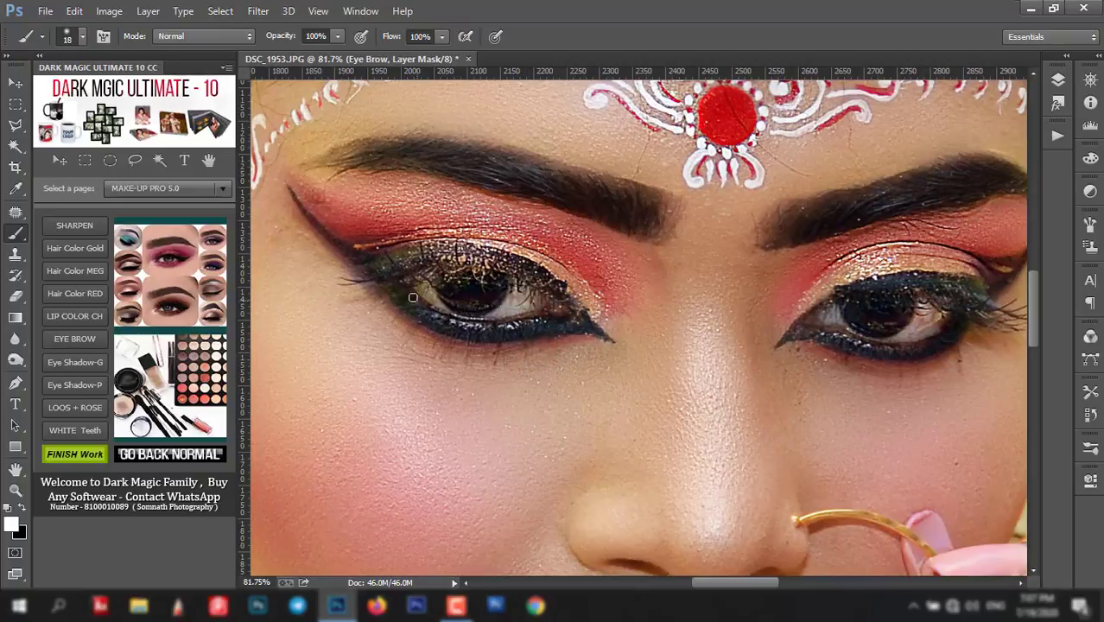
drag(417, 306, 559, 311)
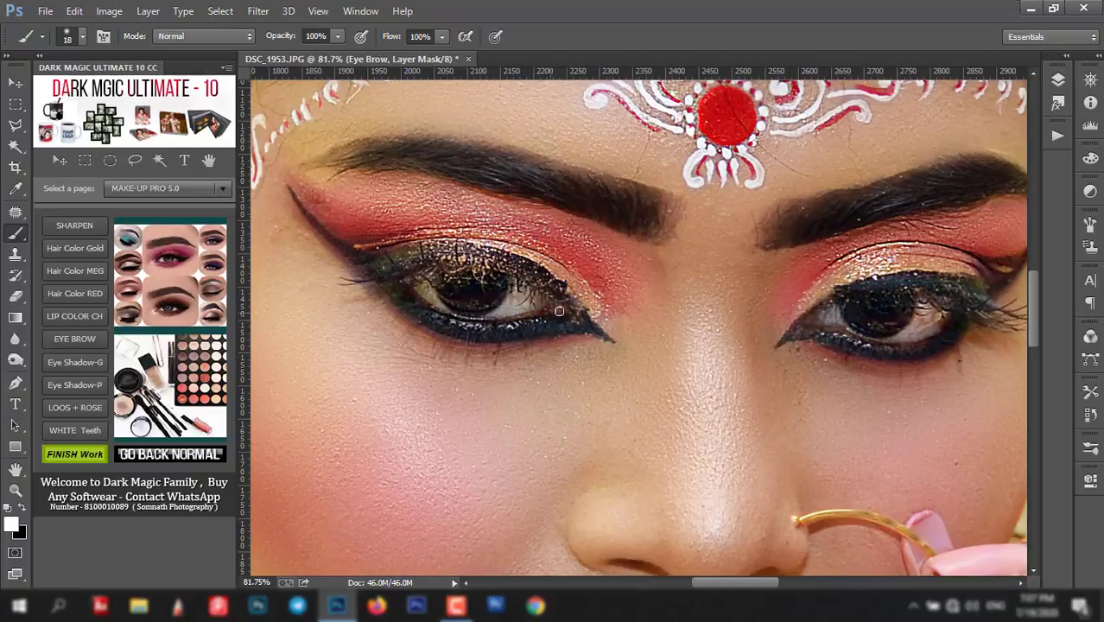
drag(809, 329, 953, 322)
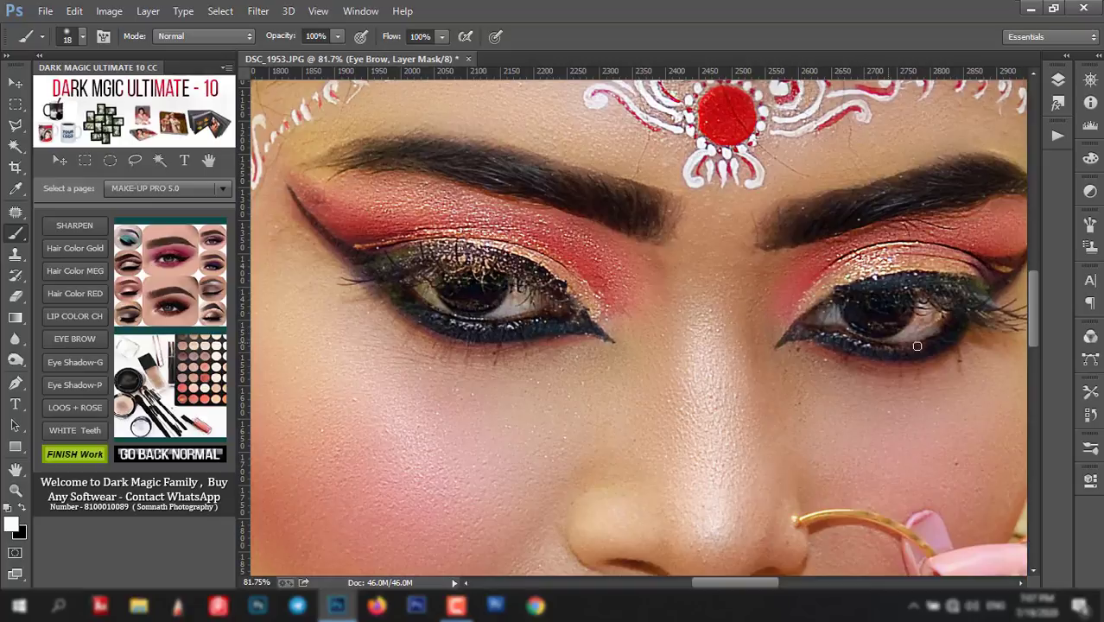
- Lower the Eye Brow layer to 10% opacity and toggle it to compare
scroll(678, 401, down, 1)
scroll(680, 387, down, 1)
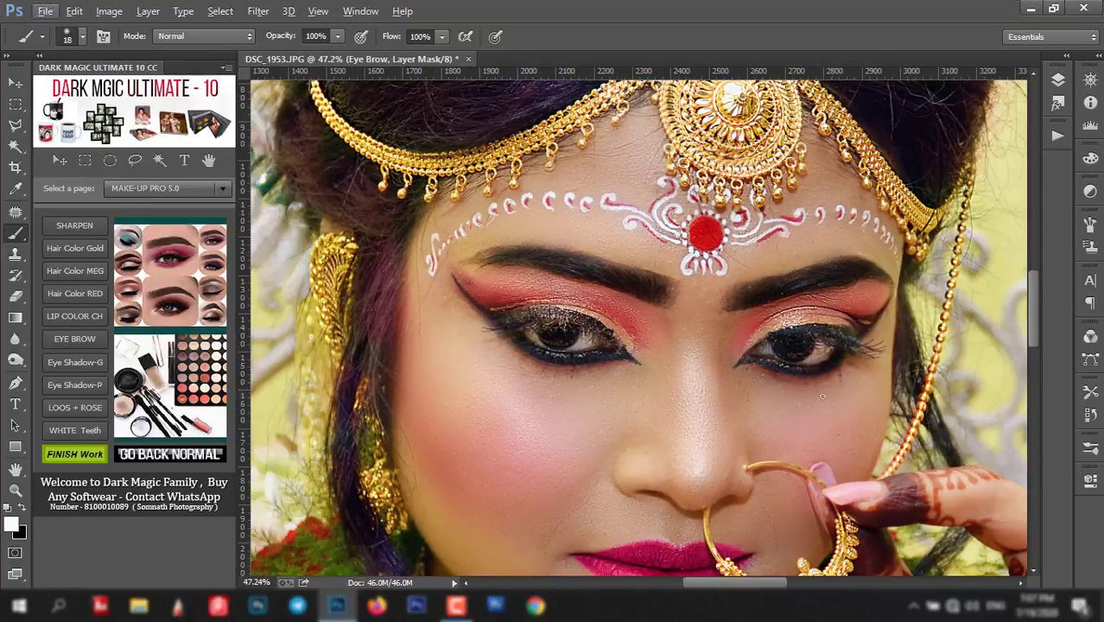
scroll(832, 381, down, 1)
scroll(830, 373, down, 1)
scroll(831, 368, down, 1)
scroll(829, 354, down, 1)
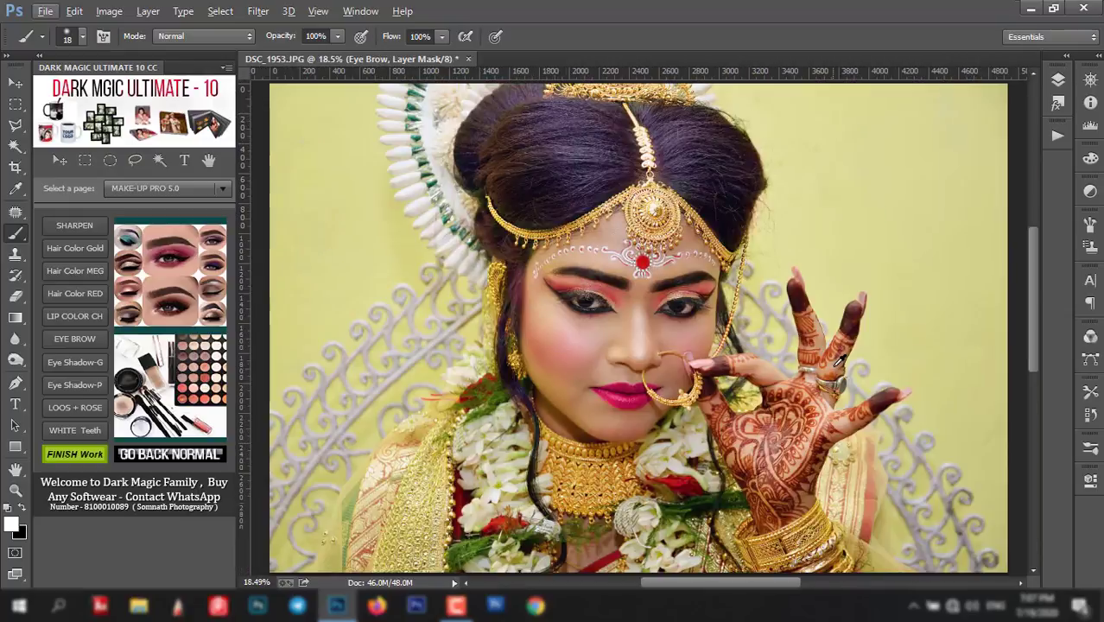
scroll(826, 336, down, 1)
scroll(826, 327, up, 1)
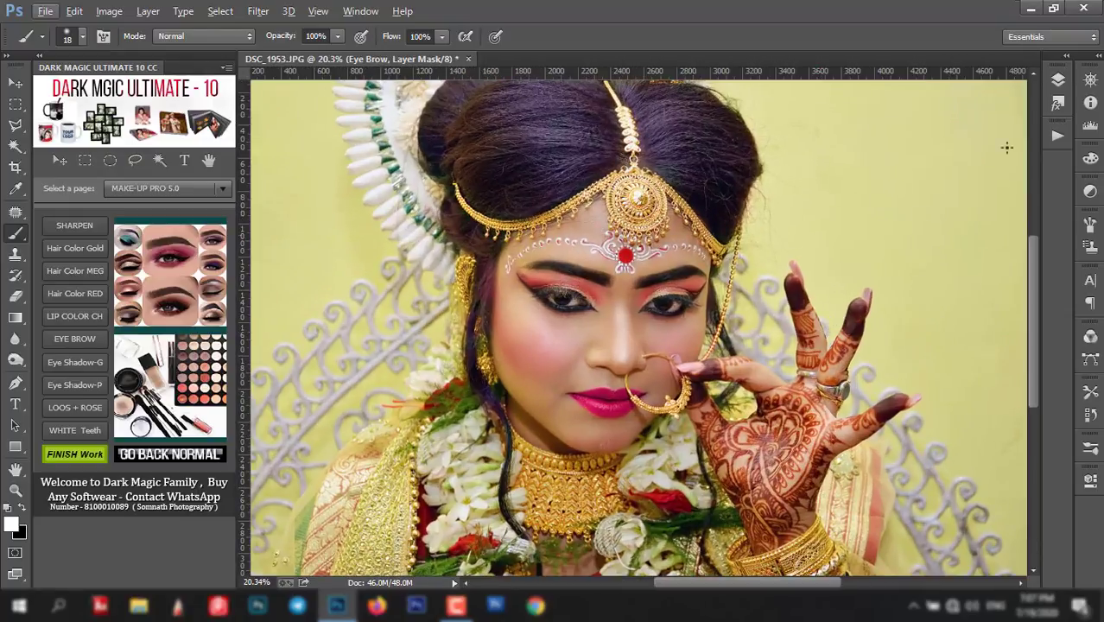
click(1058, 80)
drag(958, 109, 943, 113)
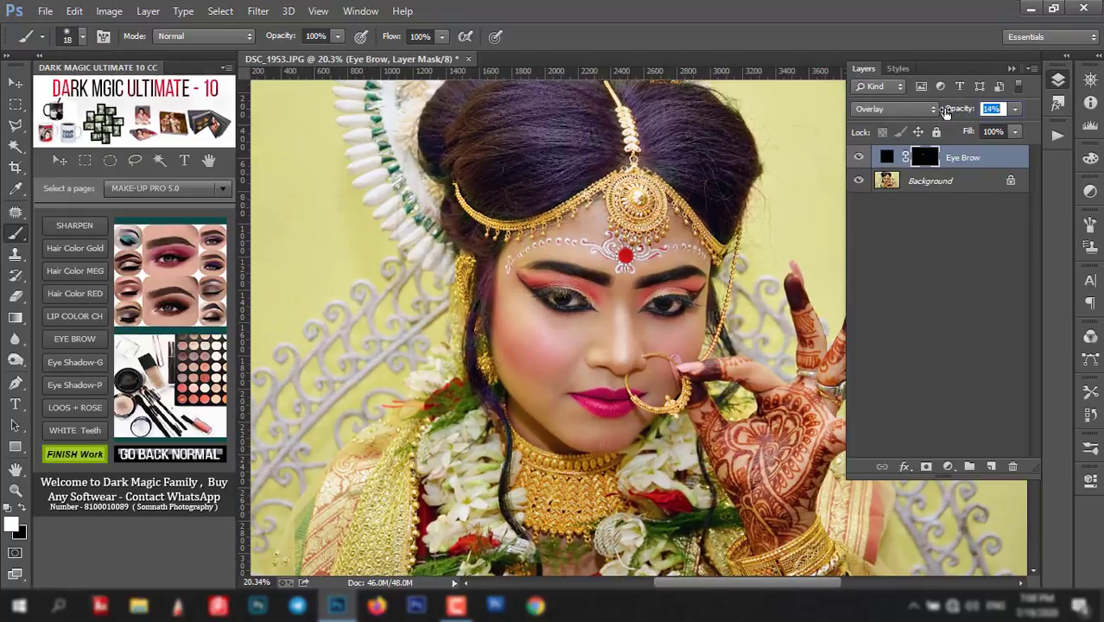
click(858, 159)
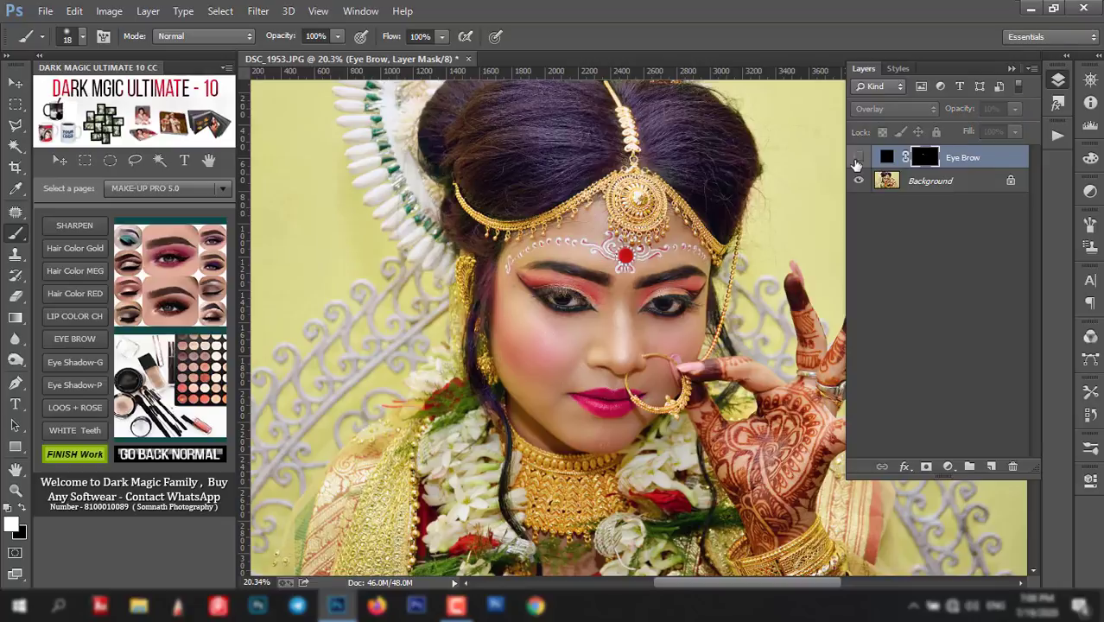
click(858, 158)
click(857, 158)
click(1009, 69)
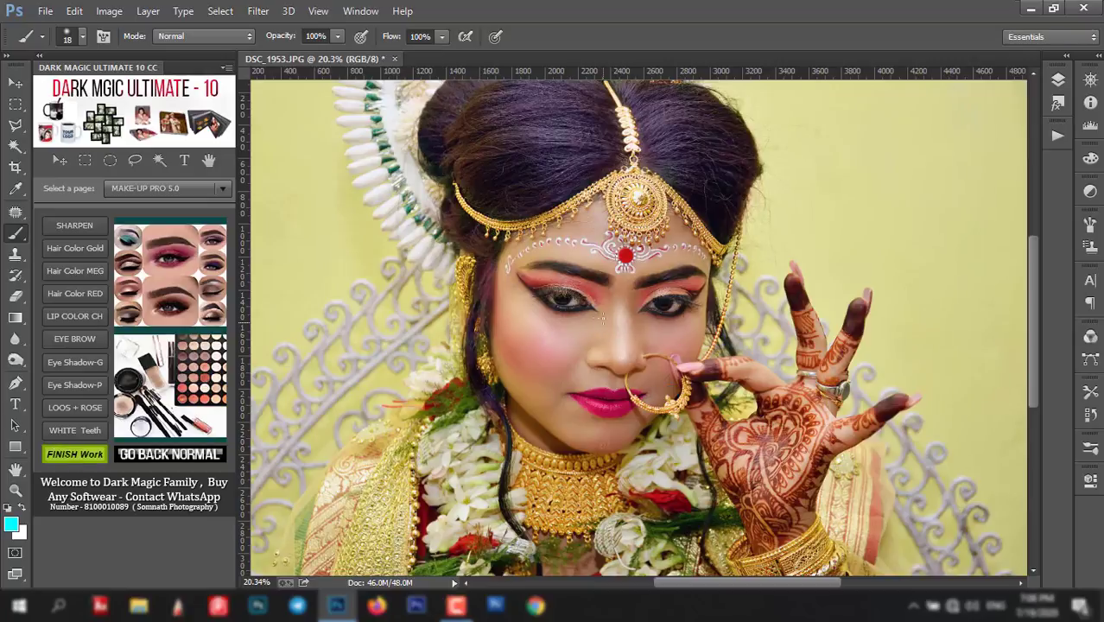
scroll(671, 271, down, 3)
scroll(678, 290, up, 1)
scroll(679, 294, up, 1)
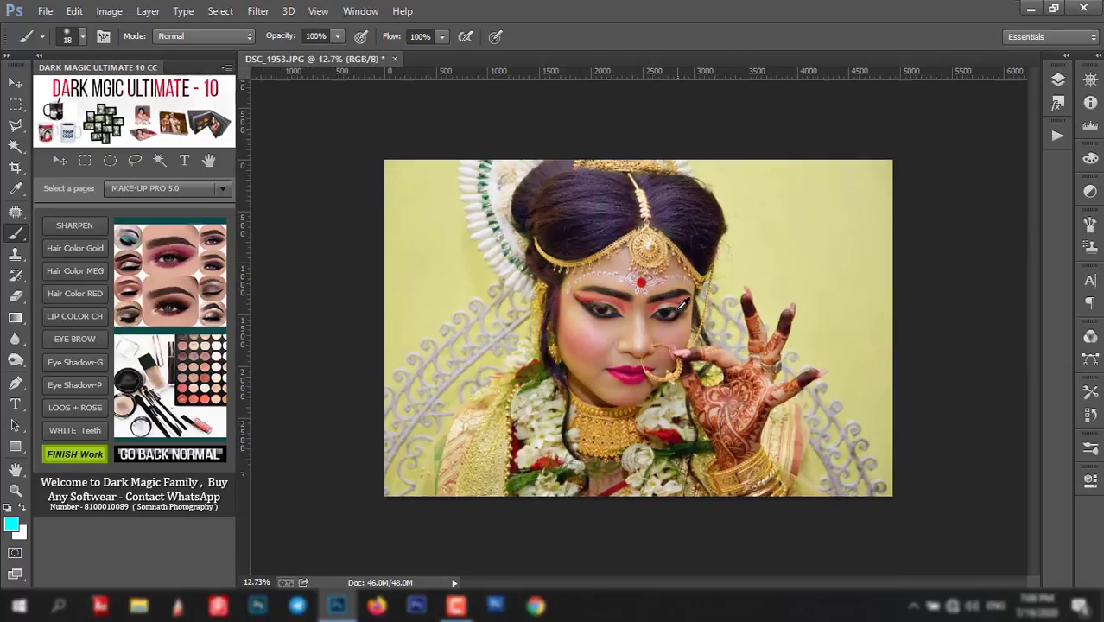
scroll(682, 298, up, 1)
scroll(681, 298, up, 1)
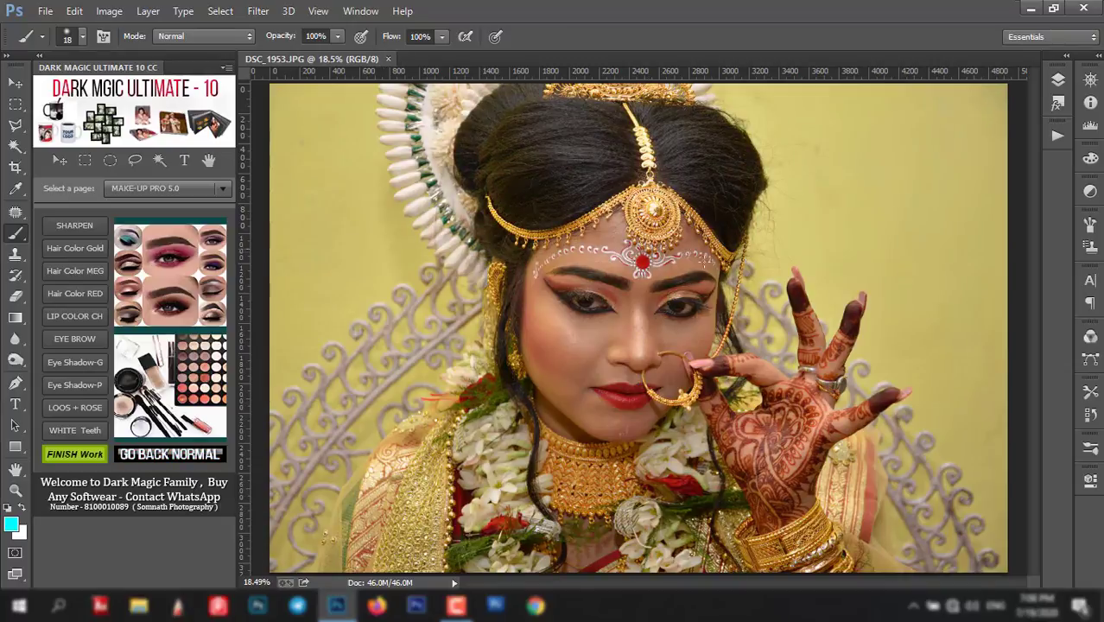
scroll(698, 272, up, 1)
scroll(695, 272, up, 1)
scroll(688, 273, up, 1)
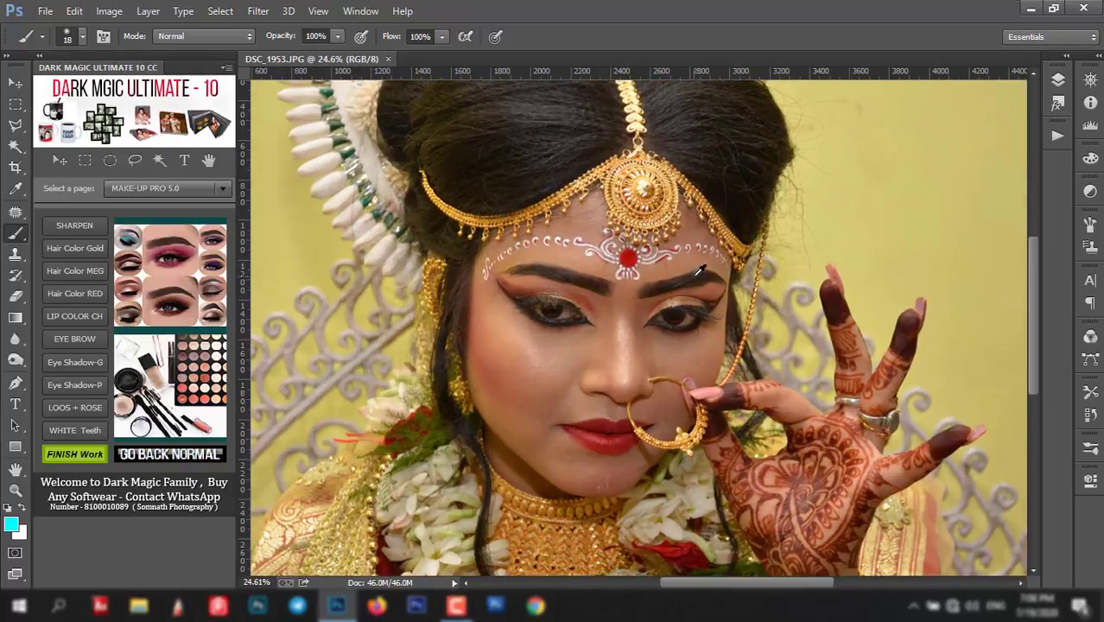
scroll(698, 272, up, 1)
scroll(698, 272, up, 2)
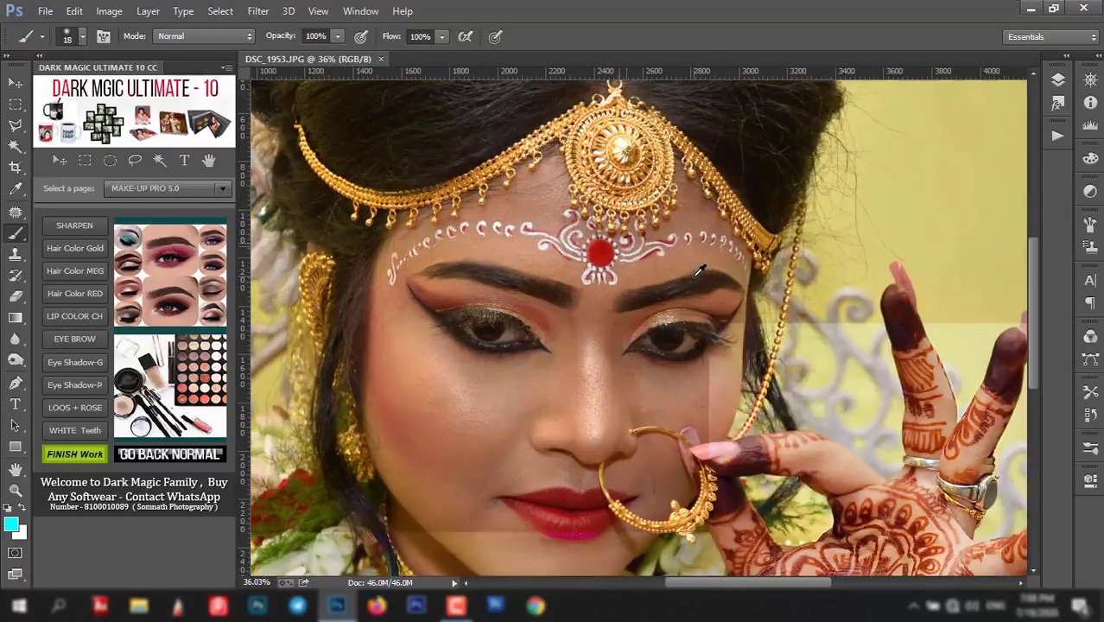
scroll(640, 344, down, 2)
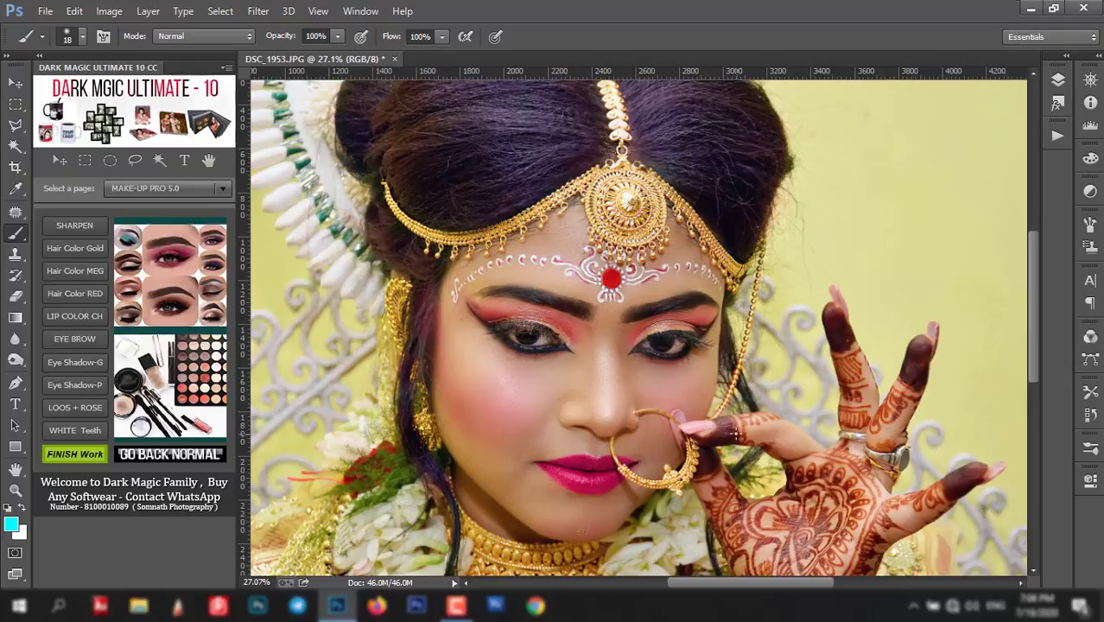
scroll(707, 375, down, 3)
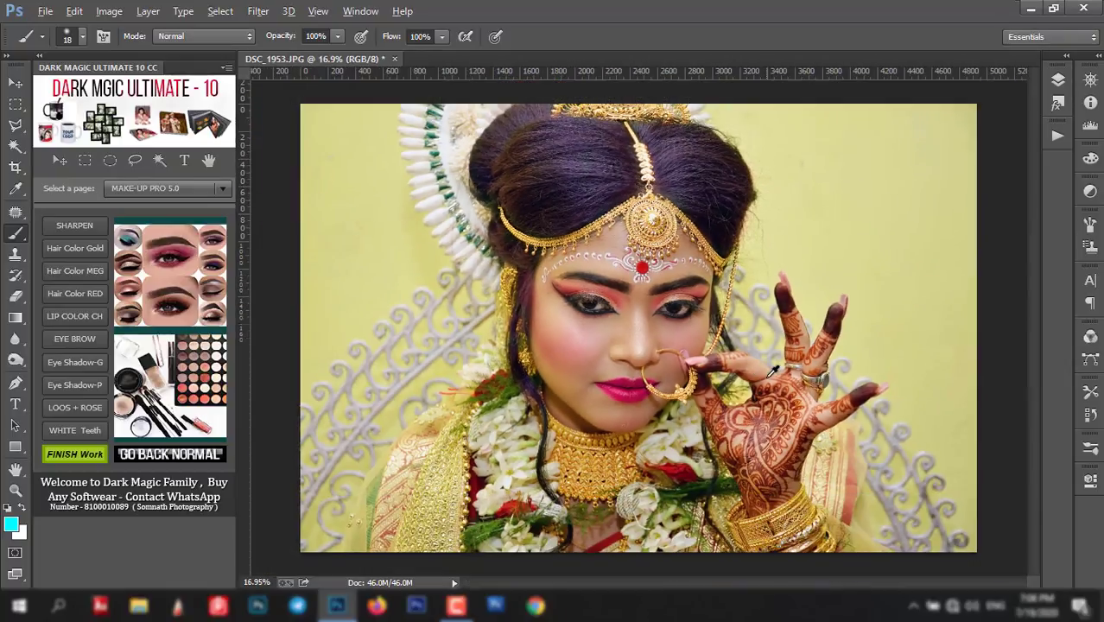
scroll(771, 371, up, 2)
scroll(683, 305, up, 1)
scroll(683, 304, up, 1)
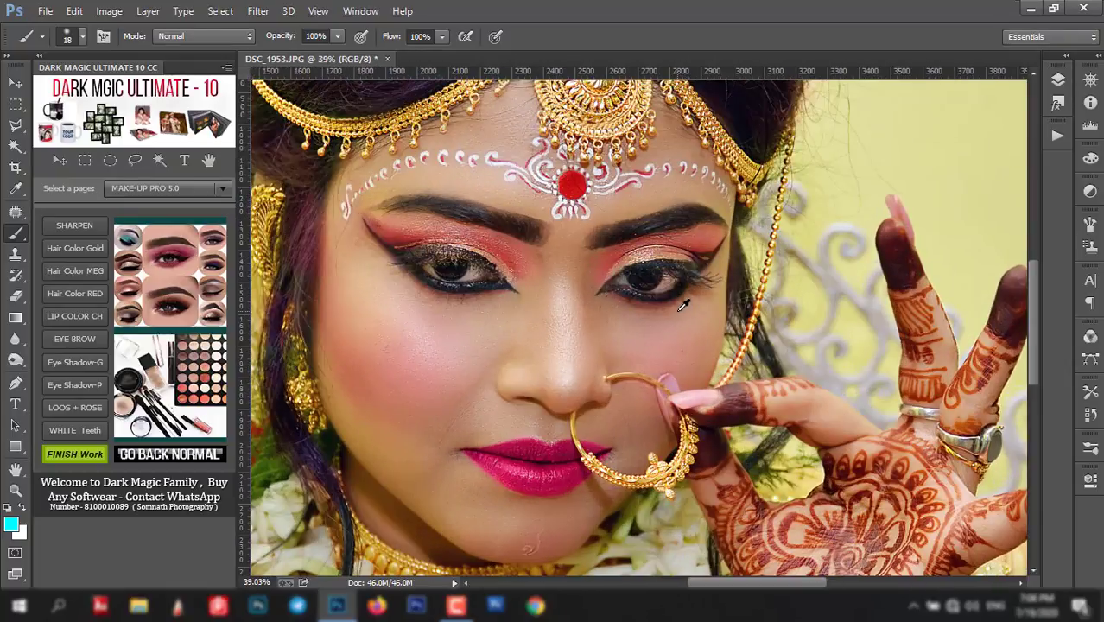
scroll(601, 311, up, 1)
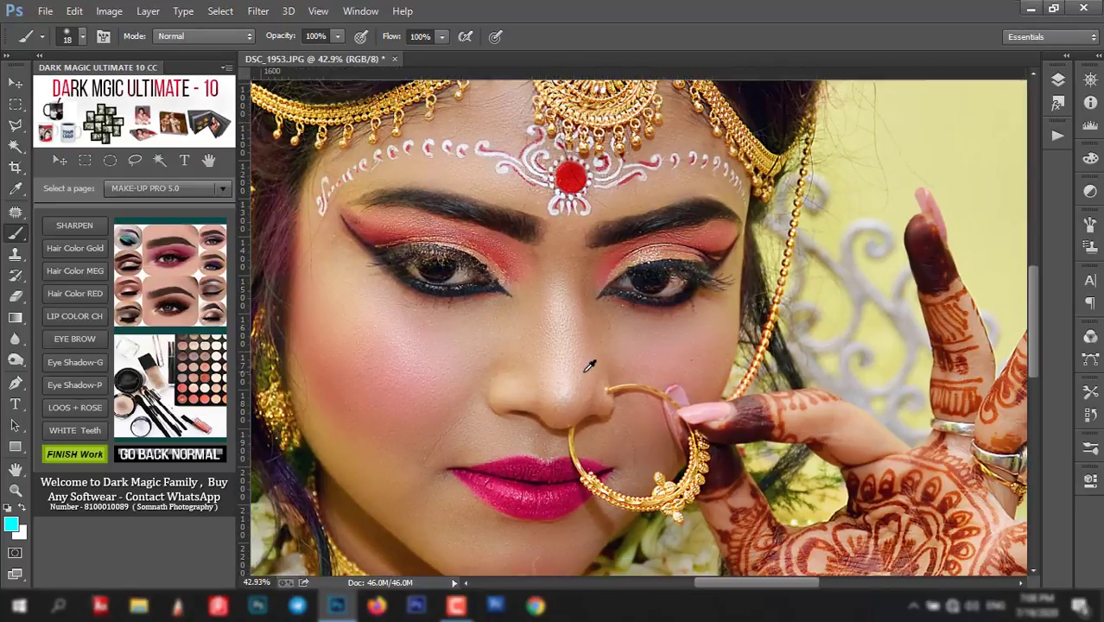
scroll(591, 364, down, 1)
scroll(589, 366, down, 1)
scroll(602, 369, down, 1)
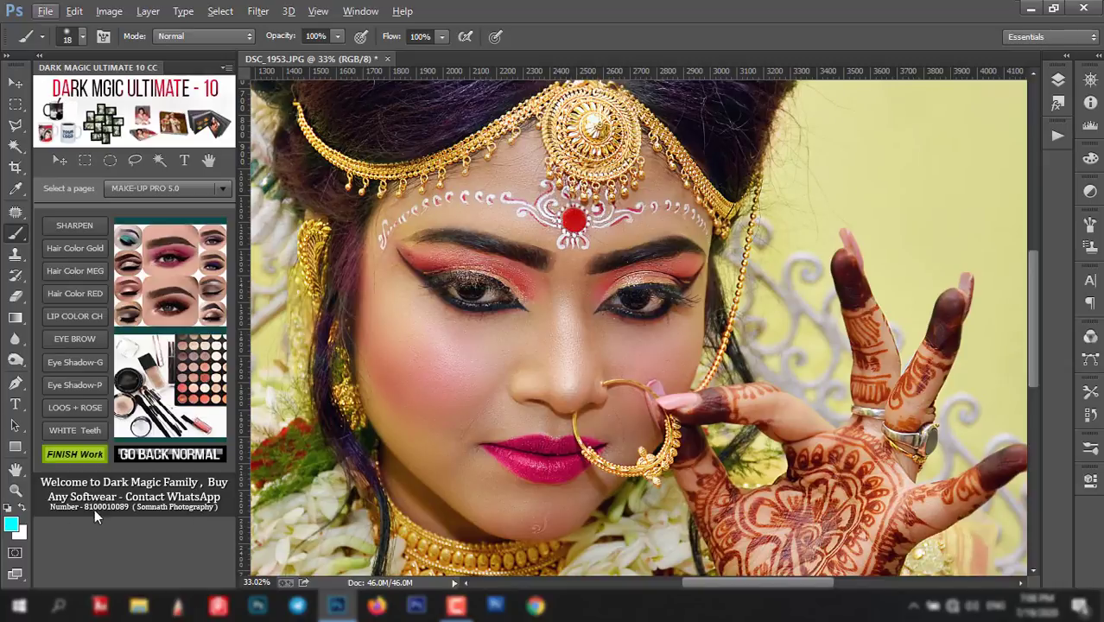
click(79, 455)
click(182, 189)
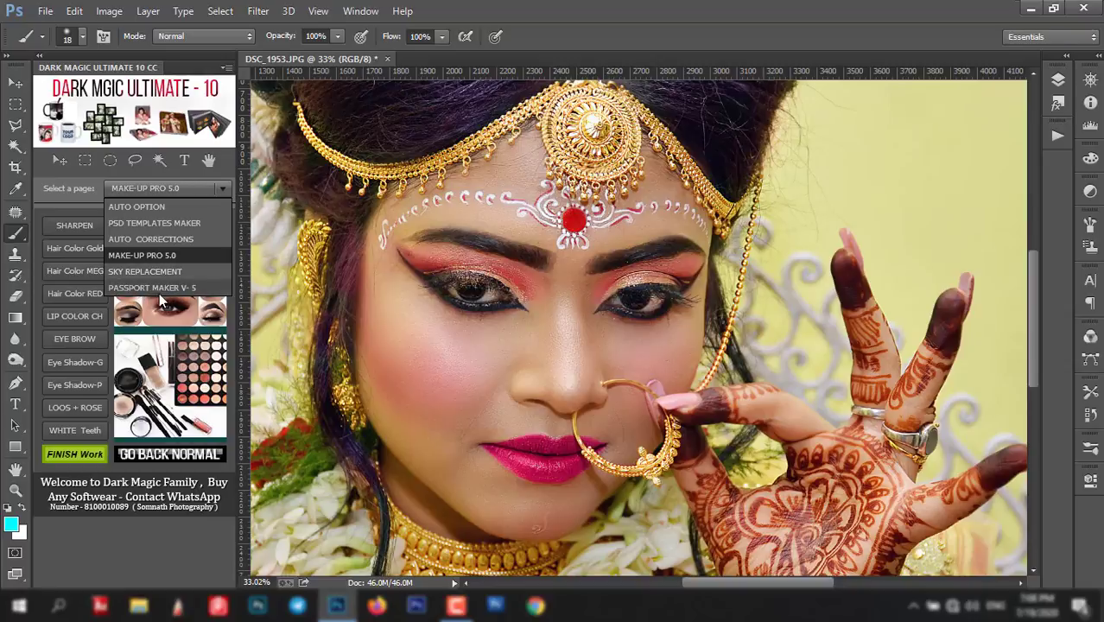
- Switch the Dark Magic panel to the AUTO CORRECTIONS page and launch Batch Process
click(198, 188)
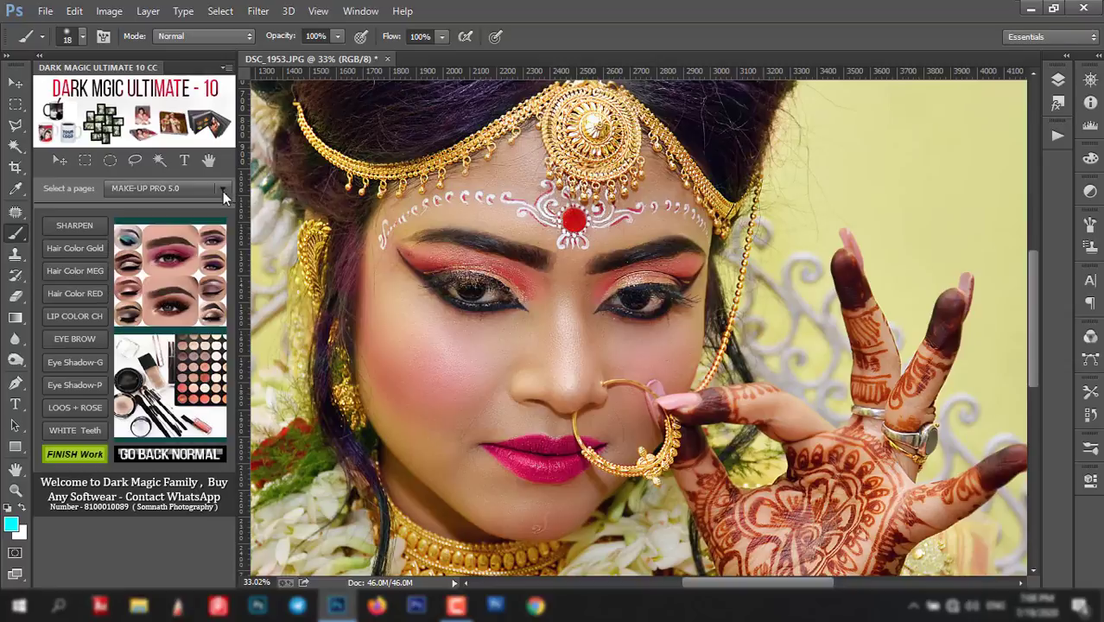
click(203, 186)
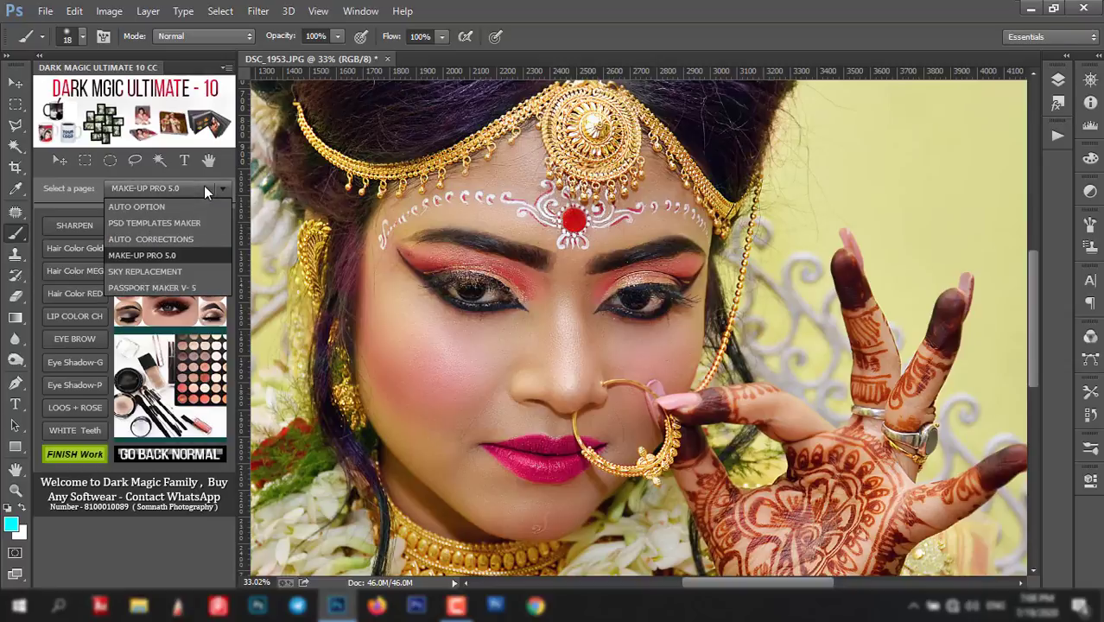
click(157, 242)
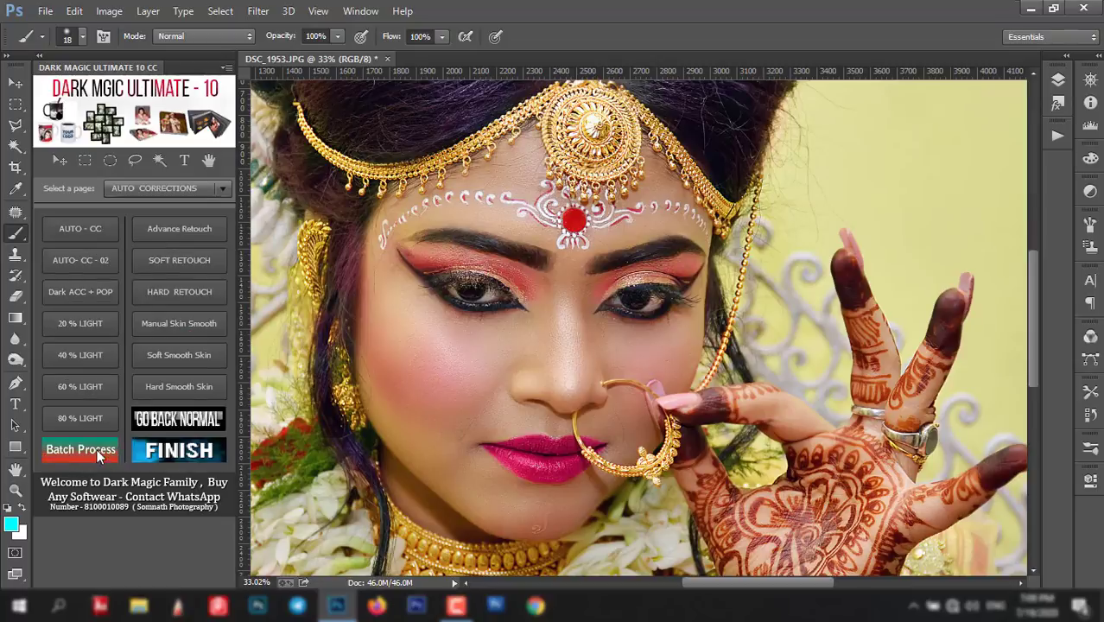
click(88, 456)
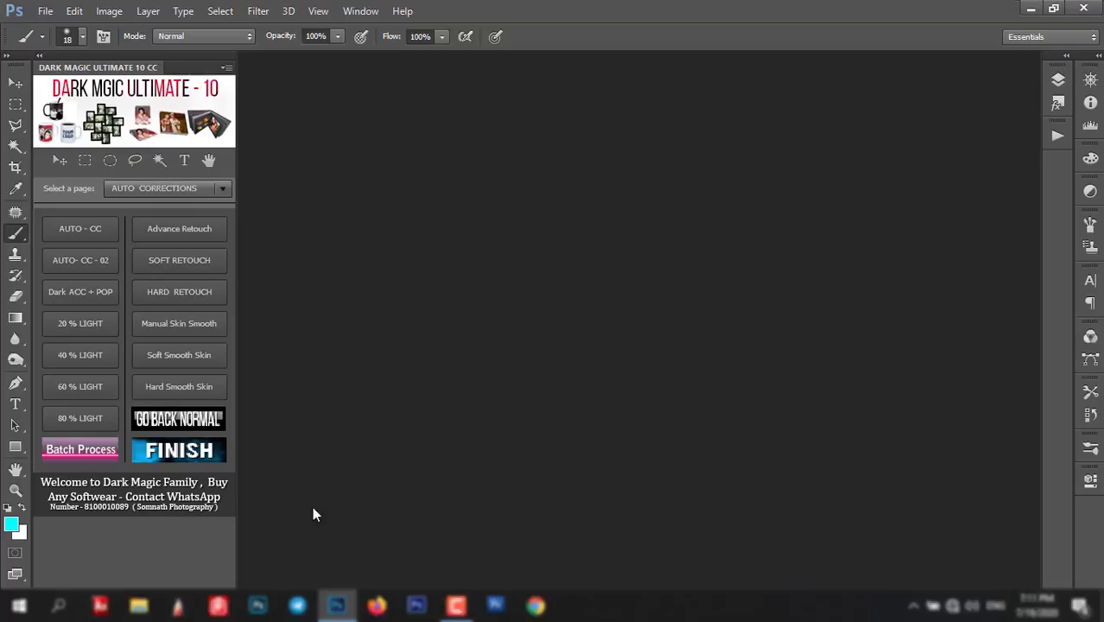
- In Image Processor, keep D:\ALBUM WORK\RAW as the source folder, then show the desktop
click(80, 450)
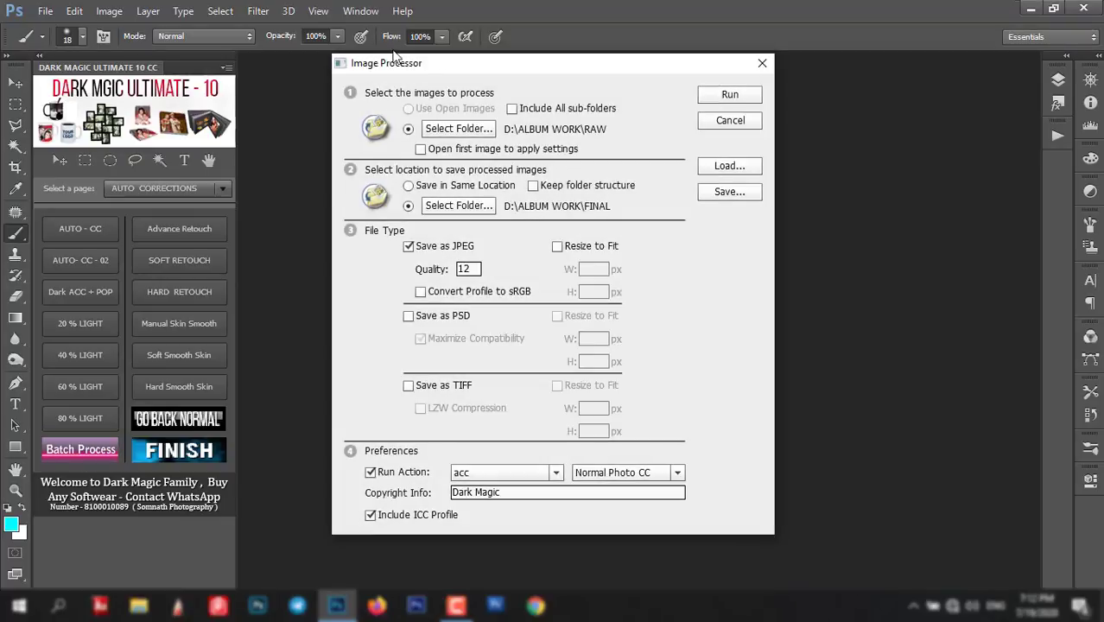
drag(484, 74, 519, 79)
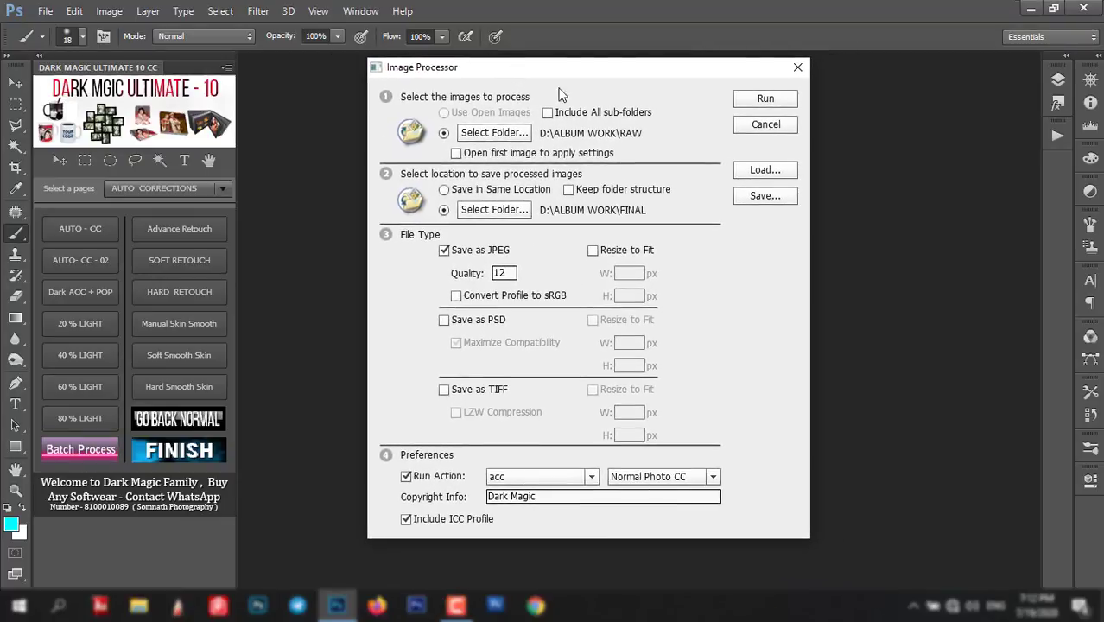
click(495, 134)
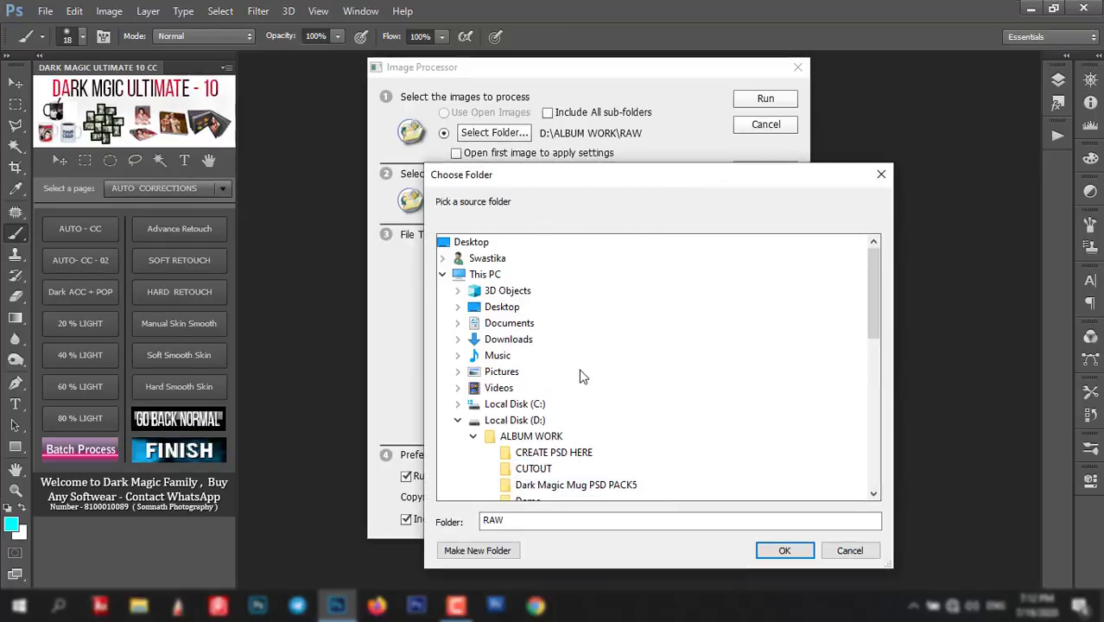
scroll(584, 430, down, 2)
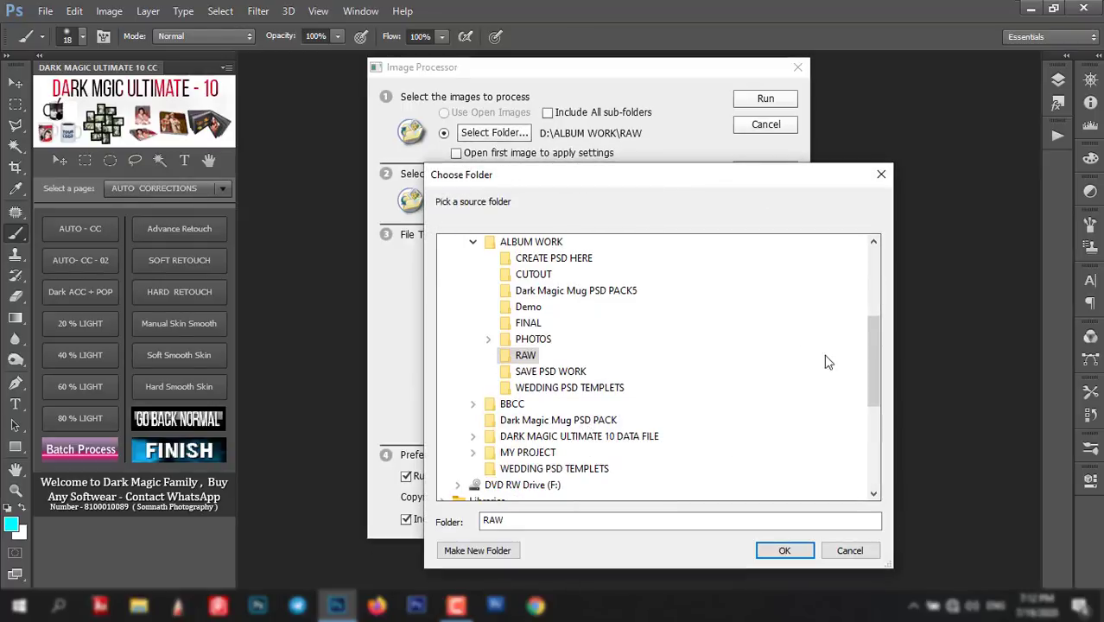
click(851, 554)
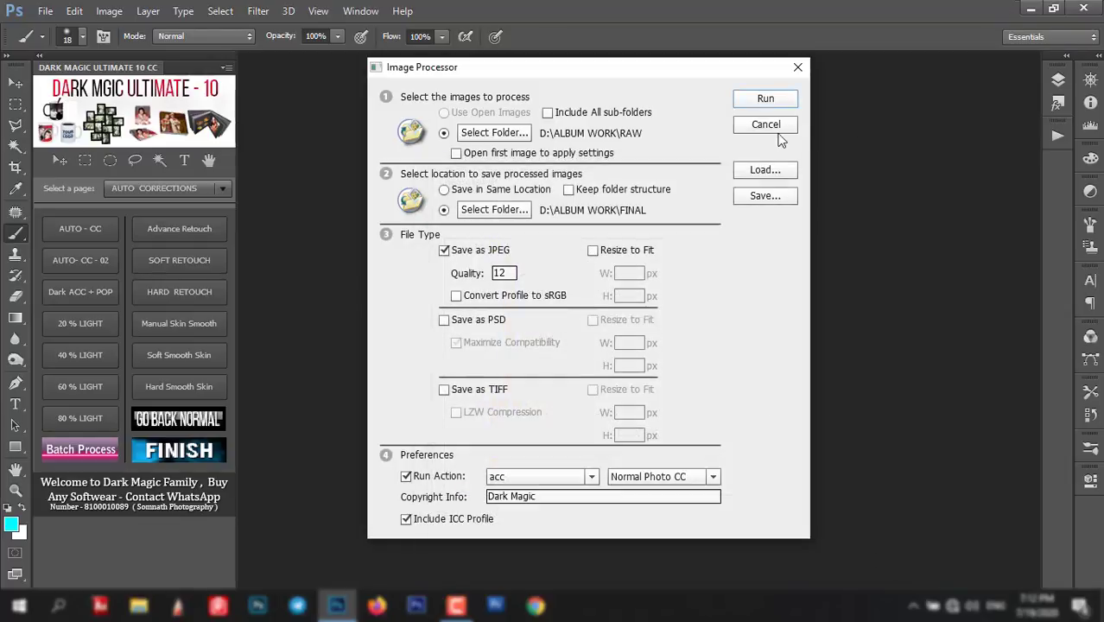
key(super+d)
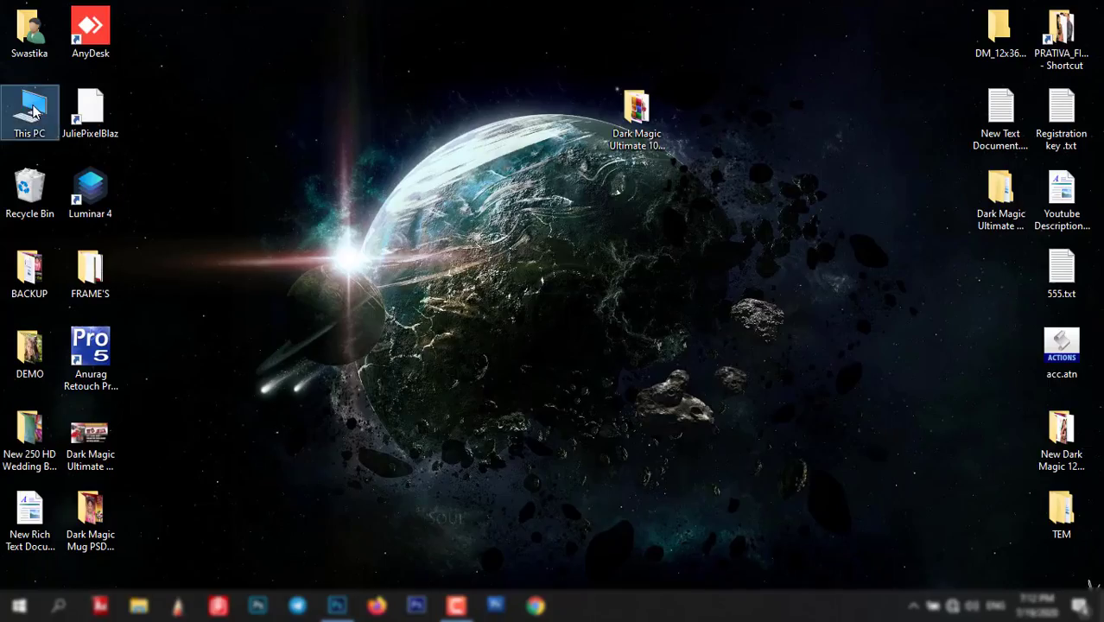
- Browse through This PC and Local Disk (D:) to the ALBUM WORK\RAW folder
double_click(30, 111)
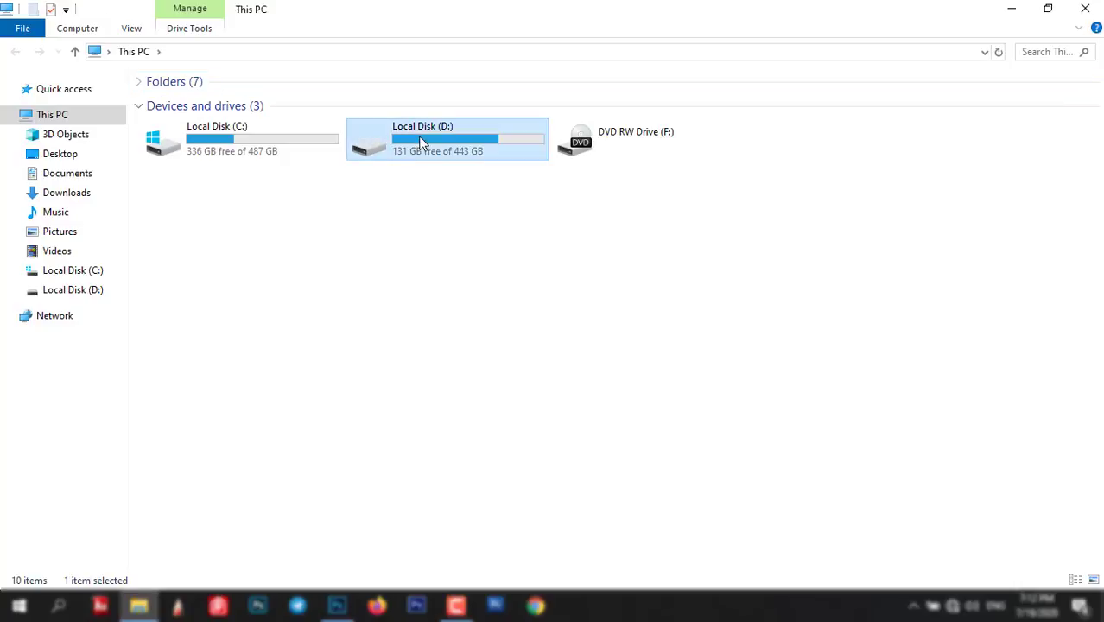
double_click(420, 138)
double_click(216, 140)
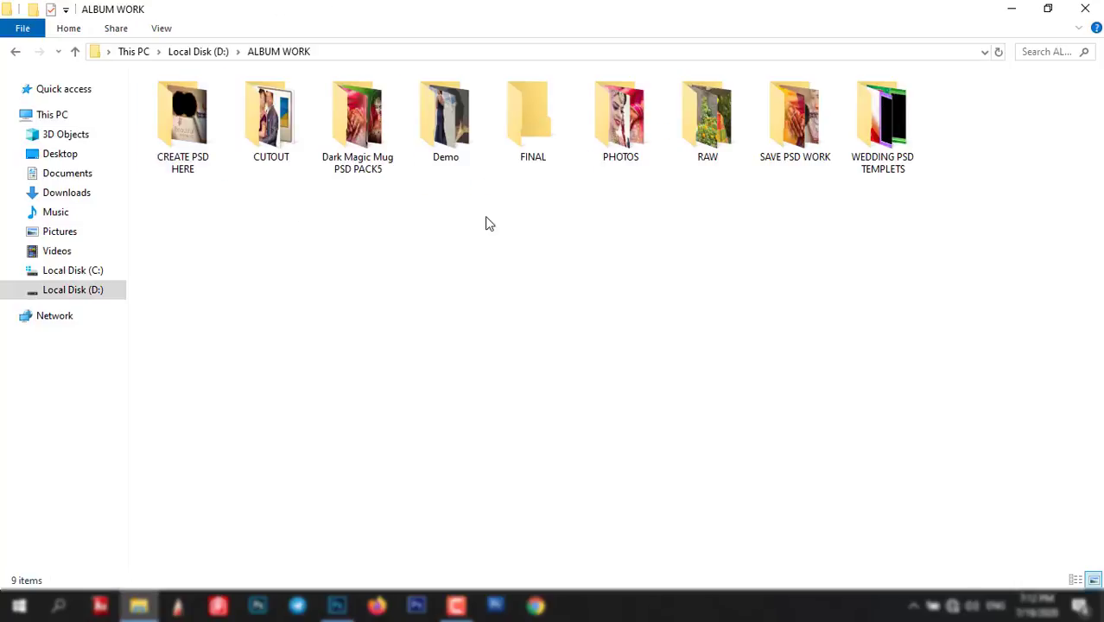
click(713, 121)
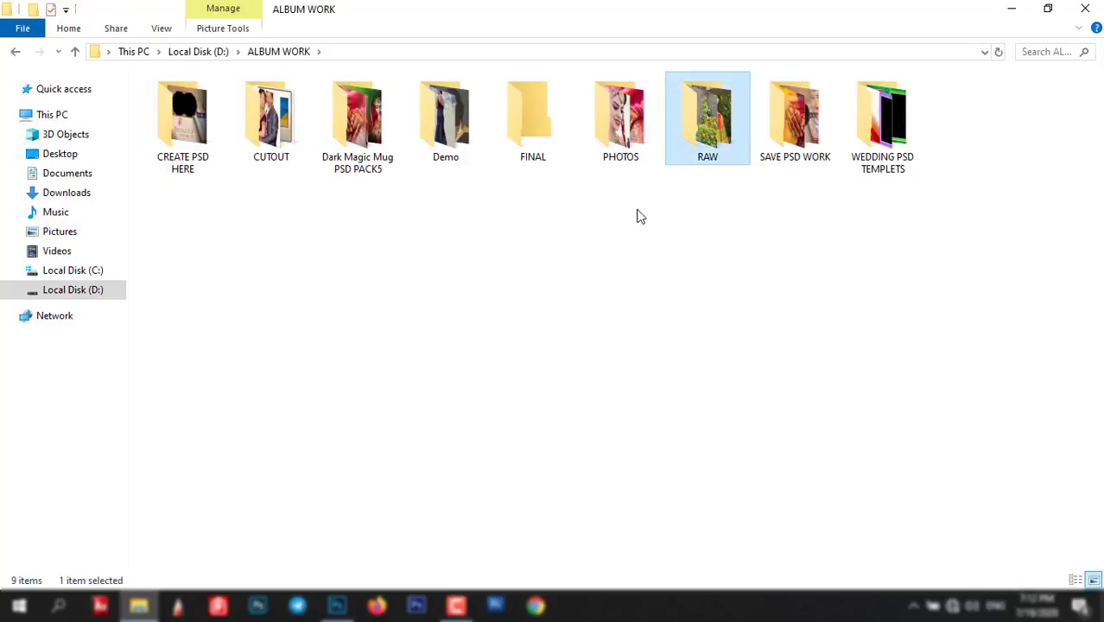
click(526, 123)
click(708, 178)
click(540, 106)
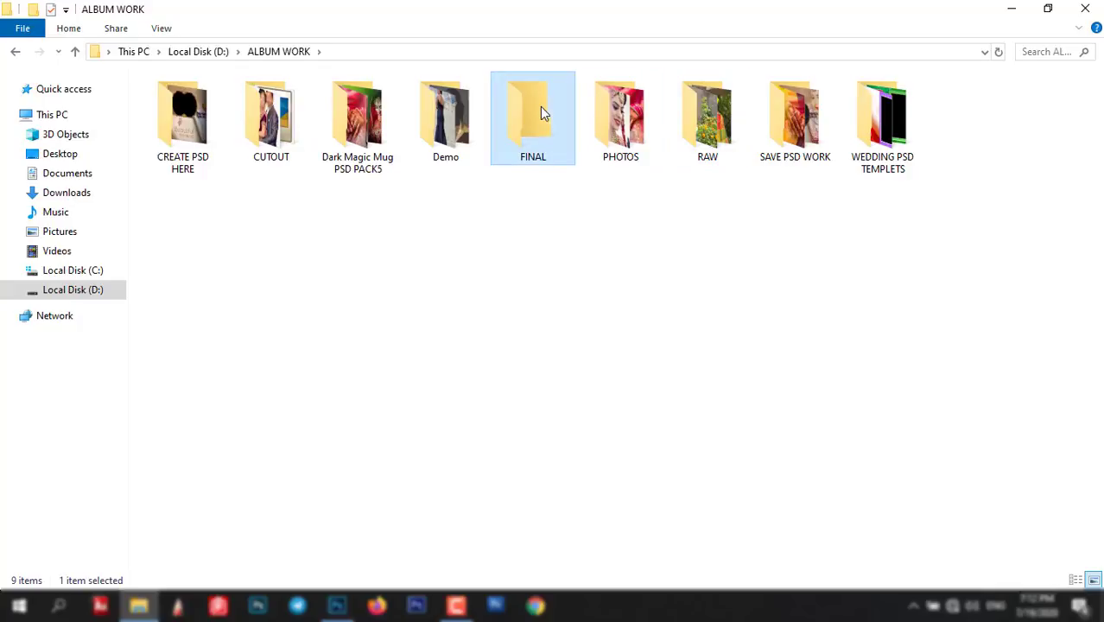
click(715, 142)
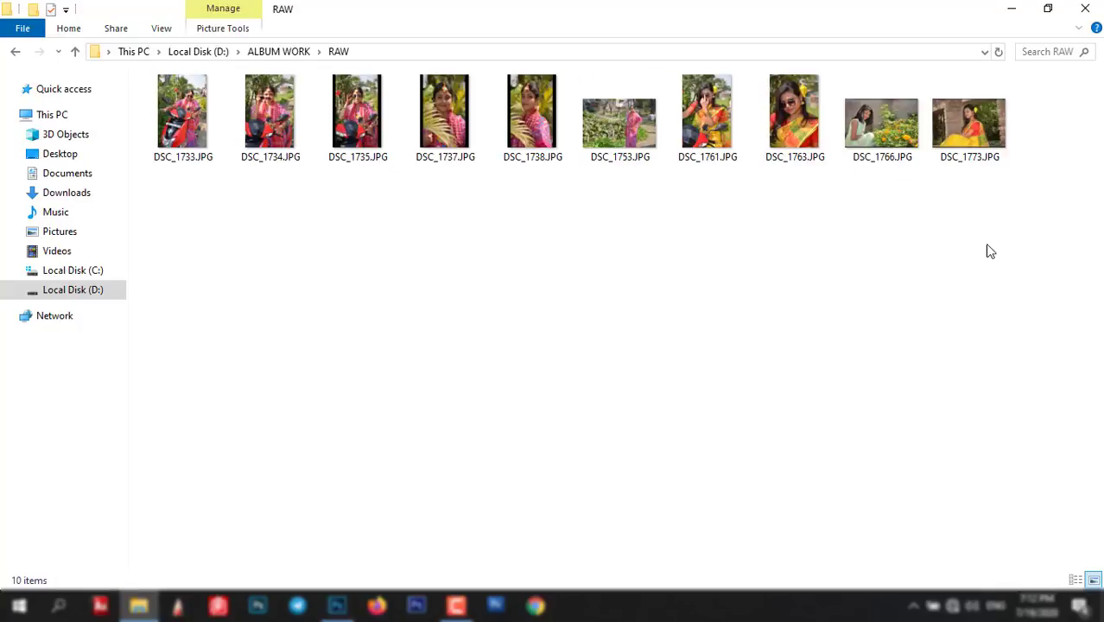
- View the ten RAW photos as extra large icons, then close File Explorer
drag(1019, 253, 141, 99)
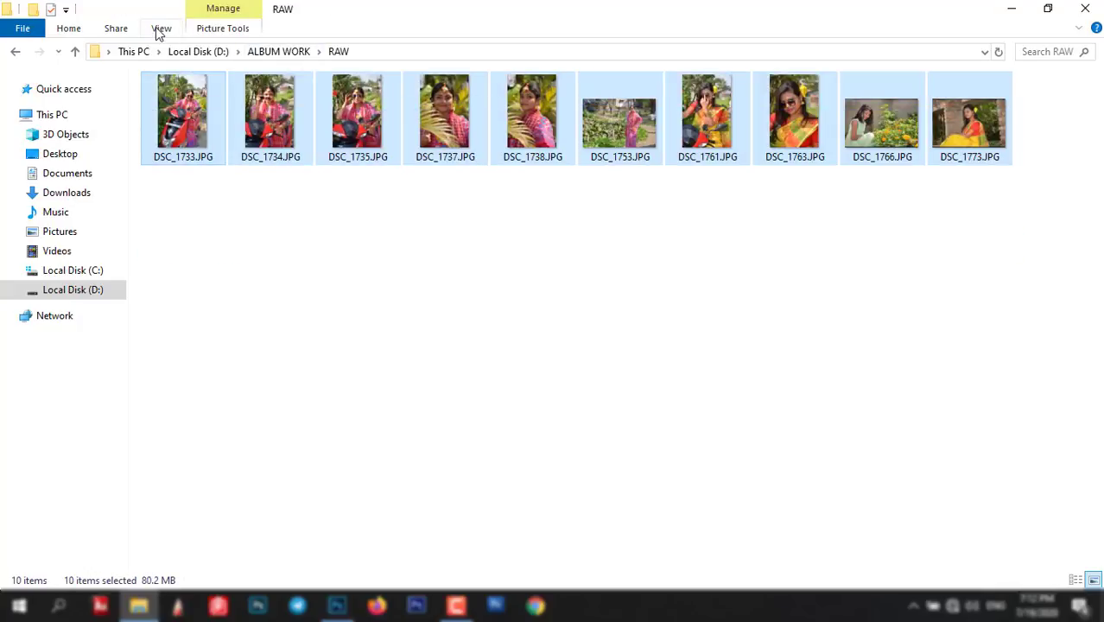
click(162, 28)
click(166, 49)
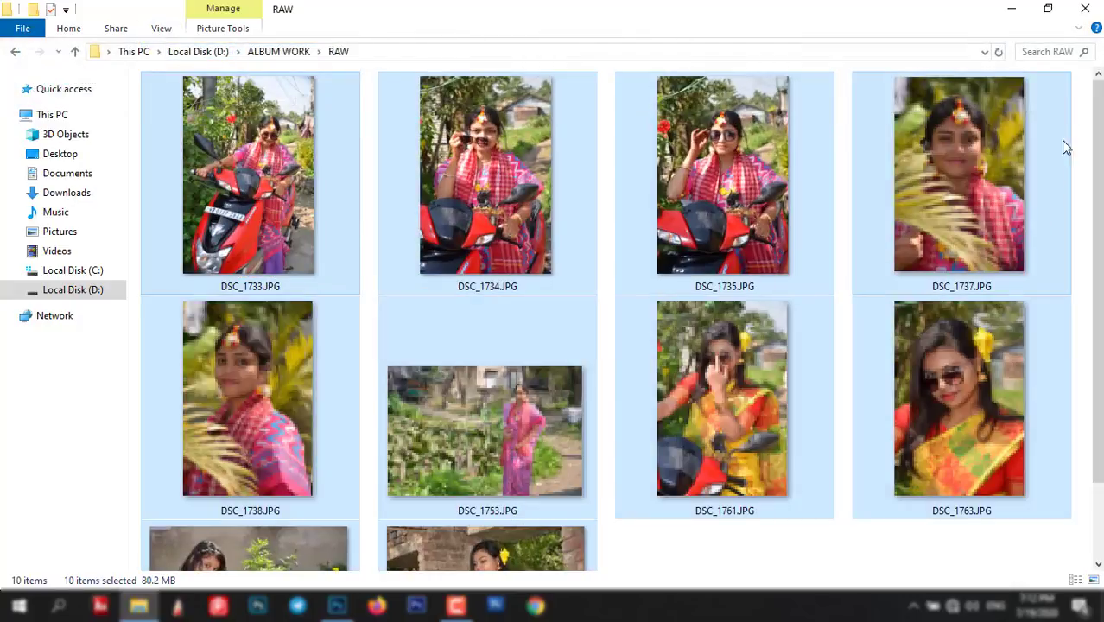
scroll(1097, 149, down, 2)
scroll(696, 288, up, 2)
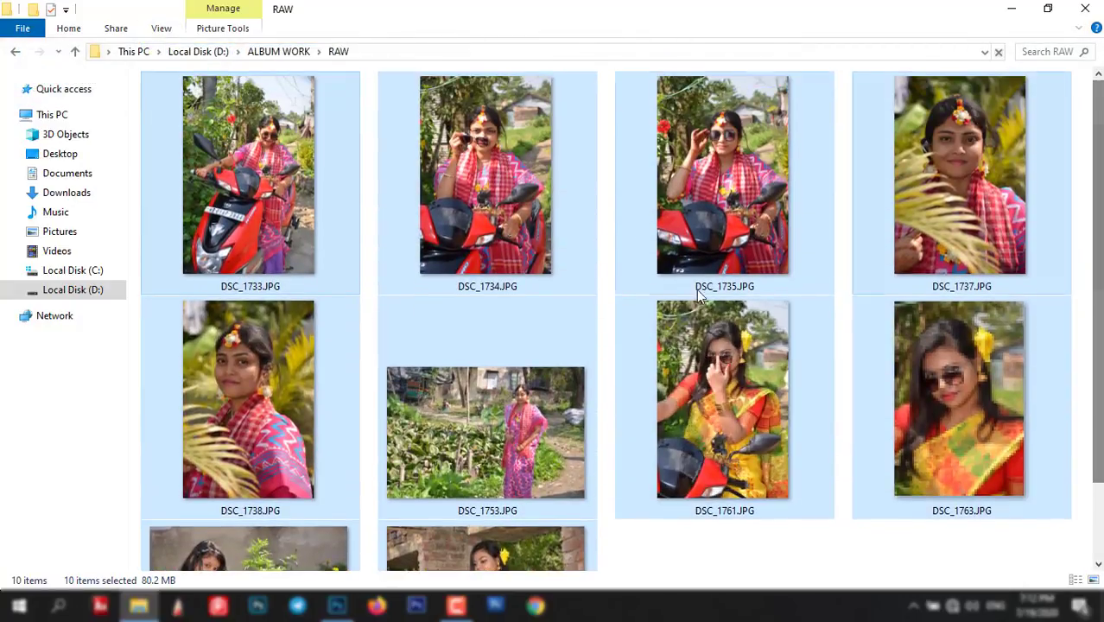
scroll(682, 284, down, 2)
scroll(708, 466, up, 2)
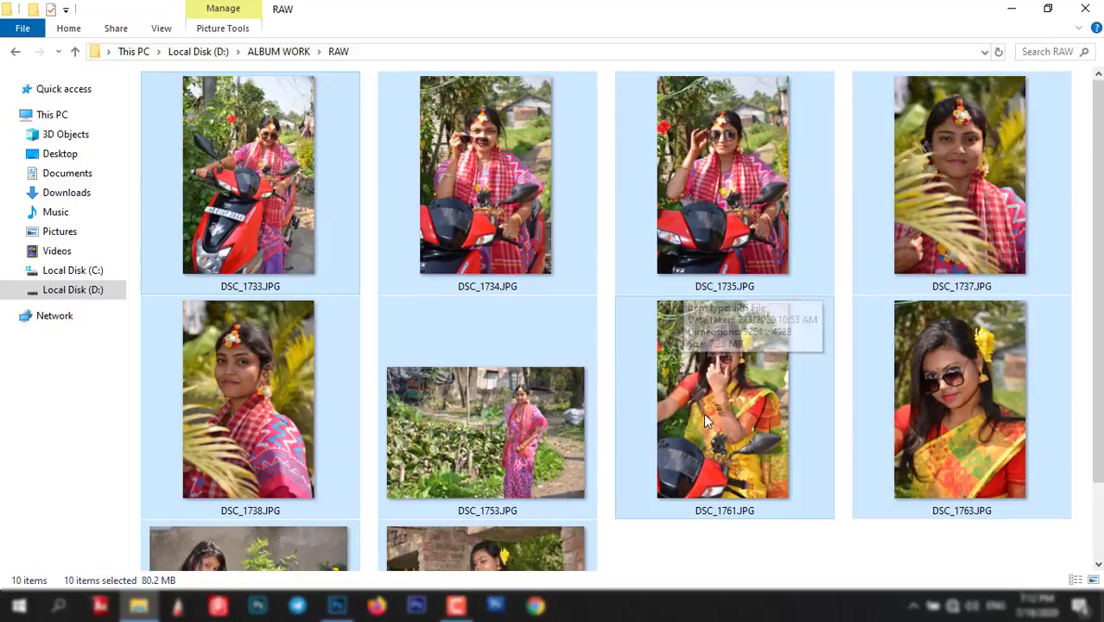
scroll(657, 328, down, 2)
click(728, 429)
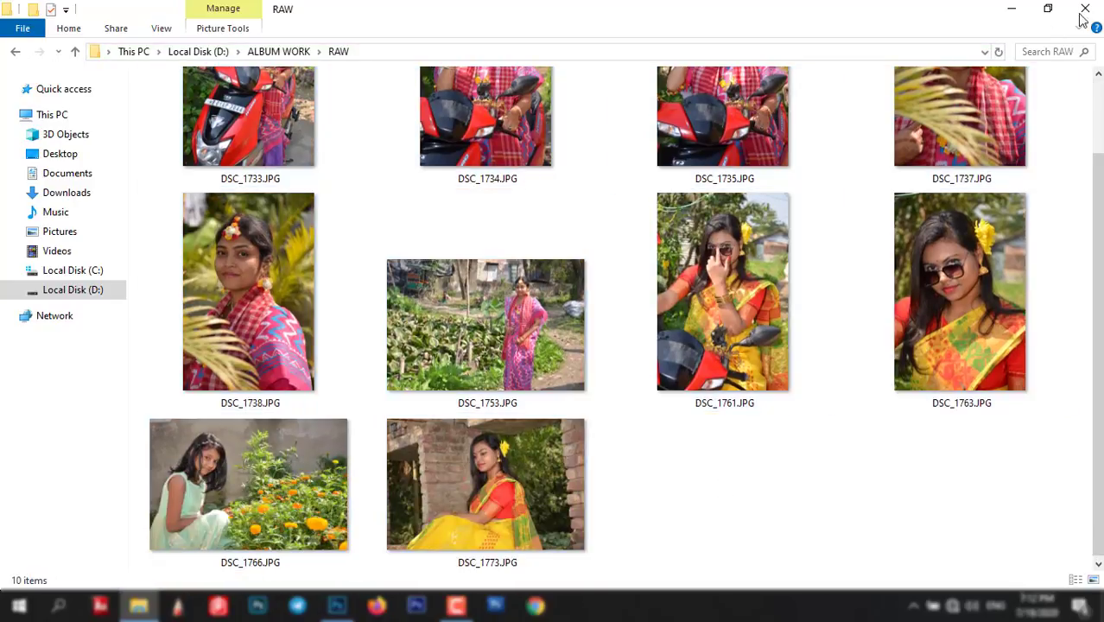
click(337, 604)
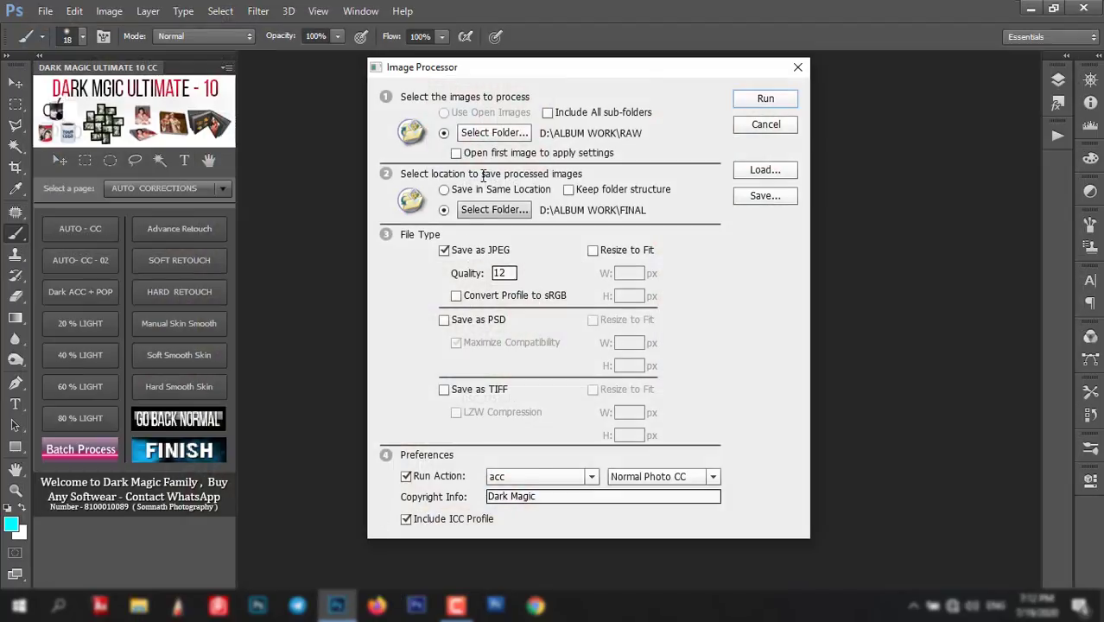
click(494, 133)
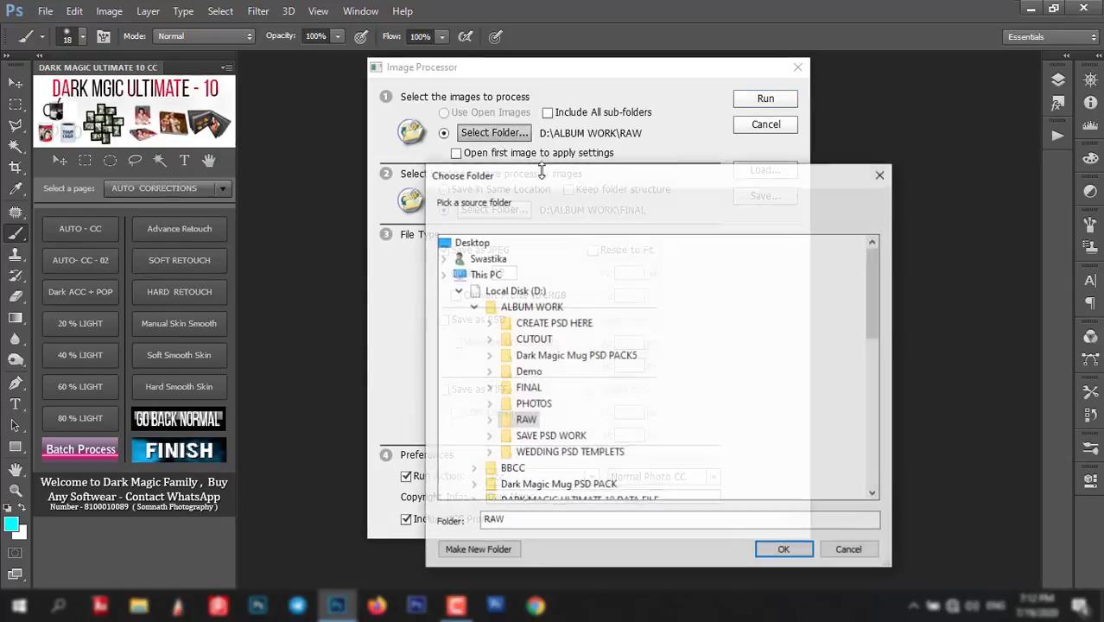
scroll(590, 406, down, 5)
scroll(589, 406, up, 2)
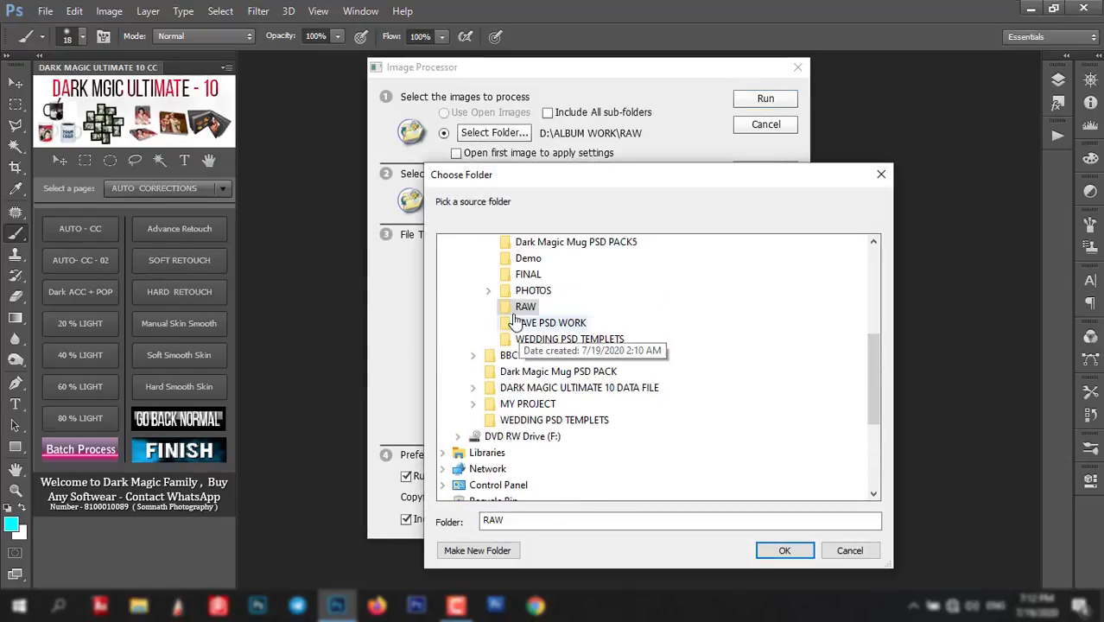
scroll(657, 478, up, 1)
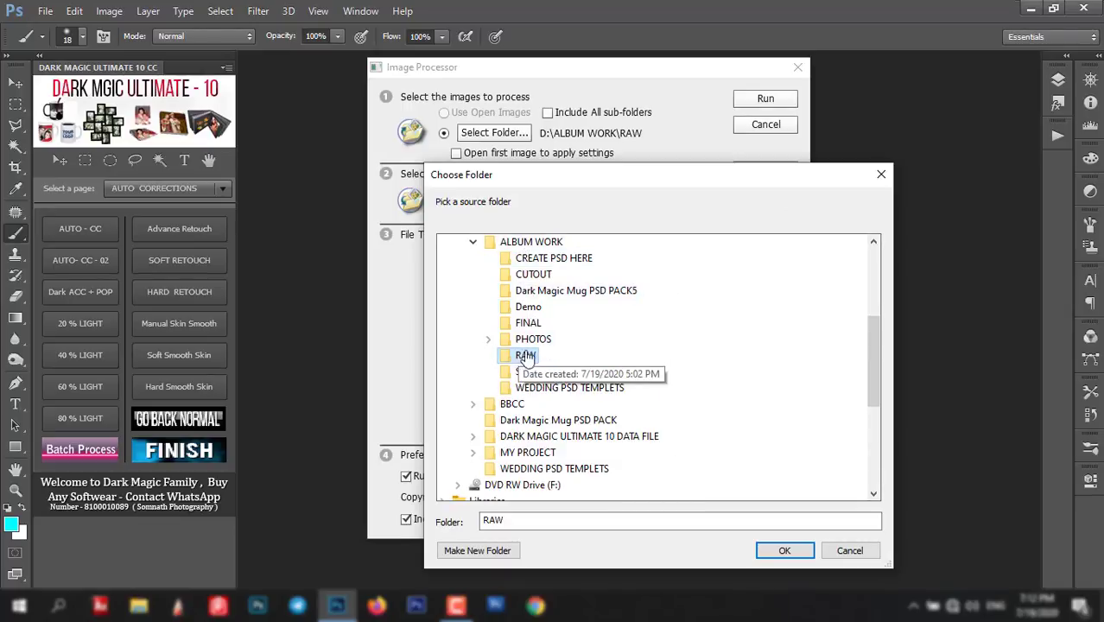
click(783, 550)
click(493, 215)
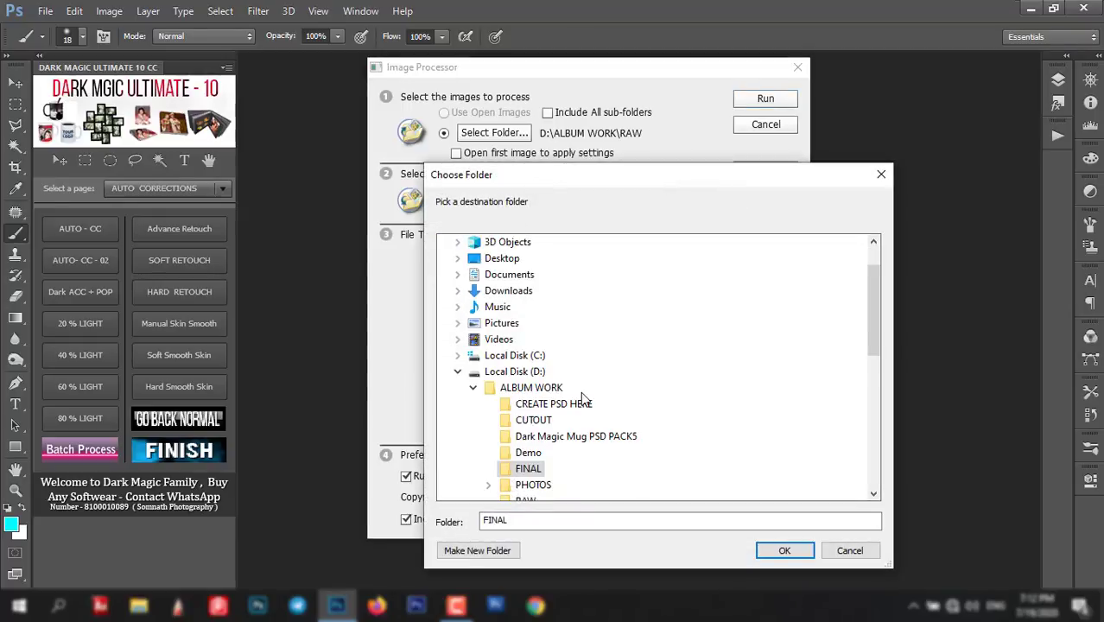
scroll(581, 399, down, 1)
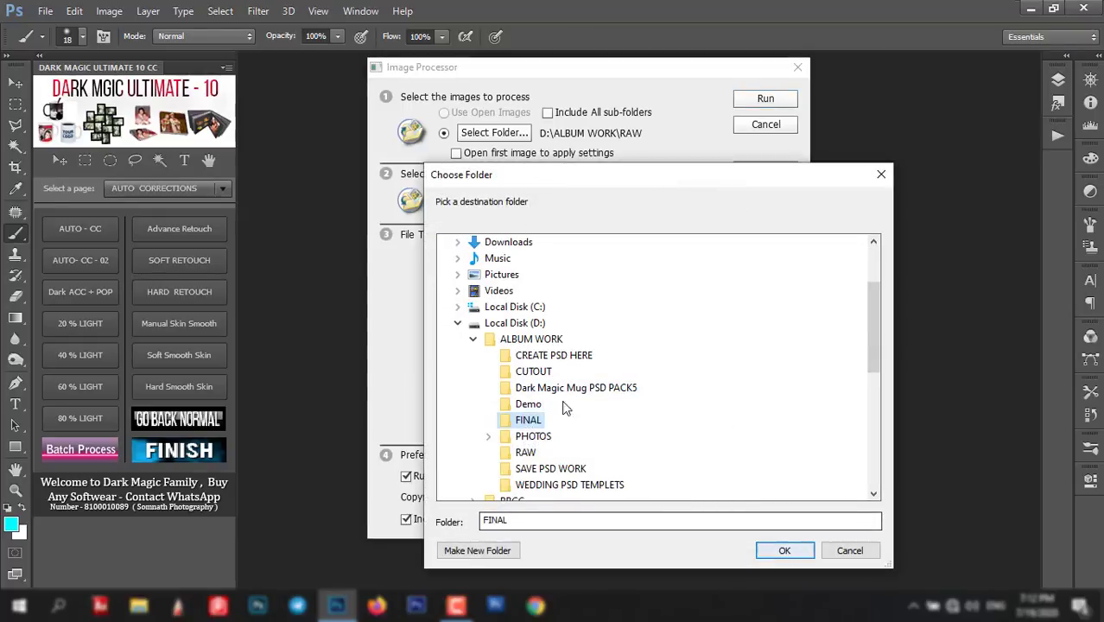
scroll(492, 276, up, 2)
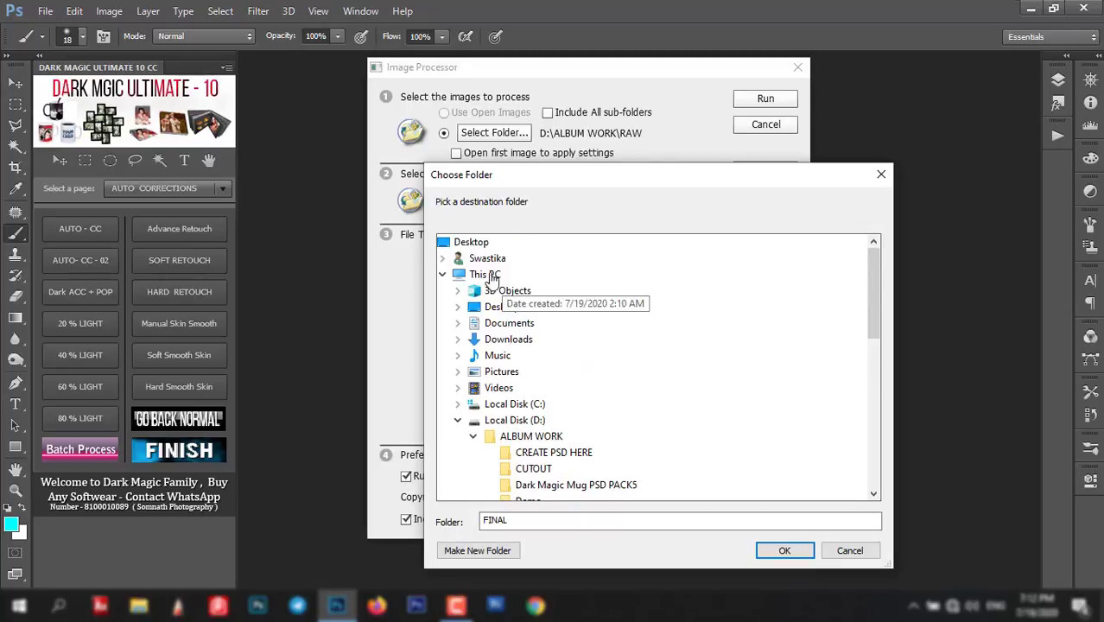
scroll(613, 425, down, 2)
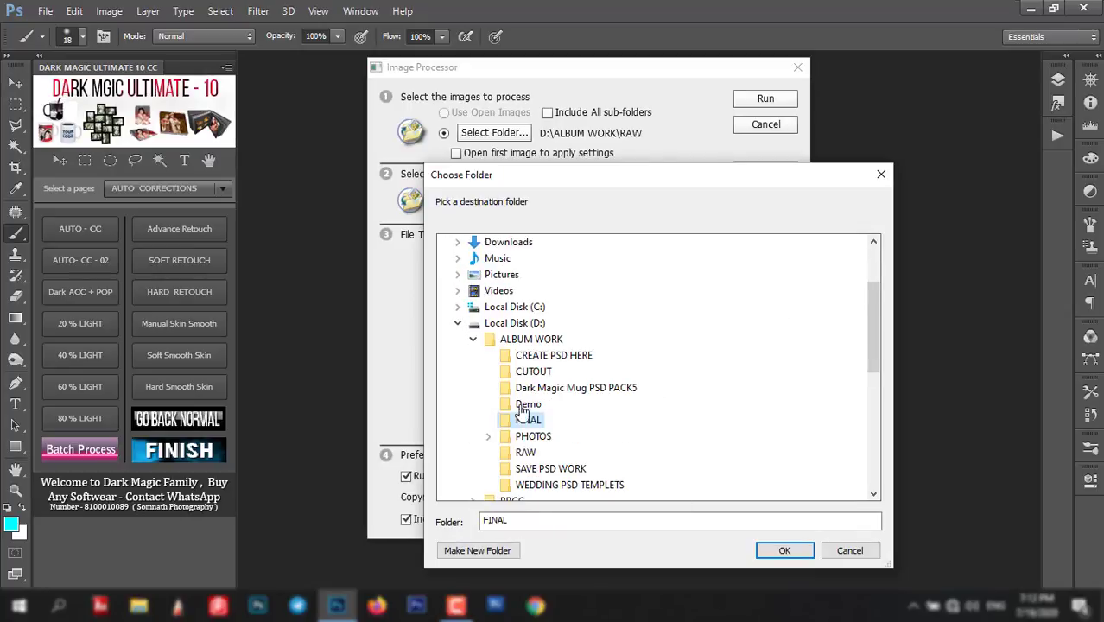
click(784, 551)
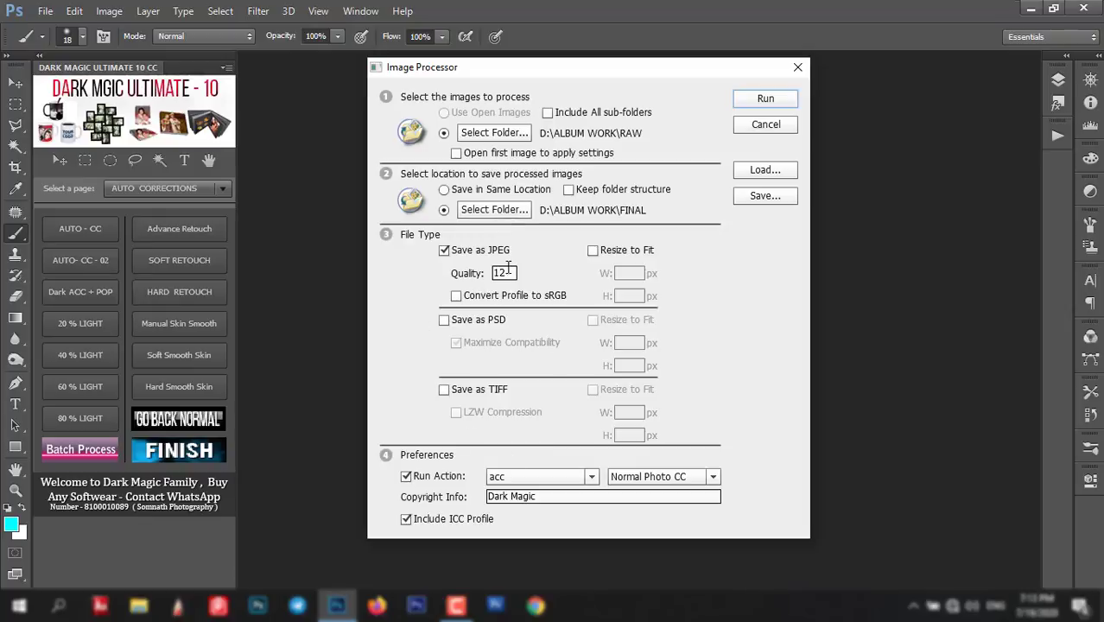
- Keep JPEG quality 12 and set Run Action to acc / Normal Photo CC
drag(507, 271, 441, 279)
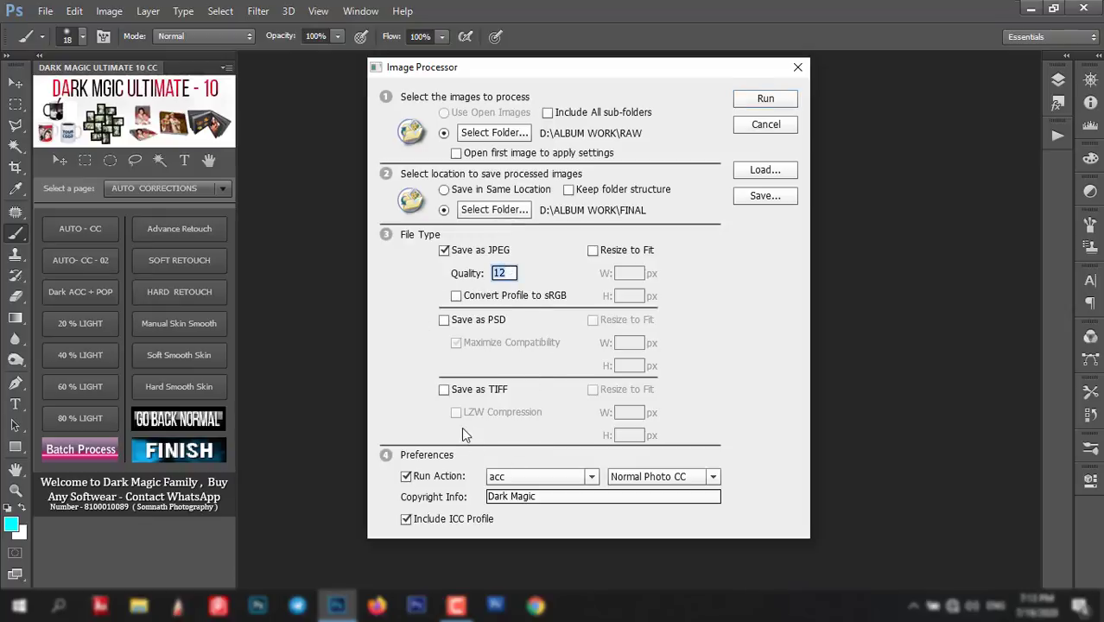
click(405, 476)
click(406, 477)
click(564, 478)
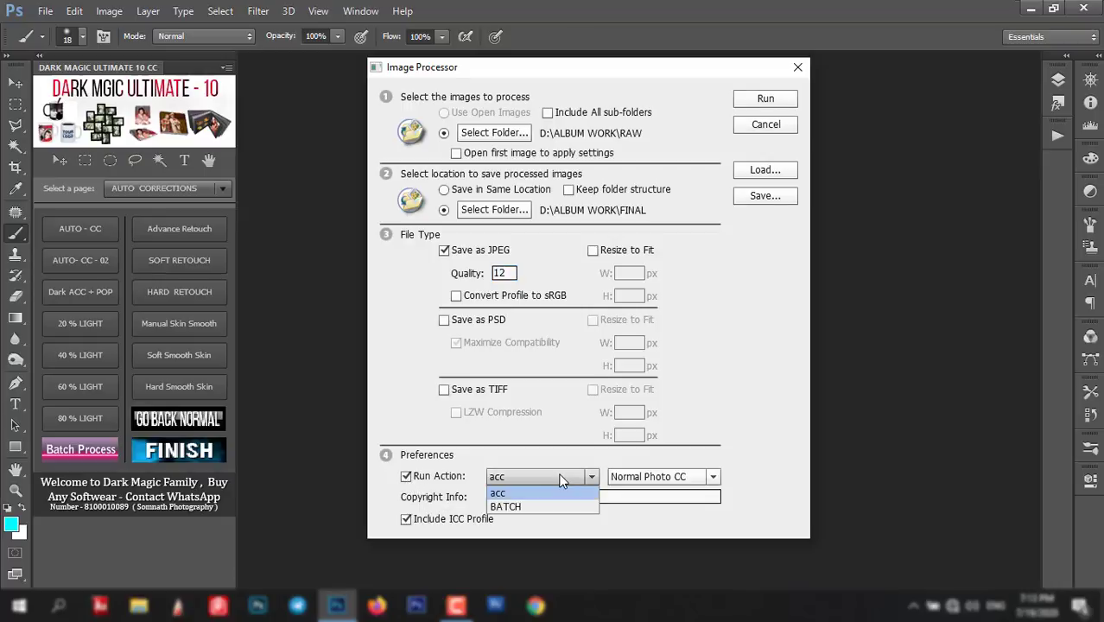
click(508, 493)
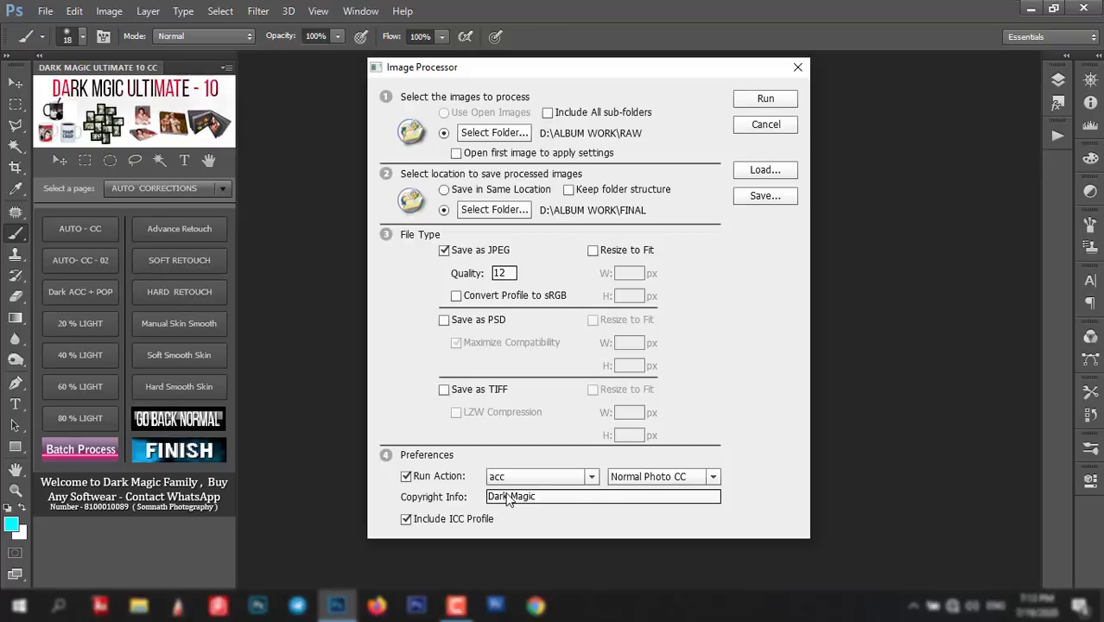
click(688, 480)
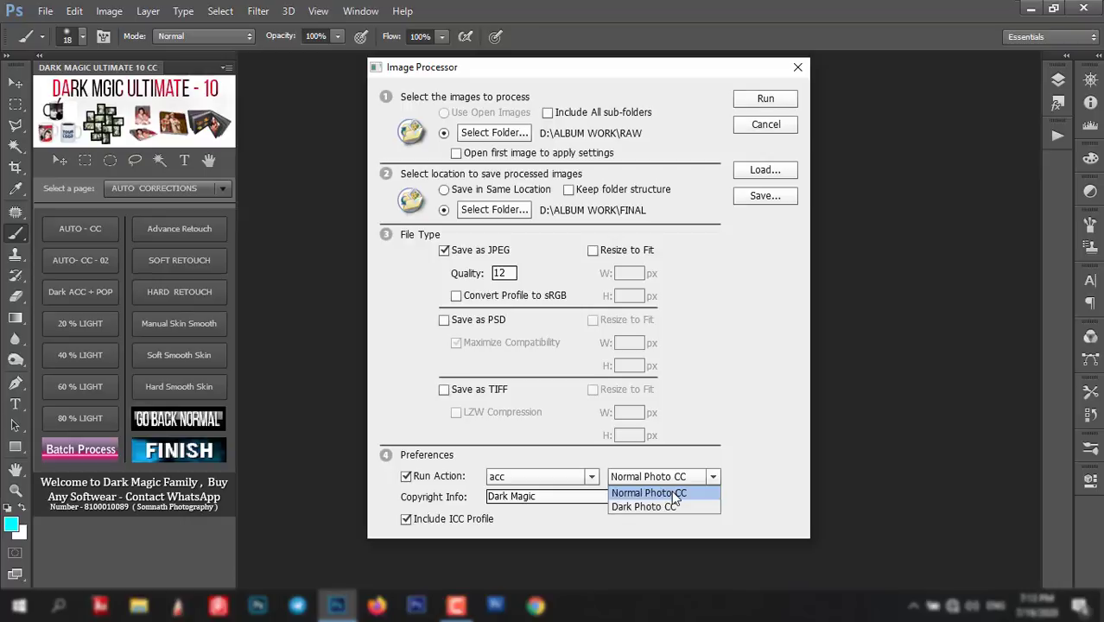
click(674, 494)
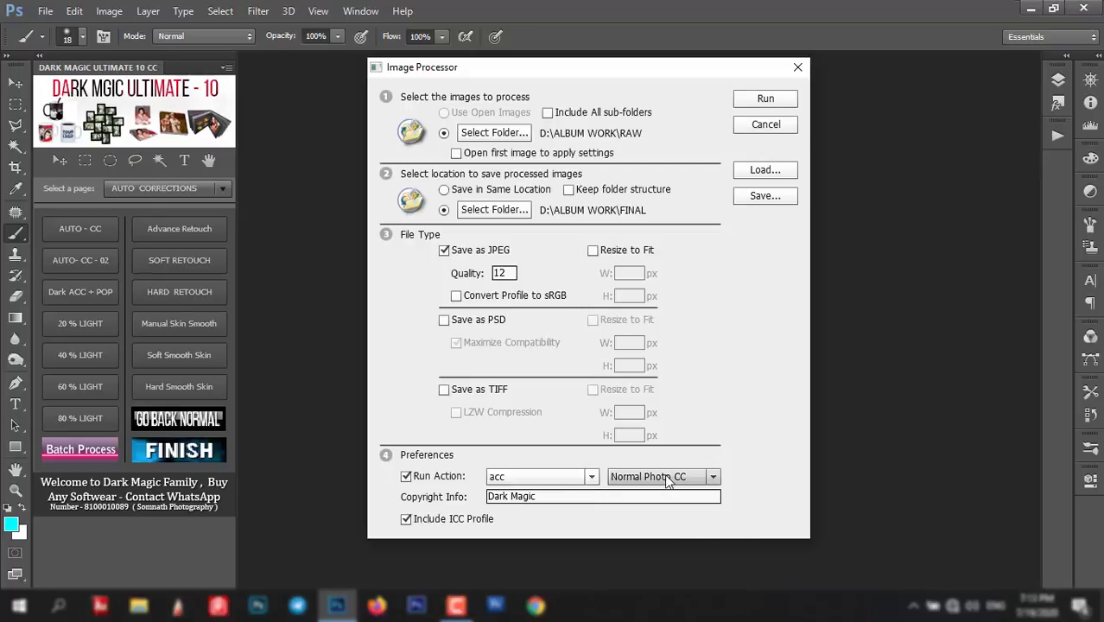
click(667, 480)
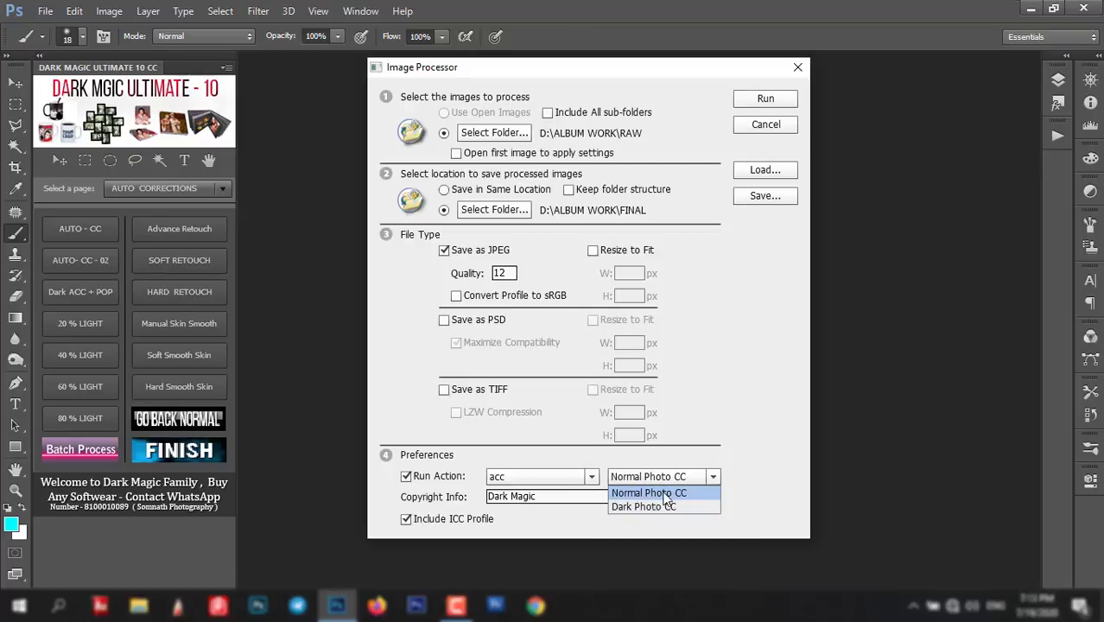
click(666, 499)
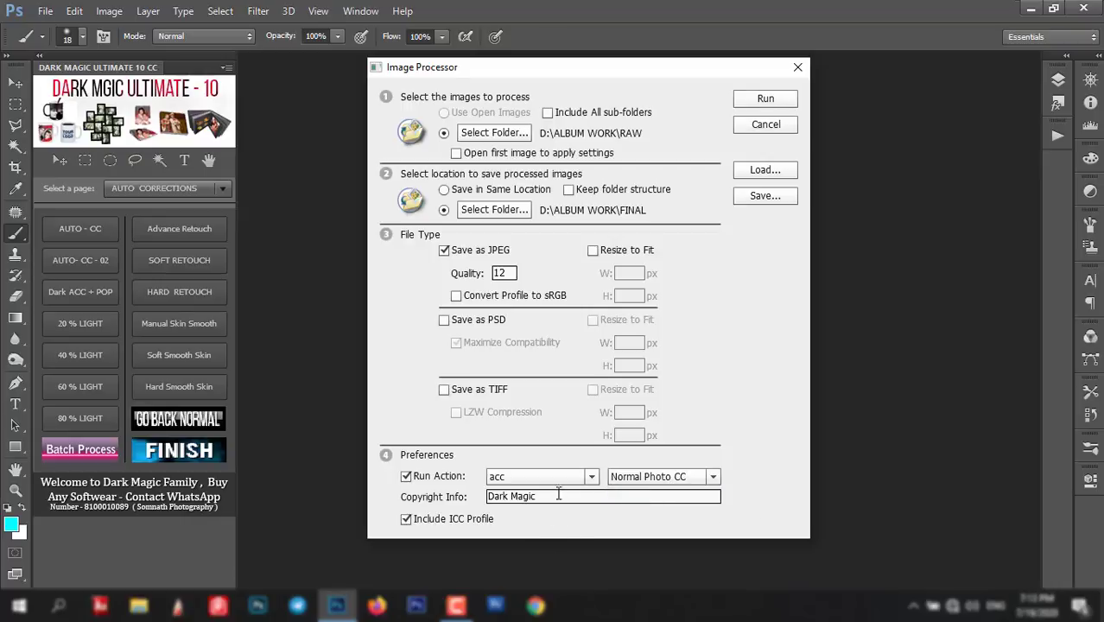
- Review the Dark Magic copyright text and run the batch process
drag(558, 494, 424, 499)
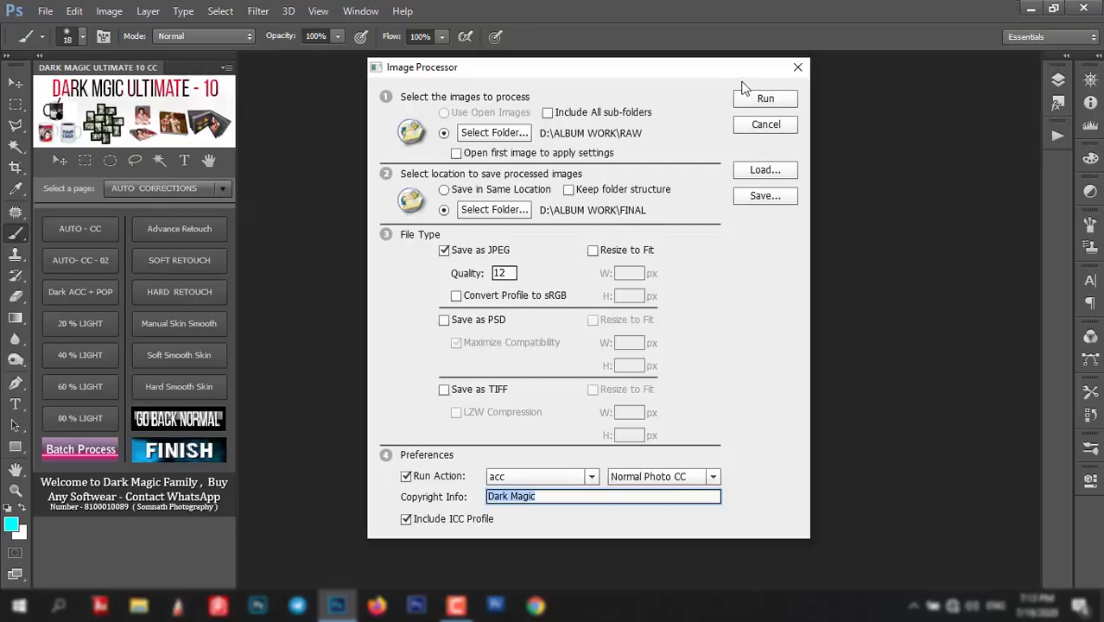
click(766, 100)
click(763, 100)
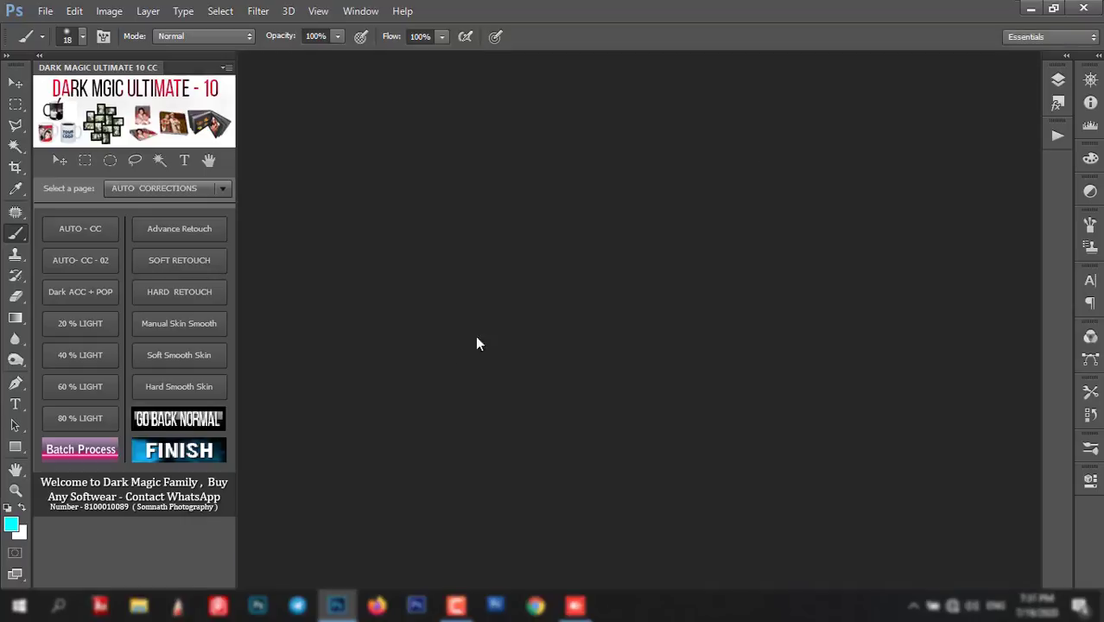
- Minimize Photoshop once the batch run finishes to show the desktop
click(1031, 12)
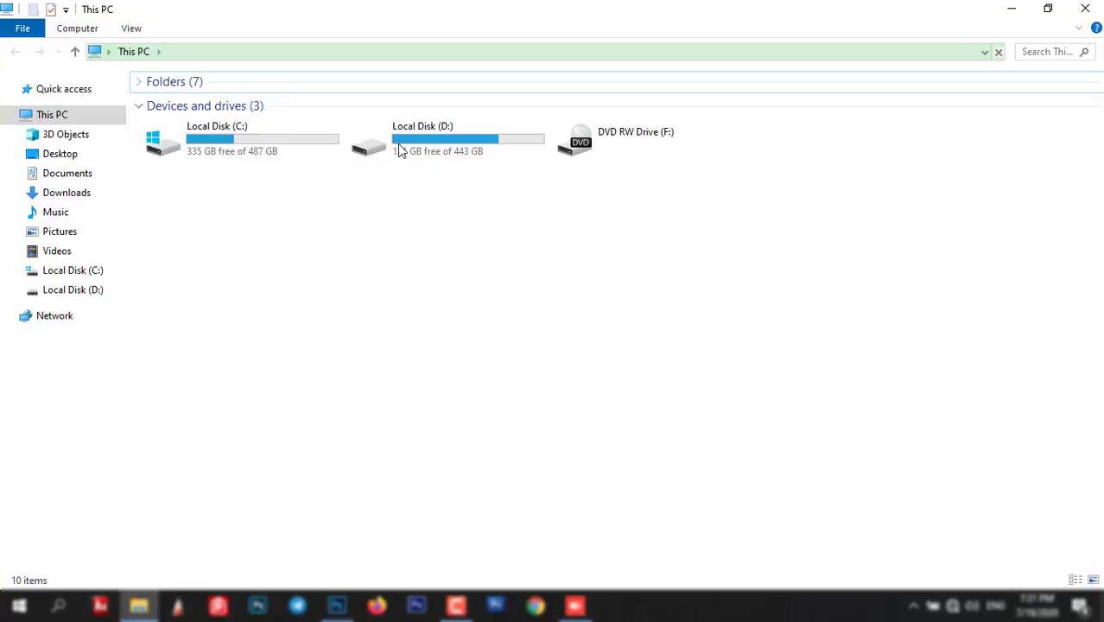
- Open ALBUM WORK\FINAL\JPEG and show its photos as extra large icons
double_click(433, 130)
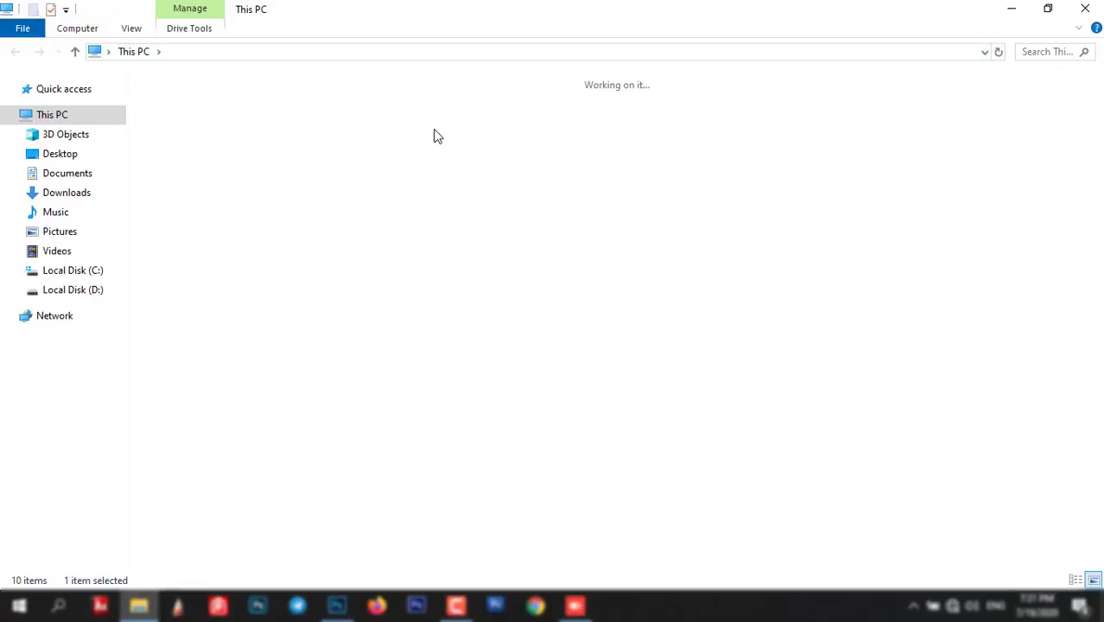
double_click(186, 112)
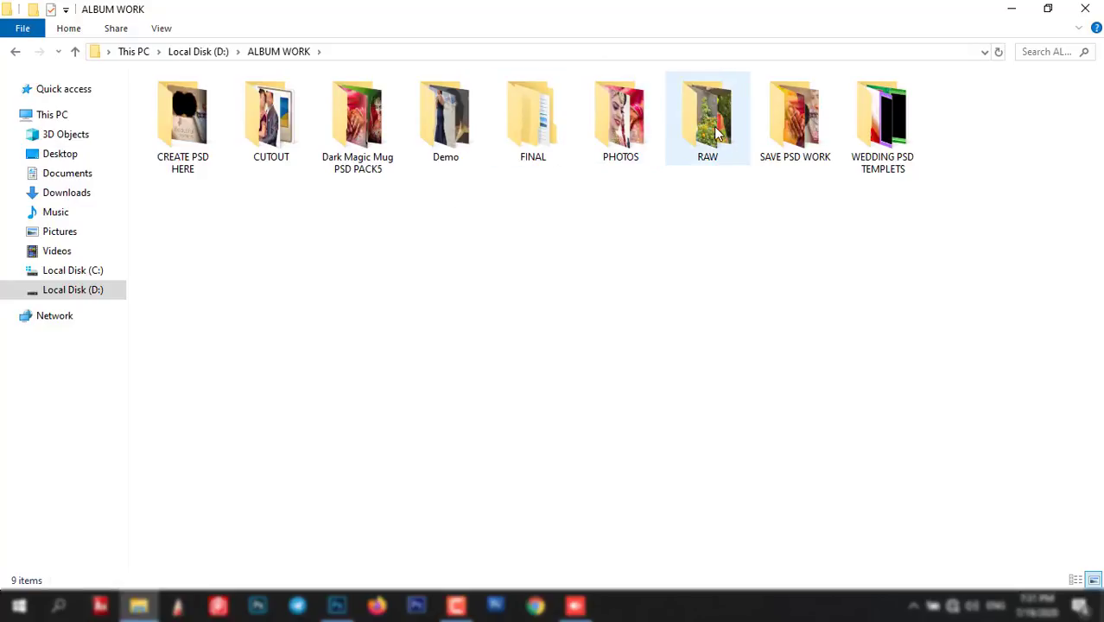
mouse_move(708, 121)
double_click(533, 117)
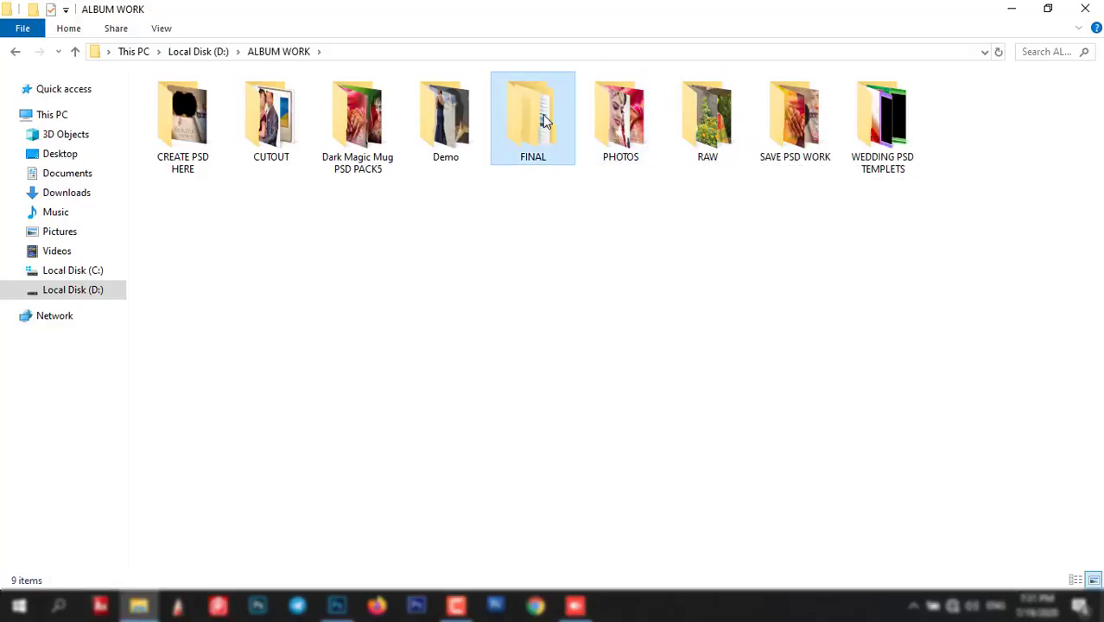
double_click(256, 102)
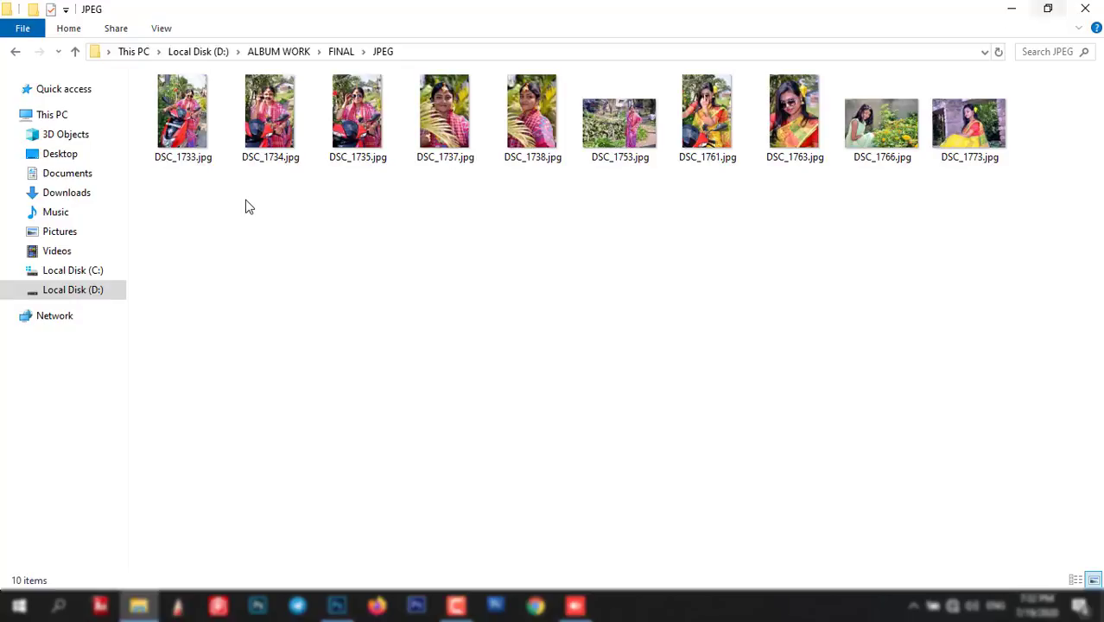
click(158, 31)
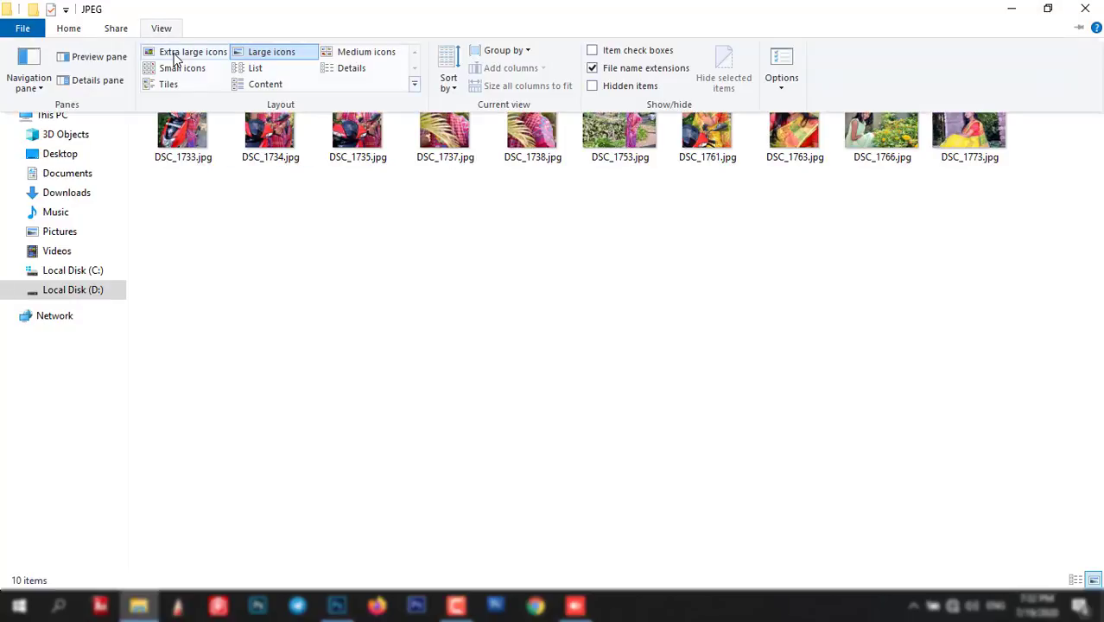
click(175, 52)
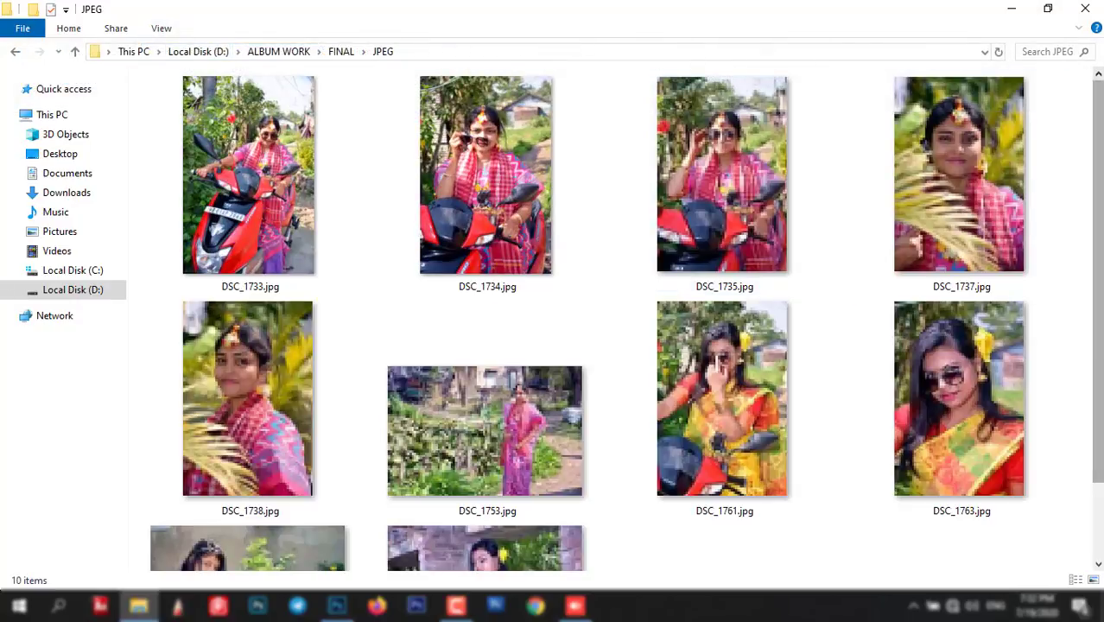
- Restore the JPEG folder window and make it narrower
double_click(781, 33)
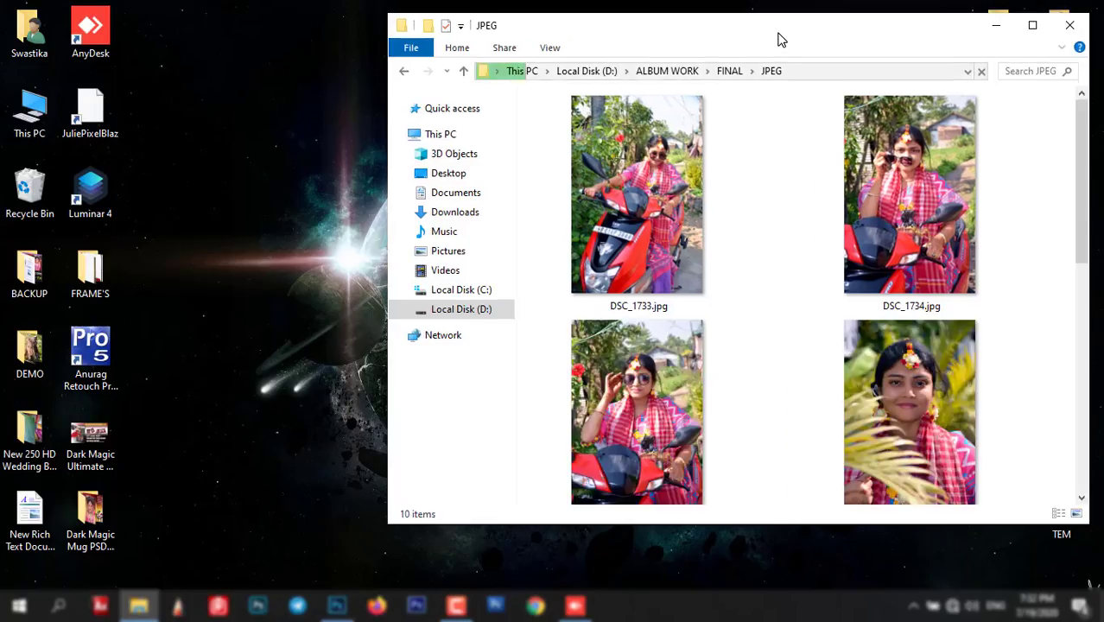
drag(796, 33, 433, 30)
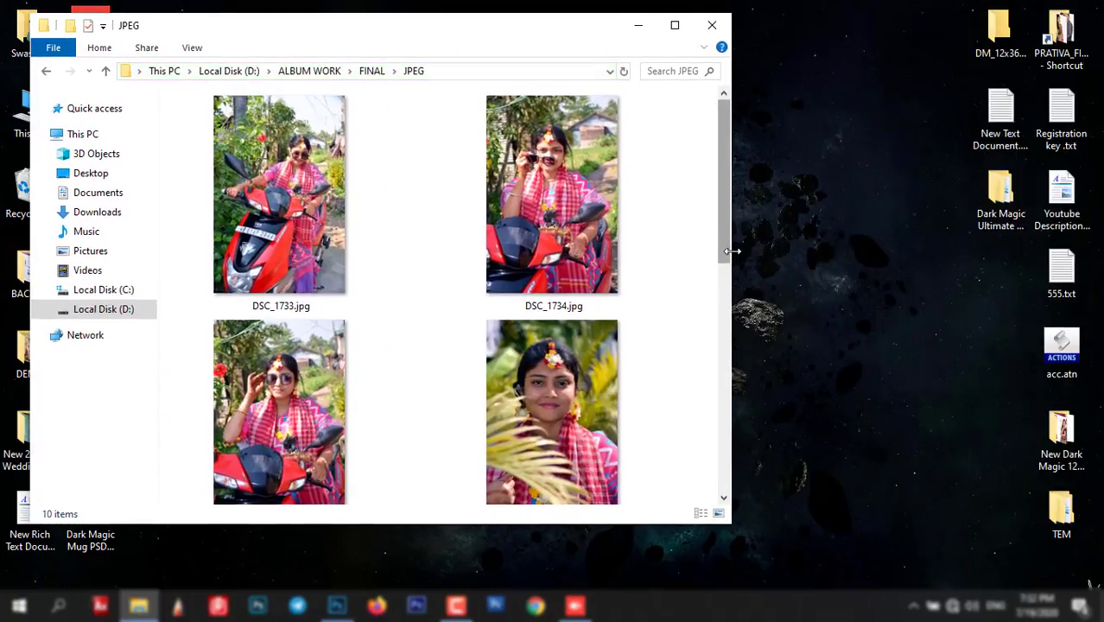
drag(731, 301, 424, 307)
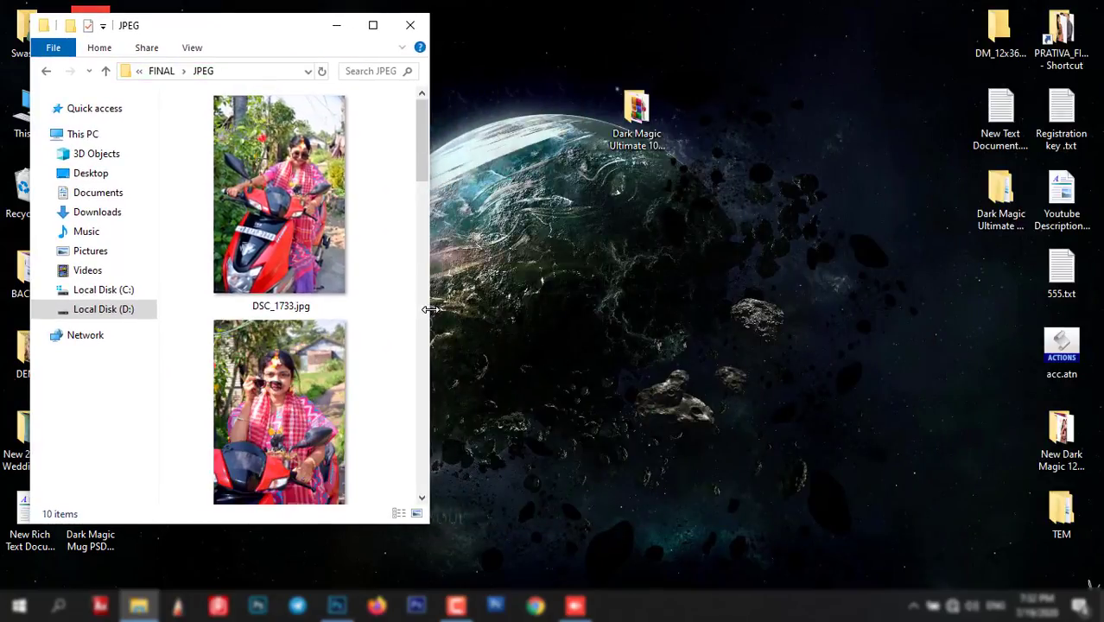
mouse_move(274, 45)
mouse_down()
mouse_move(308, 39)
mouse_move(399, 61)
mouse_up()
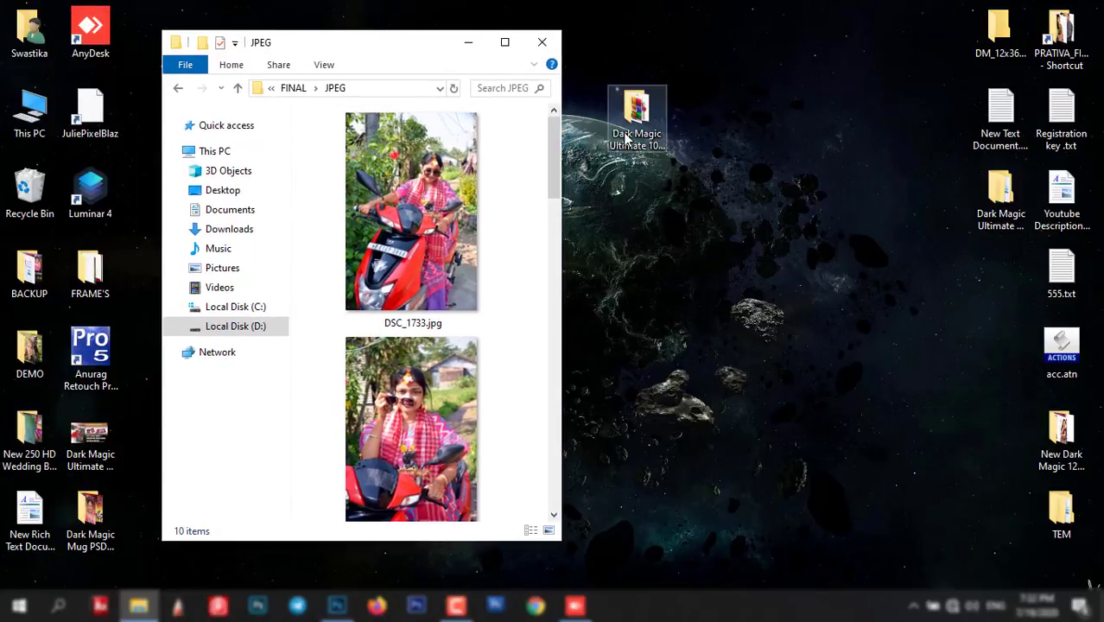
- Open D:\ALBUM WORK\RAW in a second Explorer window
double_click(41, 114)
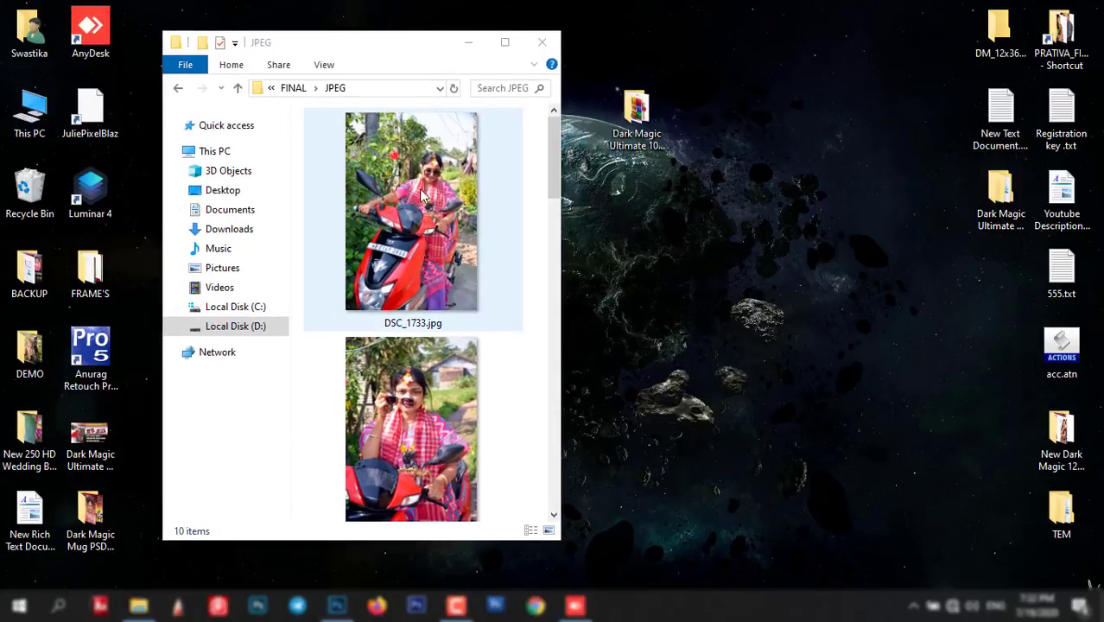
double_click(443, 251)
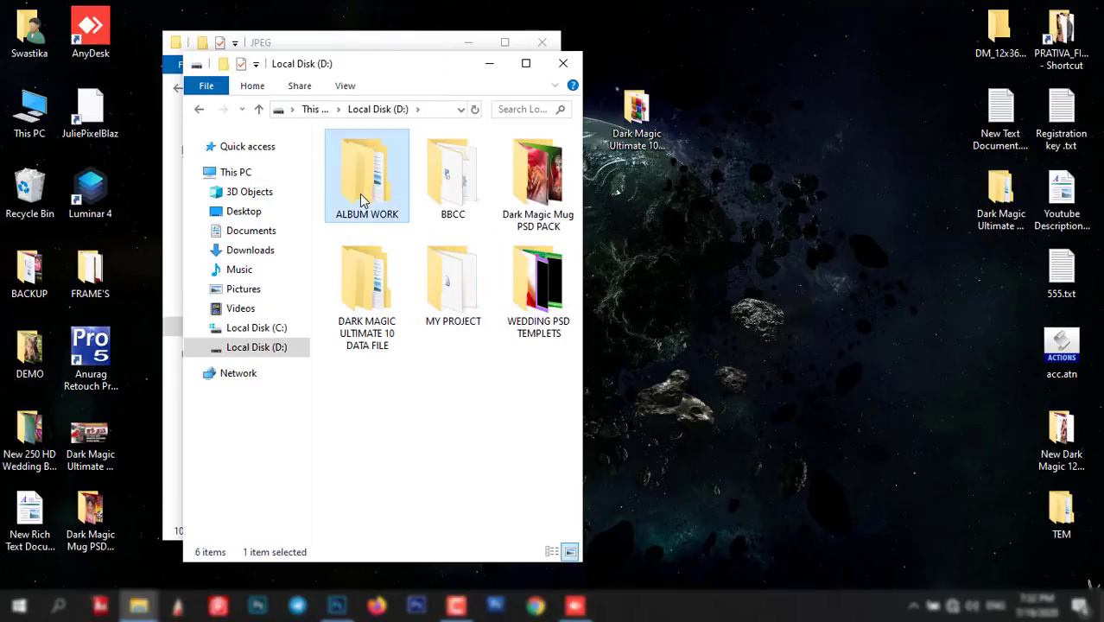
double_click(359, 194)
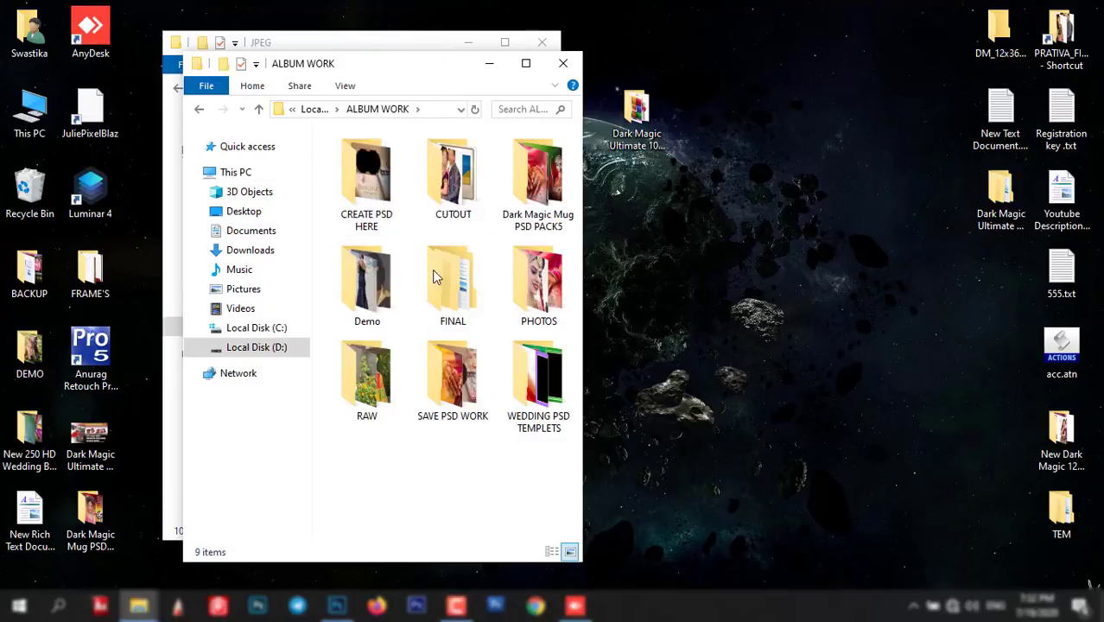
double_click(396, 360)
- Set the RAW window beside JPEG and zoom-preview the edited photo below DSC_1734.jpg, inspecting face and sari
drag(332, 74, 721, 54)
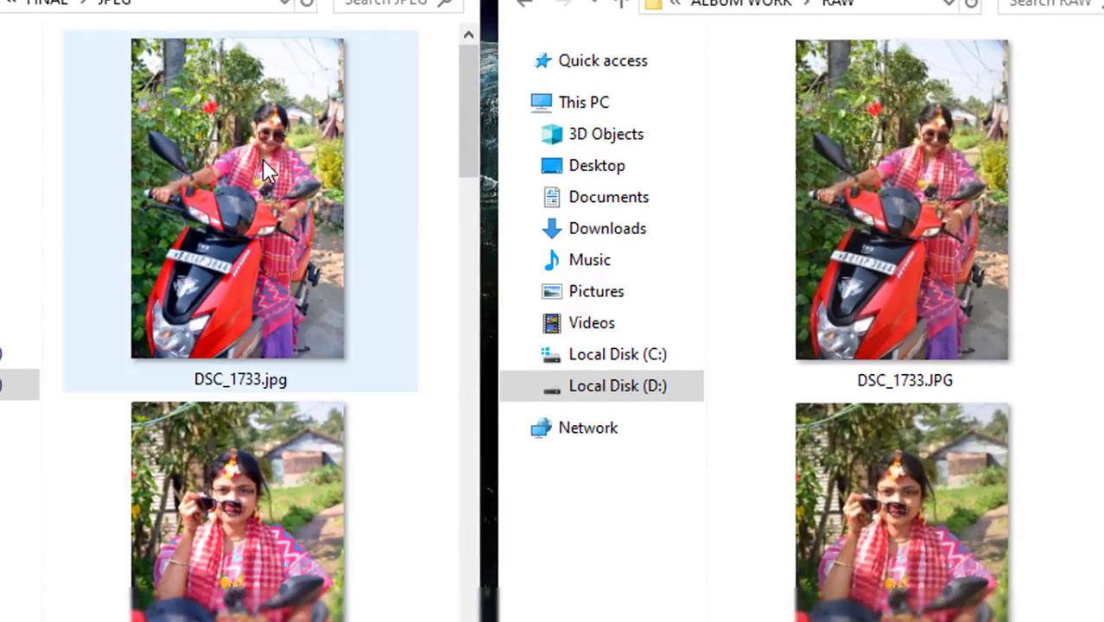
scroll(312, 354, down, 3)
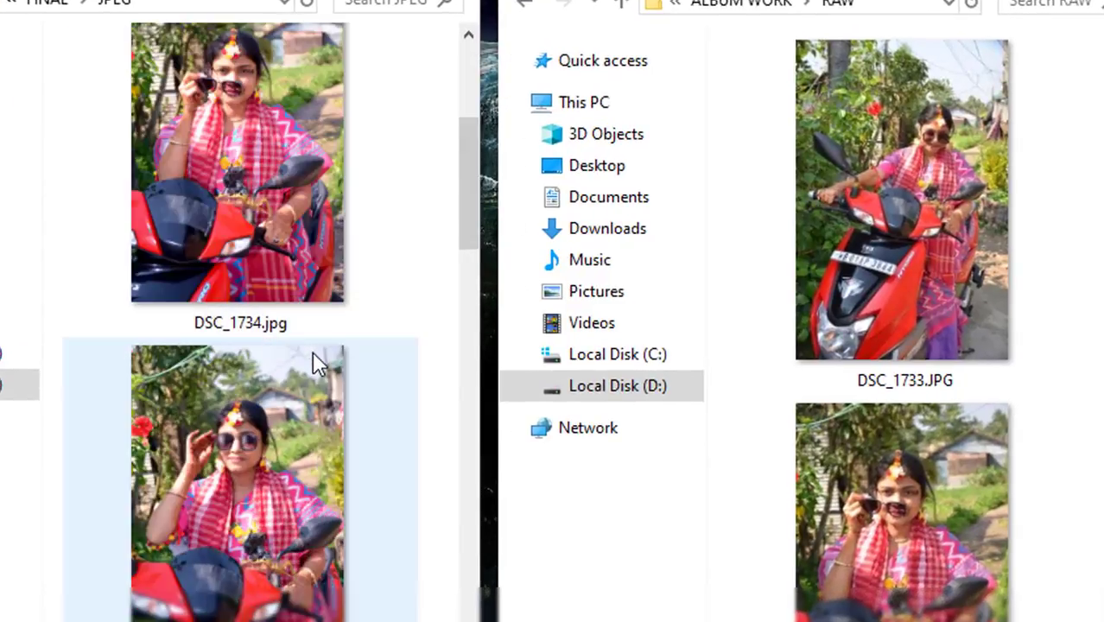
click(249, 495)
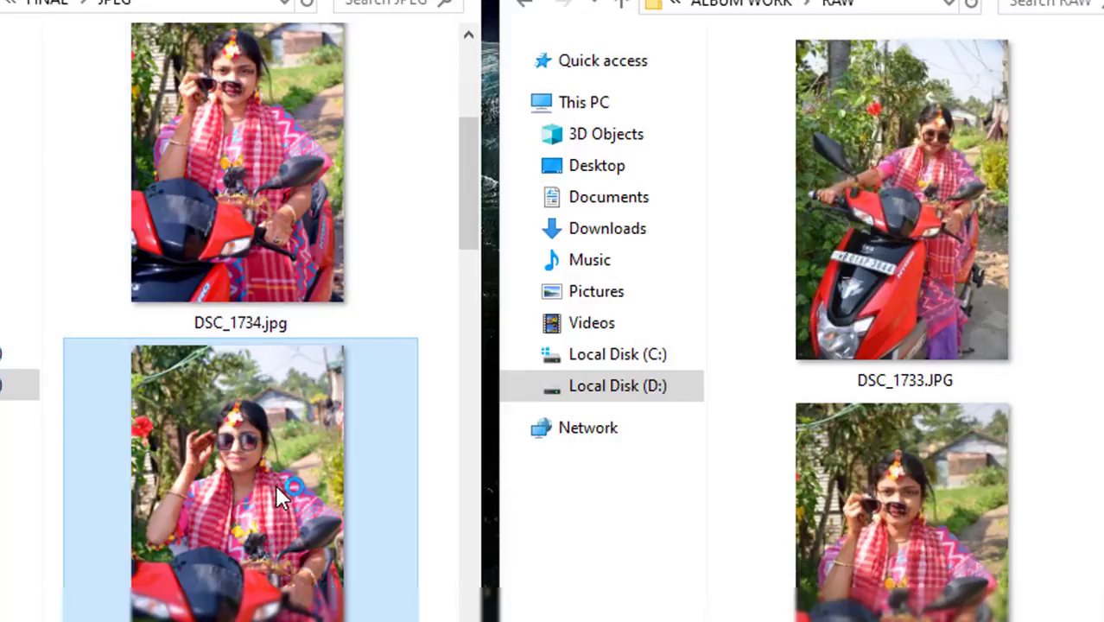
mouse_move(238, 483)
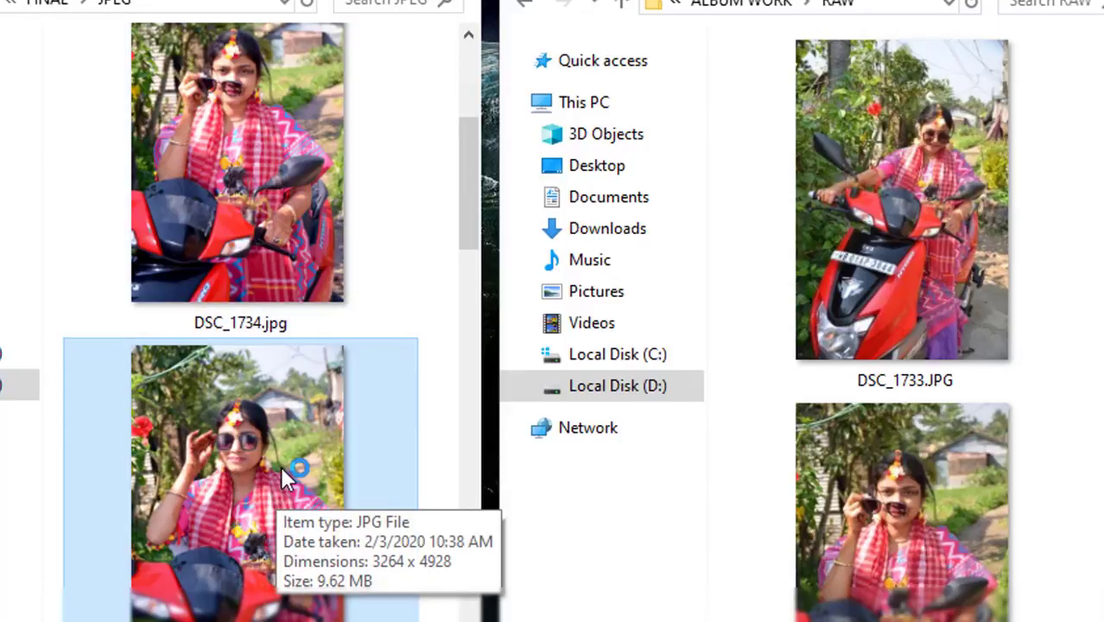
key(space)
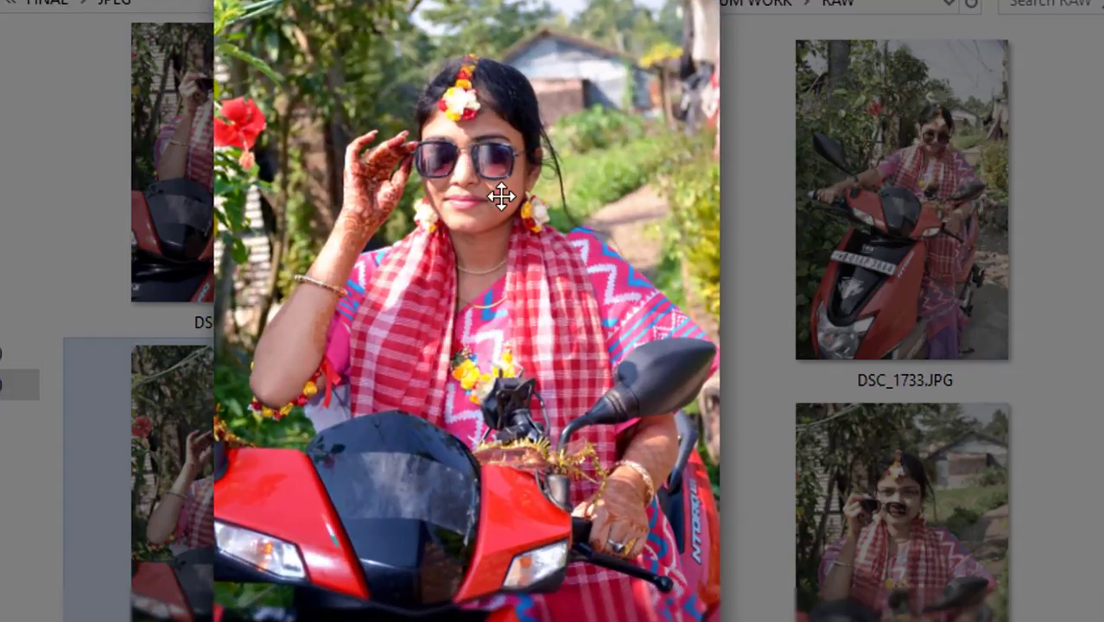
scroll(500, 194, up, 2)
scroll(500, 197, up, 1)
scroll(525, 175, up, 3)
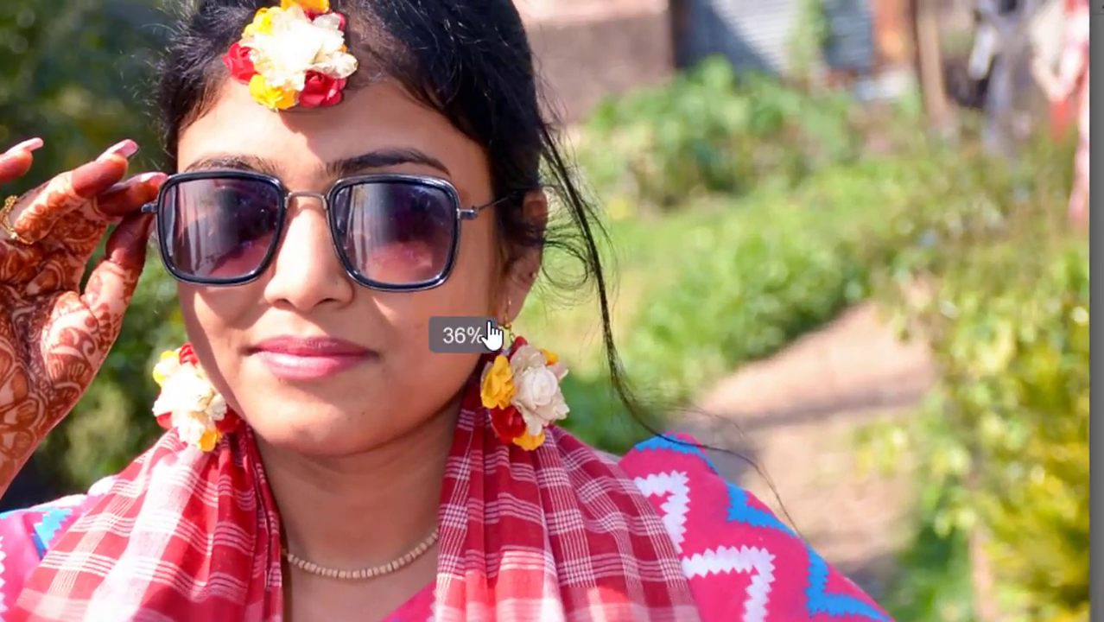
drag(342, 198, 374, 176)
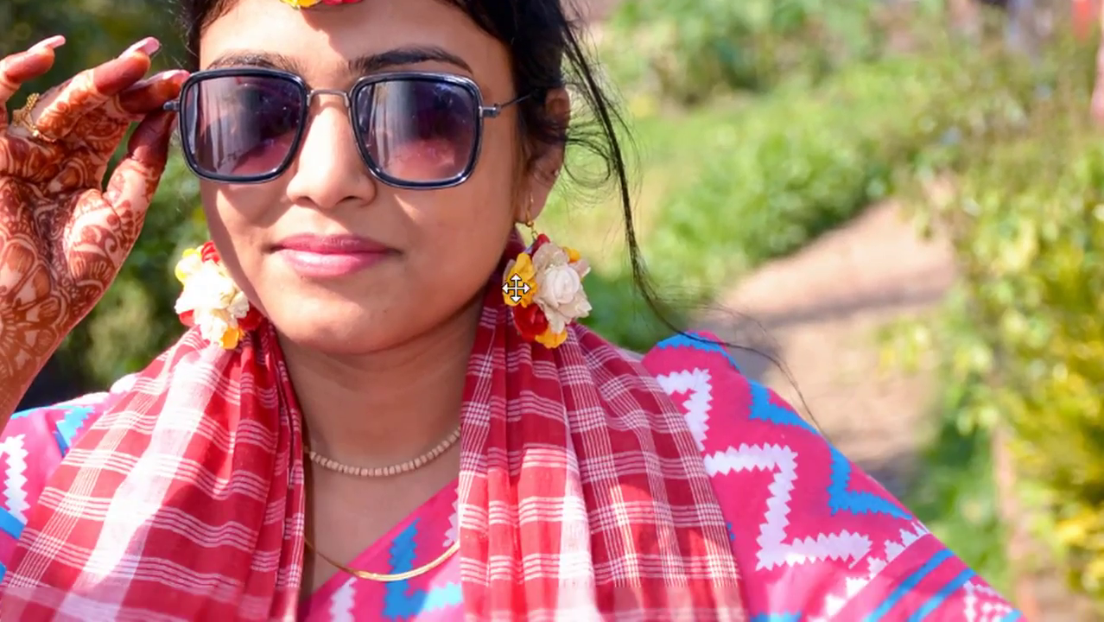
drag(625, 371, 552, 269)
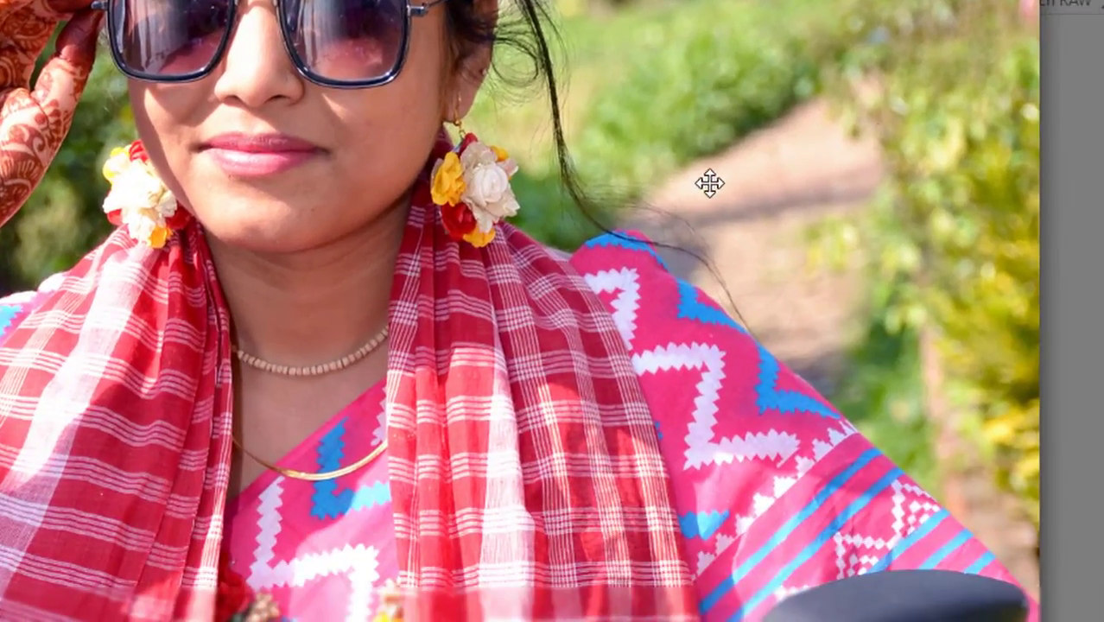
scroll(553, 311, down, 5)
key(Escape)
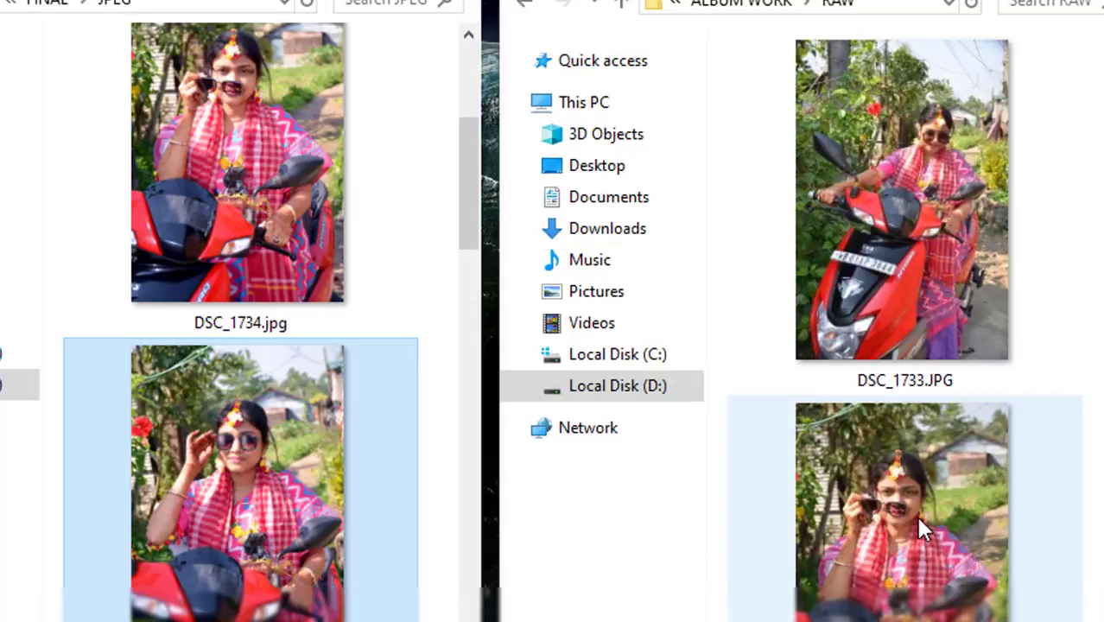
- Zoom-preview the matching RAW original, inspecting its head and sari for comparison
scroll(918, 474, down, 3)
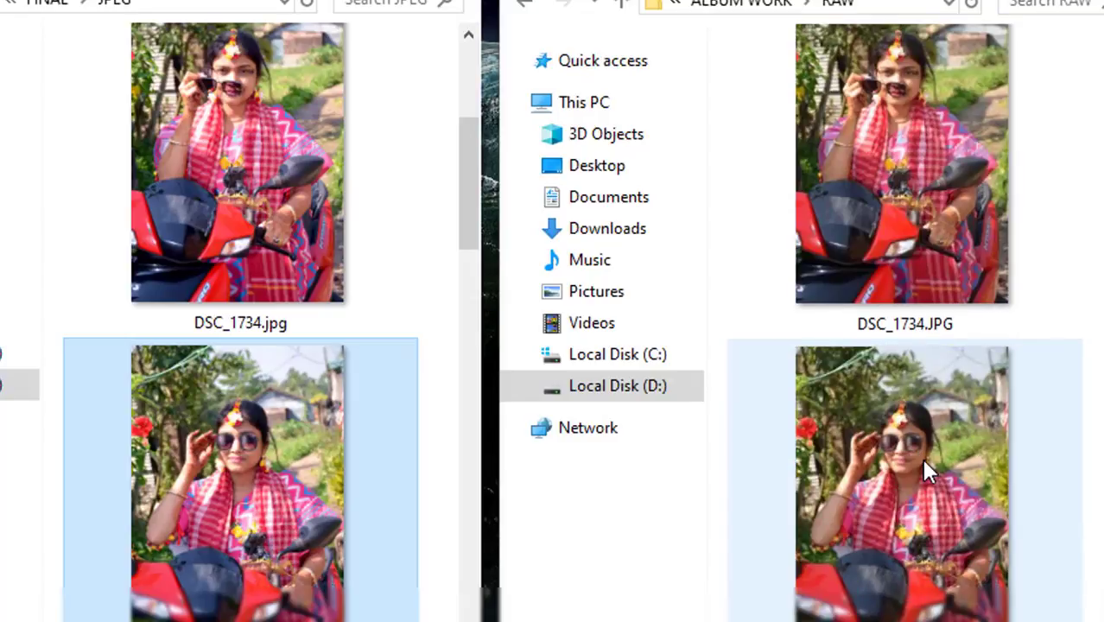
click(923, 470)
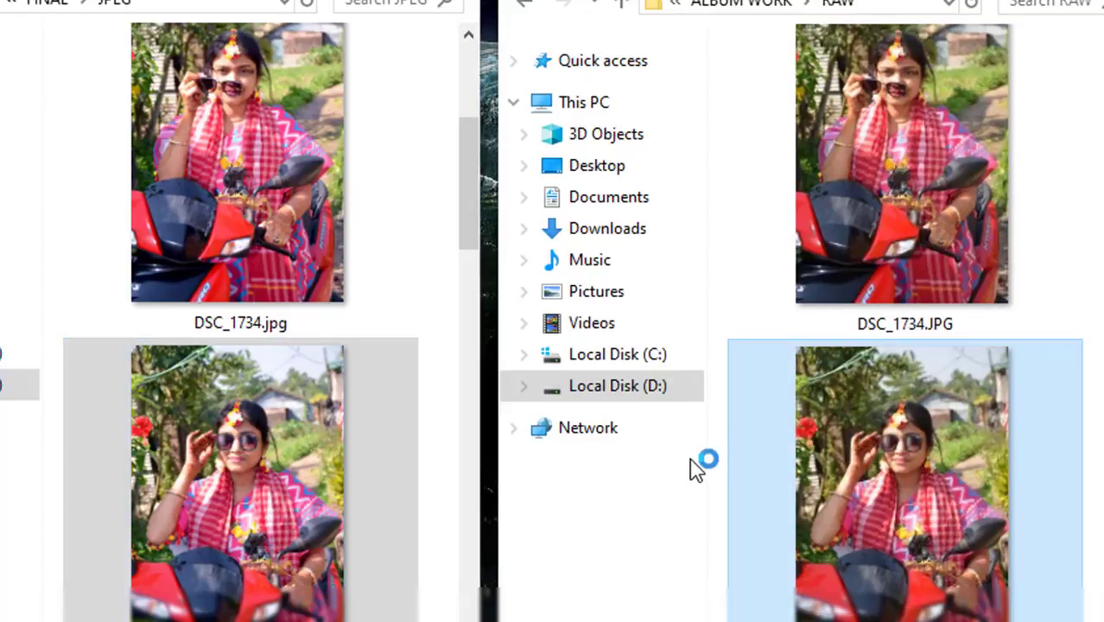
scroll(488, 212, up, 1)
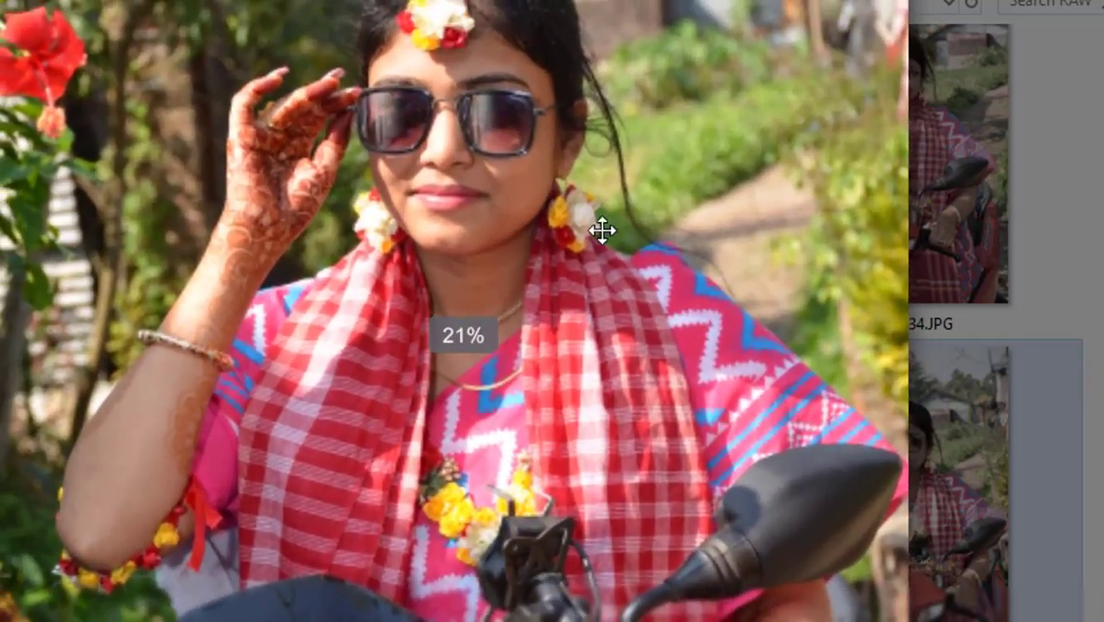
scroll(562, 209, up, 3)
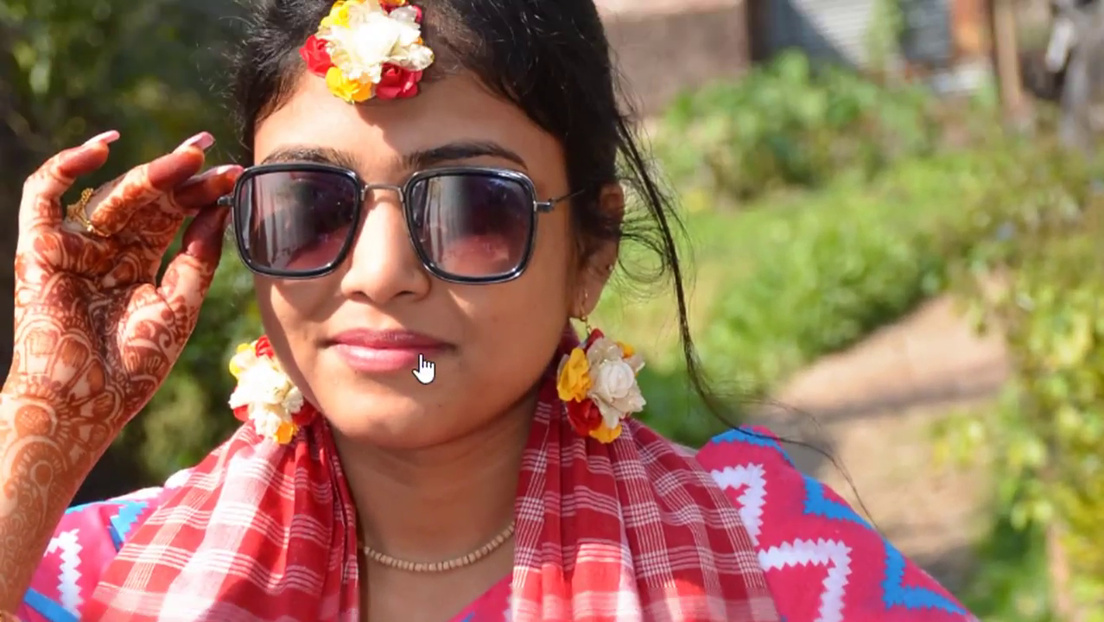
drag(418, 273, 424, 355)
drag(587, 443, 563, 383)
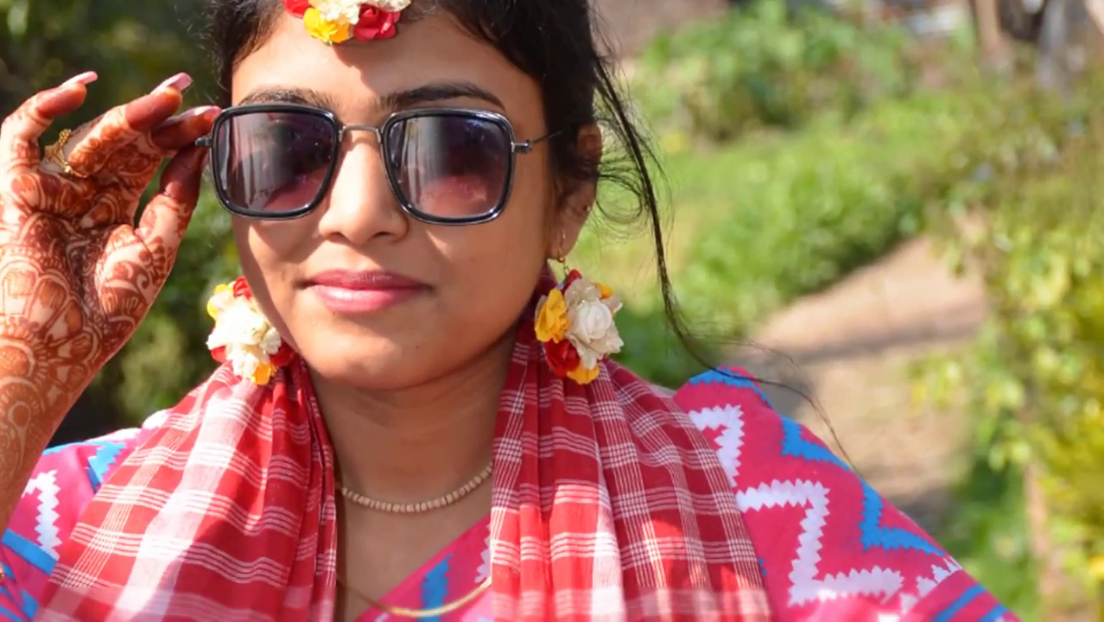
scroll(233, 450, down, 10)
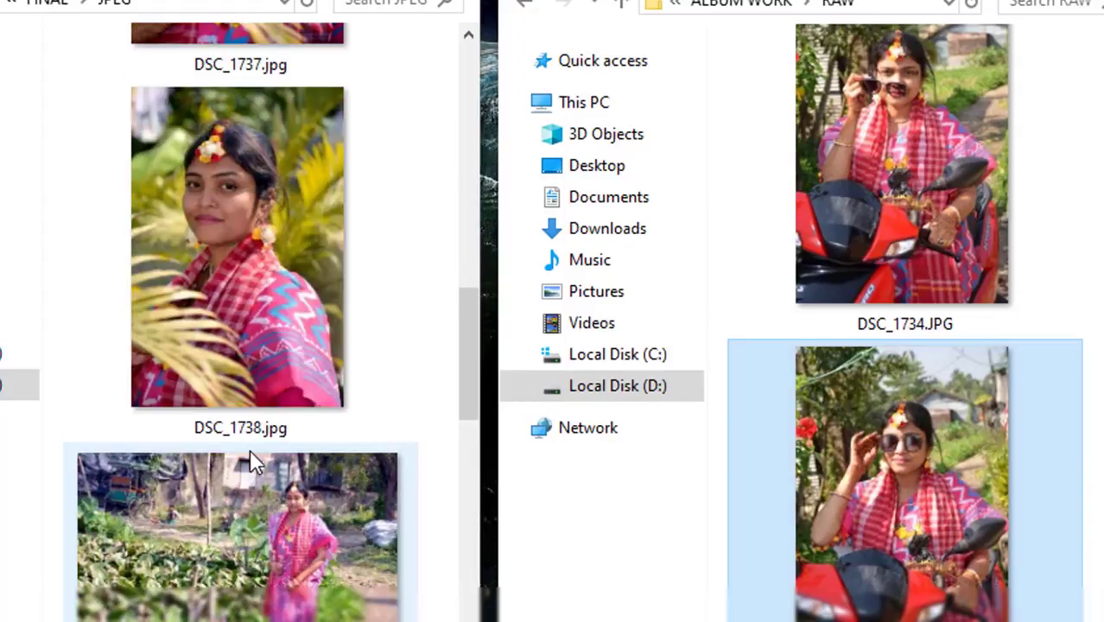
scroll(871, 358, down, 2)
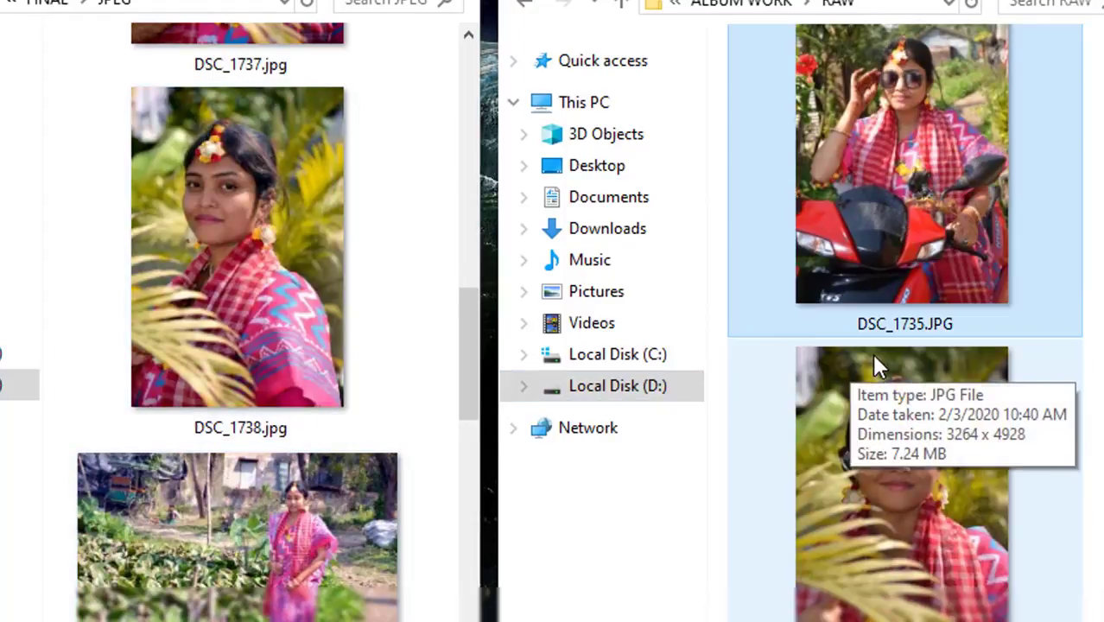
scroll(873, 363, down, 2)
scroll(937, 374, up, 1)
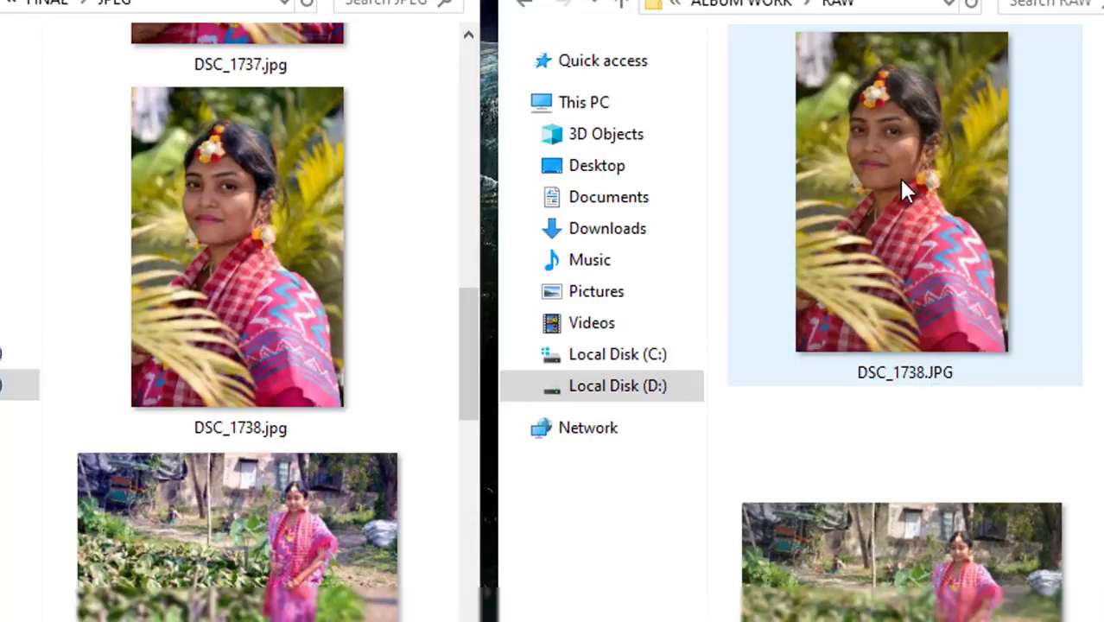
scroll(863, 432, down, 3)
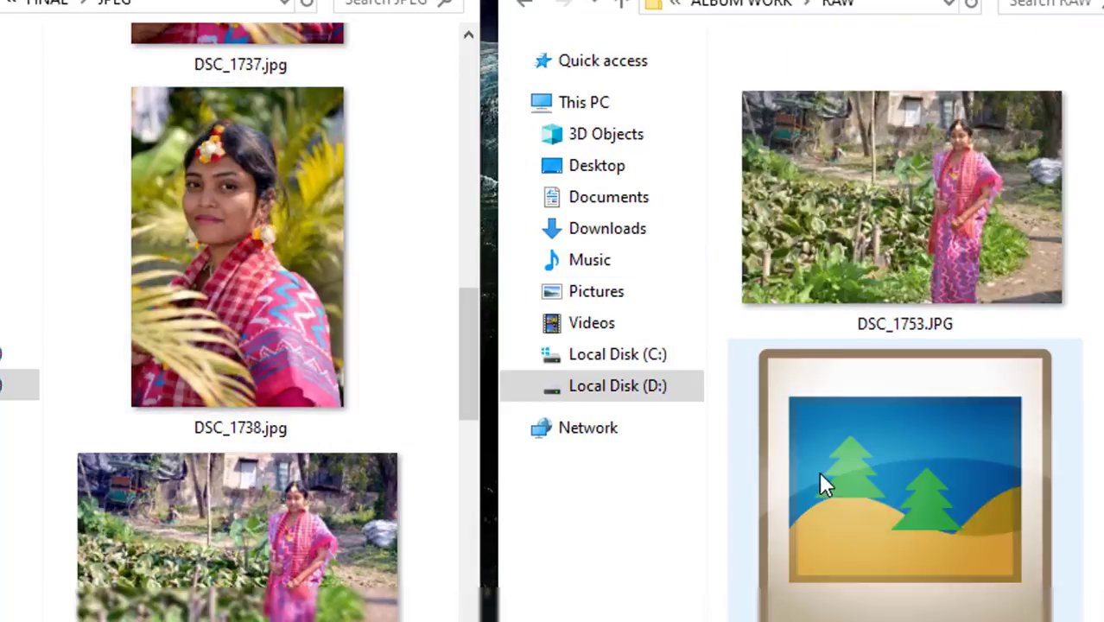
scroll(295, 556, down, 10)
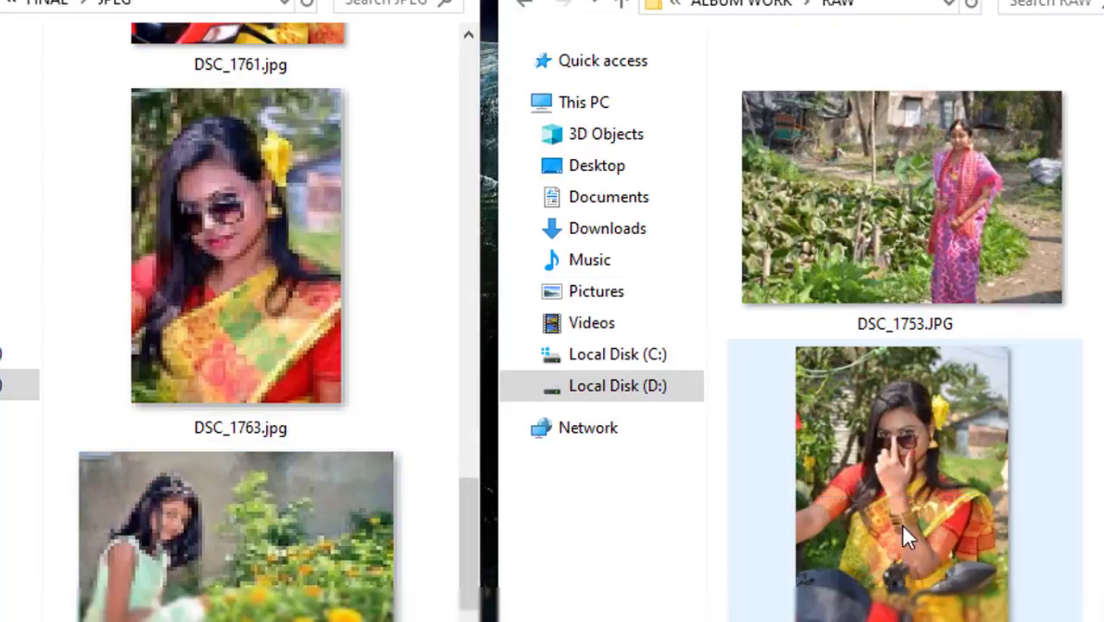
scroll(921, 496, down, 5)
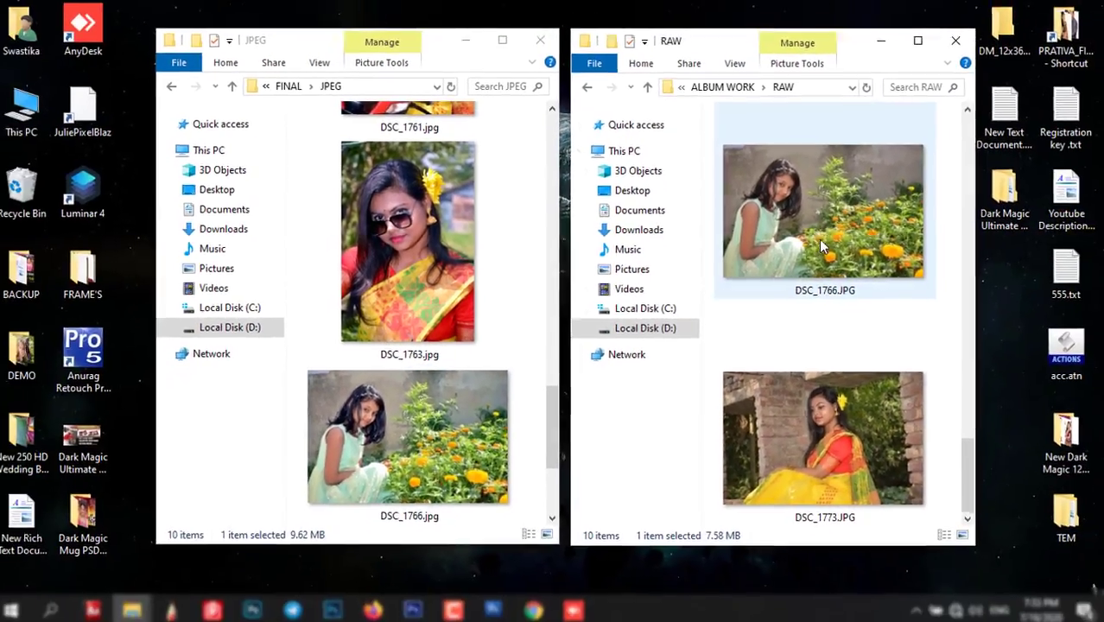
- Close both Explorer windows and switch Photoshop's Dark Magic panel to the SKY REPLACEMENT page
click(951, 43)
click(541, 41)
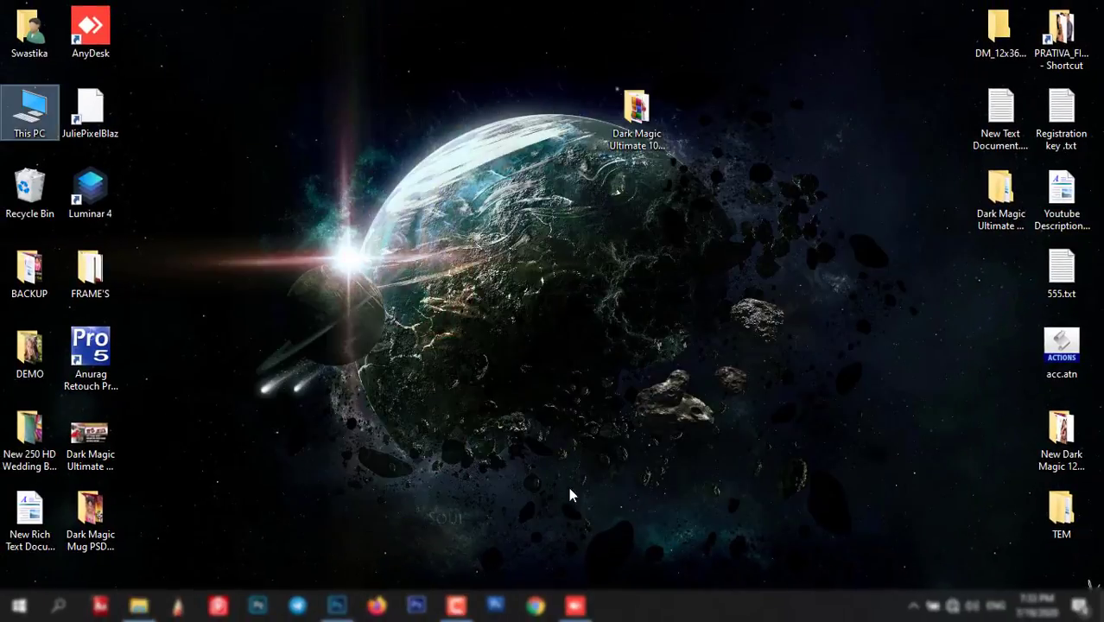
click(338, 606)
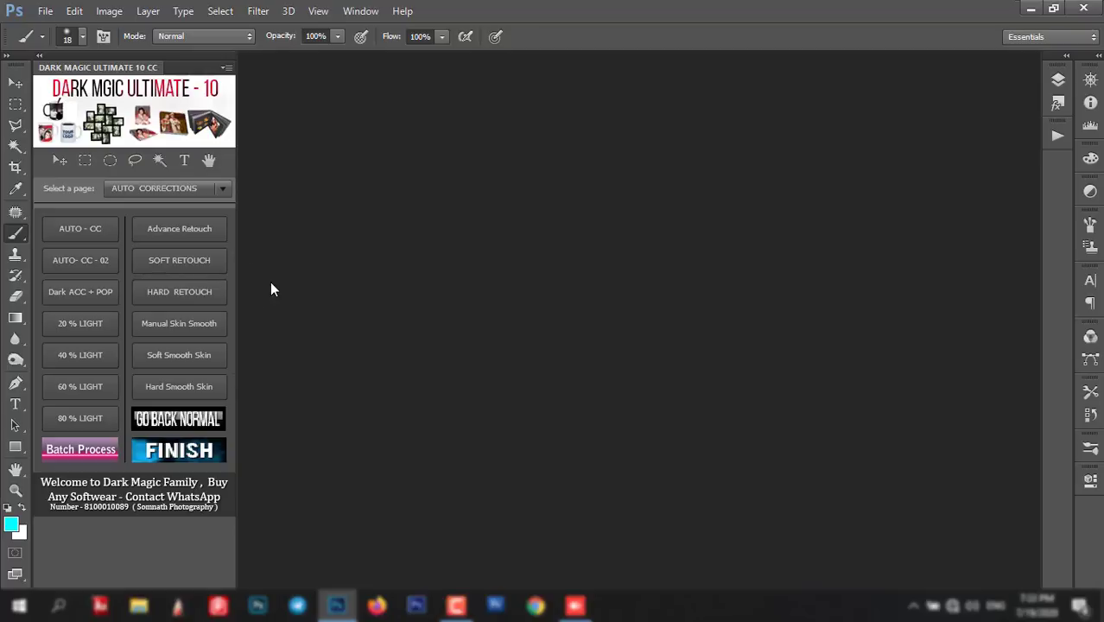
click(180, 191)
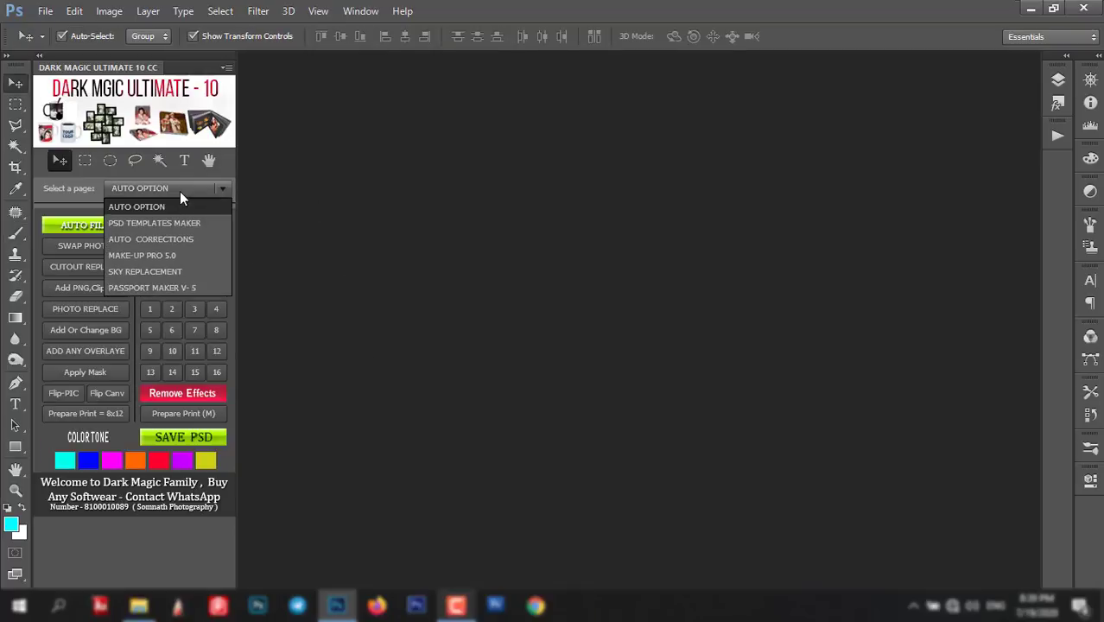
click(157, 273)
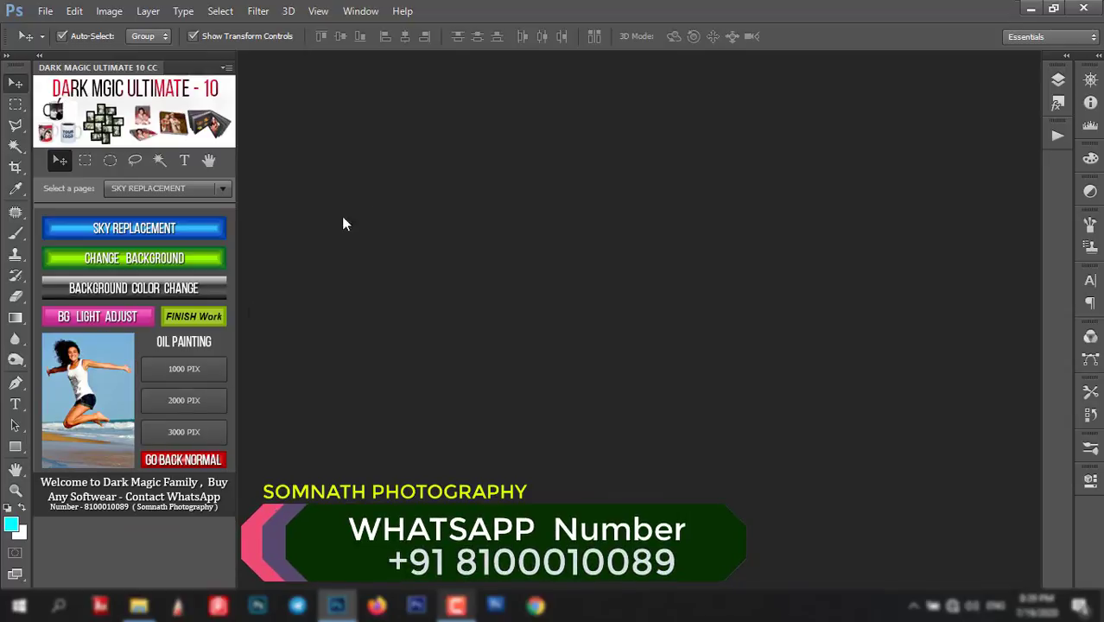
- Open Demo (12).jpg and fit the whole photo to the window
double_click(443, 233)
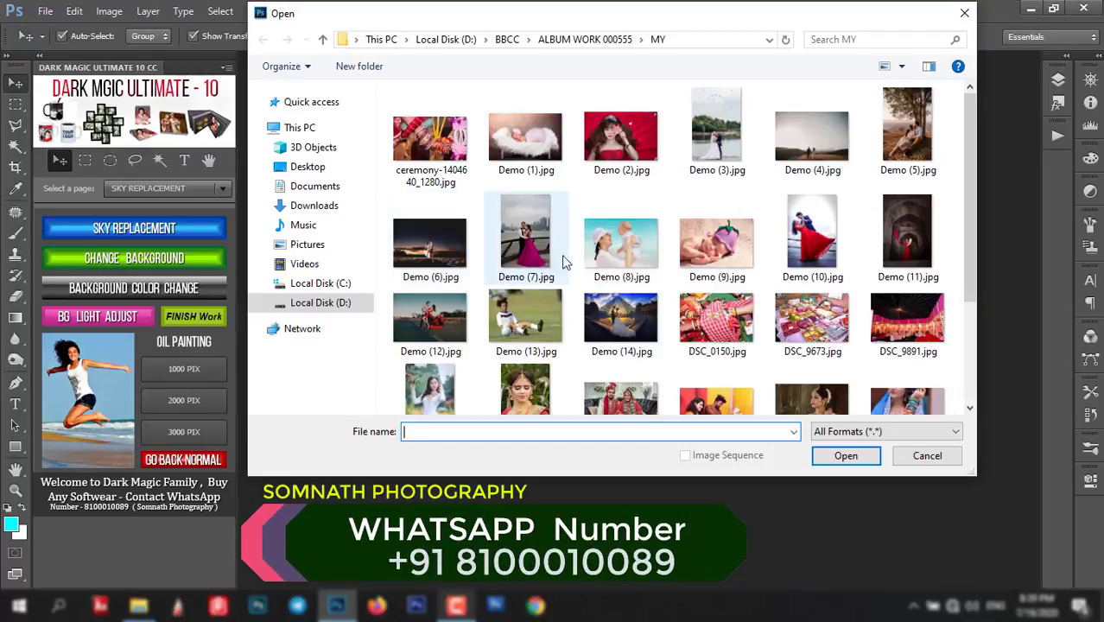
click(431, 321)
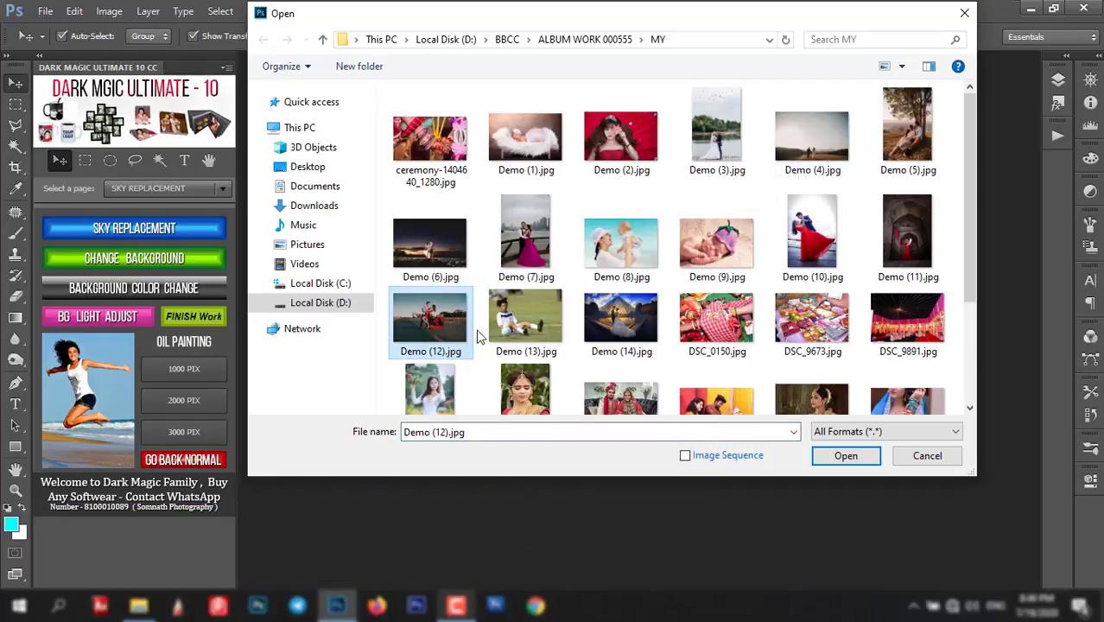
click(835, 458)
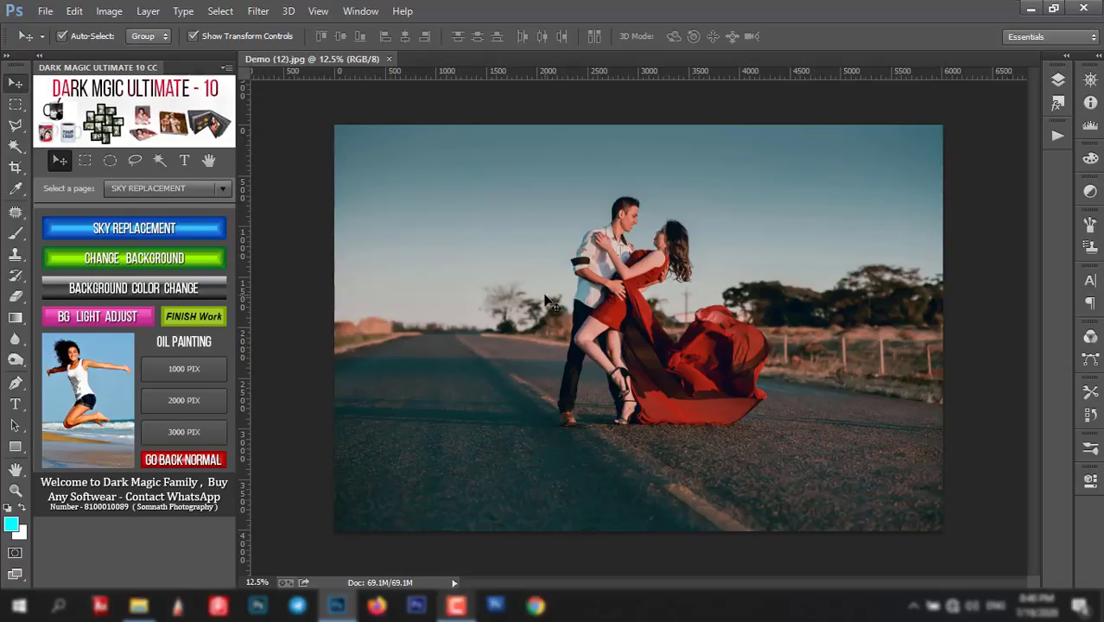
key(ctrl+0)
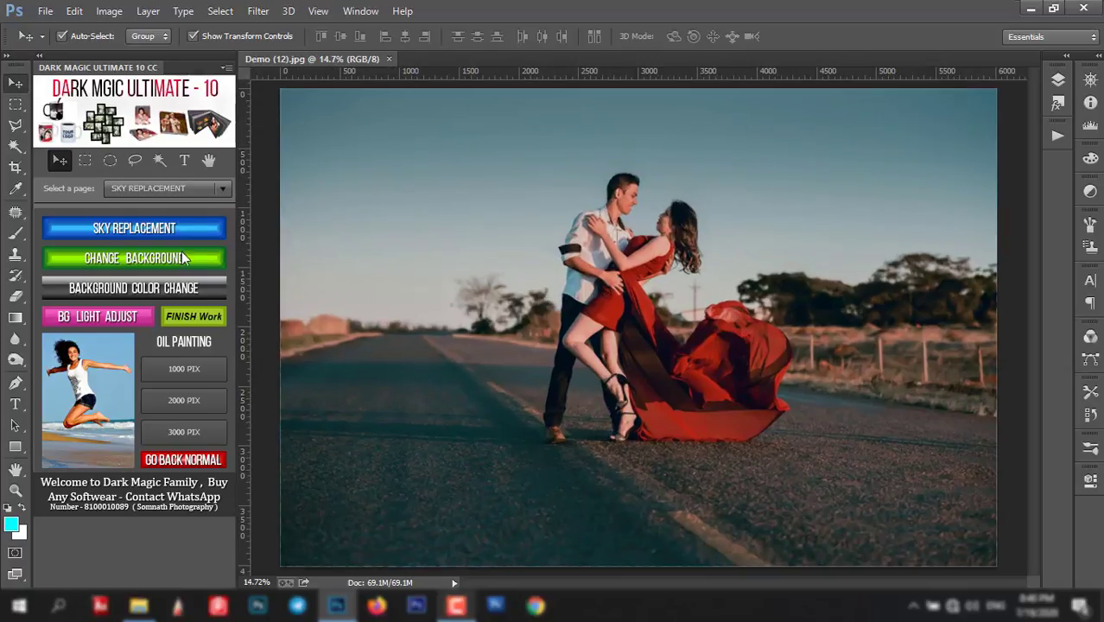
- Run SKY REPLACEMENT and load DM BLUE SKY (28).jpg from D:\DARK MAGIC ULTIMATE 10 DATA FILE\Sky_Replacement\Sky Blue
click(145, 228)
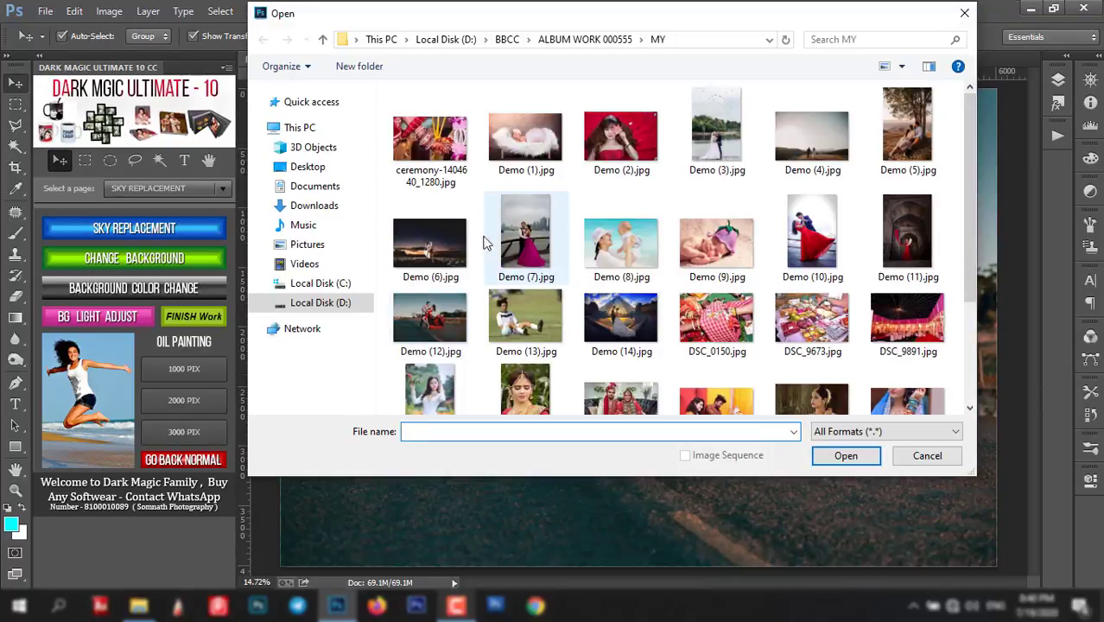
click(342, 307)
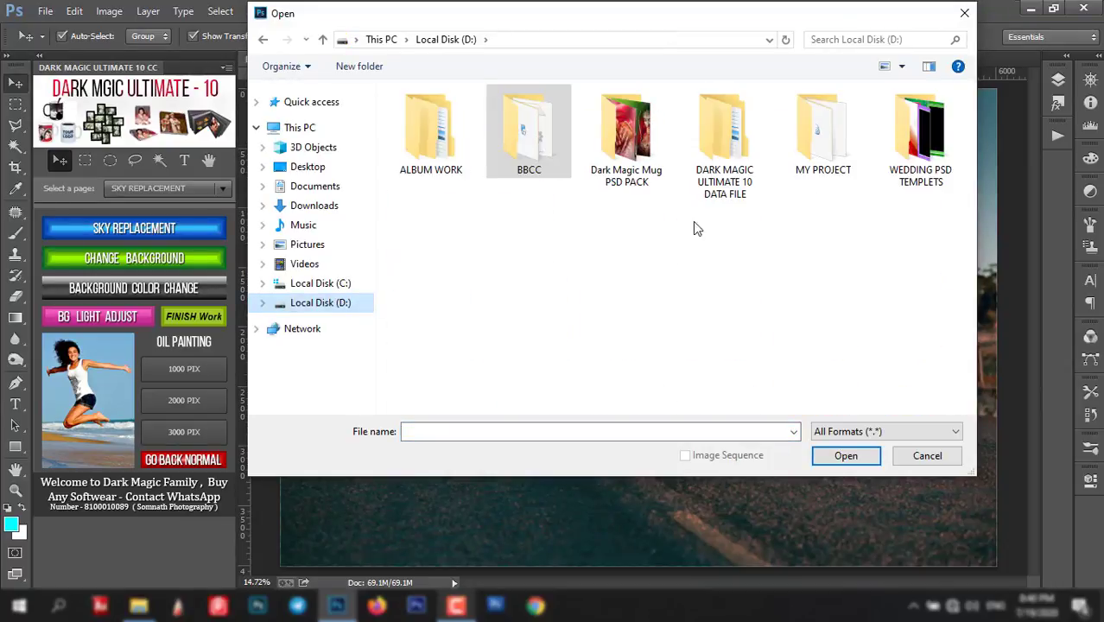
double_click(717, 134)
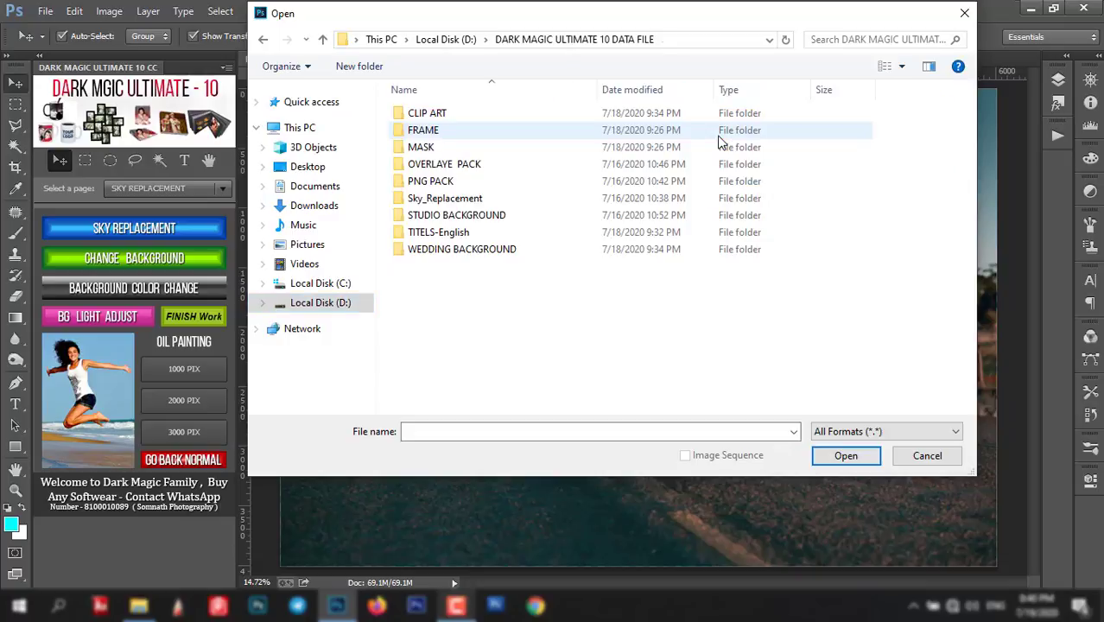
double_click(444, 217)
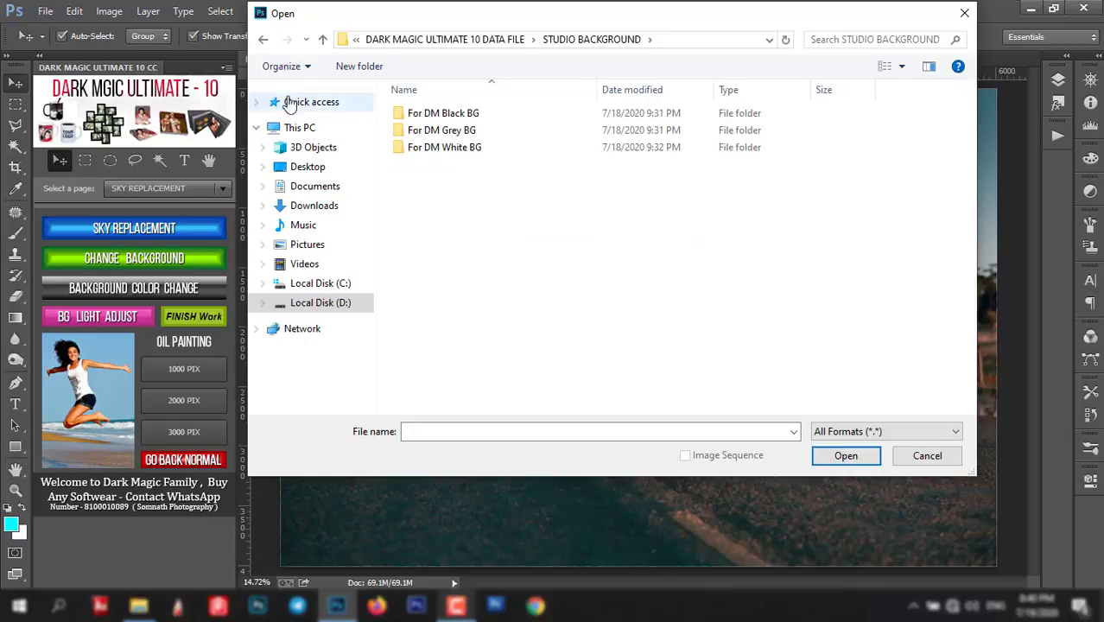
click(263, 39)
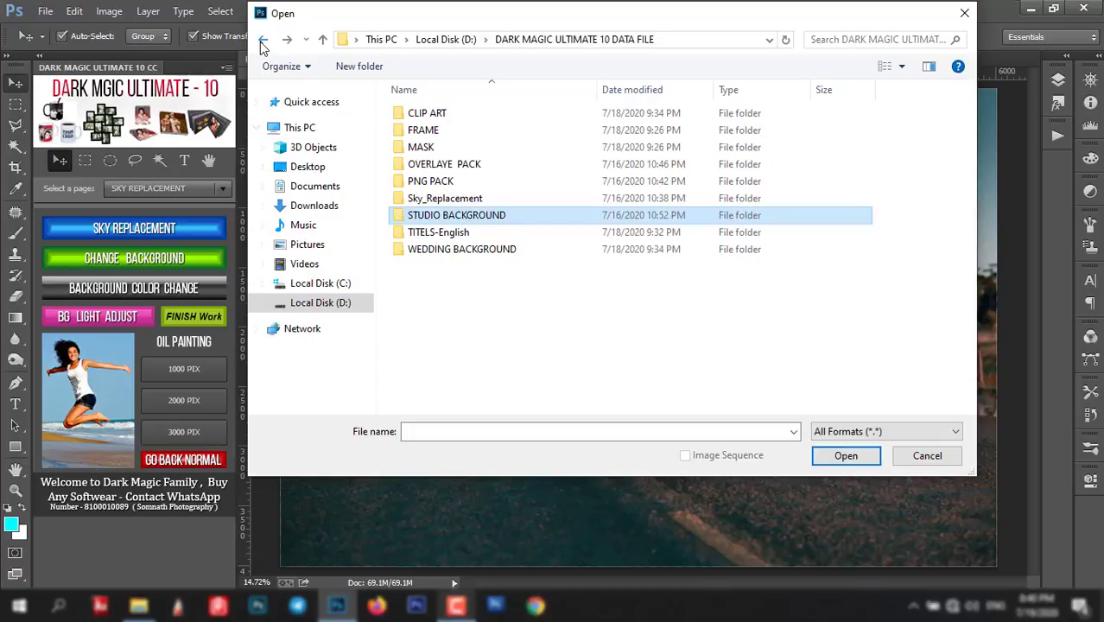
double_click(464, 200)
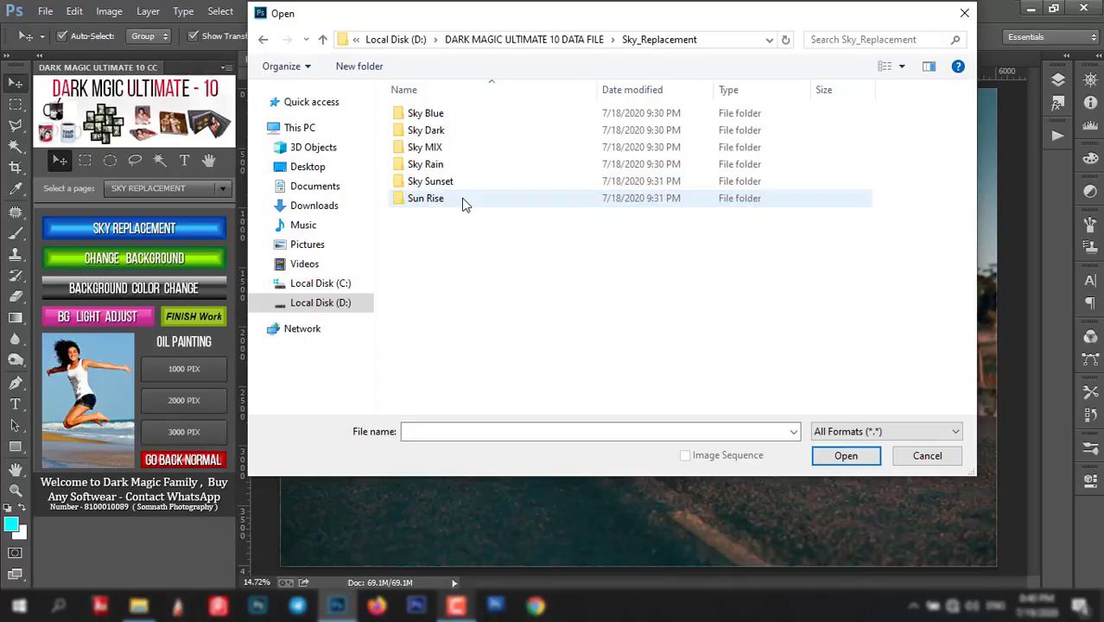
click(443, 118)
double_click(443, 117)
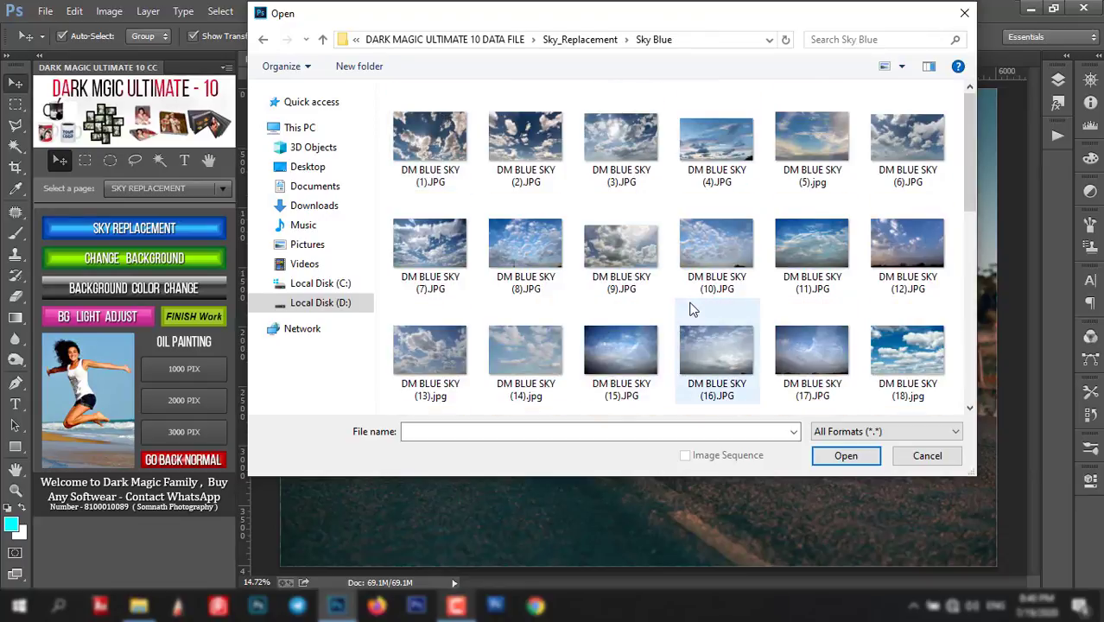
scroll(691, 316, down, 2)
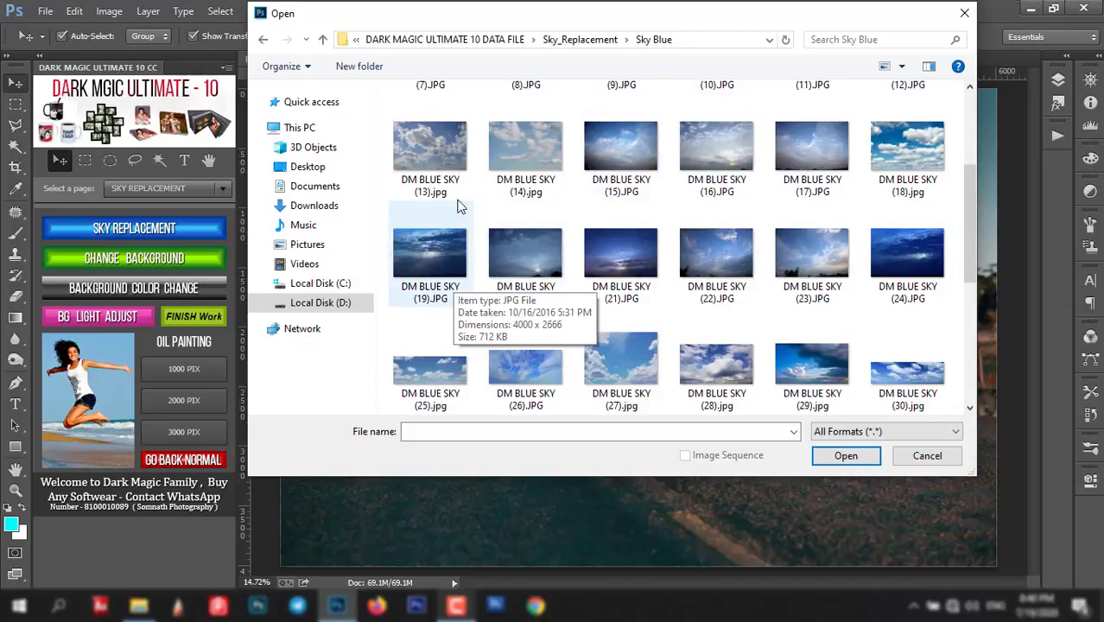
scroll(596, 274, down, 2)
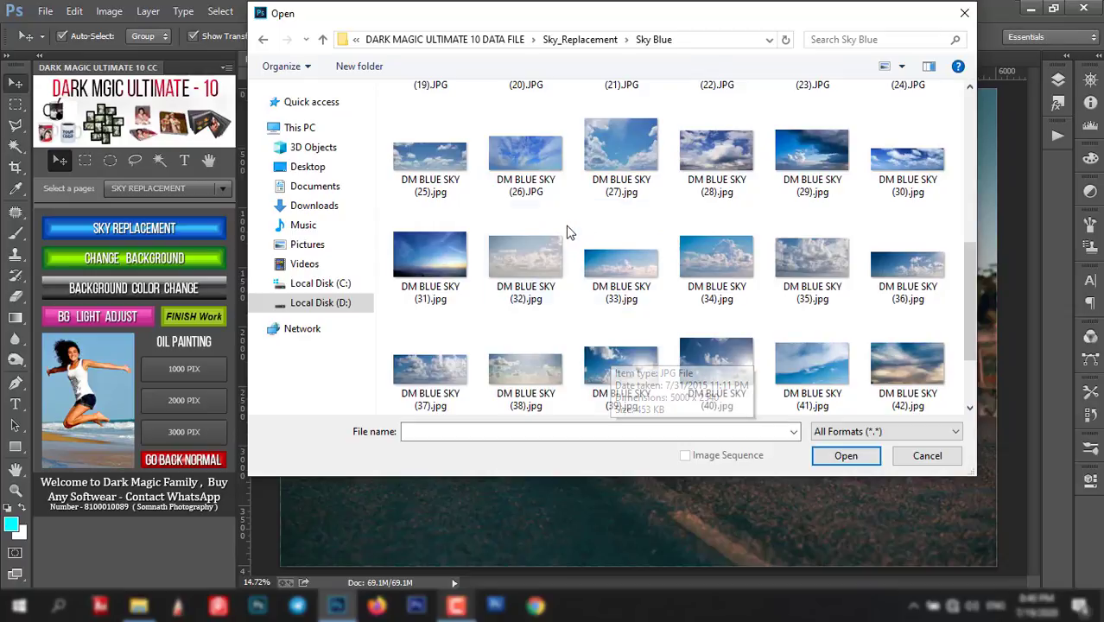
click(705, 155)
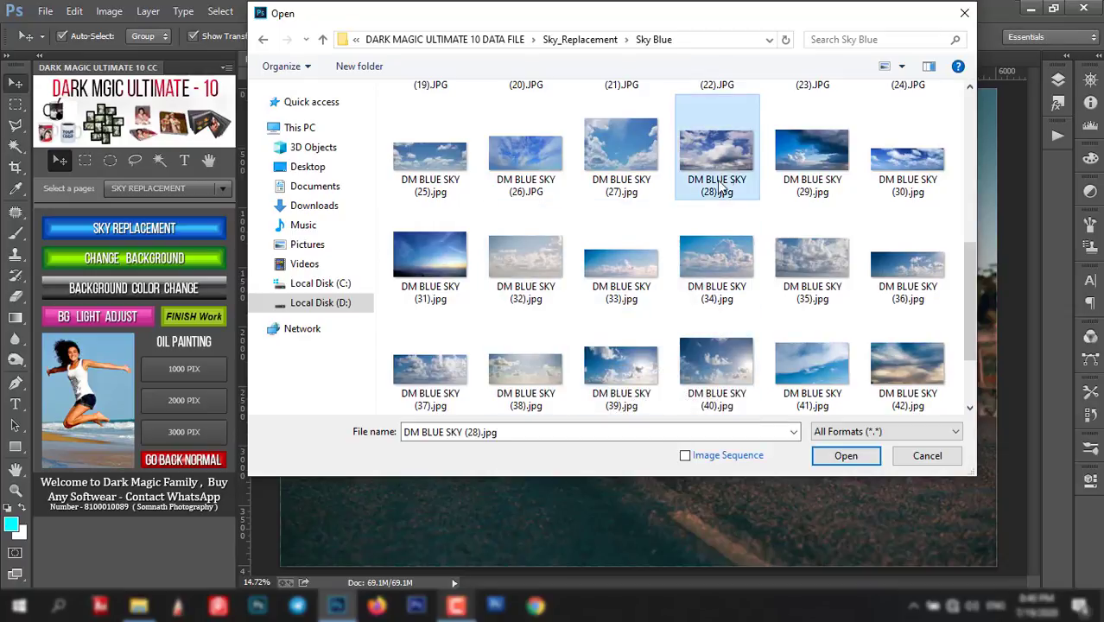
click(845, 455)
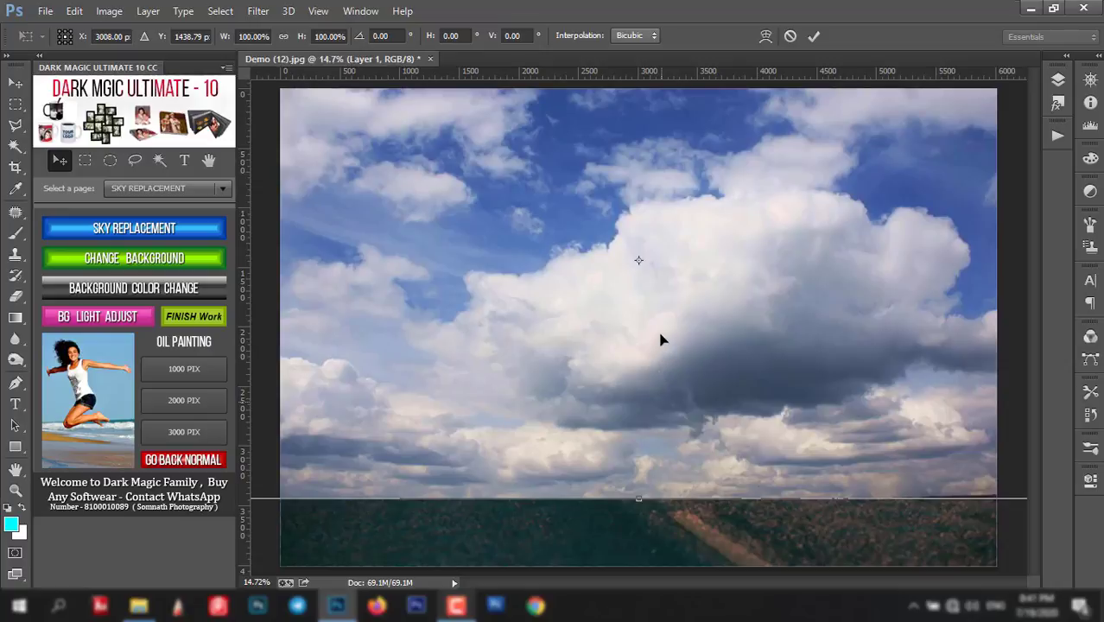
- Move the sky layer up above the horizon and commit the placement
mouse_move(661, 333)
mouse_down()
mouse_move(661, 187)
mouse_move(659, 250)
mouse_up()
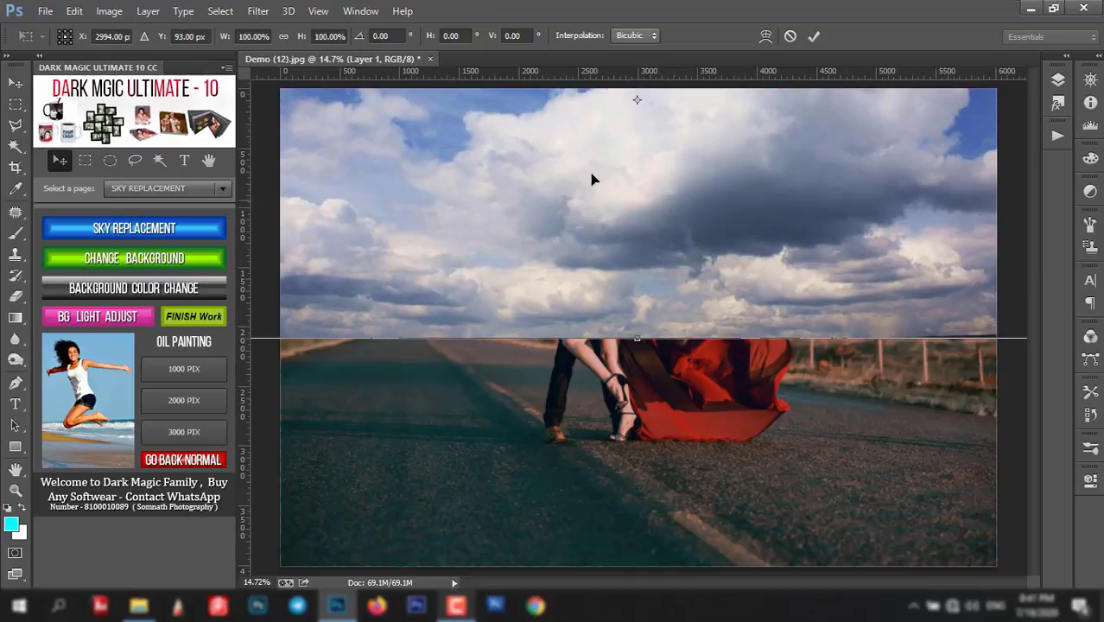
click(815, 36)
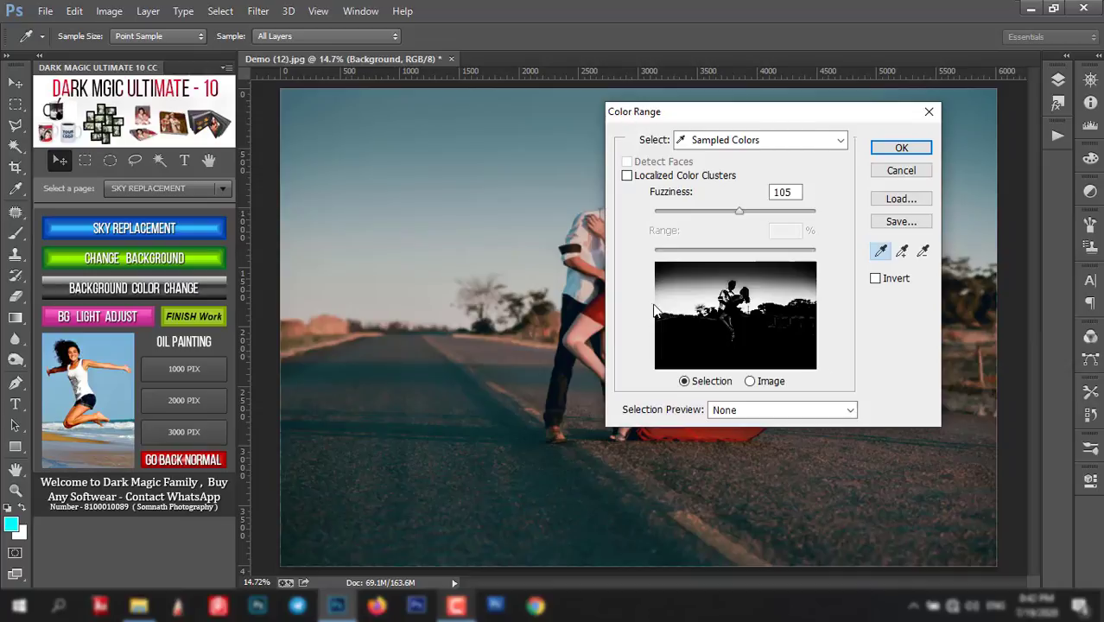
- Sample the pale sky in Color Range, adding more sky samples, with Fuzziness set to 78
drag(725, 119, 769, 236)
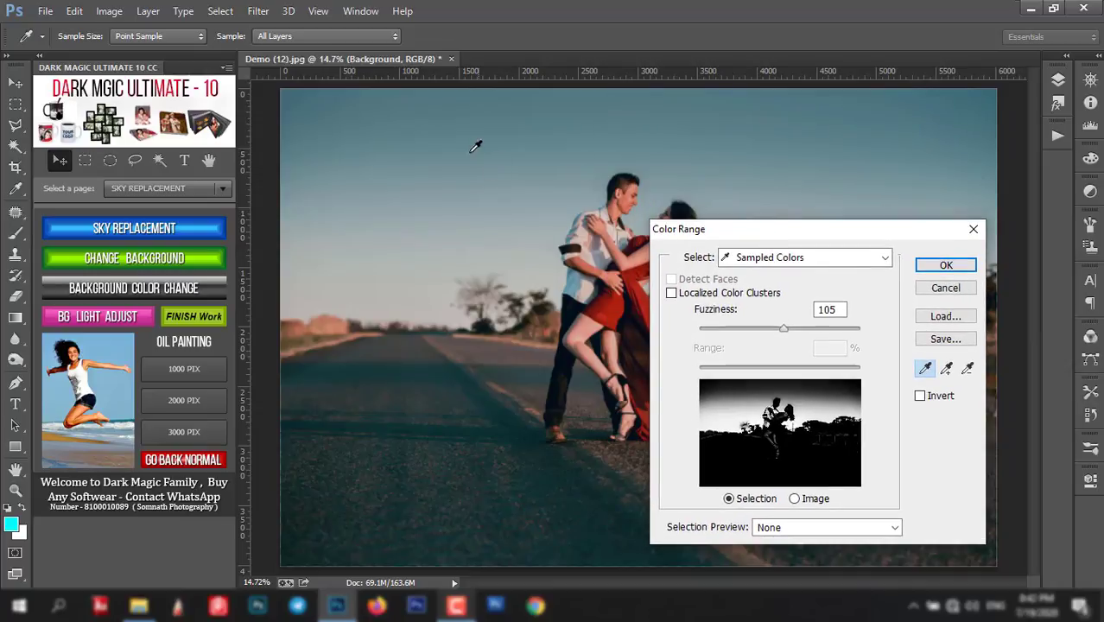
click(467, 115)
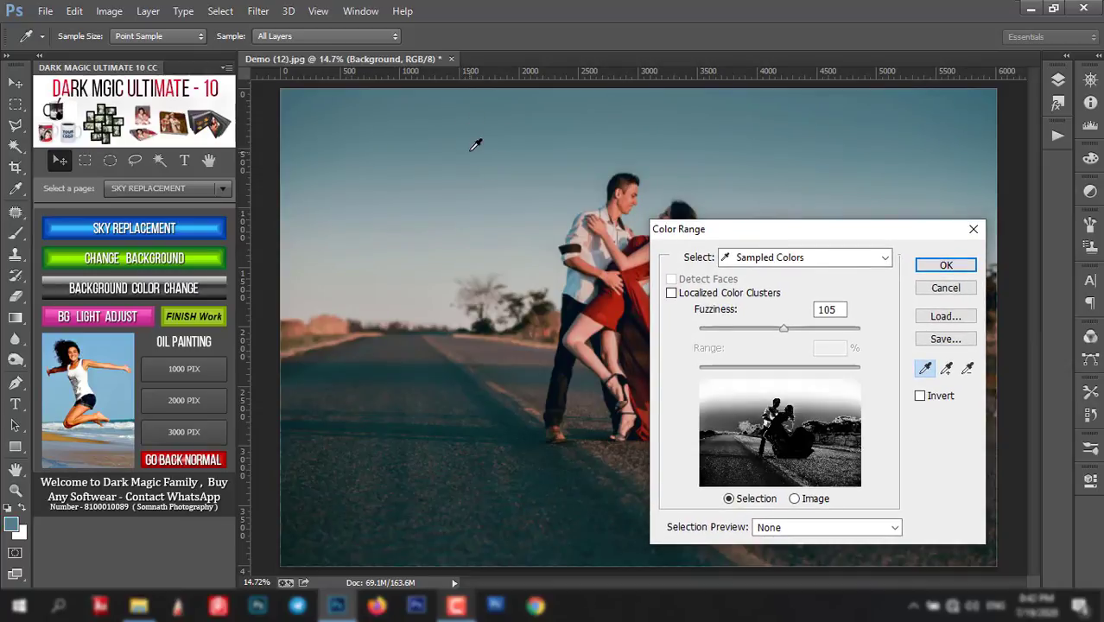
shift+click(468, 127)
shift+click(479, 158)
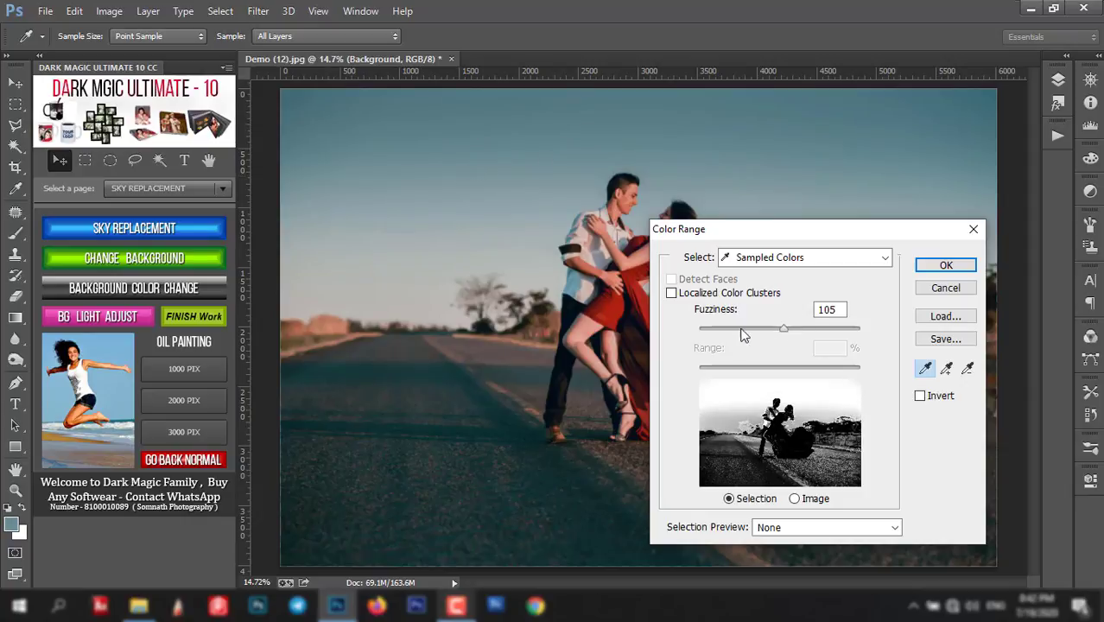
drag(784, 328, 762, 328)
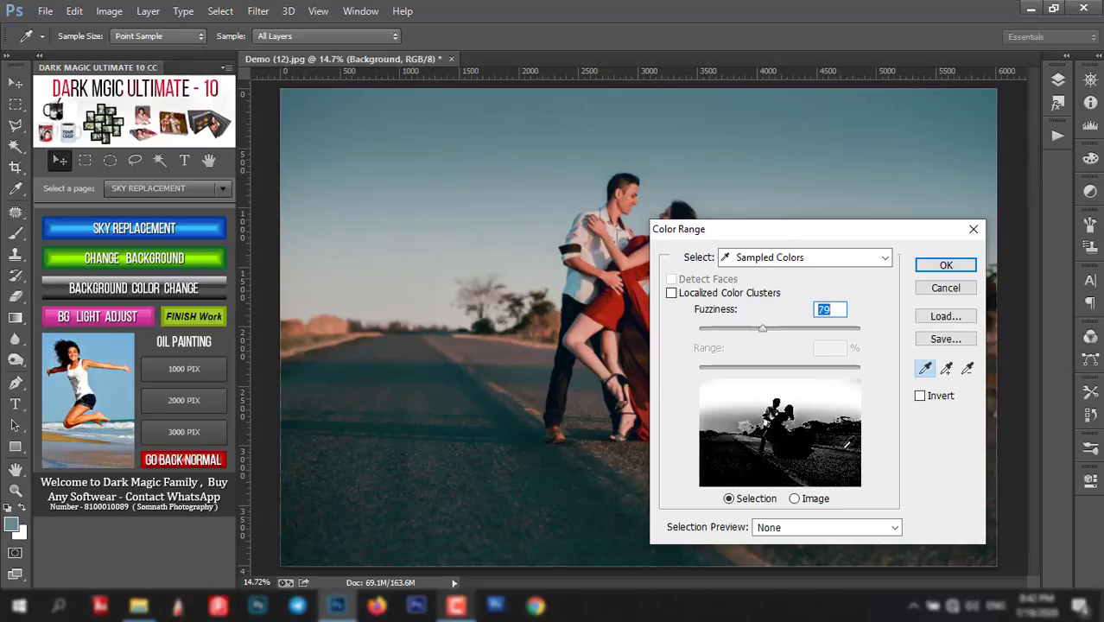
drag(764, 327, 767, 329)
click(960, 266)
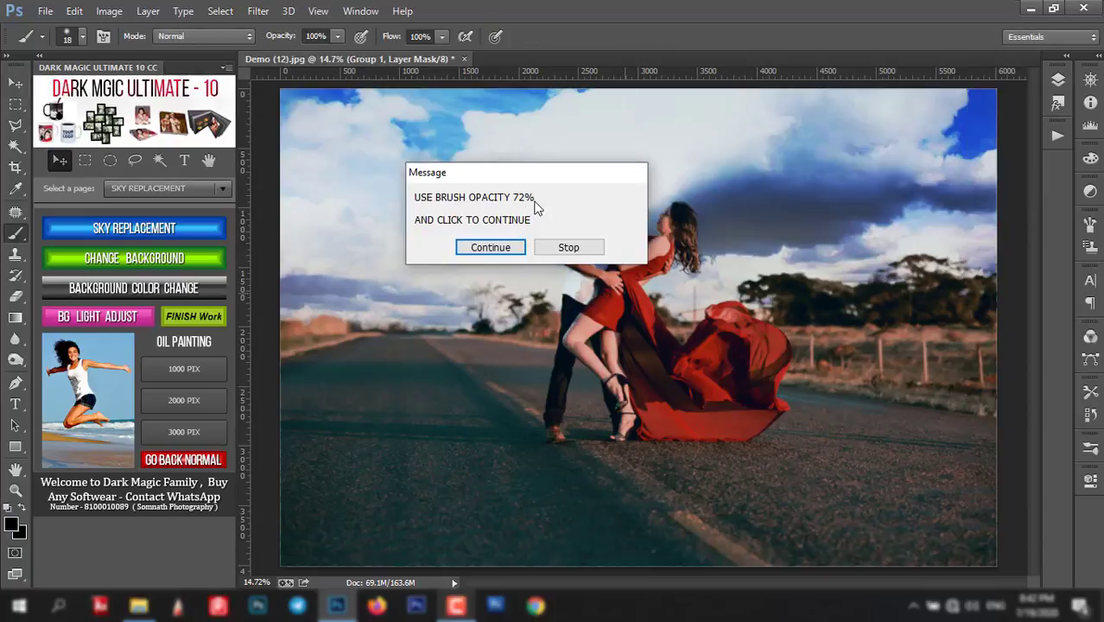
- Dismiss the reminder and set the mask brush to 74% opacity and 276 px size
click(492, 248)
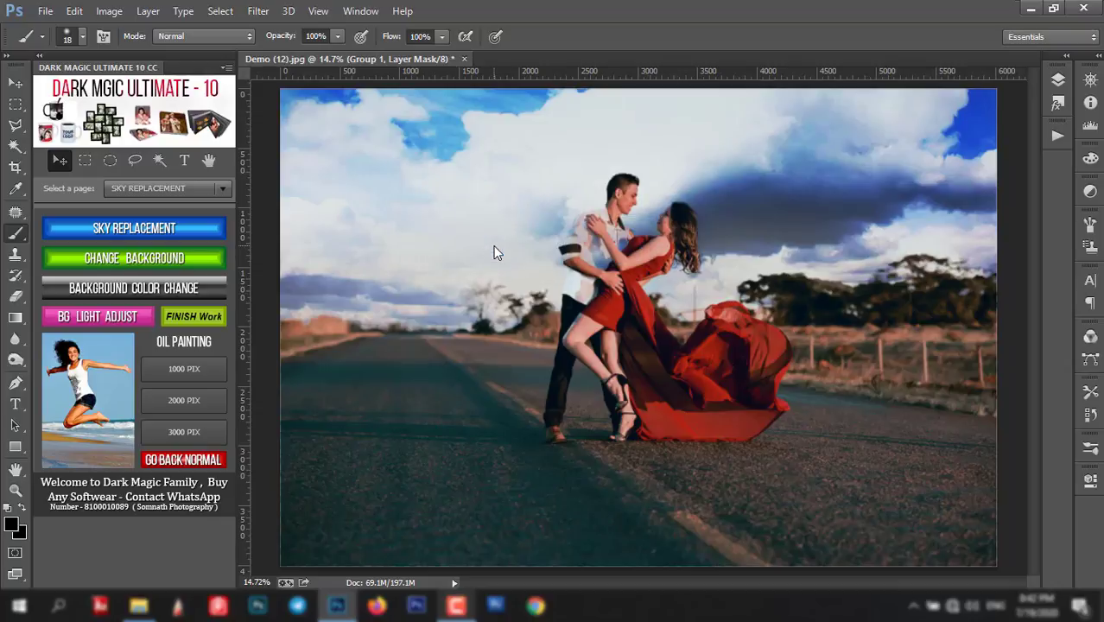
drag(287, 40, 265, 40)
drag(645, 357, 678, 357)
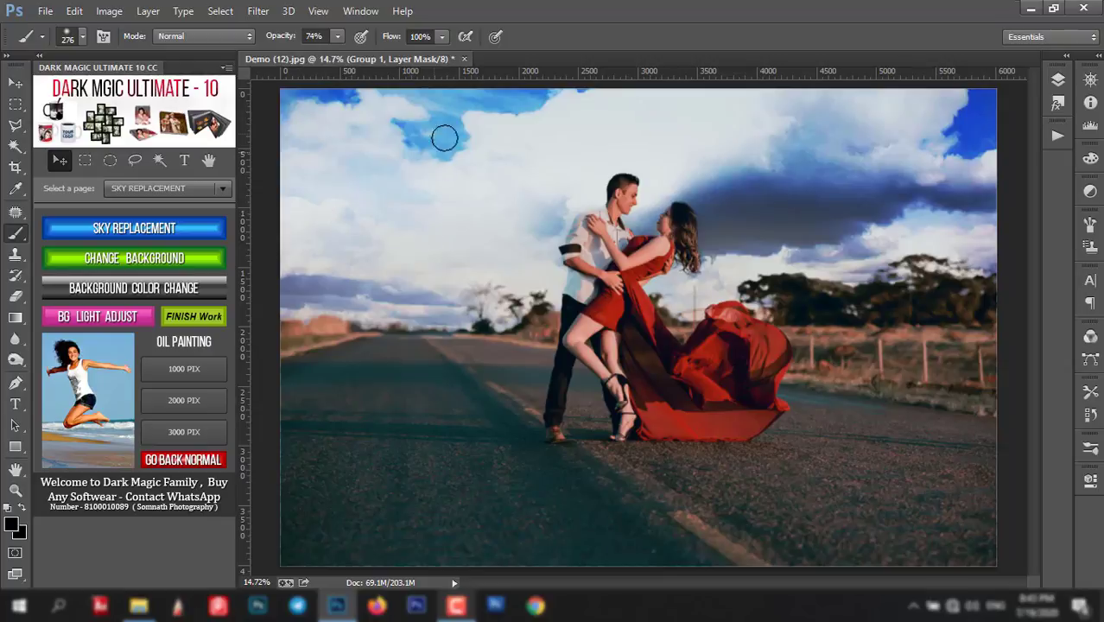
- Close the sky photo without saving and open Demo01 (6).jpg from D:\ALBUM WORK\Demo
click(465, 59)
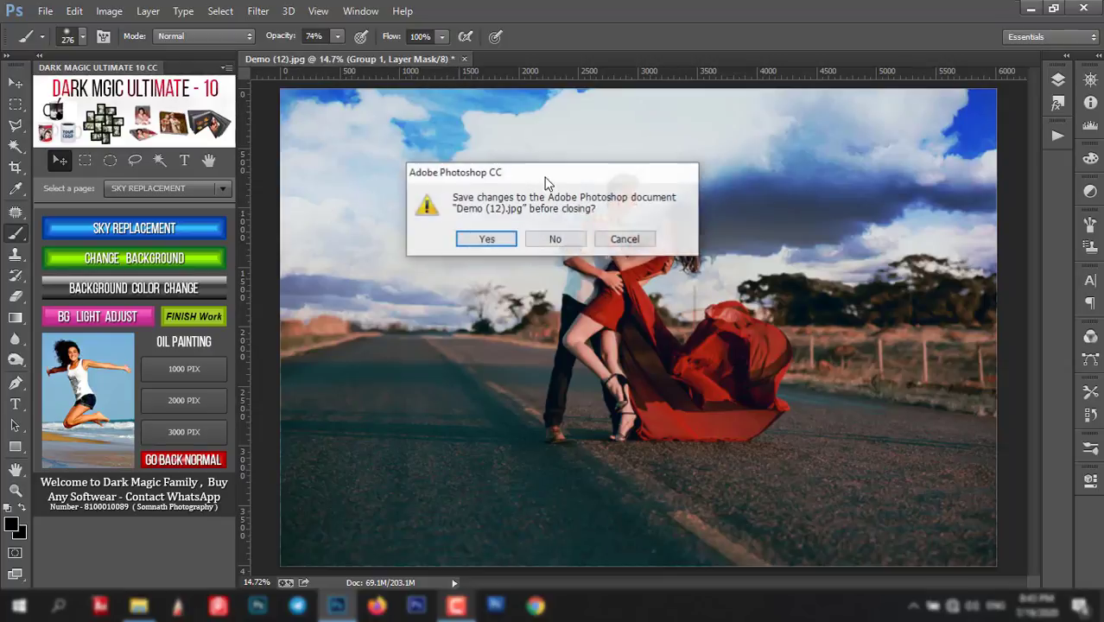
click(566, 239)
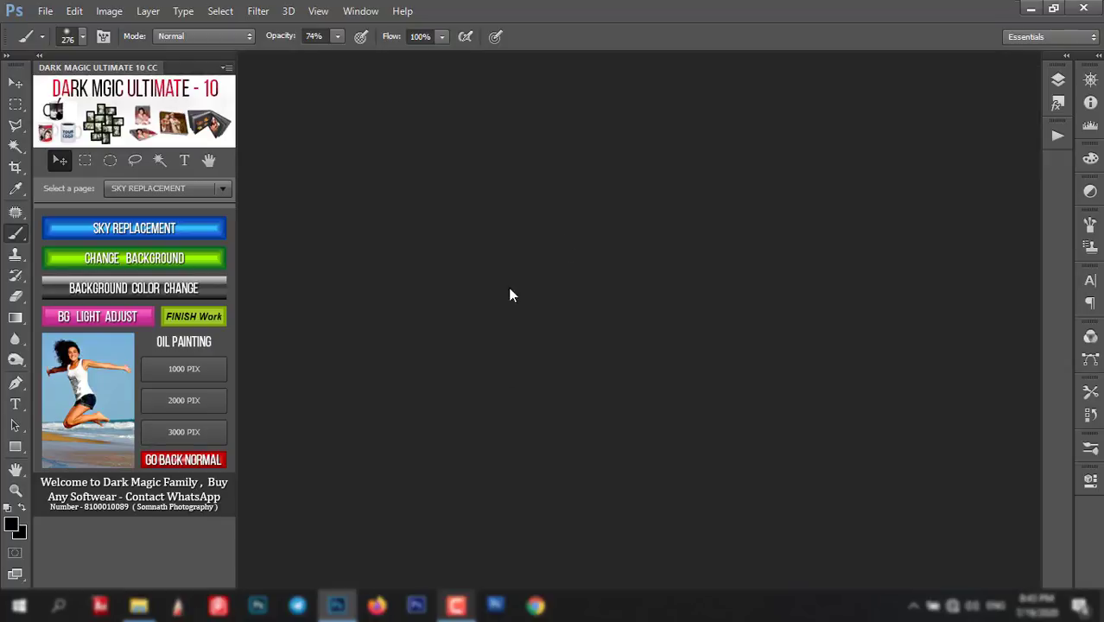
double_click(552, 241)
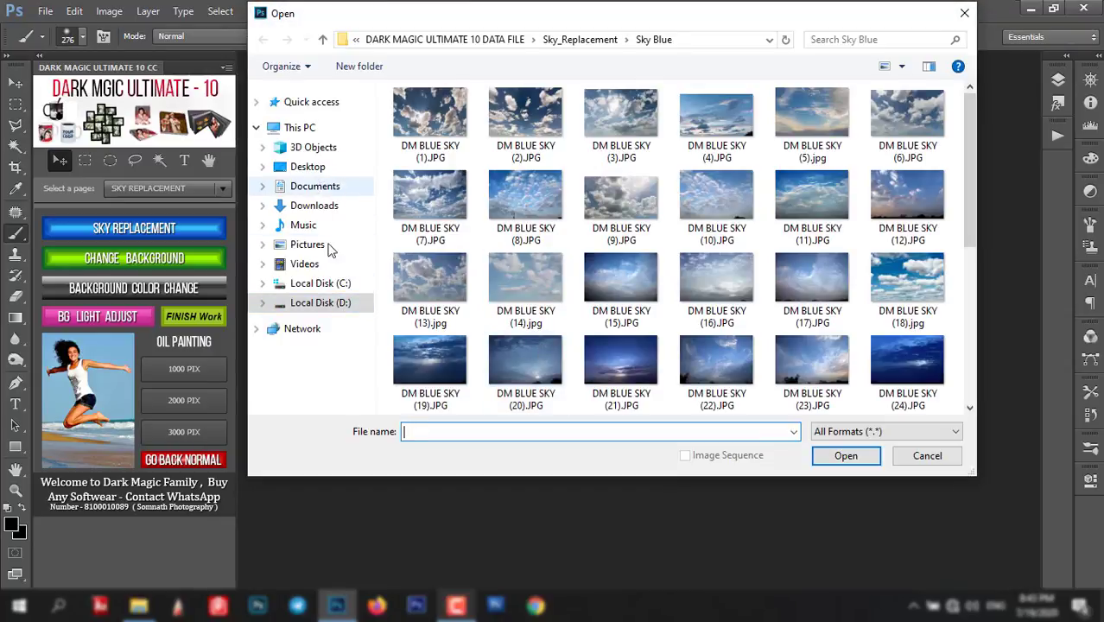
click(335, 304)
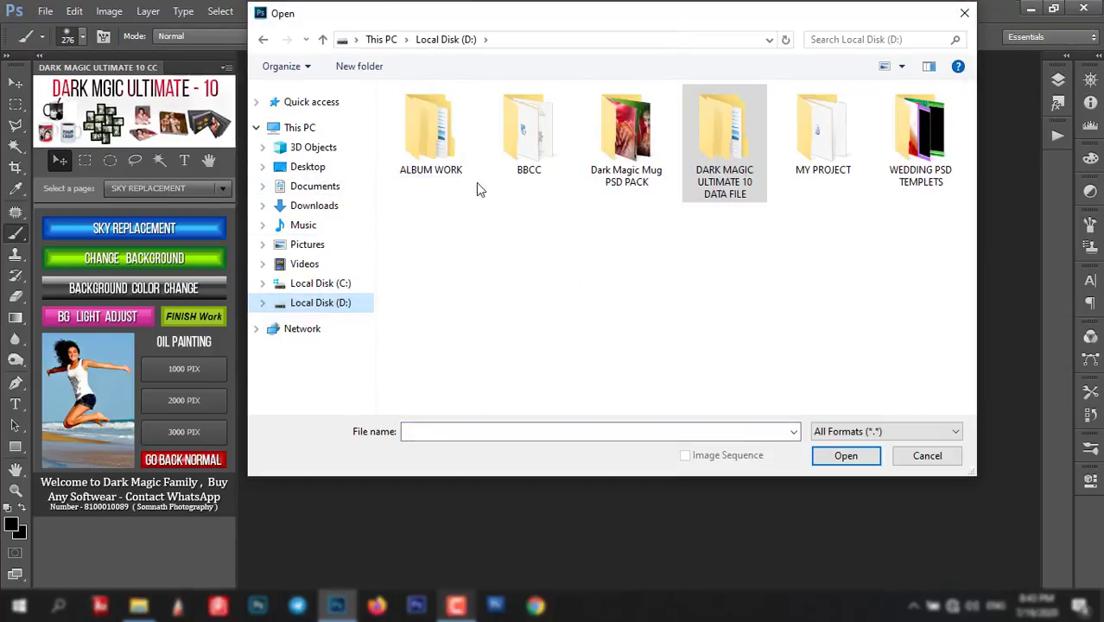
click(462, 158)
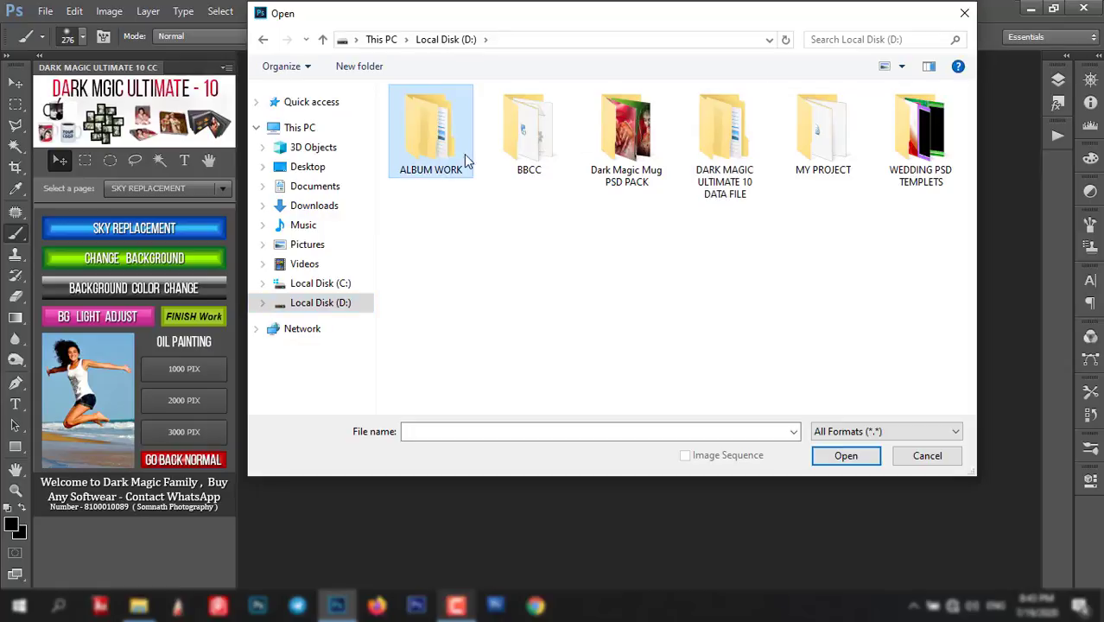
key(Return)
double_click(531, 129)
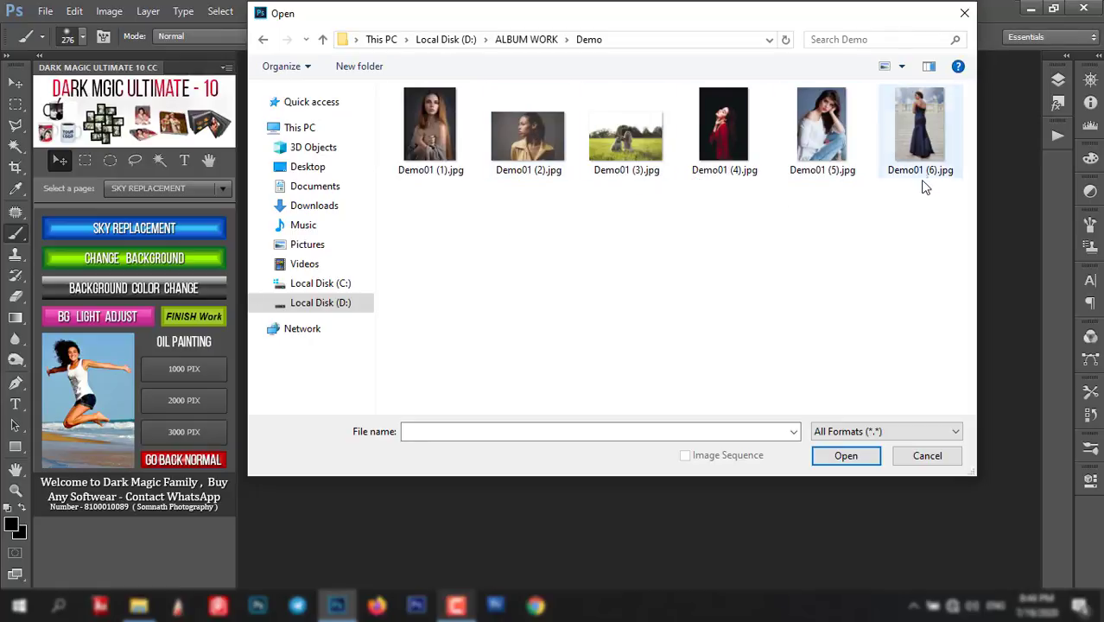
mouse_move(919, 127)
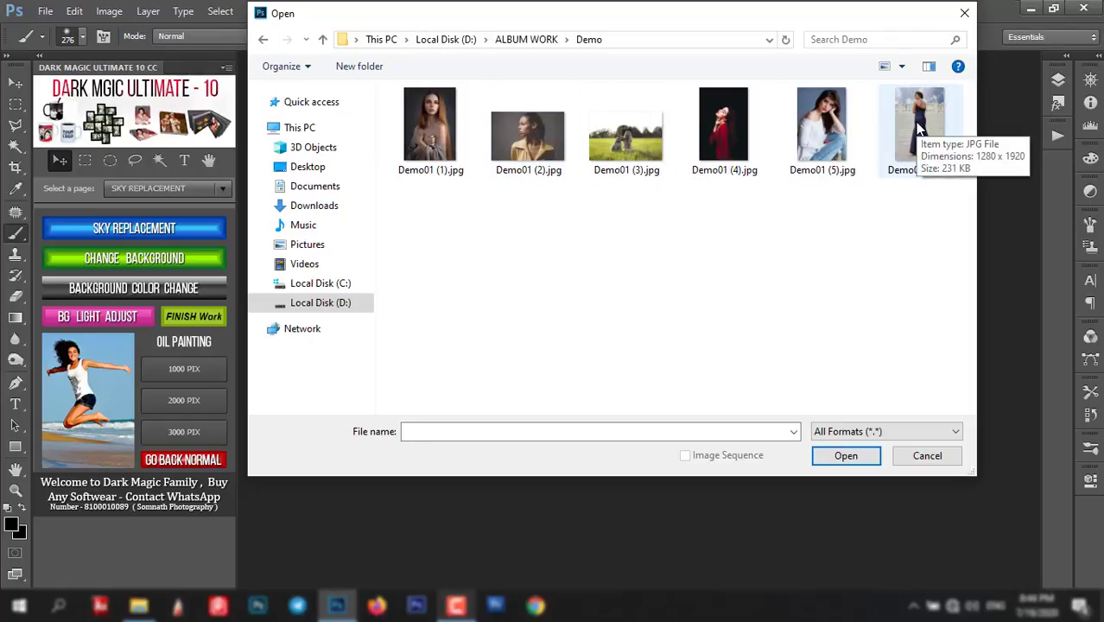
click(918, 128)
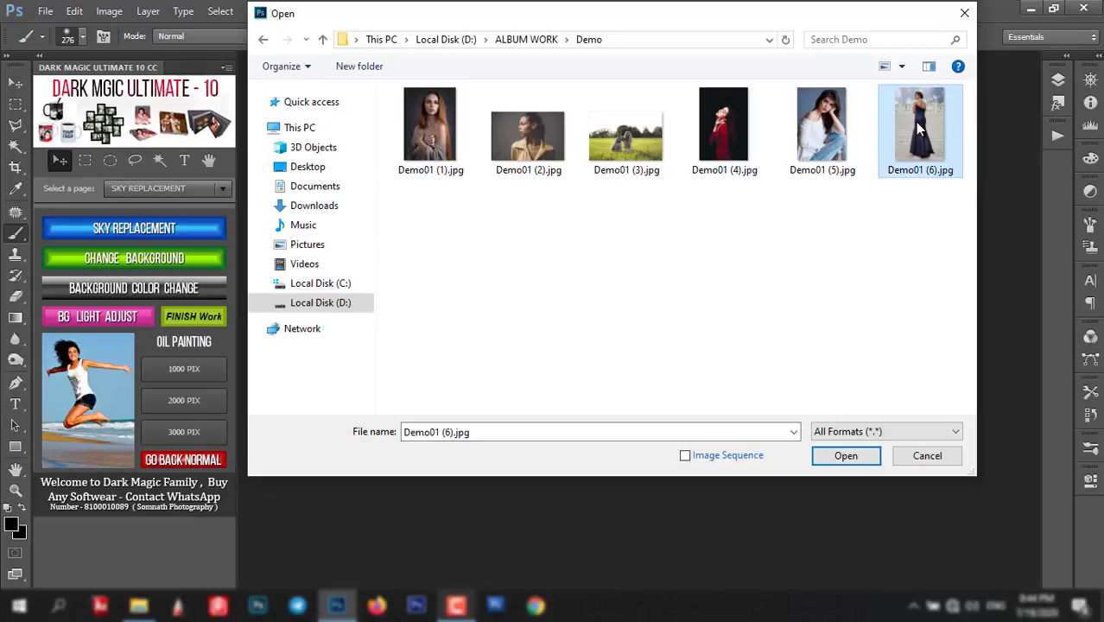
click(846, 456)
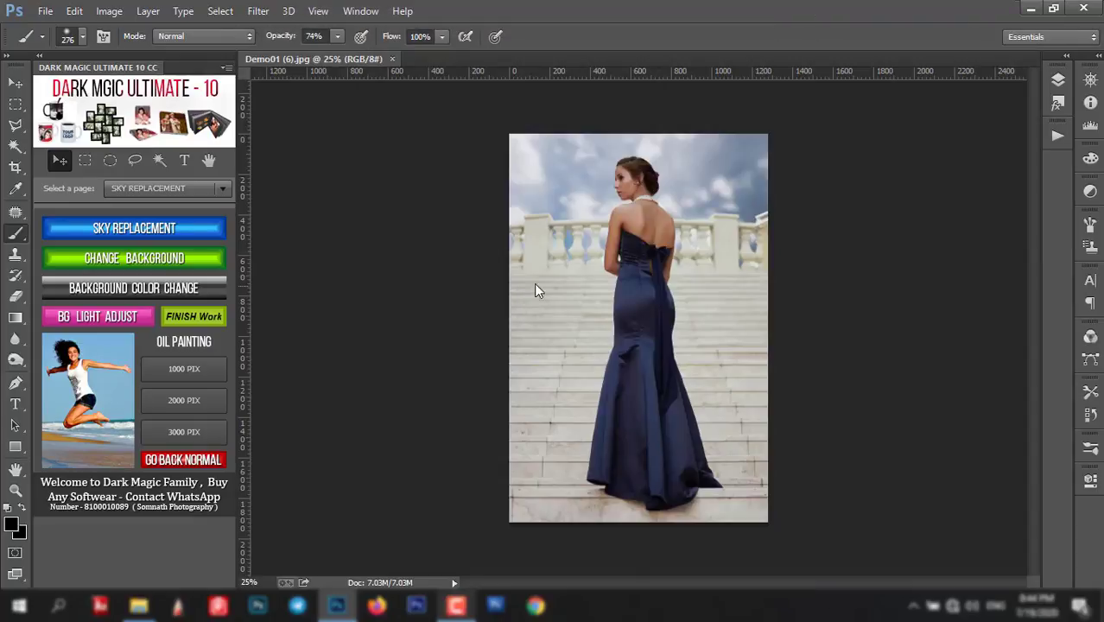
- Quick-select the sky, balustrade and stairs around the woman using a 70 px brush
alt+click(534, 282)
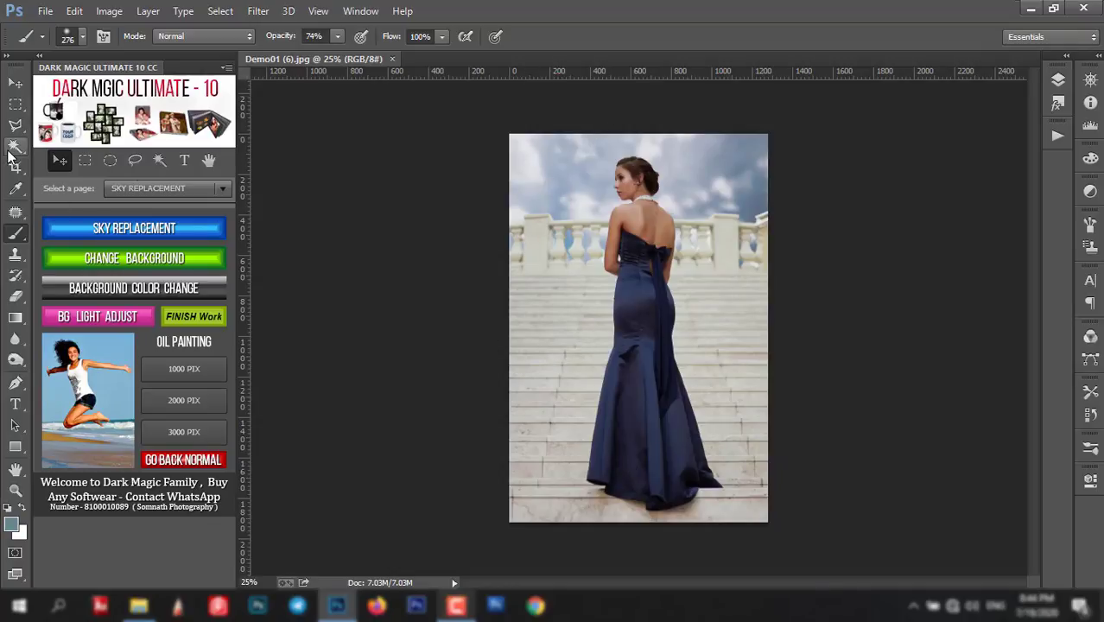
drag(14, 145, 69, 154)
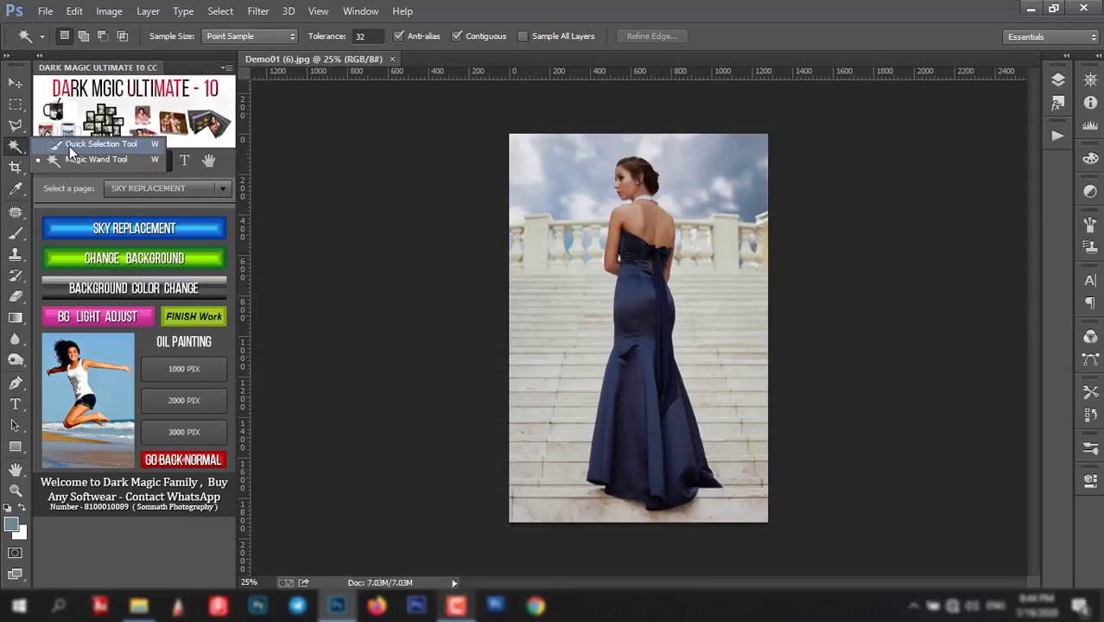
click(94, 145)
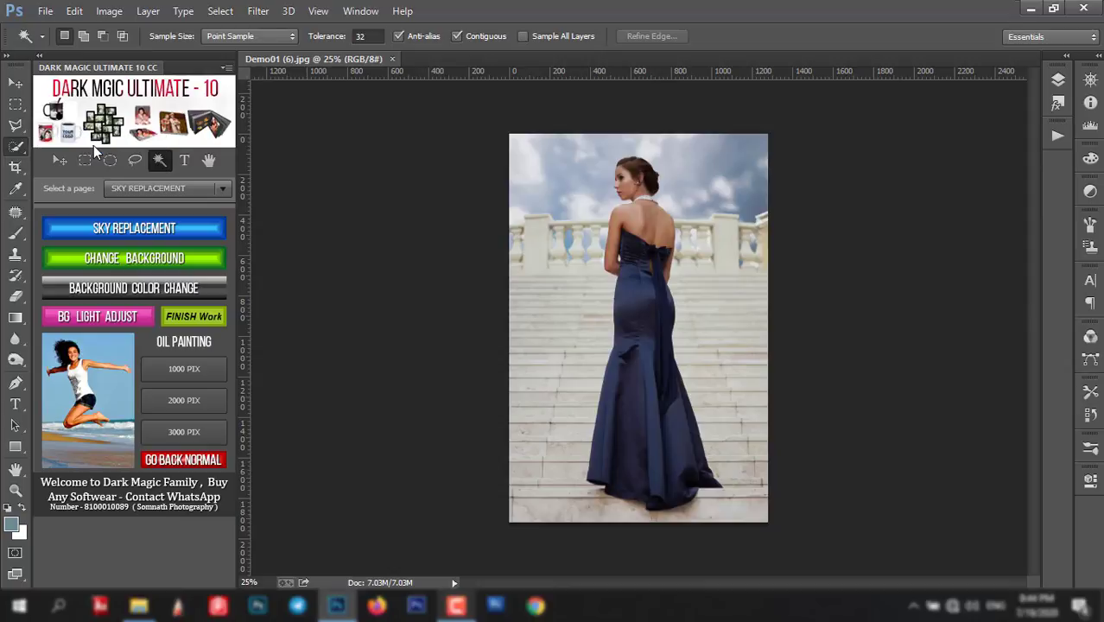
alt+right_click(552, 276)
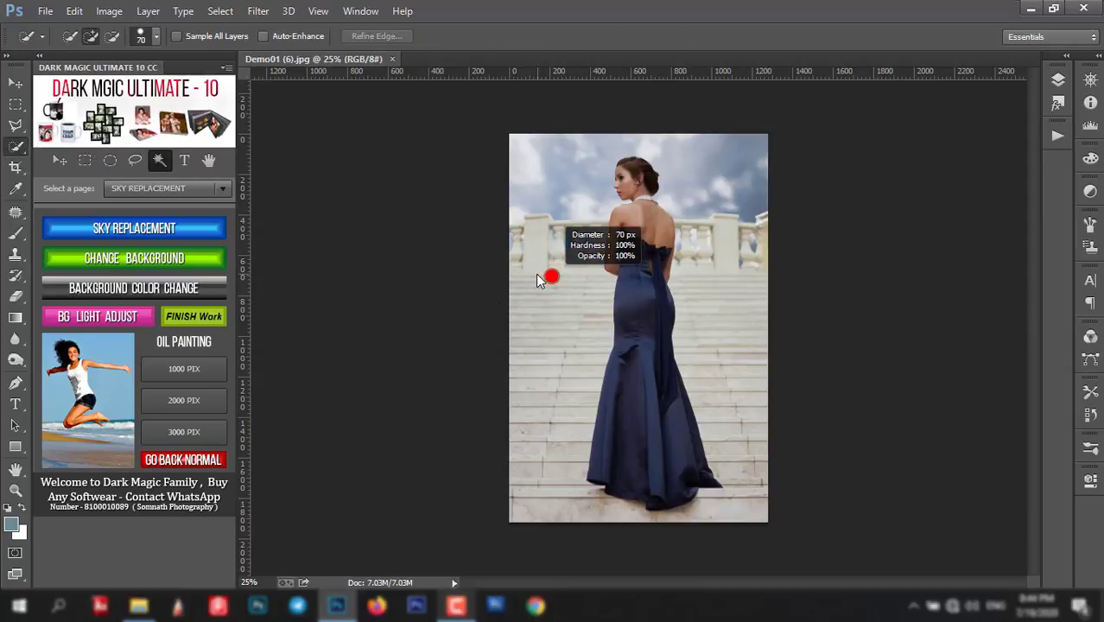
click(575, 151)
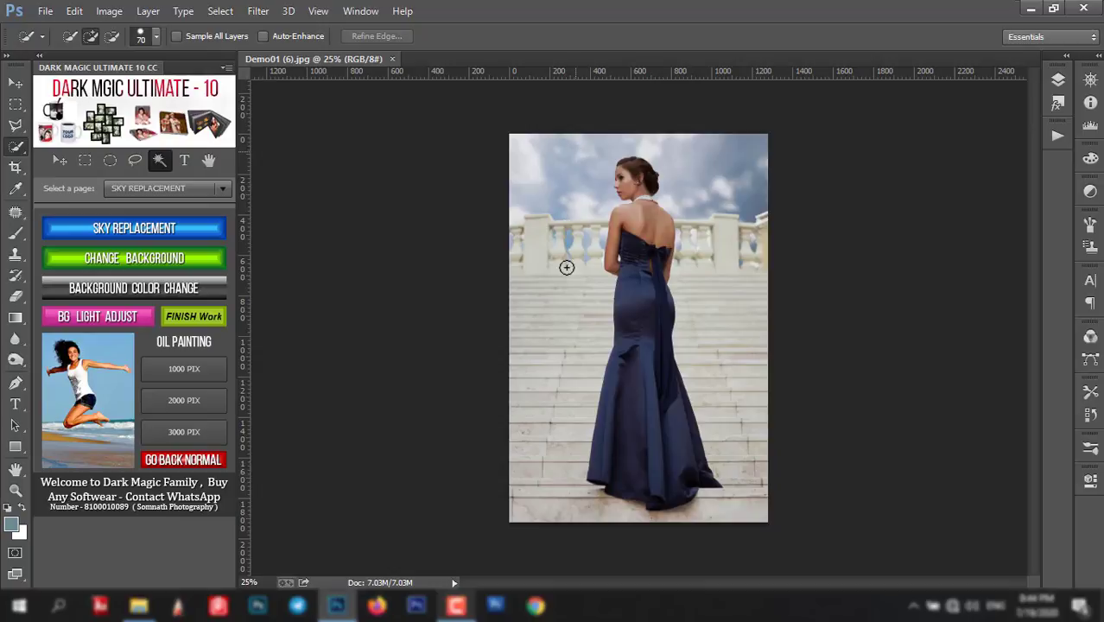
mouse_move(547, 468)
mouse_down()
mouse_move(547, 494)
mouse_move(619, 514)
mouse_move(763, 249)
mouse_move(753, 287)
mouse_up()
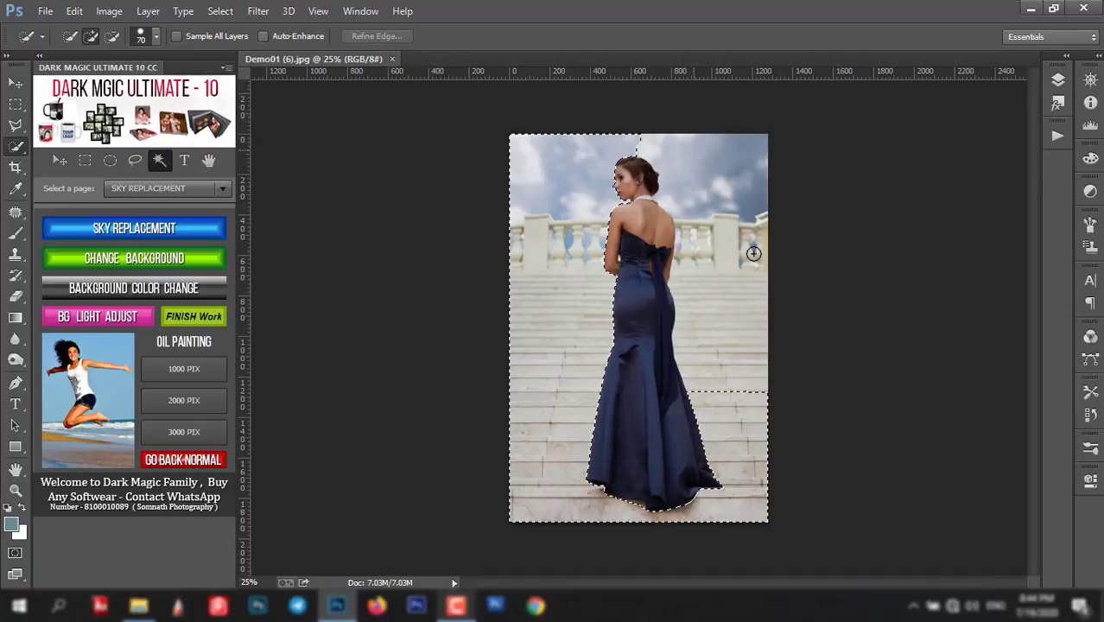
click(712, 352)
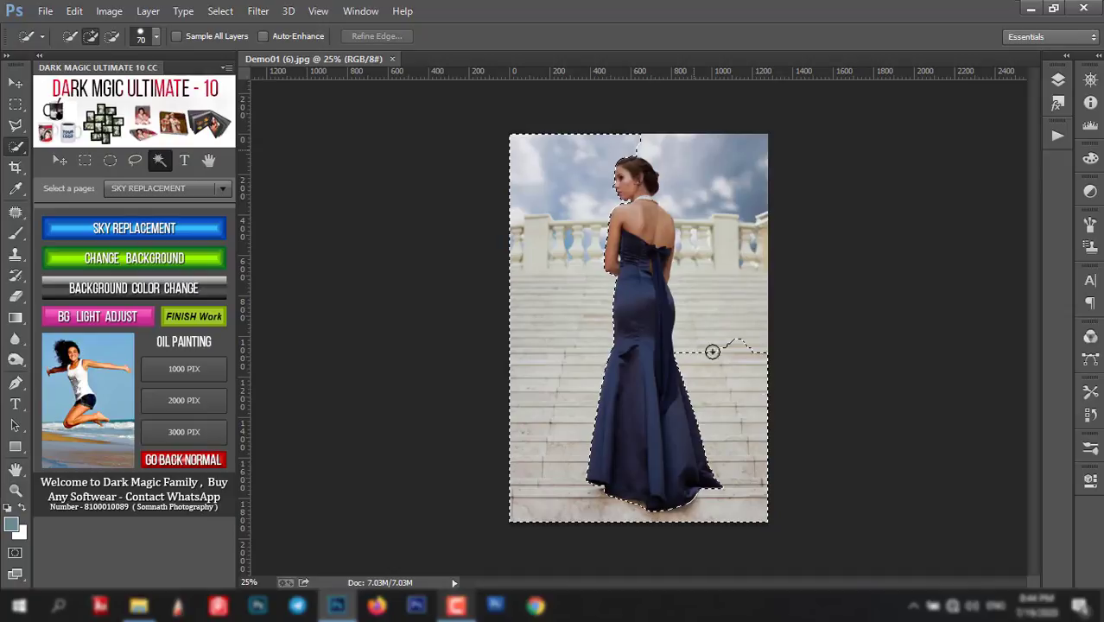
click(727, 434)
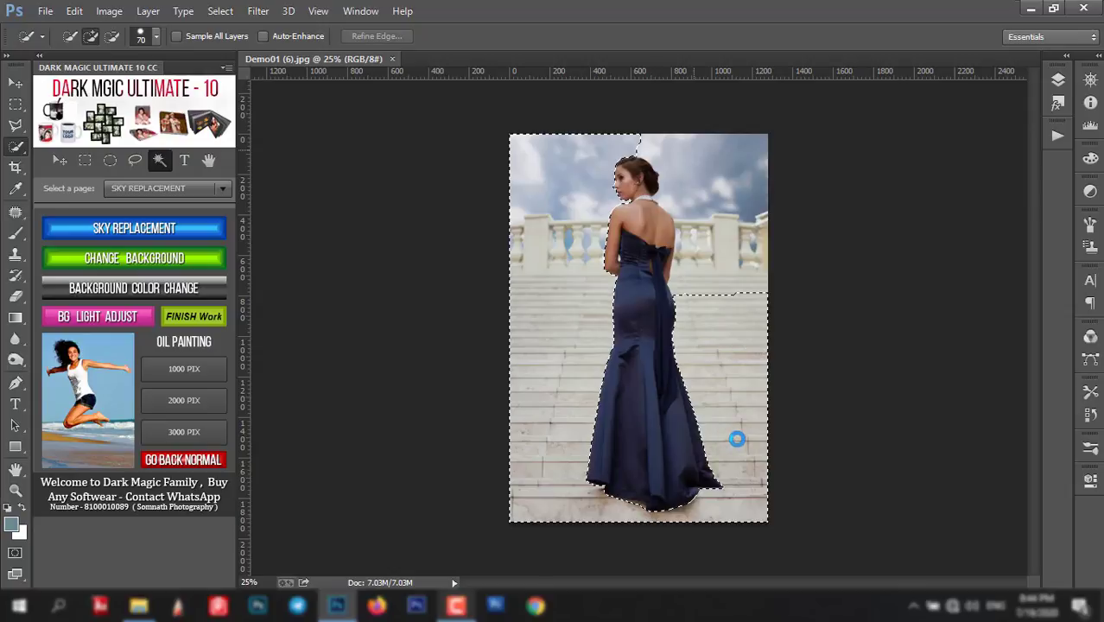
mouse_move(728, 406)
mouse_down()
mouse_move(720, 257)
mouse_move(615, 242)
mouse_up()
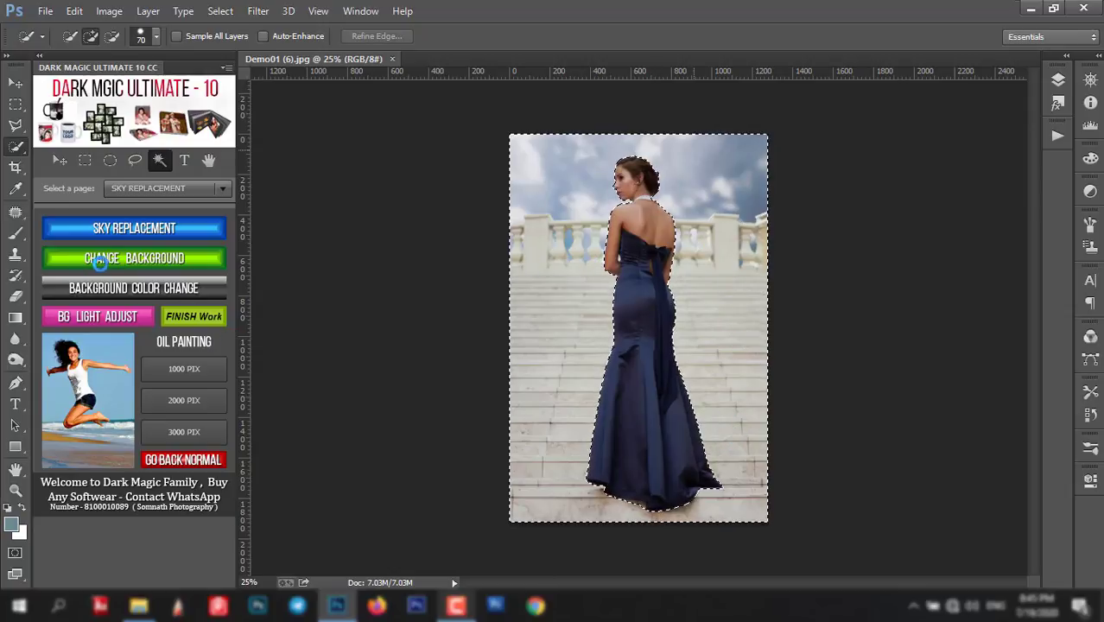
- Run CHANGE BACKGROUND with a 1.5-pixel feather radius, then deselect
click(145, 259)
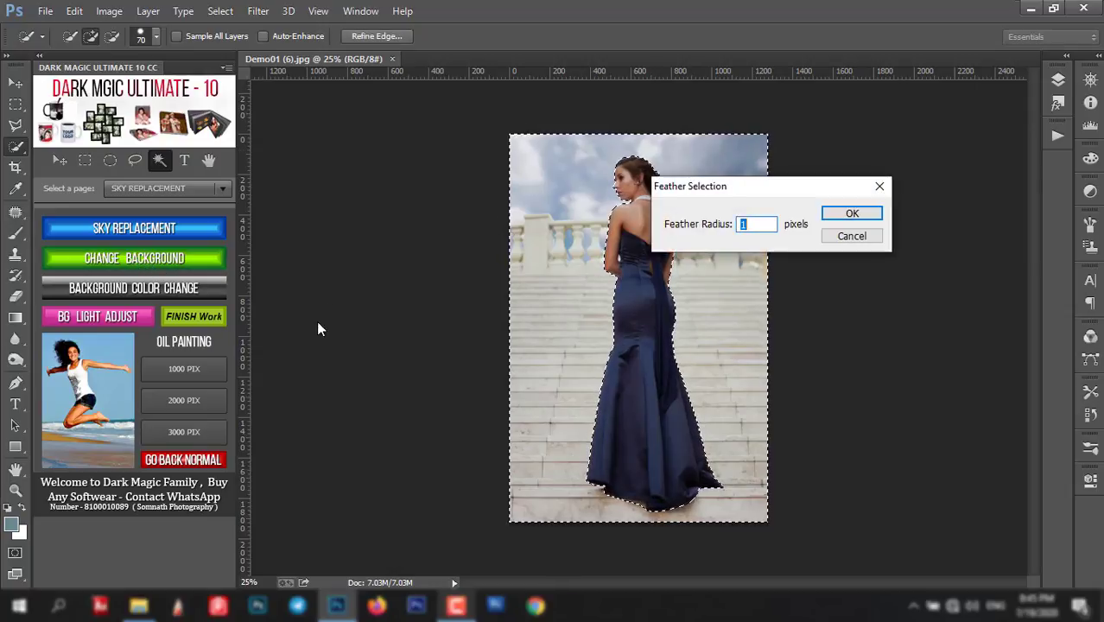
drag(771, 188, 633, 205)
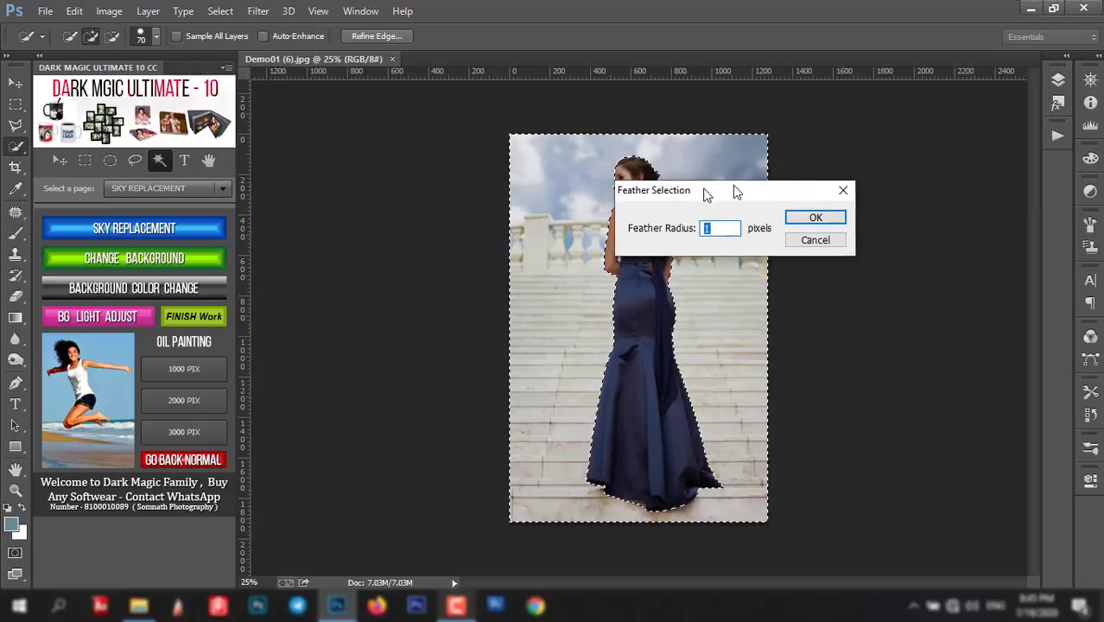
text(1)
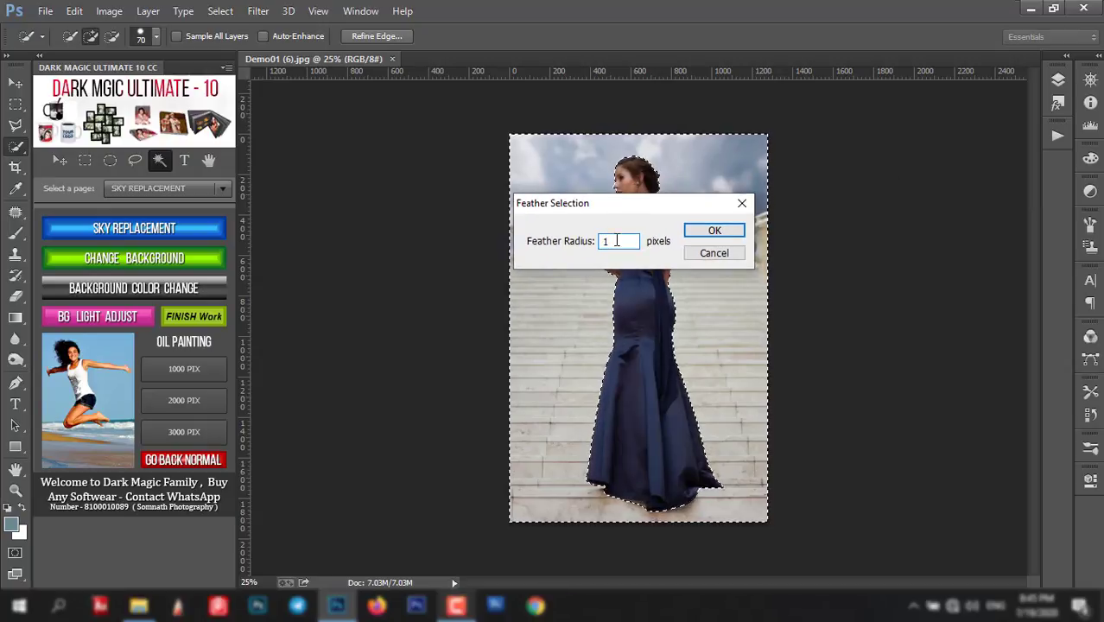
text(.5)
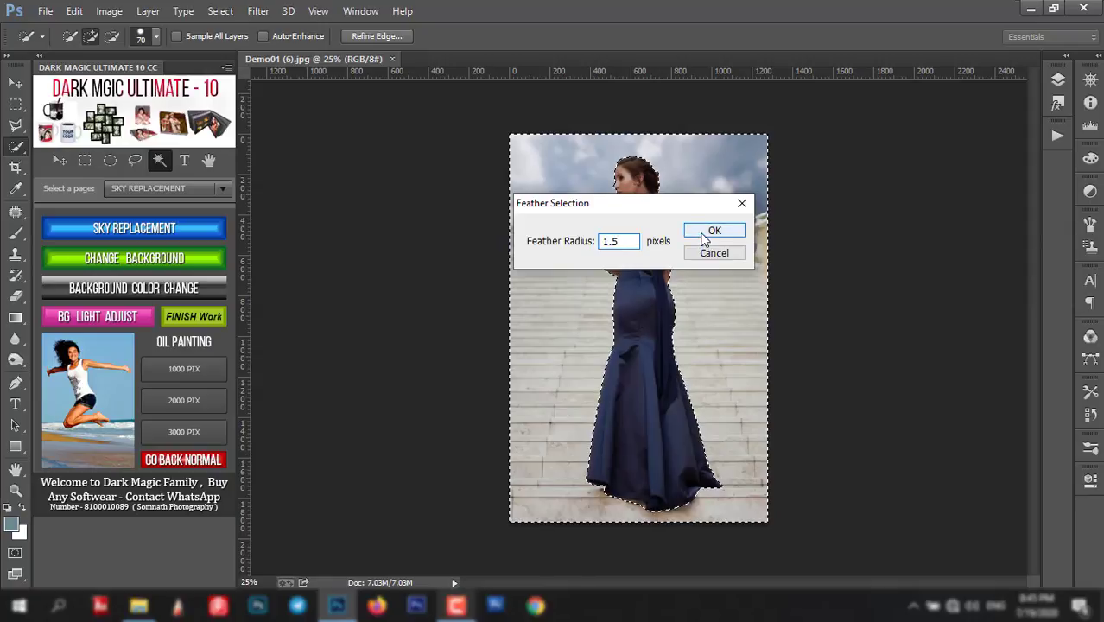
click(710, 232)
key(ctrl+d)
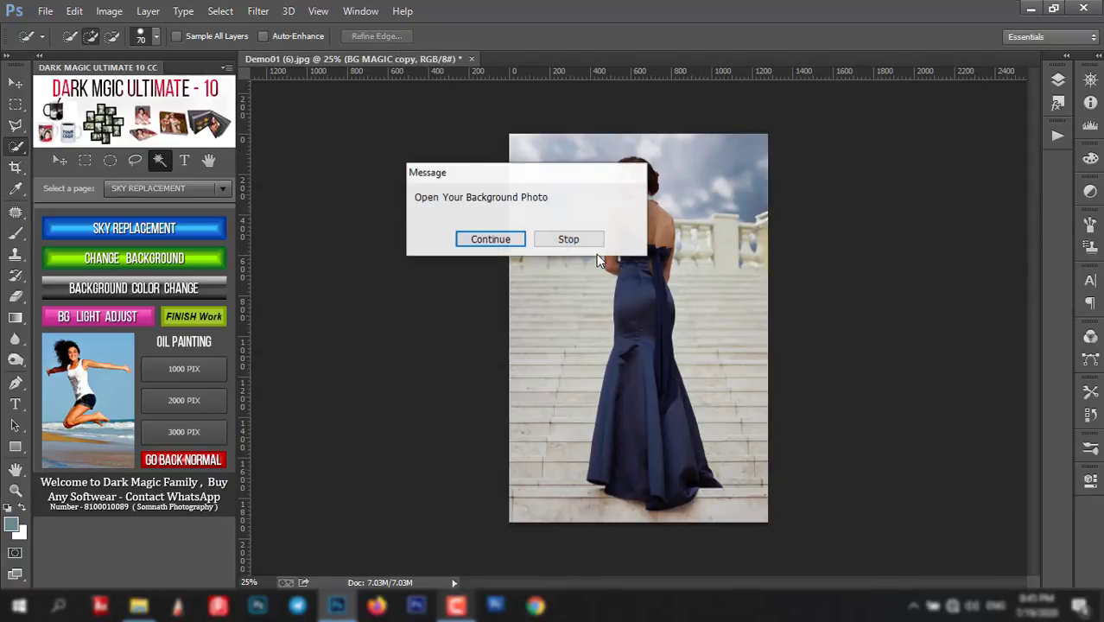
- Pick the purple window backdrop For DM Grey BG (9).jpg from DARK MAGIC ULTIMATE 10 DATA FILE > STUDIO BACKGROUND > For DM Grey BG
click(490, 239)
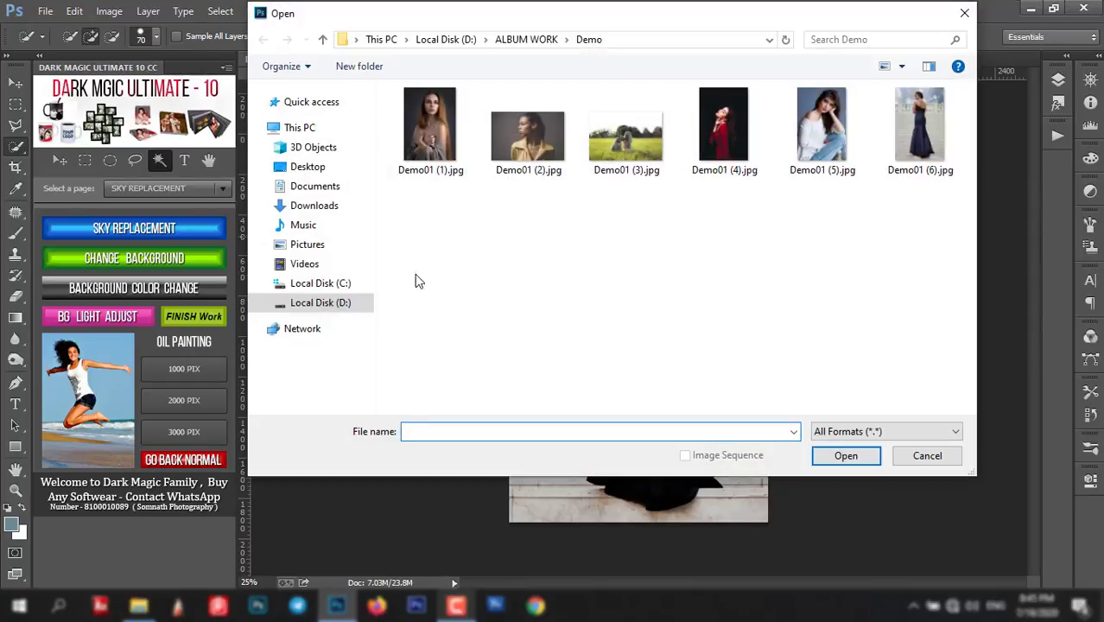
mouse_move(319, 303)
click(335, 310)
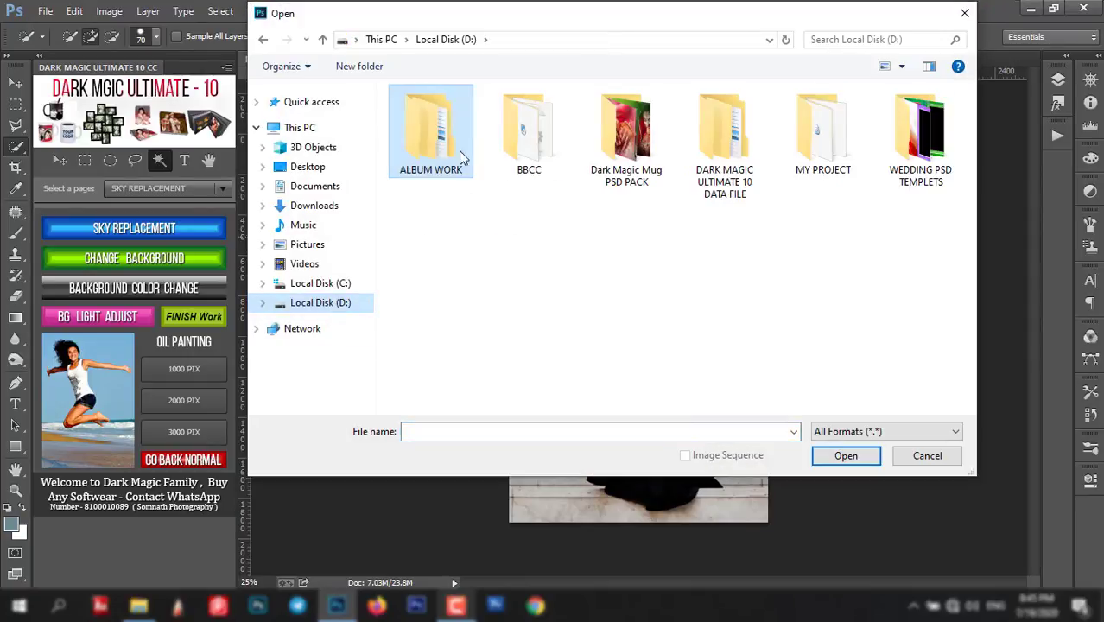
double_click(454, 143)
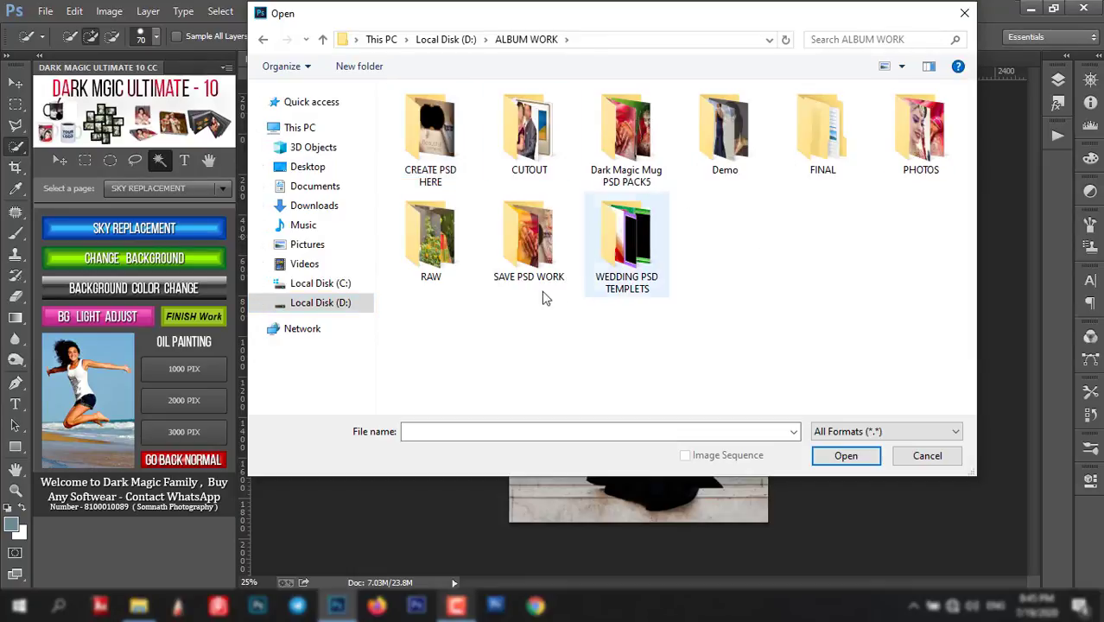
click(322, 39)
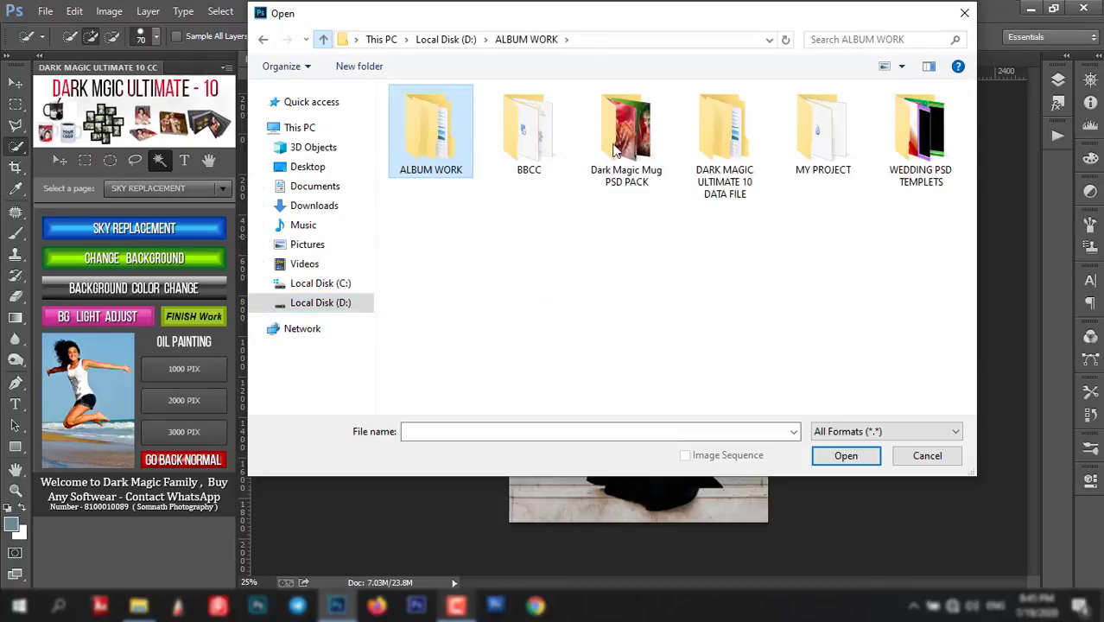
double_click(721, 129)
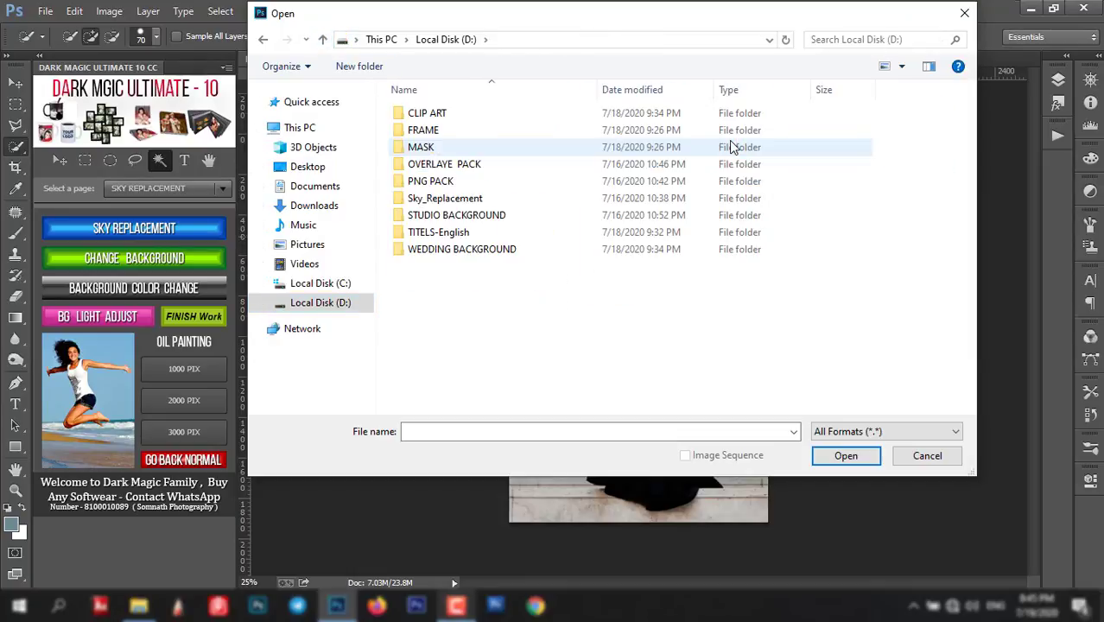
double_click(453, 215)
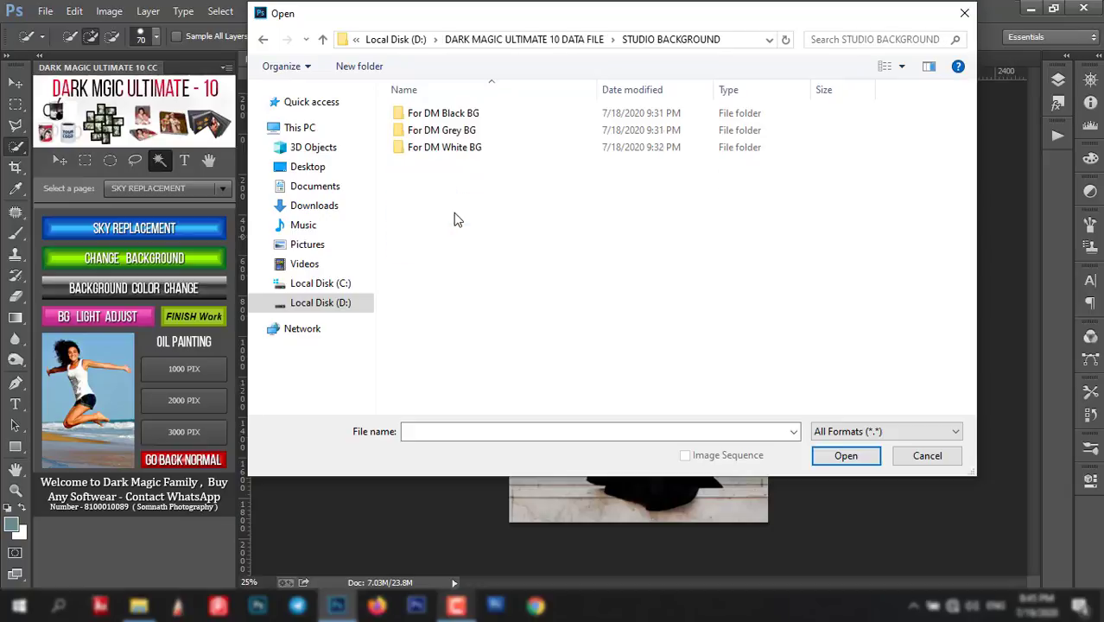
double_click(471, 135)
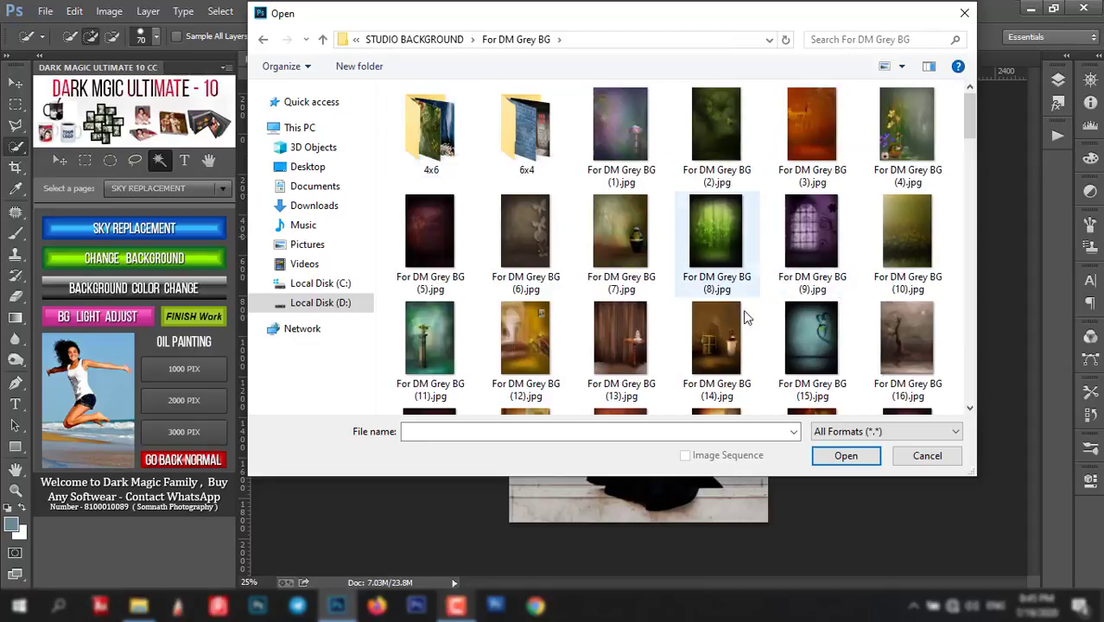
click(809, 233)
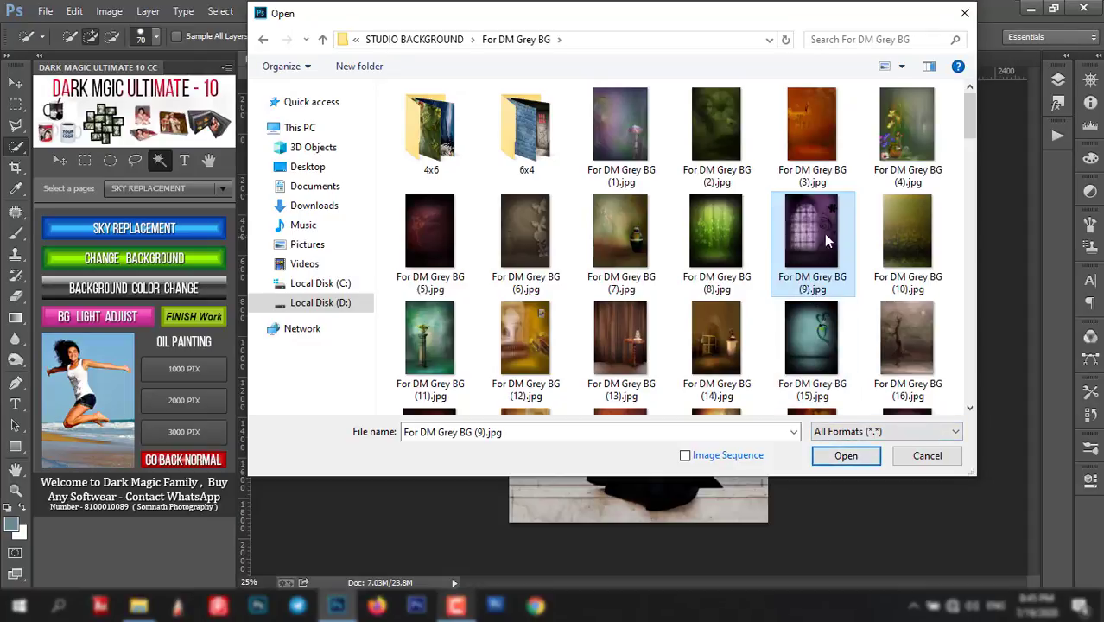
- Load the purple window backdrop behind the woman and give it a 1.1-pixel Gaussian blur
click(841, 456)
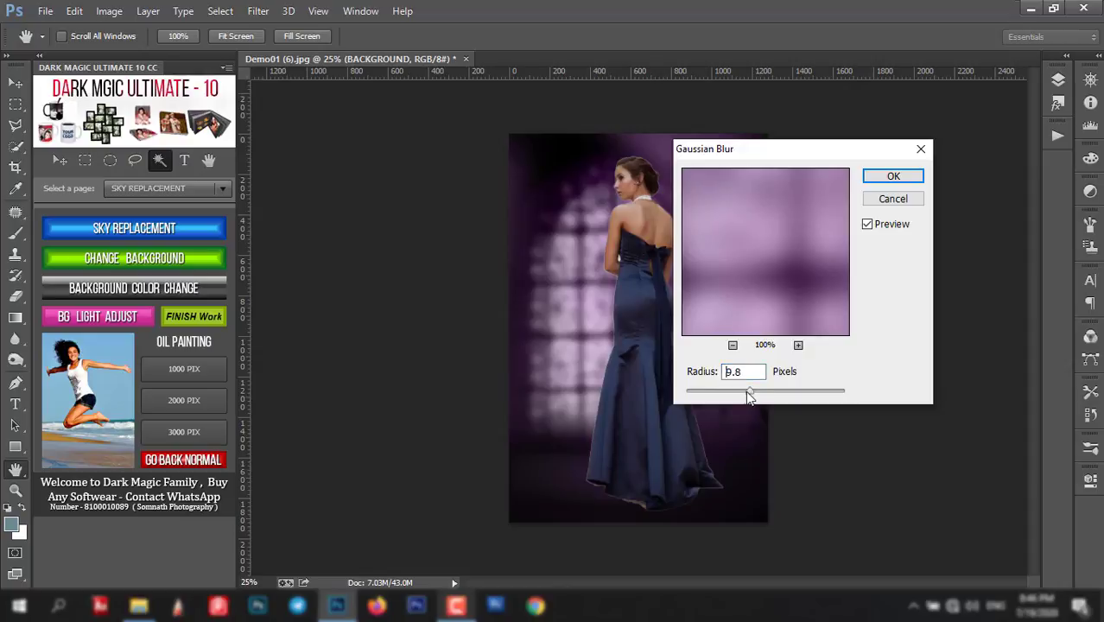
drag(748, 394, 694, 391)
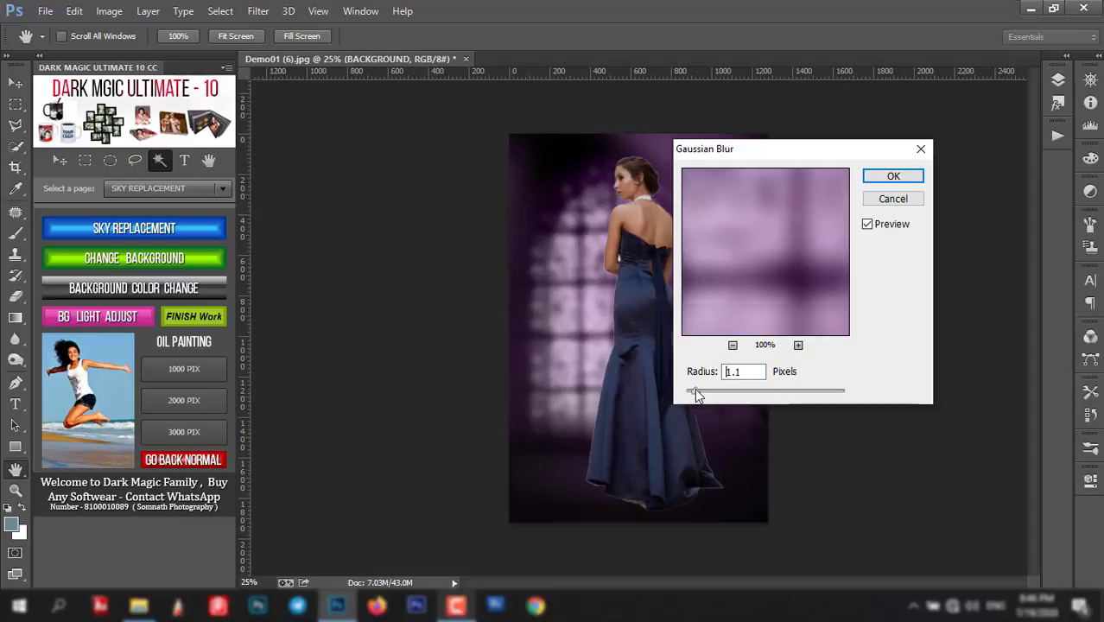
click(889, 178)
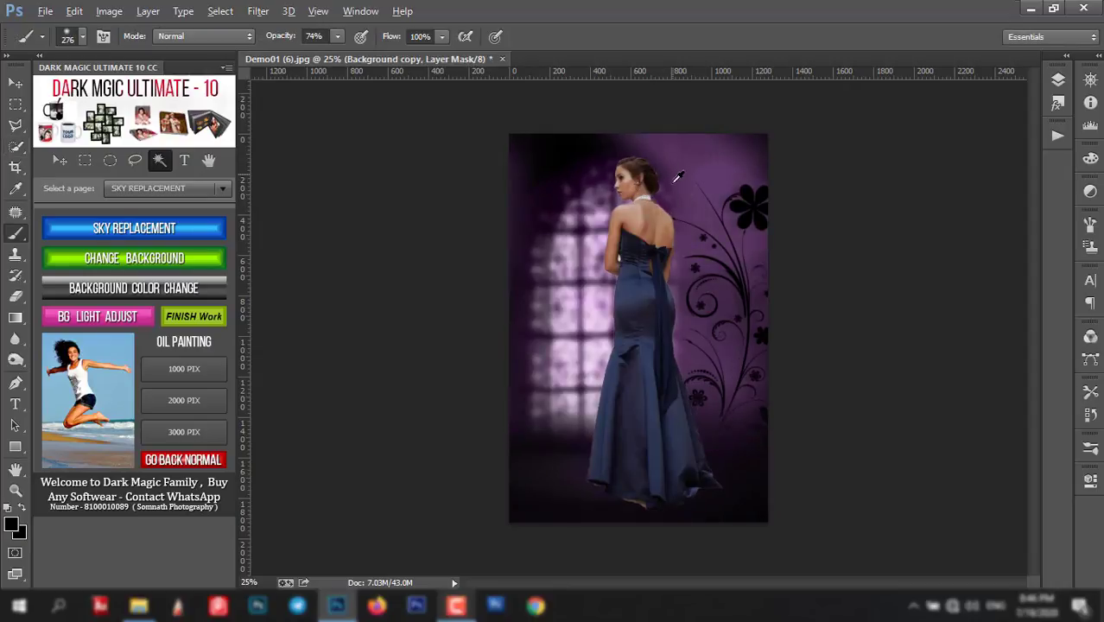
- With a small brush, mask out the light halos around the neck, shoulder and arm
scroll(661, 149, up, 1)
scroll(660, 148, up, 2)
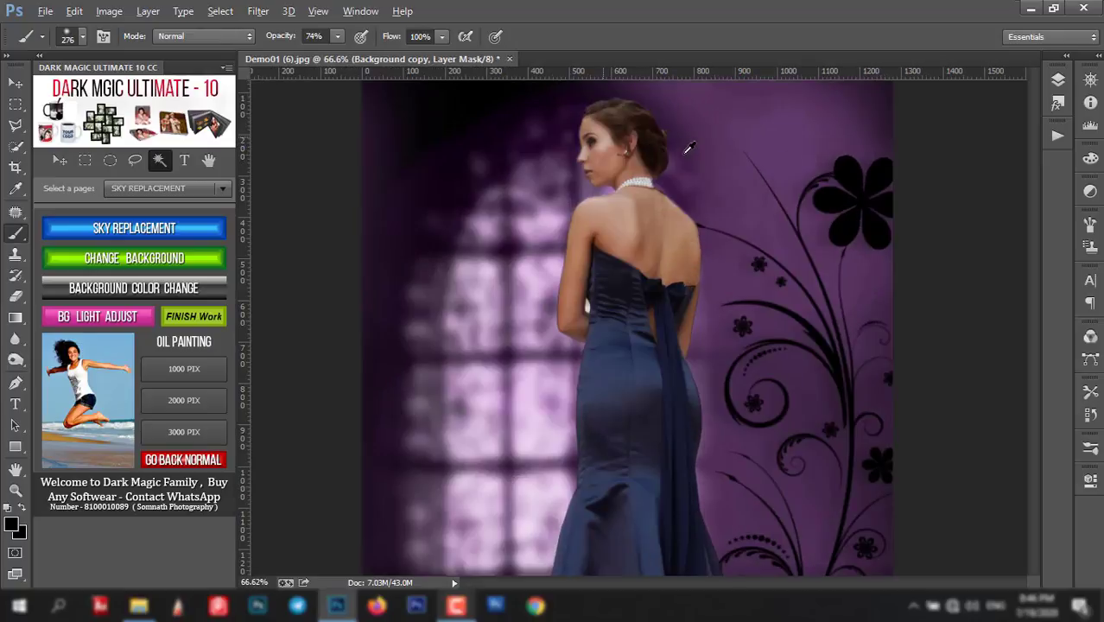
scroll(688, 149, up, 1)
scroll(687, 190, up, 1)
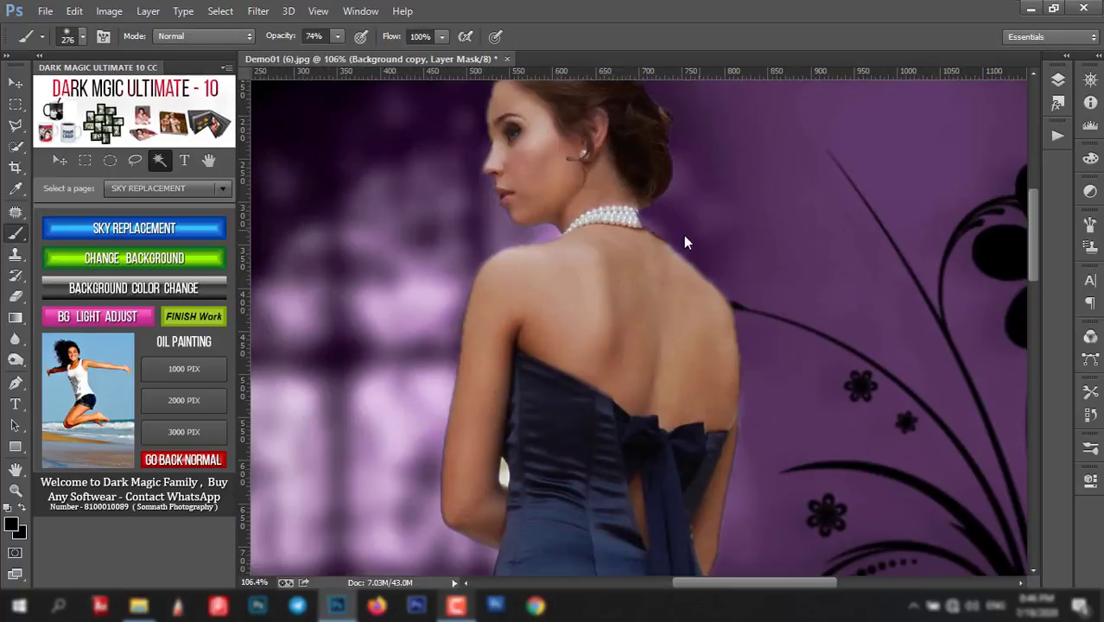
drag(684, 236, 590, 244)
drag(671, 241, 713, 260)
drag(518, 238, 455, 274)
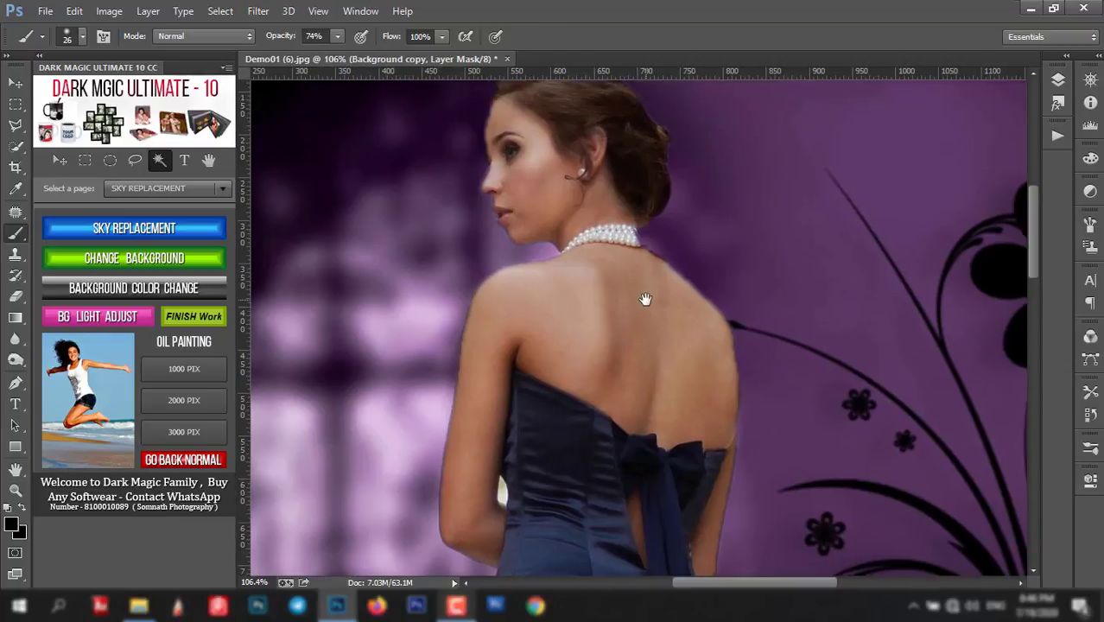
scroll(645, 293, up, 3)
scroll(645, 276, down, 3)
scroll(691, 371, down, 3)
scroll(677, 319, down, 3)
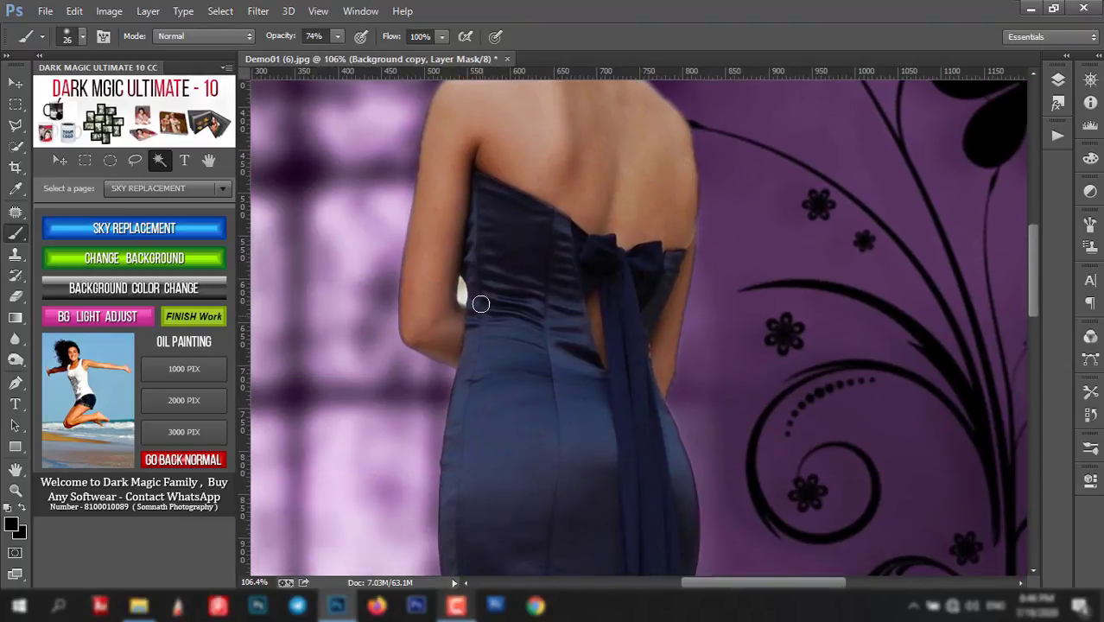
drag(461, 286, 462, 305)
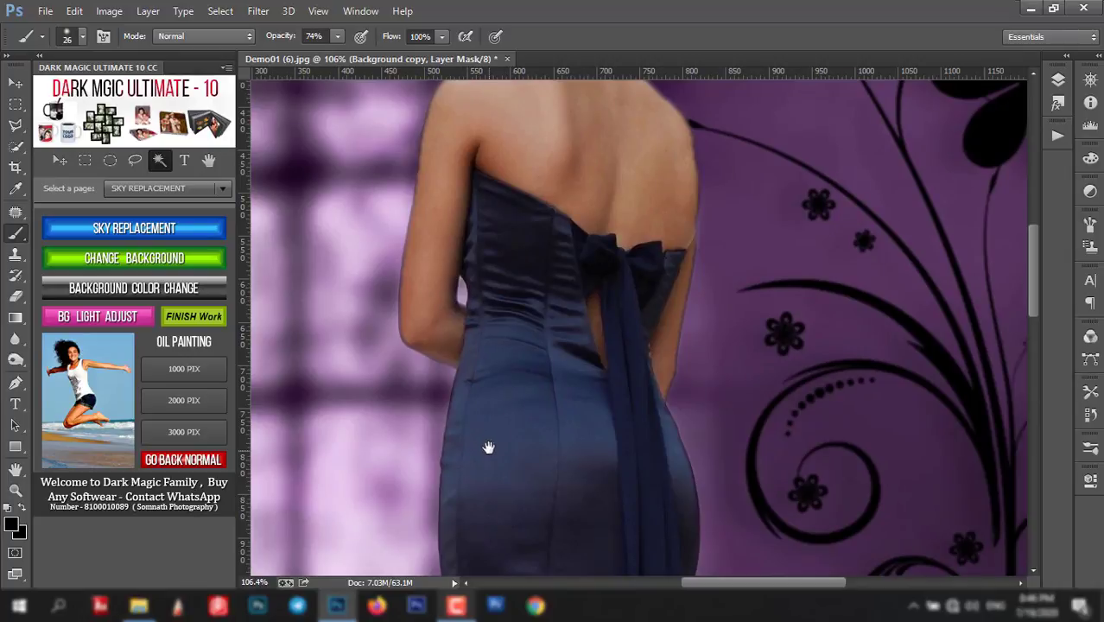
- Paint out the beige patches under the skirt hem and its left corner
scroll(488, 447, down, 2)
scroll(504, 210, down, 3)
scroll(583, 467, down, 2)
scroll(591, 307, down, 2)
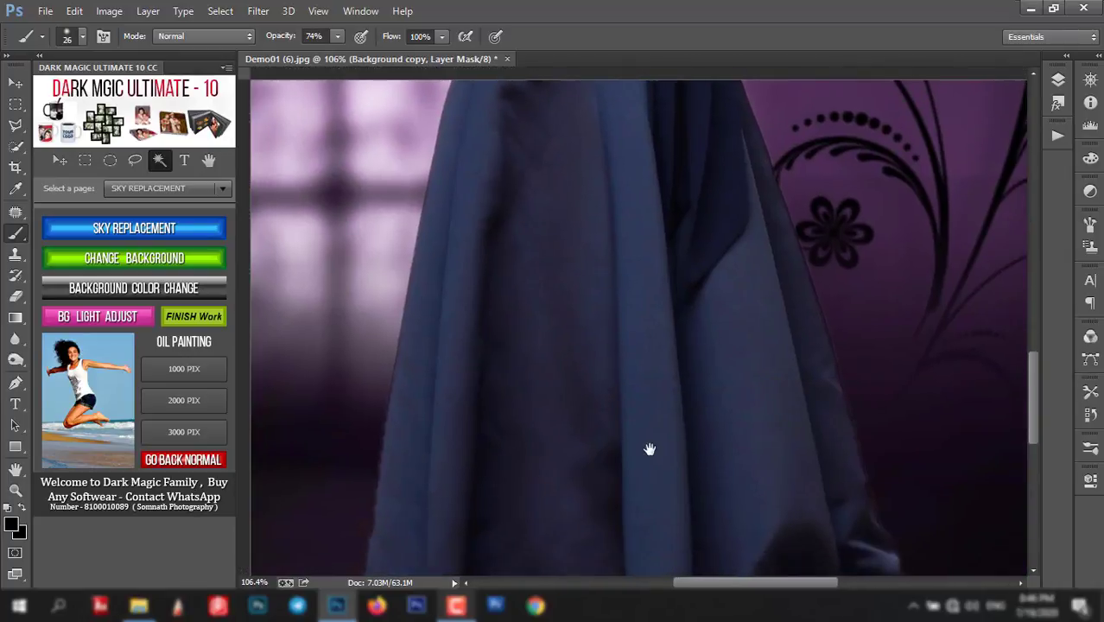
scroll(636, 279, down, 3)
scroll(635, 279, down, 1)
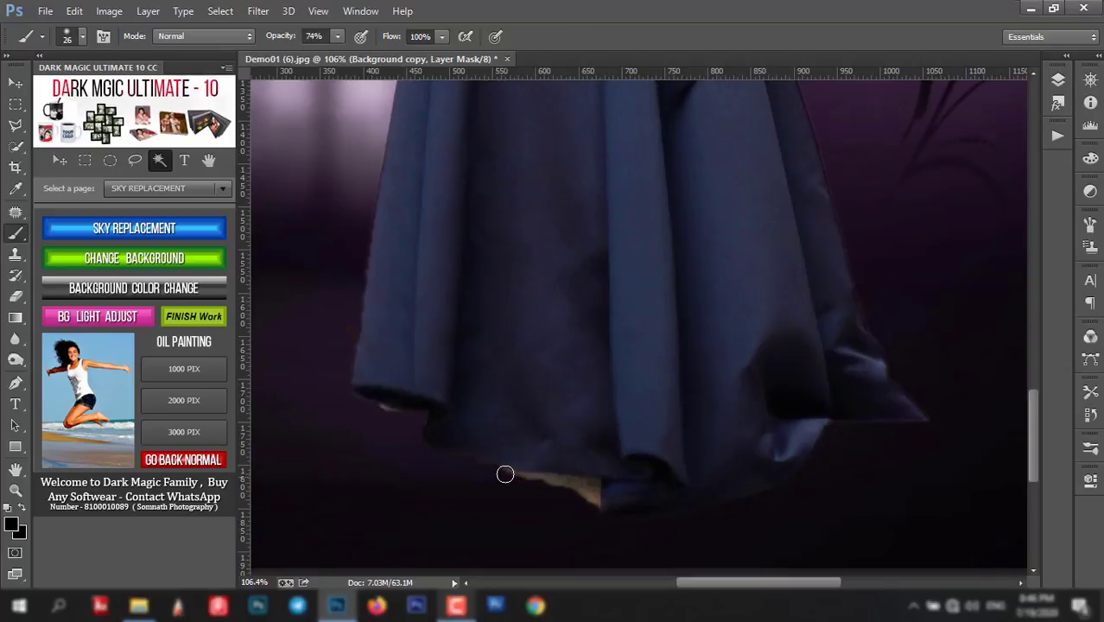
mouse_move(505, 474)
mouse_down()
mouse_move(577, 476)
mouse_move(592, 524)
mouse_up()
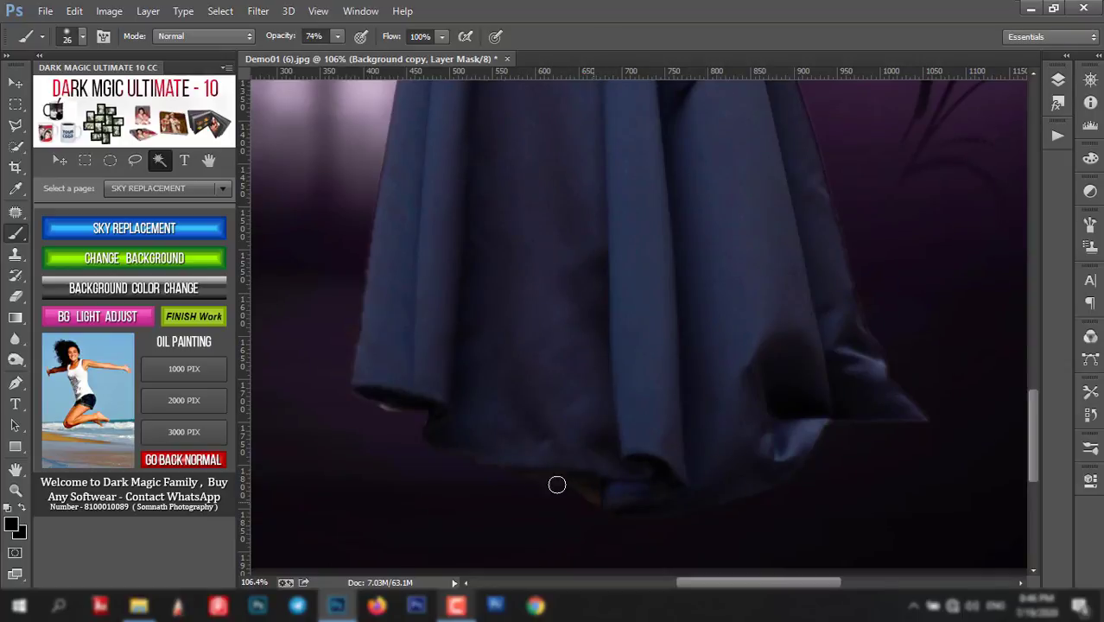
mouse_move(557, 484)
mouse_down()
mouse_move(596, 506)
mouse_move(577, 478)
mouse_move(512, 474)
mouse_up()
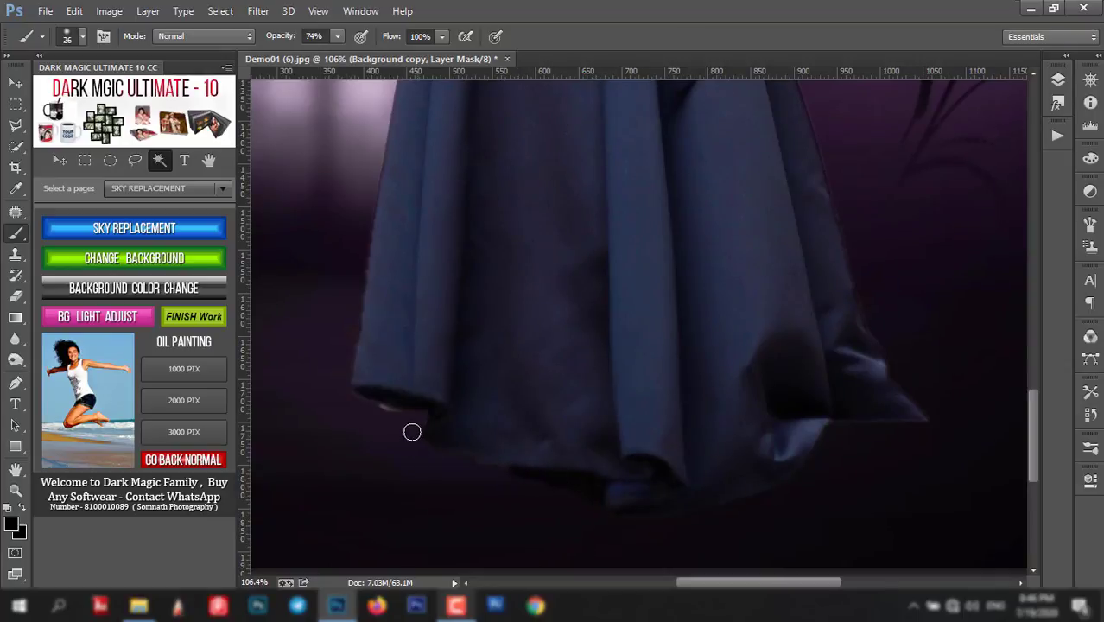
mouse_move(412, 431)
mouse_down()
mouse_move(377, 403)
mouse_move(393, 414)
mouse_up()
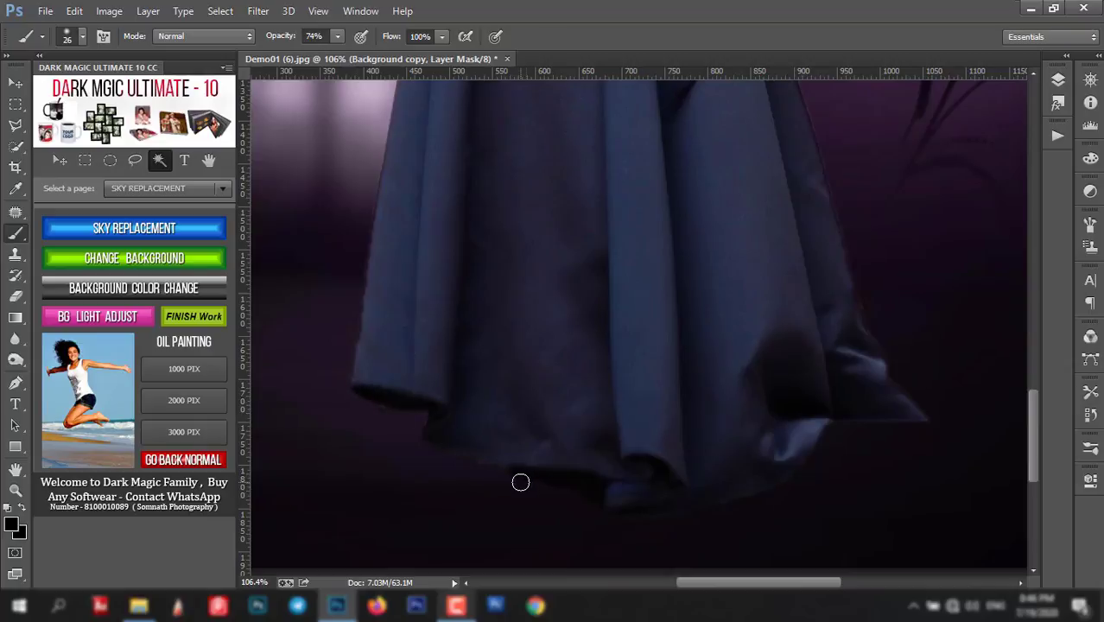
scroll(593, 411, down, 1)
scroll(599, 401, down, 2)
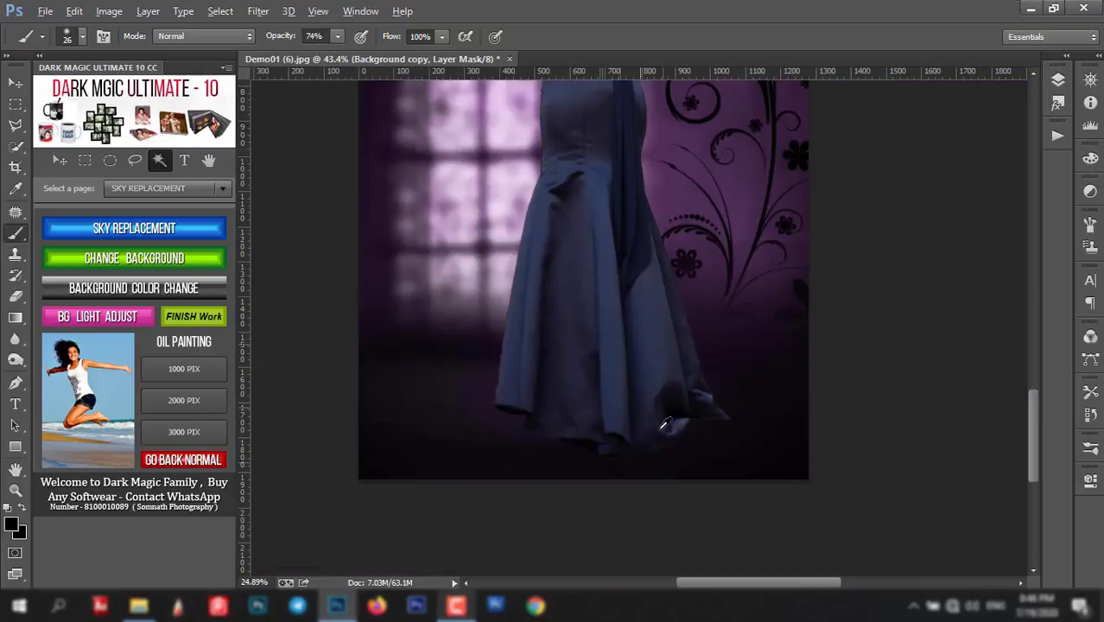
scroll(648, 389, down, 2)
scroll(692, 377, down, 1)
scroll(692, 378, up, 1)
scroll(699, 337, up, 1)
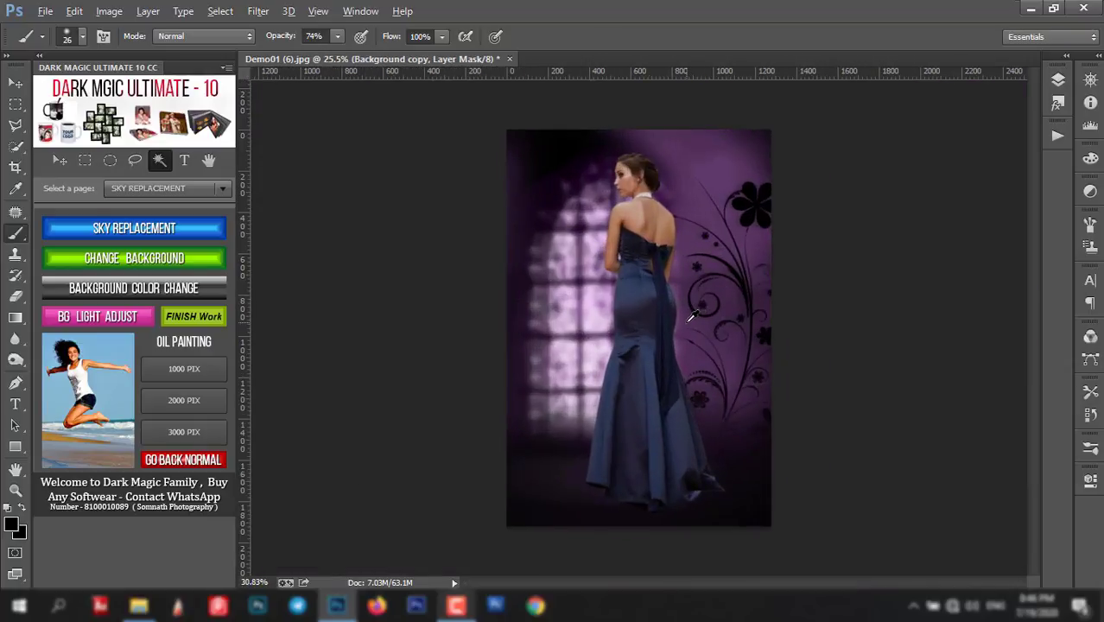
scroll(708, 324, up, 1)
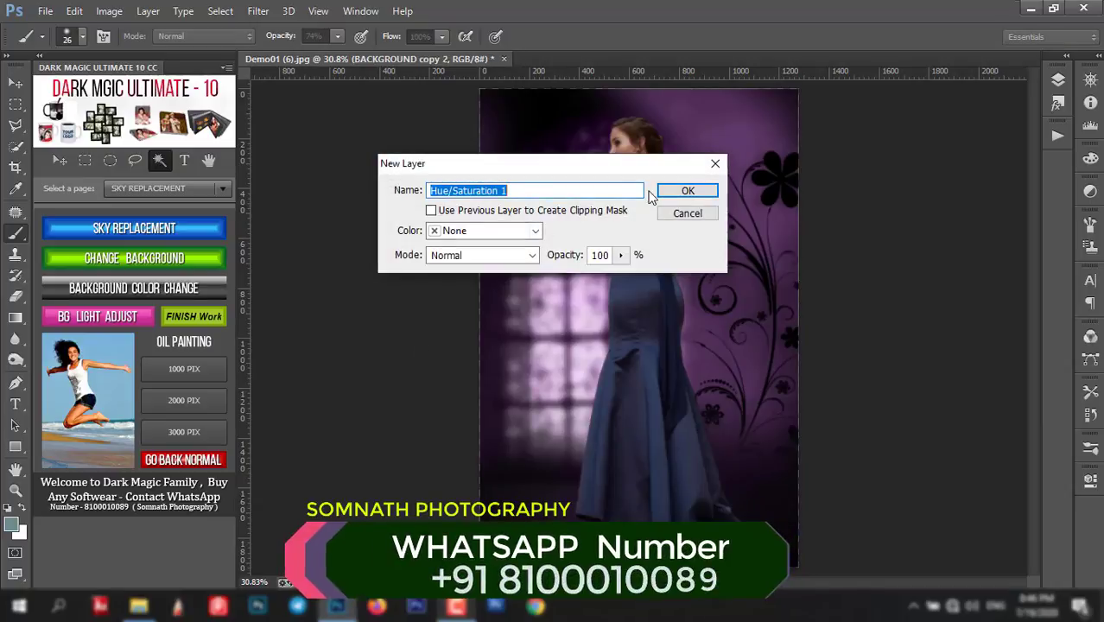
- Add a Hue/Saturation 1 layer with hue +61 and saturation +12 to tint the backdrop rose
click(682, 188)
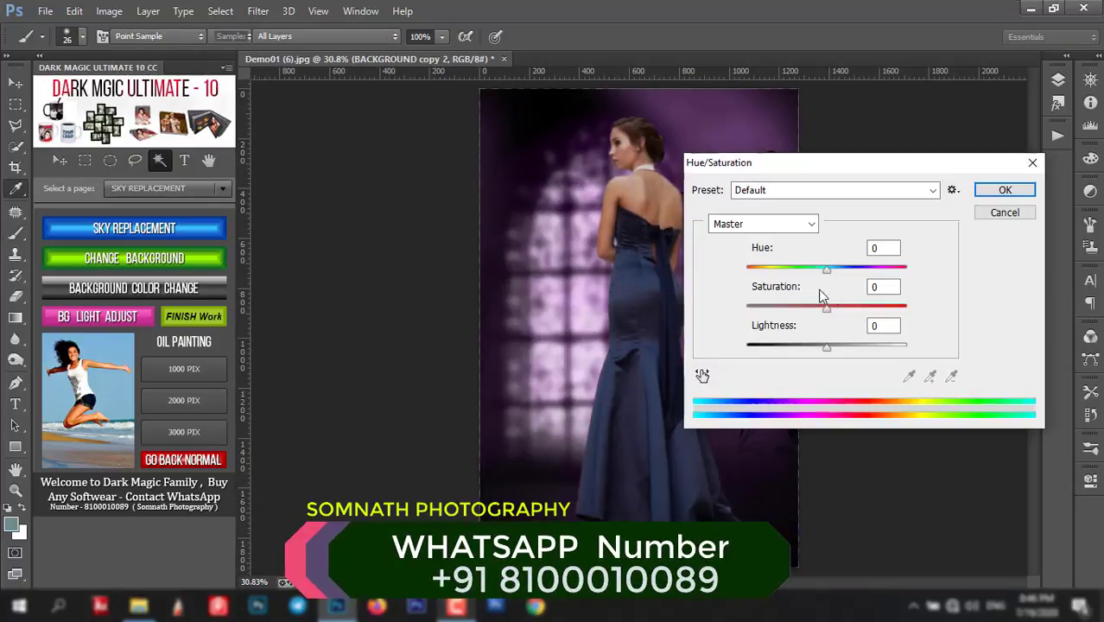
mouse_move(826, 273)
mouse_down()
mouse_move(784, 273)
mouse_move(872, 275)
mouse_up()
drag(831, 308, 836, 308)
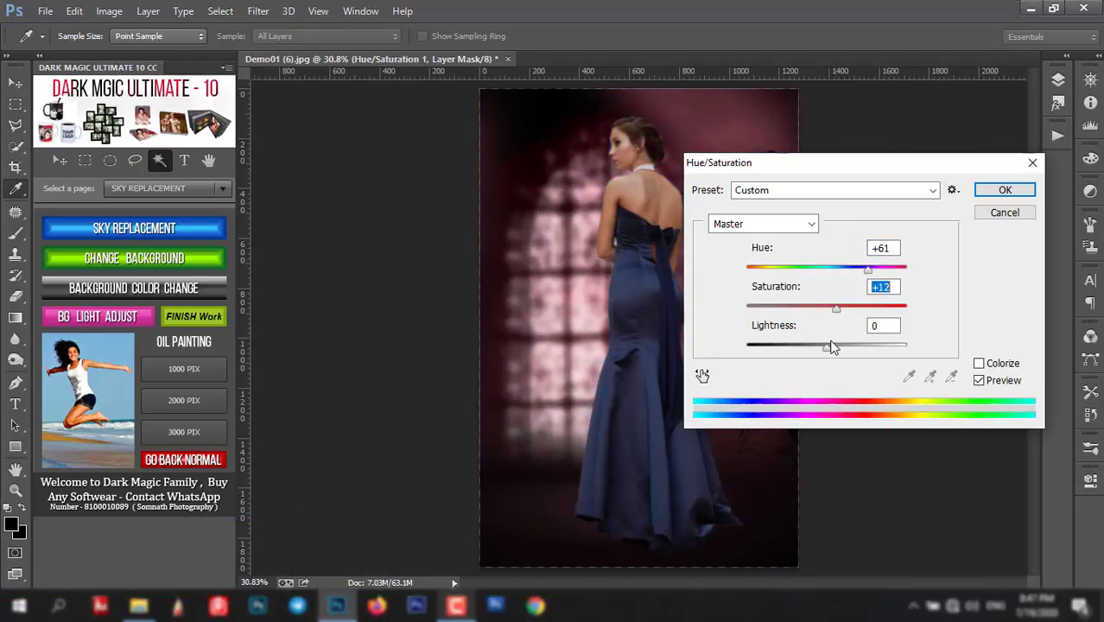
click(993, 192)
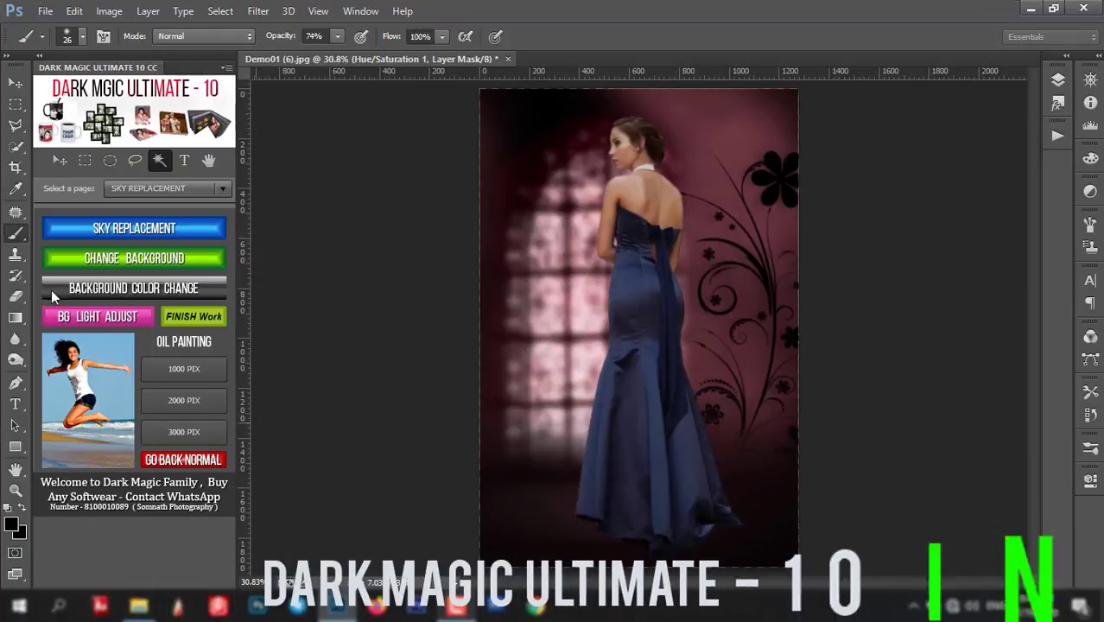
- Add a BG LIGHT ADJUST Curves layer lifting input 111 to output 153, with the black point nudged
click(69, 320)
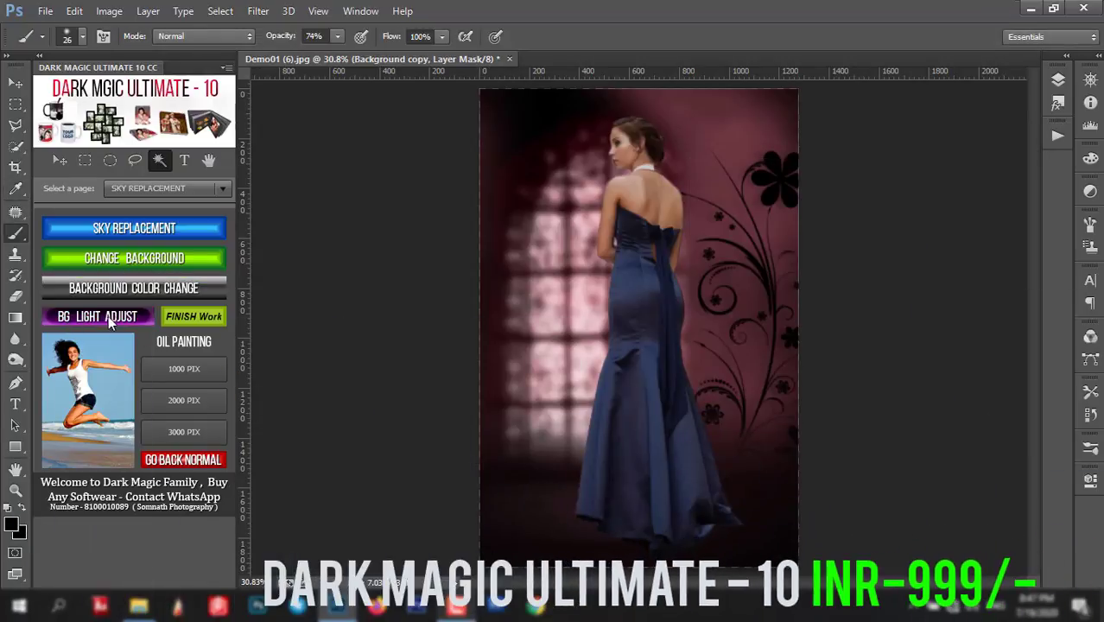
click(99, 321)
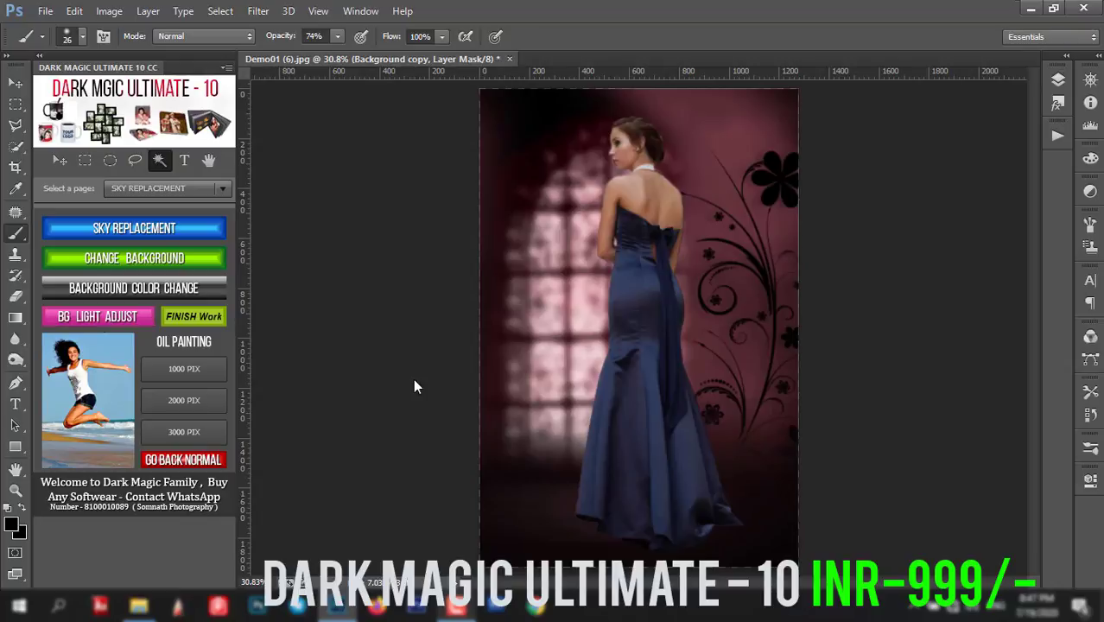
click(691, 190)
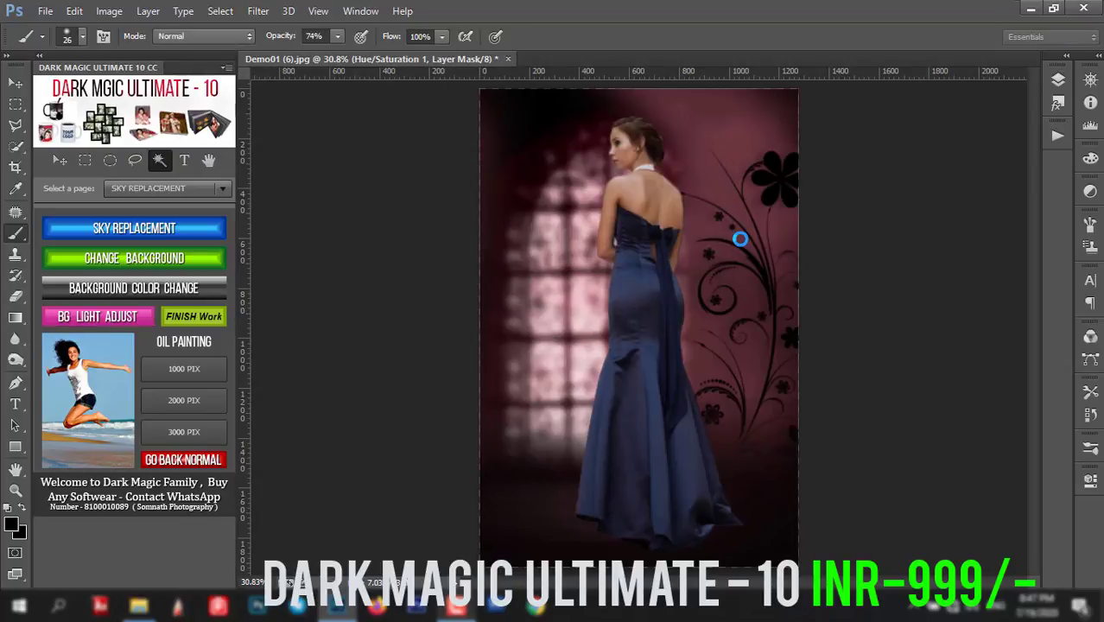
drag(849, 334, 839, 315)
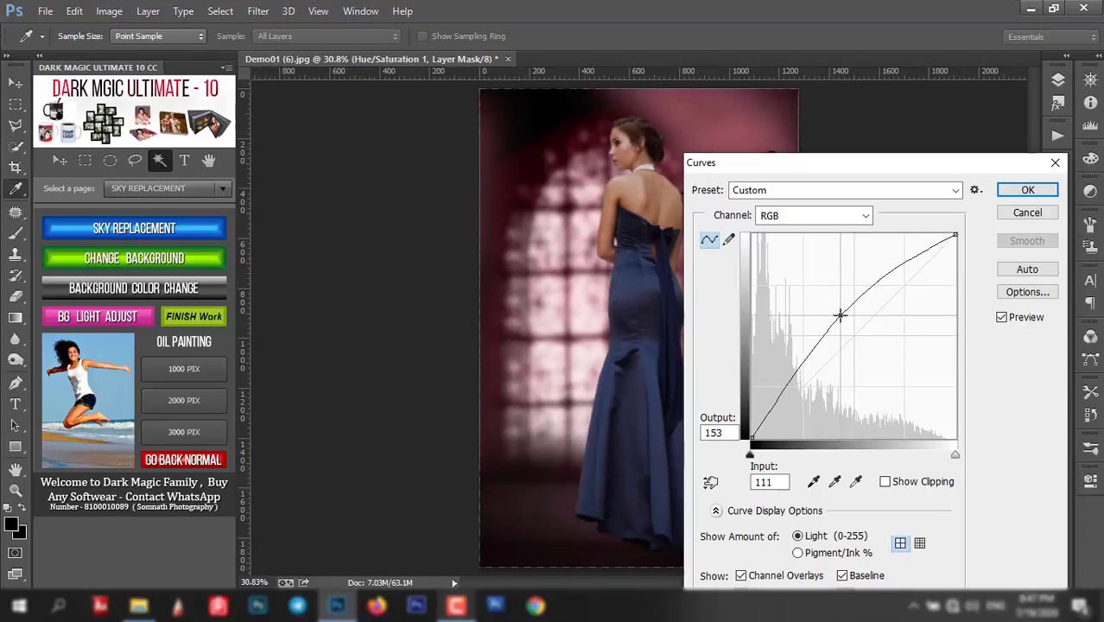
drag(750, 455, 754, 455)
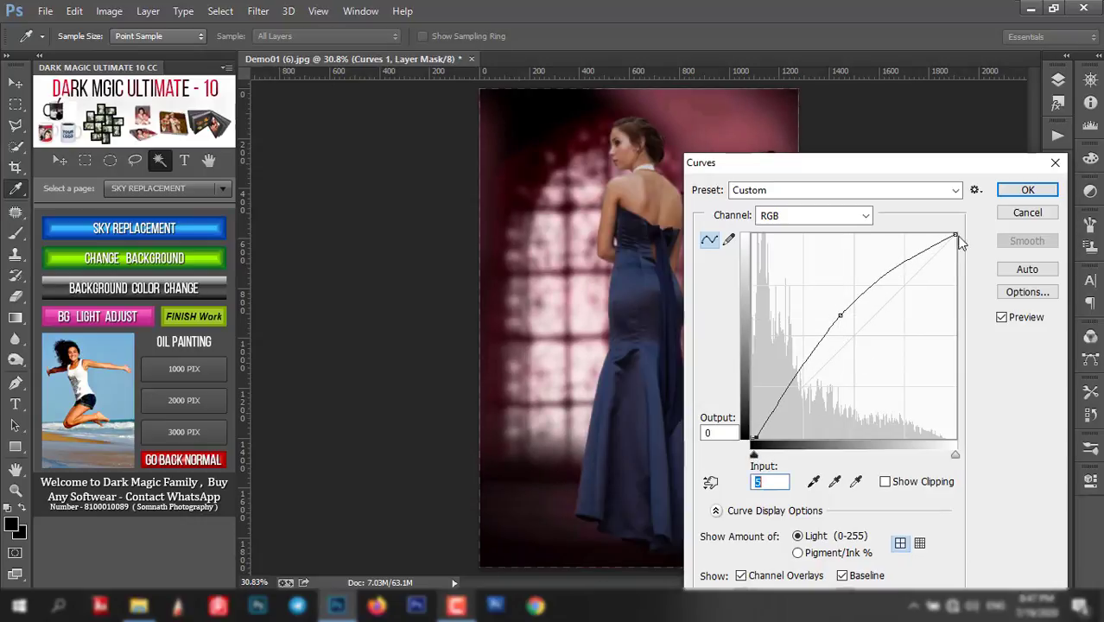
click(1027, 190)
key(b)
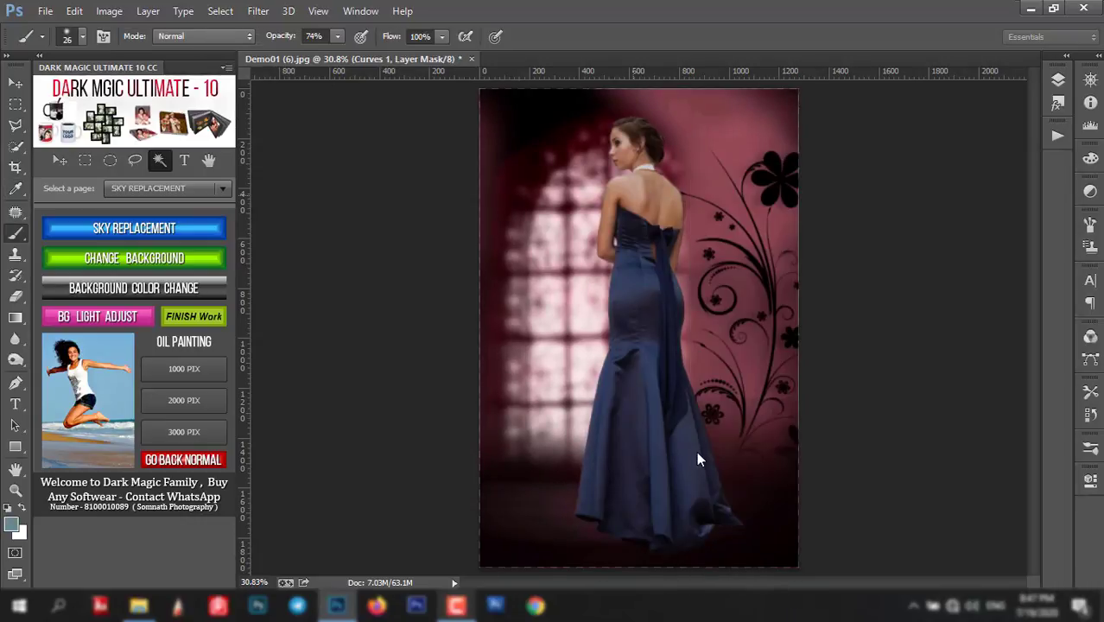
key(alt+bracketleft)
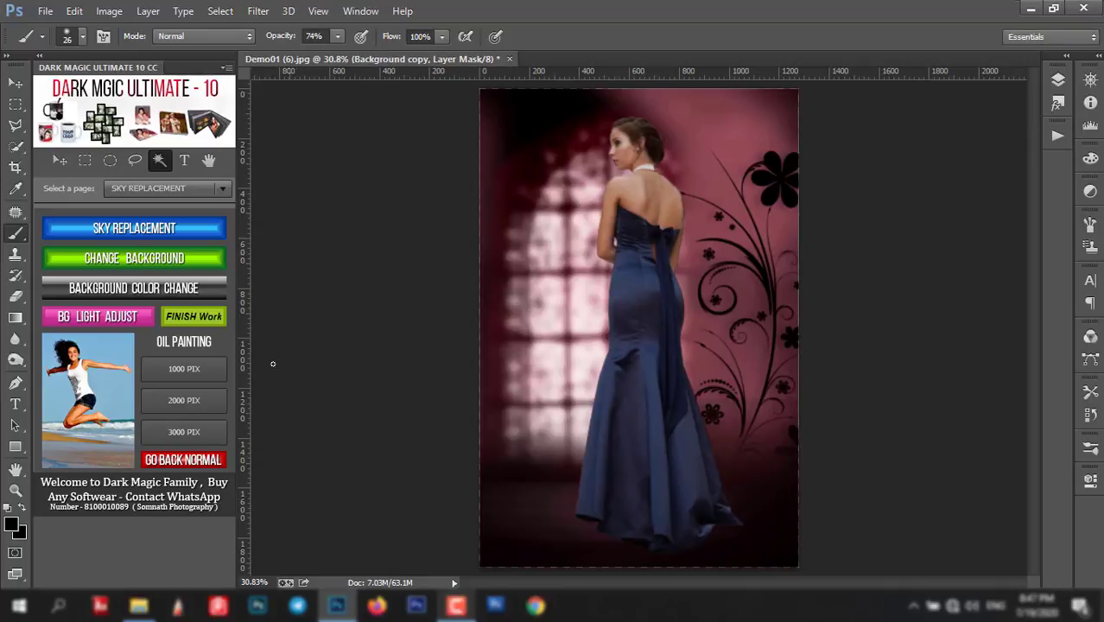
- Compare the finished pink-room portrait with the original, then close it without saving
click(200, 313)
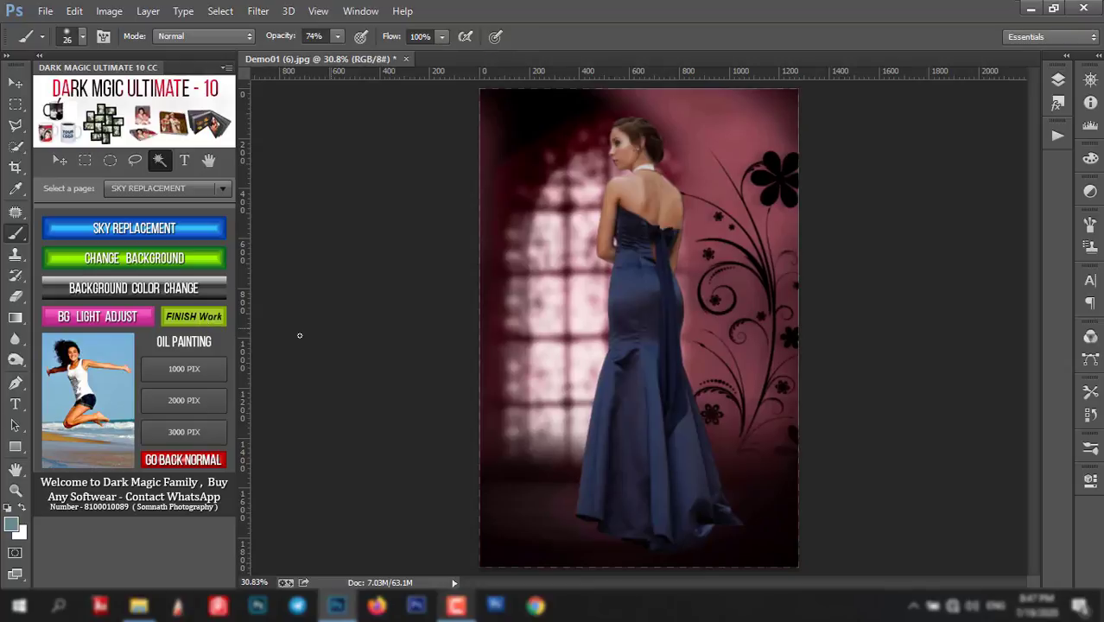
click(171, 461)
key(ctrl+z)
key(ctrl+z)
click(405, 59)
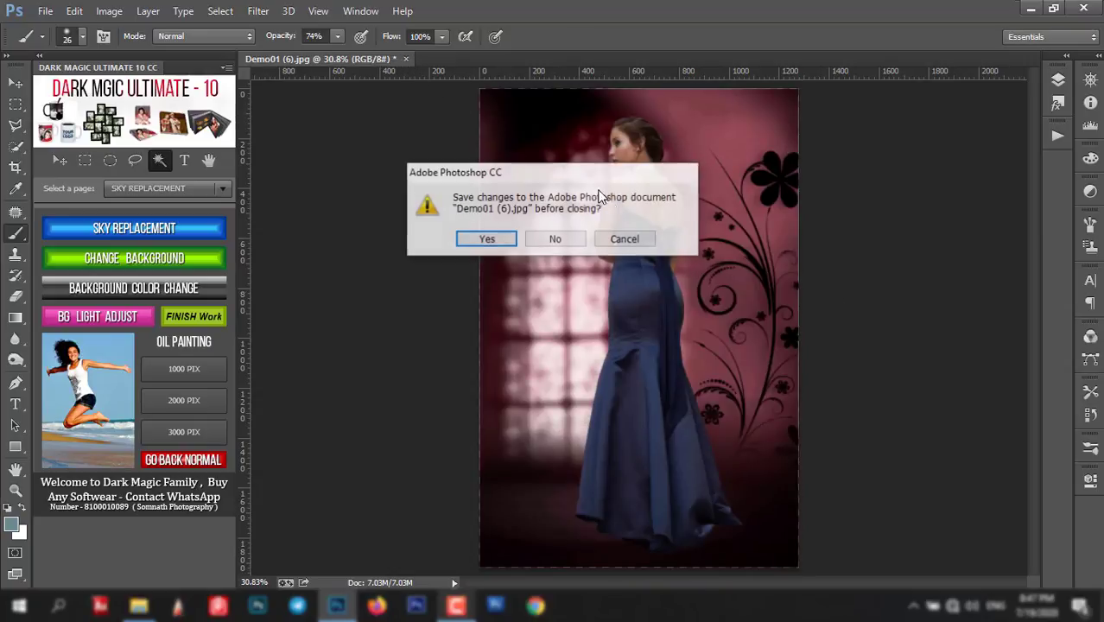
click(564, 239)
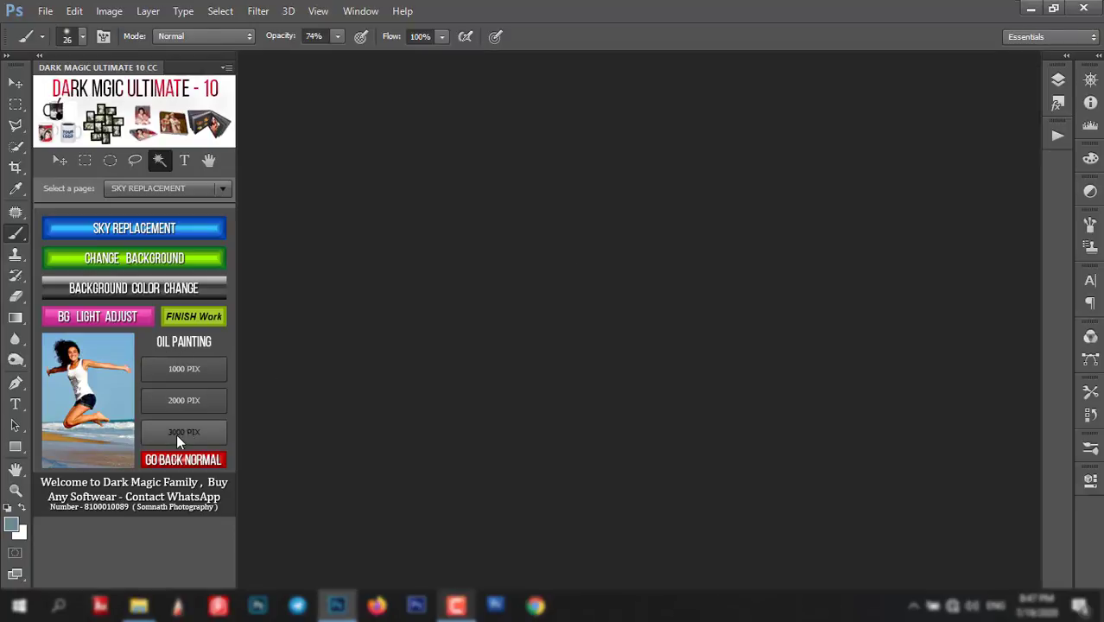
- Open D:\ALBUM WORK\Demo\Demo01 (5).jpg, the seated woman in white
double_click(496, 345)
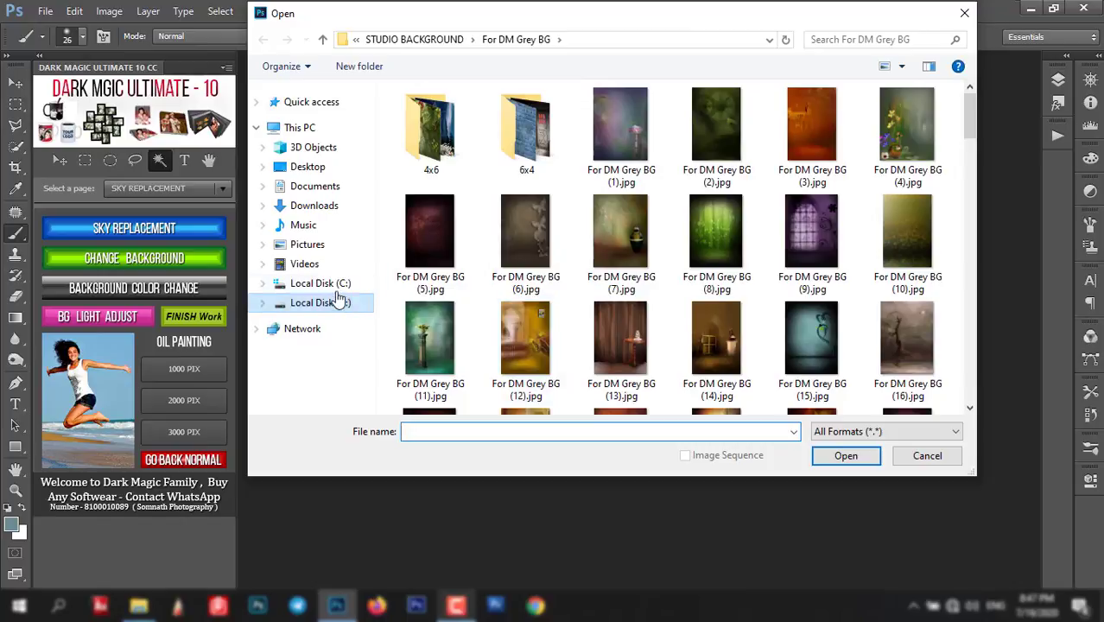
click(339, 300)
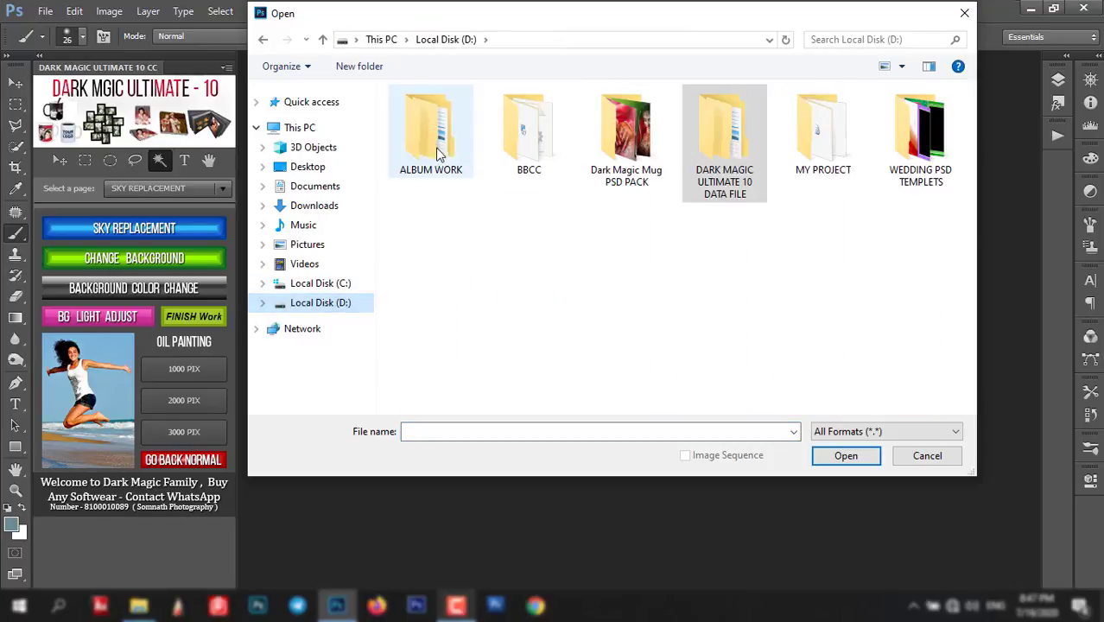
double_click(449, 145)
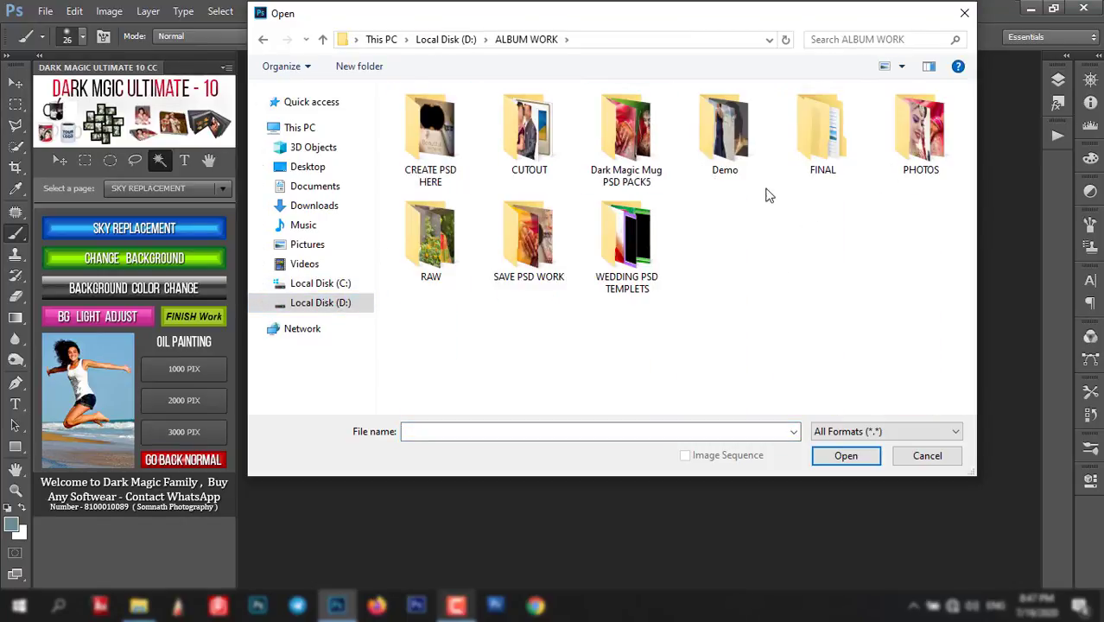
double_click(729, 134)
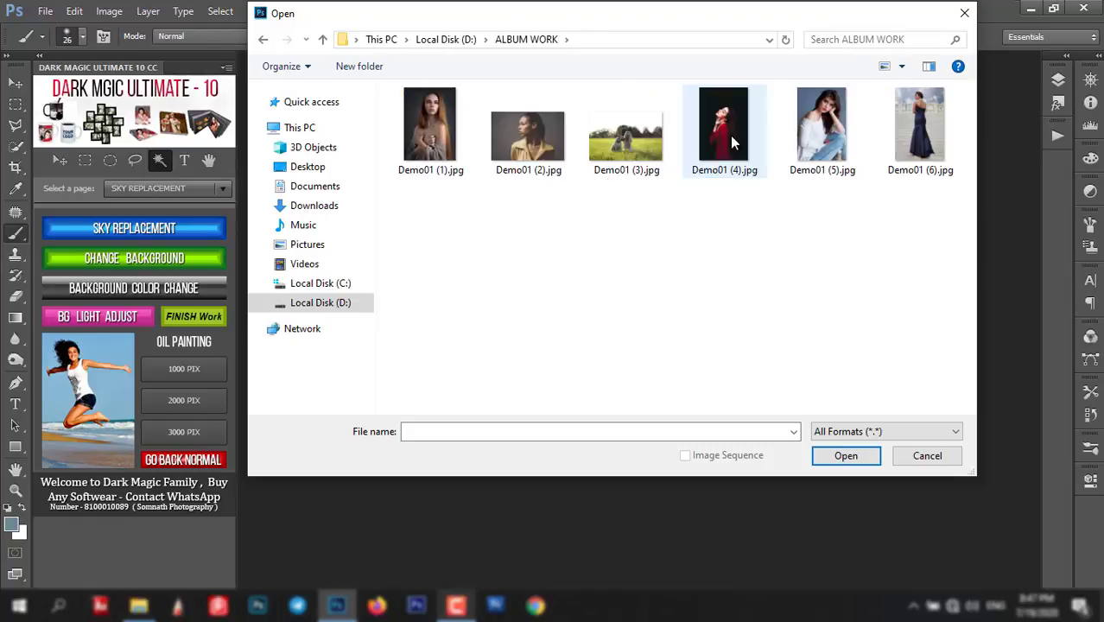
click(624, 143)
click(819, 142)
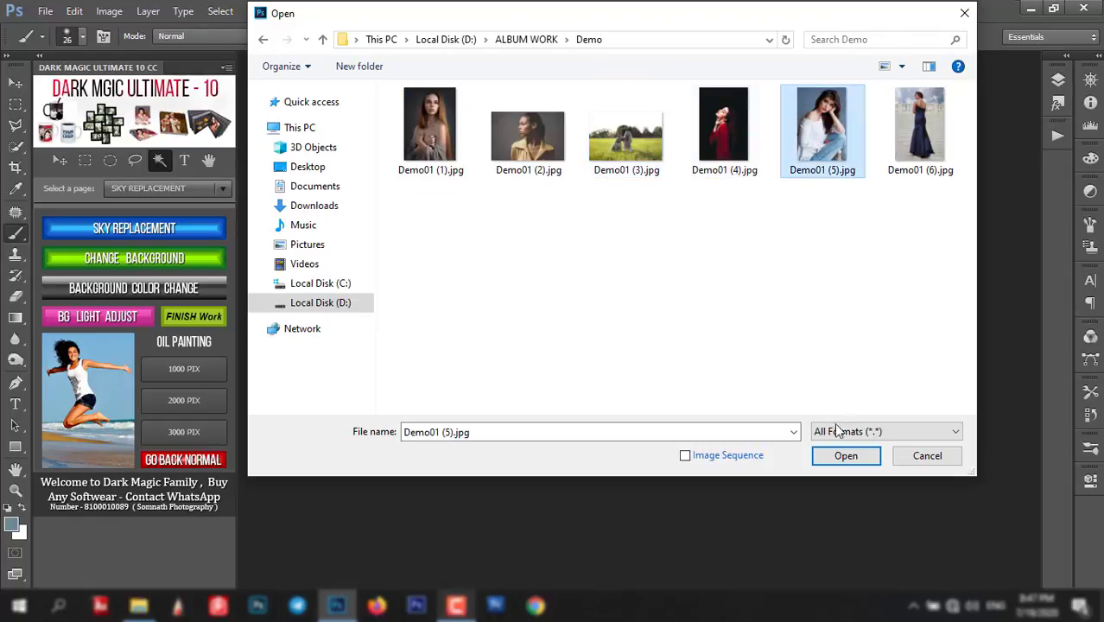
click(843, 455)
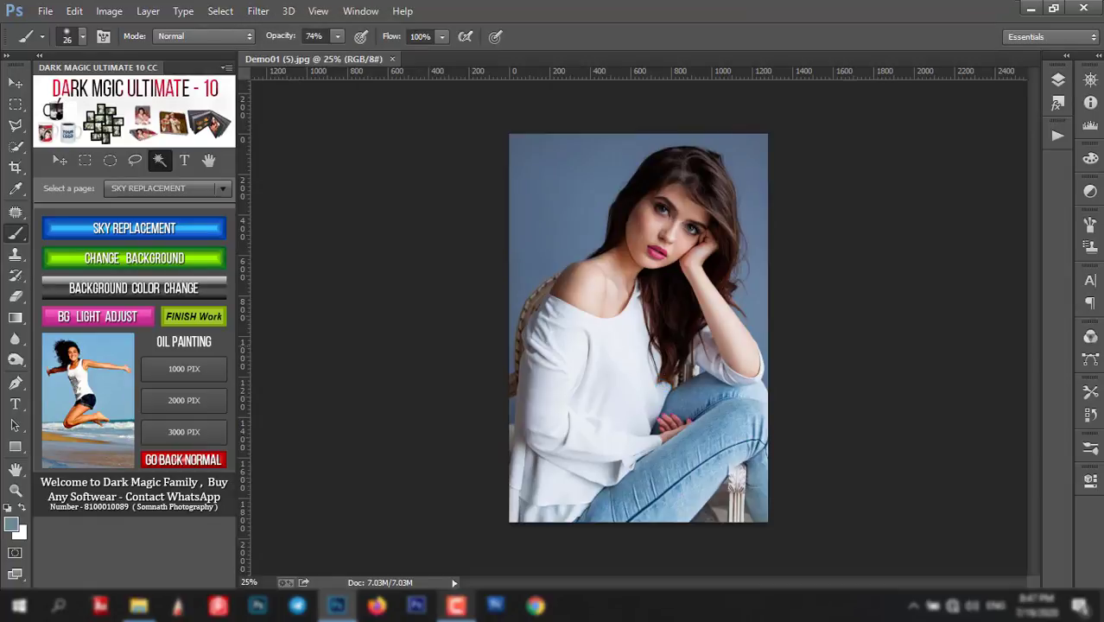
- Scroll the view and reset the colours to default black and white during the oil-painting action
scroll(766, 233, up, 2)
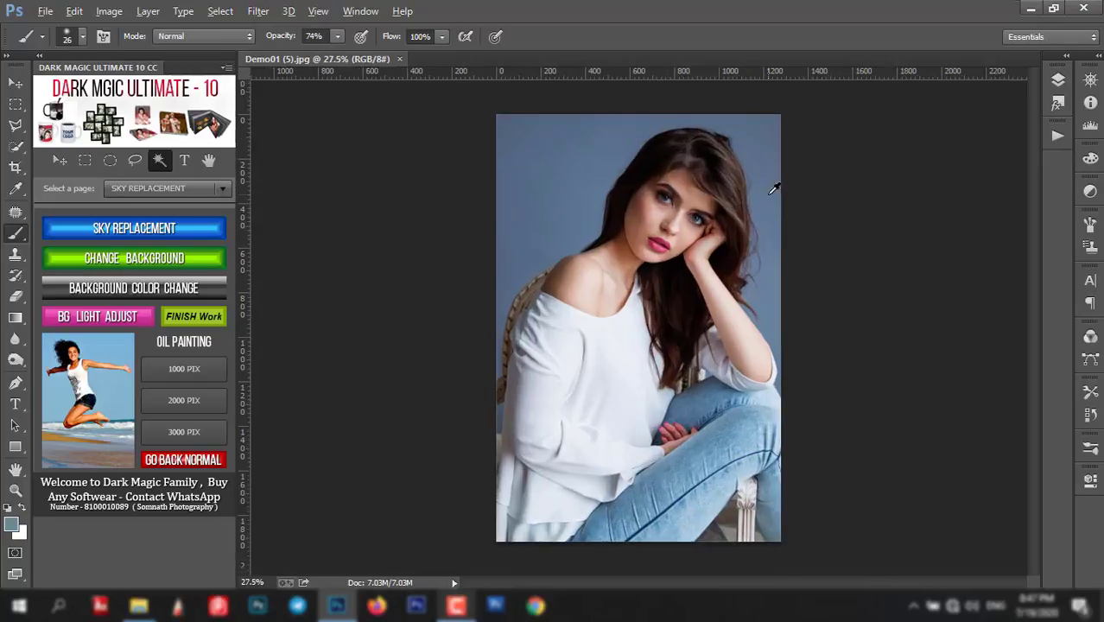
scroll(776, 185, up, 2)
scroll(636, 211, down, 2)
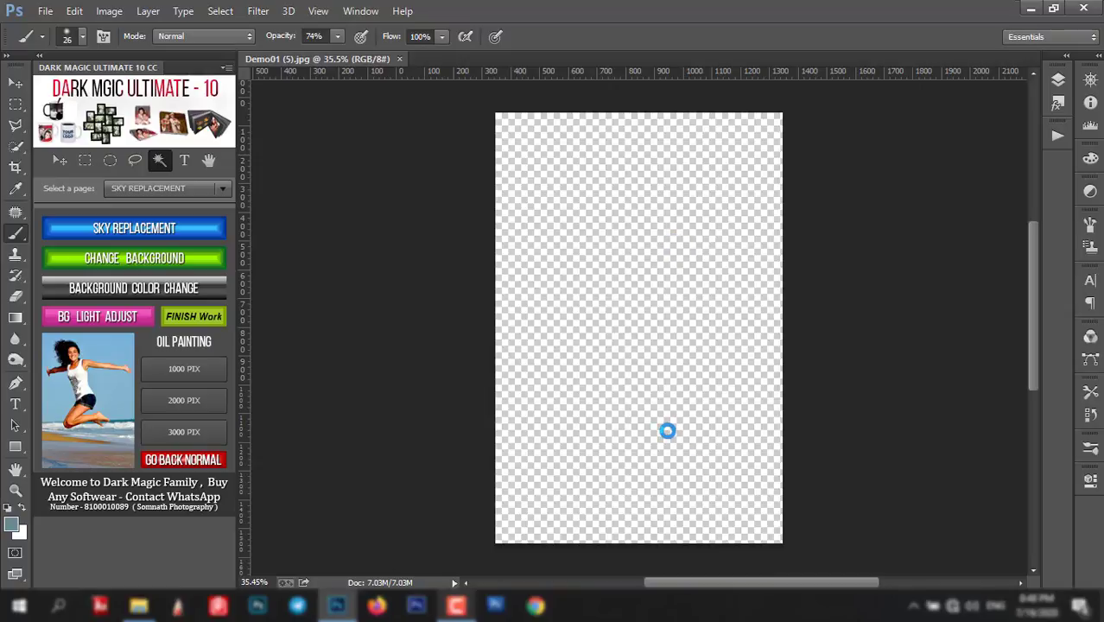
key(d)
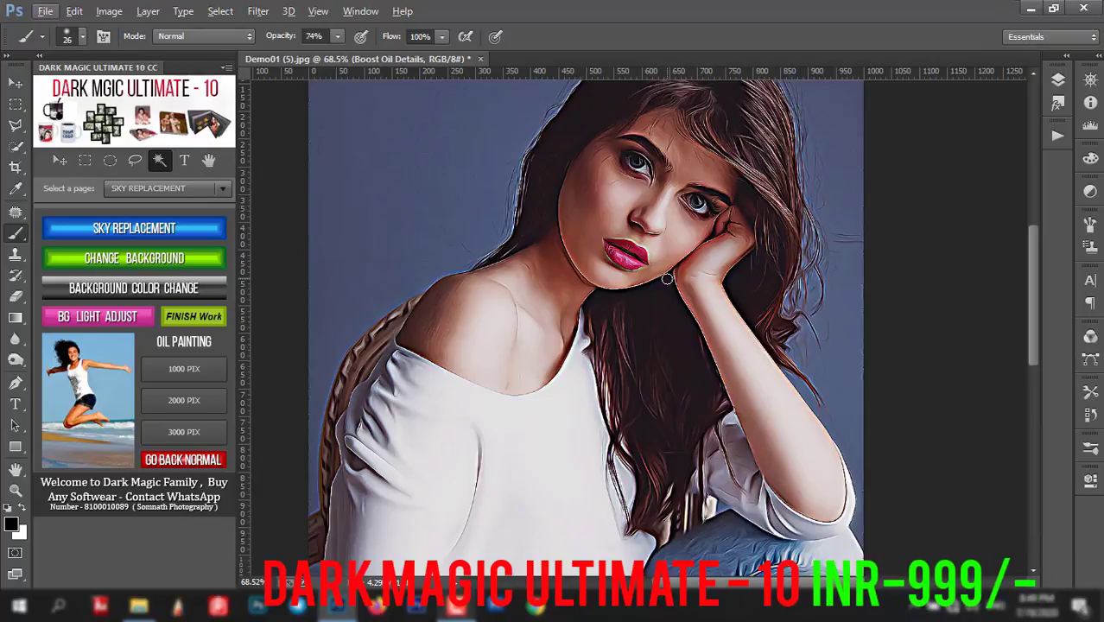
- Set Boost Oil Details to 100% opacity, toggle its visibility to compare, and fit the image on screen
drag(715, 259, 706, 293)
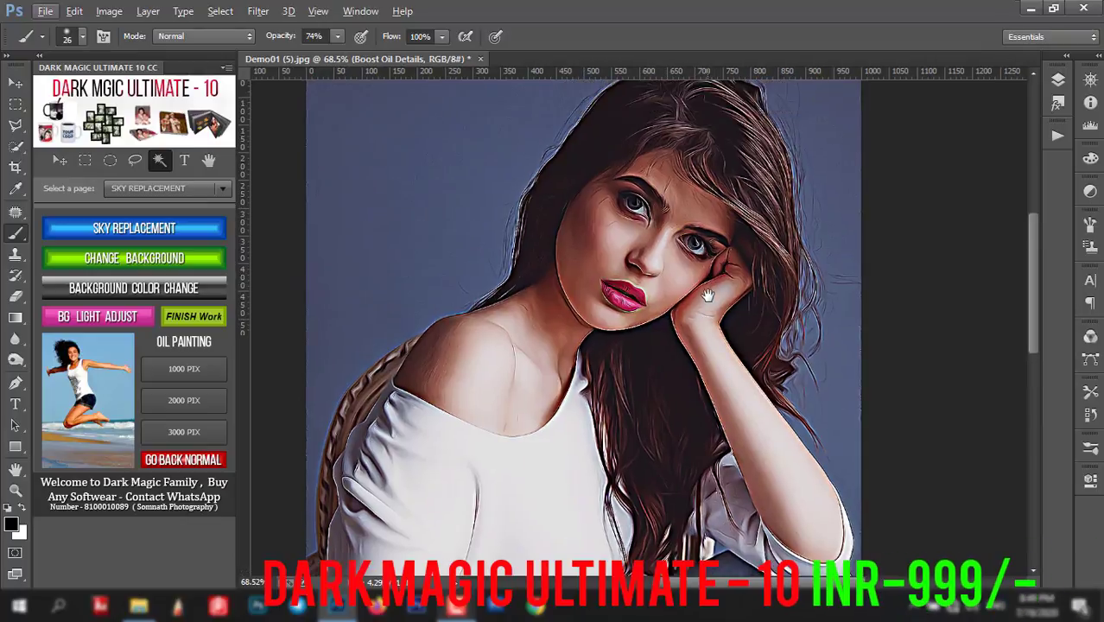
scroll(744, 259, up, 3)
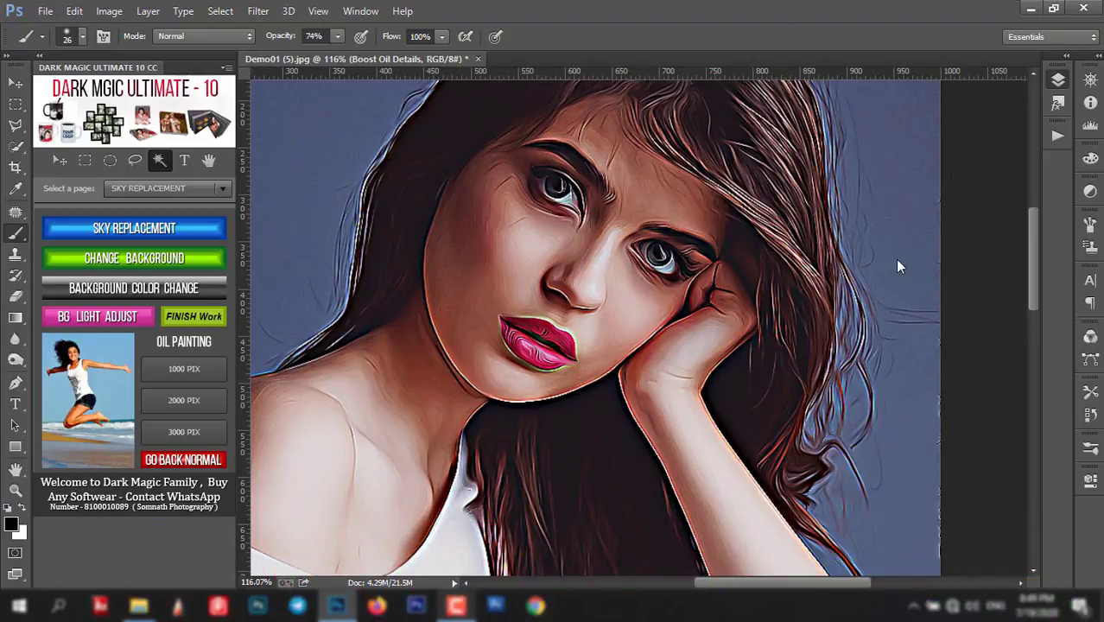
click(1056, 80)
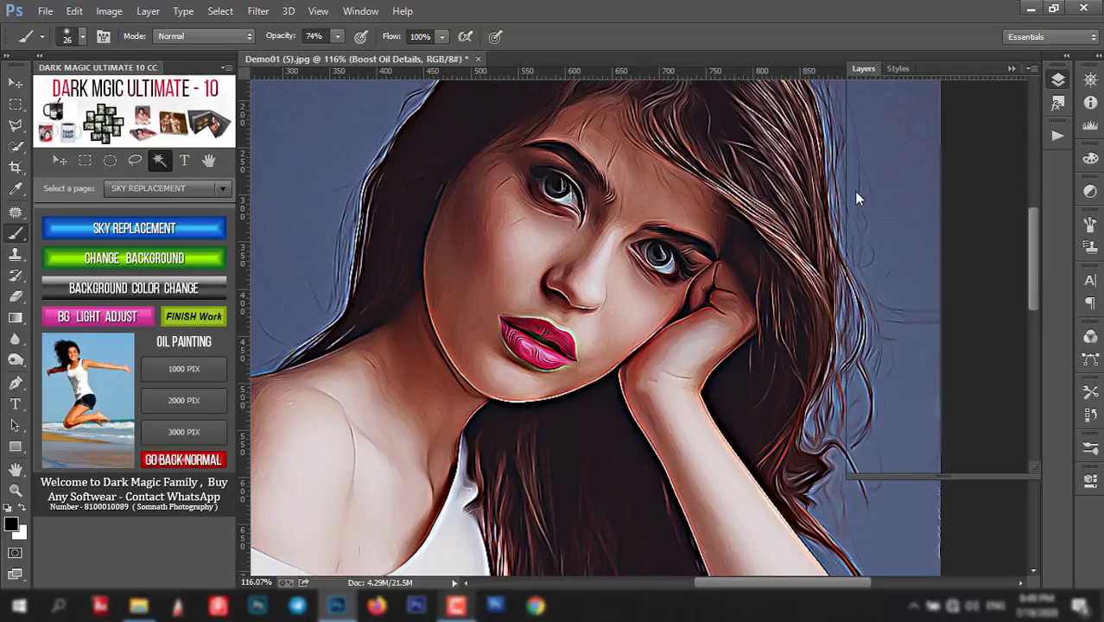
click(958, 107)
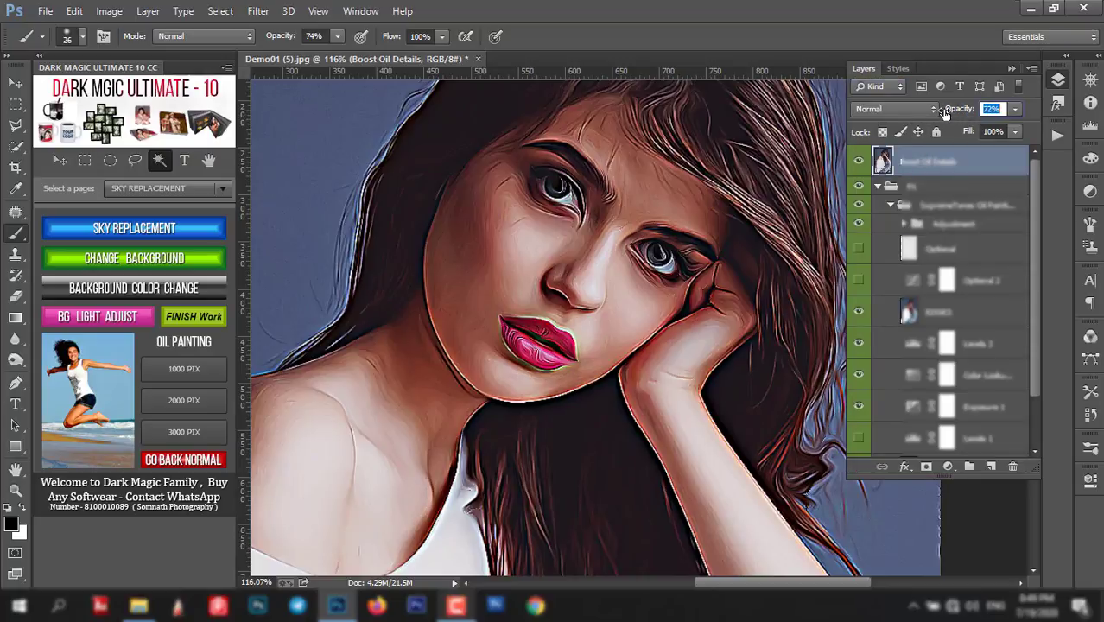
drag(944, 114, 1018, 113)
click(858, 161)
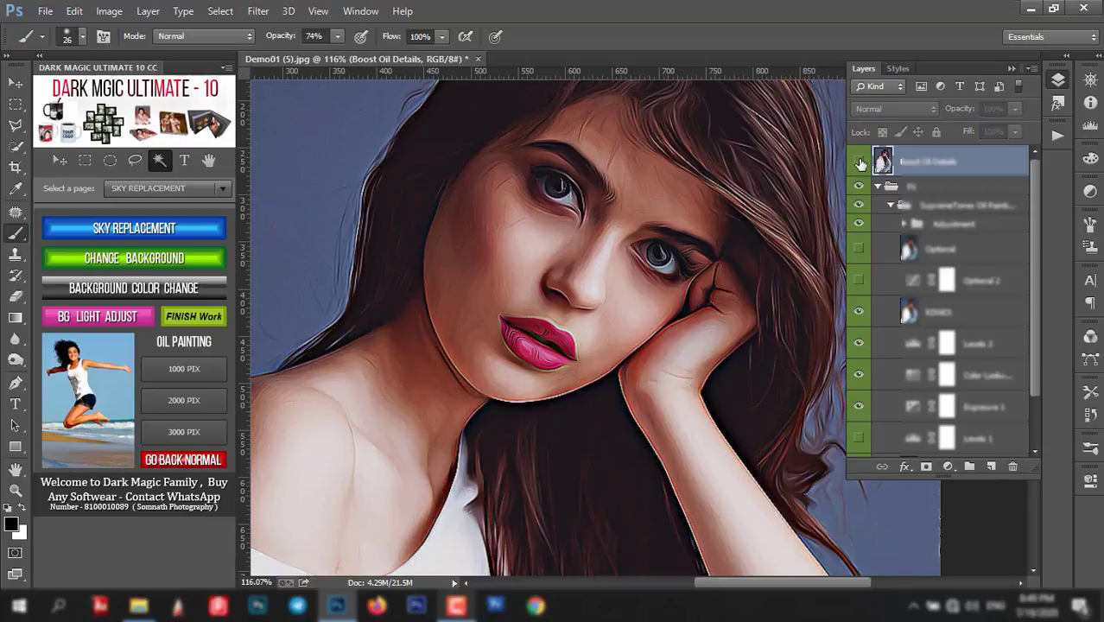
click(859, 162)
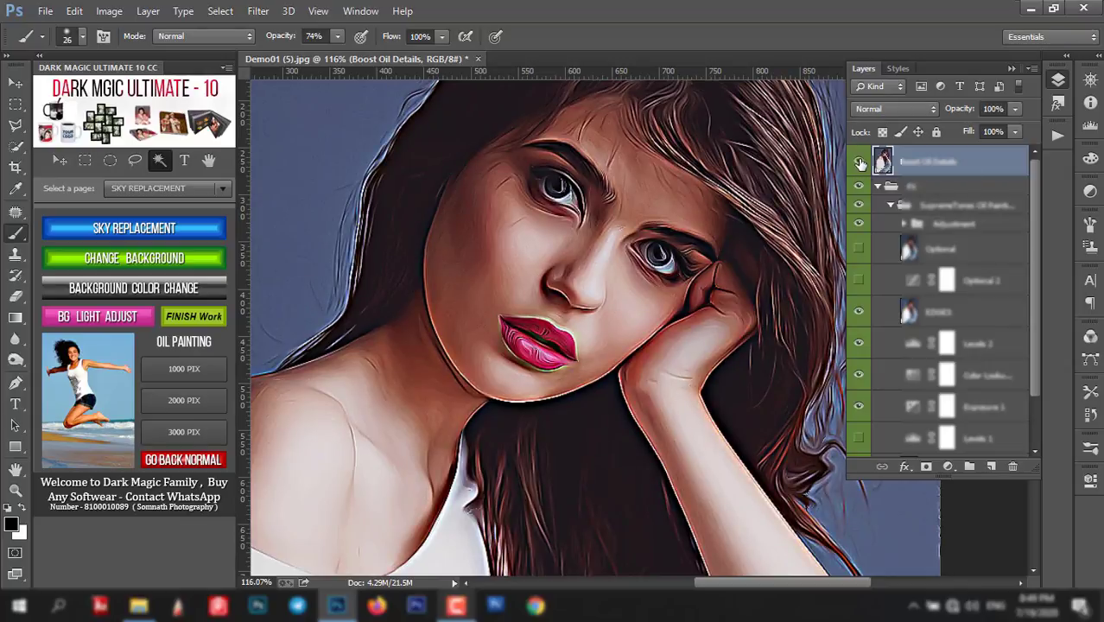
click(1006, 74)
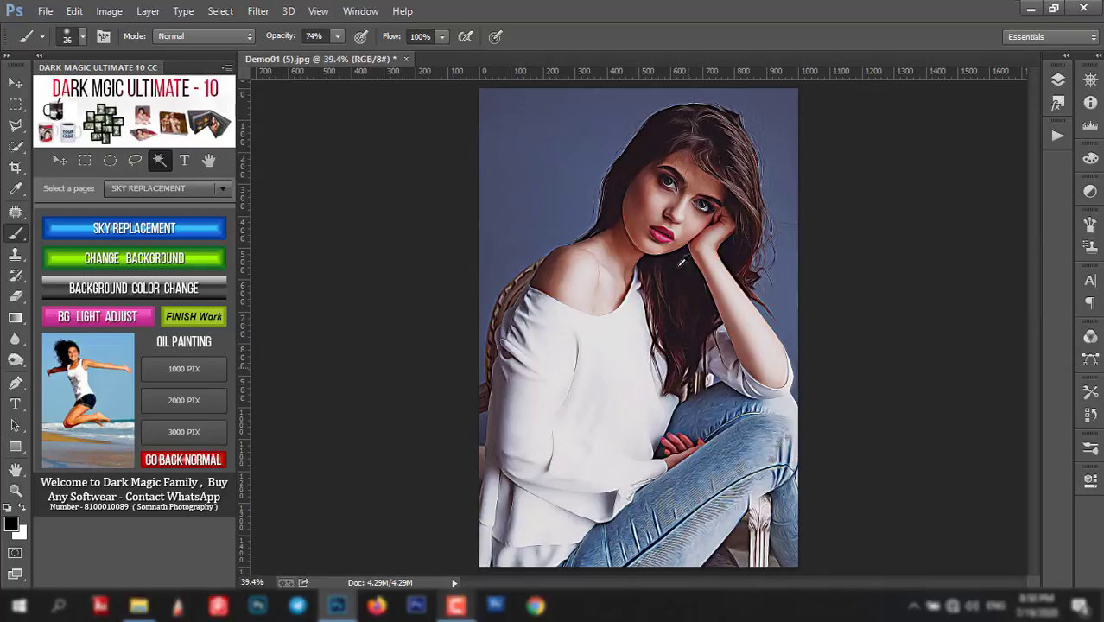
scroll(681, 260, up, 2)
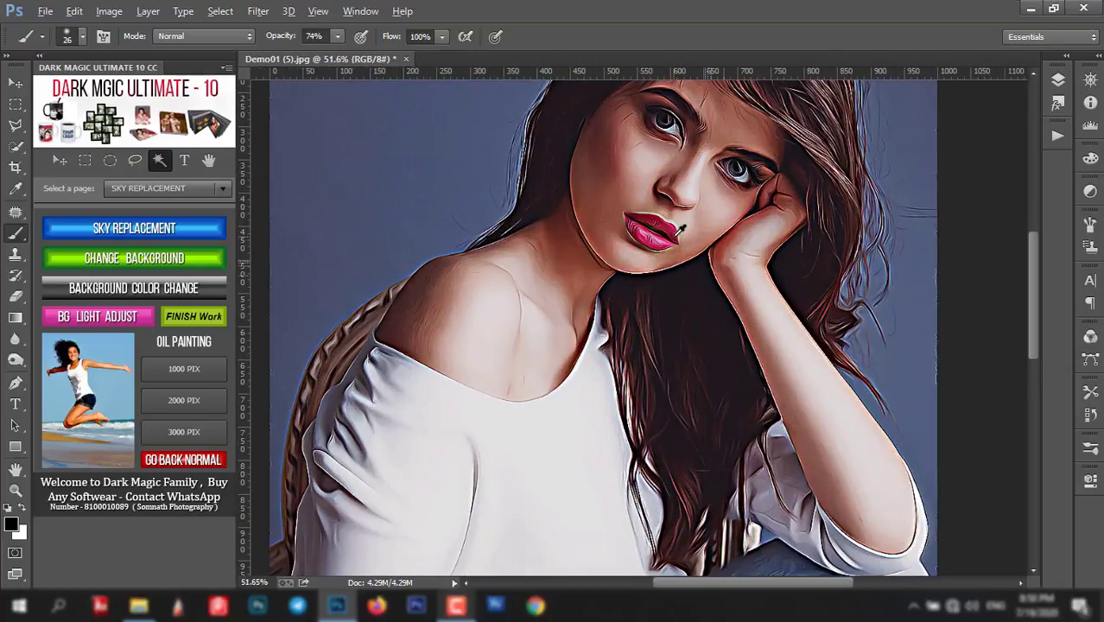
key(ctrl+0)
scroll(455, 276, up, 1)
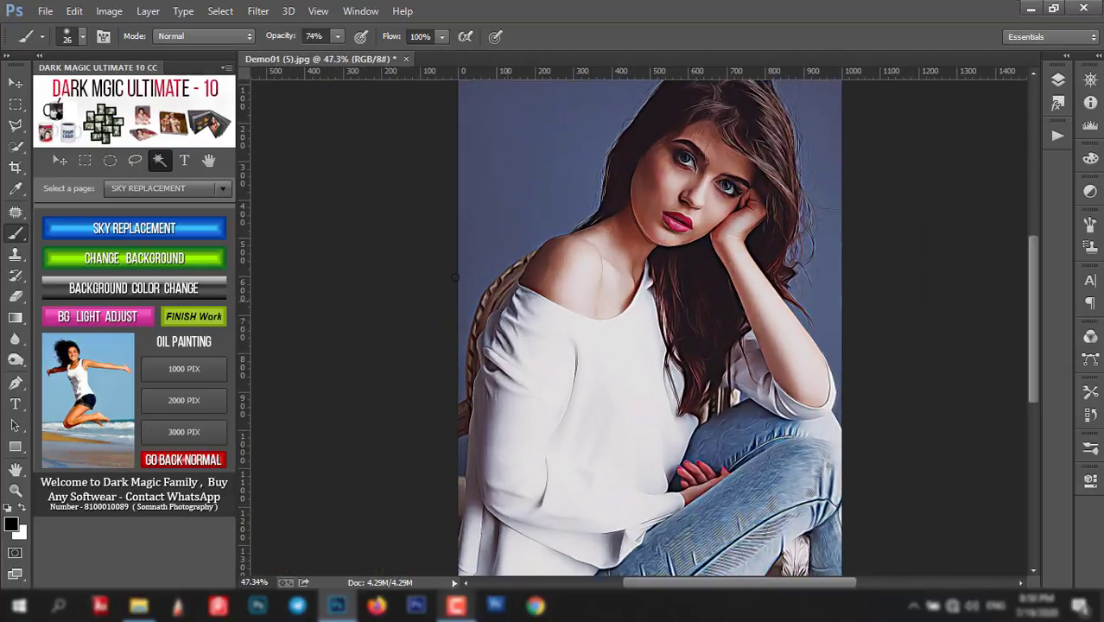
- Switch the Dark Magic panel to the PASSPORT MAKER V-5 page
click(168, 187)
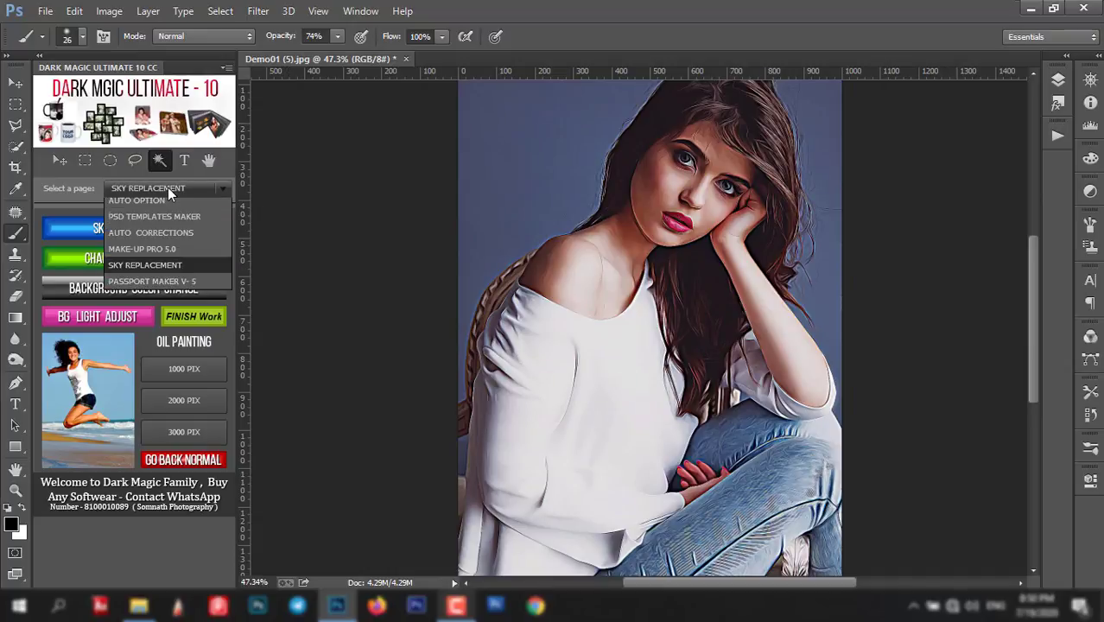
click(147, 286)
scroll(518, 294, down, 2)
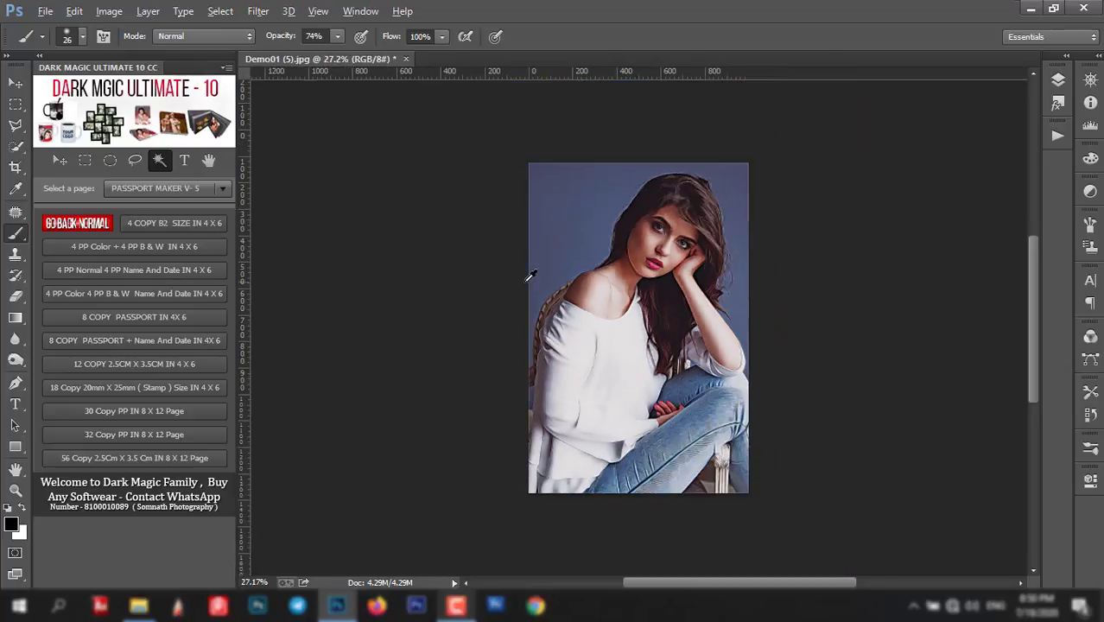
scroll(527, 277, up, 1)
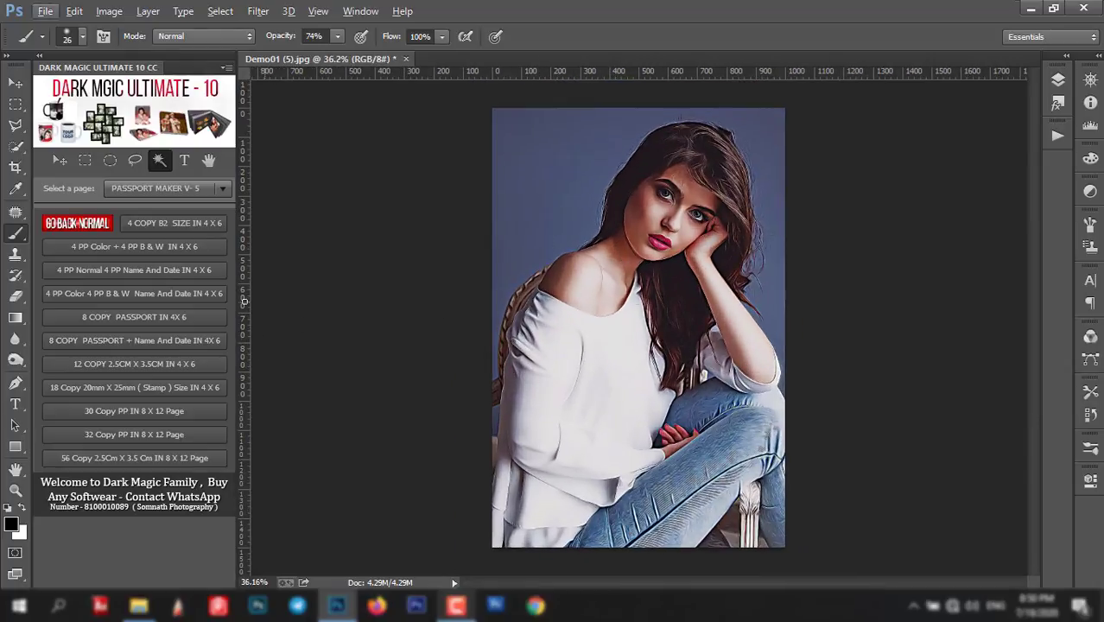
- Build a 4 COPY B2 SIZE 4x6 sheet from an adjusted crop, then close it unsaved
click(168, 223)
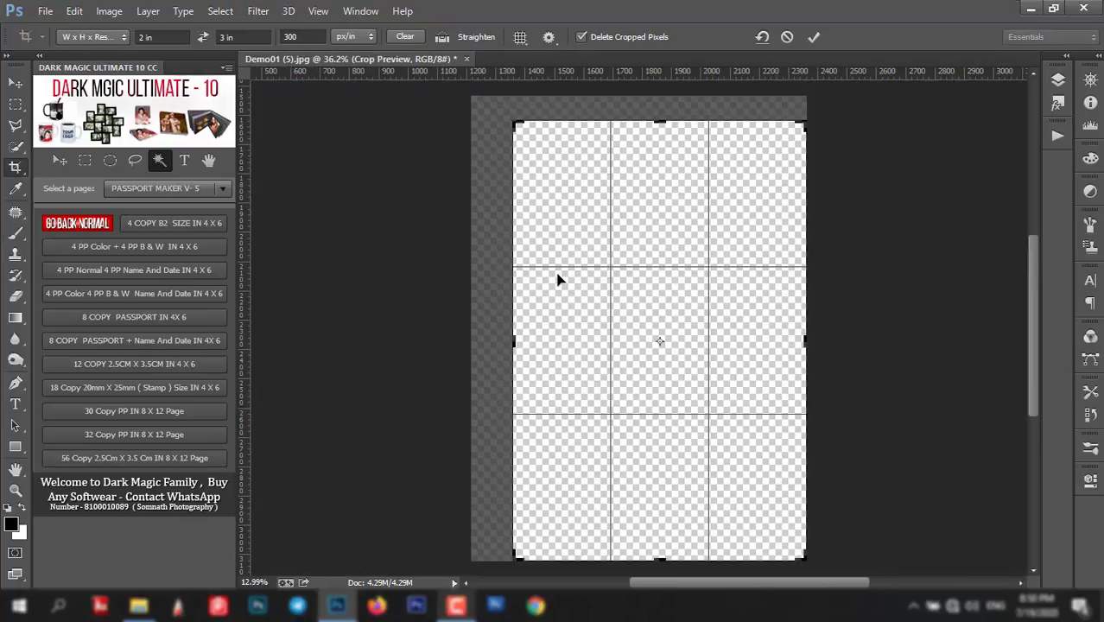
drag(786, 540, 672, 394)
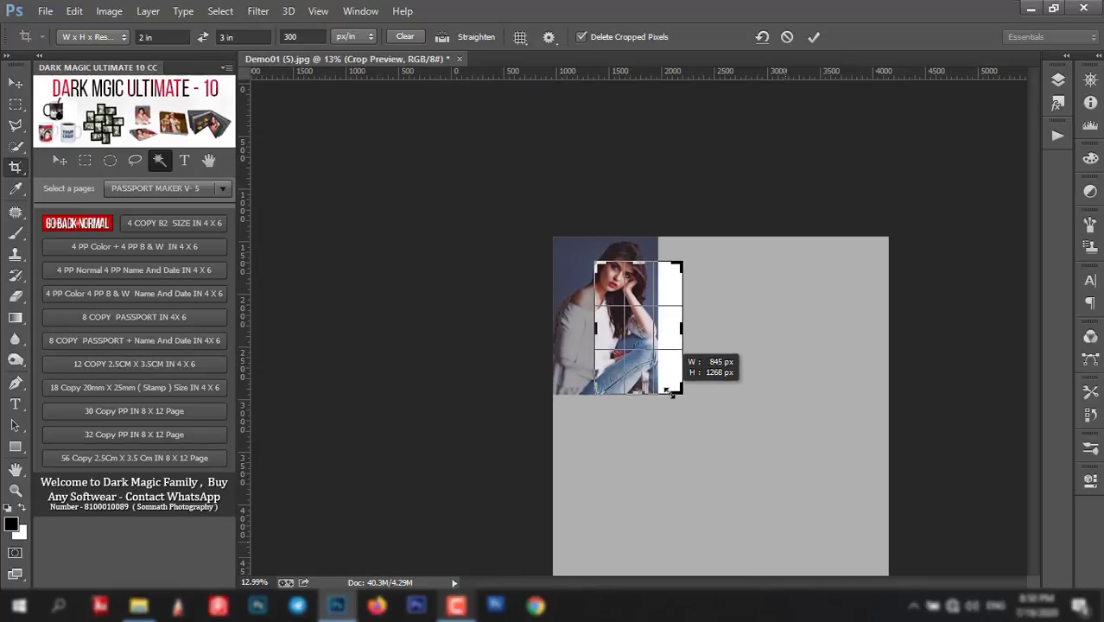
mouse_move(661, 387)
mouse_down()
mouse_move(642, 379)
mouse_move(671, 395)
mouse_up()
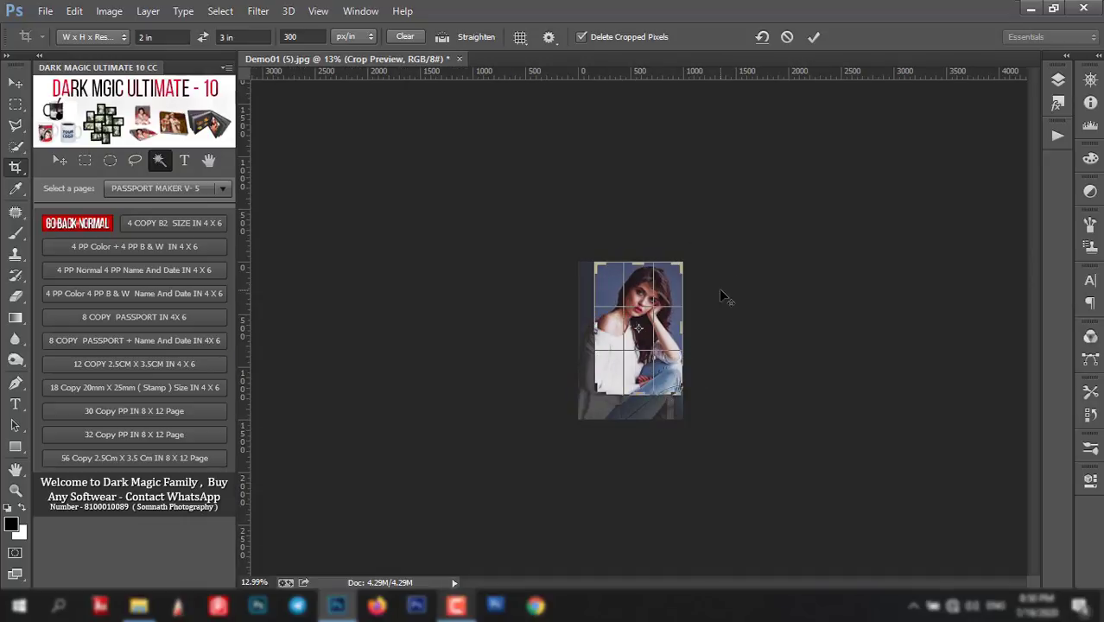
scroll(721, 290, up, 5)
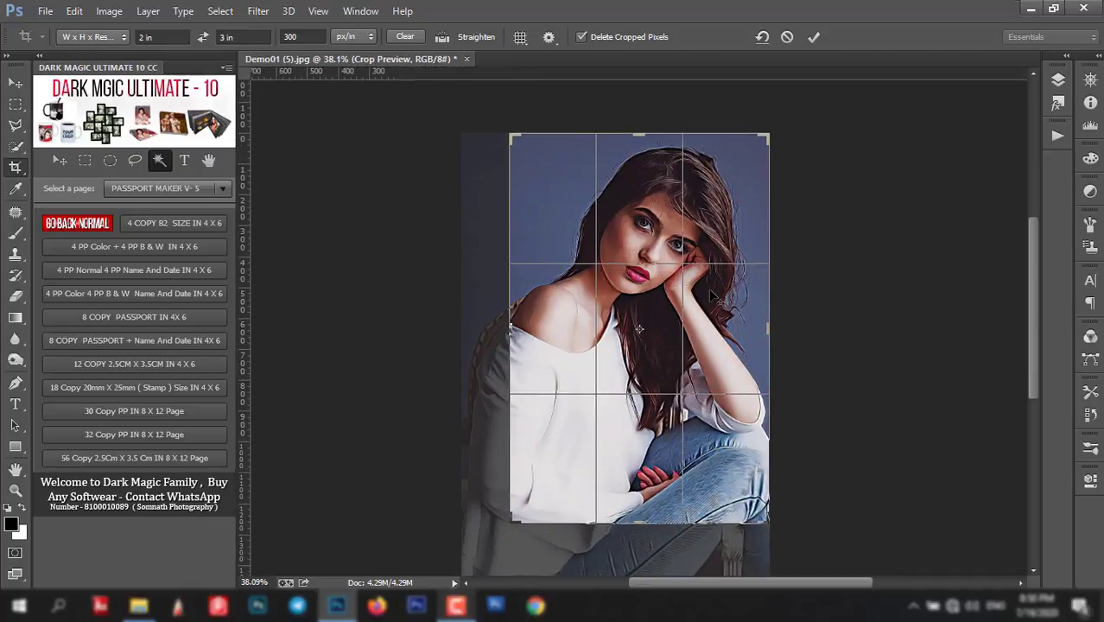
key(alt+space)
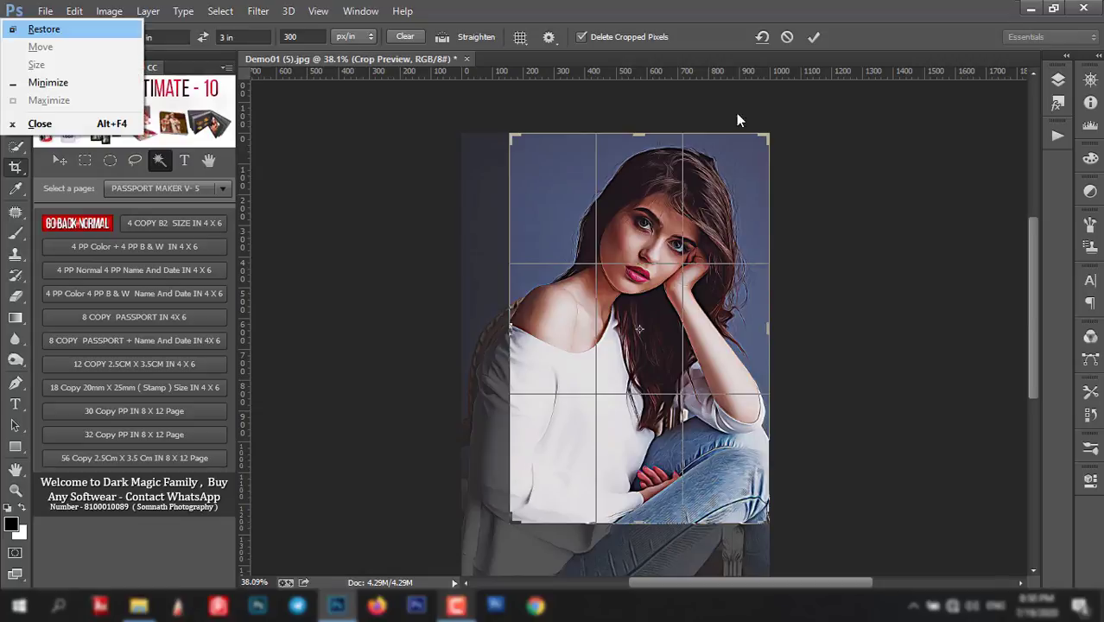
key(Escape)
click(815, 36)
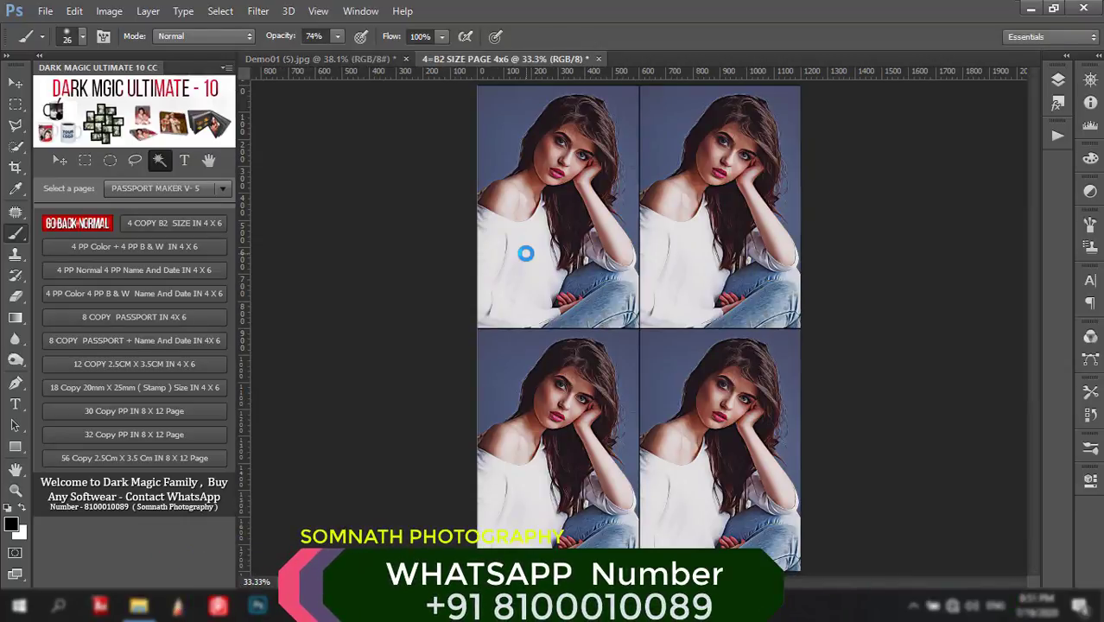
click(597, 59)
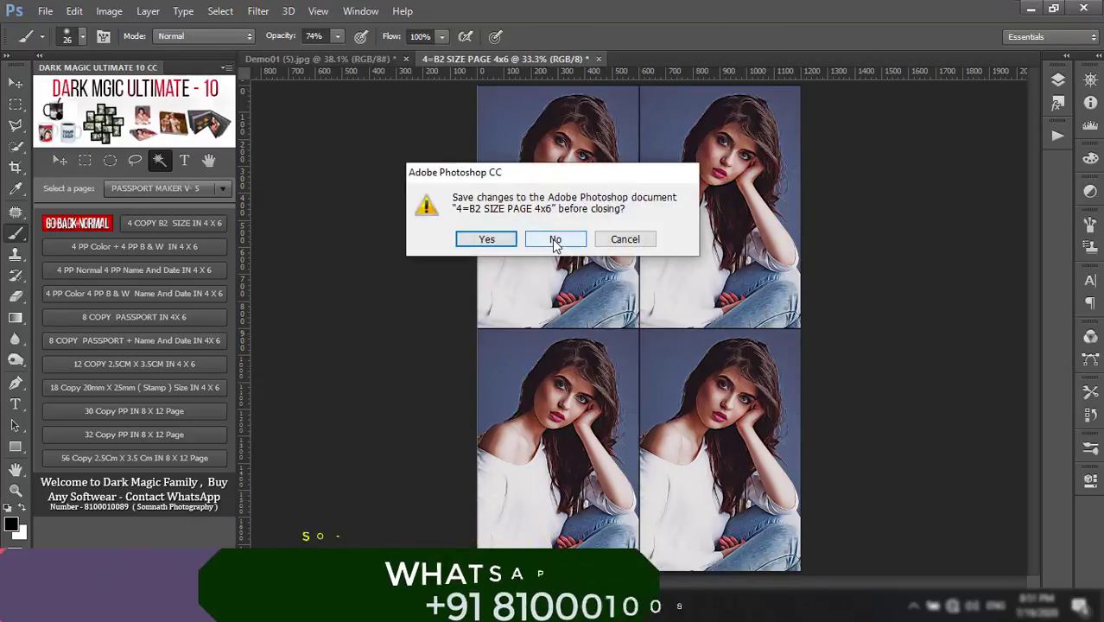
key(Escape)
- Revert to the original photo, start the name-and-date four-copy layout, and shrink the crop frame
click(79, 225)
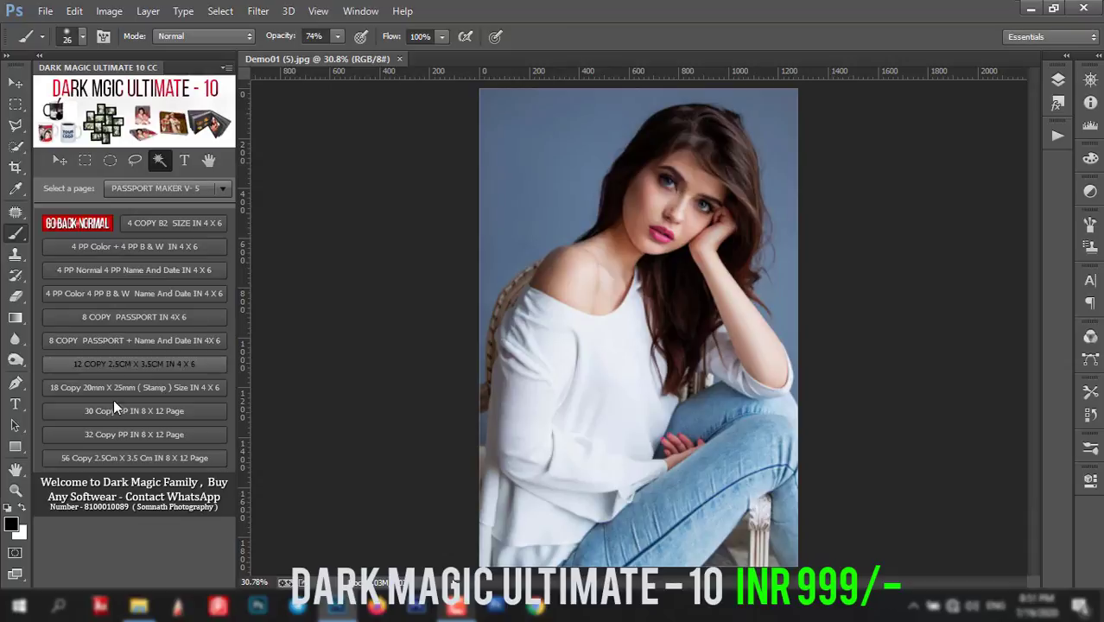
click(132, 270)
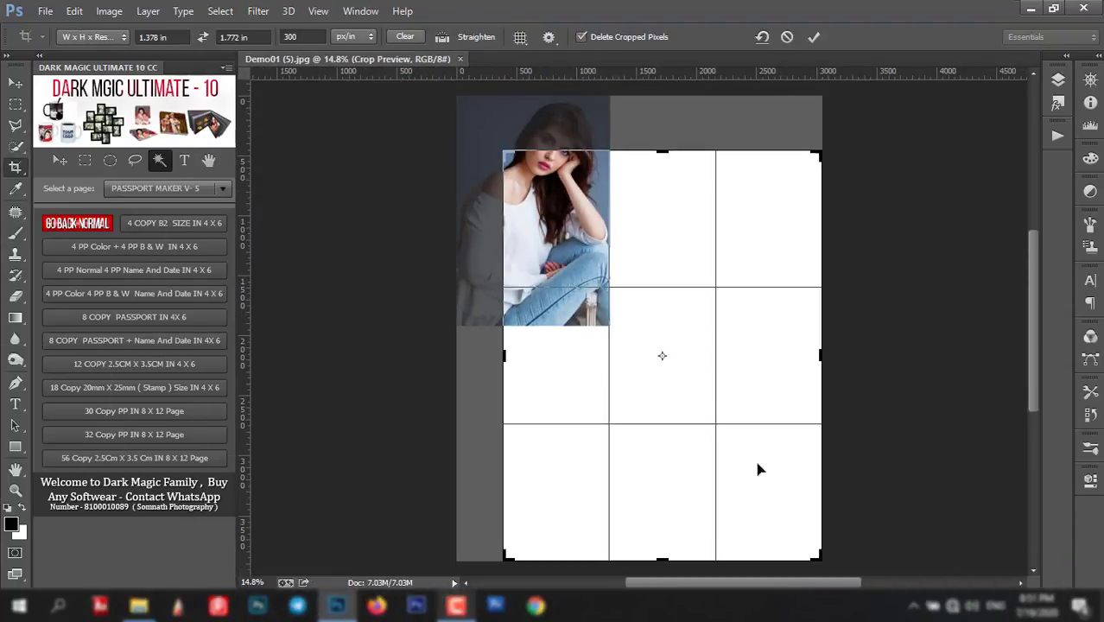
drag(817, 555, 691, 404)
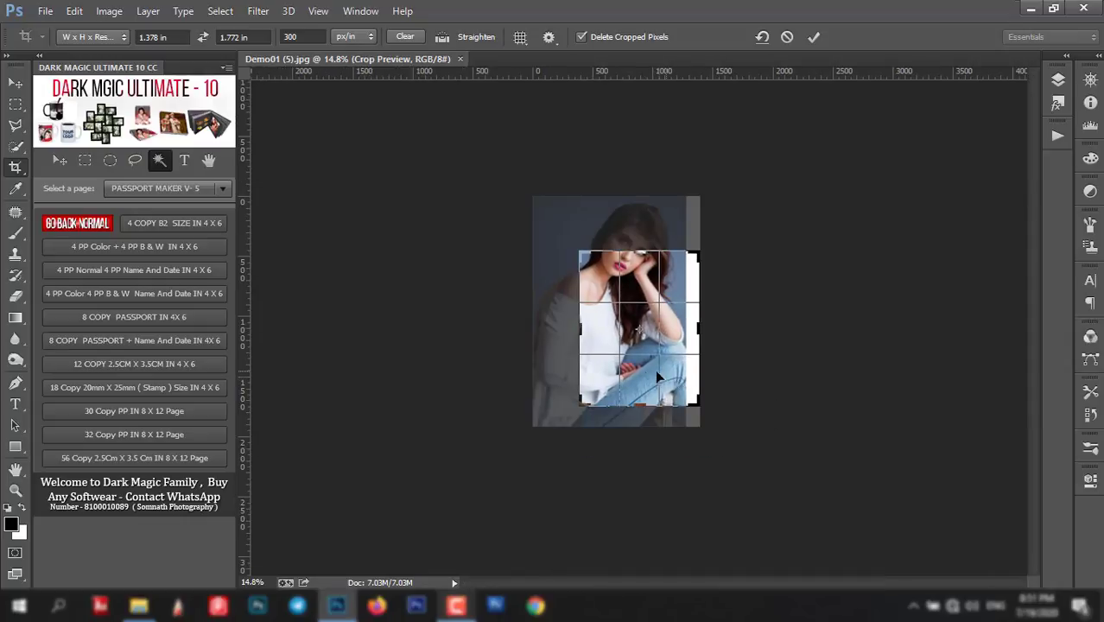
drag(656, 376, 664, 418)
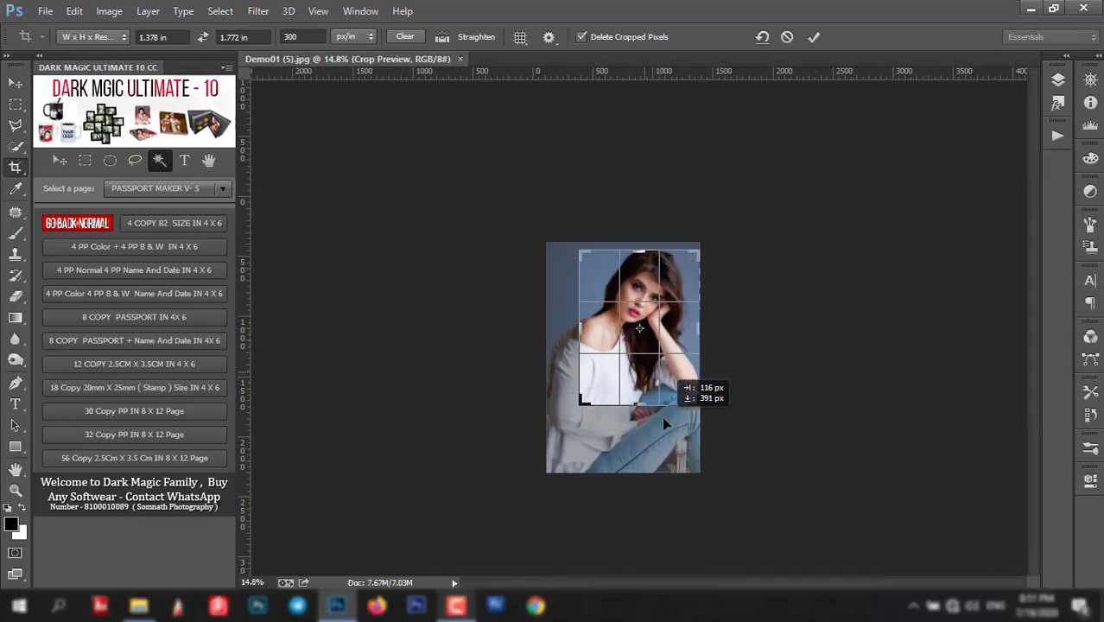
- Position the crop over the face and commit the 1.378 x 1.772 in passport crop
drag(663, 419, 664, 420)
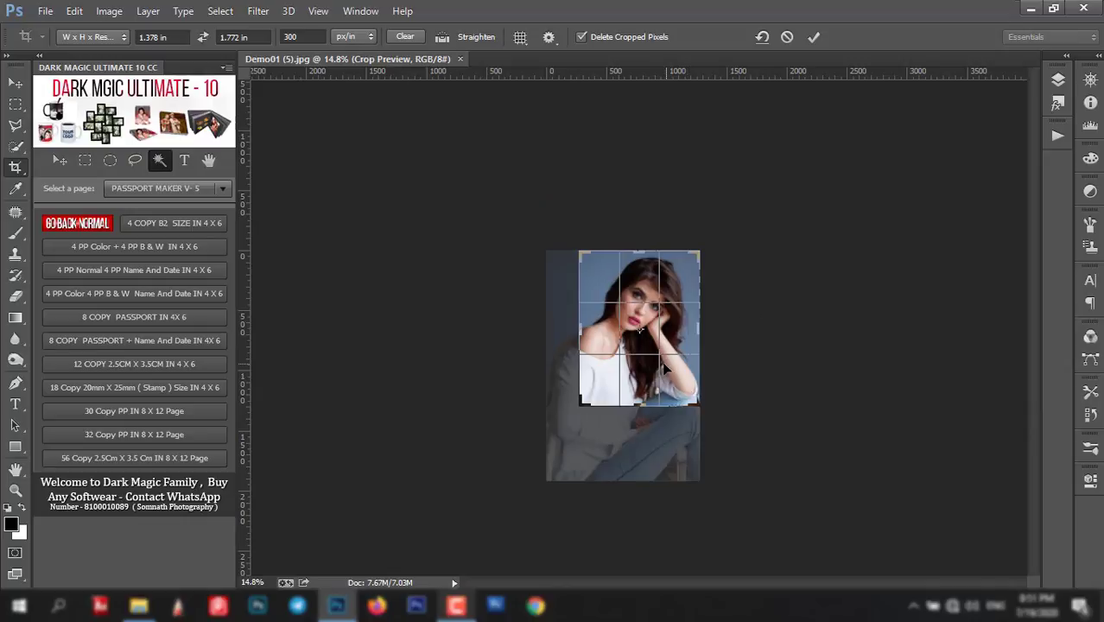
scroll(660, 369, up, 2)
scroll(669, 354, up, 2)
scroll(678, 321, up, 1)
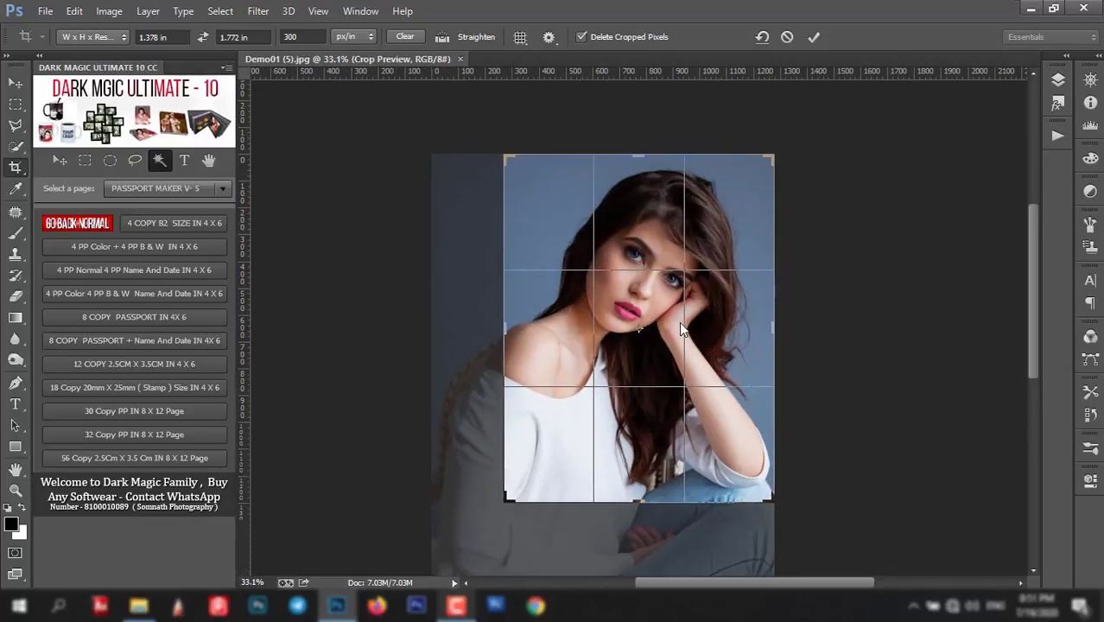
scroll(691, 321, up, 1)
click(689, 324)
key(b)
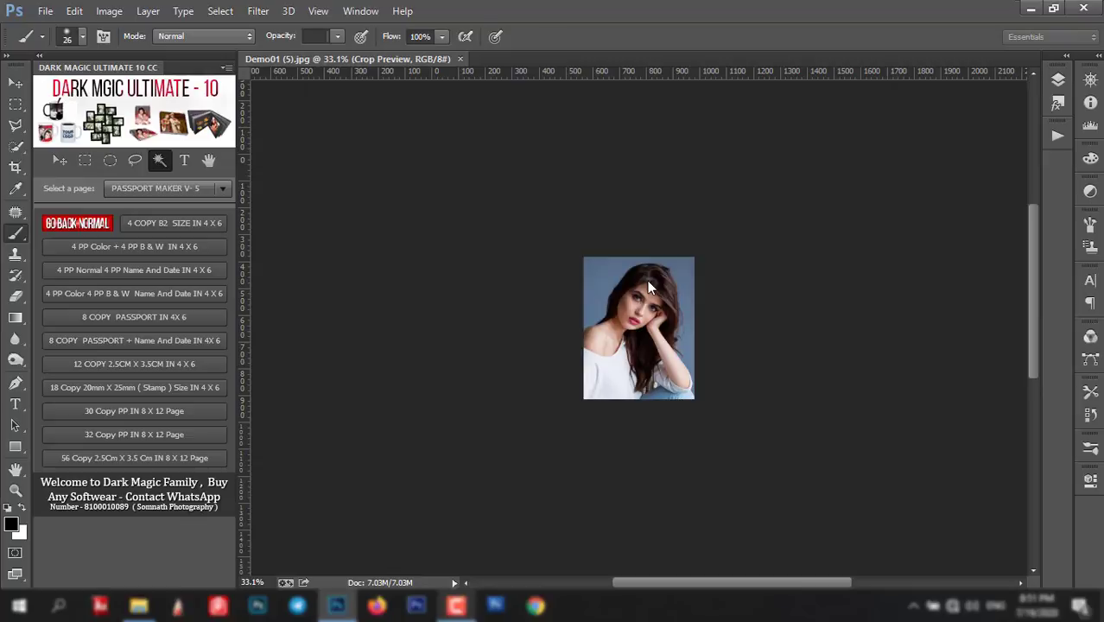
- Replace the caption placeholders with the person's name and the date 20-01-2020, then commit
key(t)
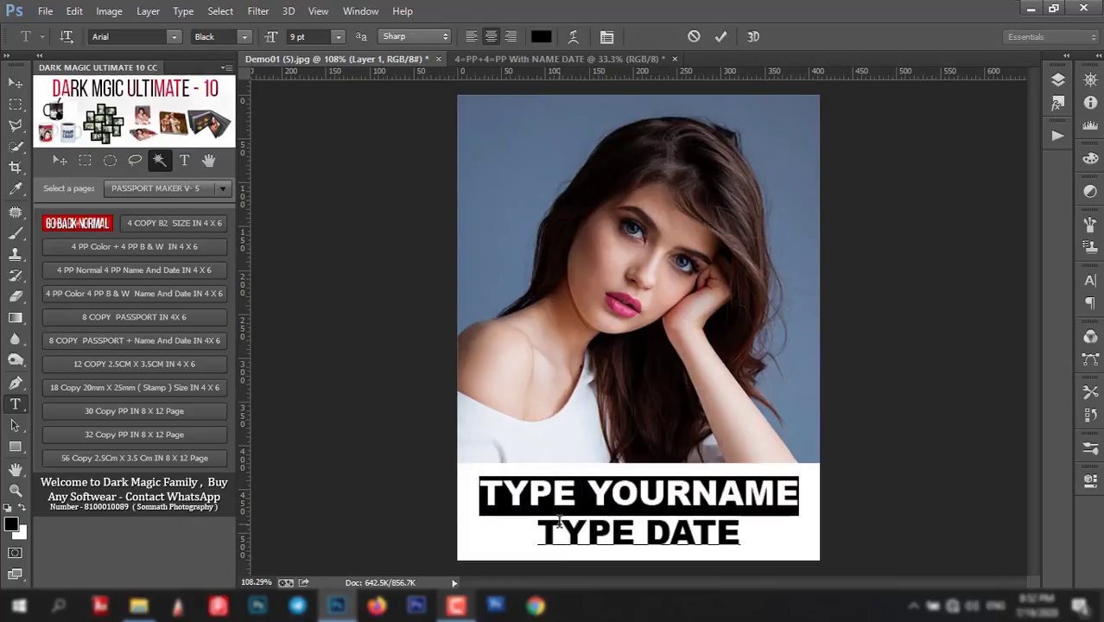
text(R)
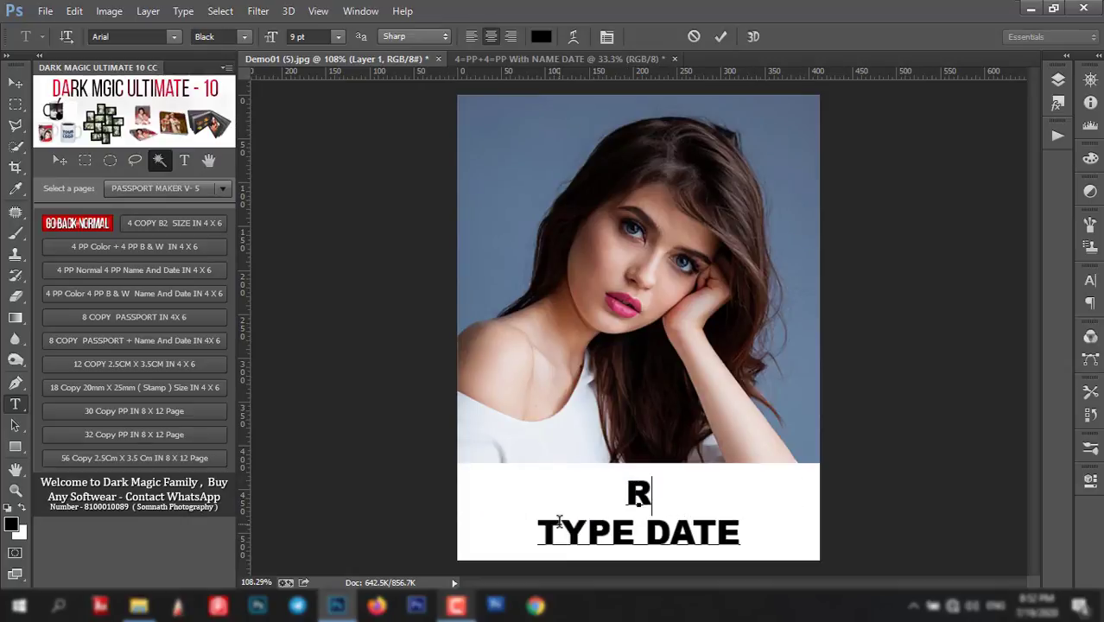
text(ad)
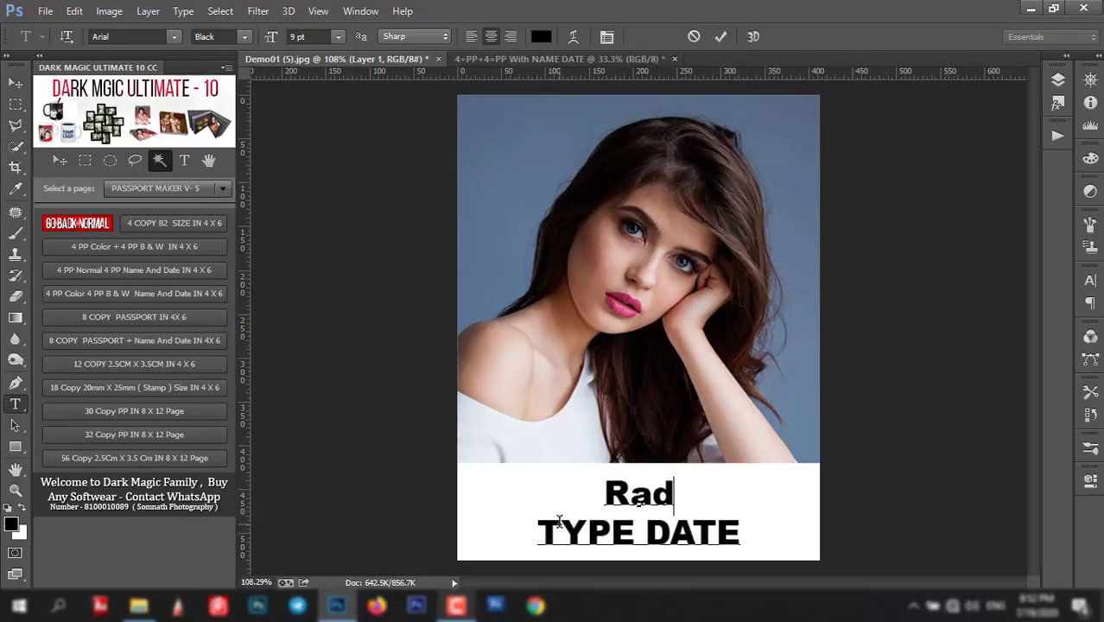
text(hika)
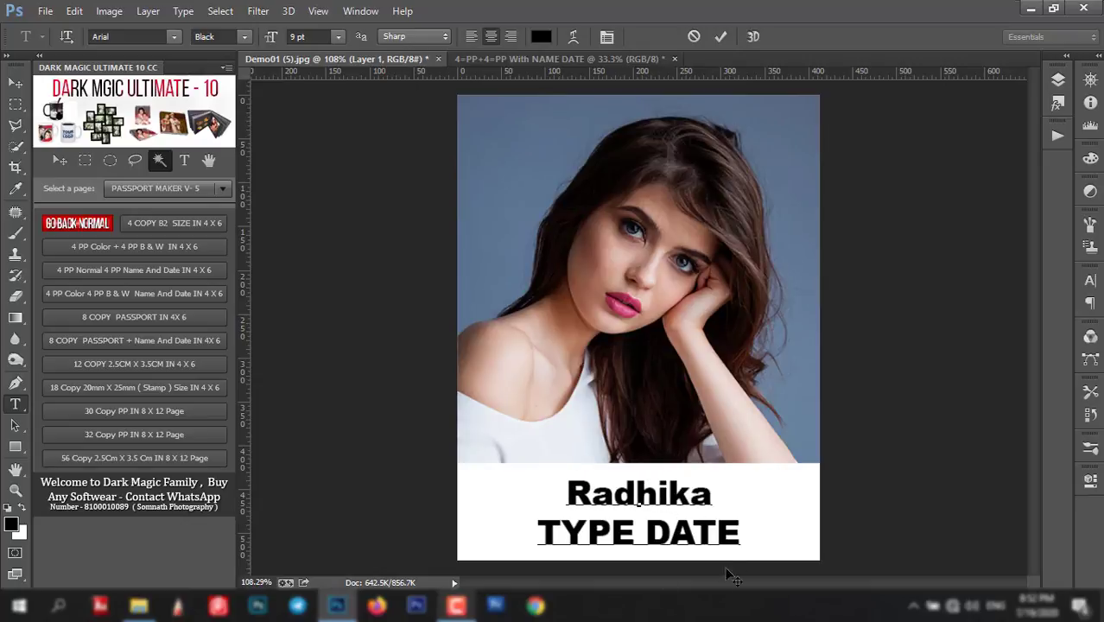
drag(740, 533, 546, 536)
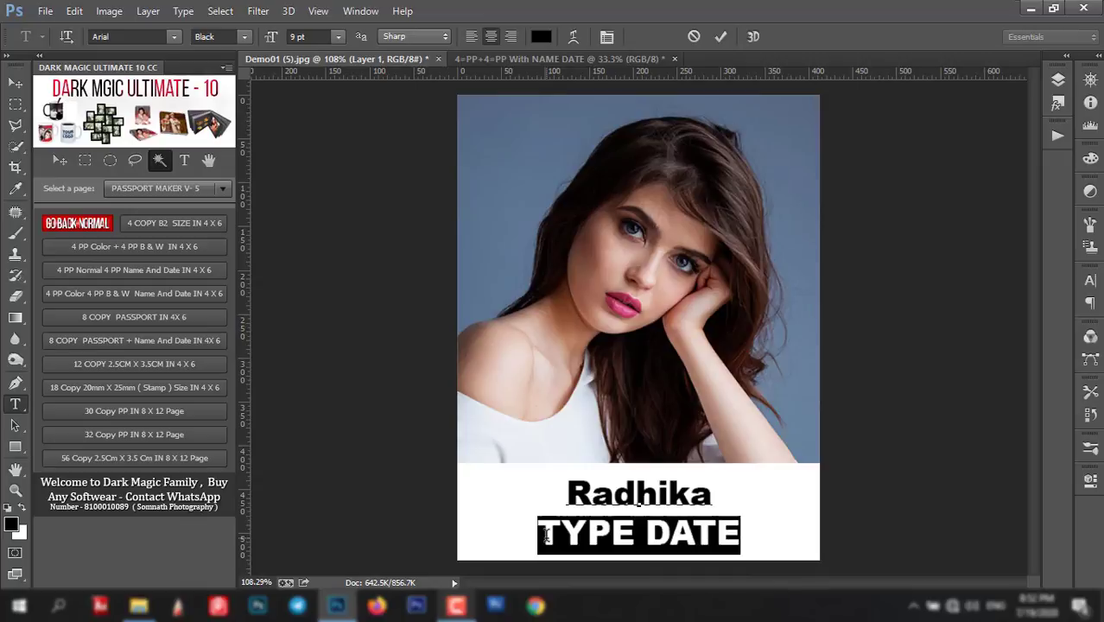
text(20)
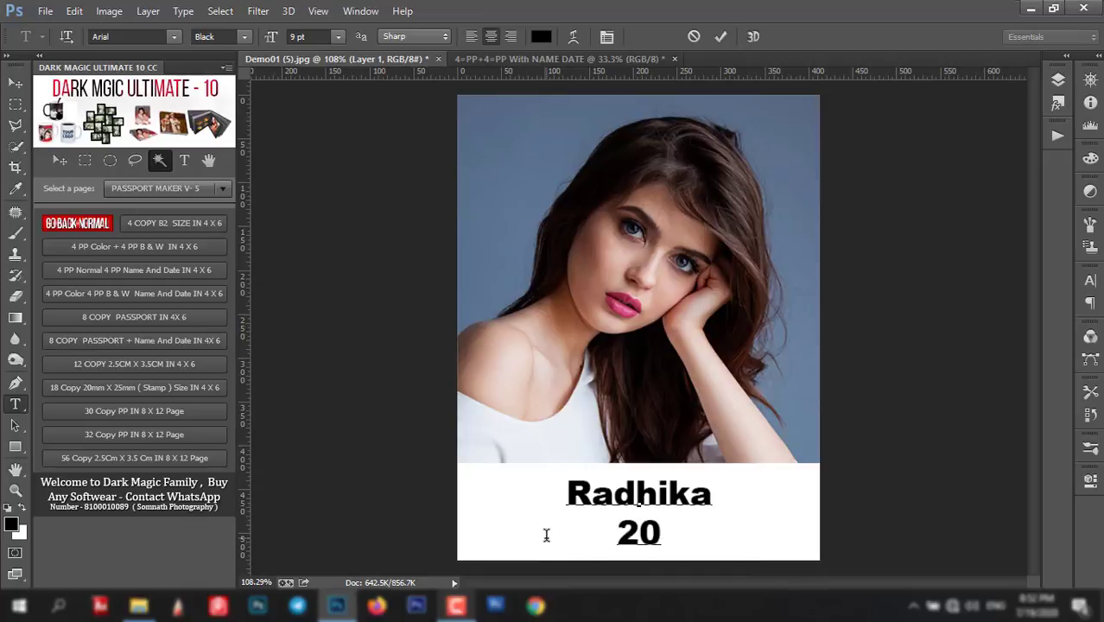
text(-01-)
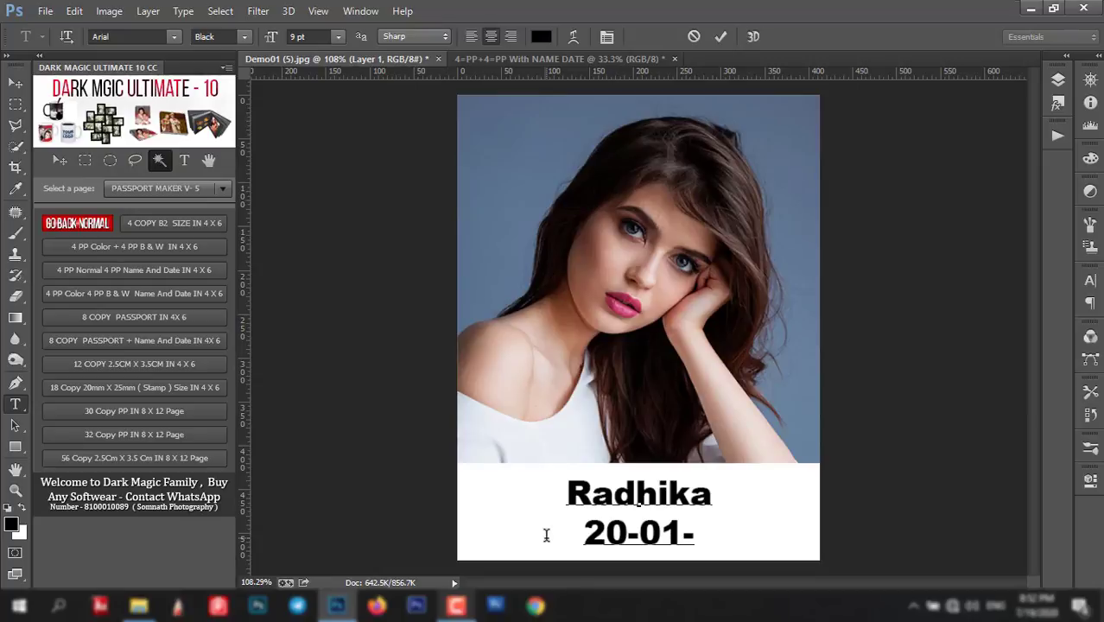
text(2020)
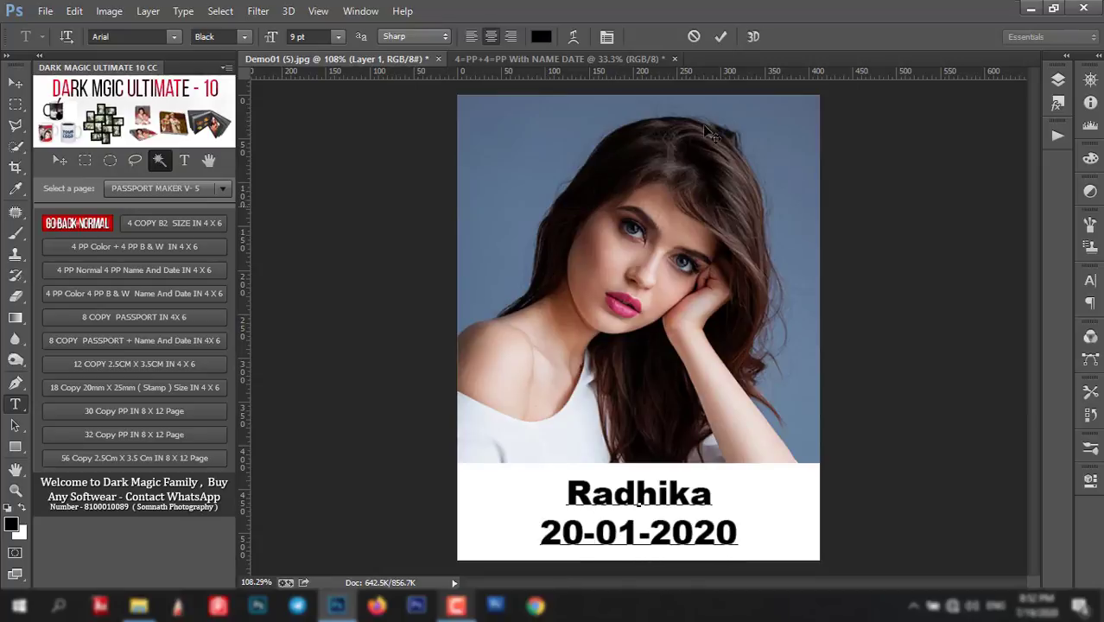
click(720, 37)
key(b)
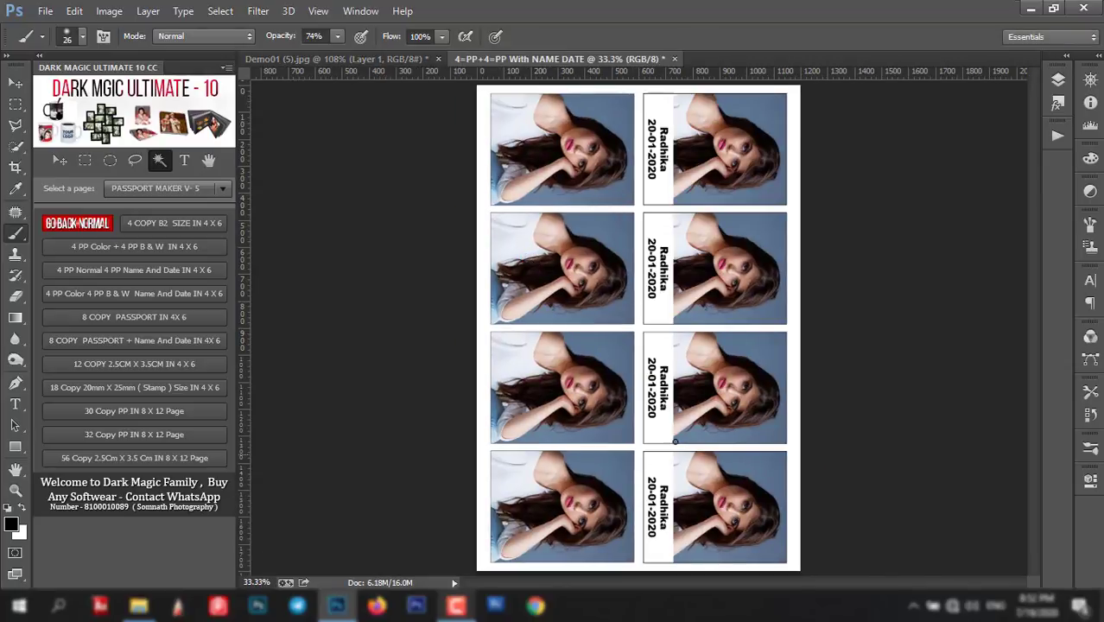
- Close the captioned sheet without saving and restore the portrait to its original state
click(674, 59)
click(561, 239)
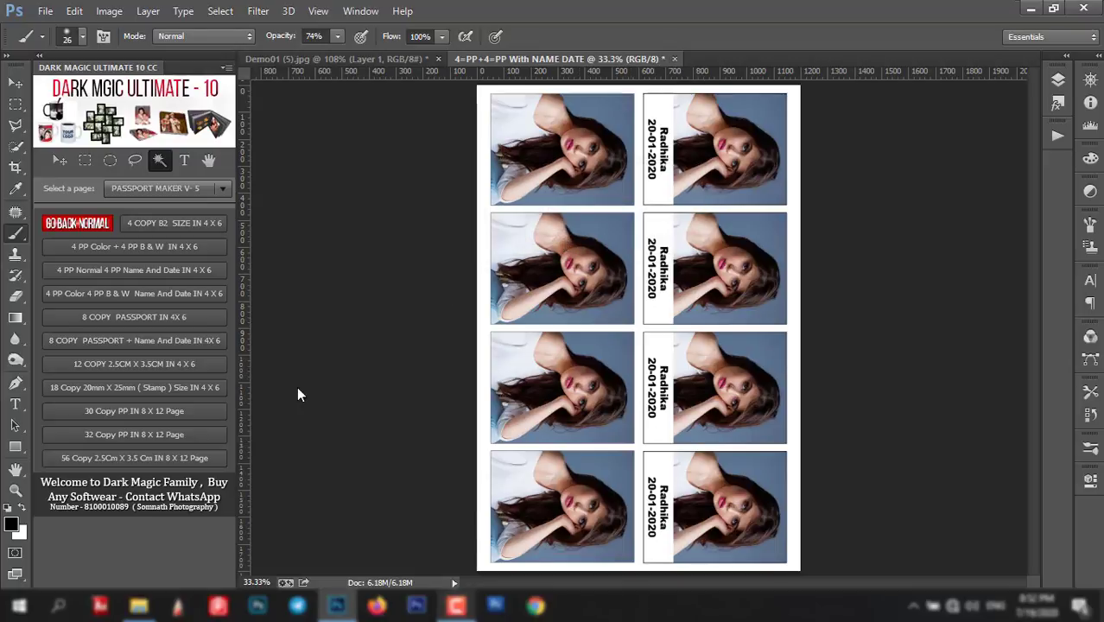
click(74, 225)
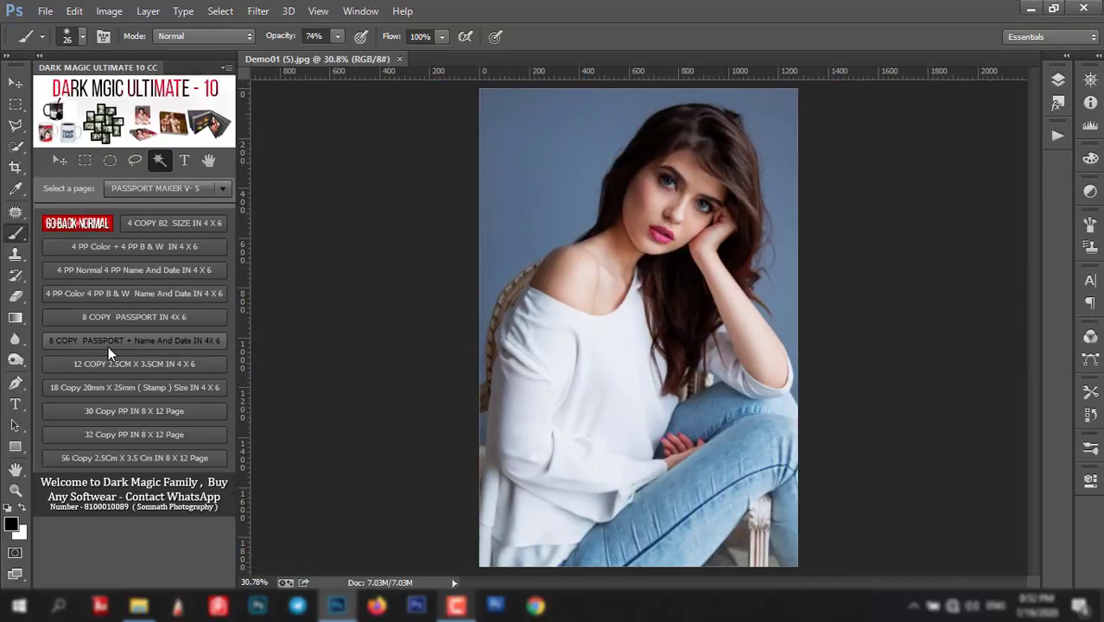
- Run 8 COPY PASSPORT IN 4X6 with the crop framed on the head and shoulders
click(145, 318)
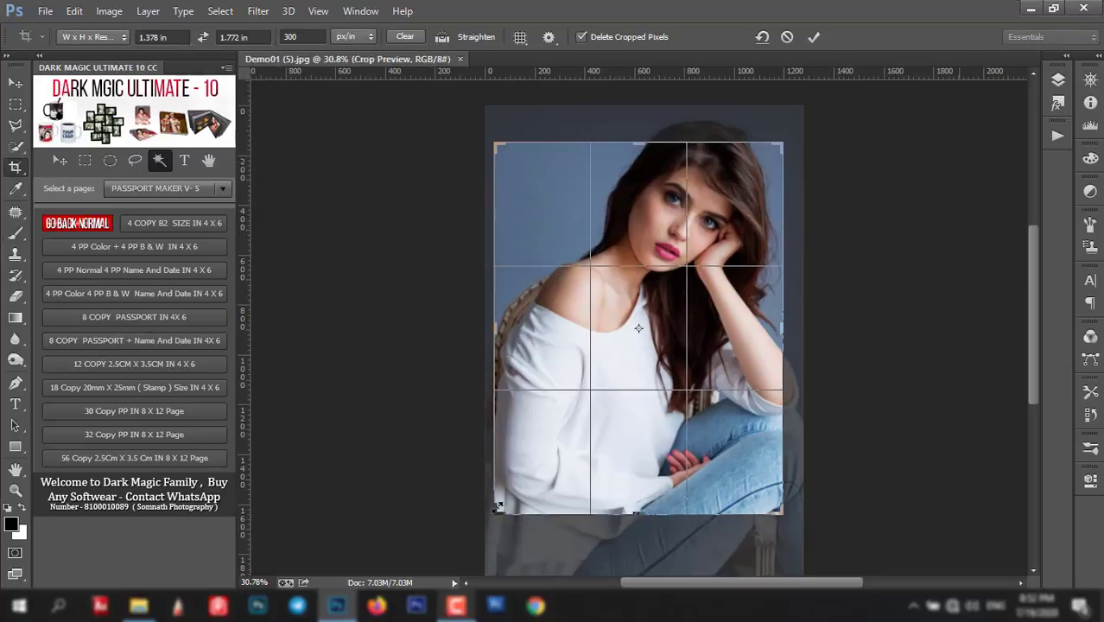
drag(498, 506, 527, 471)
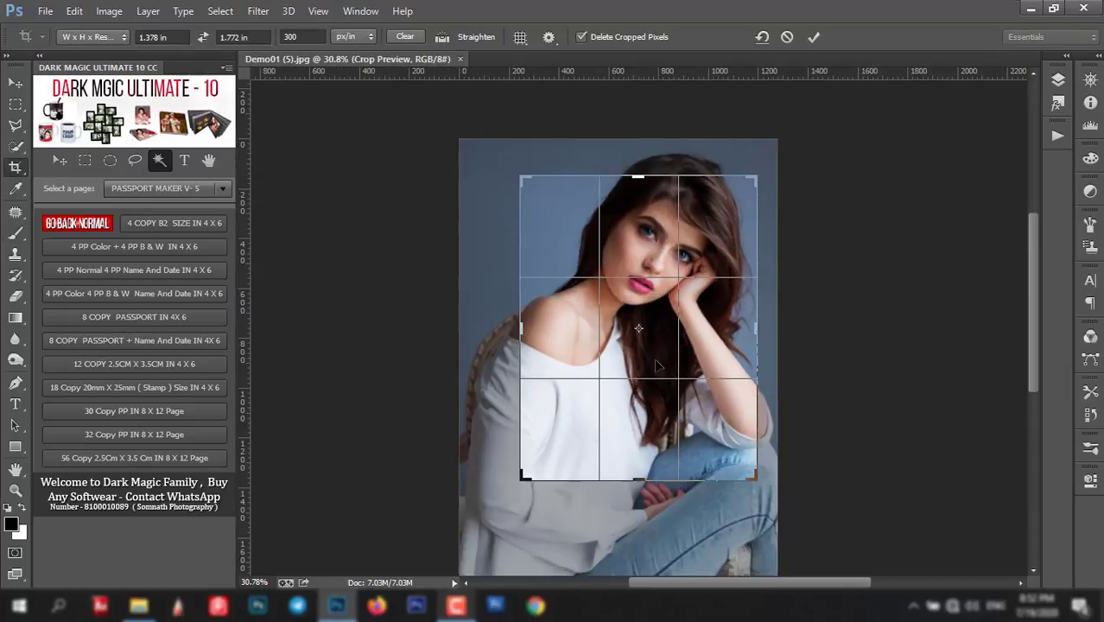
drag(656, 367, 637, 403)
click(813, 37)
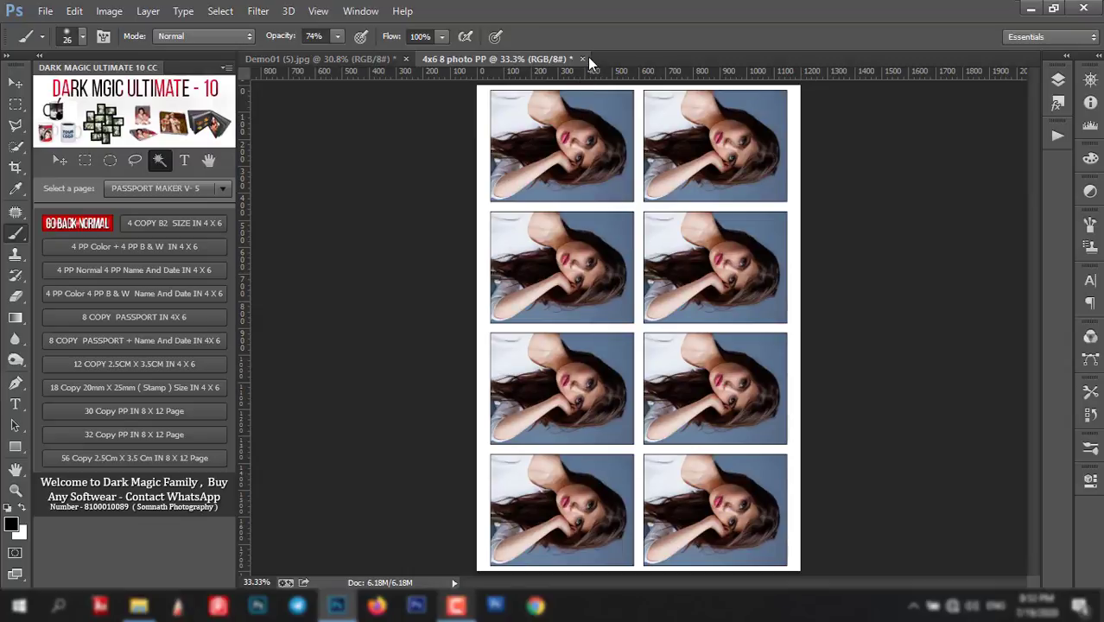
- Close the eight-copy passport sheet and Demo01 (5).jpg without saving
click(583, 57)
click(557, 240)
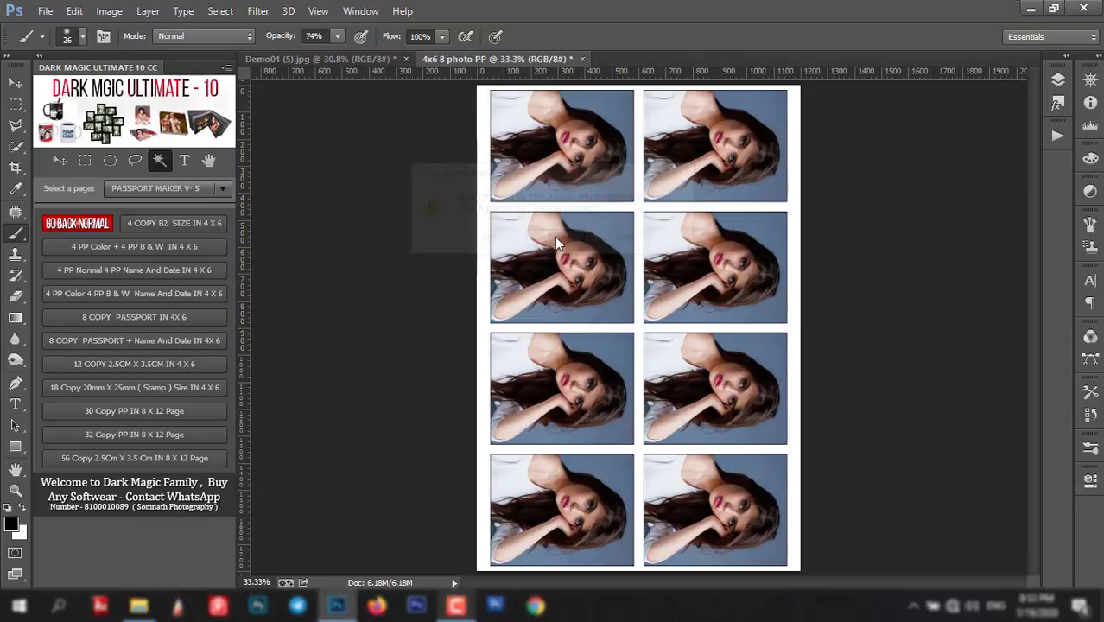
click(405, 59)
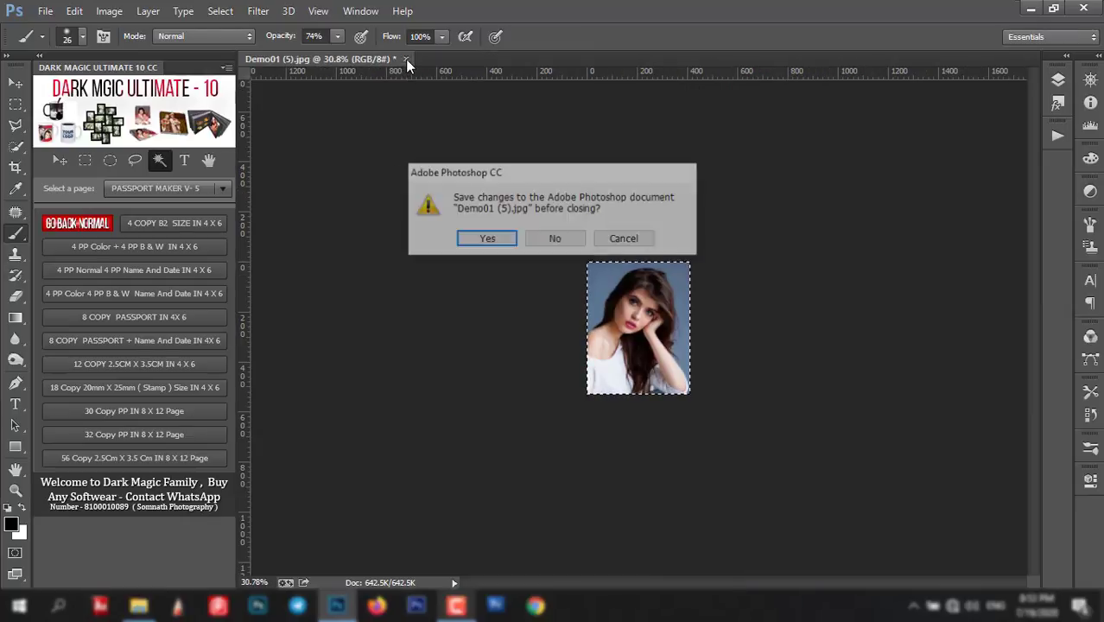
click(553, 240)
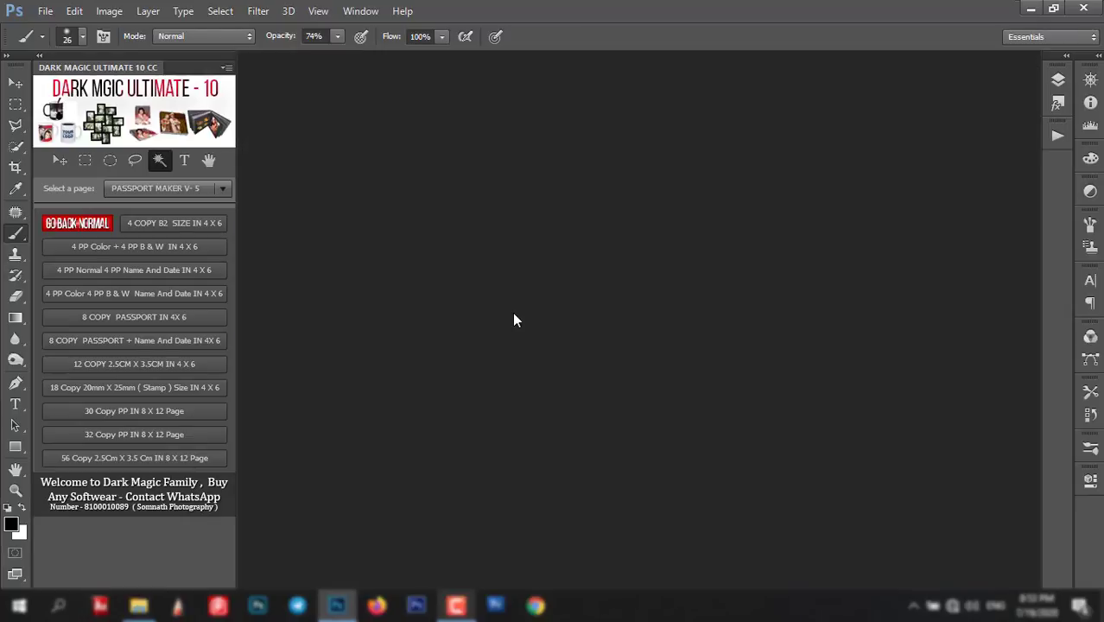
- Switch the Dark Magic panel to its AUTO OPTION page and select the Move tool
click(182, 187)
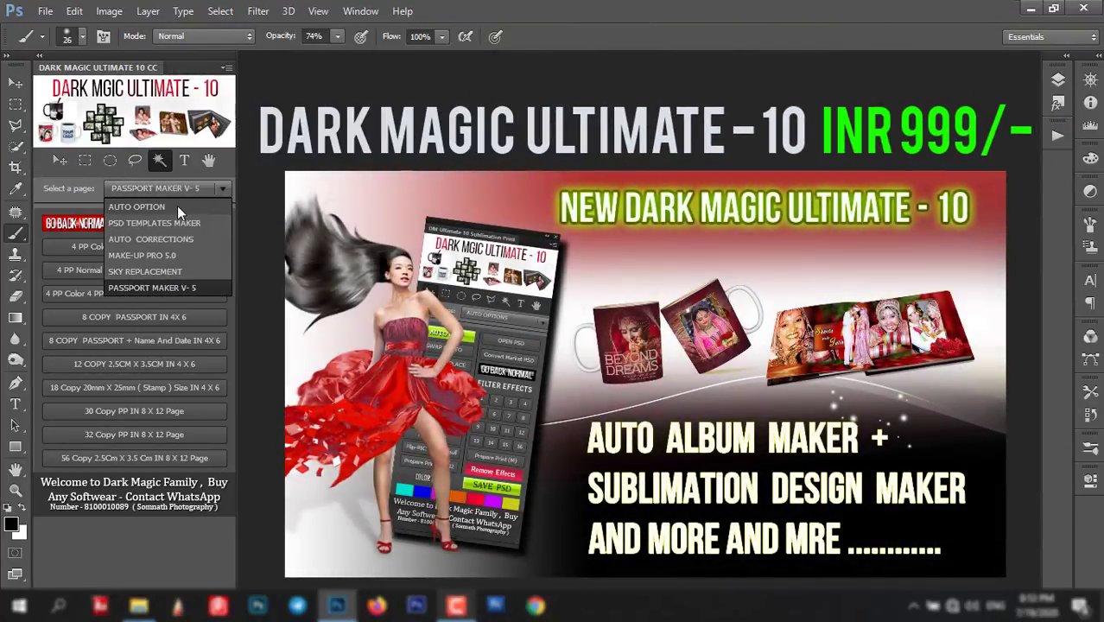
click(177, 205)
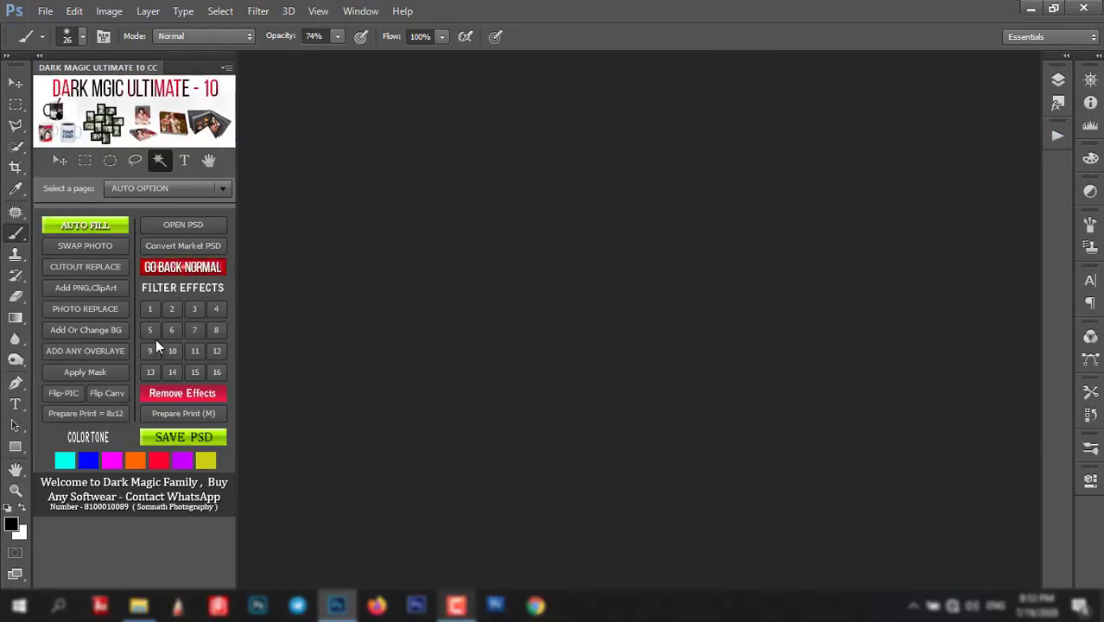
click(61, 160)
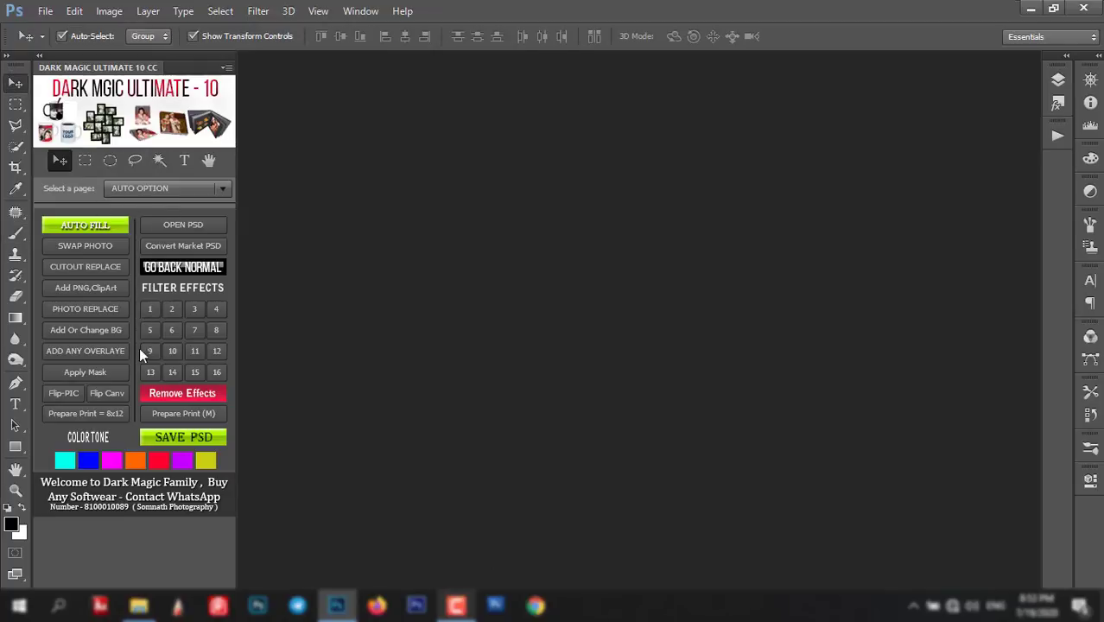